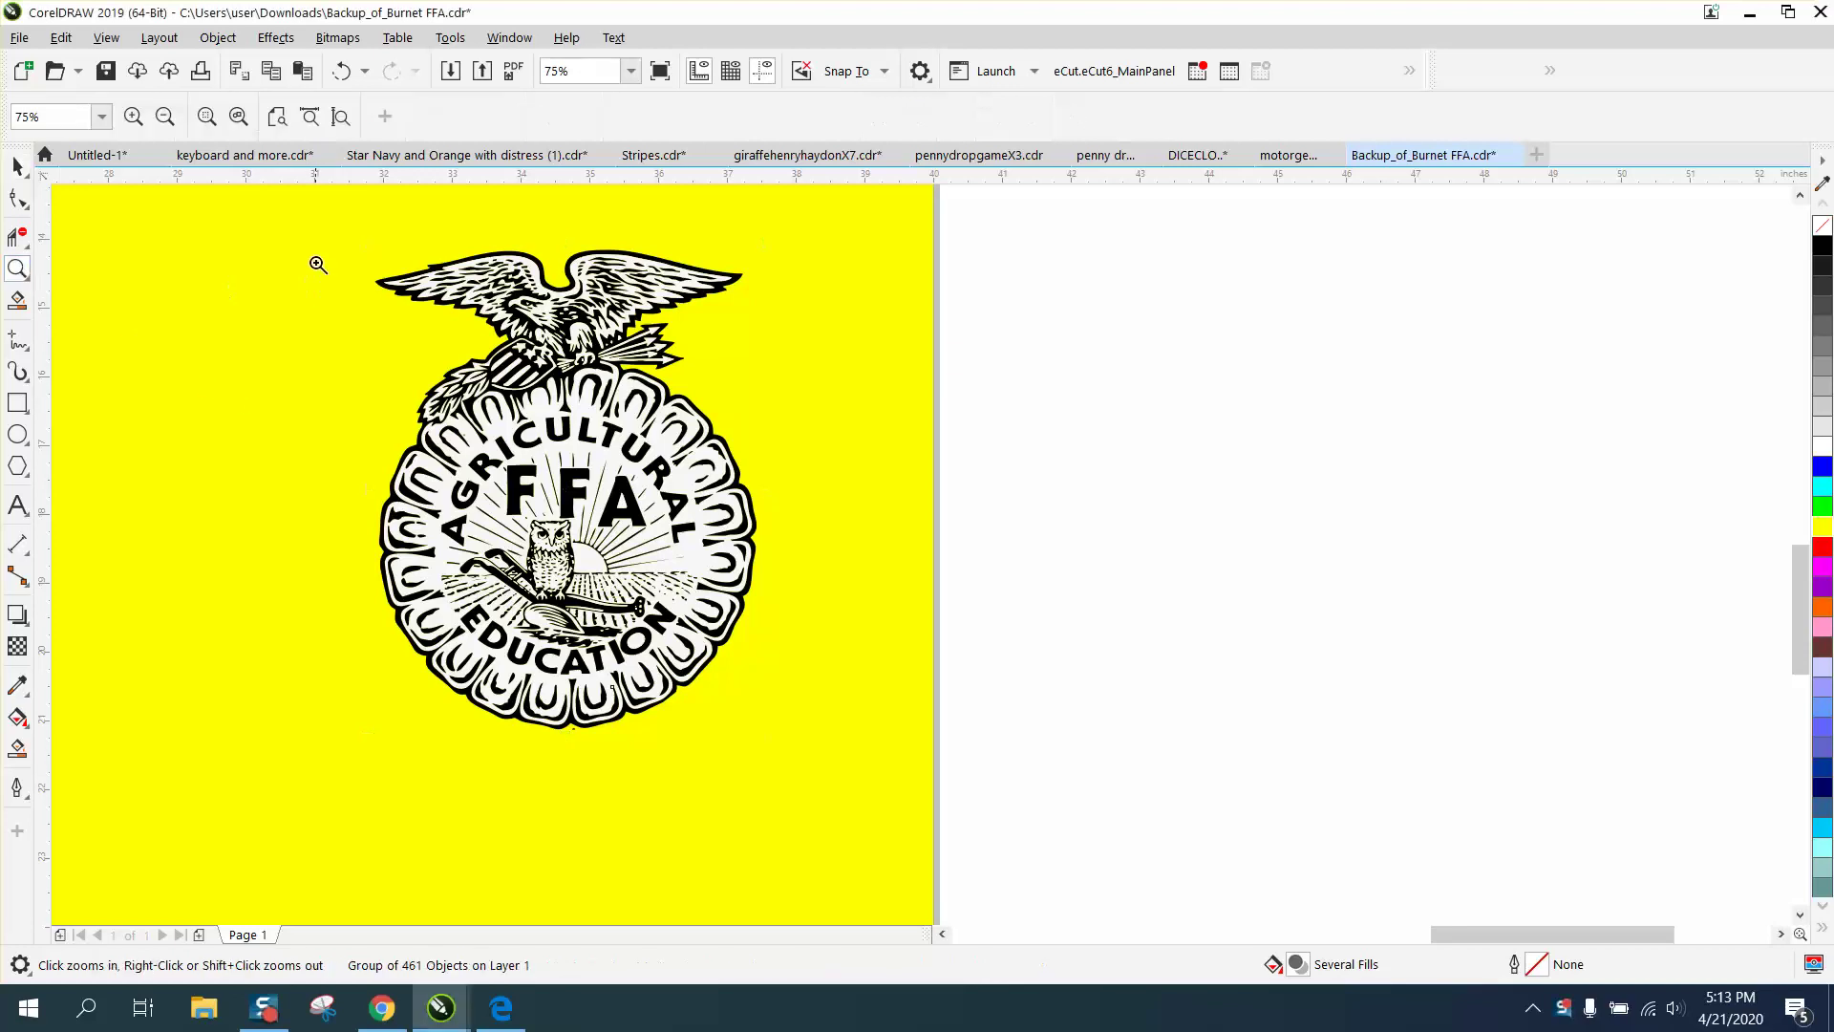
Zoom around the emblem to inspect the owl, sunrise and eagle, then return to the full view
left_click_drag(318, 264, 985, 738)
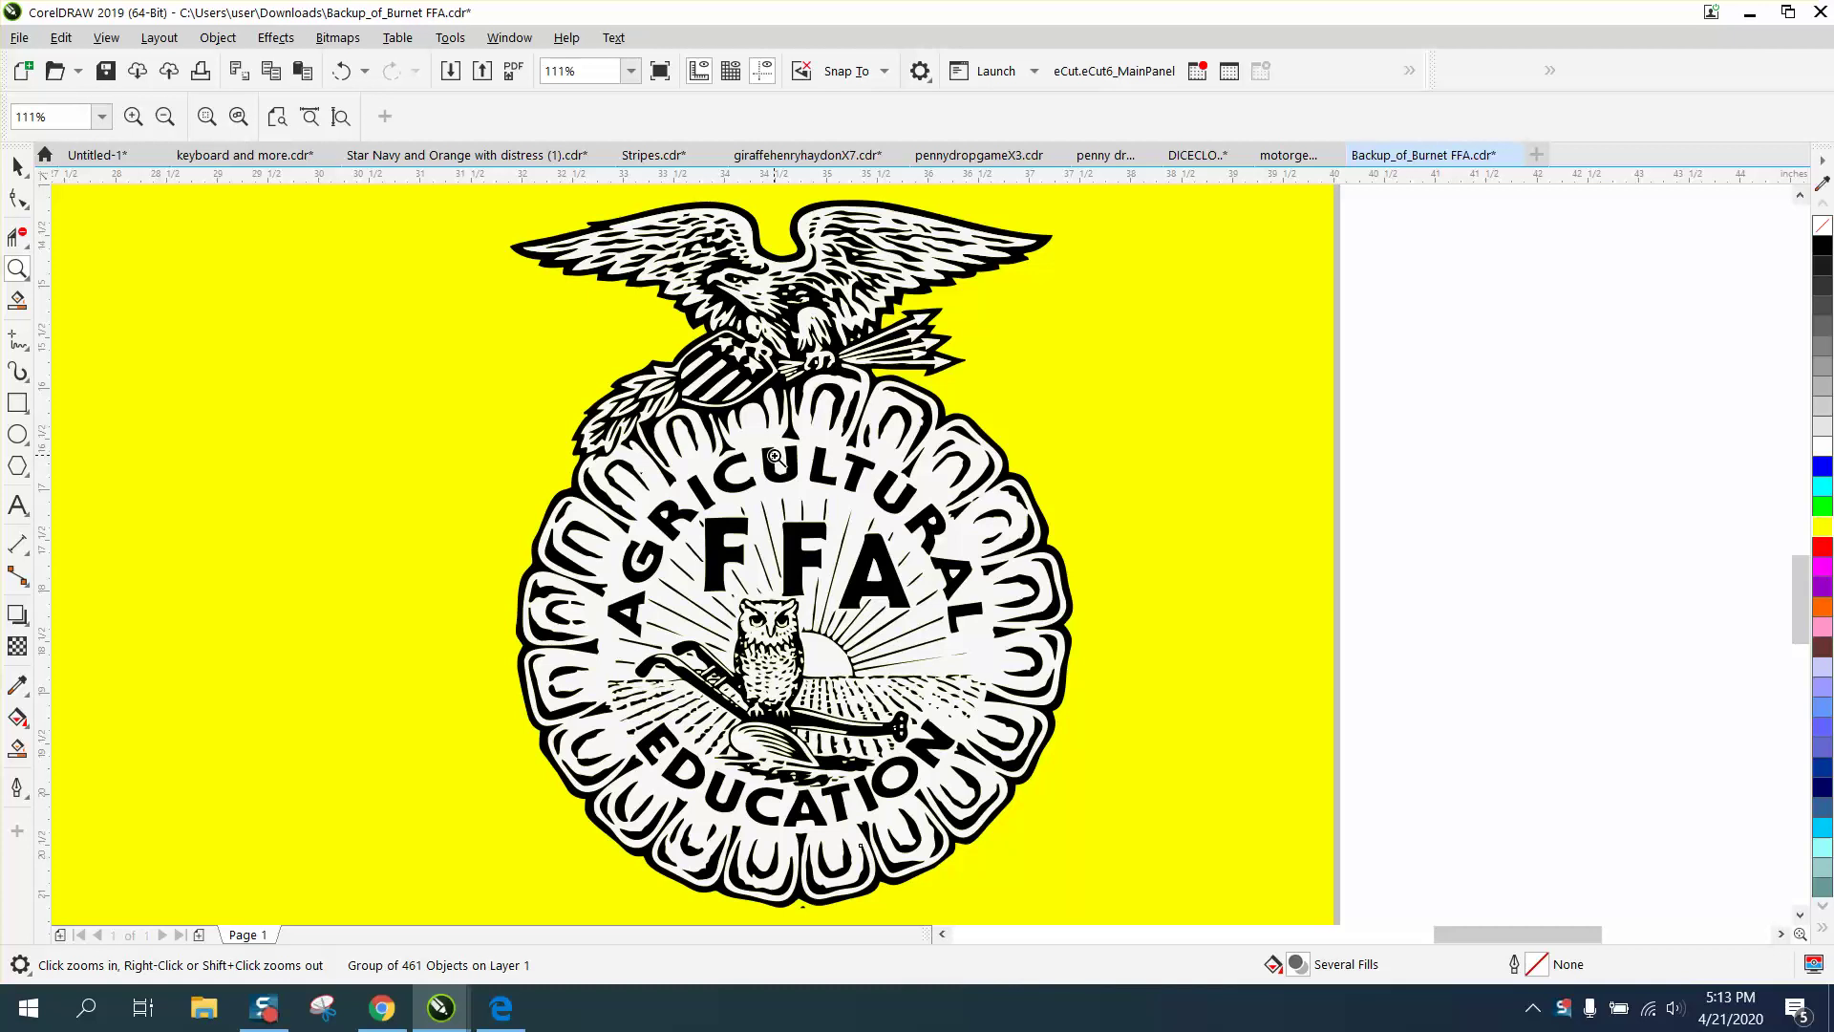
left_click_drag(725, 605, 938, 728)
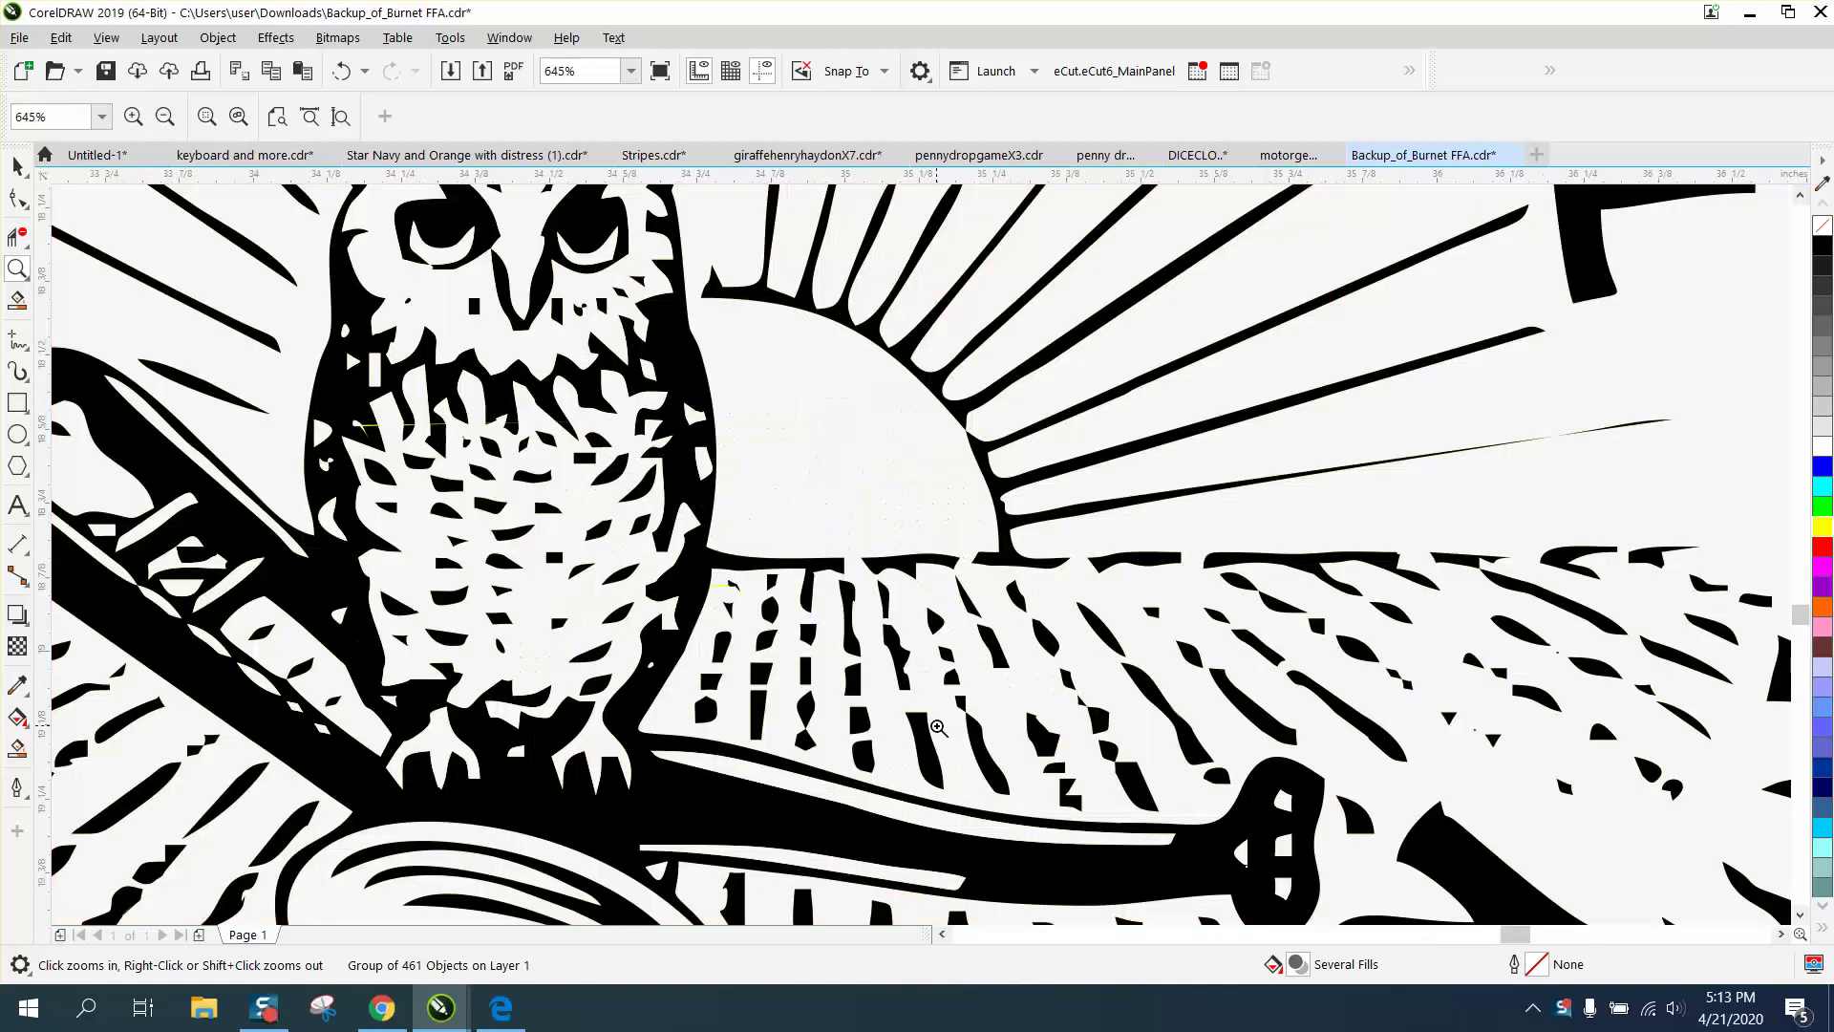
right_click(695, 614)
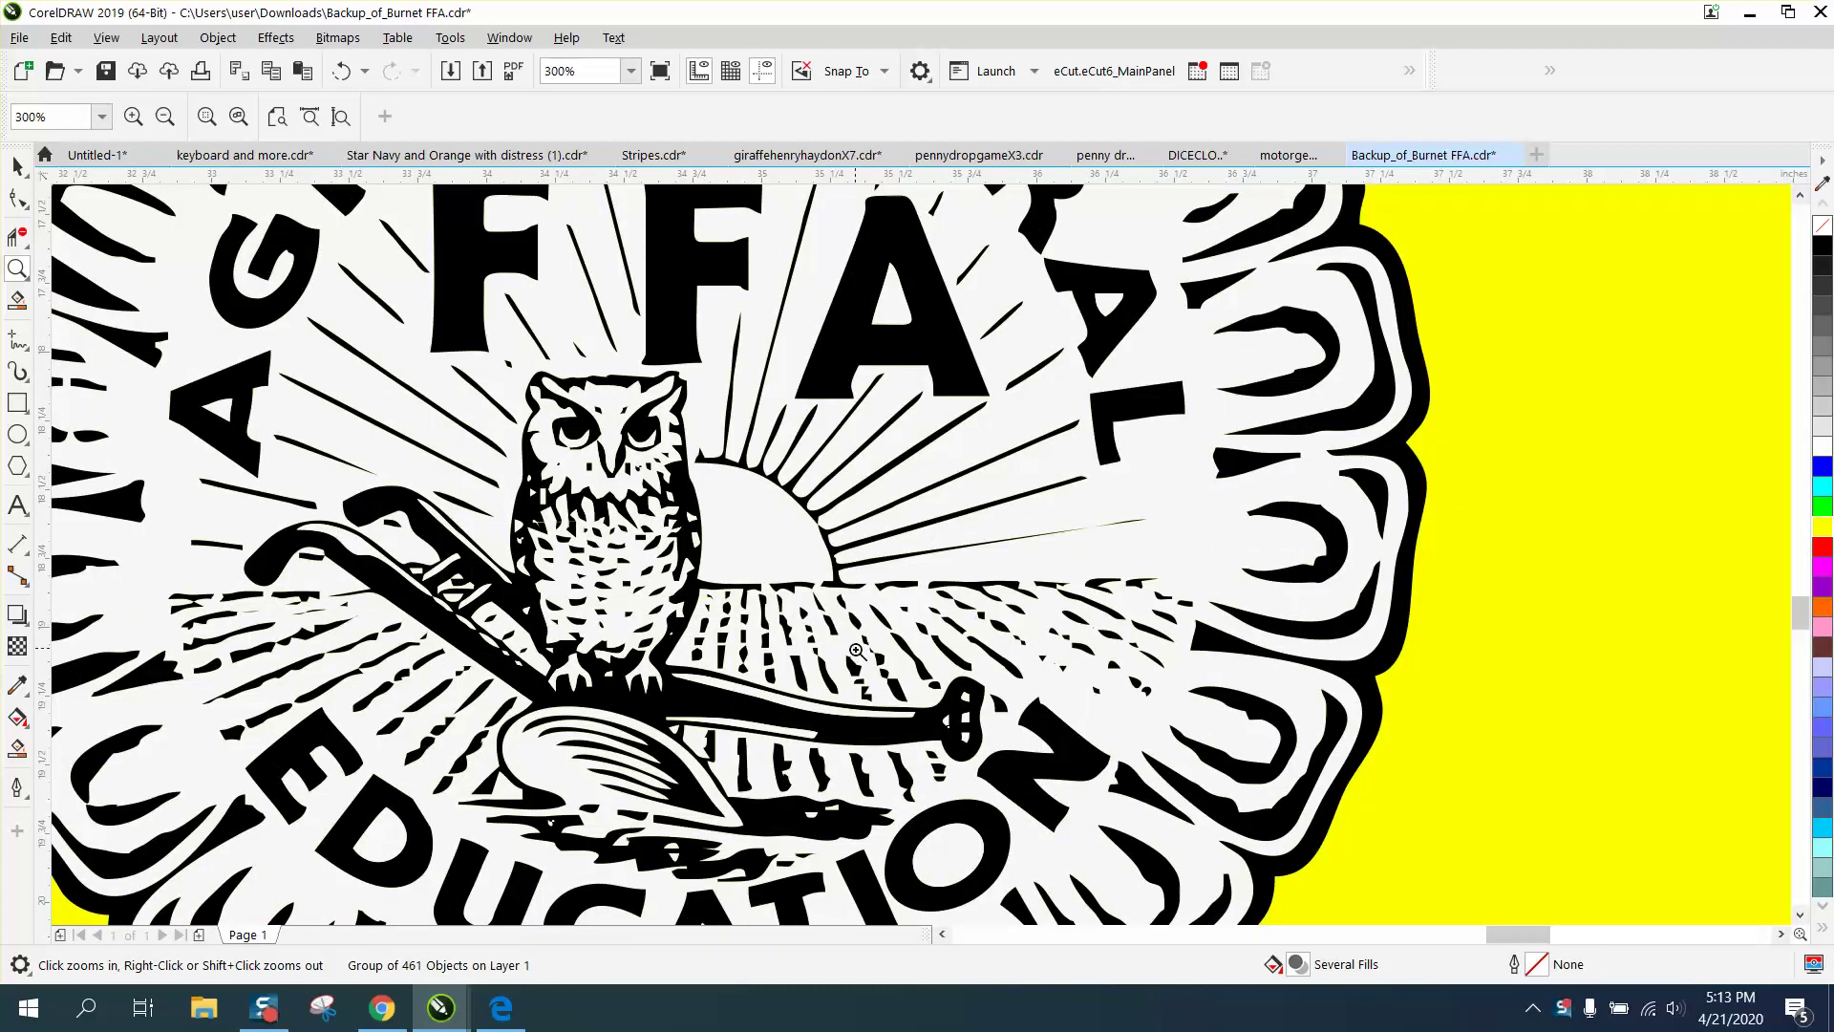
right_click(728, 579)
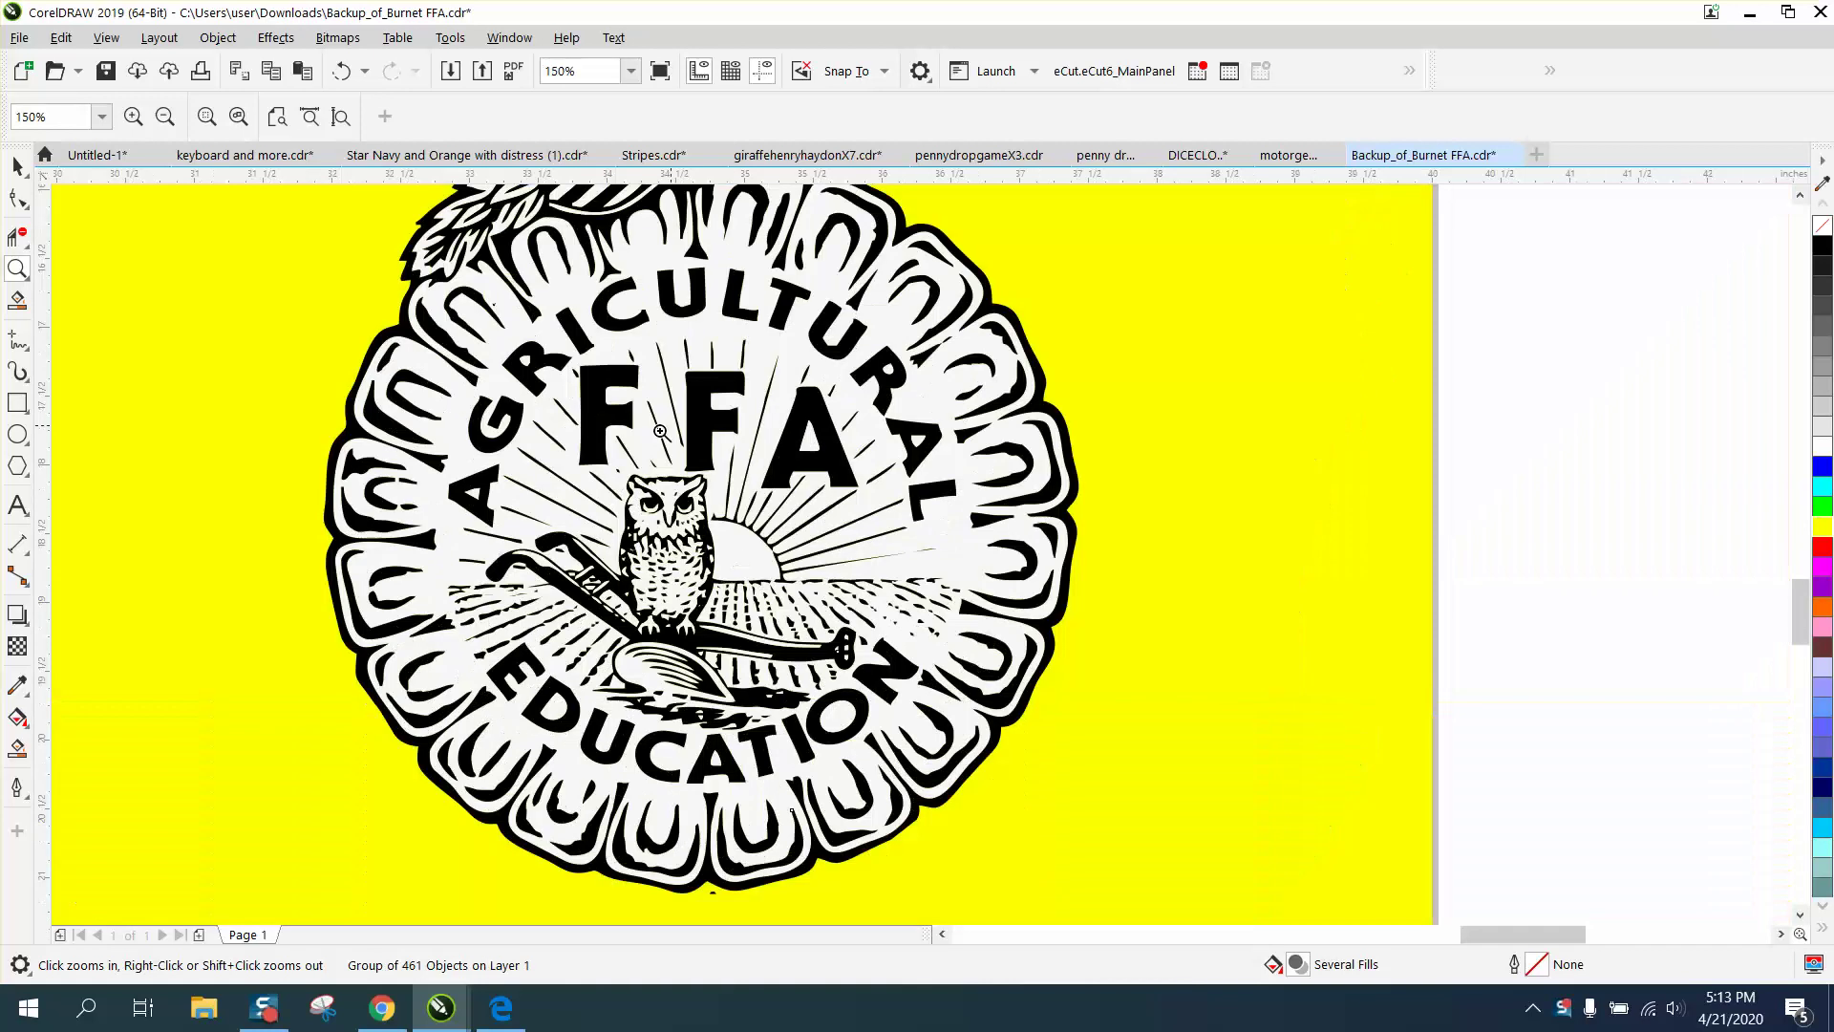
right_click(709, 514)
mouse_move(584, 266)
left_mouse_down()
mouse_move(893, 381)
mouse_move(895, 408)
left_mouse_up()
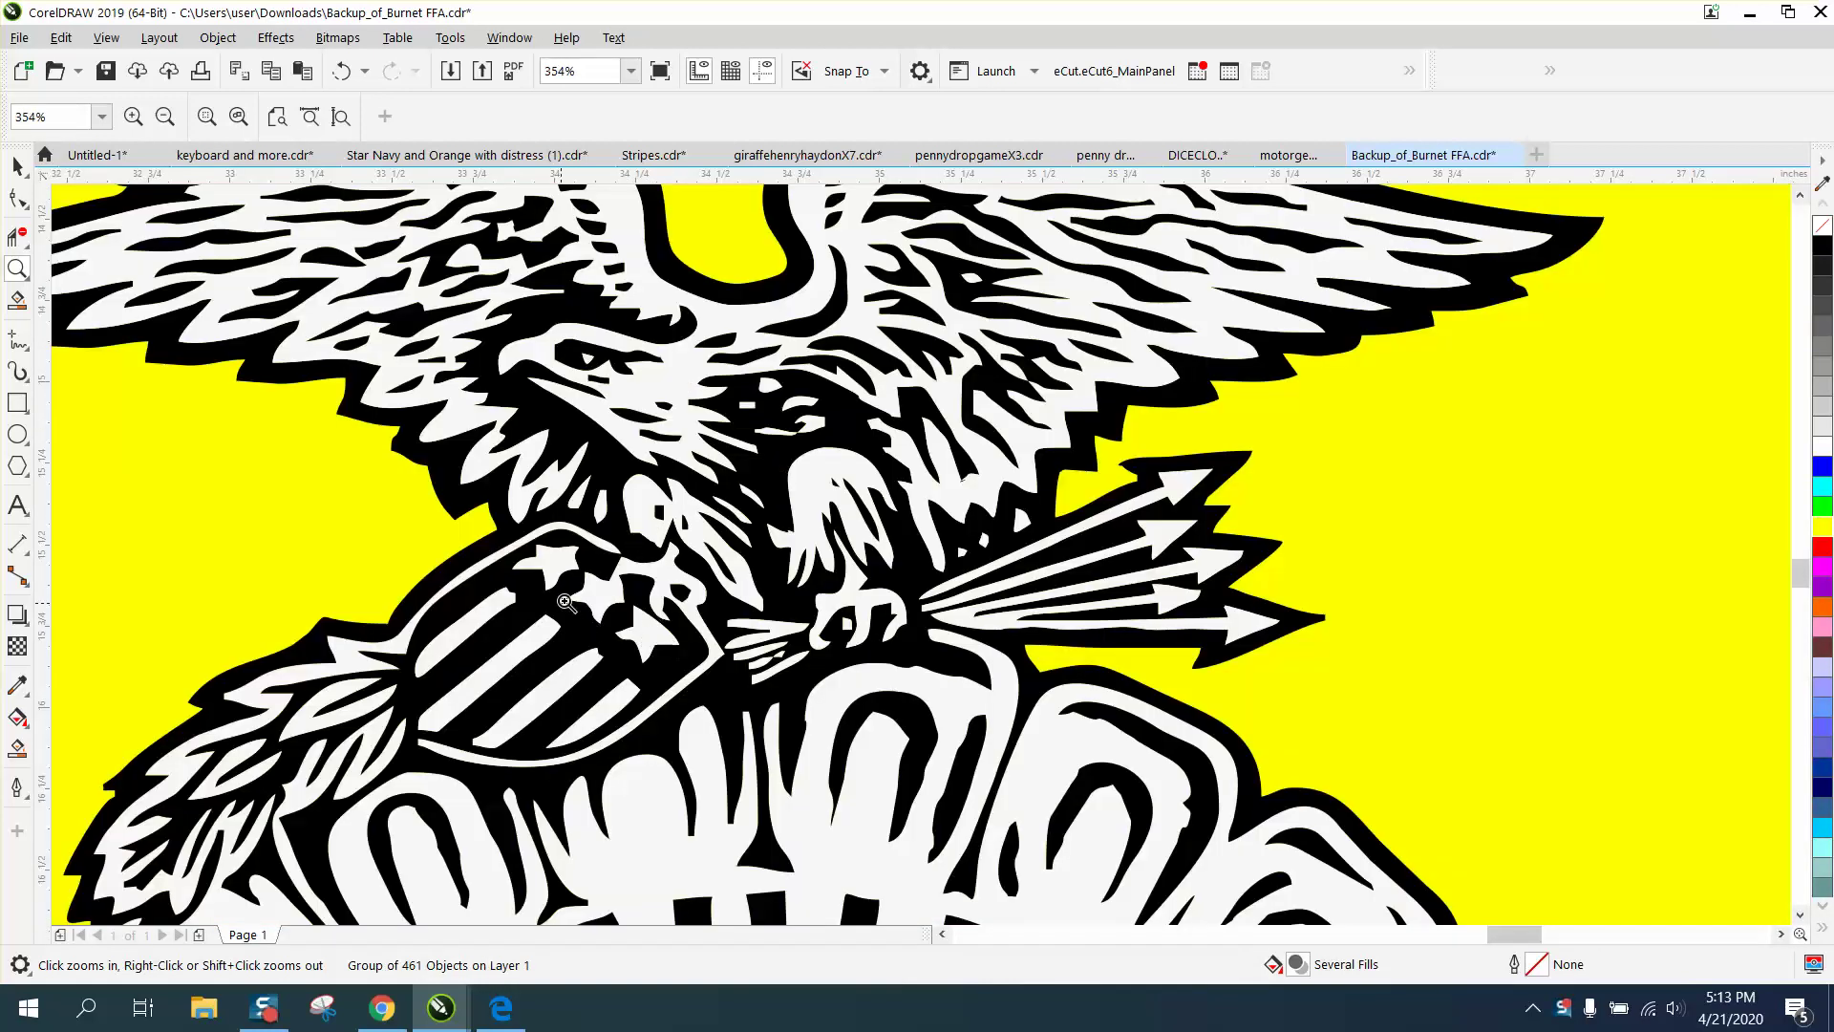
right_click(458, 623)
right_click(452, 533)
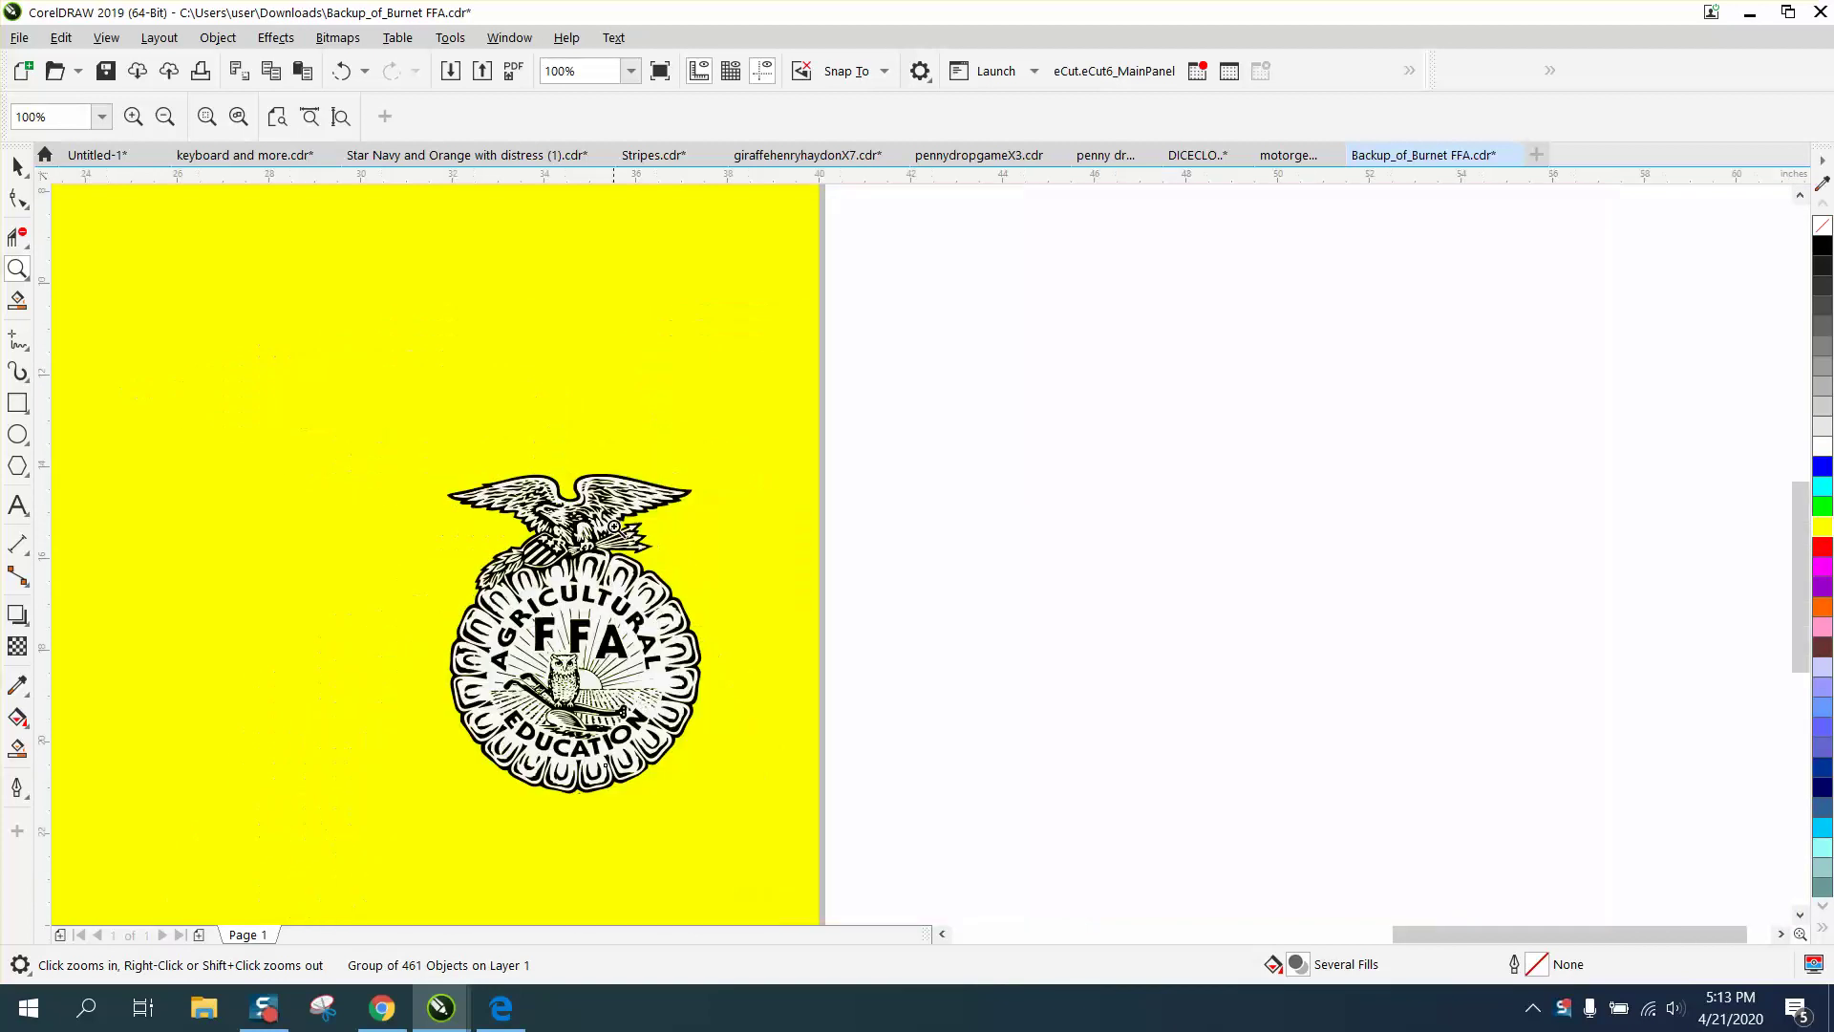
key("space")
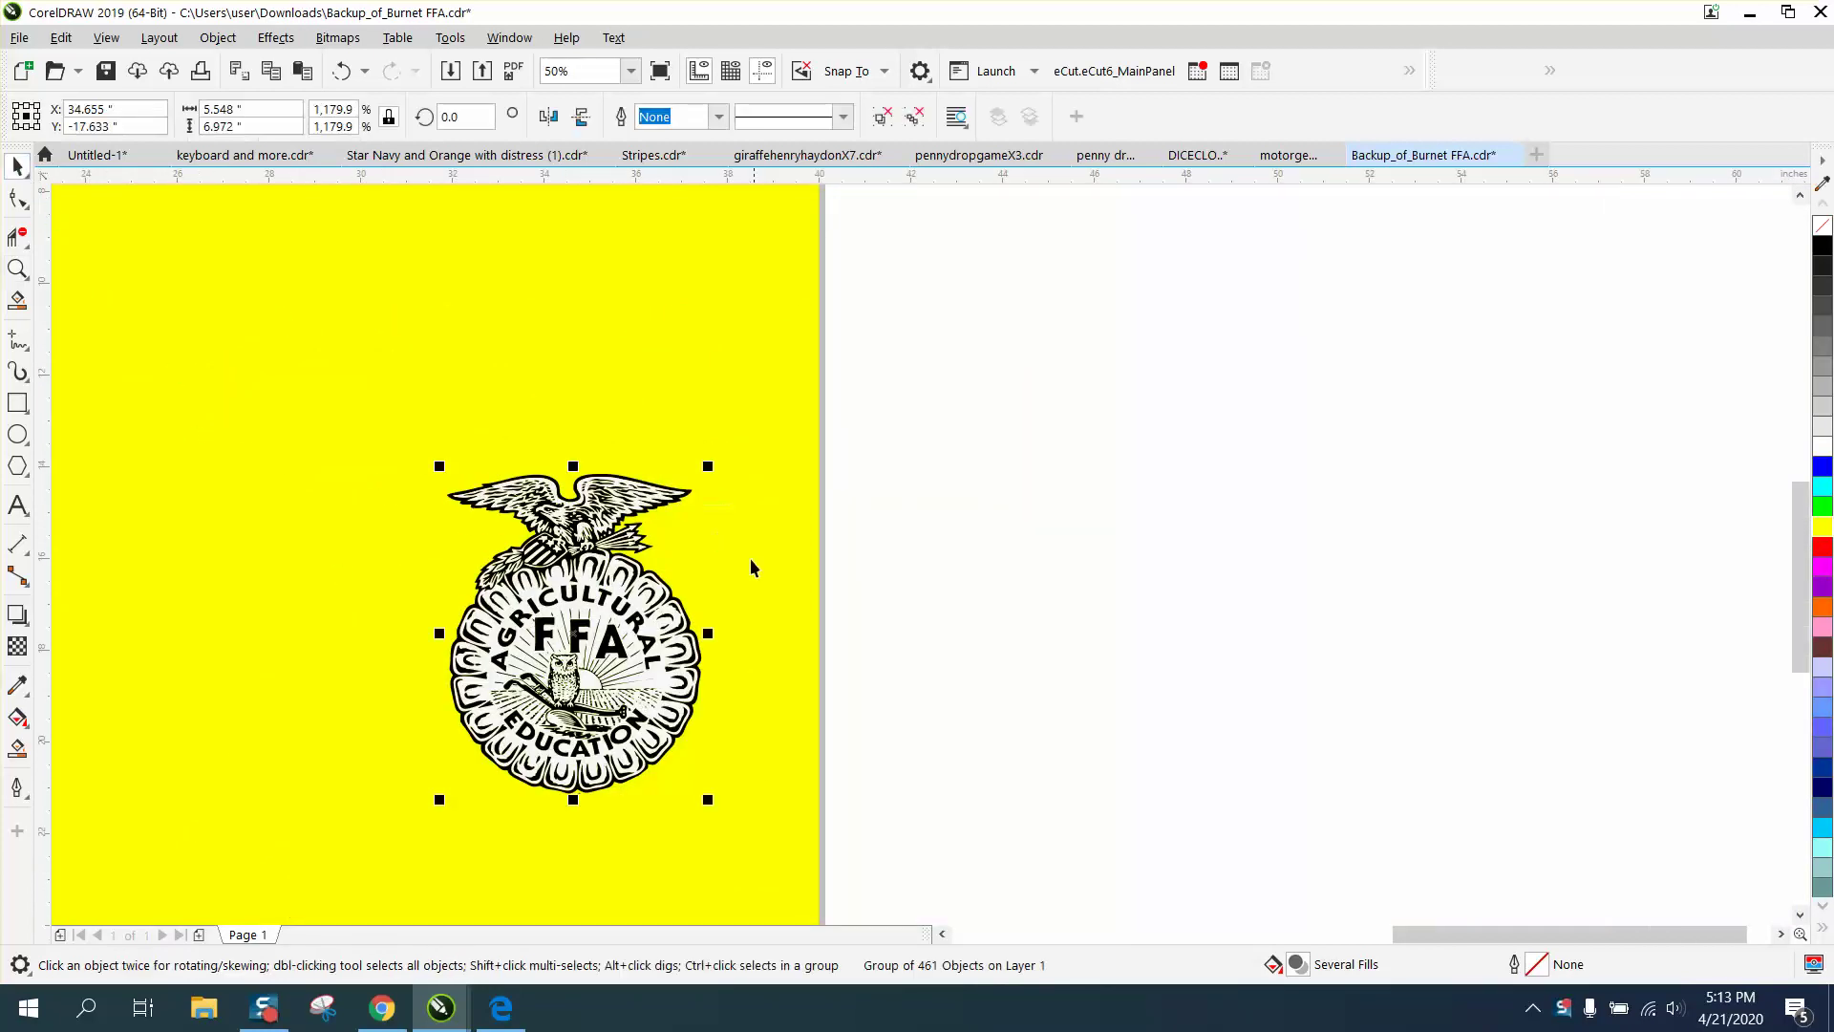
Create a Find and Replace query for Uniform Color Fill #F7F7F7 sampled from the emblem's white
left_click(61, 38)
left_click(143, 414)
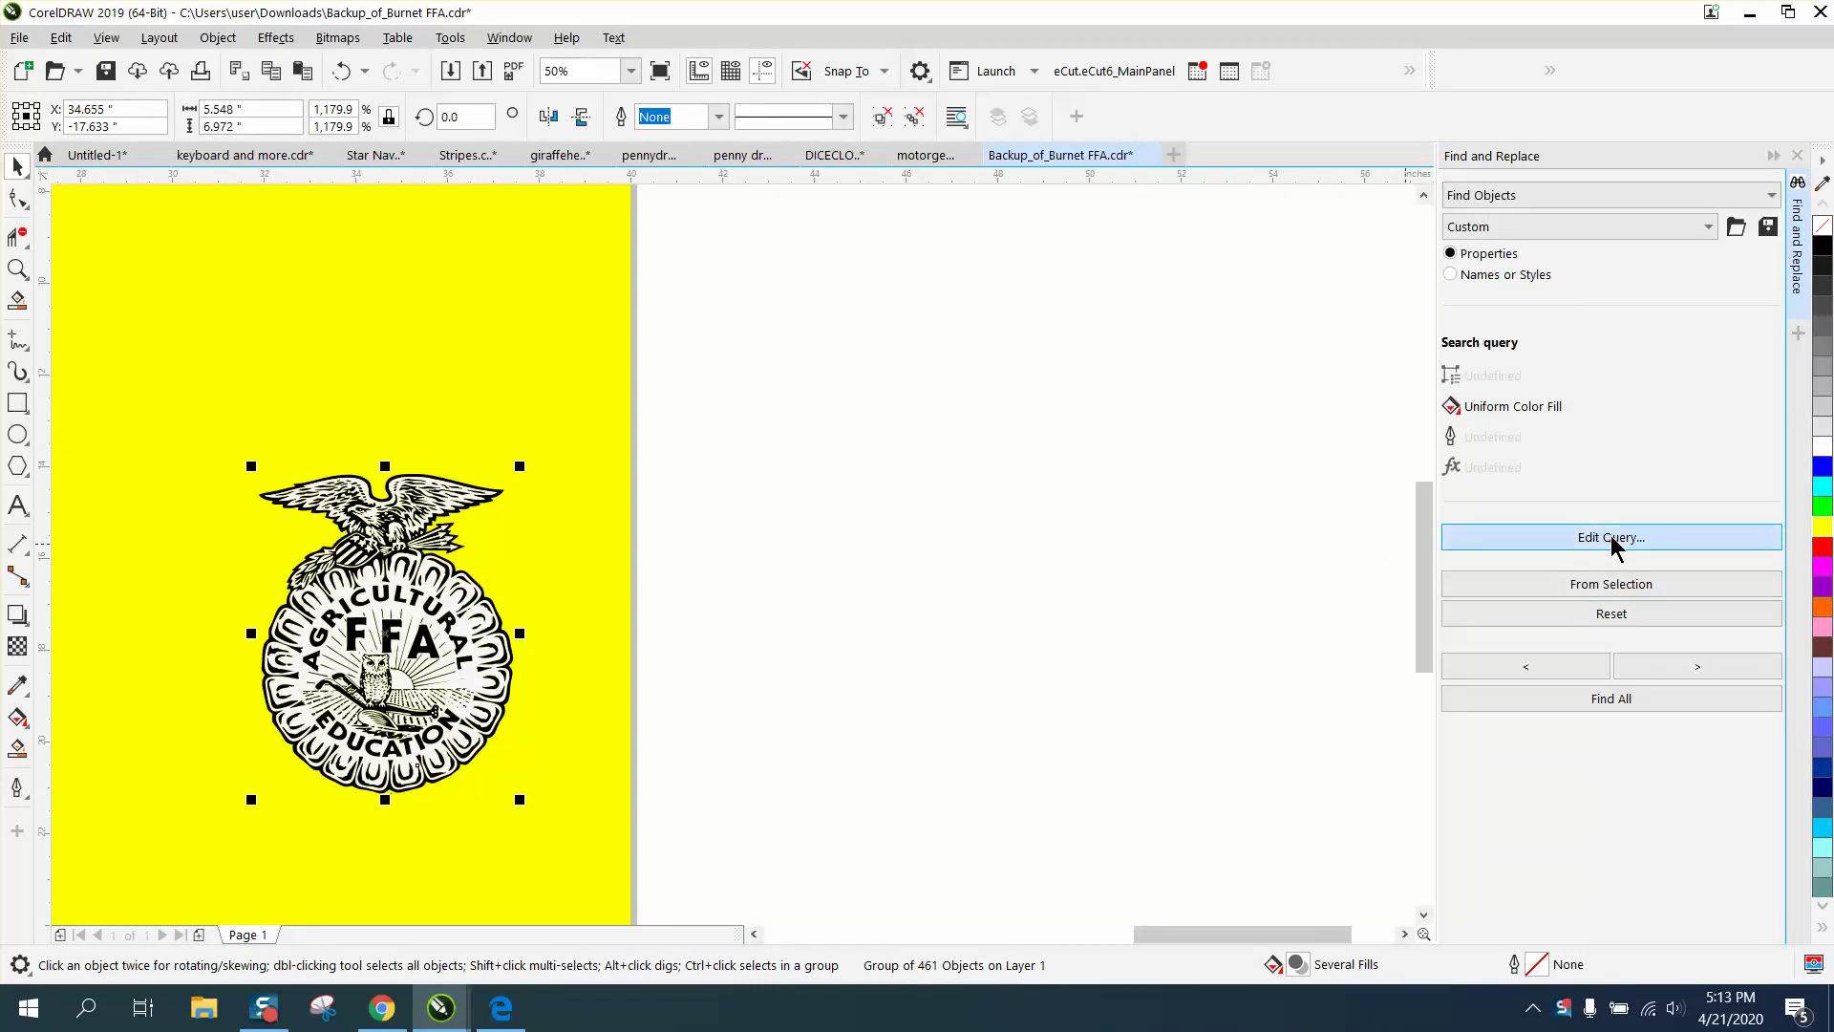
left_click(1613, 538)
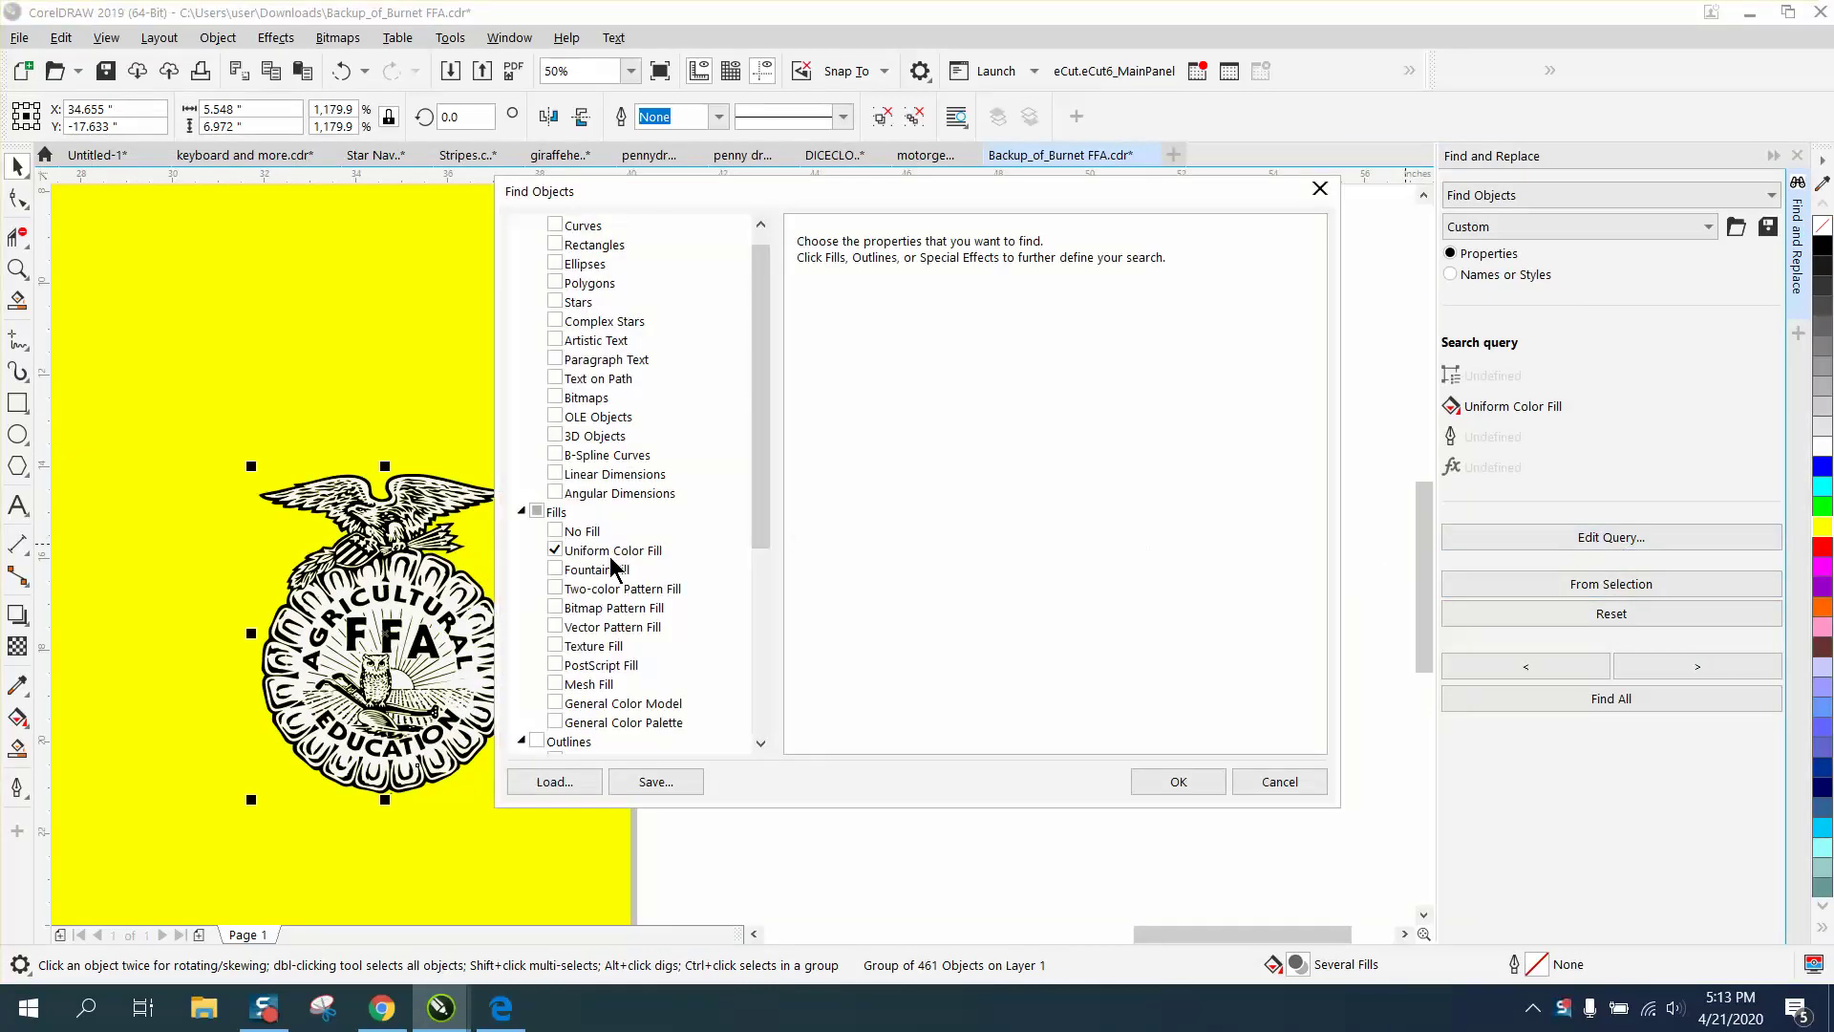
left_click(607, 552)
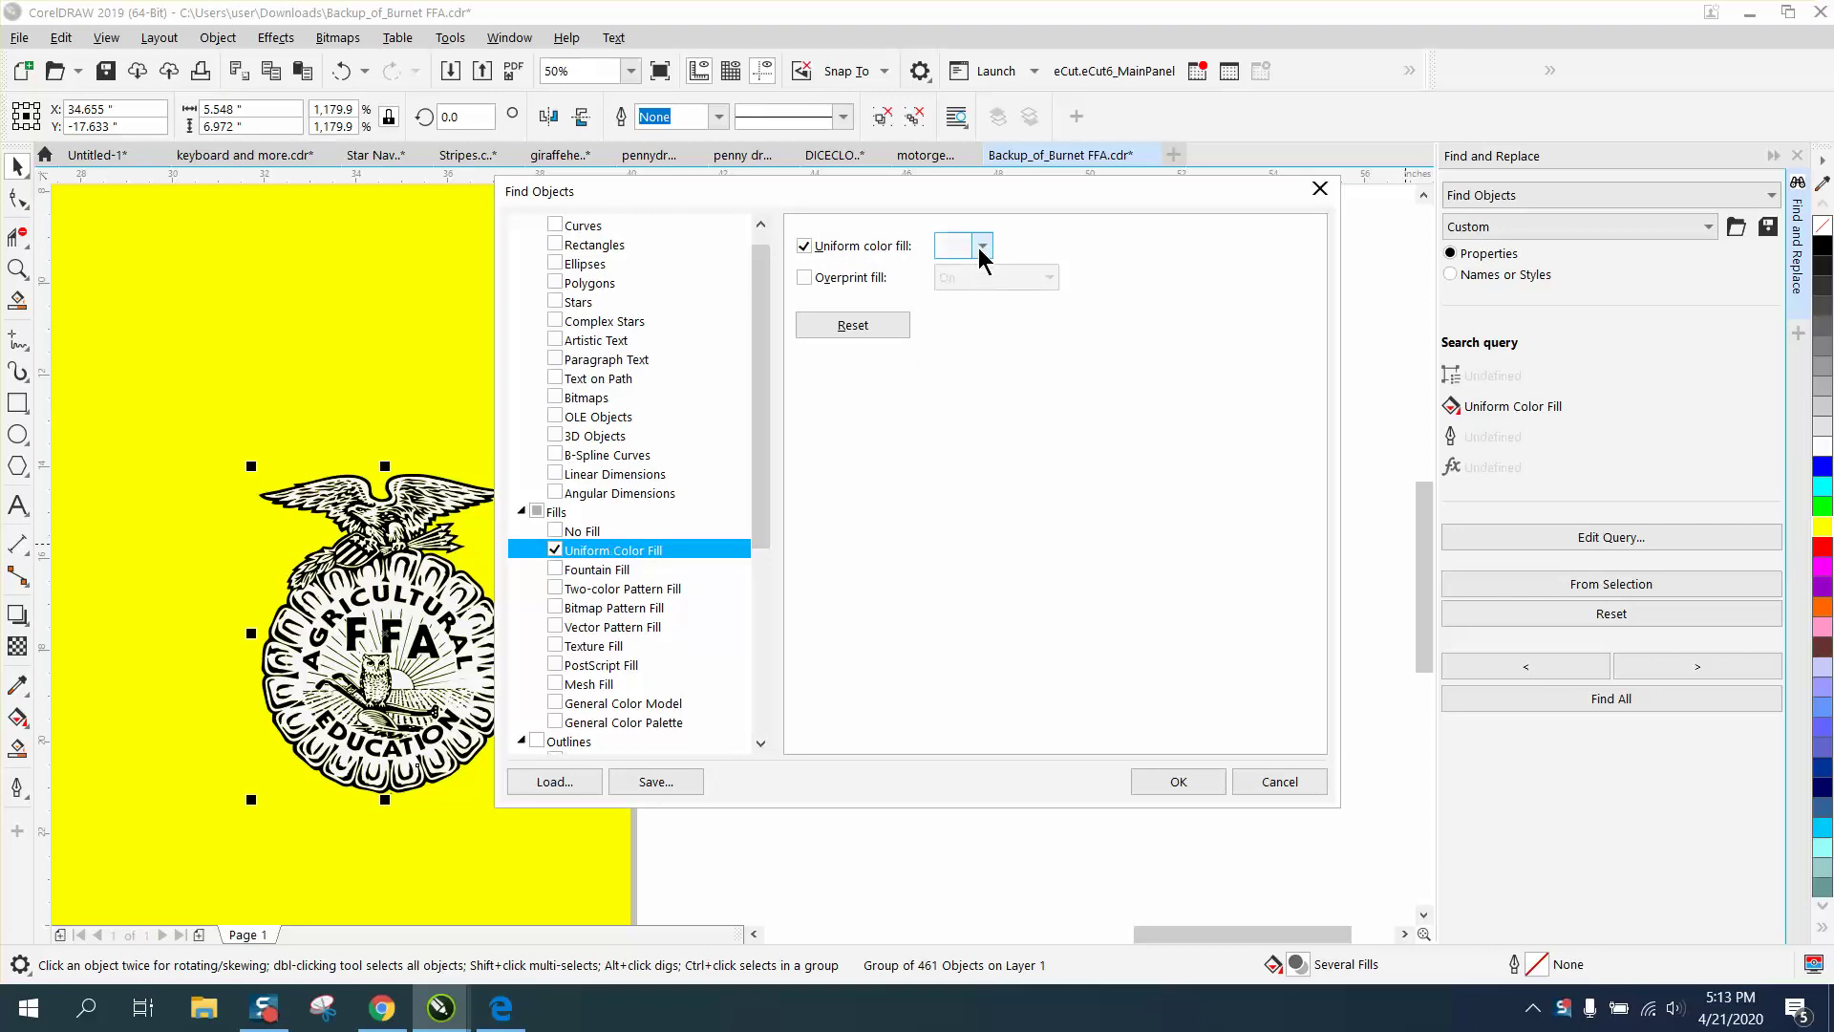
left_click(981, 247)
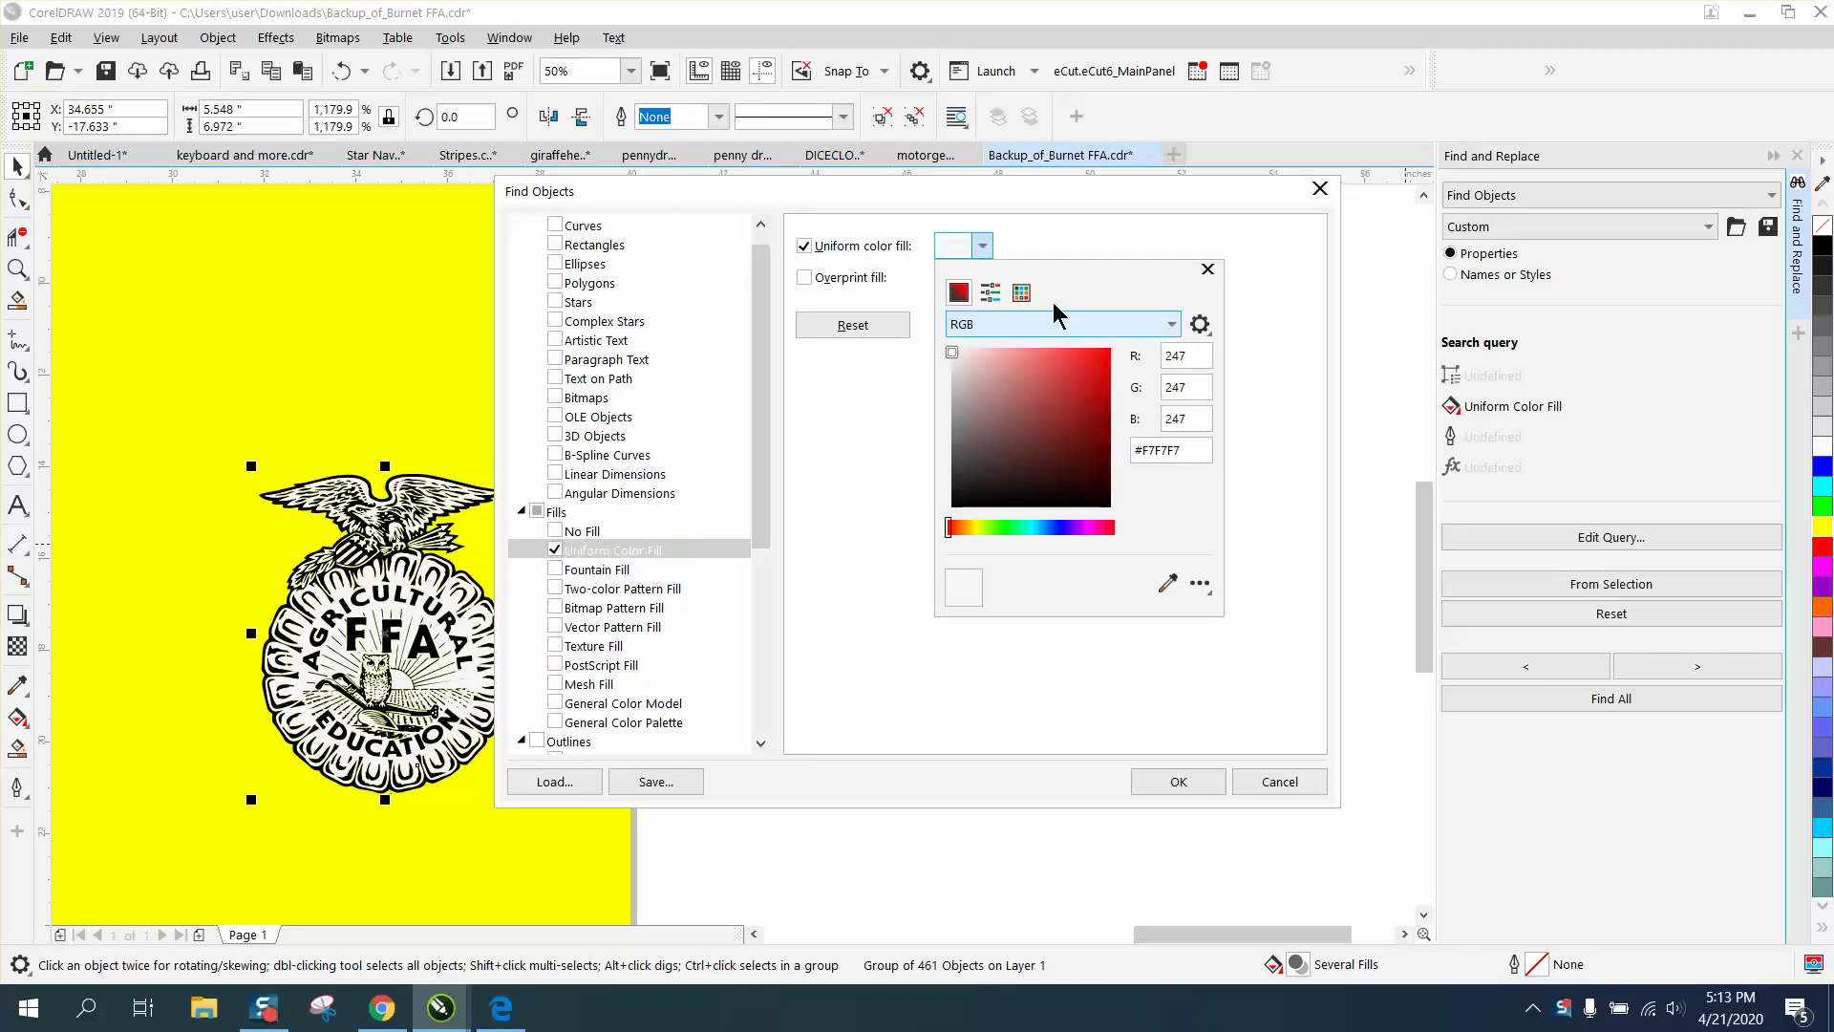
left_click(1168, 582)
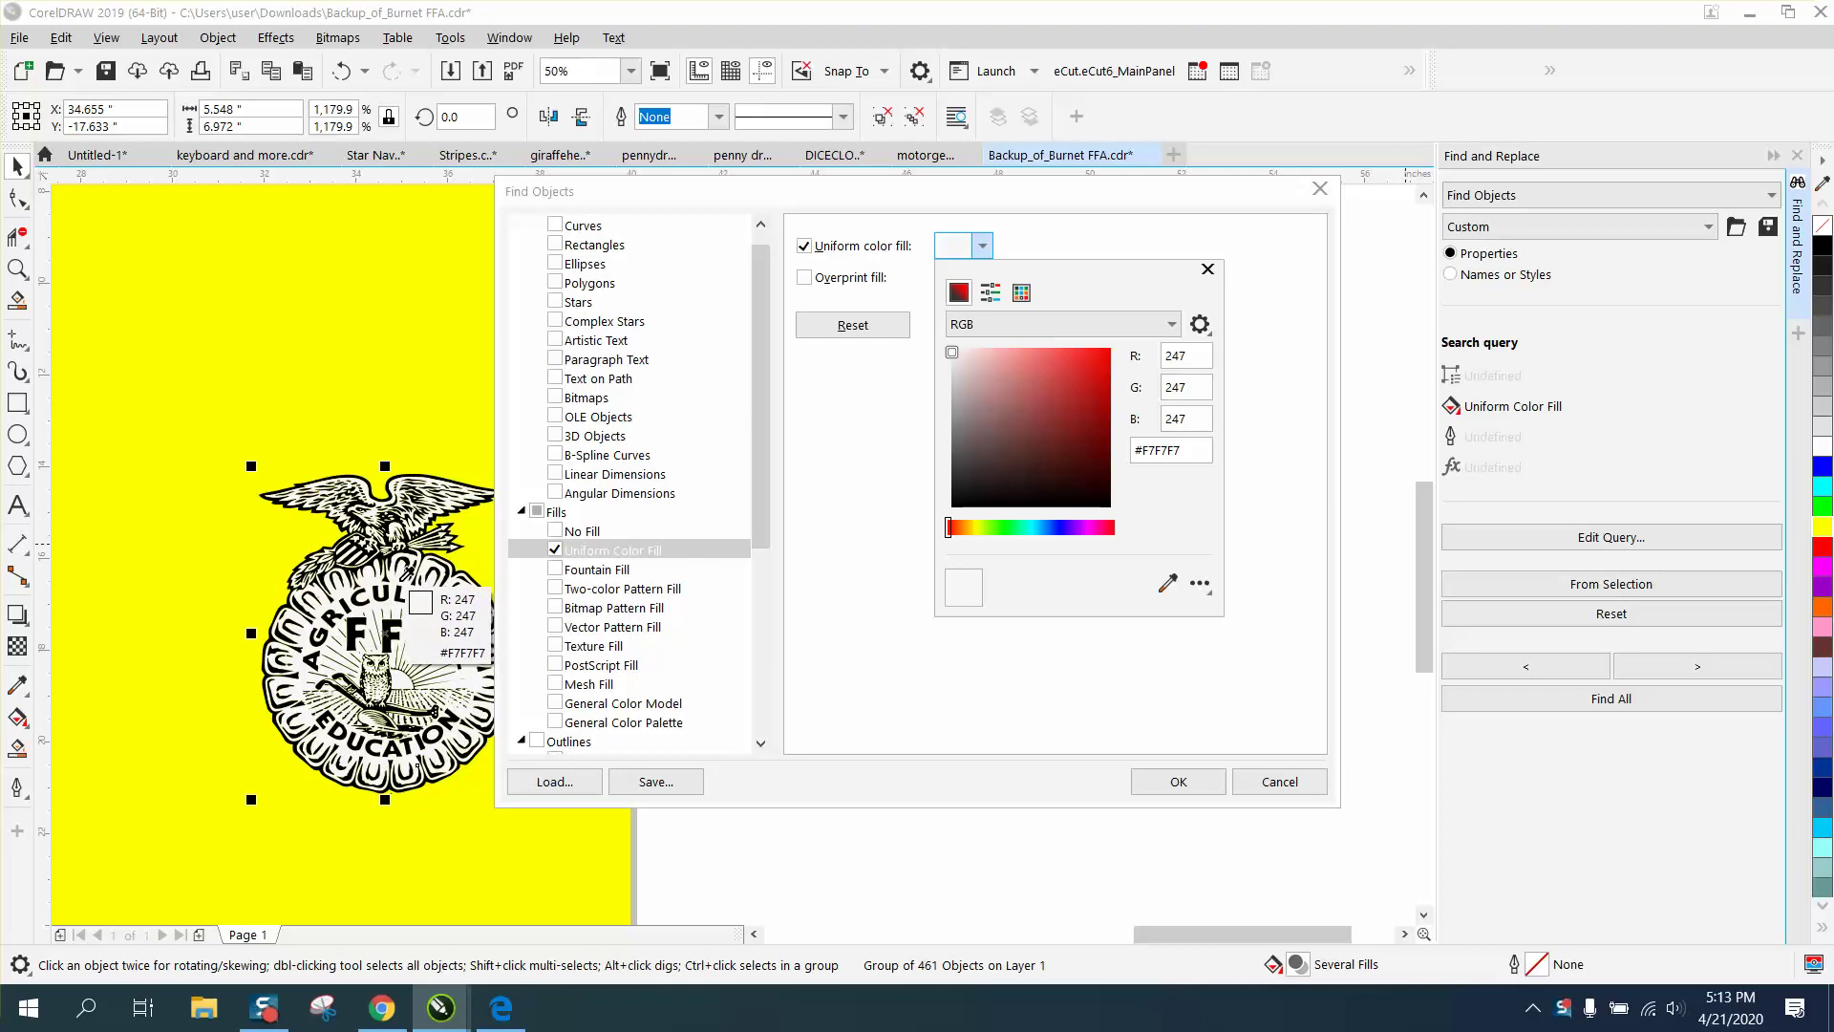
left_click(408, 570)
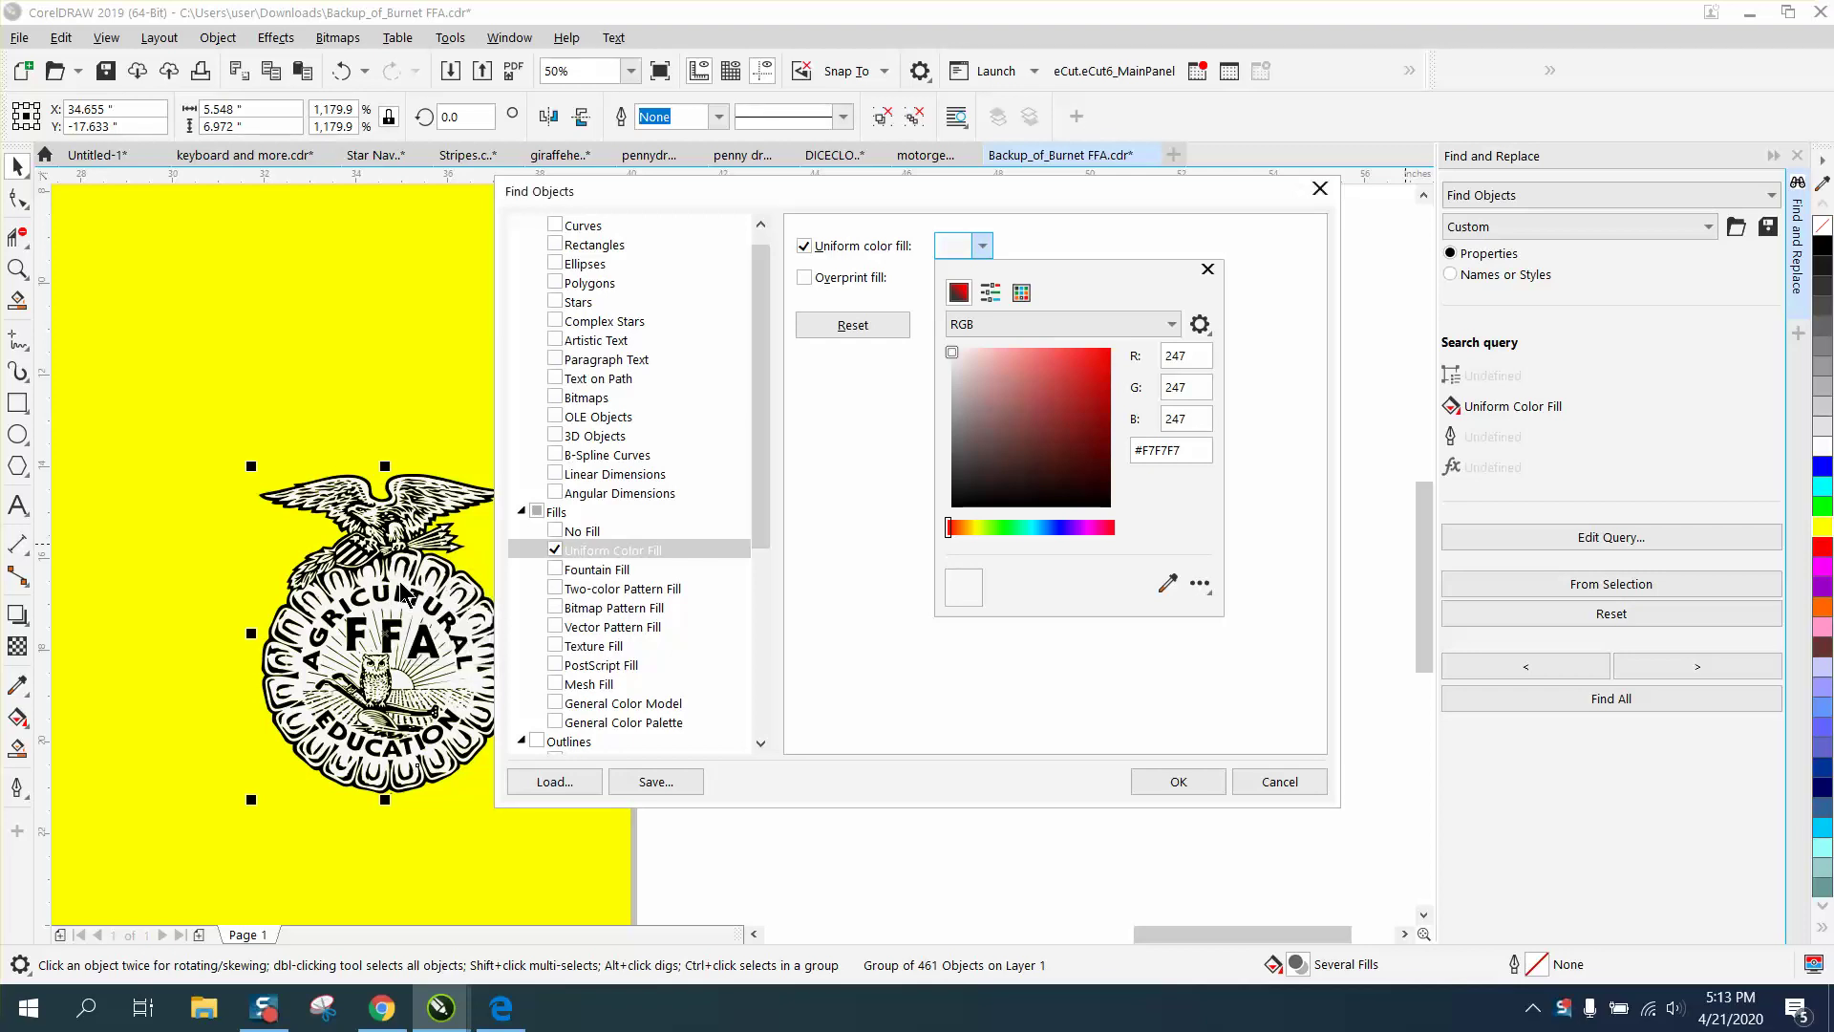
left_click(1173, 776)
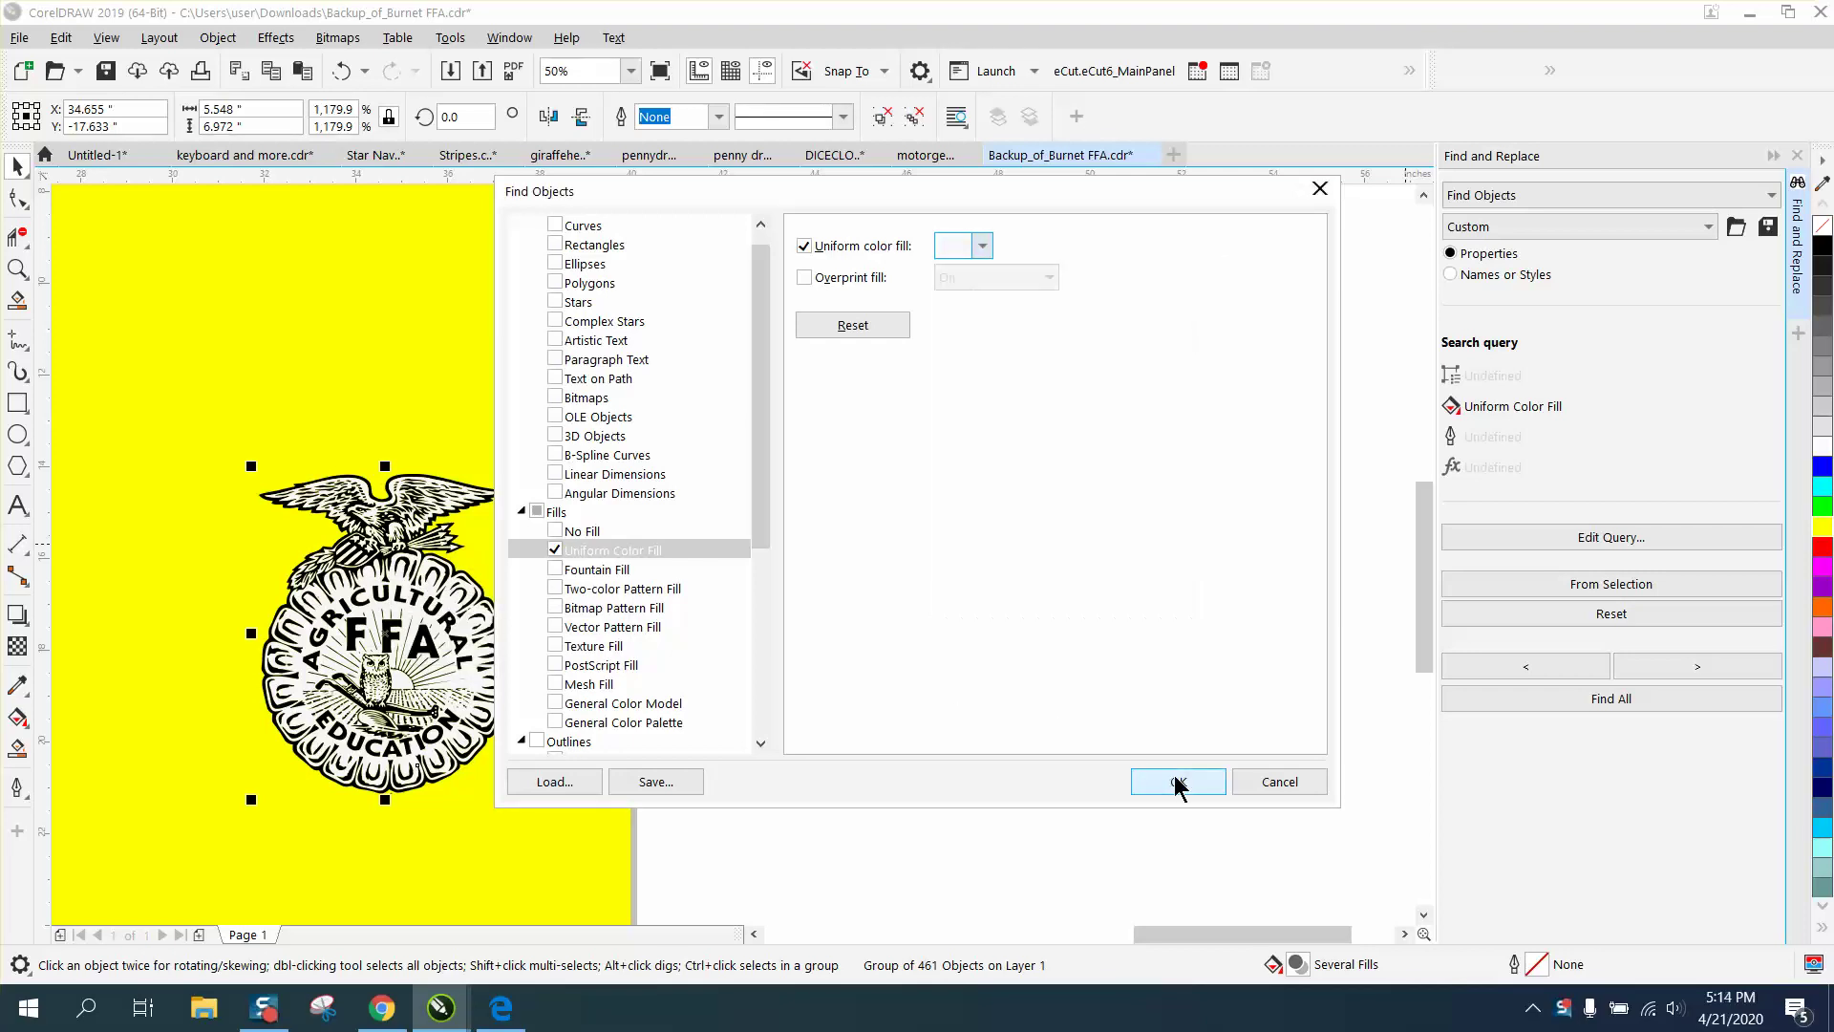
left_click(1178, 780)
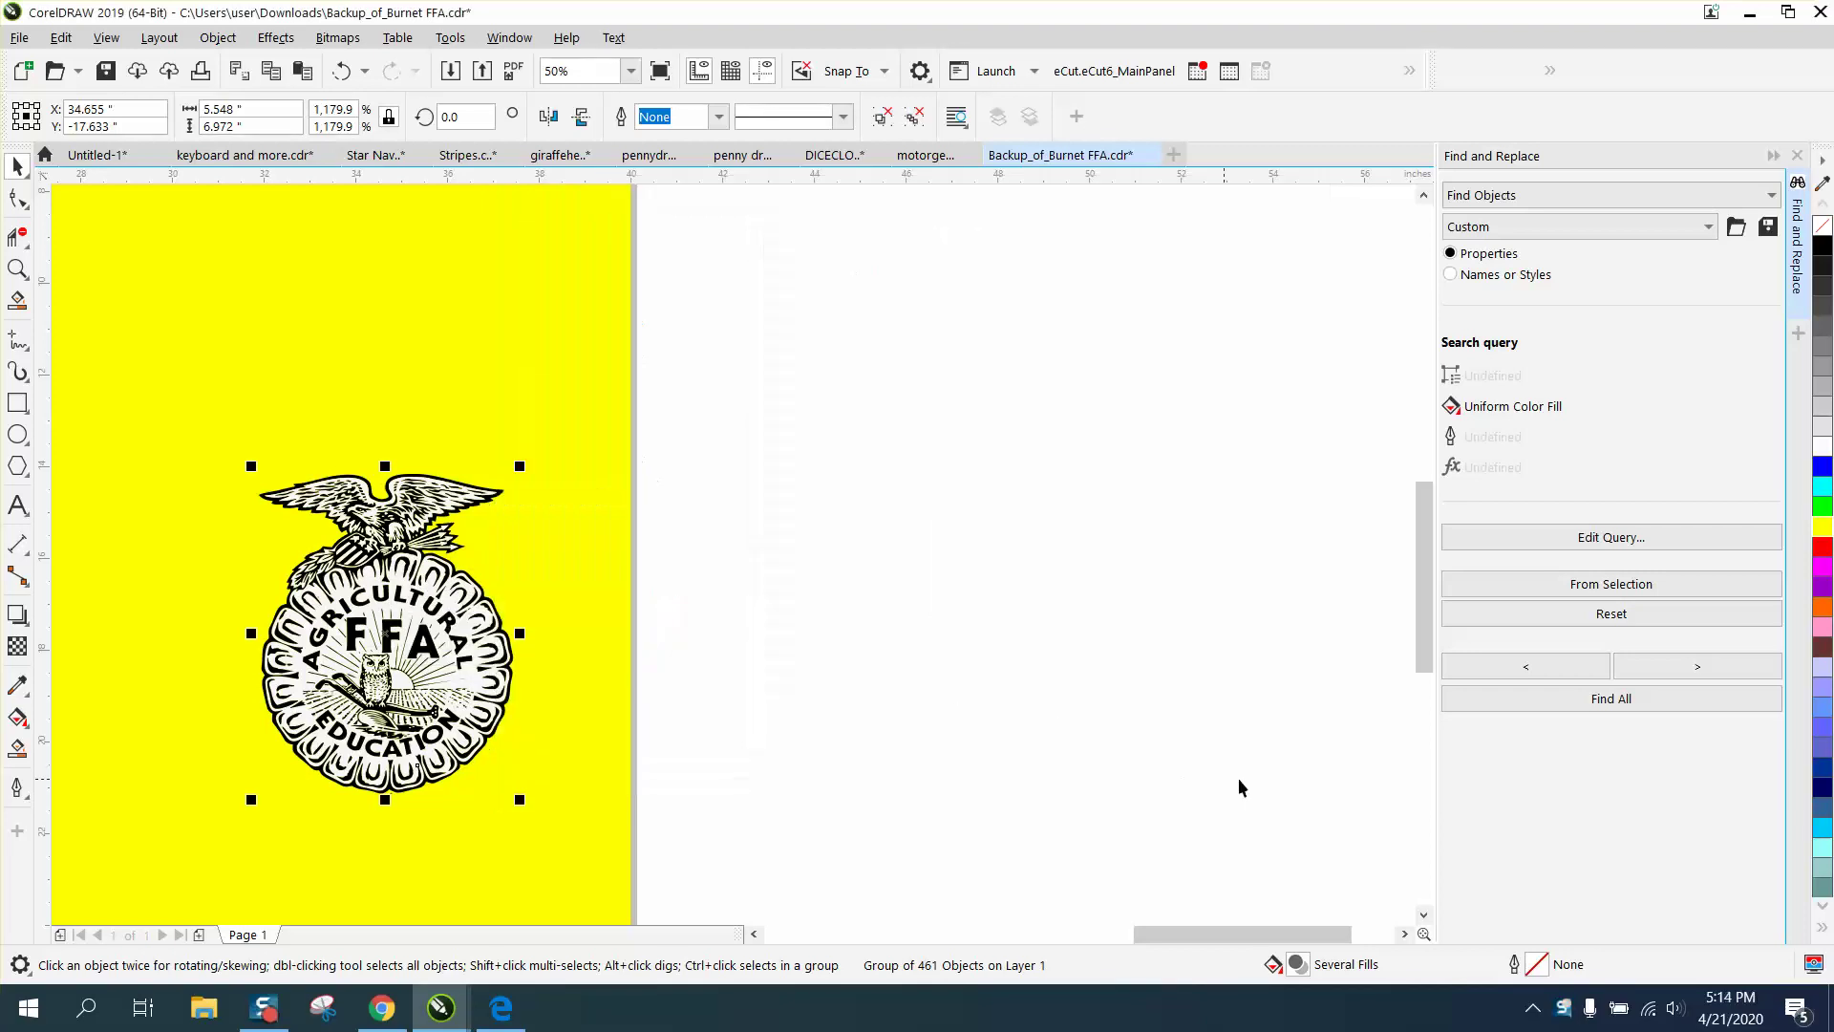
Find all off-white #F7F7F7 pieces and drag them off the page to the right
left_click(1606, 702)
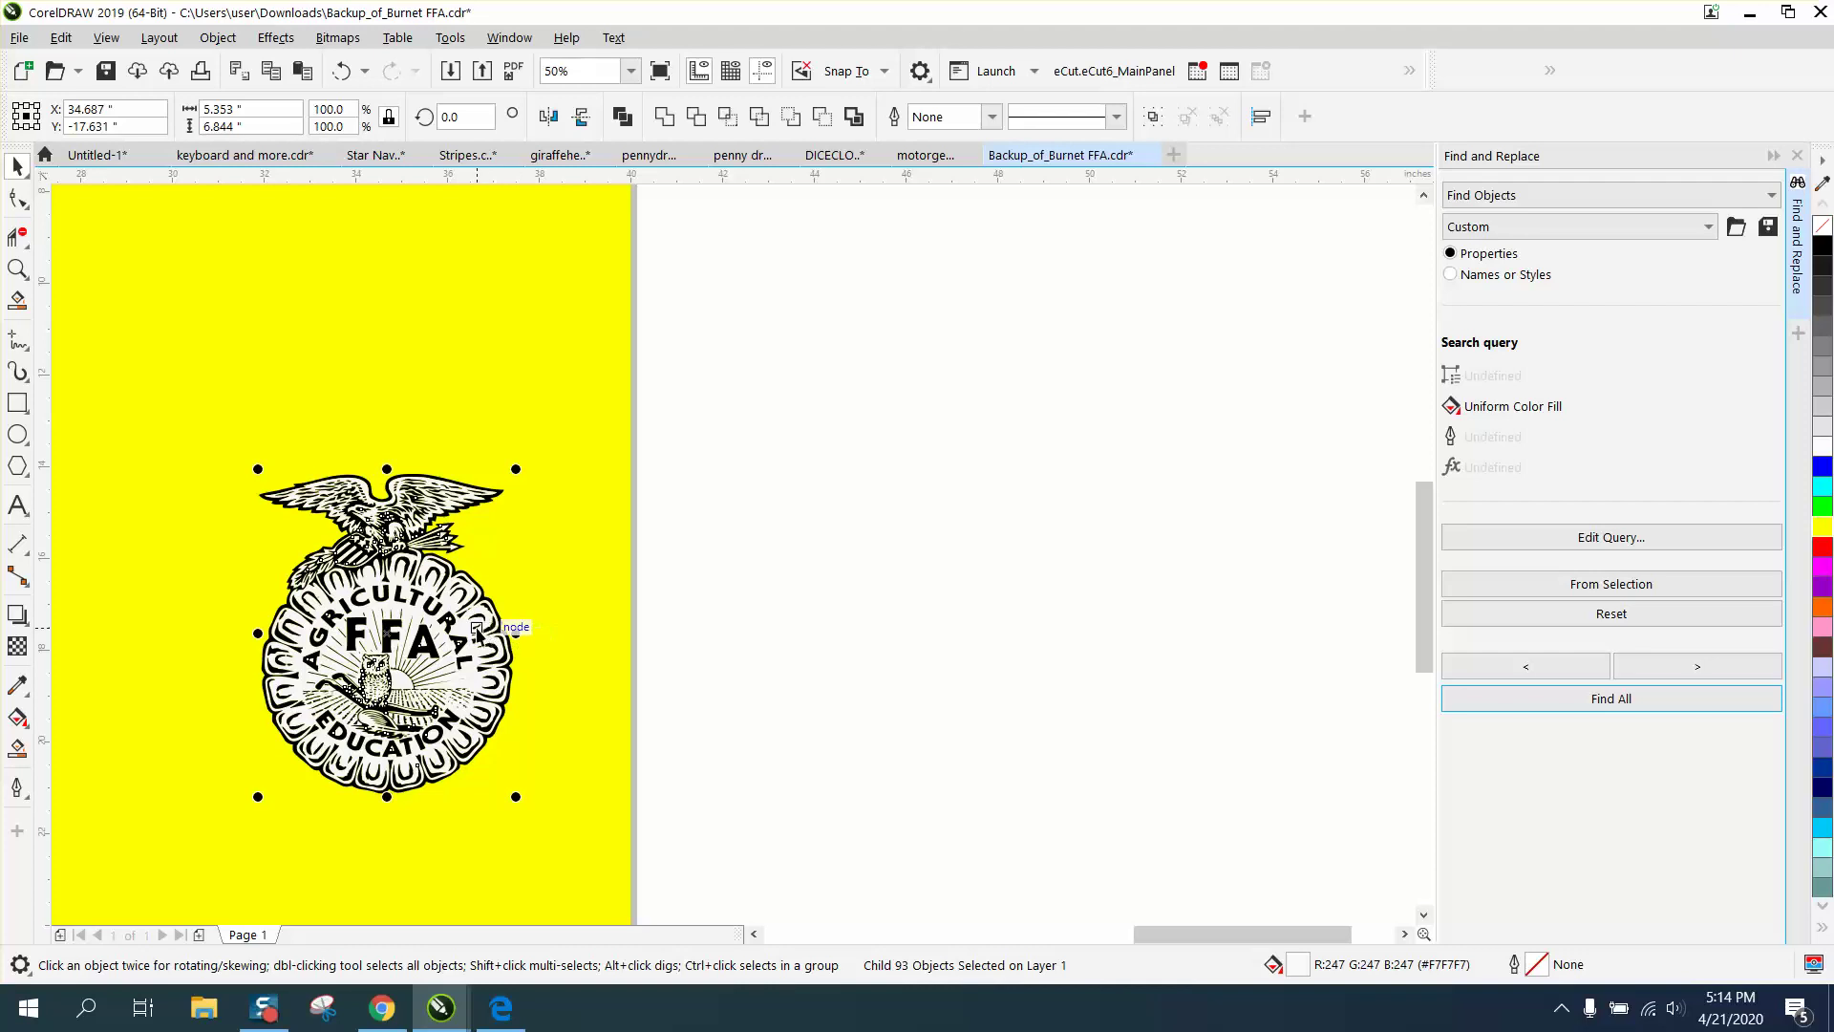
left_click(471, 634)
left_click_drag(471, 635, 875, 619)
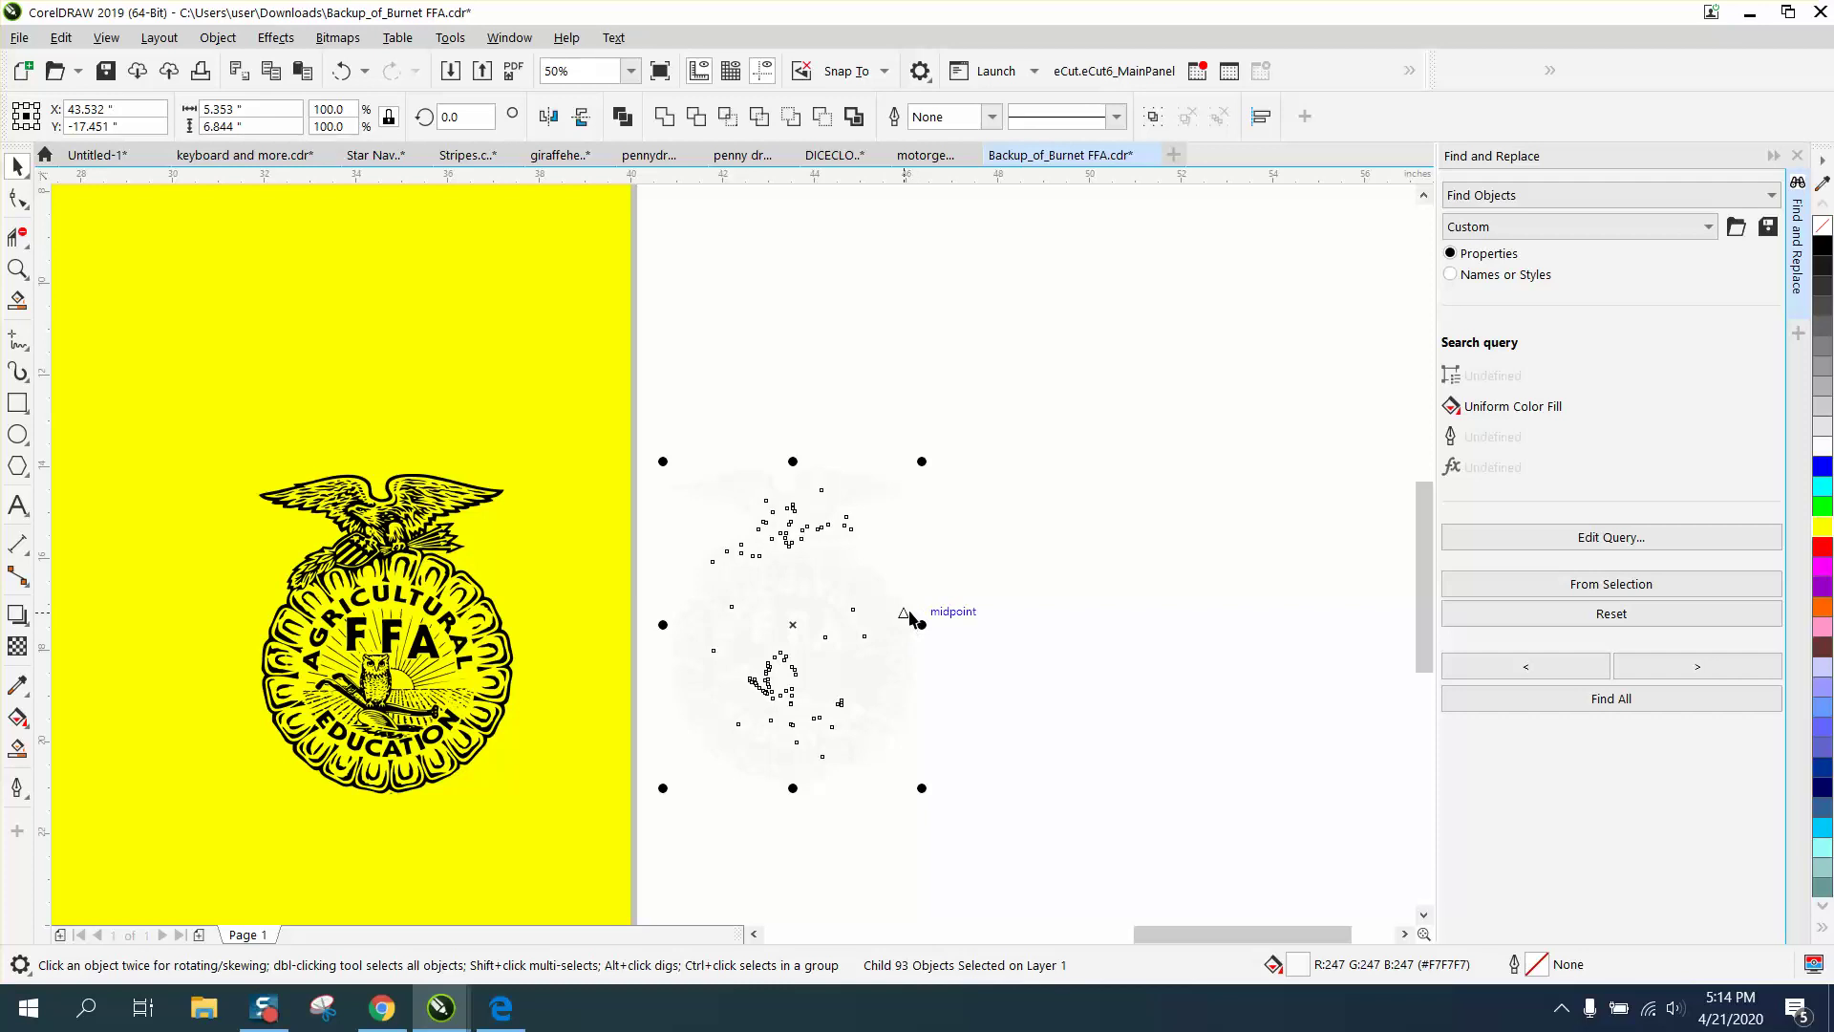
left_click_drag(651, 409, 1077, 827)
left_click(865, 661)
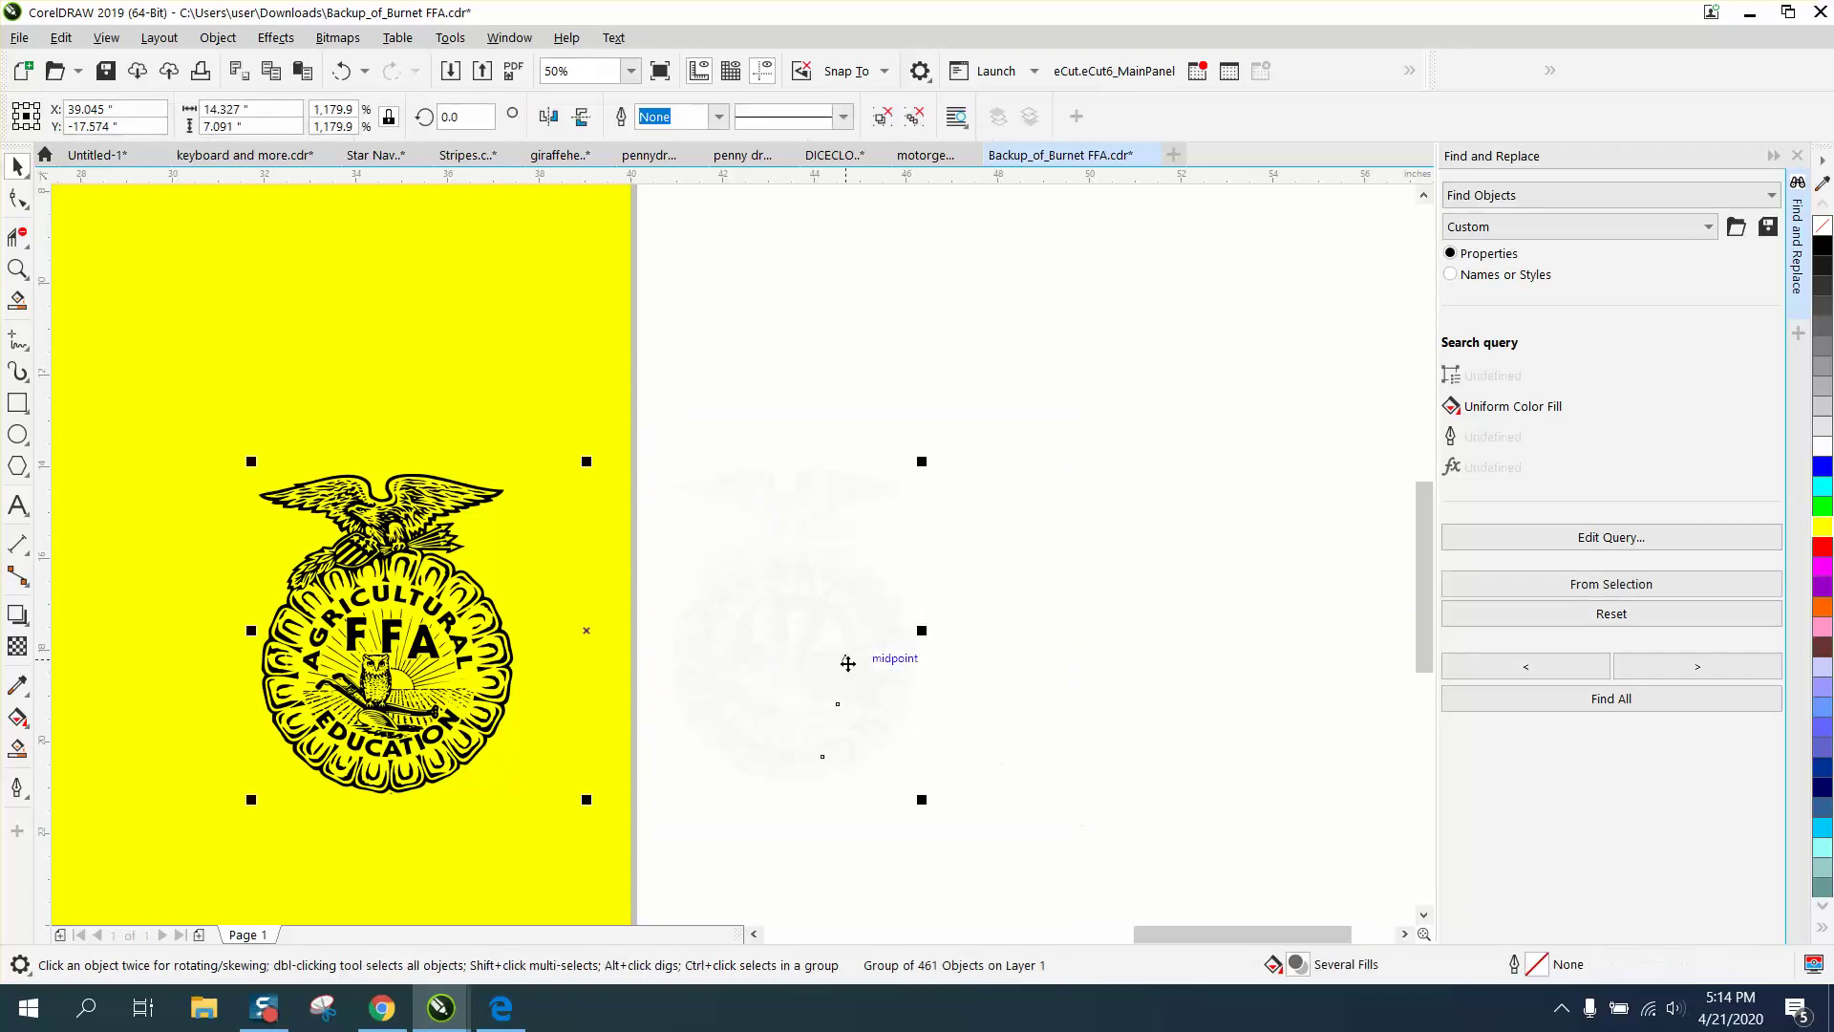
Ungroup the emblem and delete the off-white pieces sitting beside the page
left_click(218, 37)
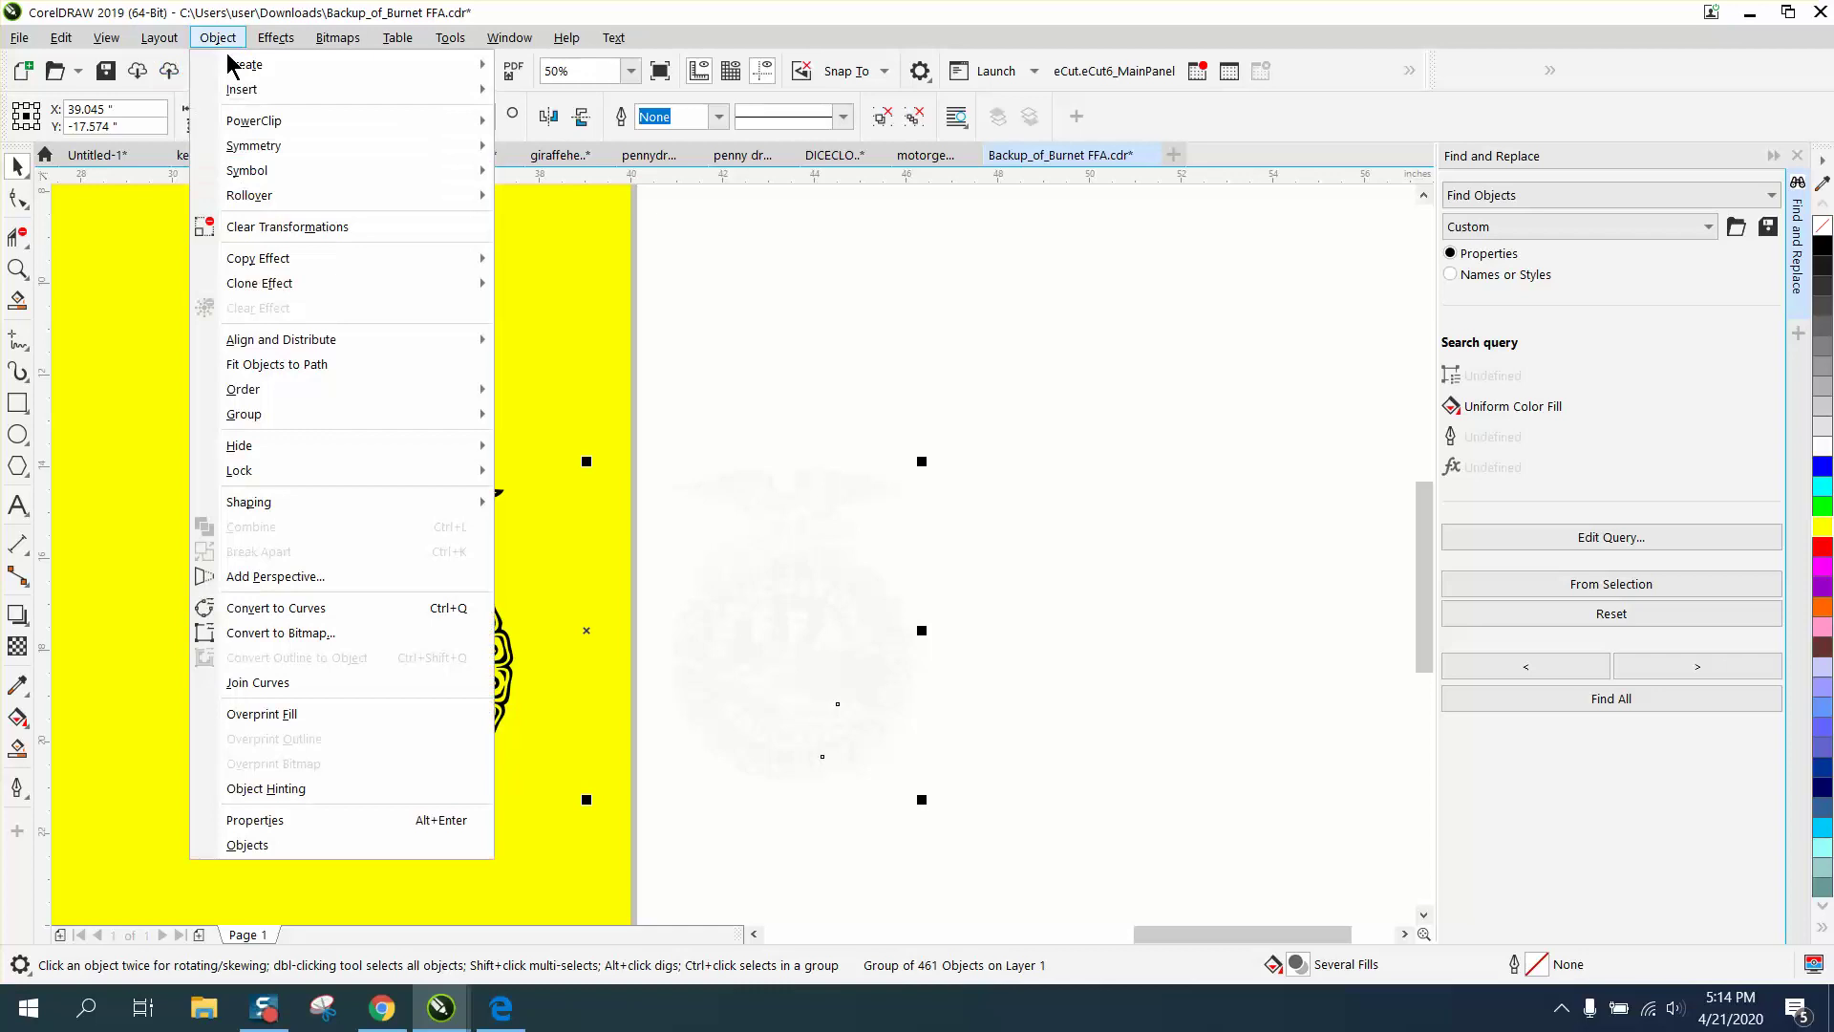
mouse_move(284, 425)
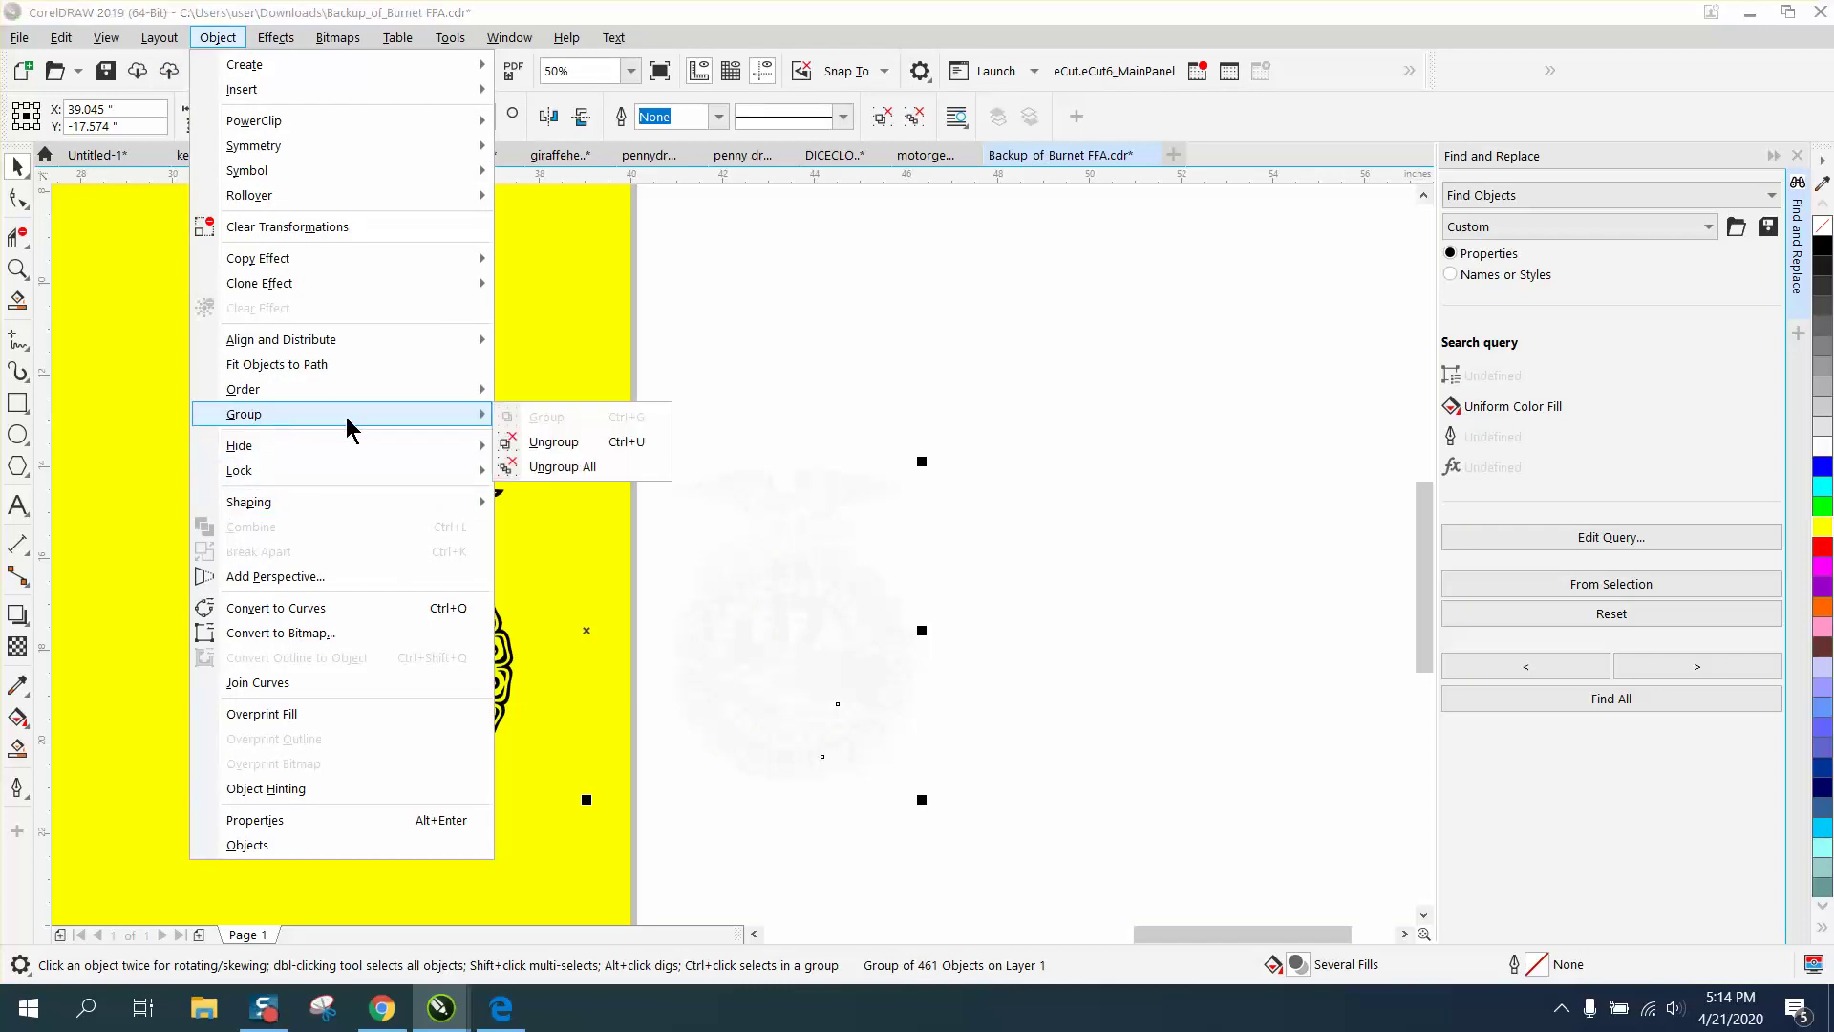
left_click(521, 444)
left_click(630, 393)
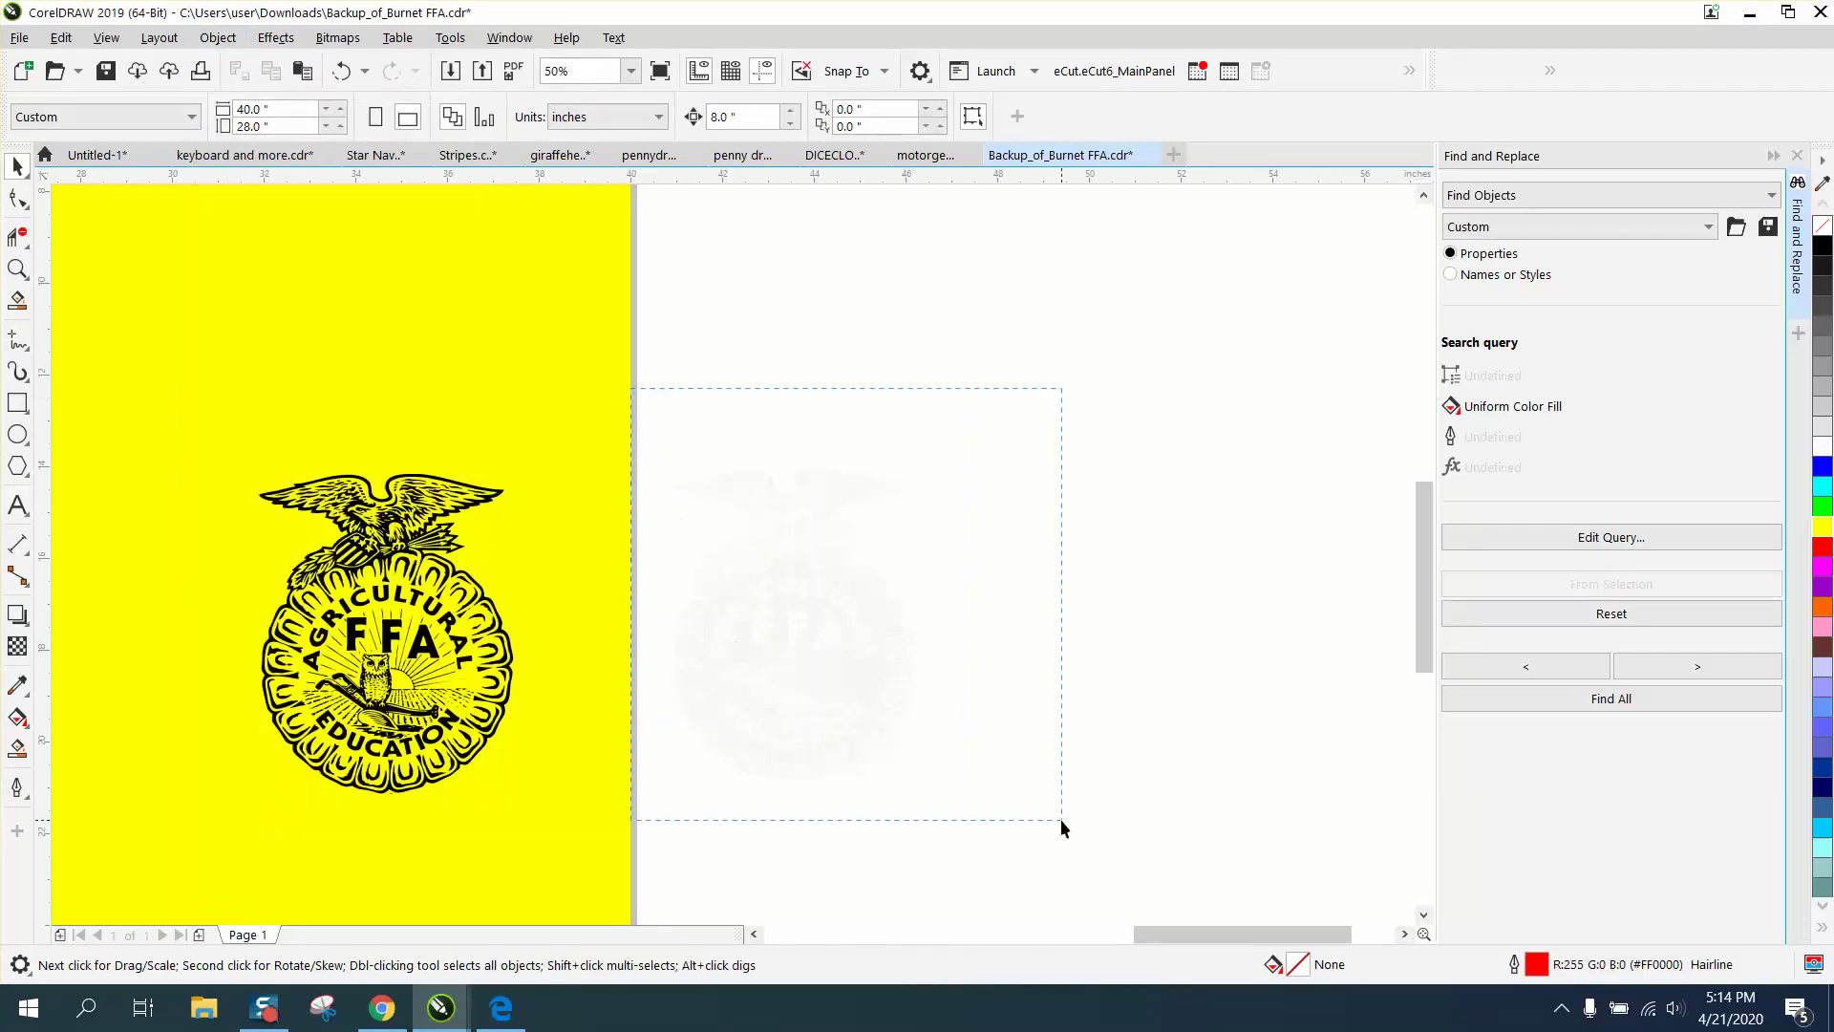
left_click_drag(1060, 818, 1060, 818)
key("Delete")
Close the Find and Replace docker and zoom in and out around the eagle to check the linework
left_click(18, 269)
left_click(732, 781)
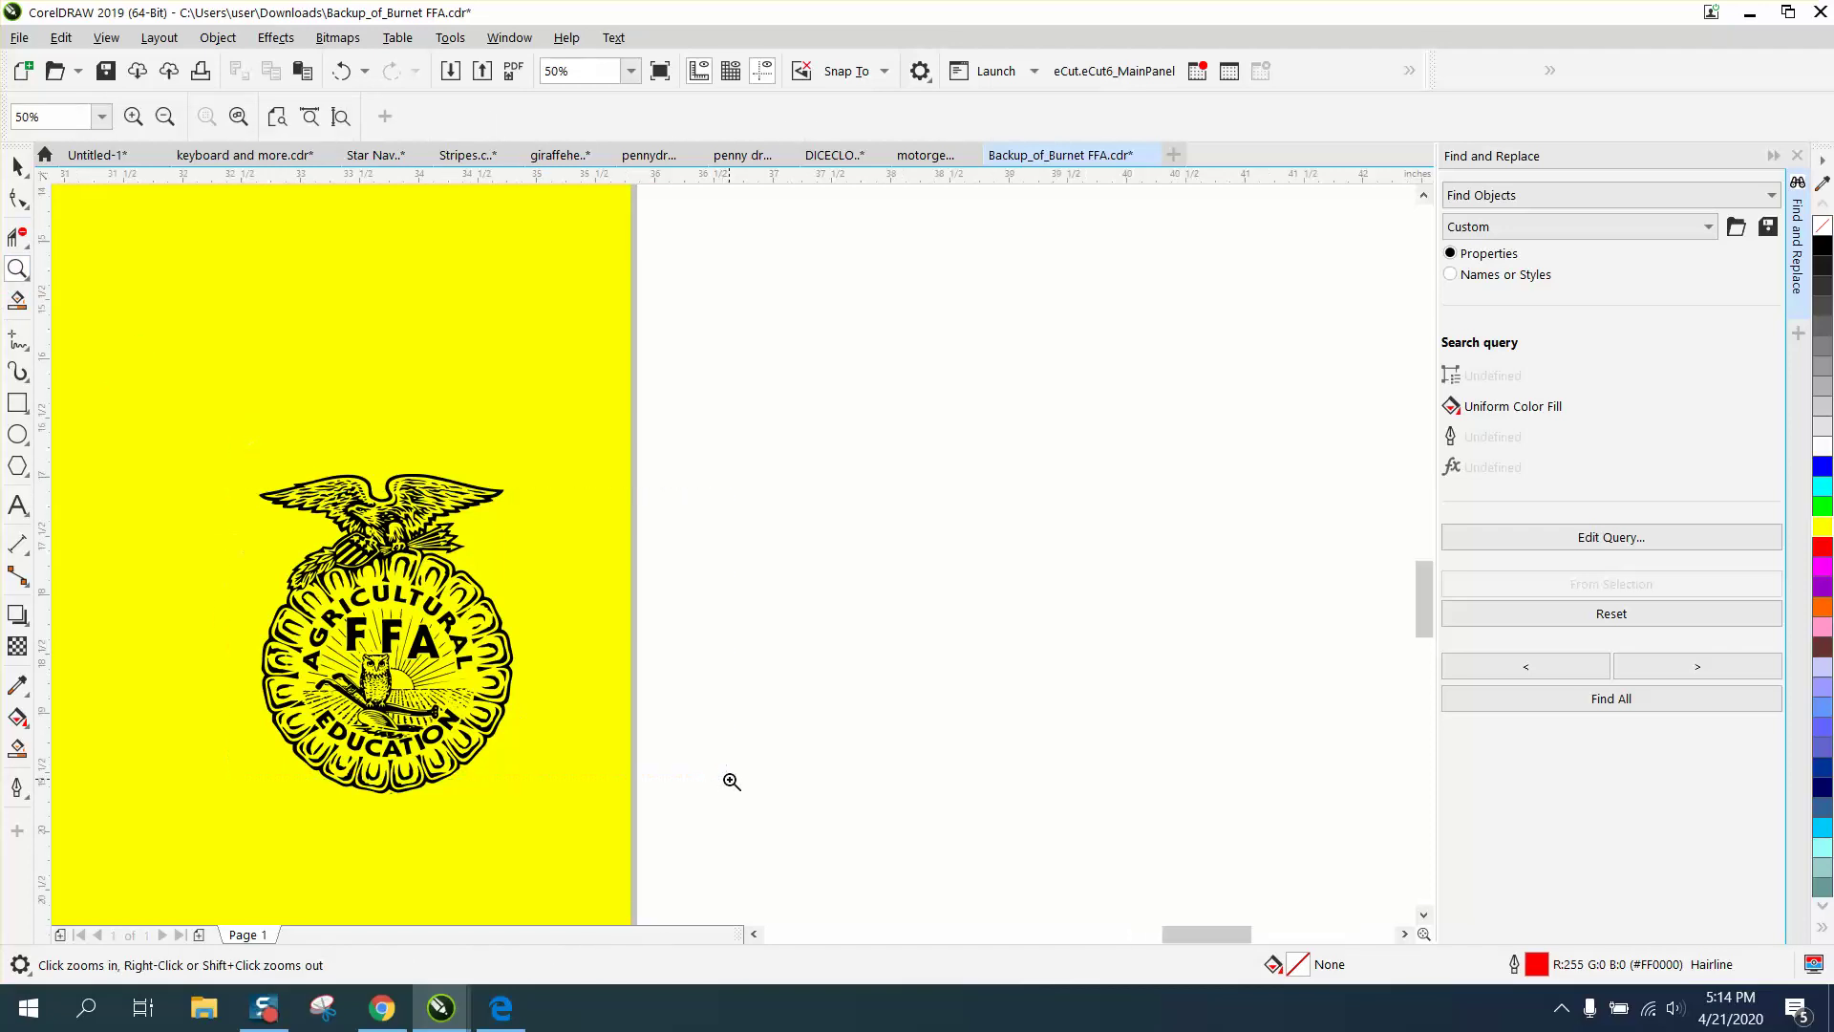
right_click(612, 723)
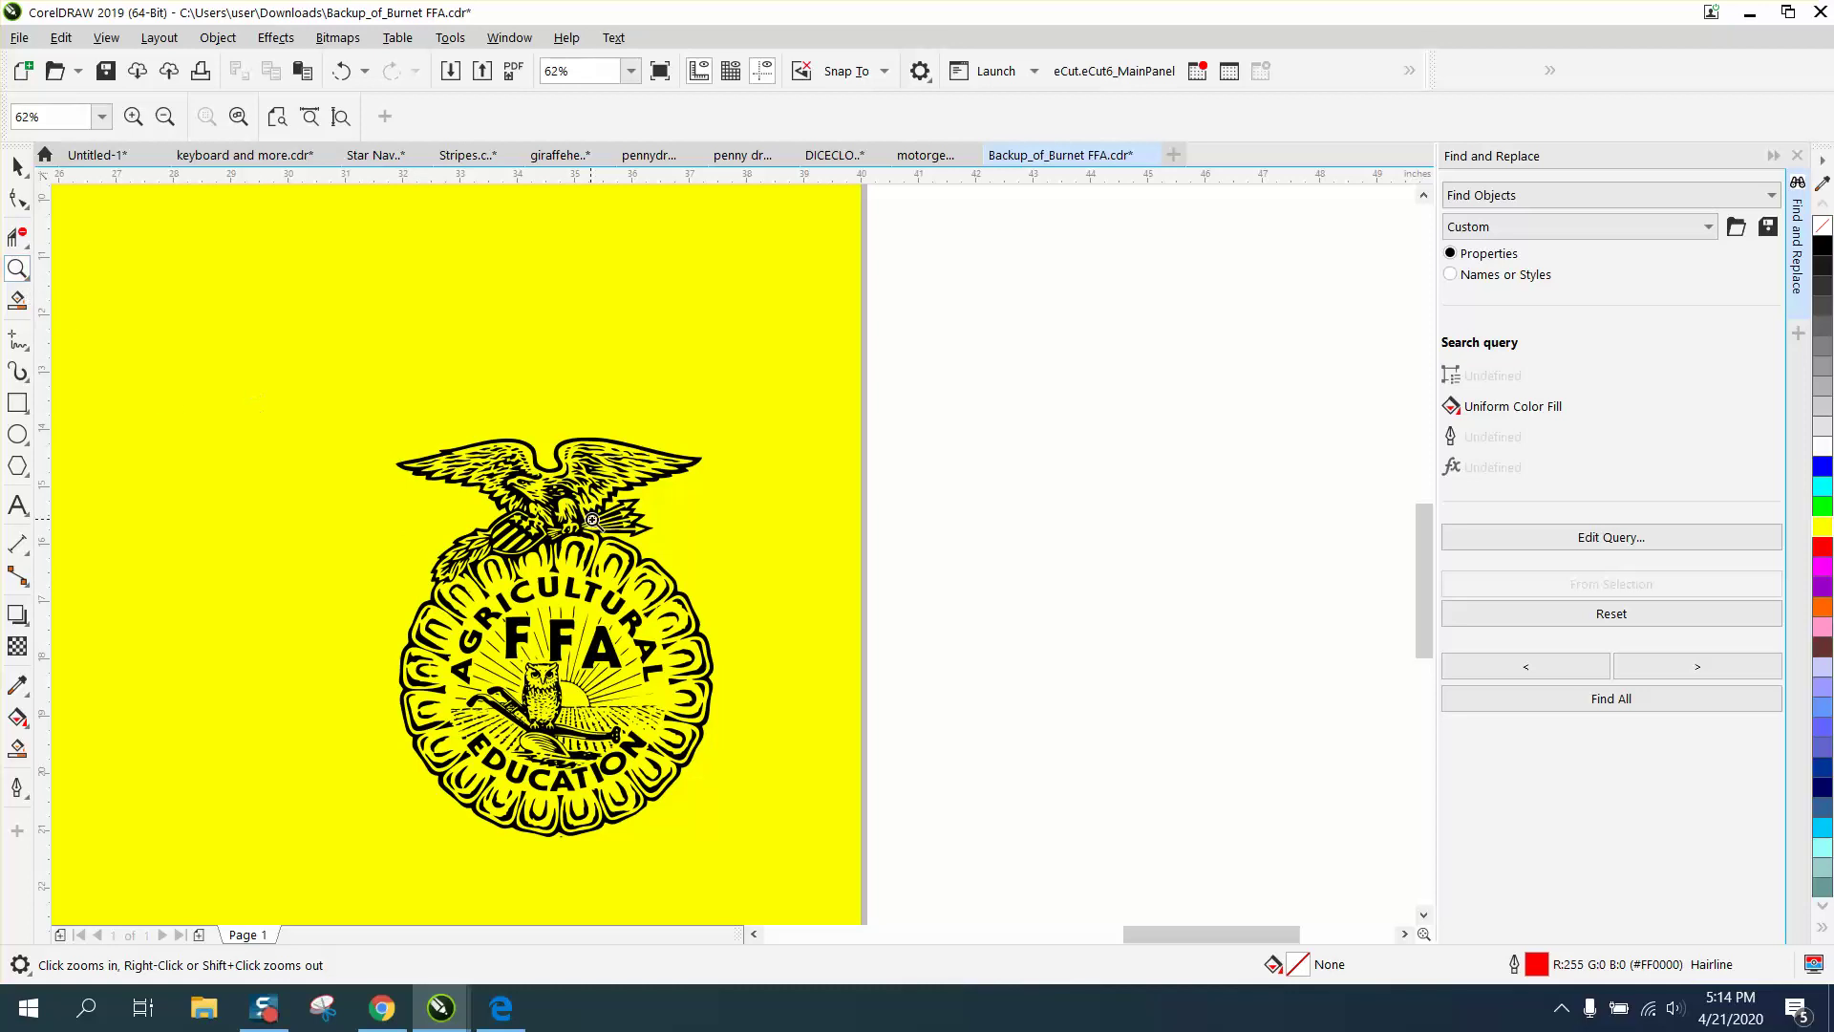
left_click(1797, 155)
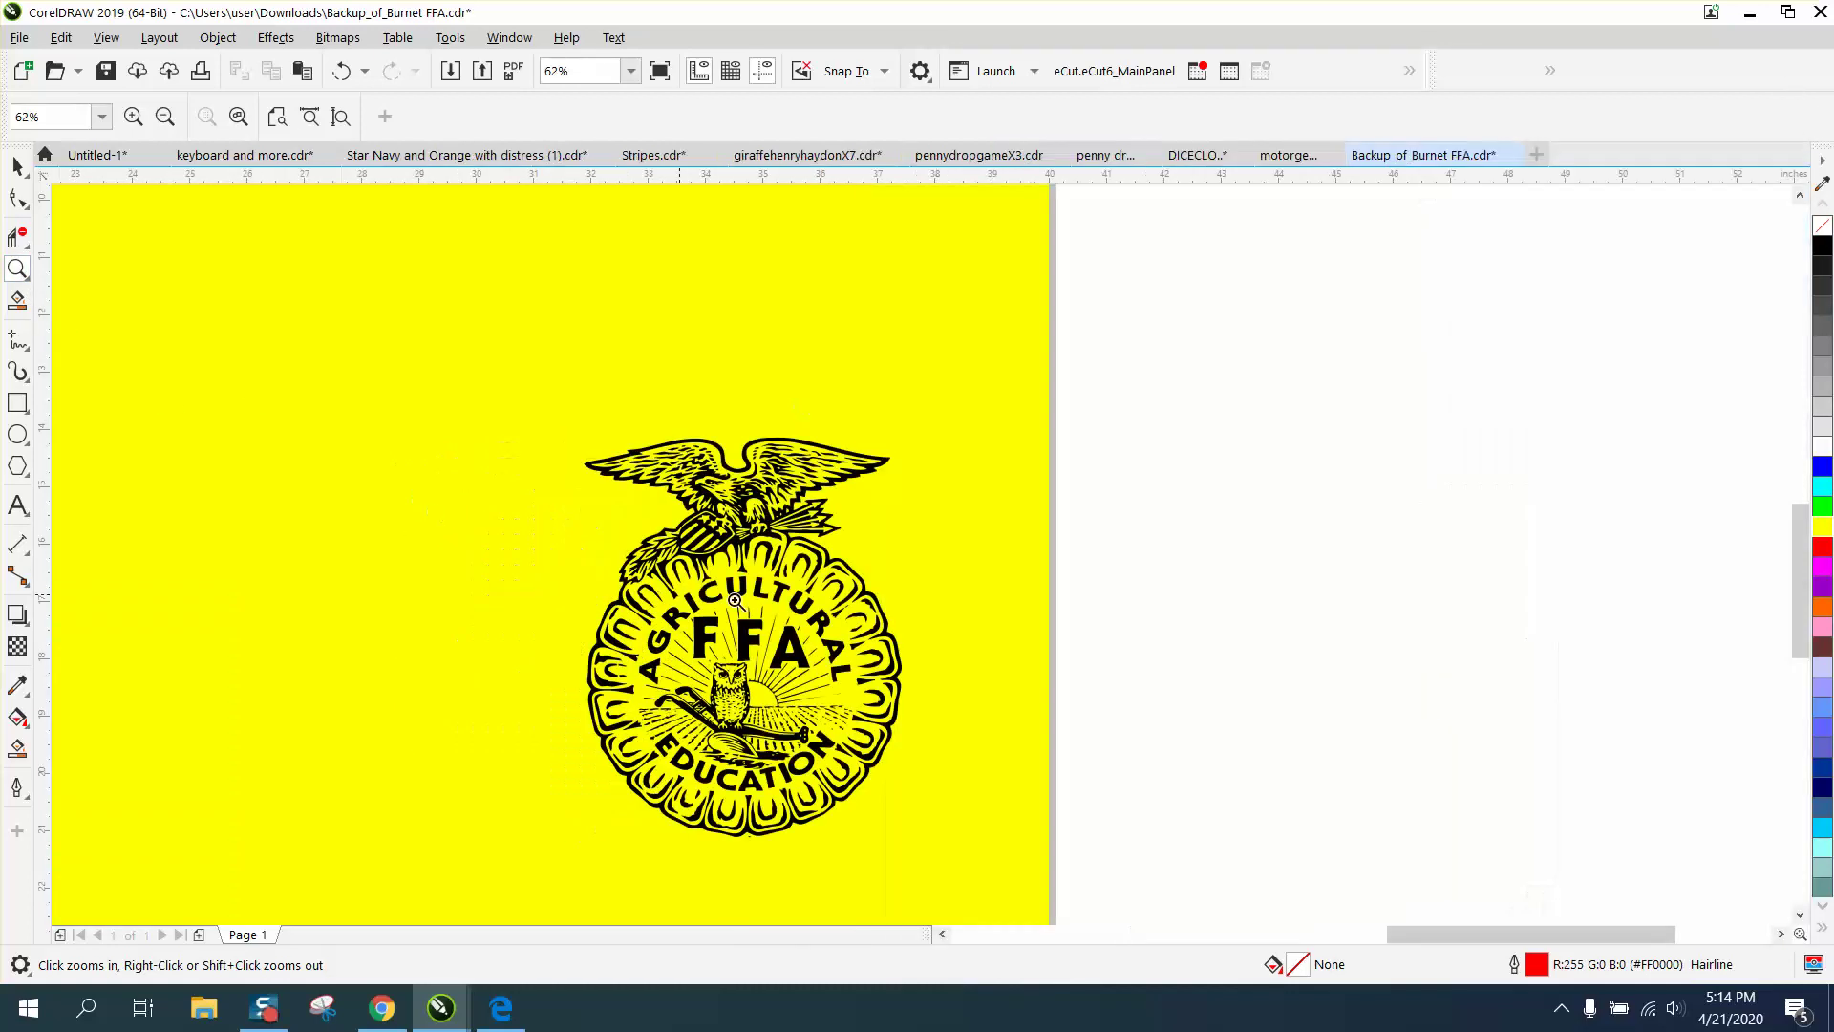
left_click_drag(667, 520, 869, 592)
right_click(736, 577)
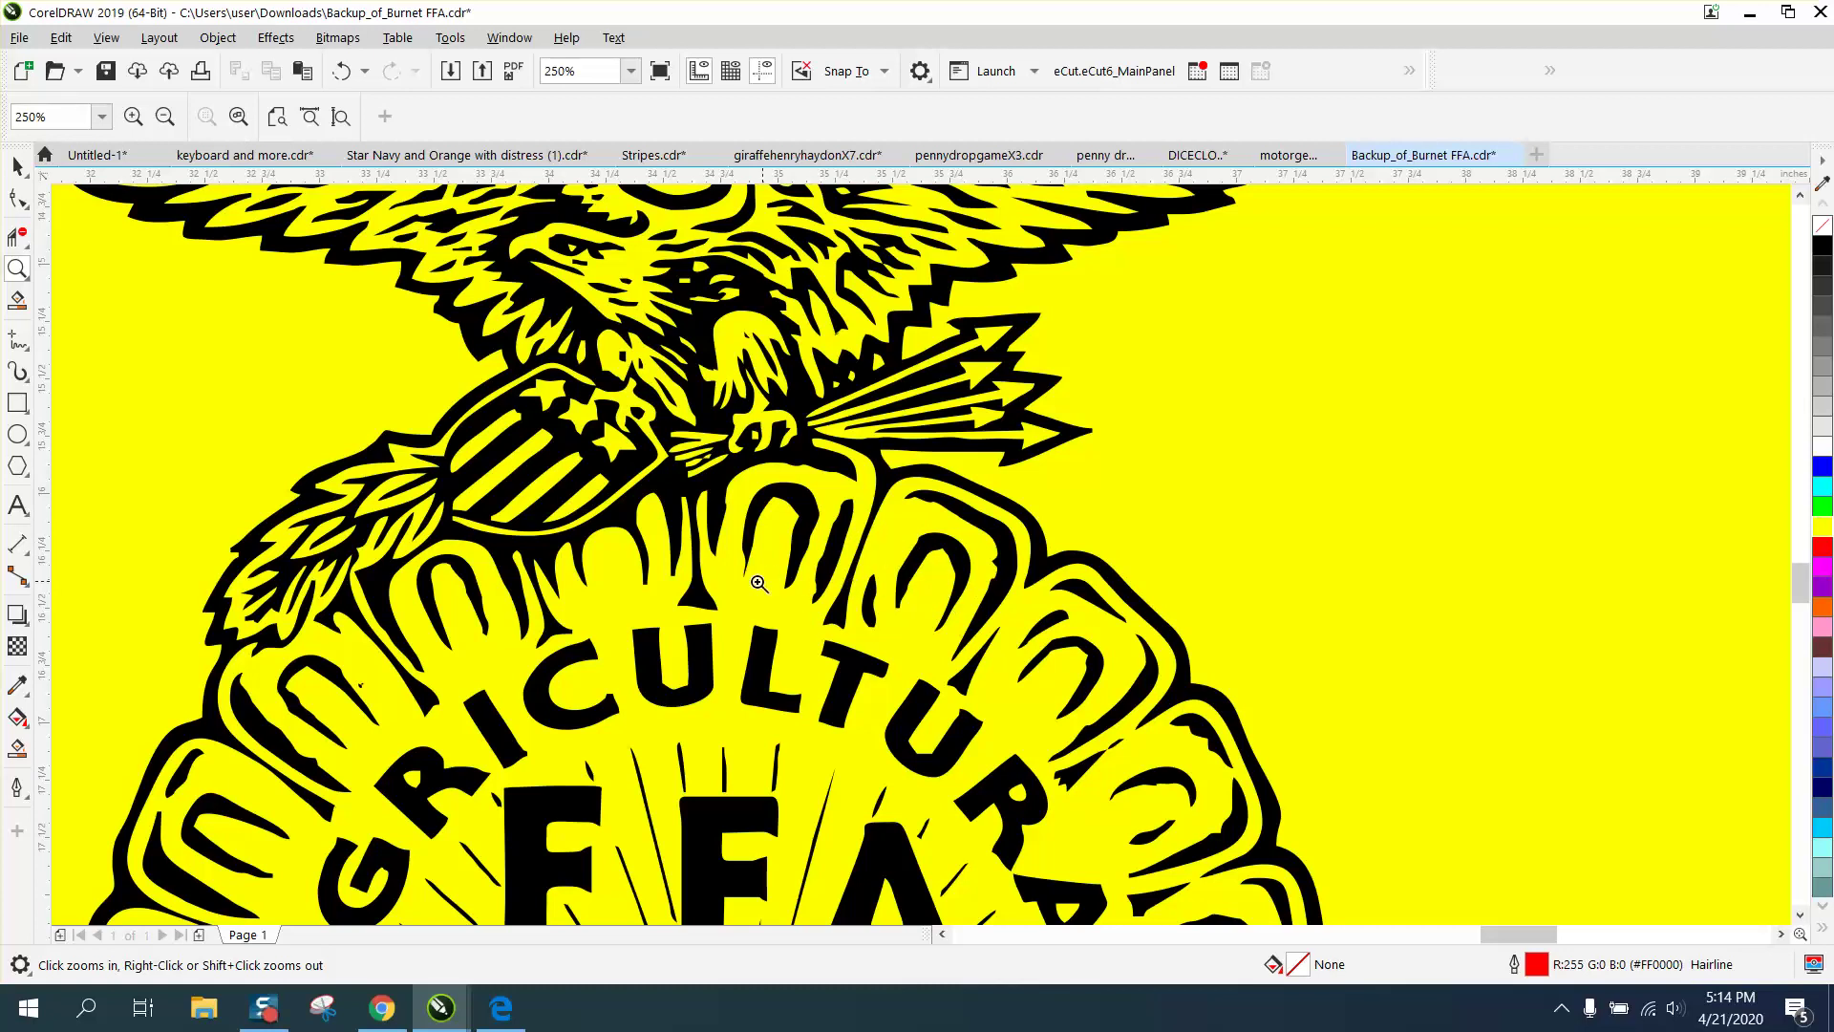
right_click(600, 570)
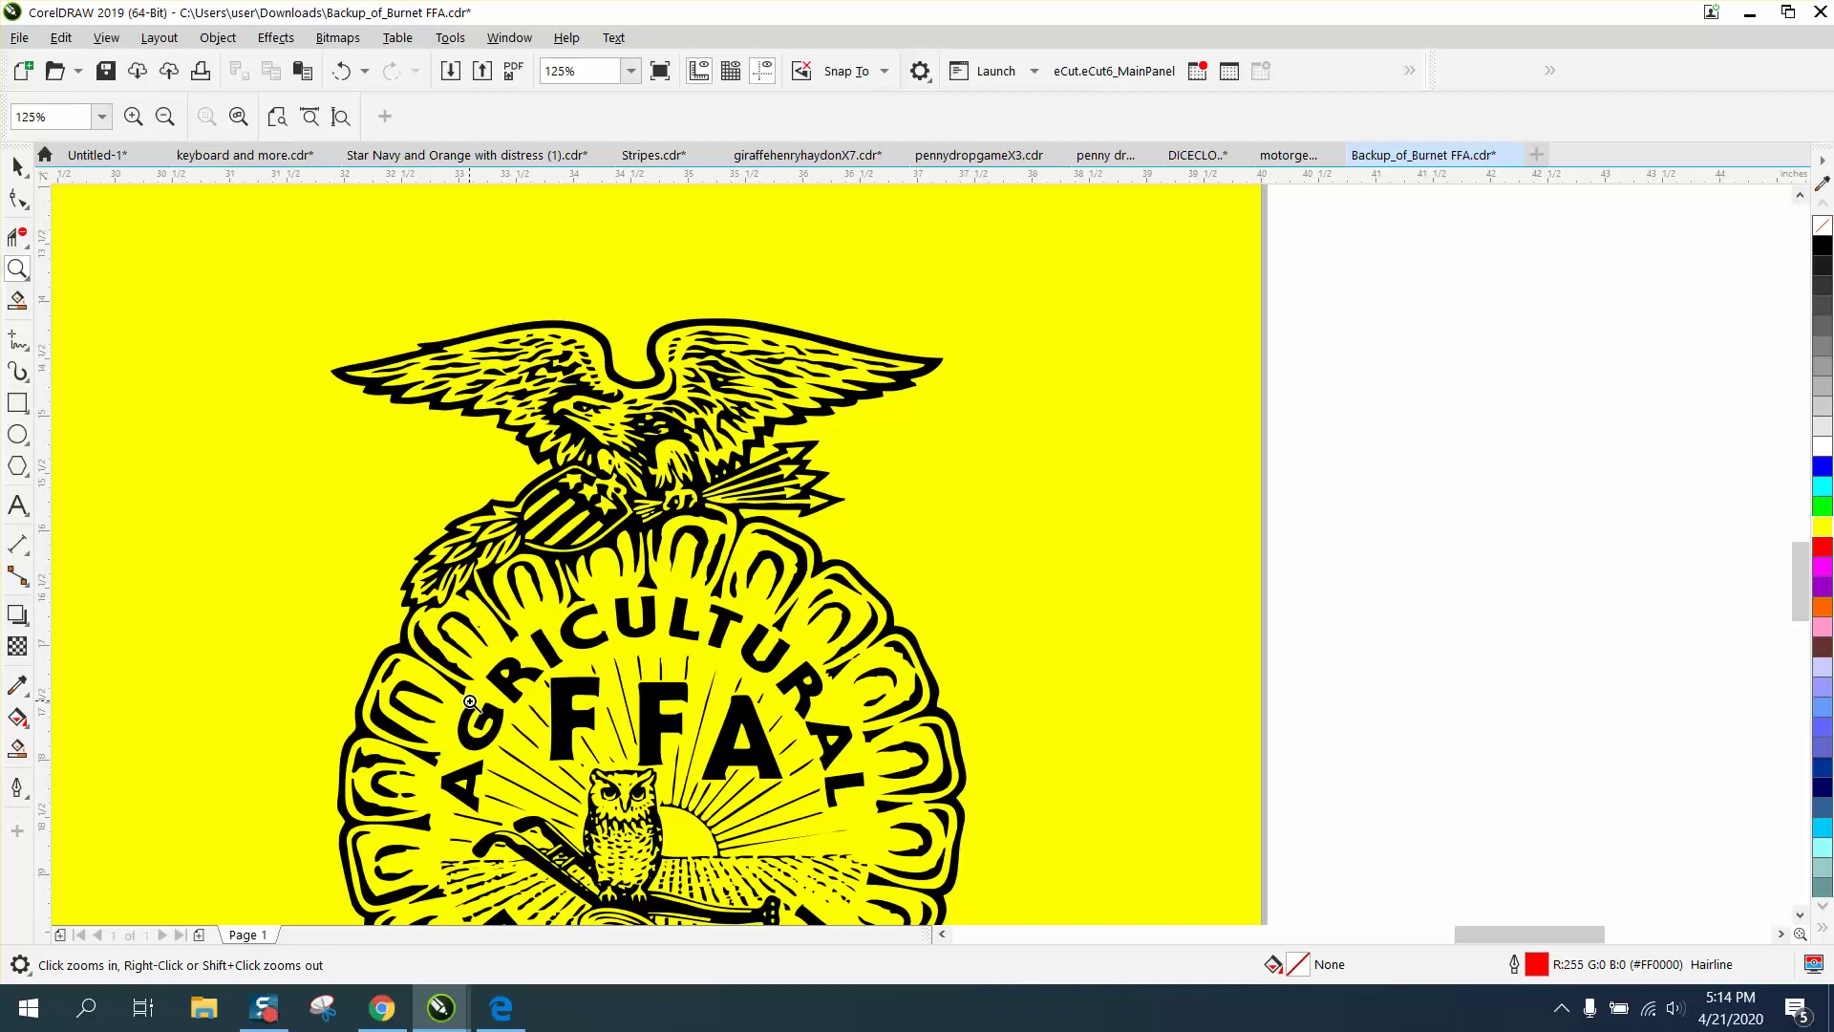
Set the nudge distance to 6 inches
left_click(17, 168)
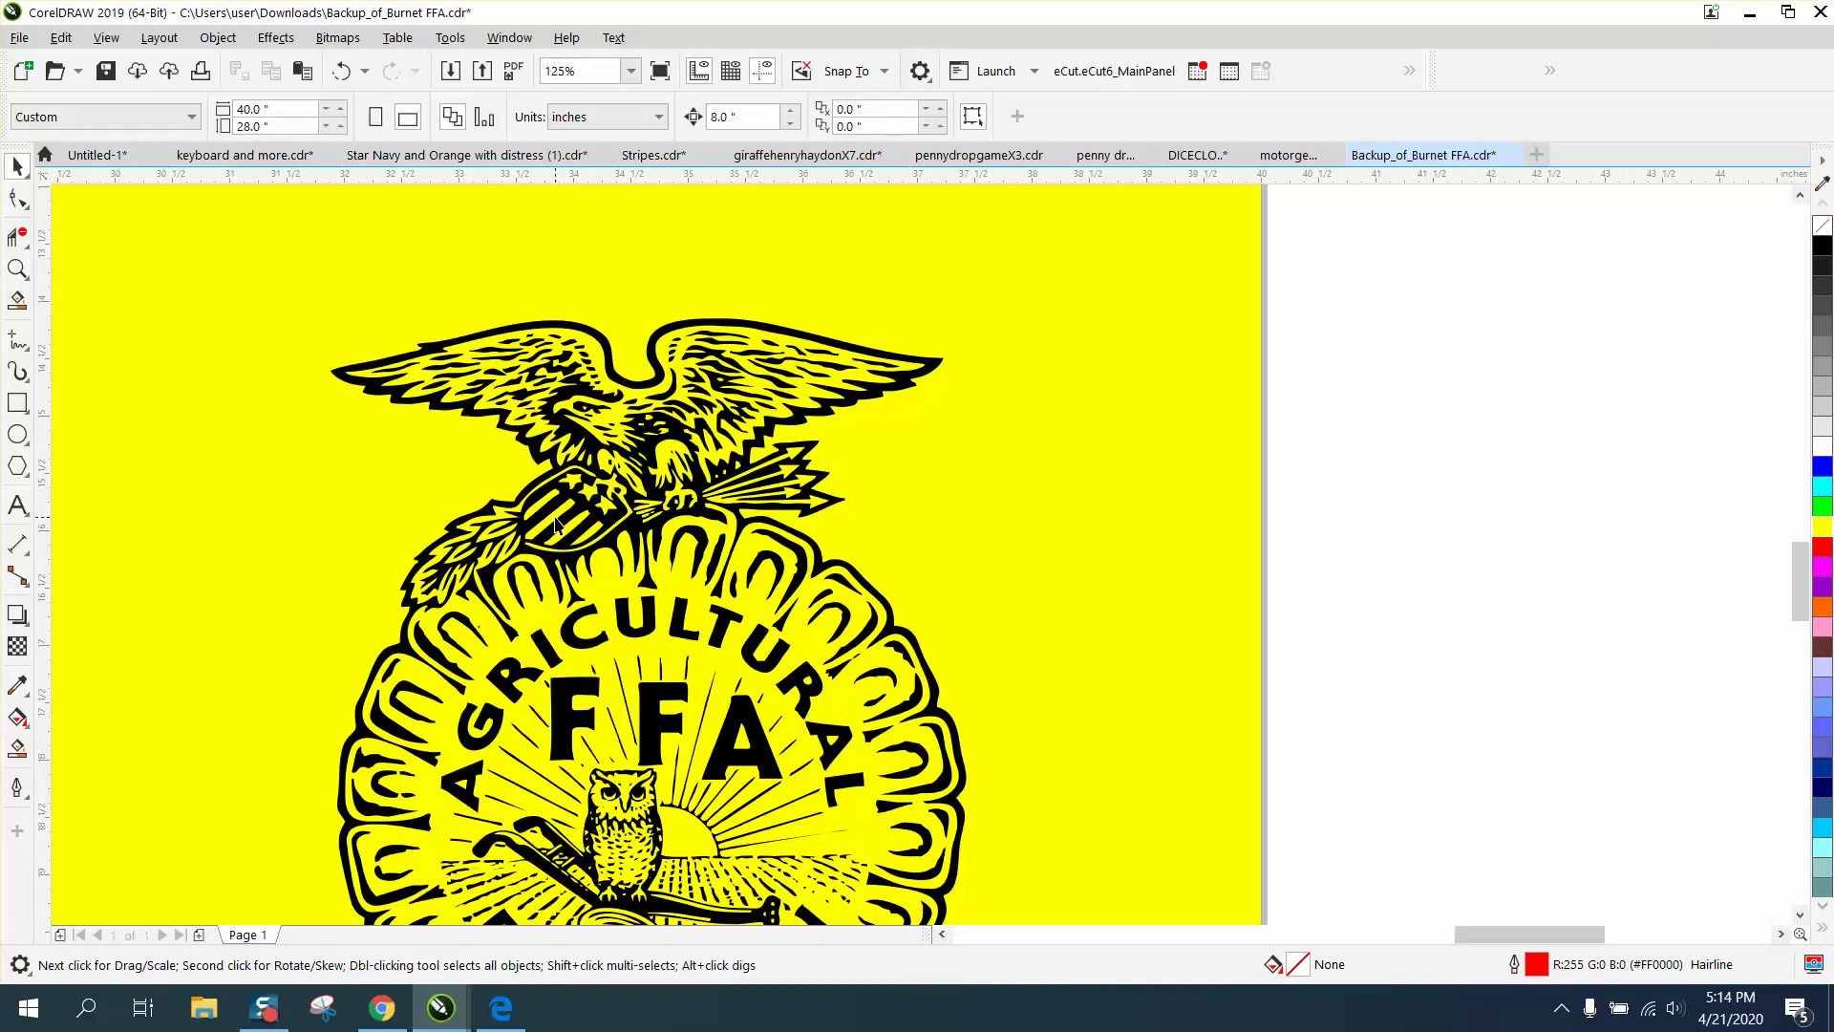
left_click(557, 524)
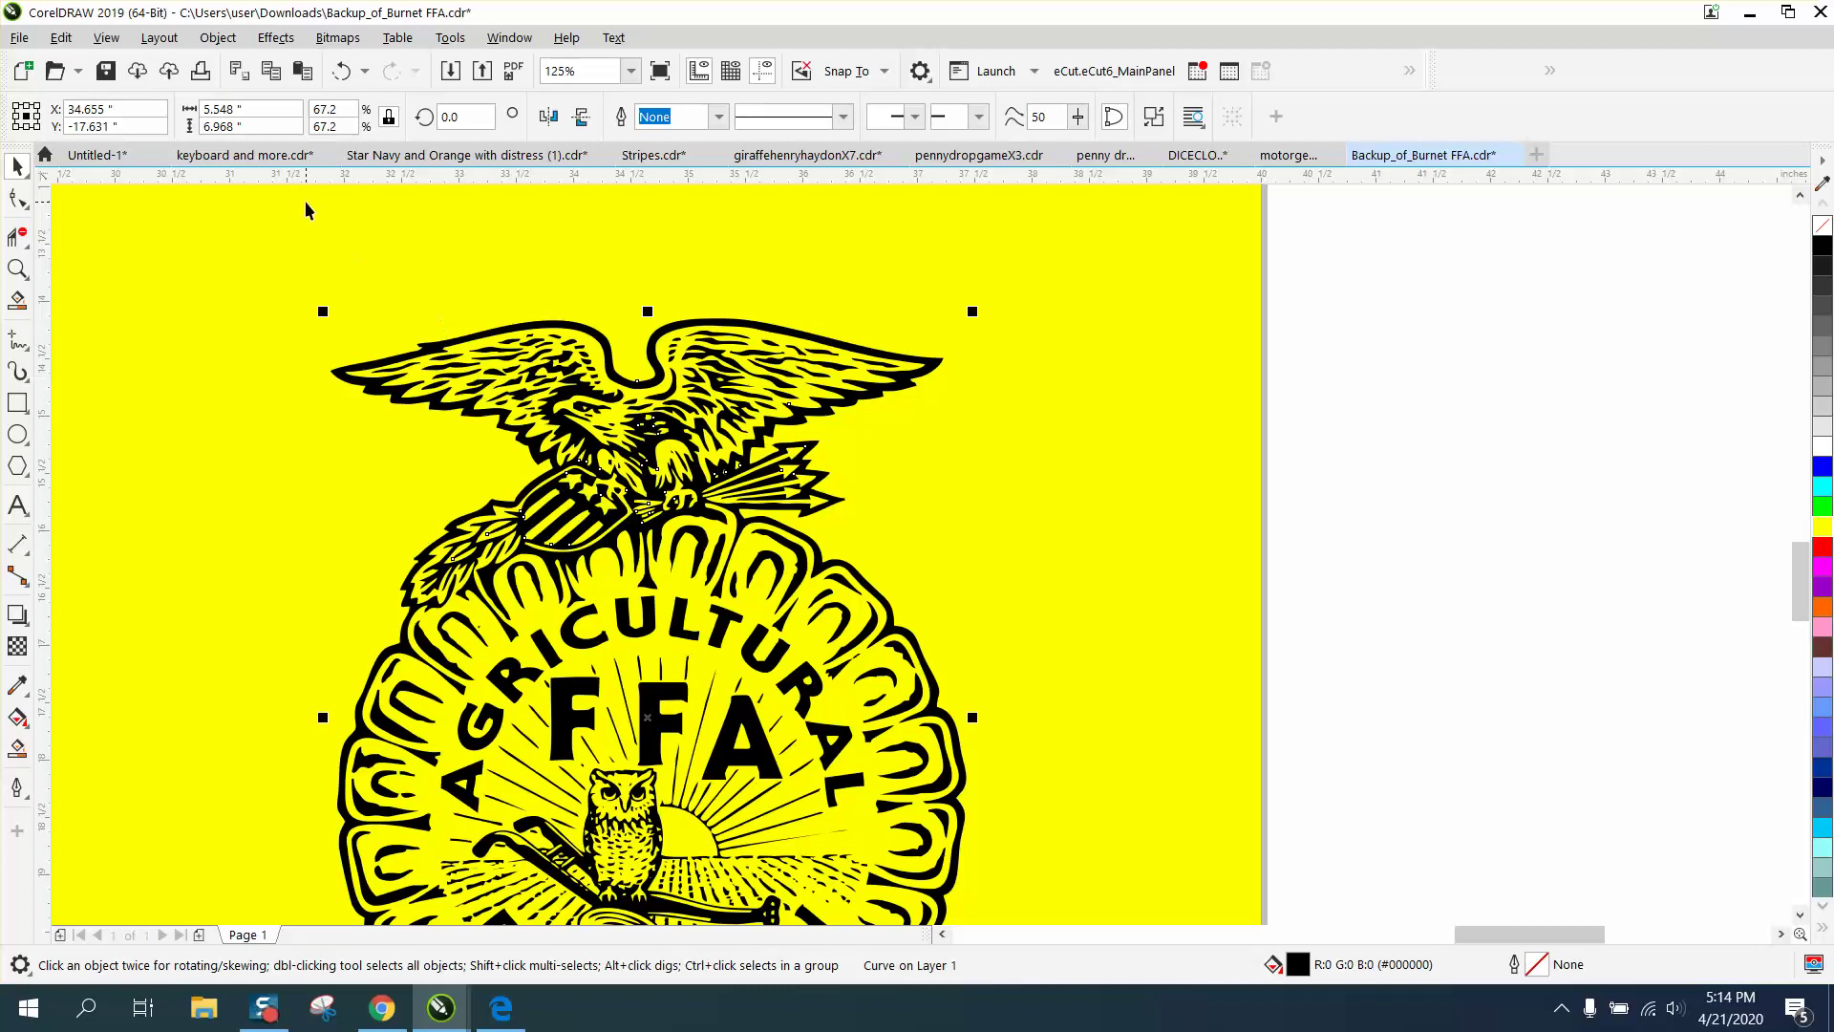
left_click(1441, 356)
left_click(731, 119)
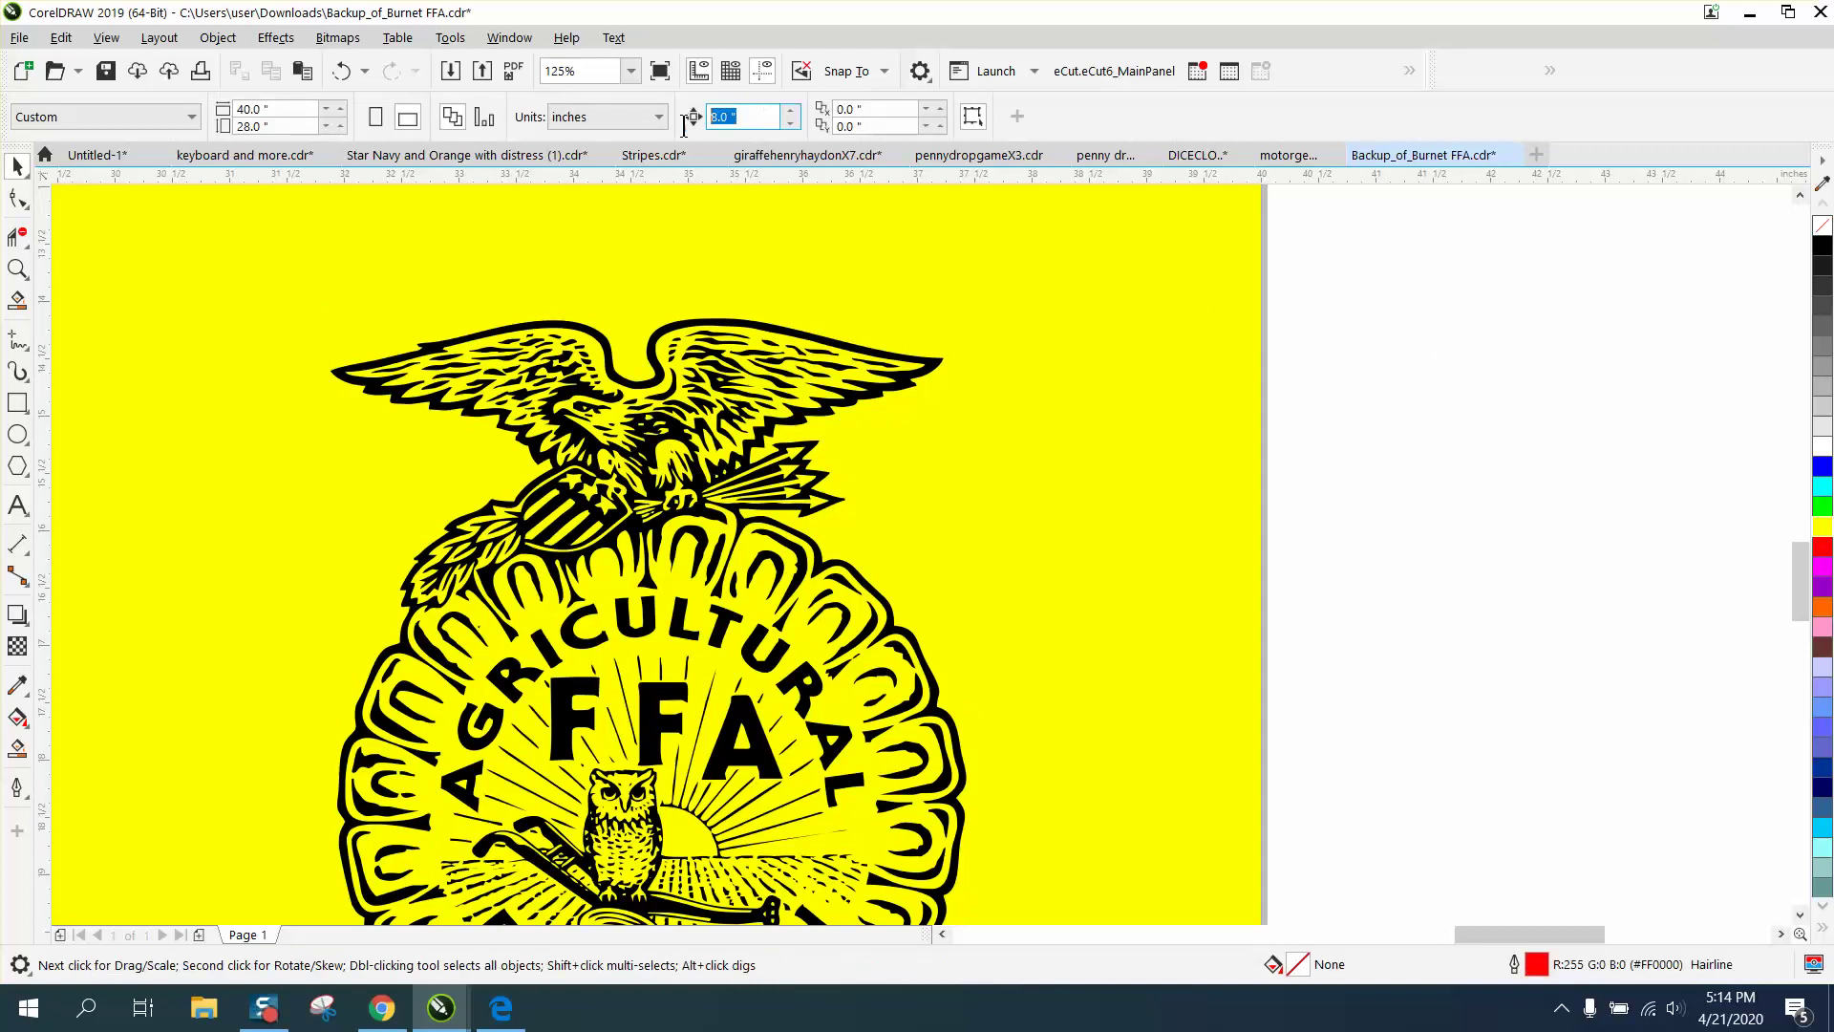
type("6")
key("Return")
Nudge a small petal-interior piece 6 inches left of the emblem and zoom out to 62%
left_click(411, 695)
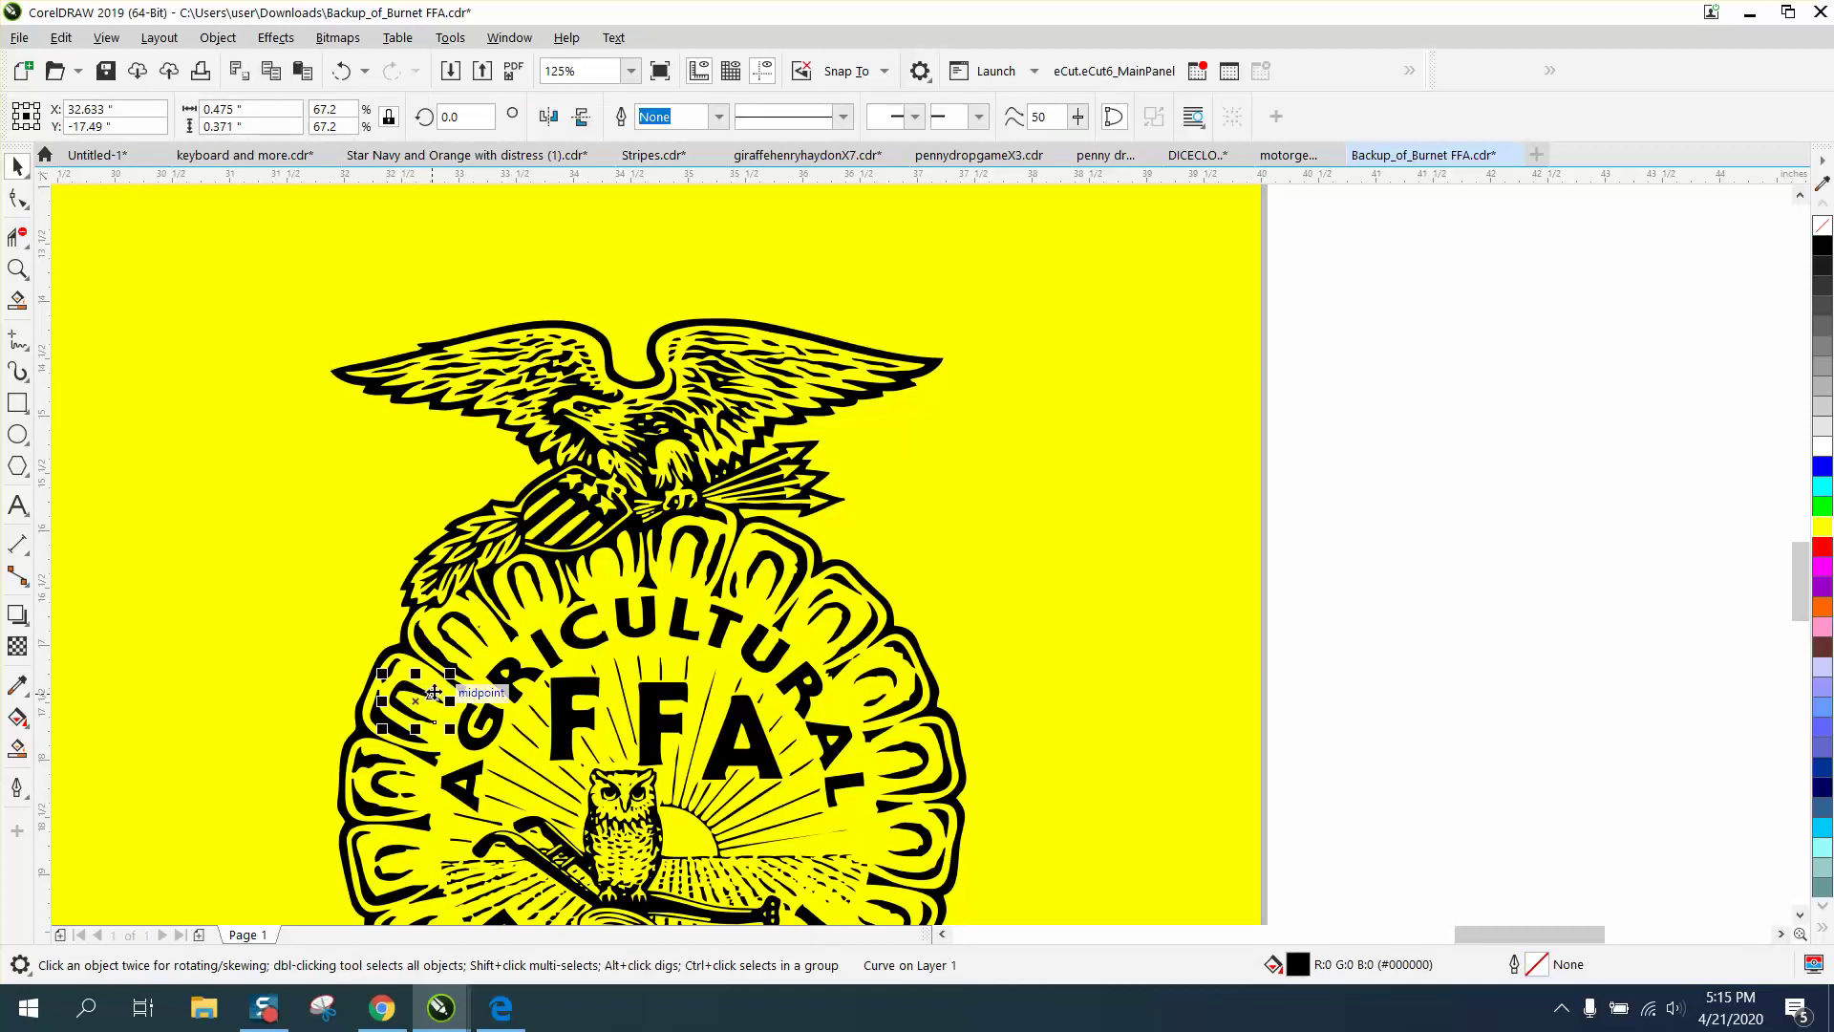
key("Left")
left_click(392, 682)
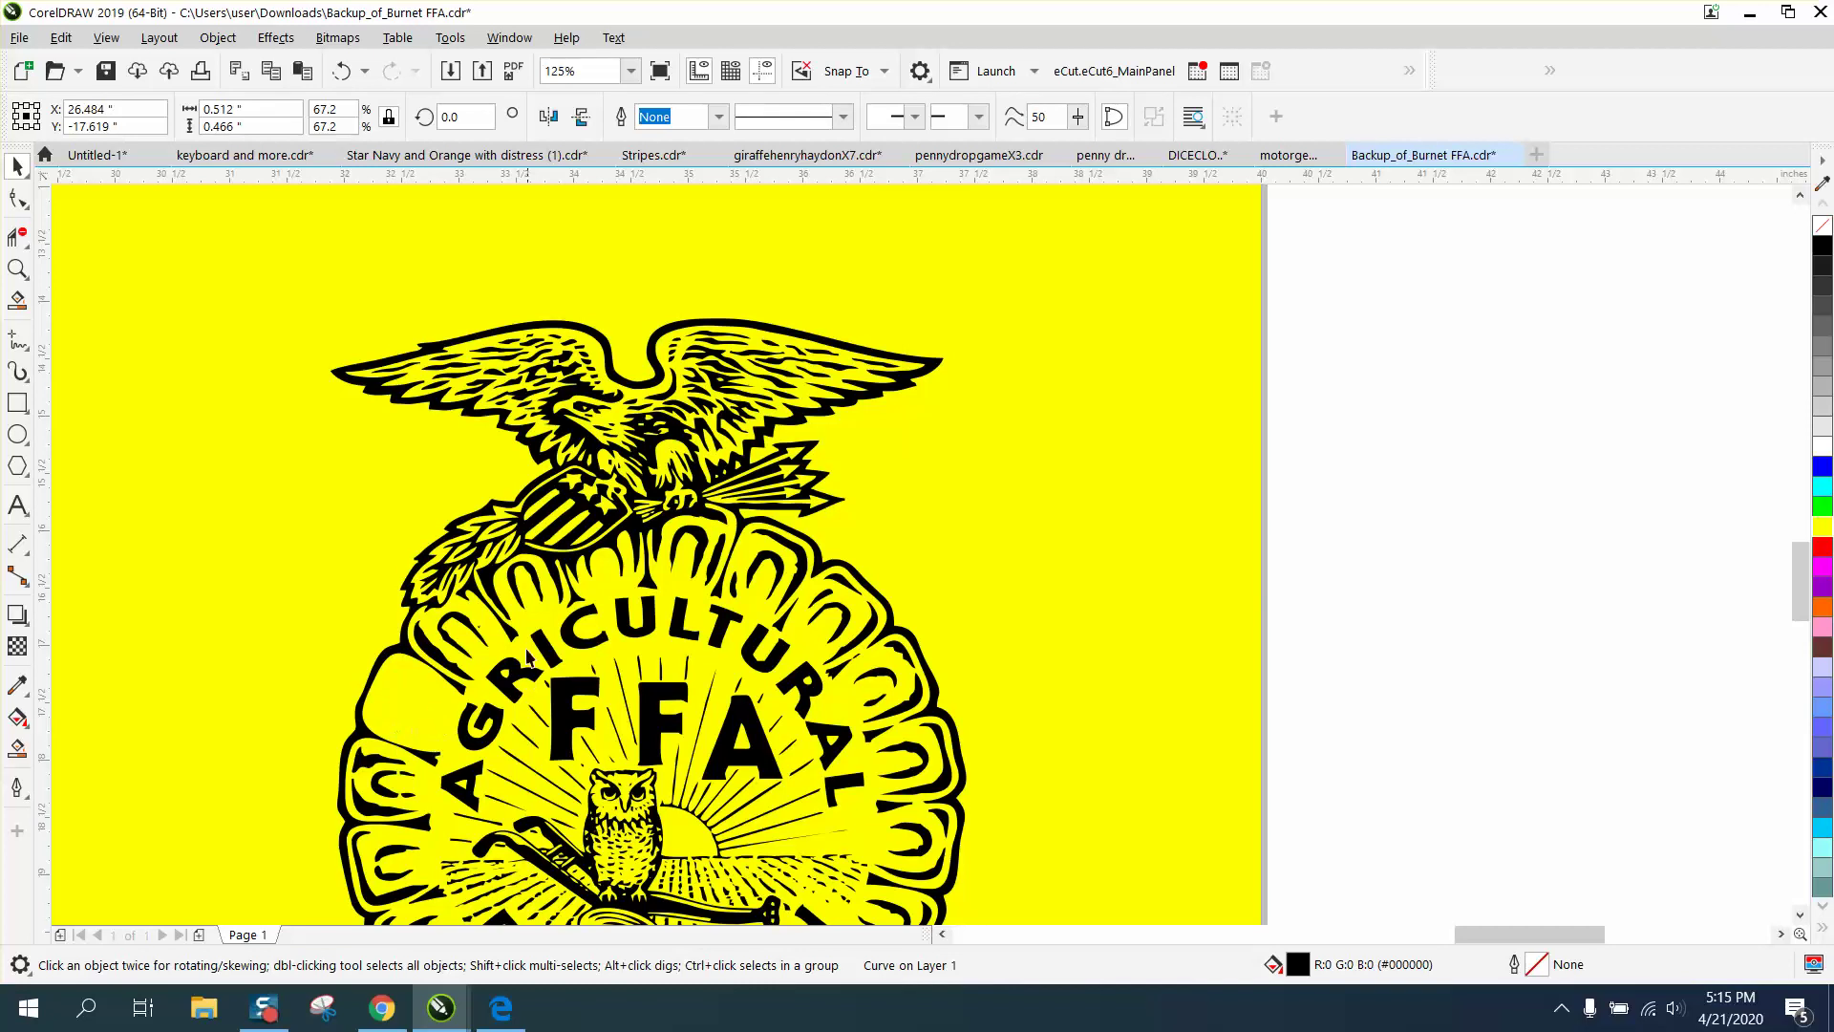
scroll(548, 627, "down", 3)
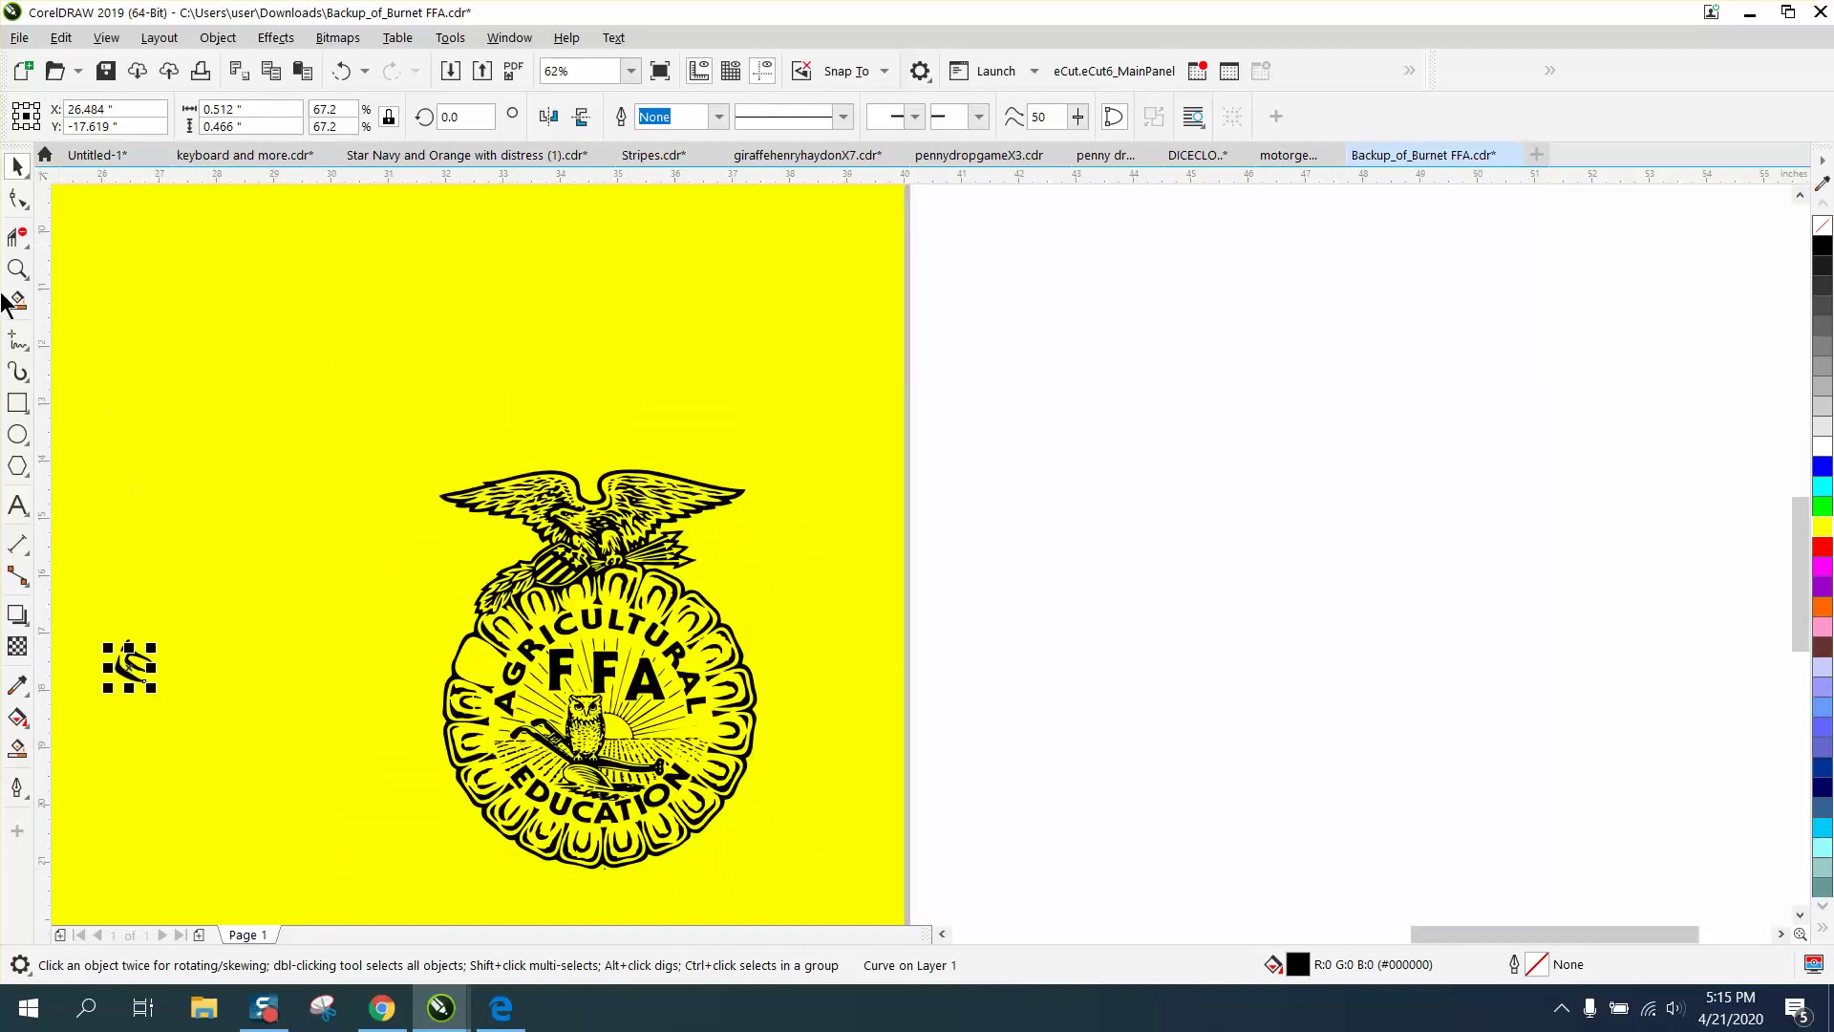
Zoom in on the three shapes and delete surplus nodes to round the hooked curve's inner bend
left_click(17, 270)
left_click_drag(273, 718, 272, 718)
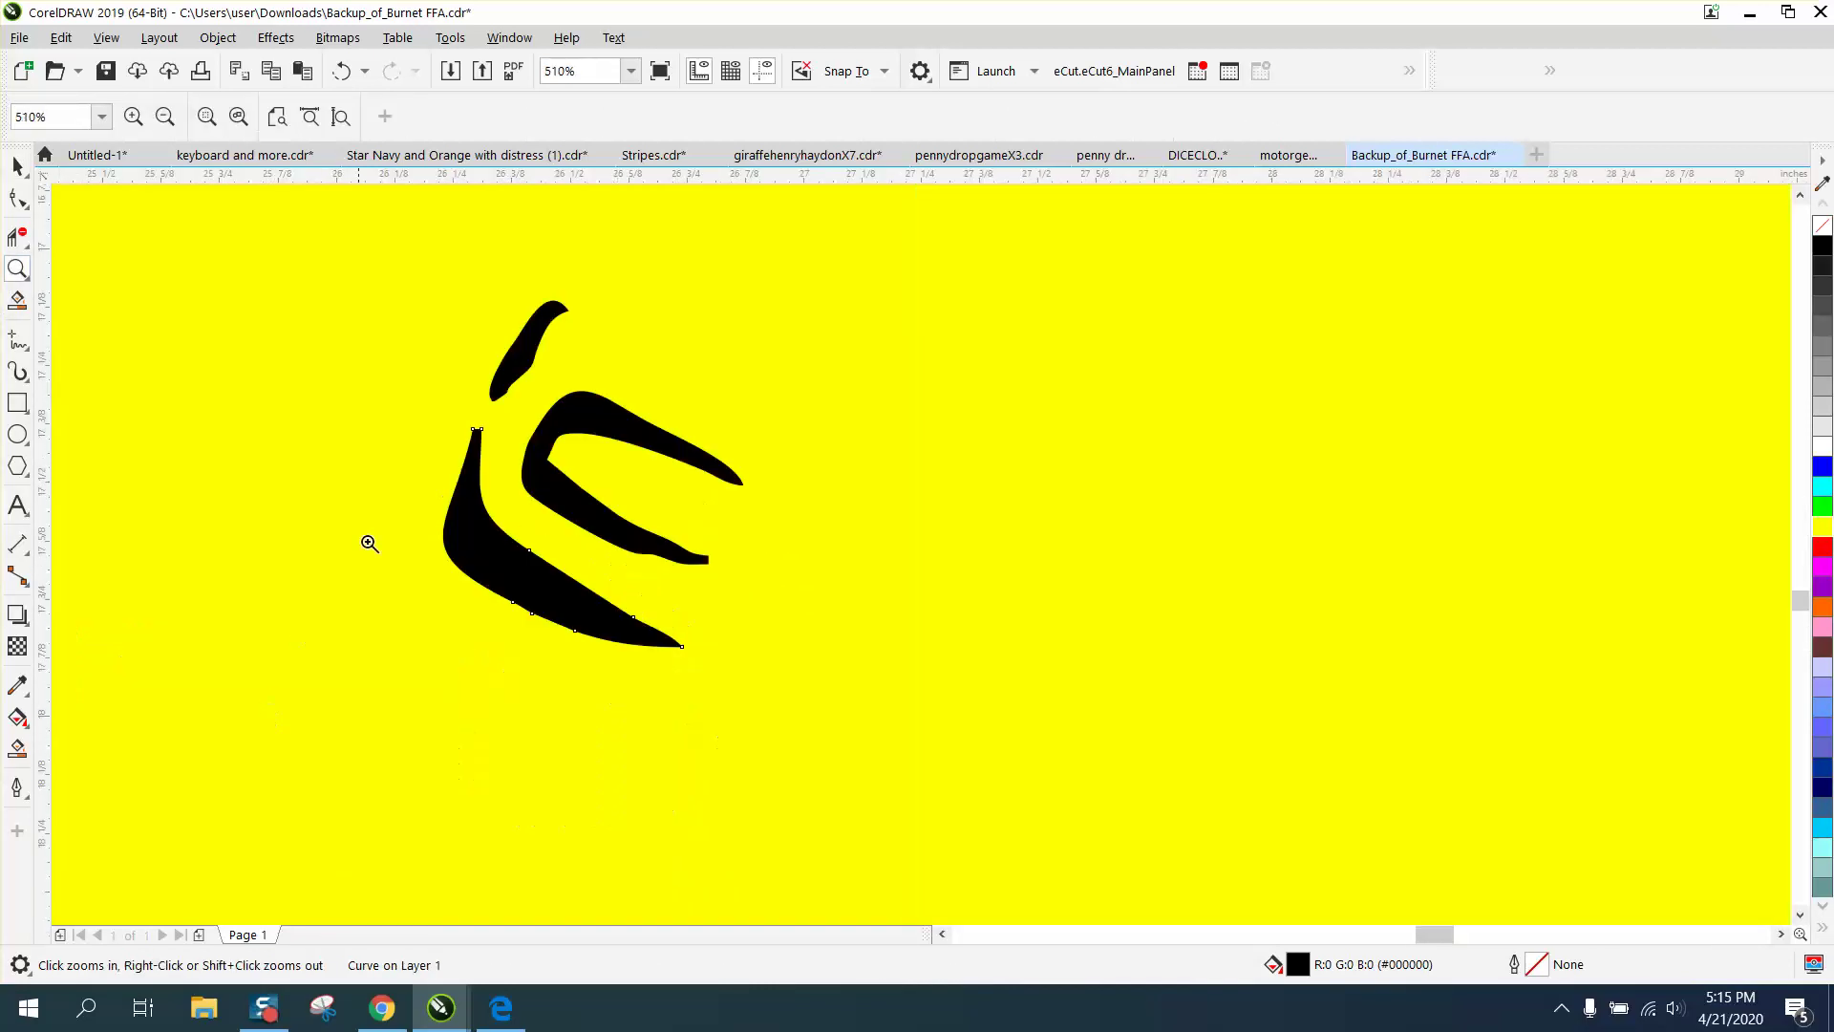
left_click_drag(413, 391, 888, 741)
left_click(17, 199)
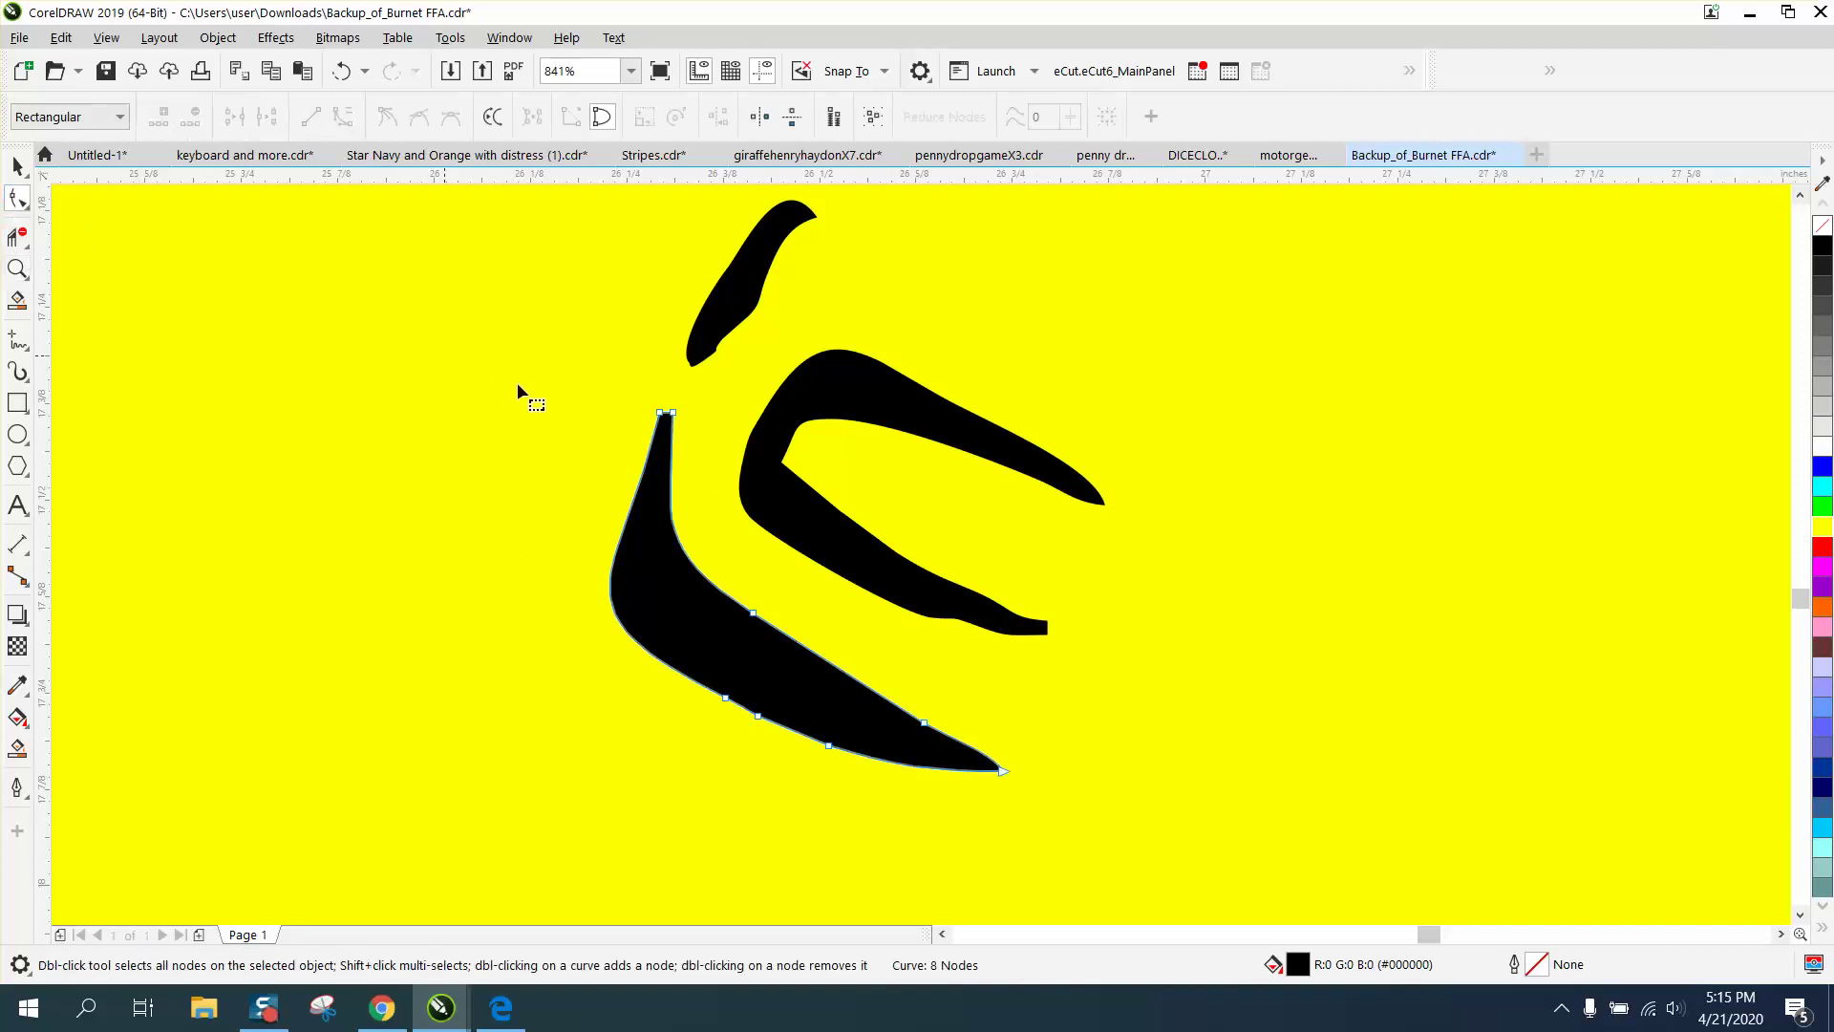
left_click(975, 630)
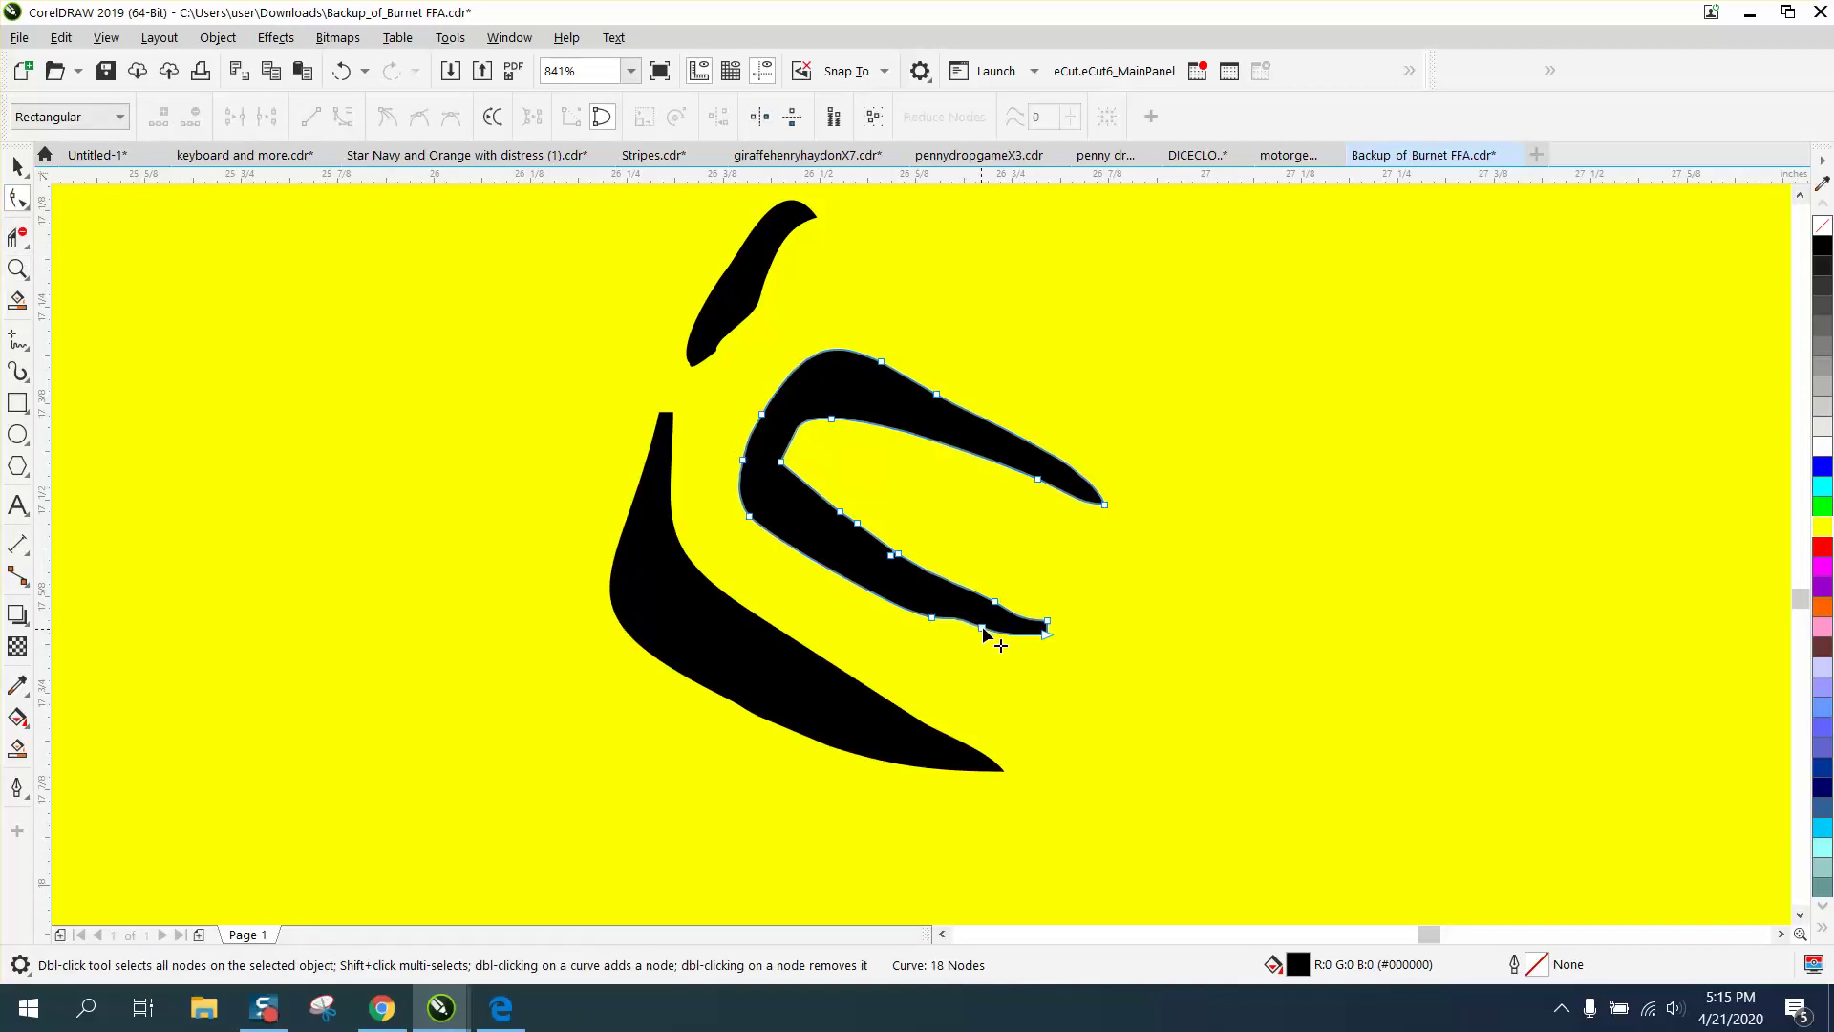
left_click_drag(983, 629, 986, 640)
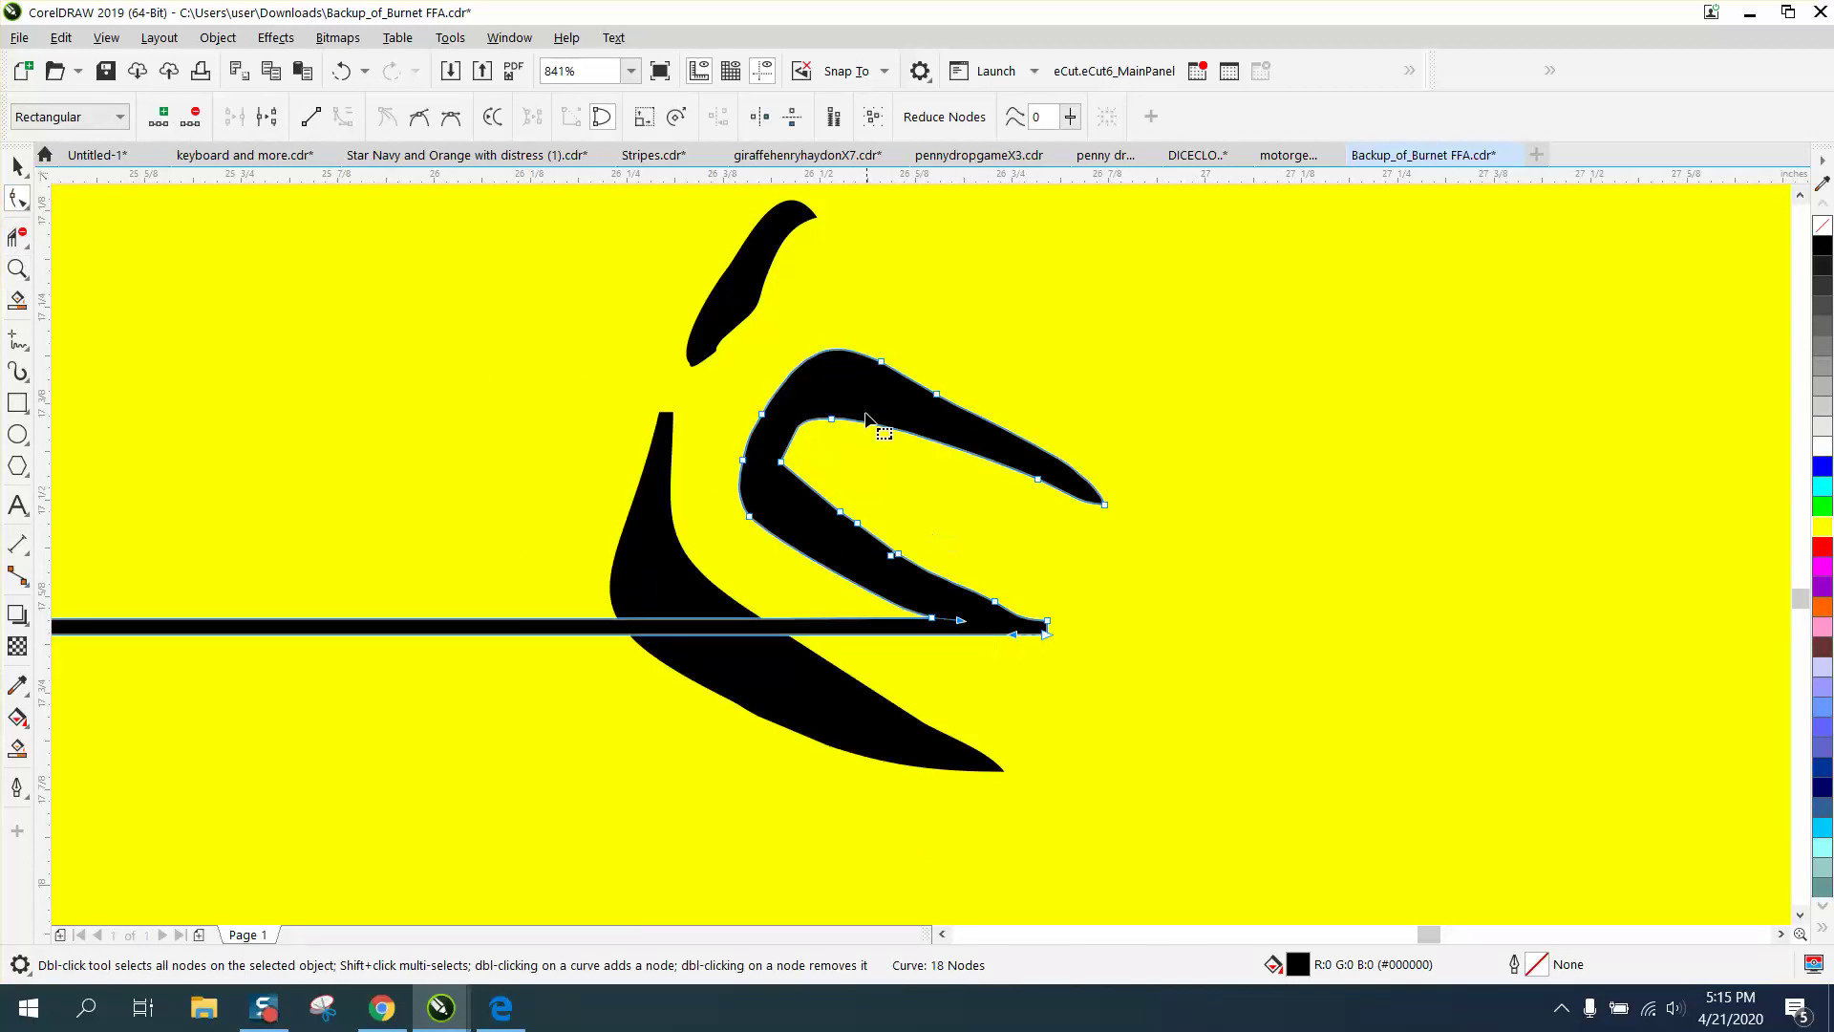
left_click(341, 71)
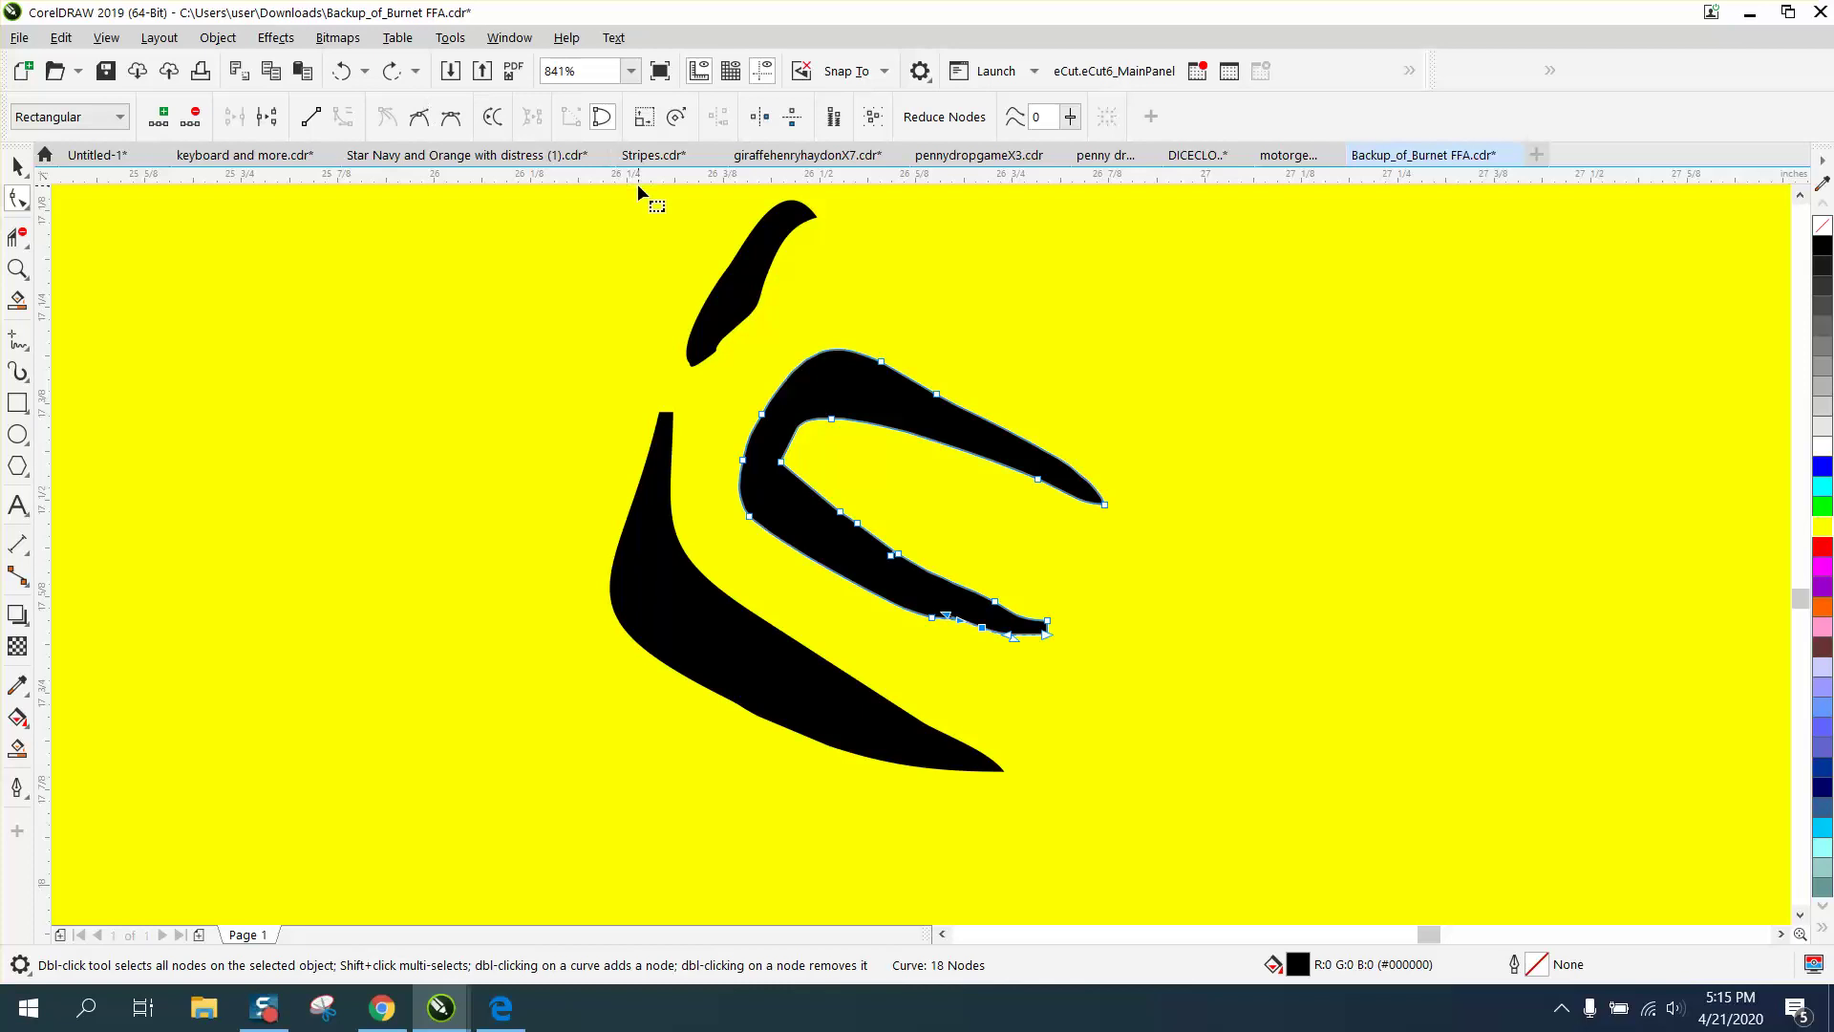
key("Delete")
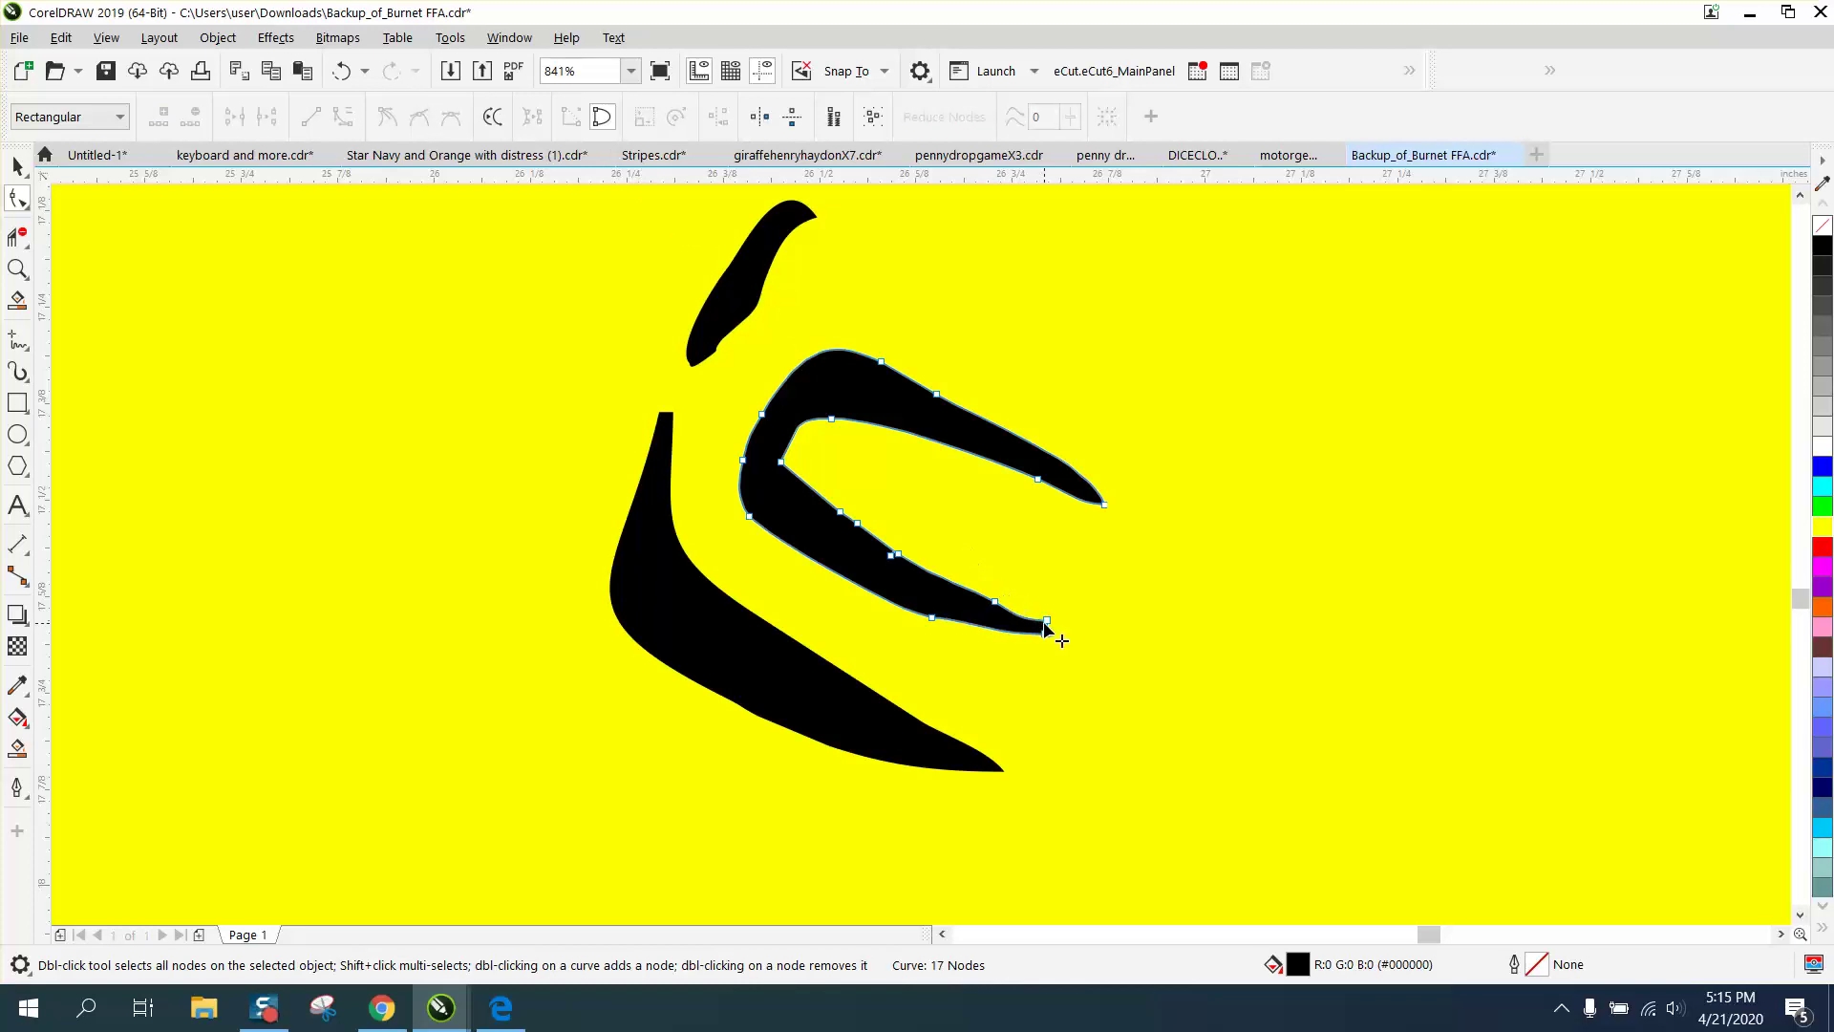
double_click(783, 463)
left_click_drag(787, 434, 796, 430)
Remove surplus nodes from the small top shape and the lower-left shape
left_click(750, 318)
left_click(707, 360)
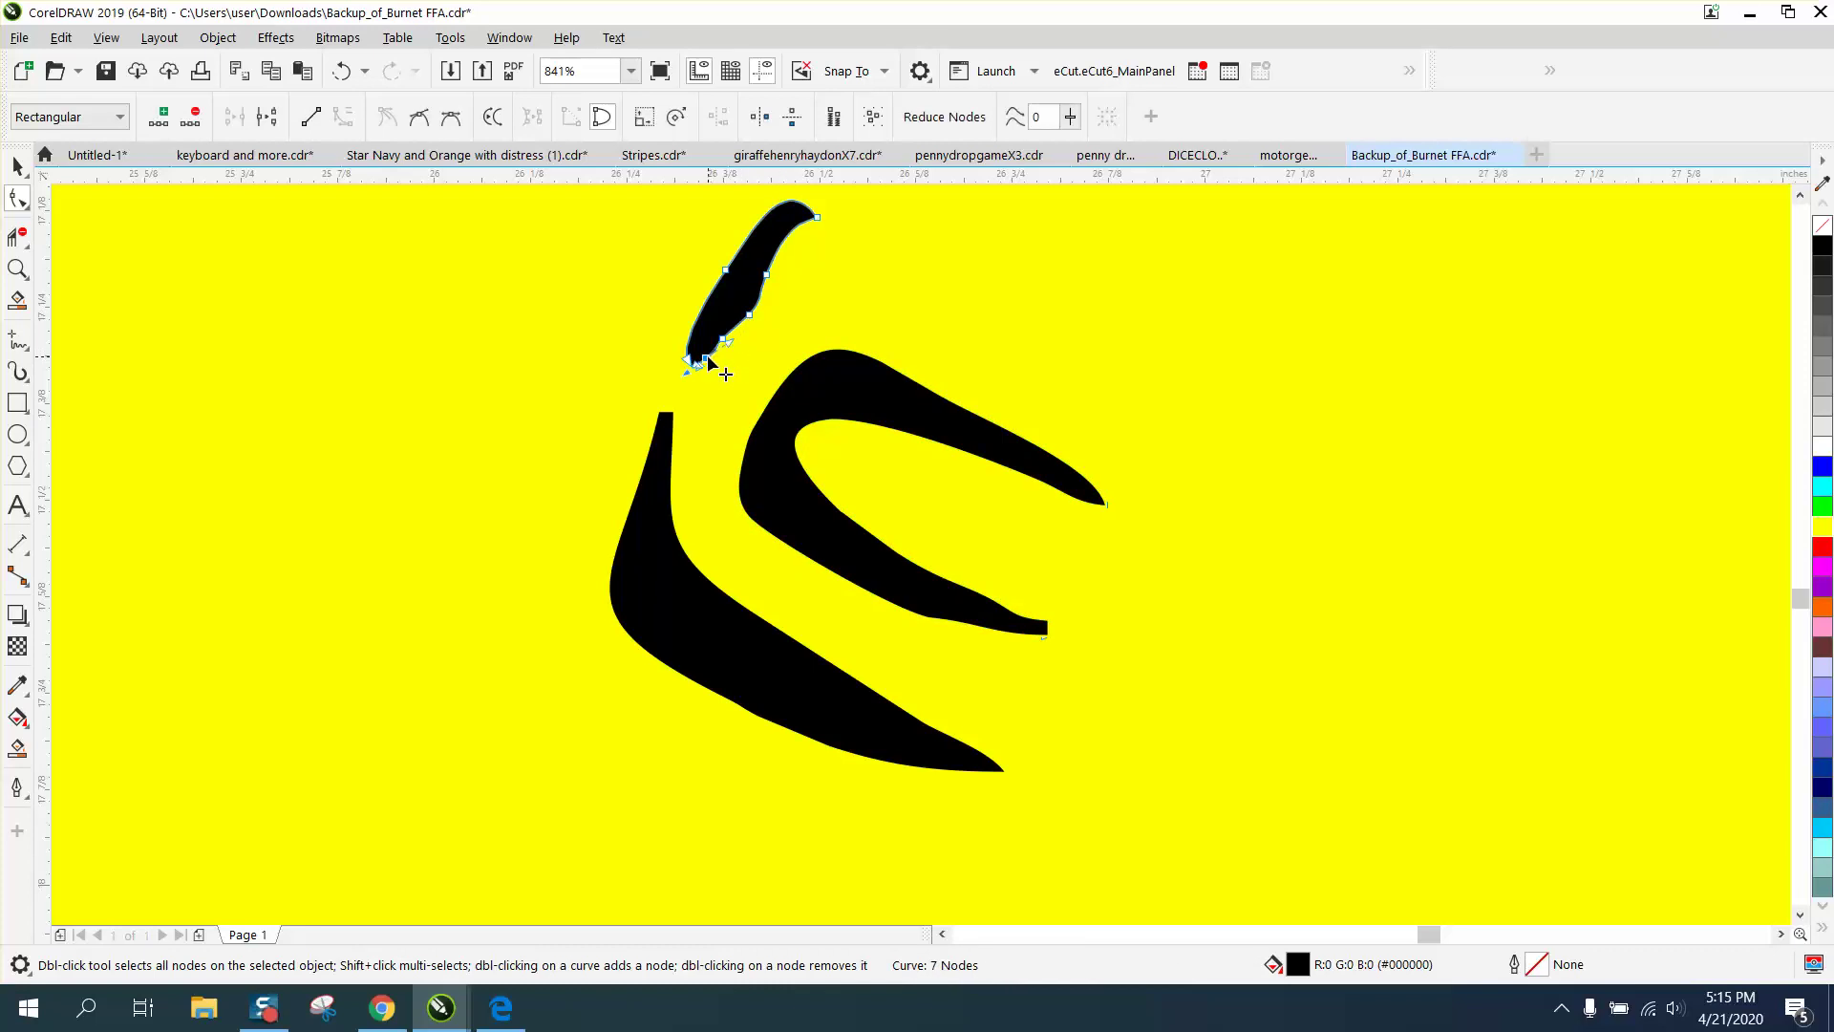
key("Delete")
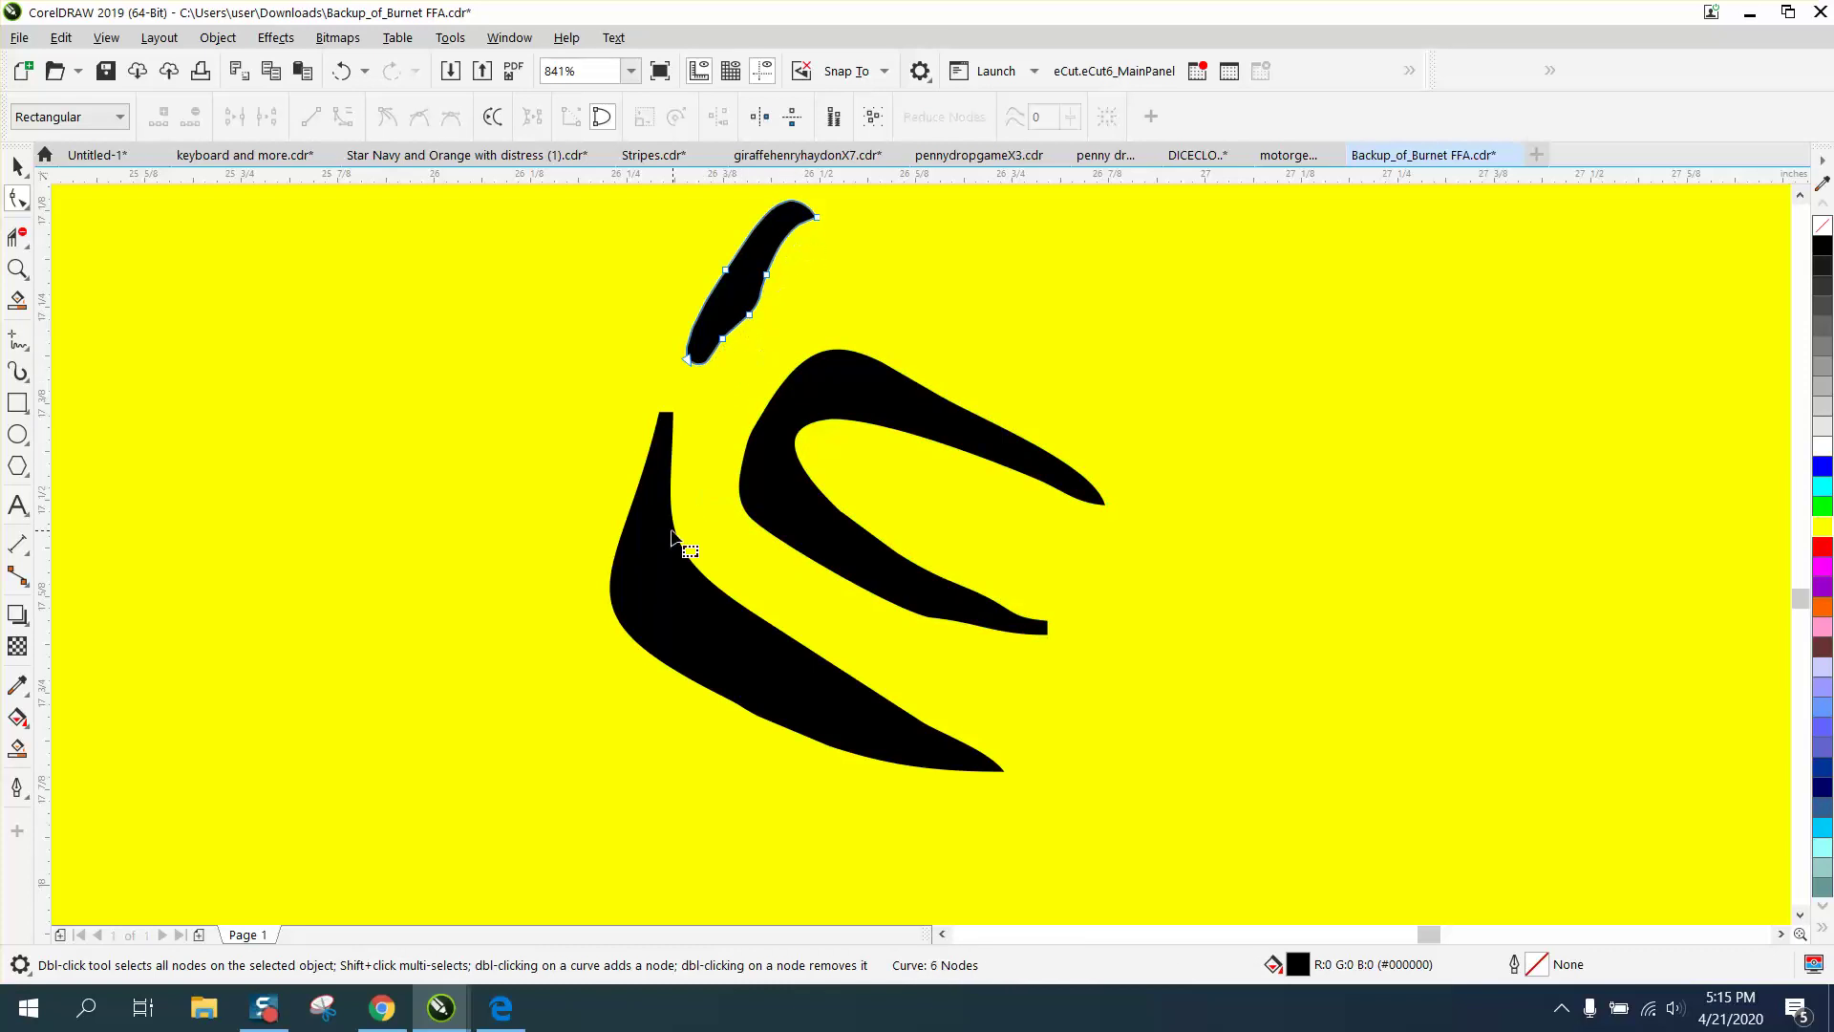
left_click(667, 484)
left_click_drag(675, 419, 670, 398)
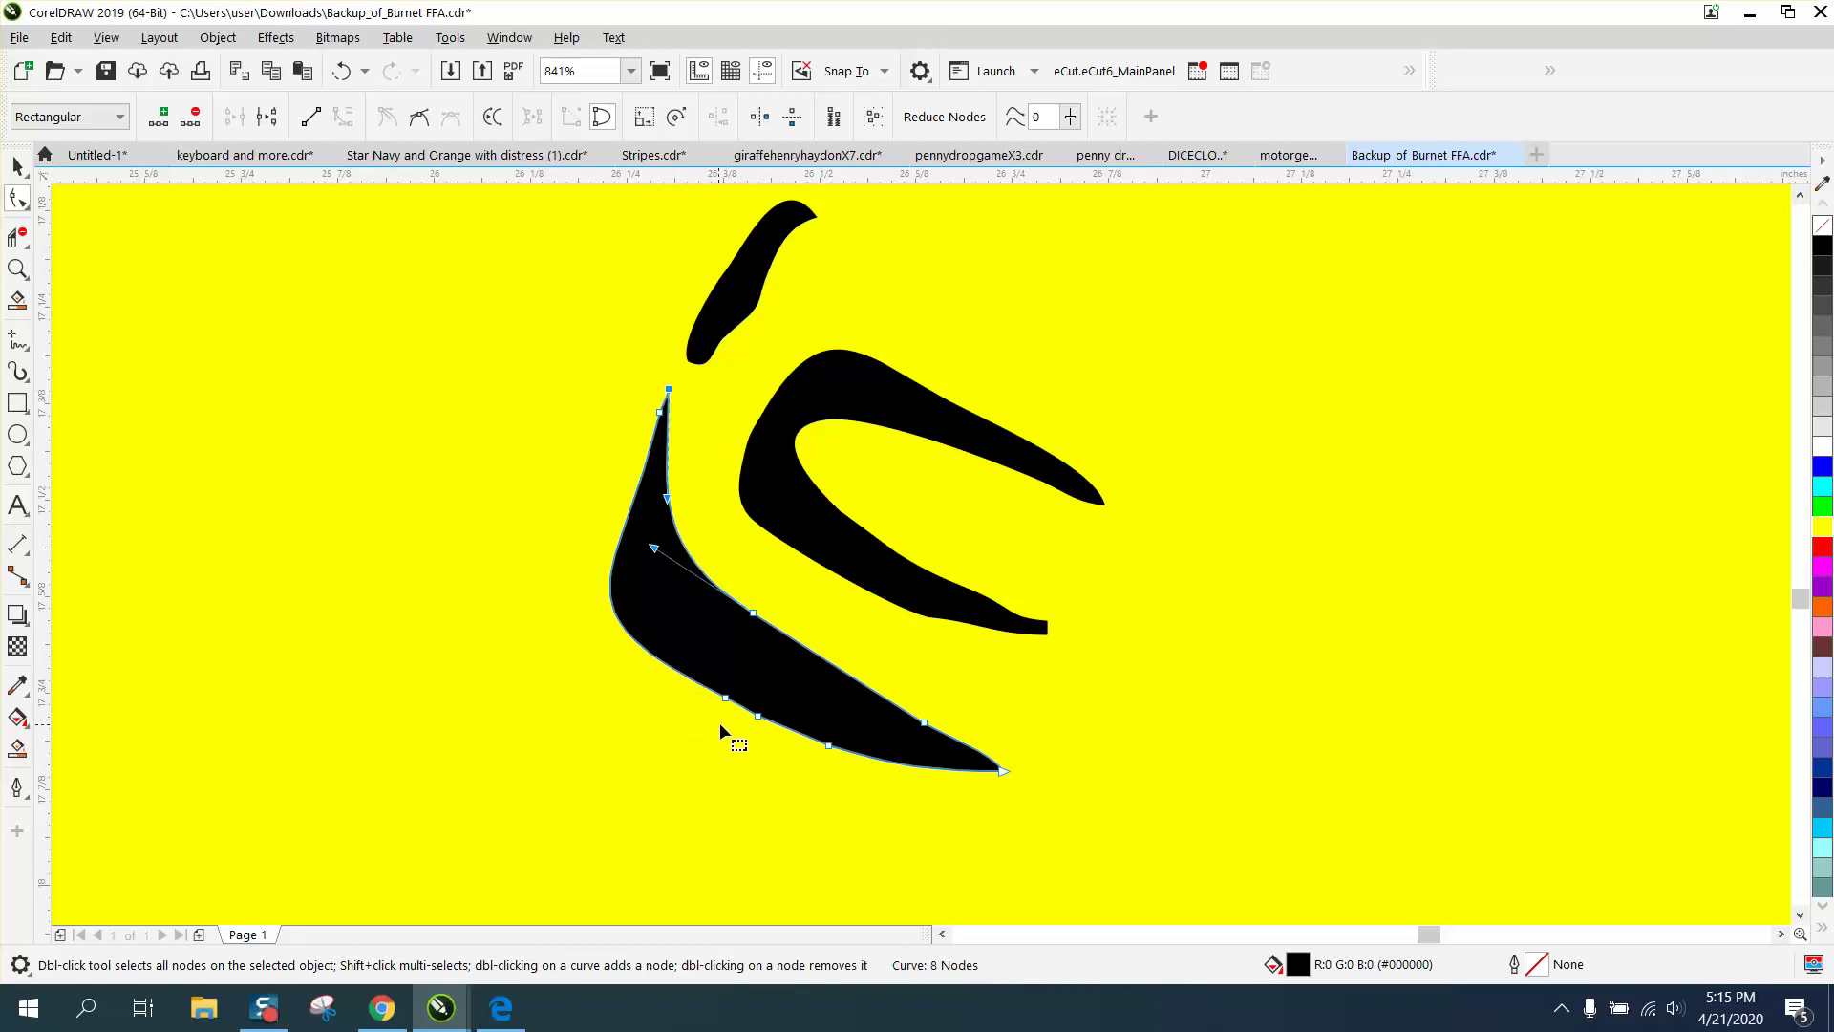
left_click_drag(705, 728, 779, 690)
key("Delete")
double_click(848, 762)
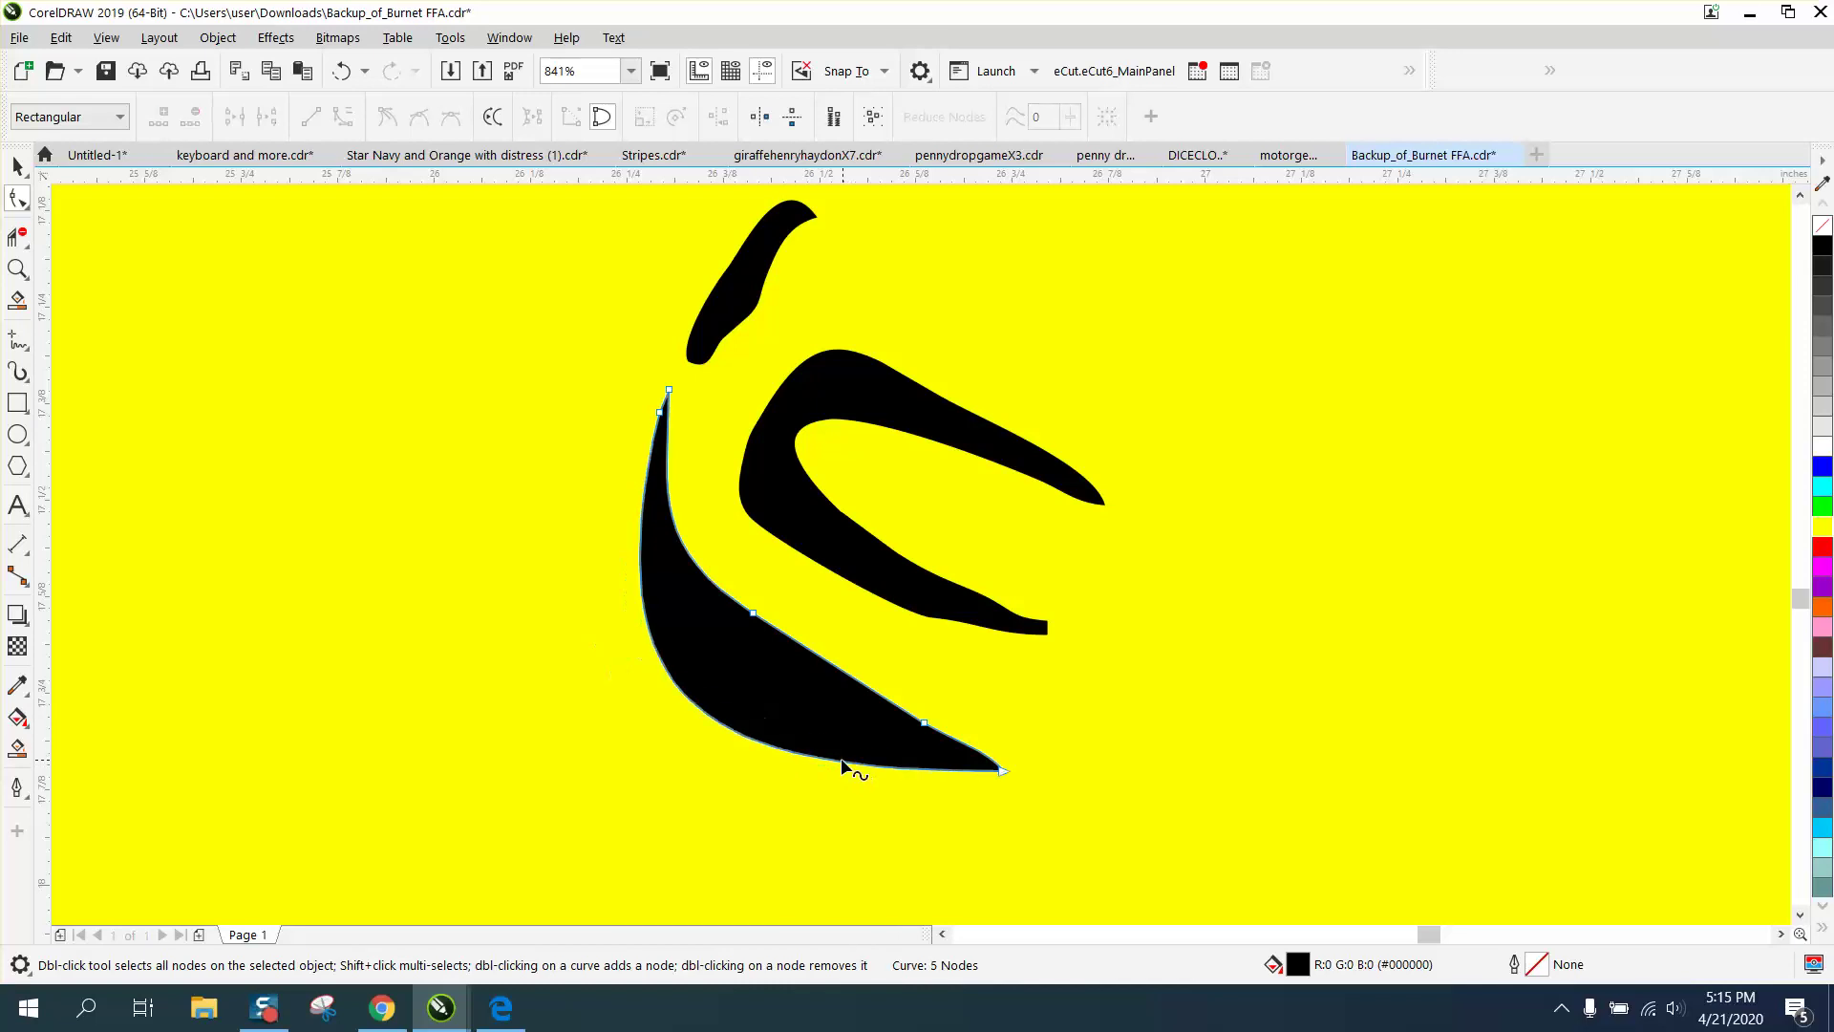
left_click(341, 70)
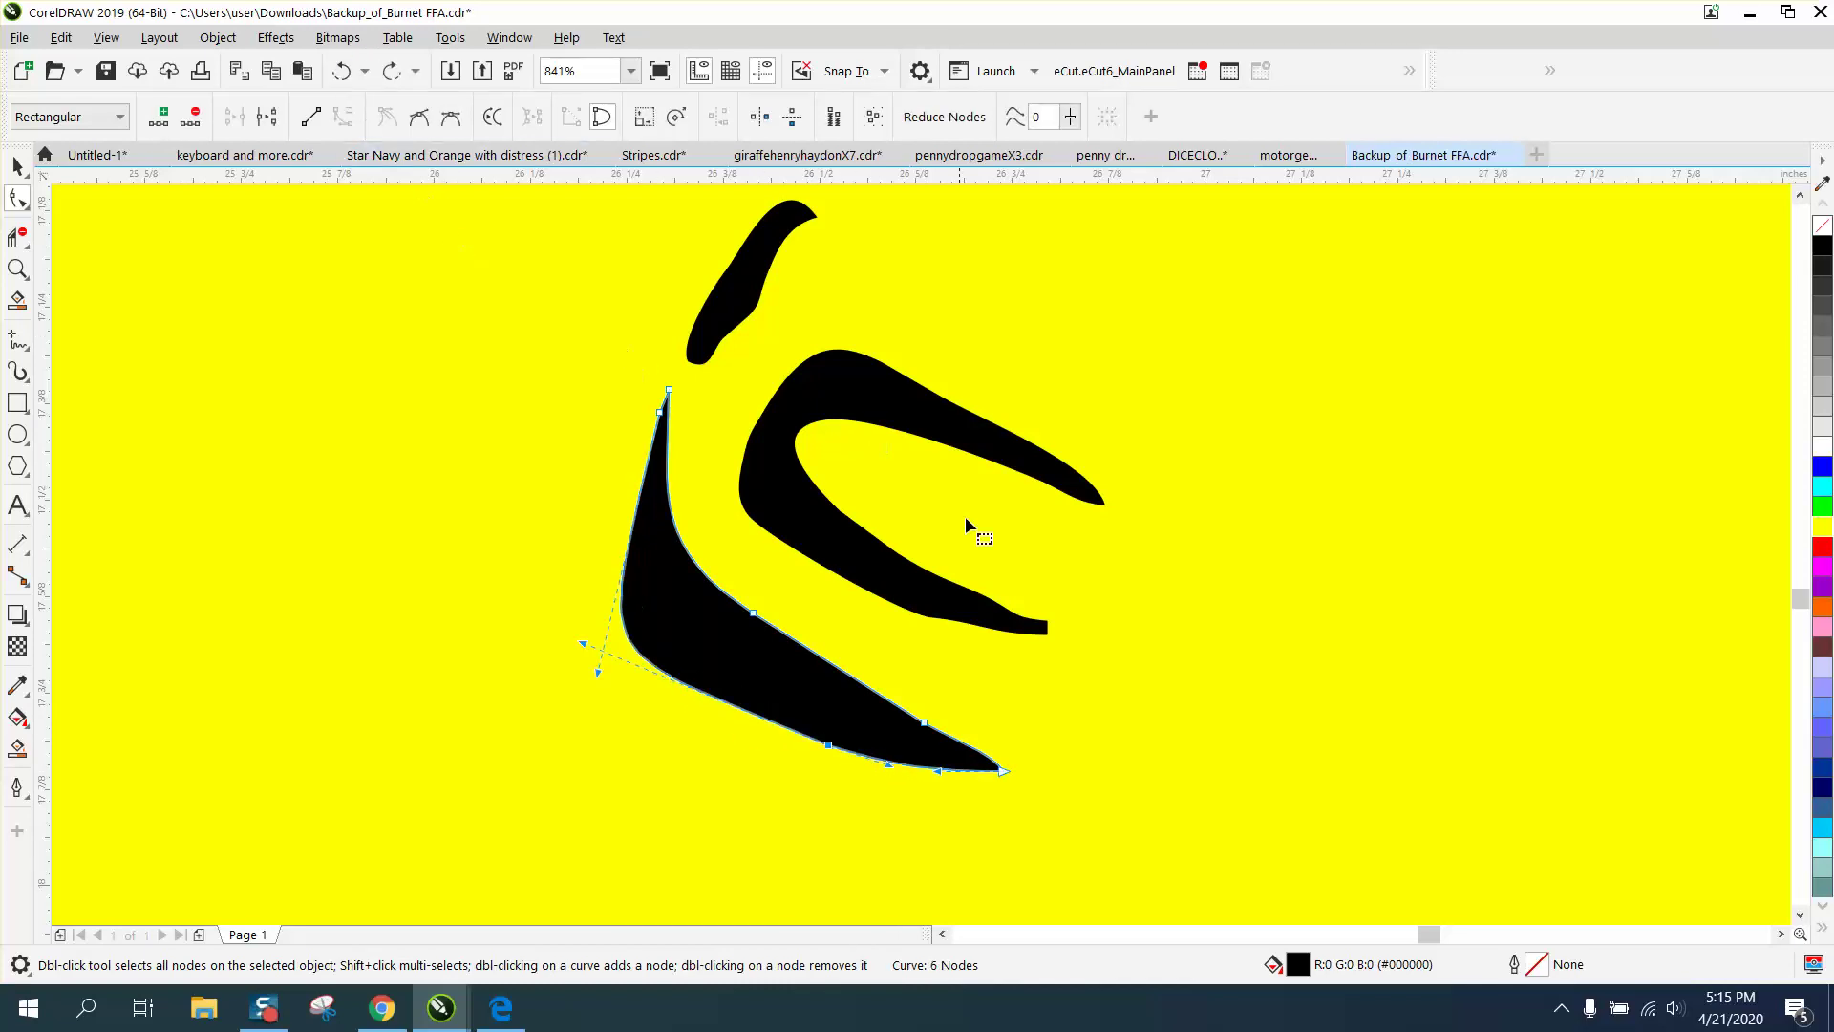
Extend the hooked curve's tail, delete four inner-edge nodes and reshape its inner bend
left_click(1046, 632)
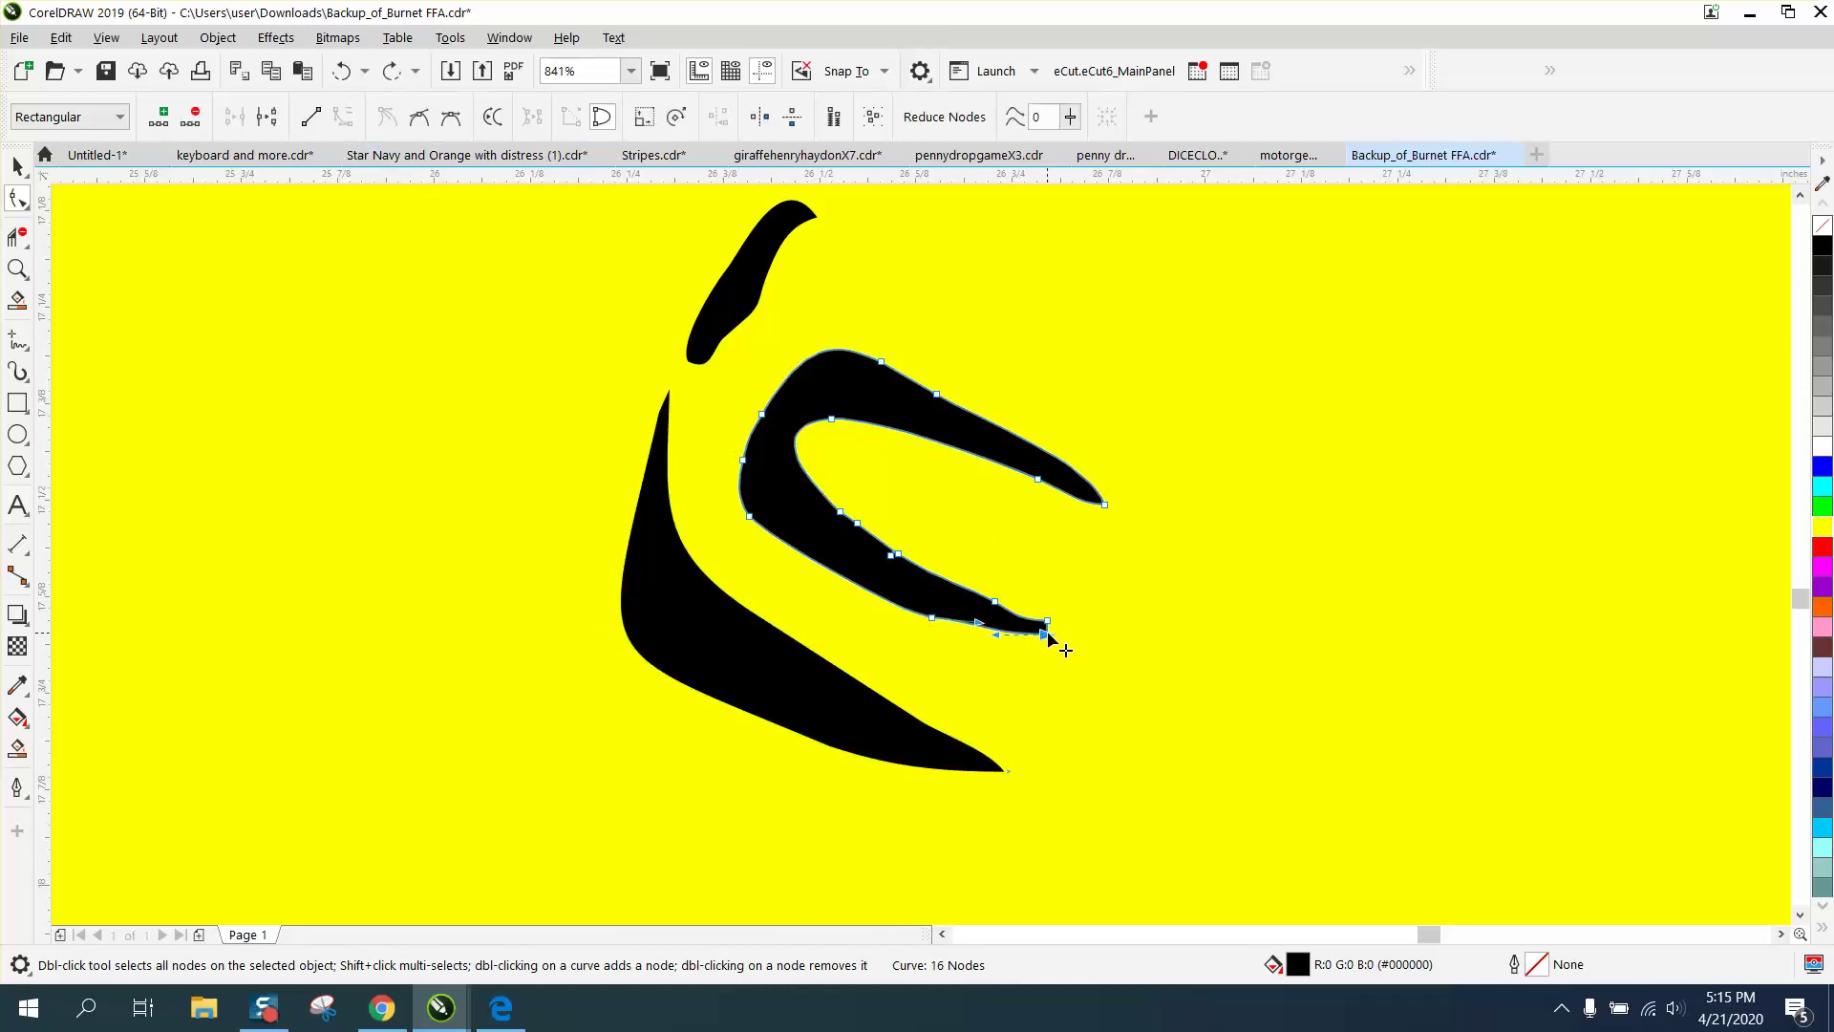
left_click_drag(1044, 630, 1072, 635)
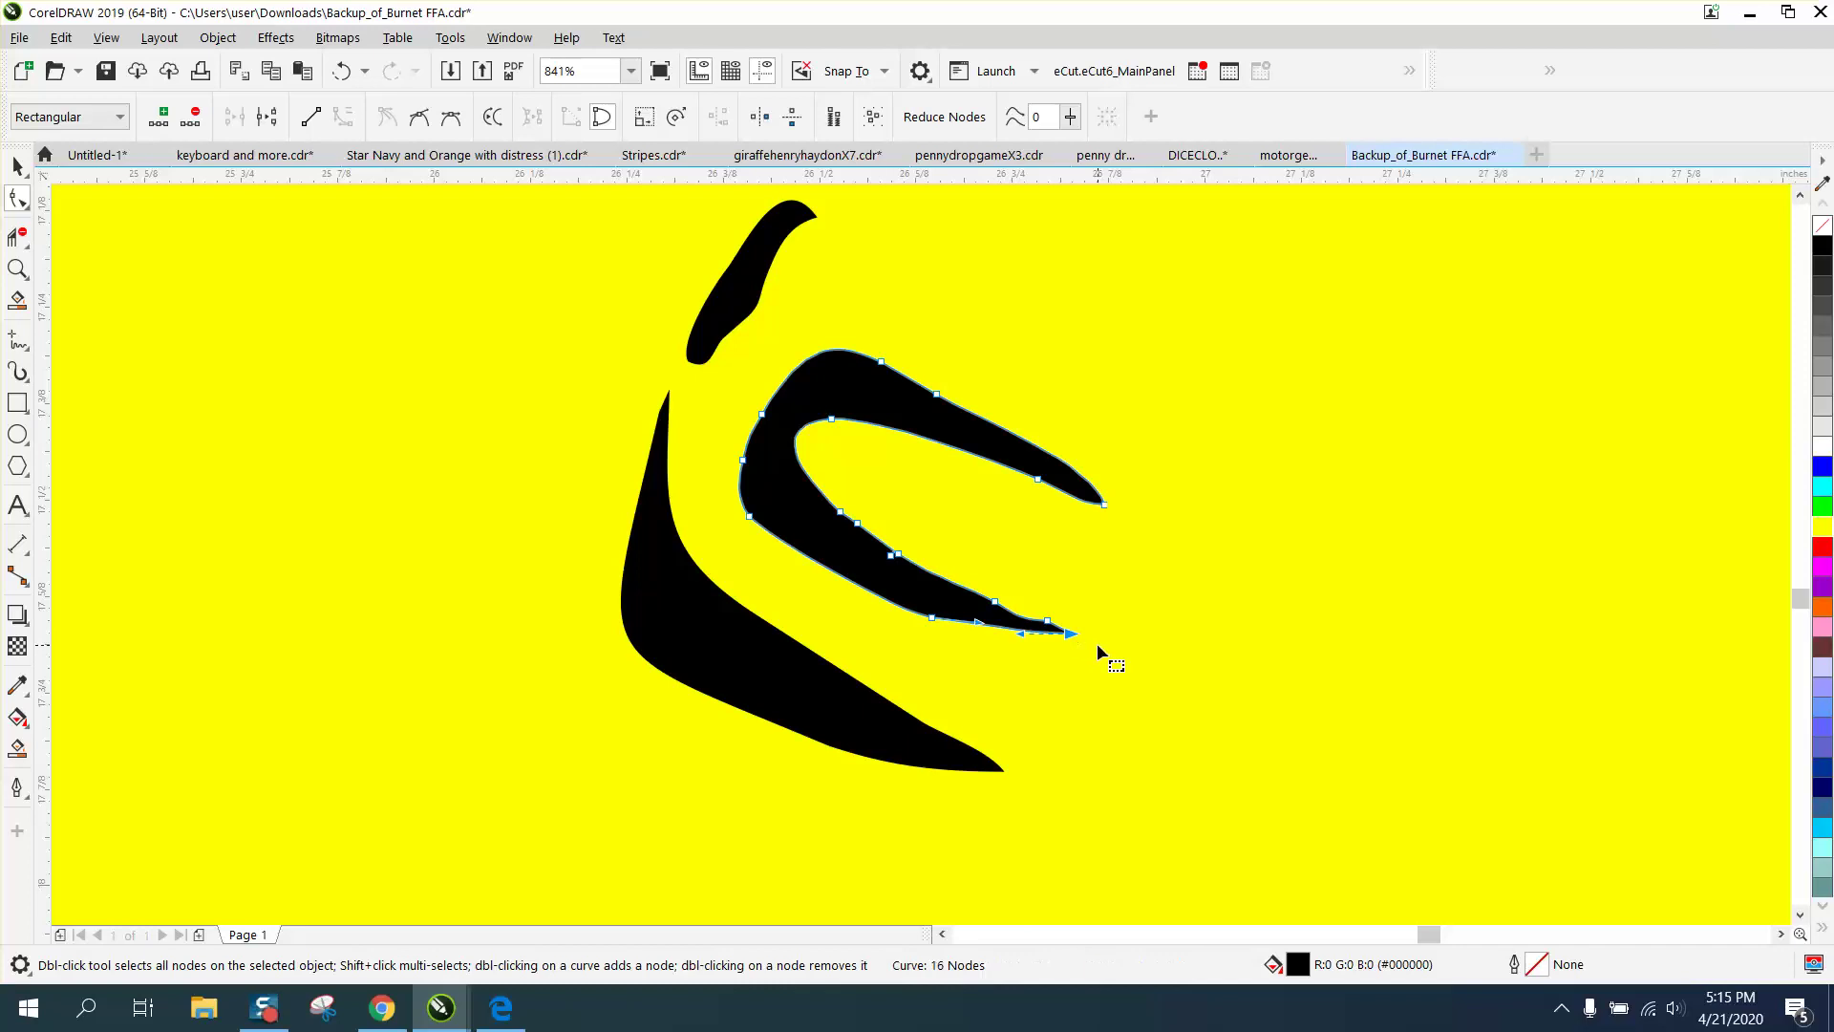
left_click(1052, 585)
left_click_drag(925, 503, 826, 590)
key("Delete")
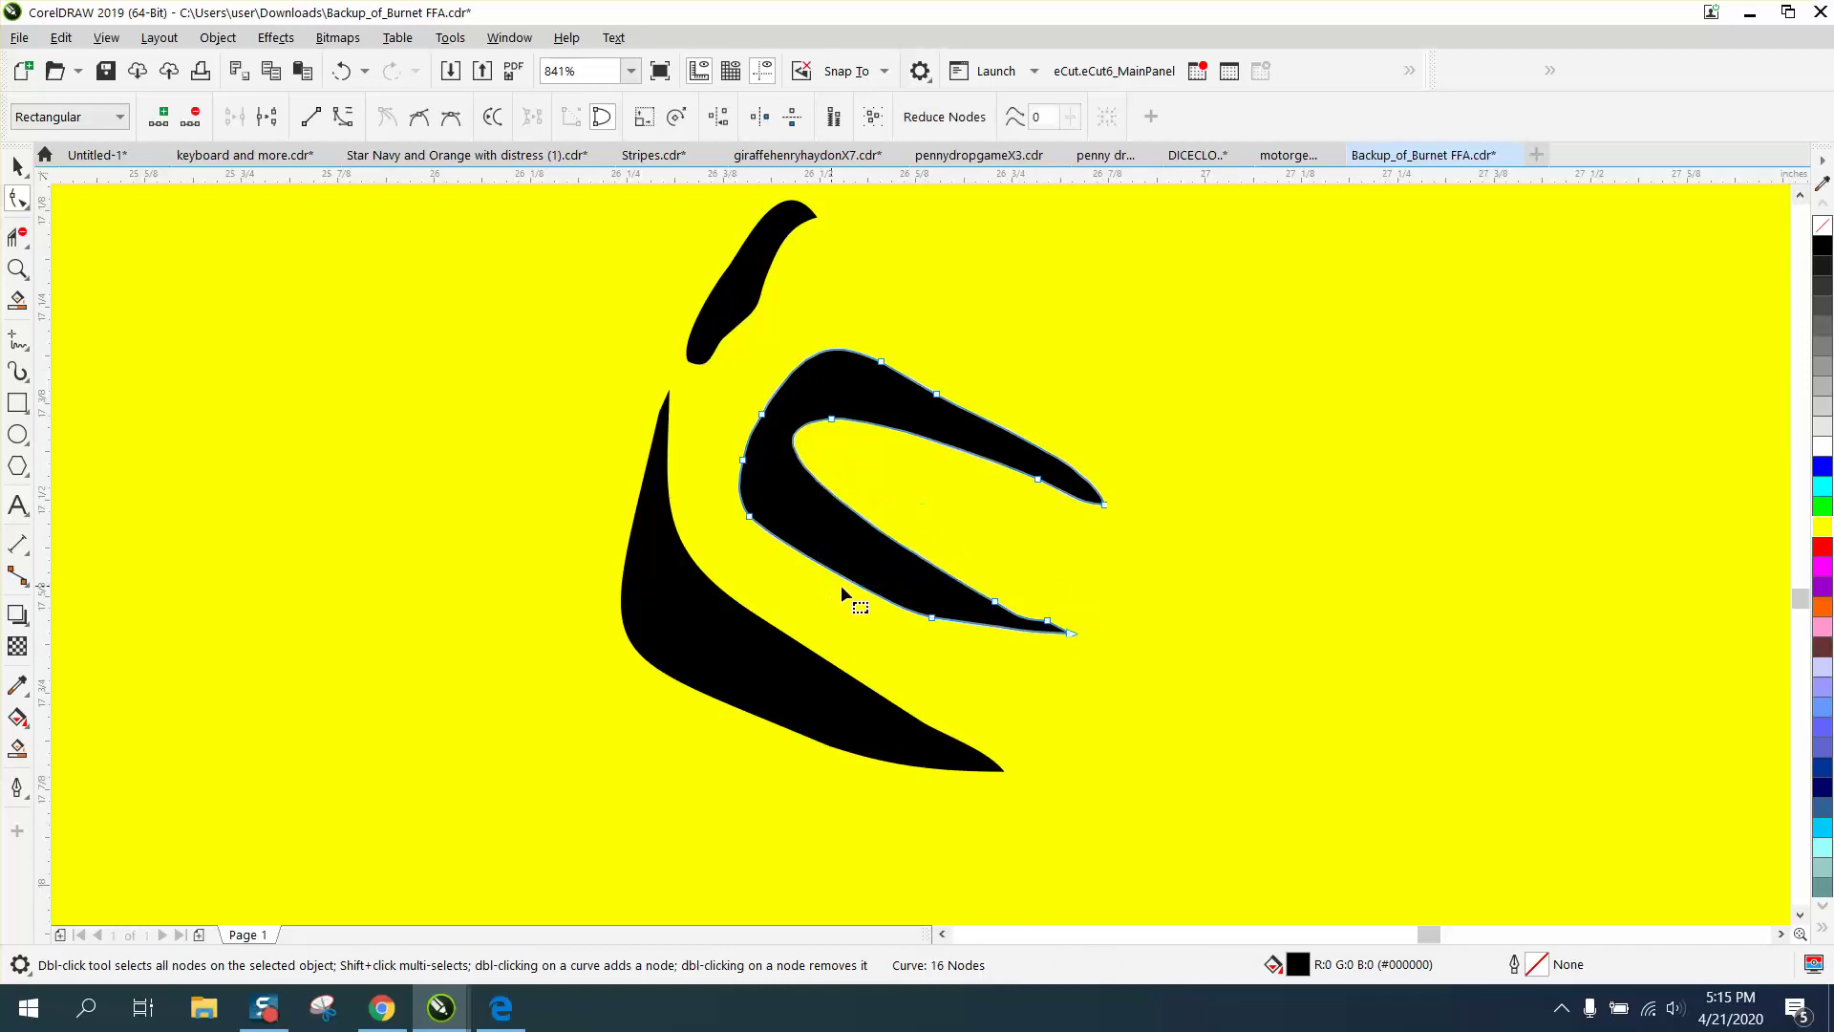
left_click(829, 420)
left_click_drag(704, 437, 692, 476)
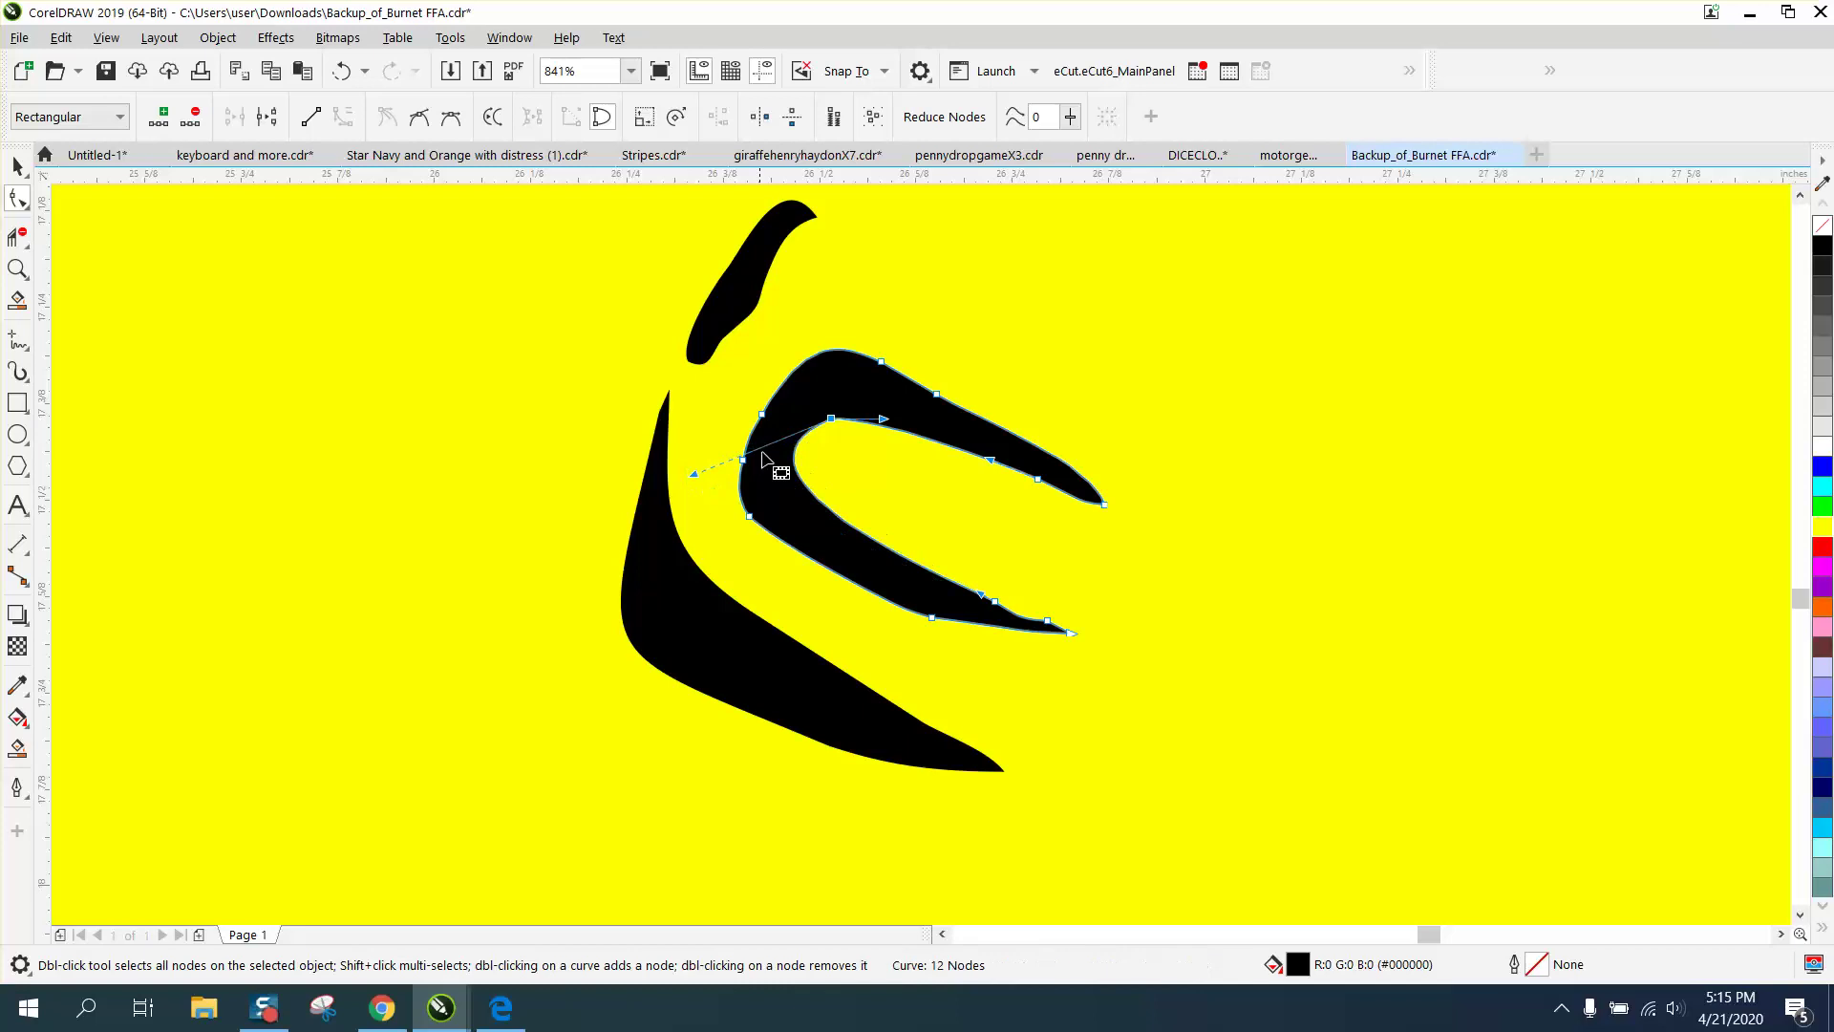
Delete remaining surplus nodes on the hooked curve's outer and lower inner edges
key("Delete")
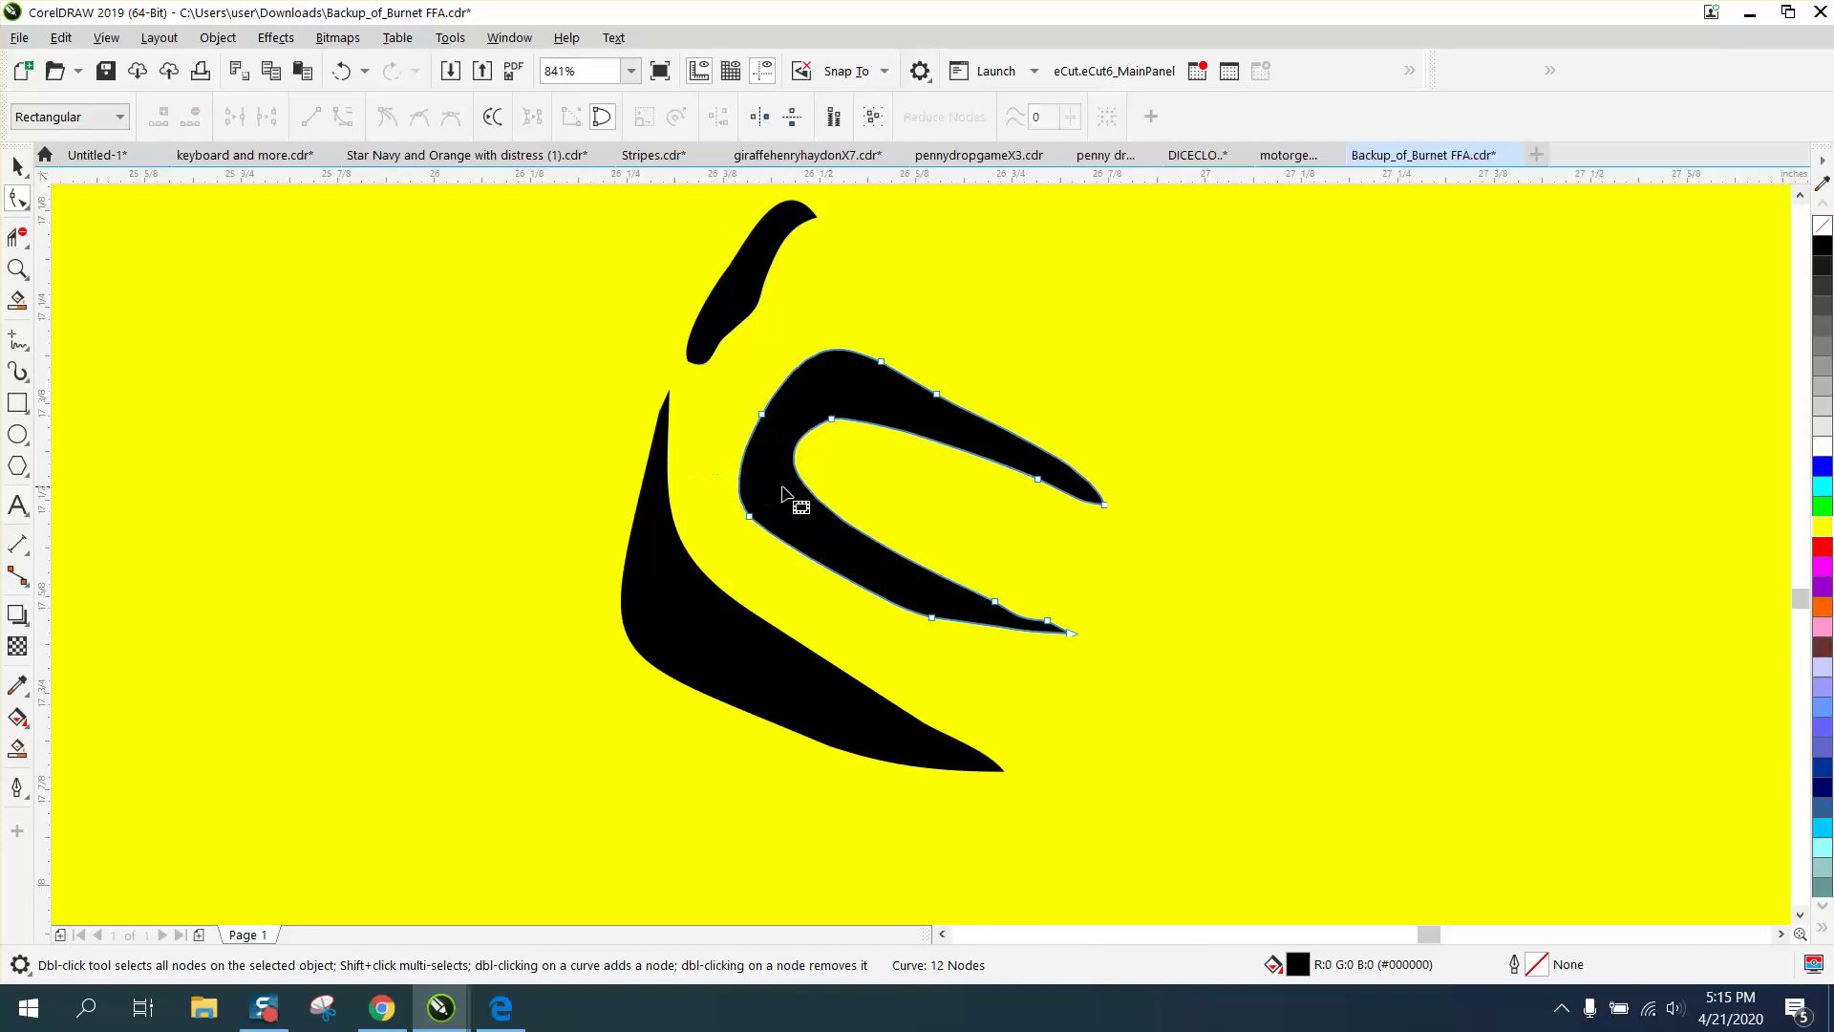
left_click(937, 395)
key("Delete")
left_click(995, 602)
key("Delete")
left_click(1048, 620)
key("Delete")
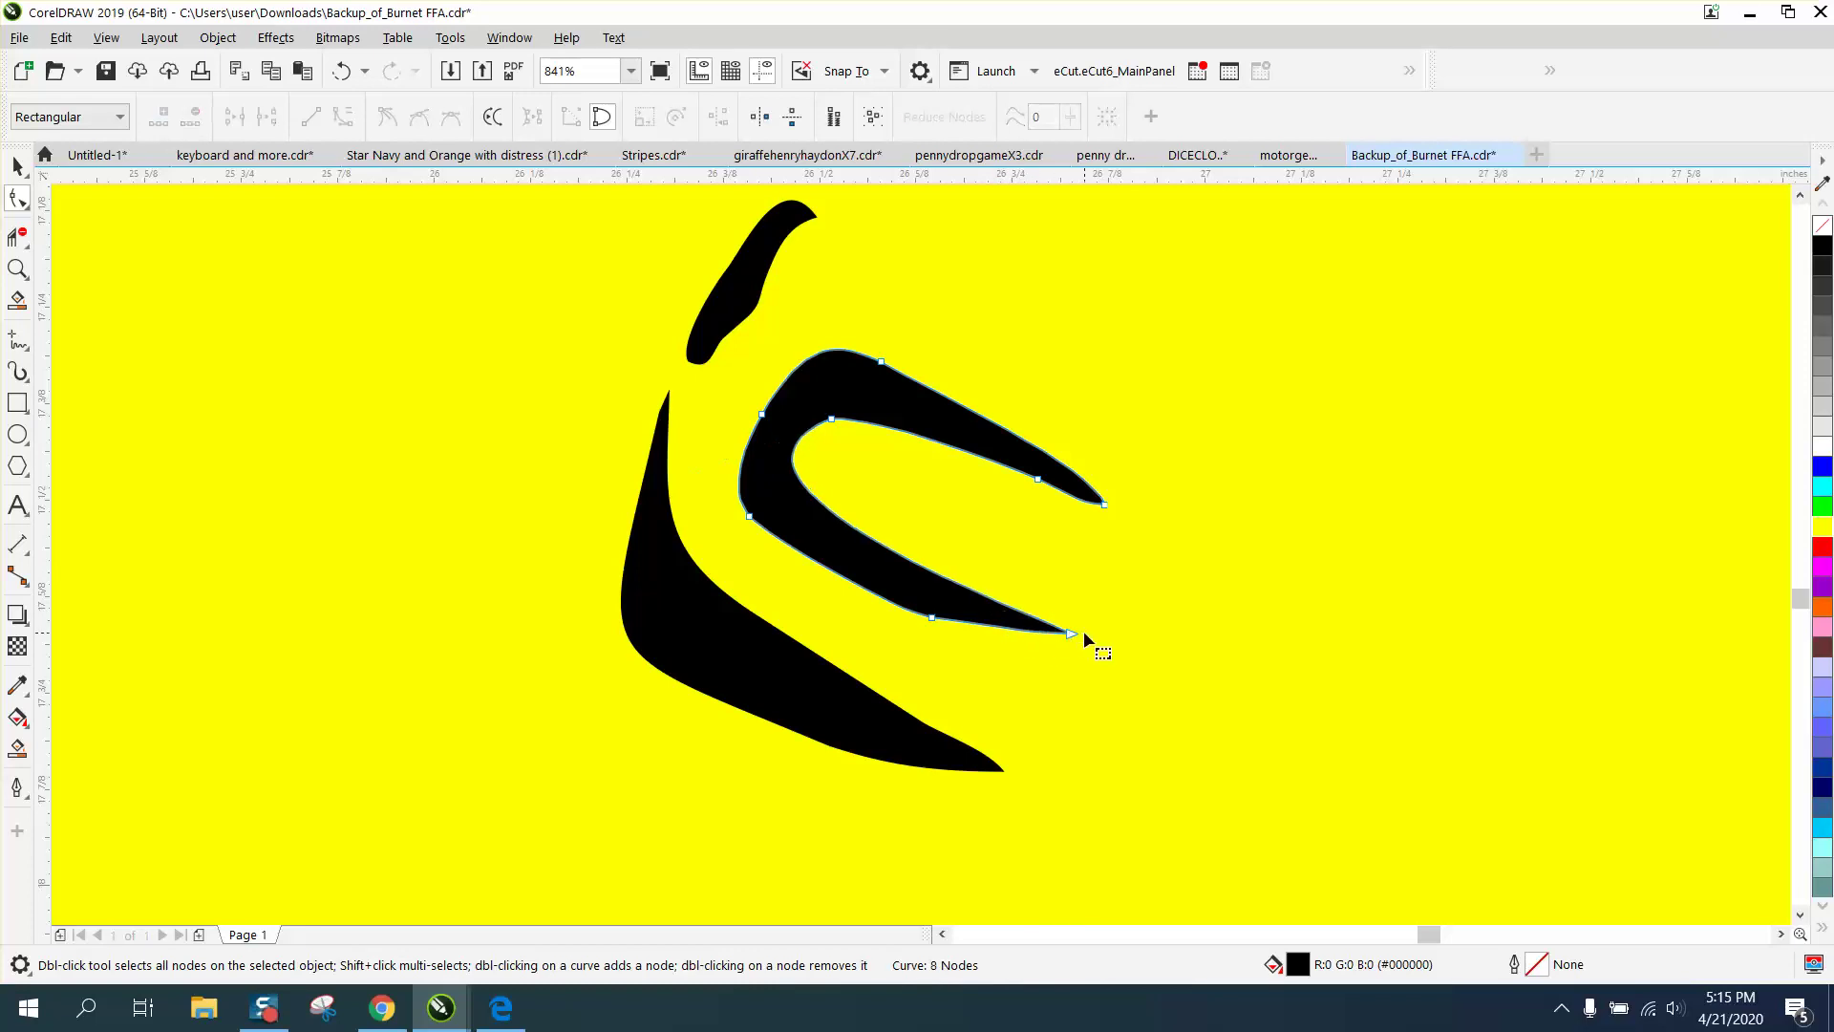
Group the three cleaned curves with Ctrl+G and zoom back onto the emblem's petals
scroll(853, 551, "down", 3)
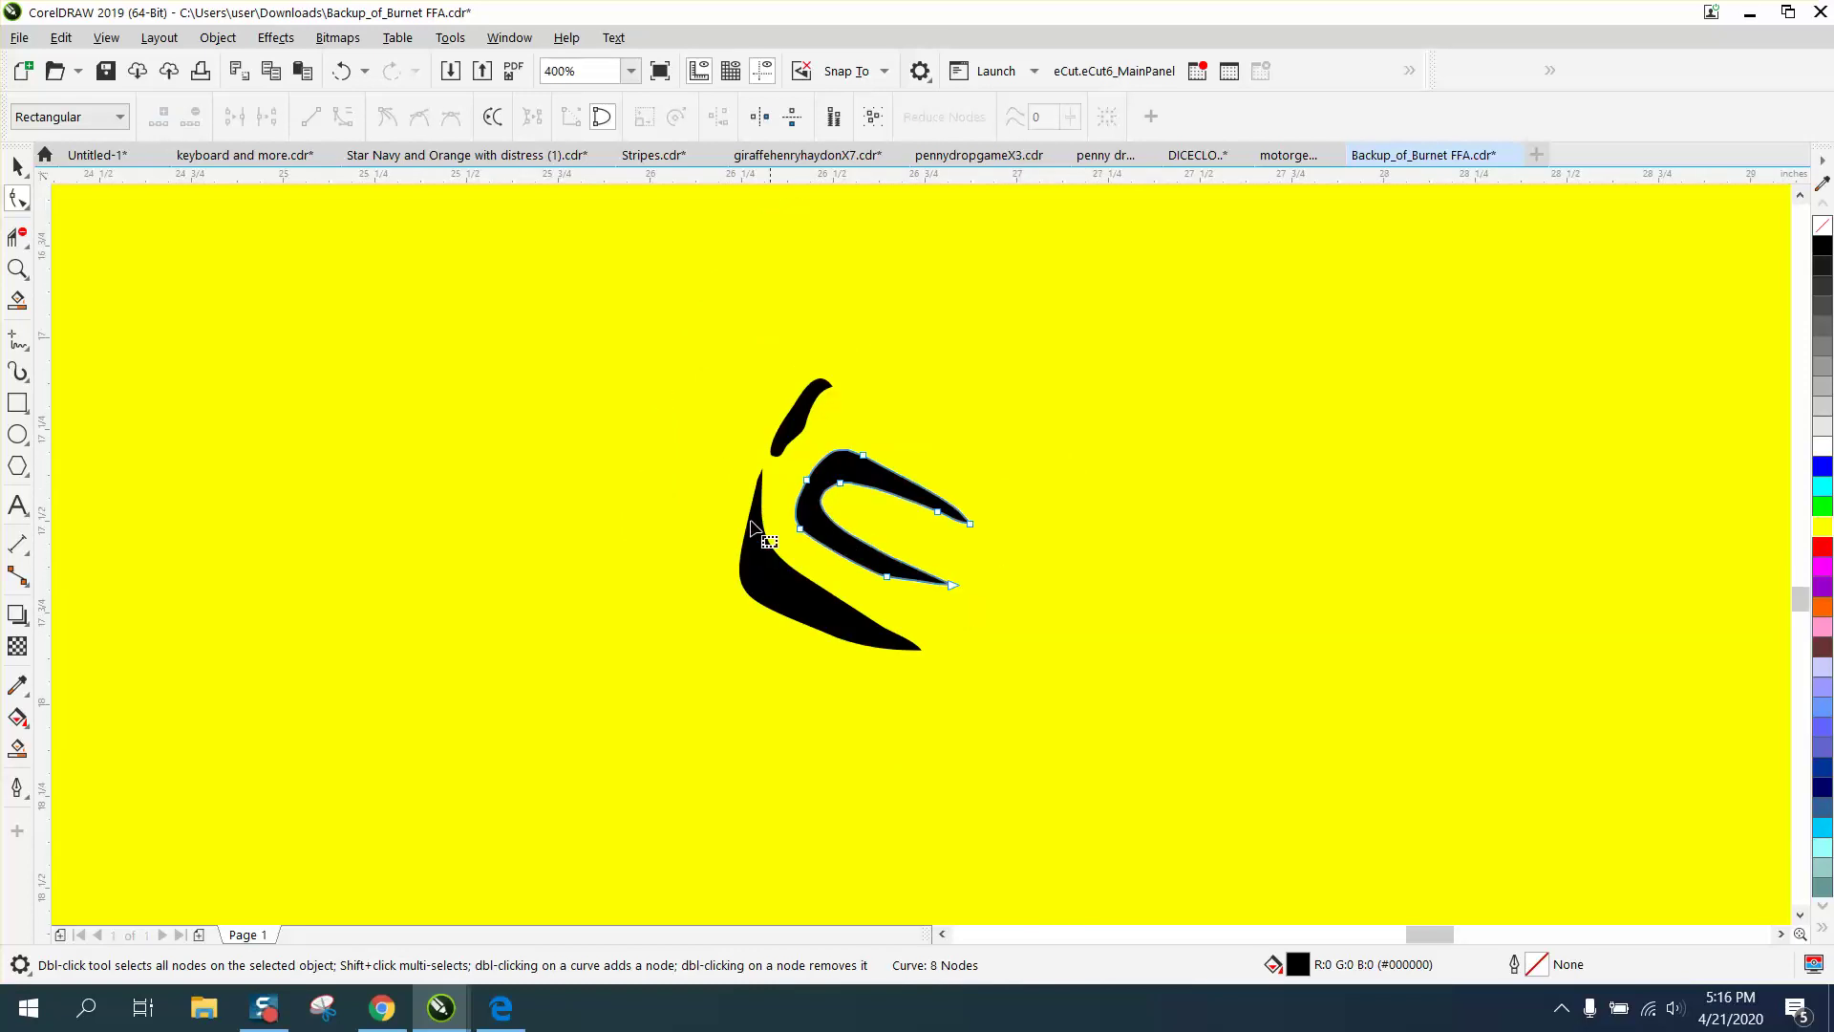
left_click(17, 167)
left_click_drag(638, 325, 1082, 712)
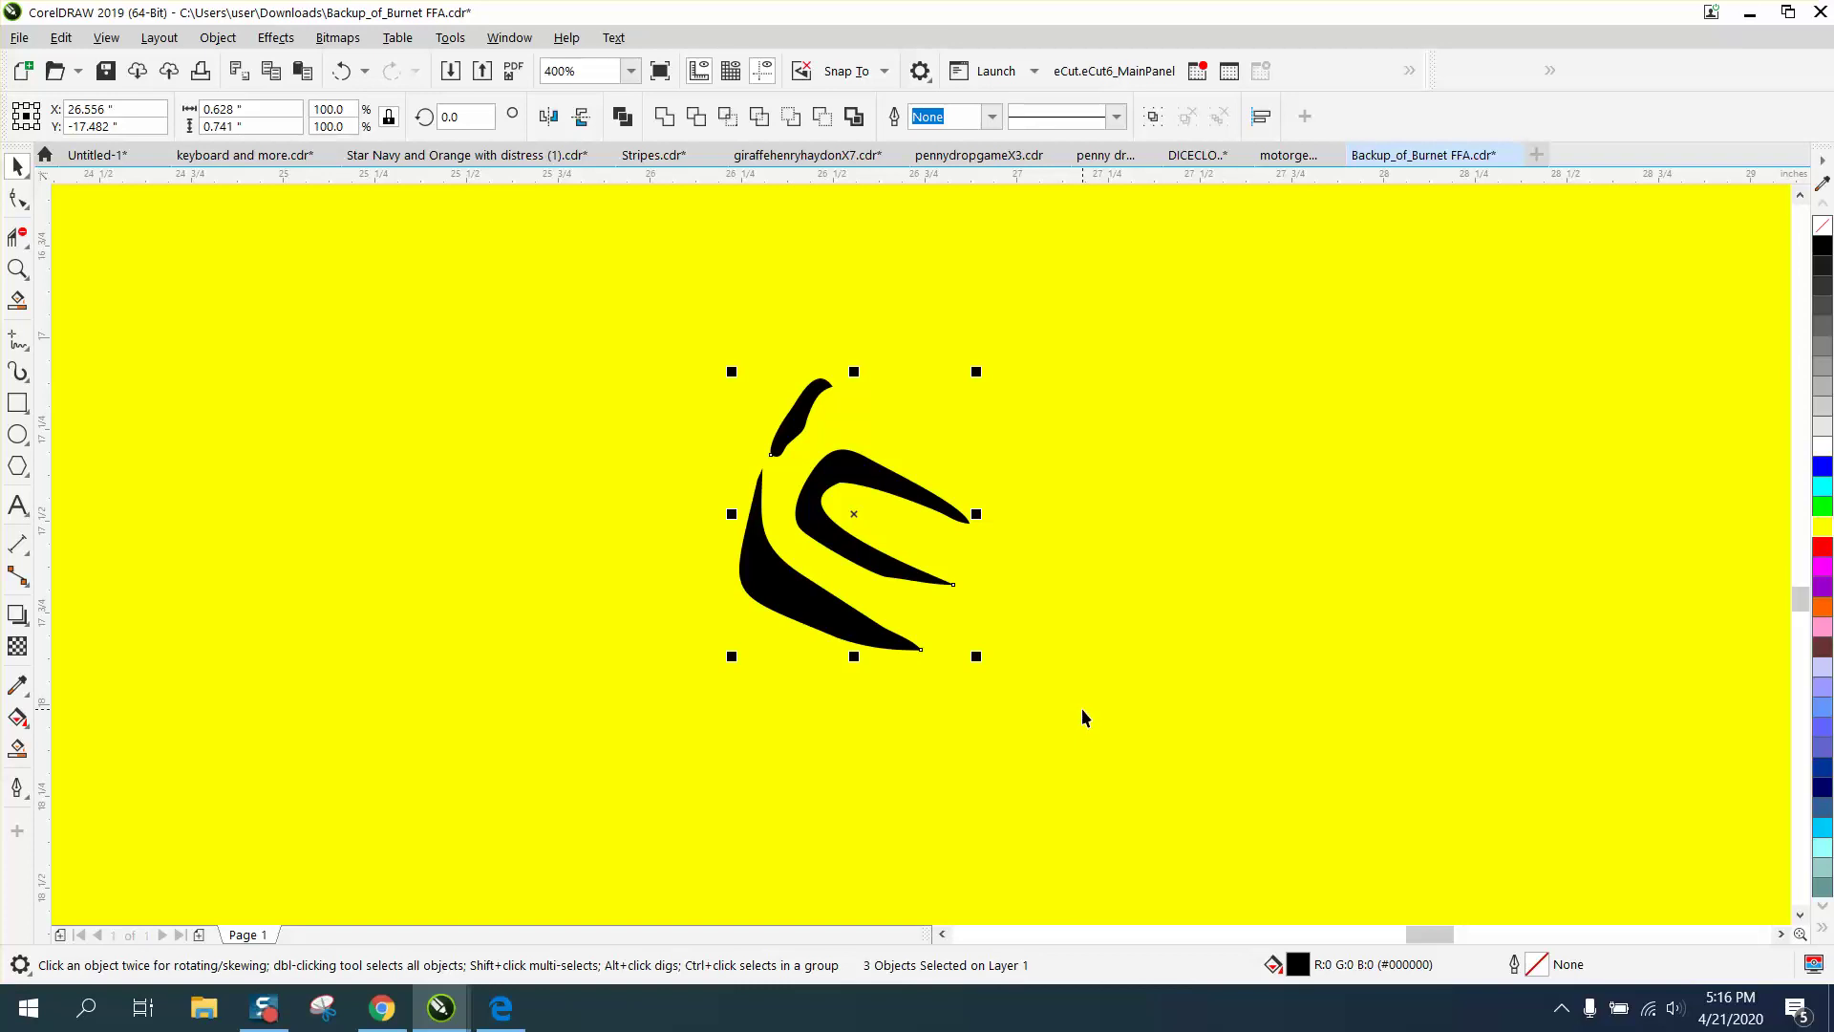
key("ctrl+g")
scroll(850, 621, "down", 4)
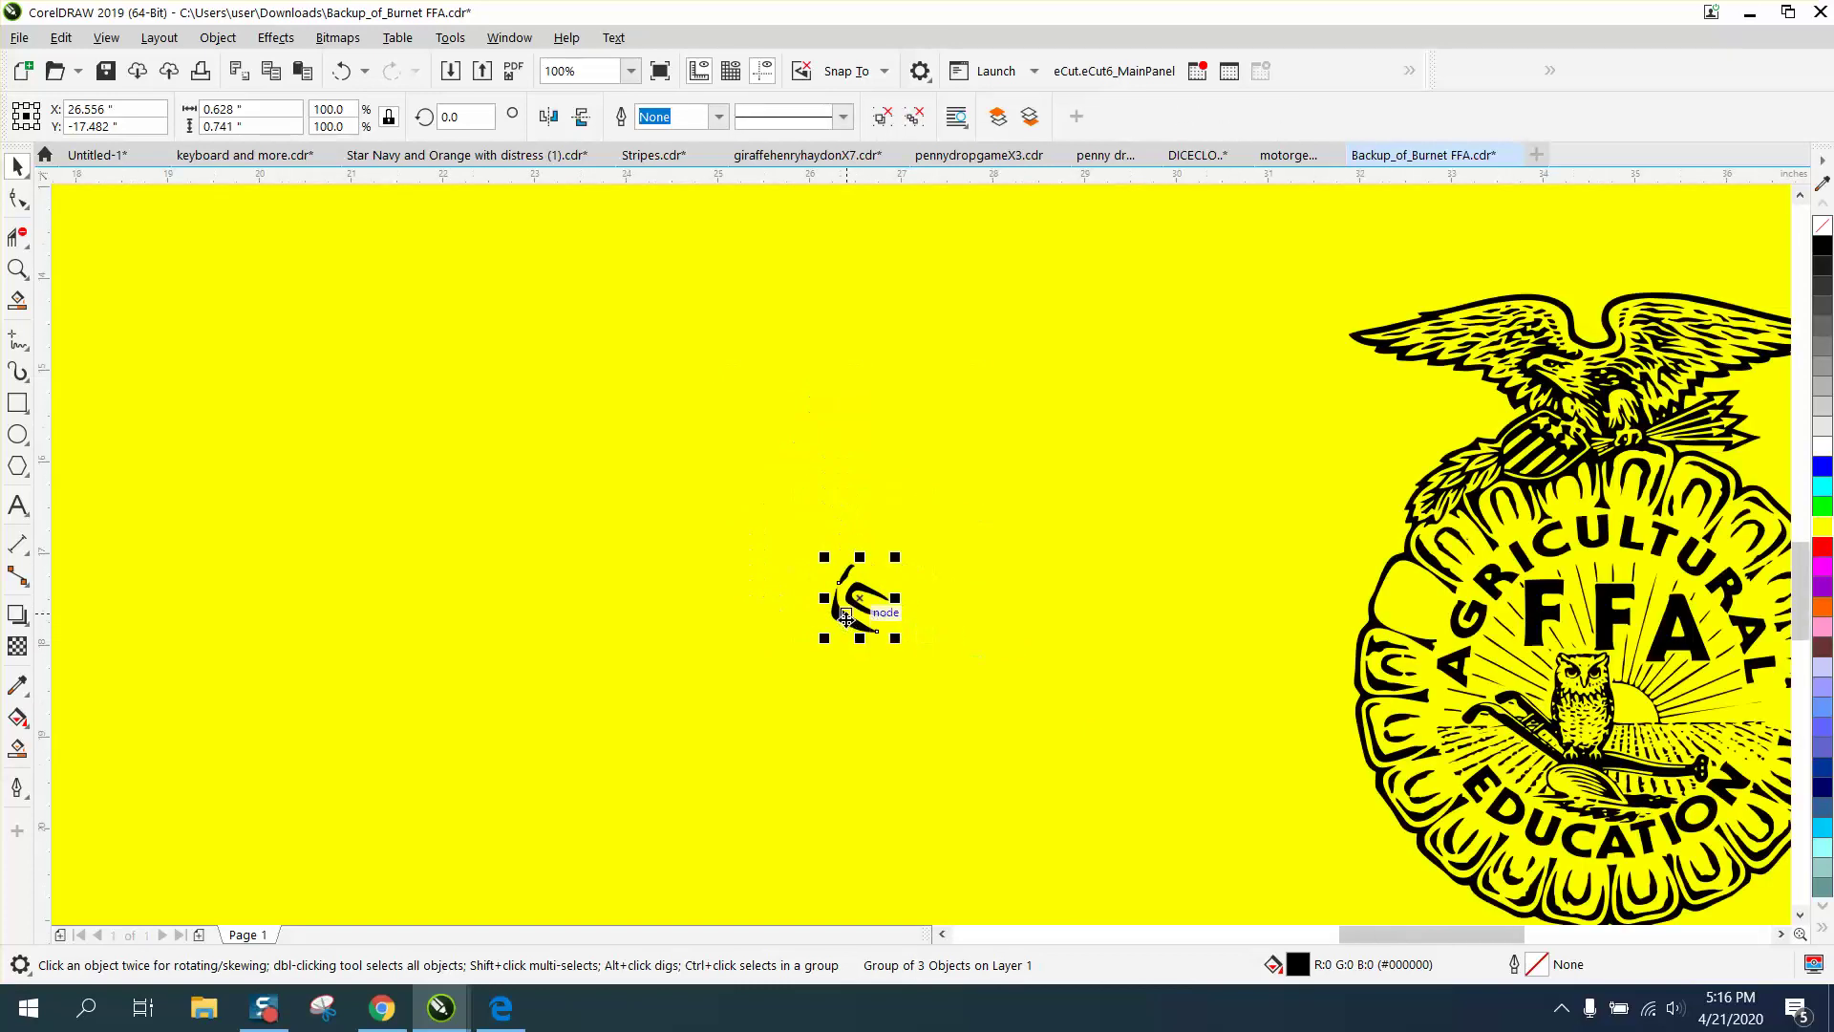
left_click(17, 269)
right_click(1034, 535)
left_click_drag(1151, 489, 1527, 757)
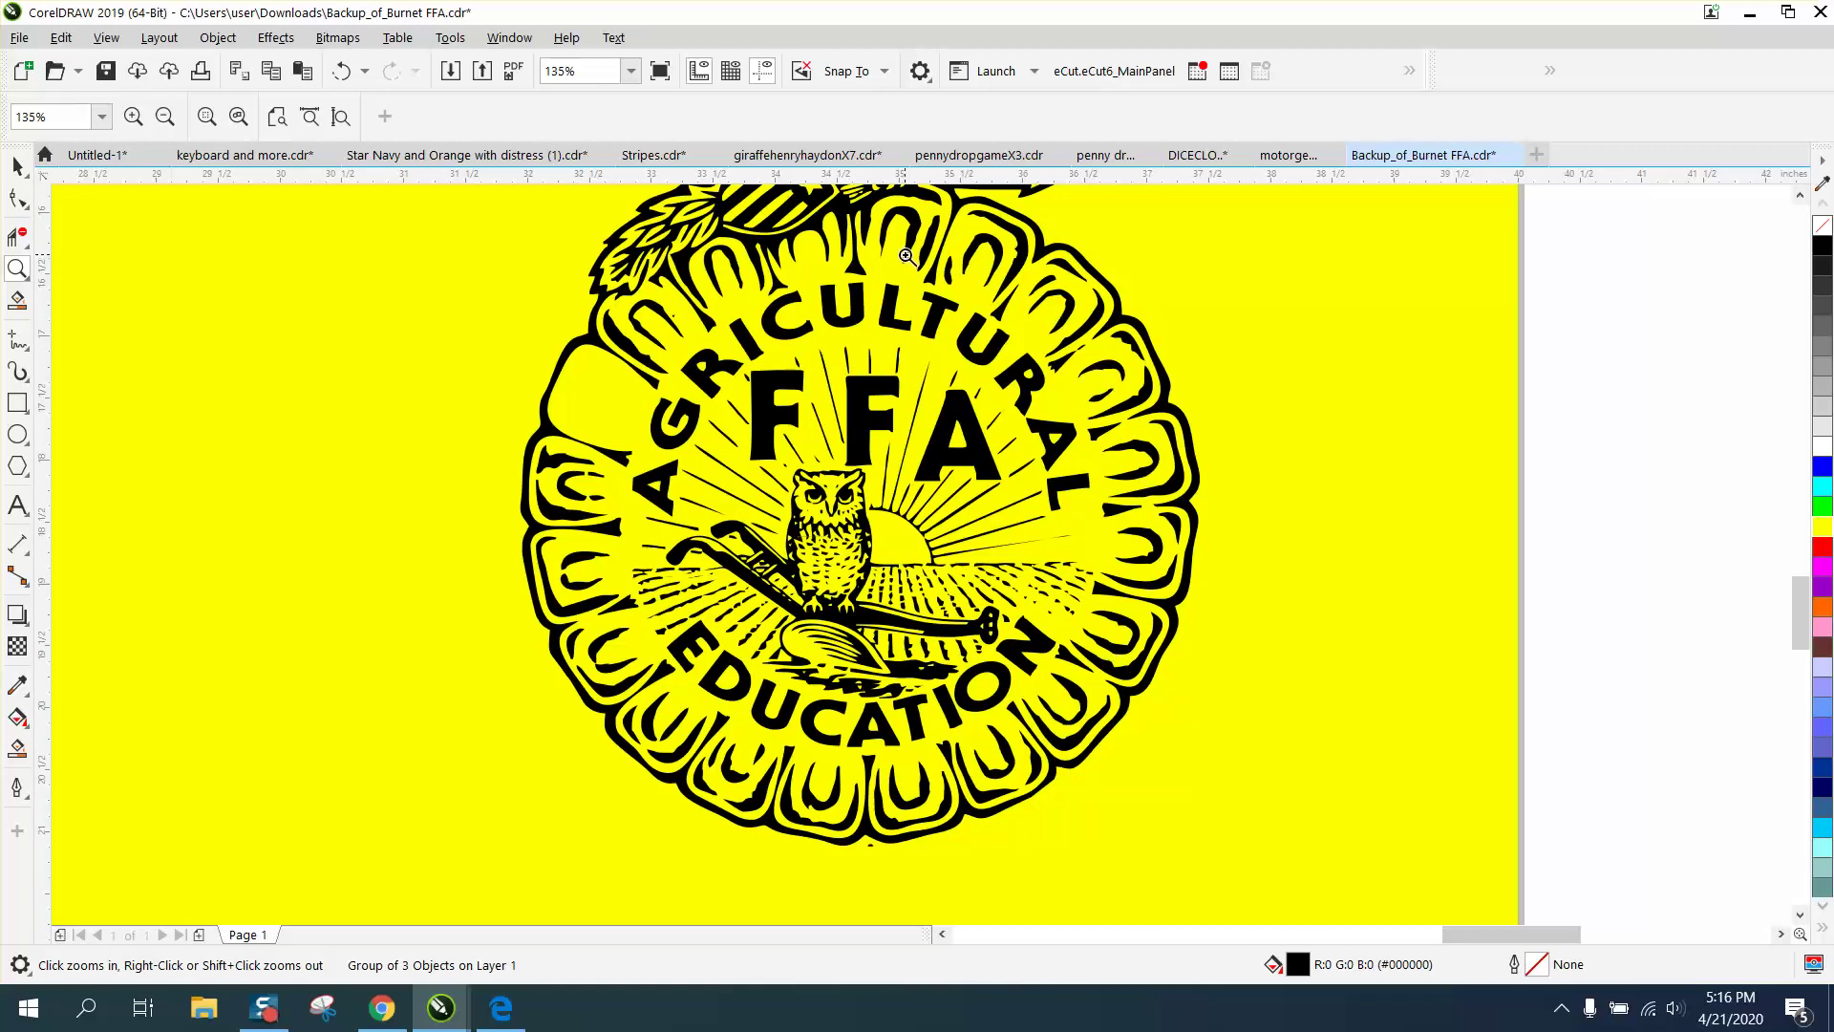
Nudge two petal-interior pieces 6 inches right off the page, restoring the accidentally moved ring and eagle
left_click(16, 171)
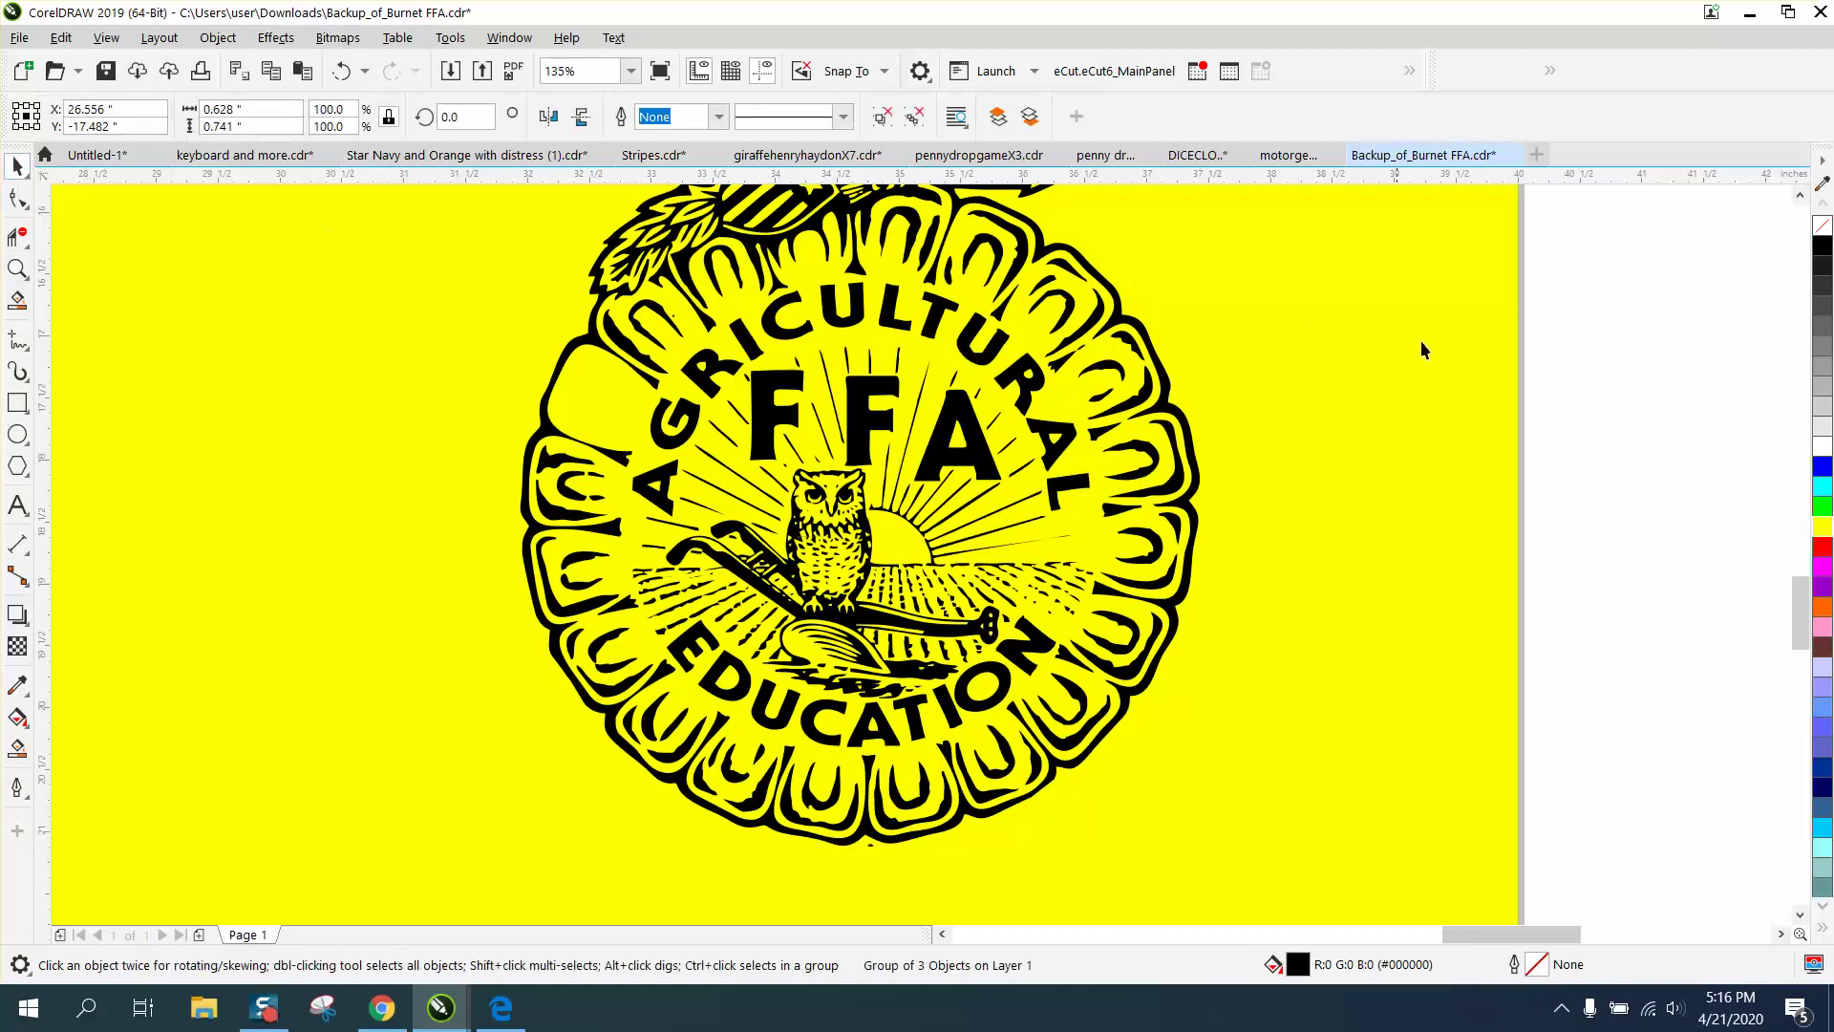
left_click(1390, 364)
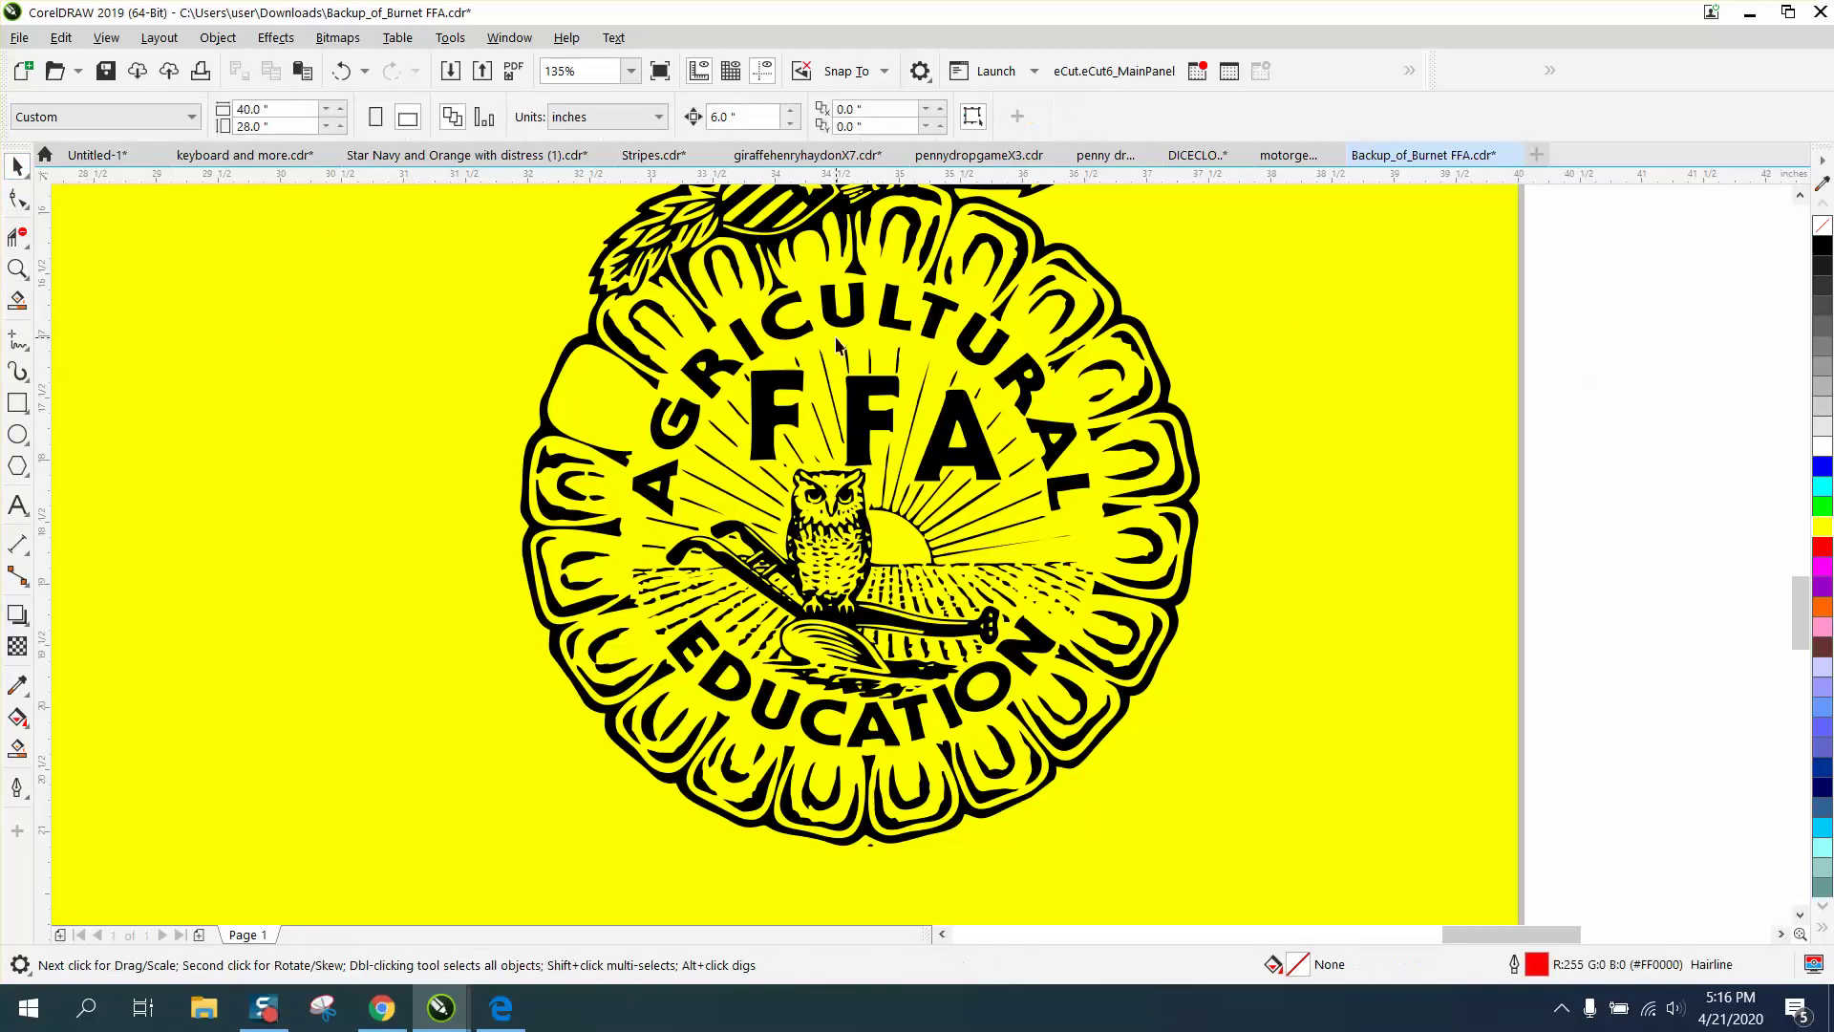
left_click(908, 256)
key("Right")
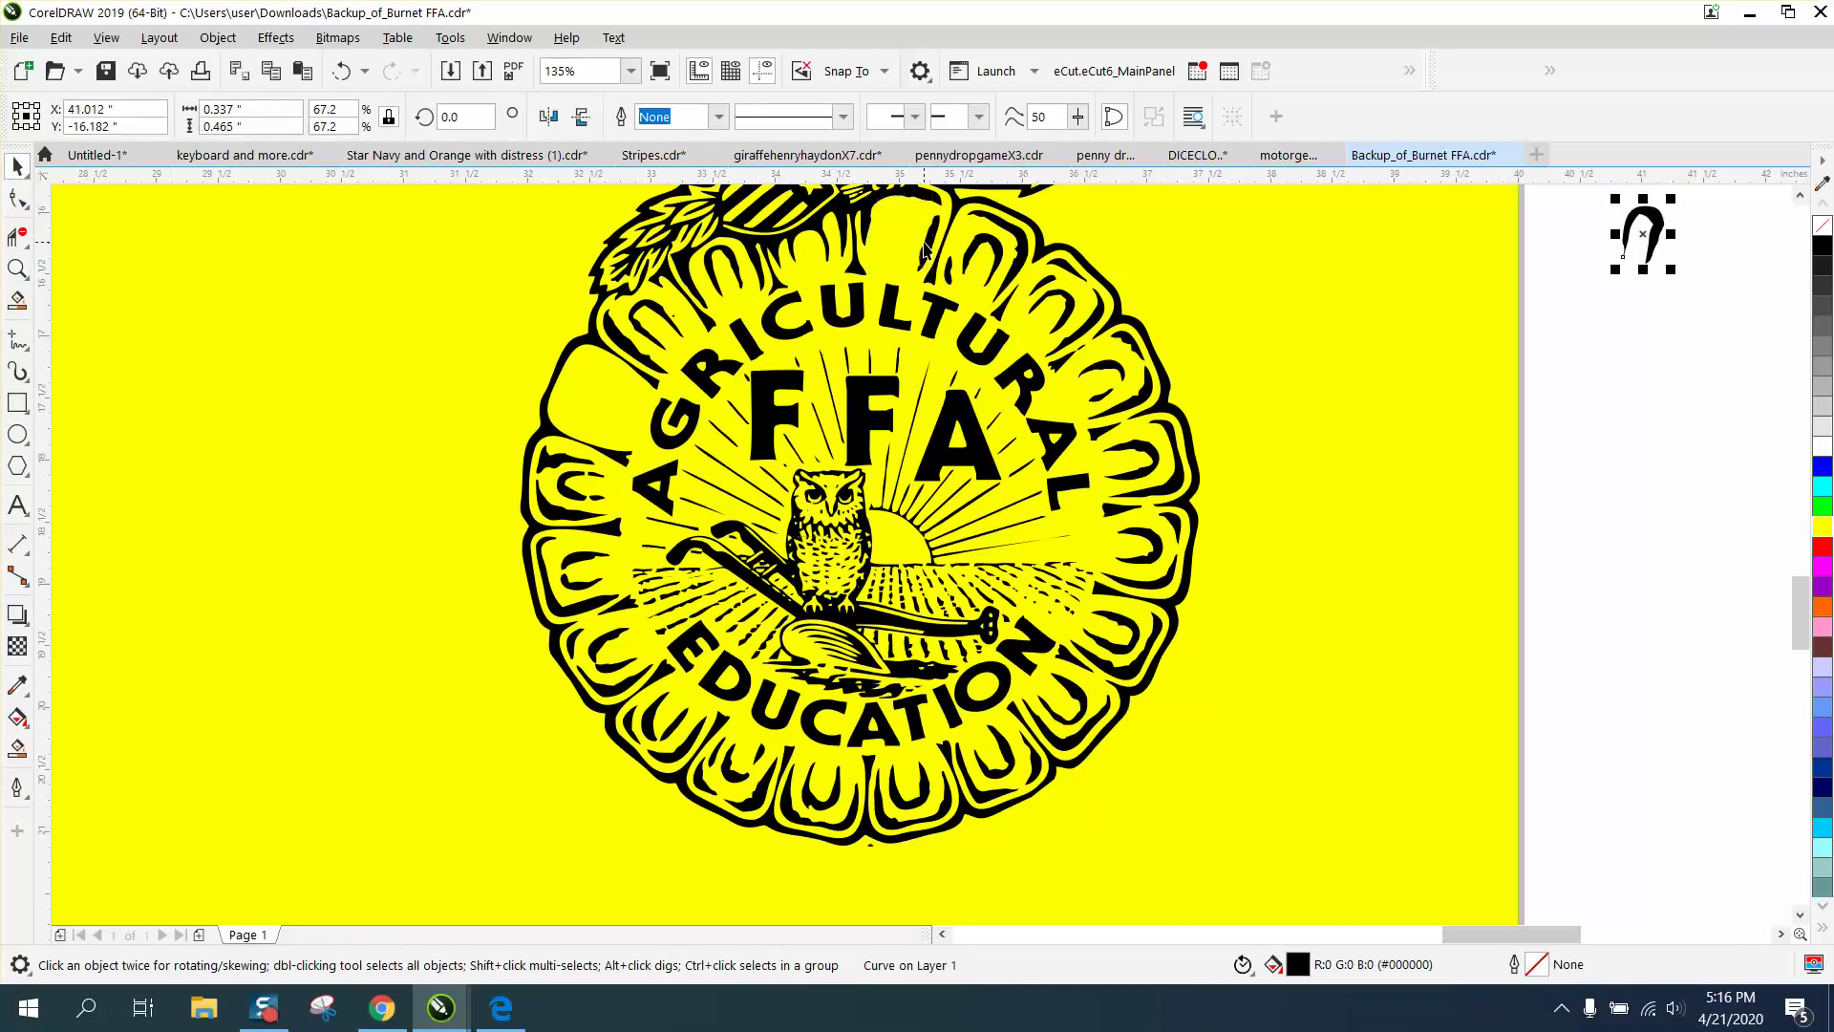
left_click(919, 244)
key("Right")
left_click(945, 218)
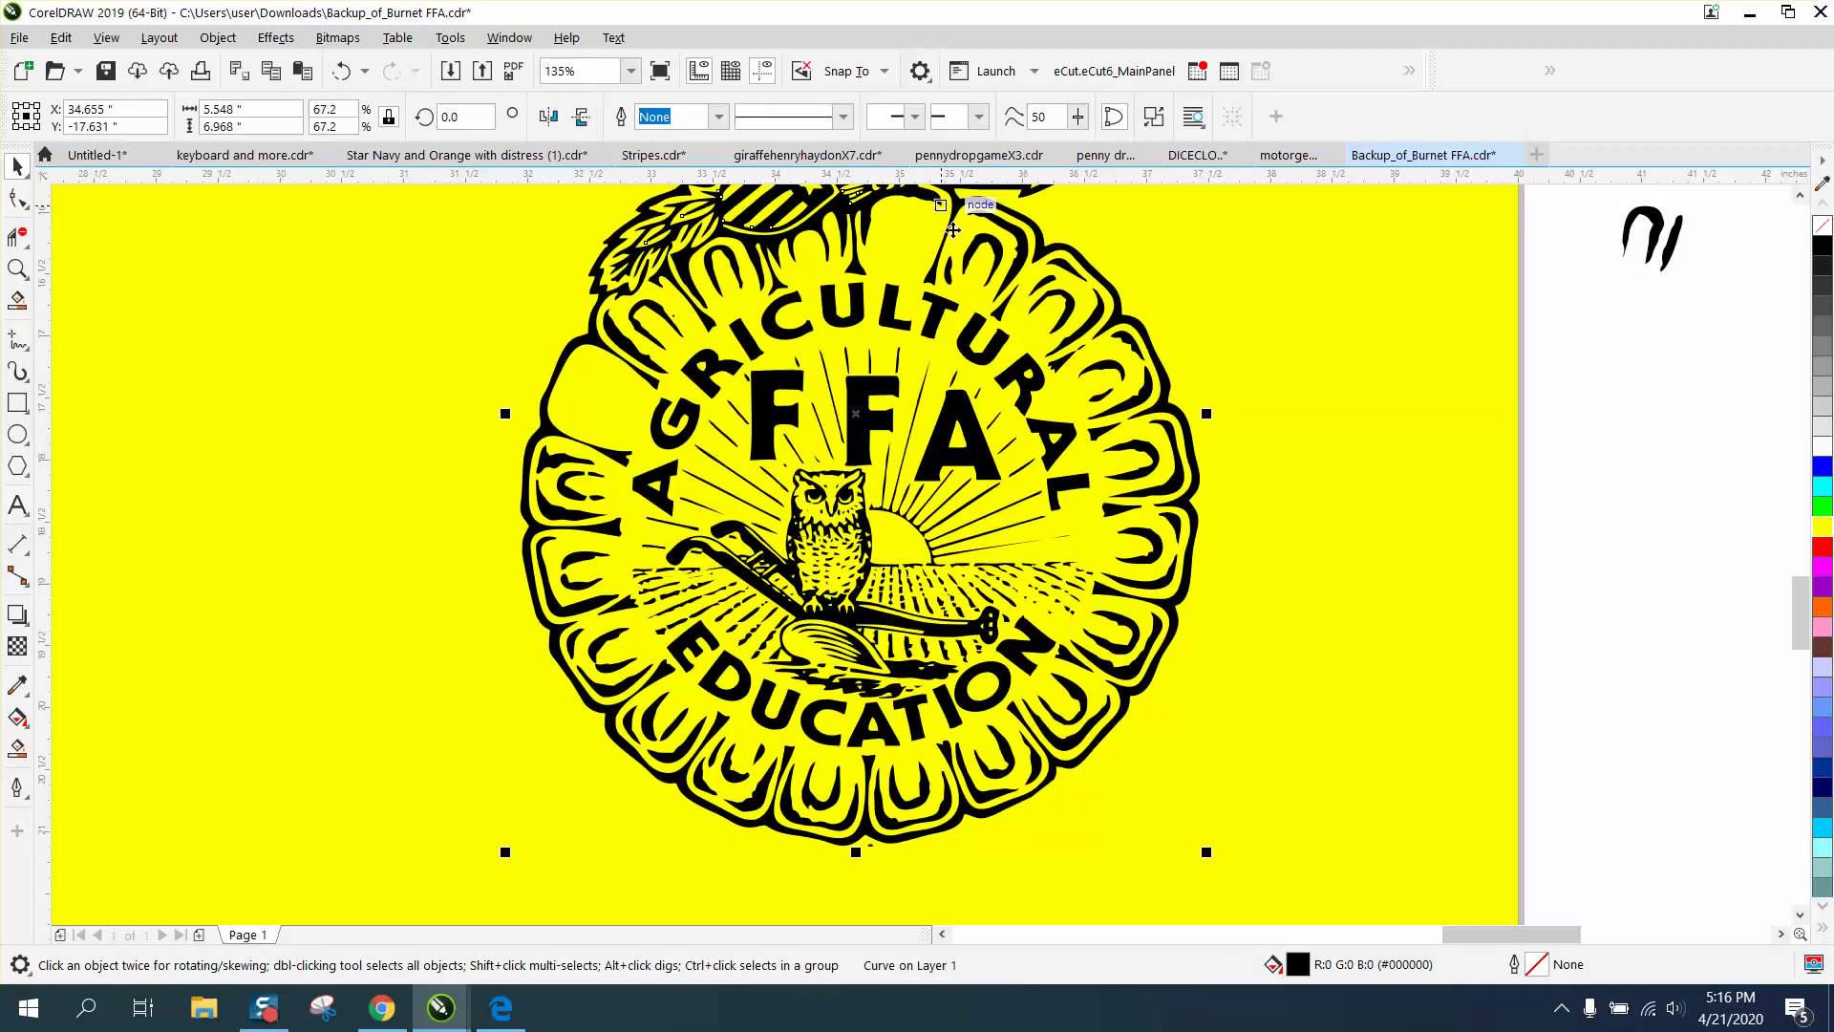
scroll(1047, 340, "down", 3)
key("Right")
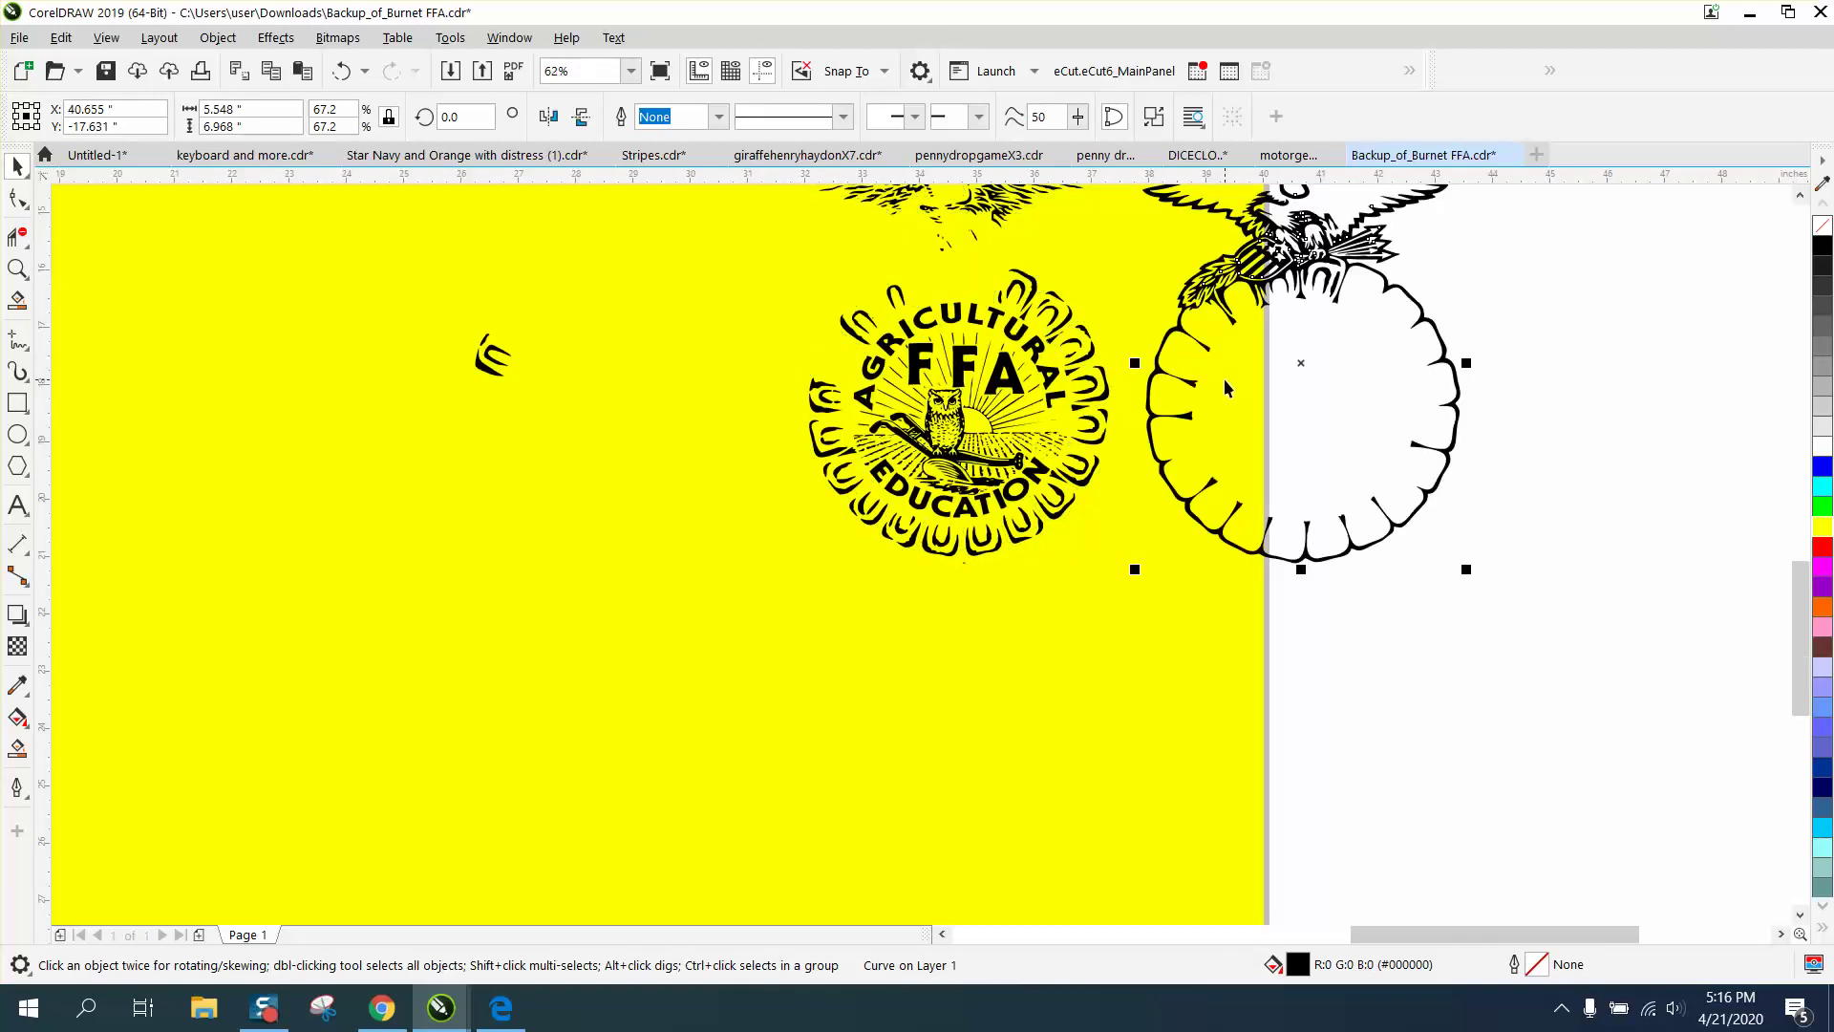
key("Left")
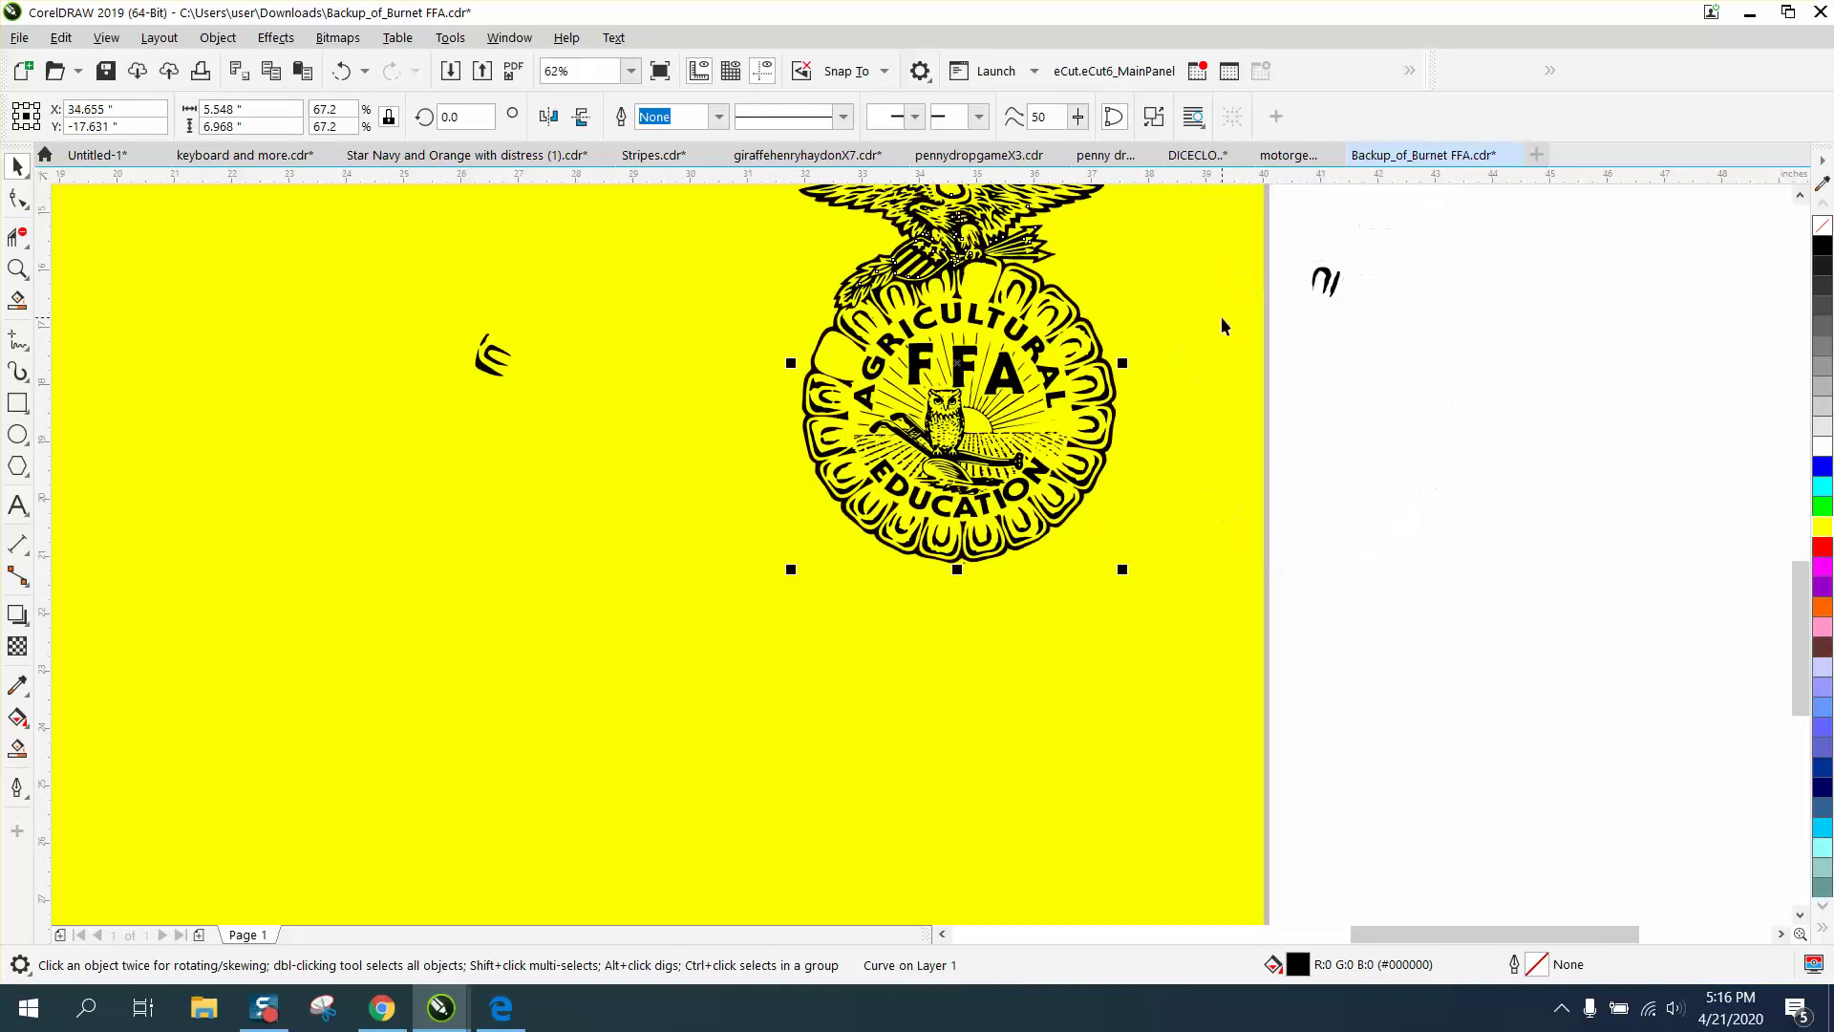
left_click(1198, 359)
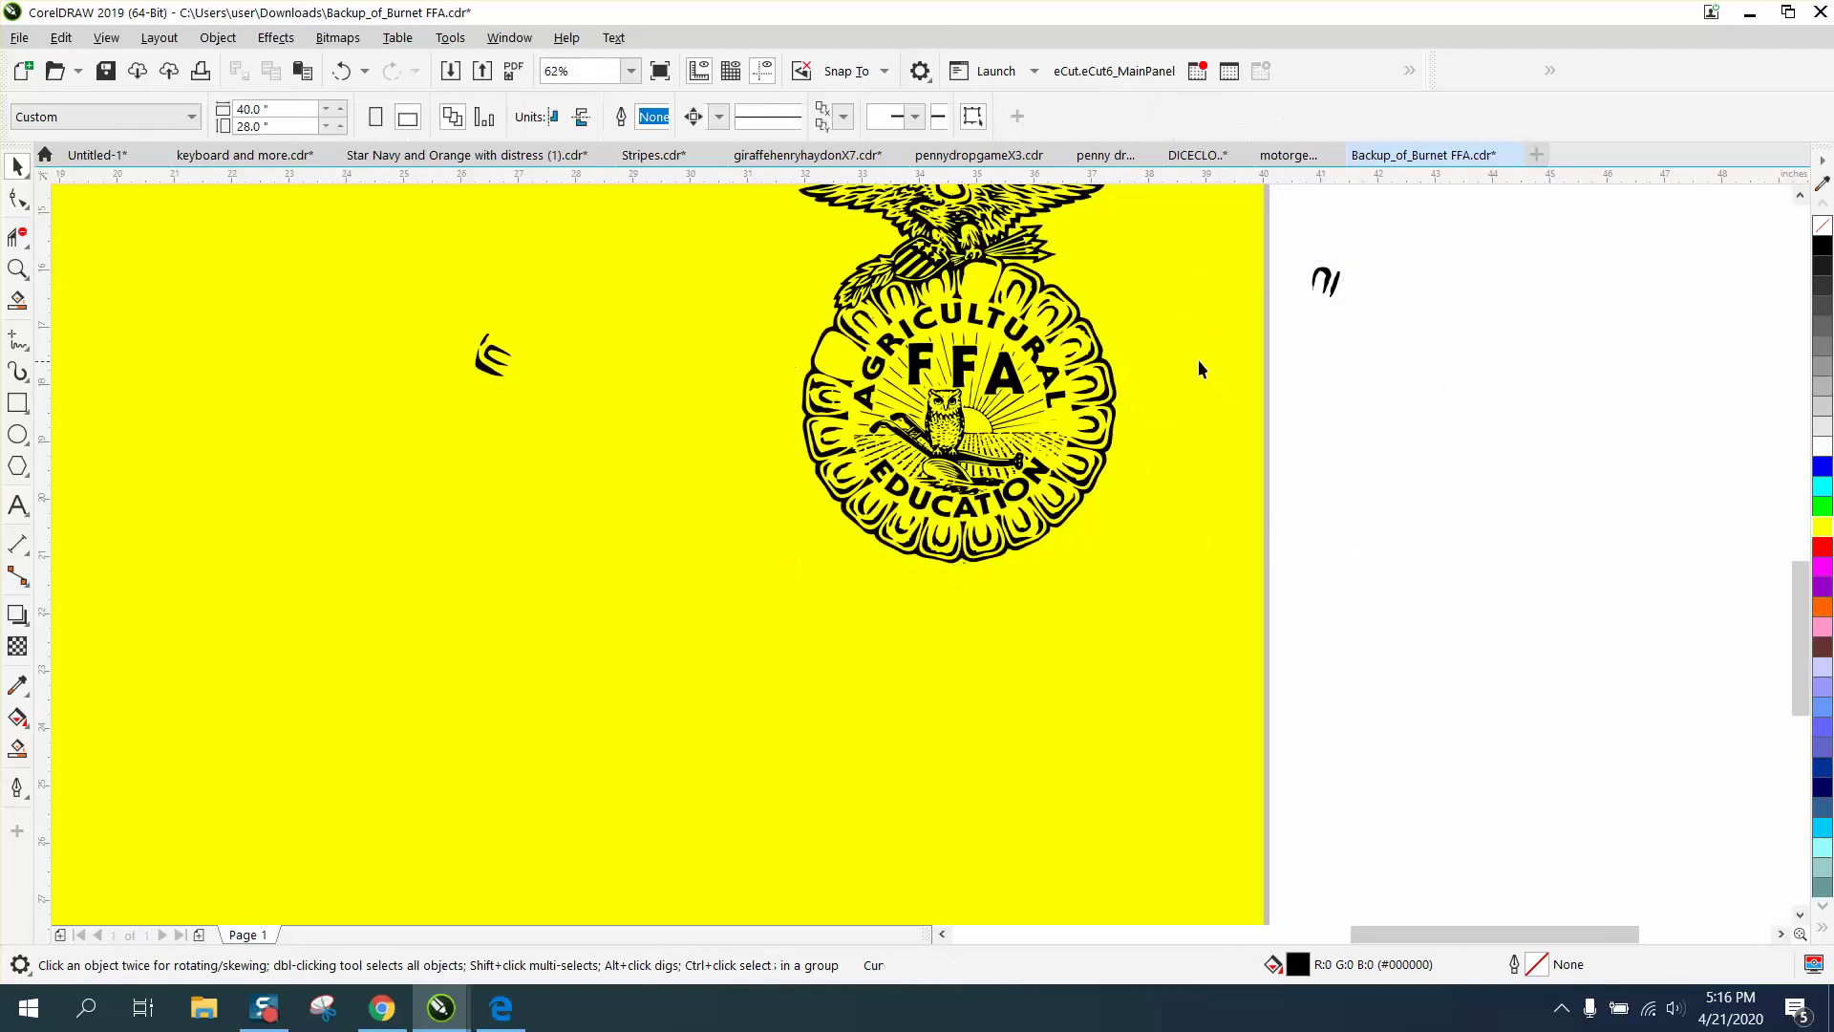
Nudge three more small petal curves 6 inches right off the page
left_click(1032, 290)
key("Right")
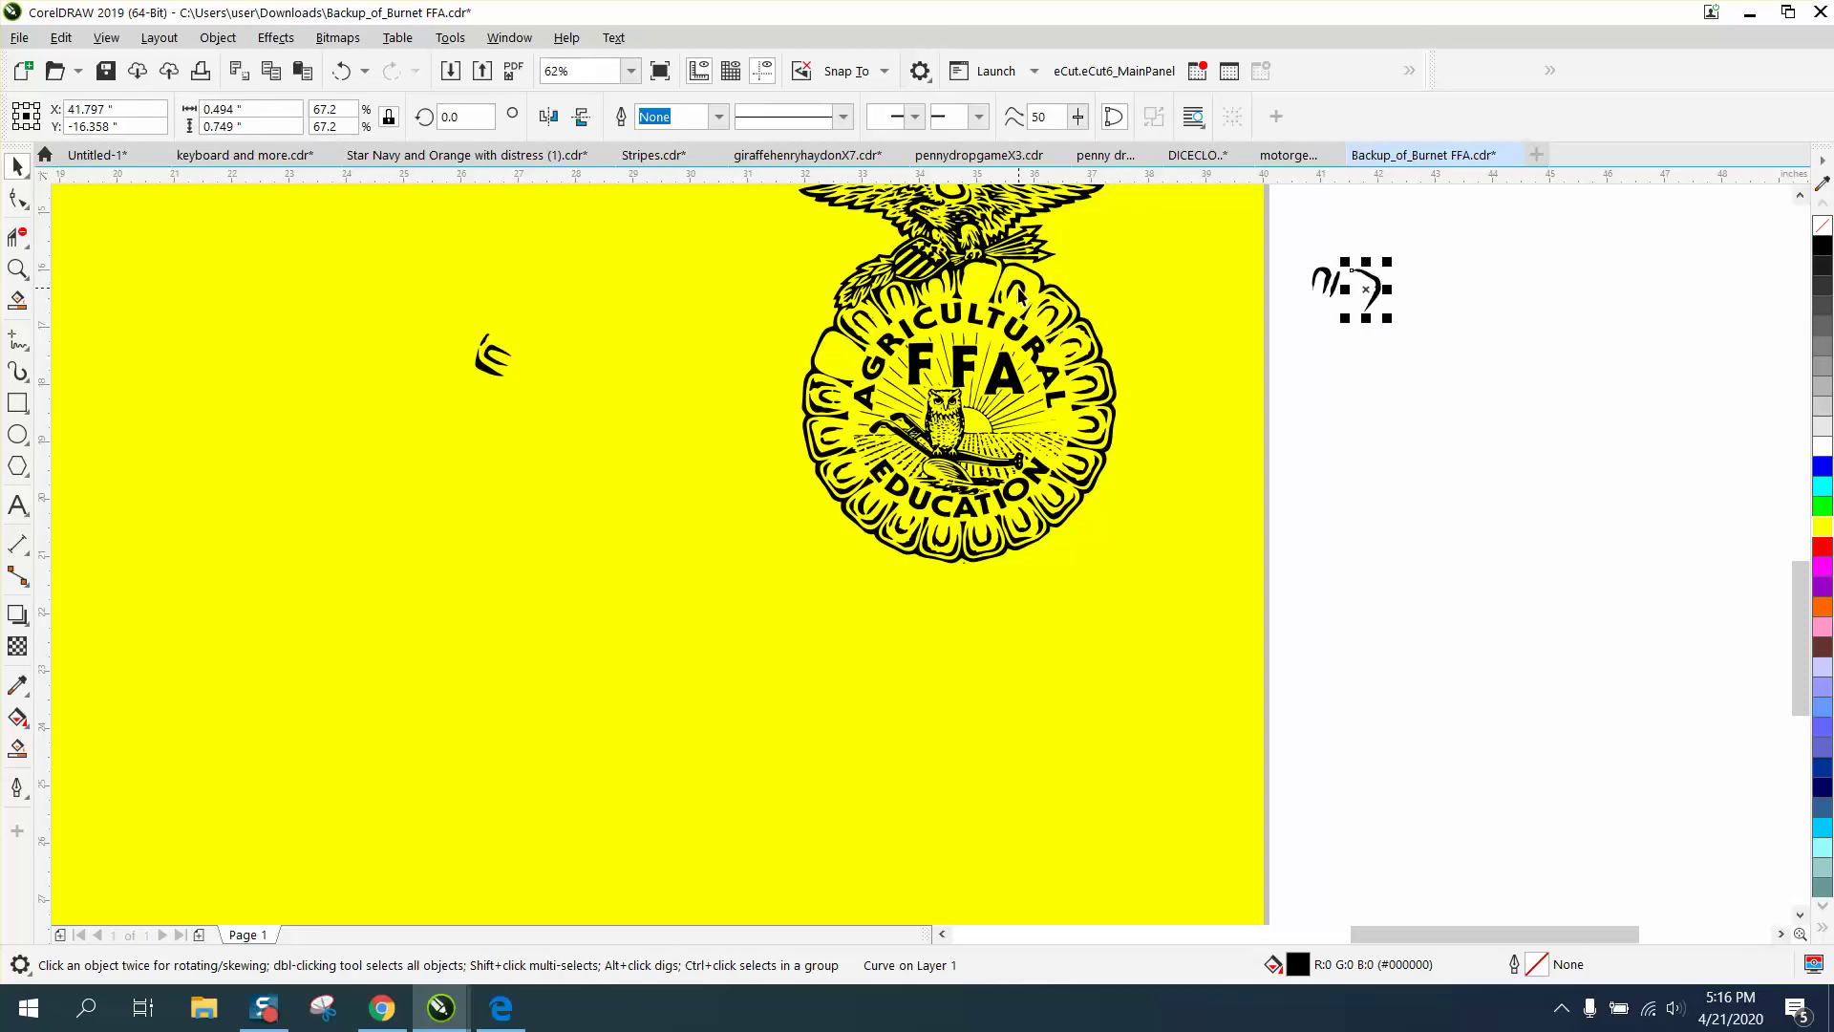
left_click(1019, 292)
key("Right")
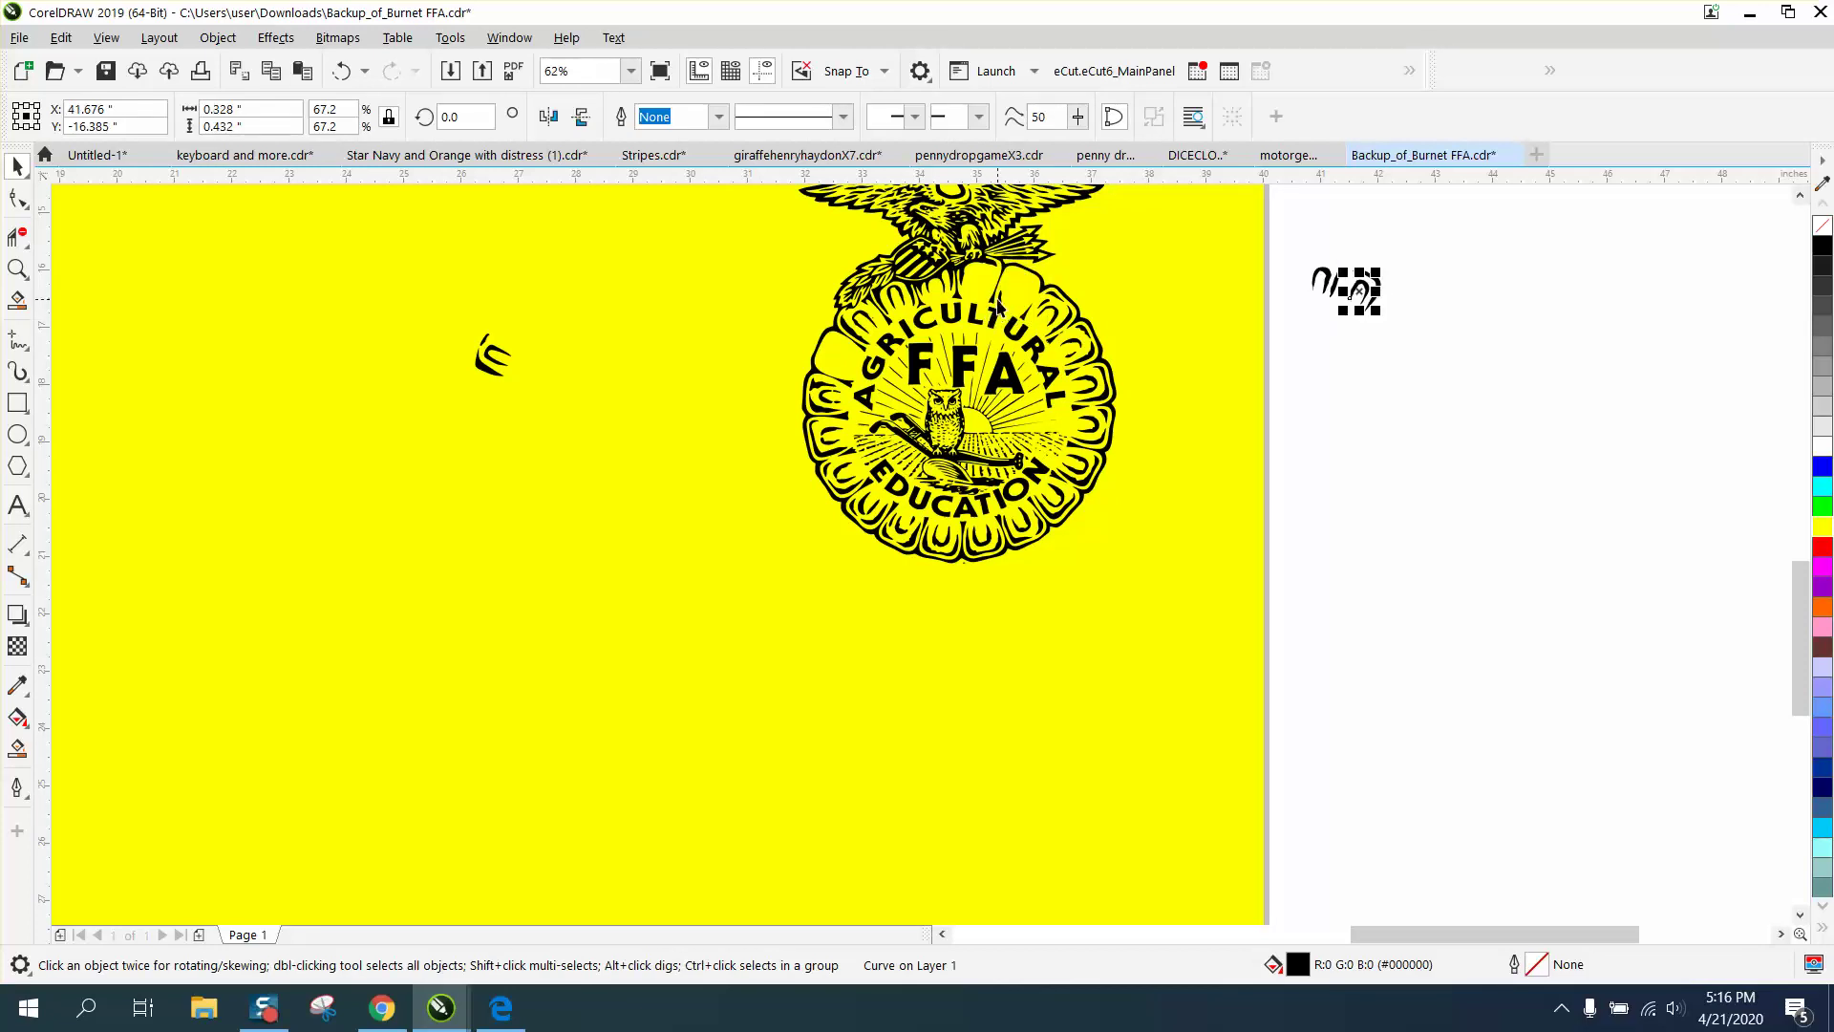
left_click(1001, 298)
key("Right")
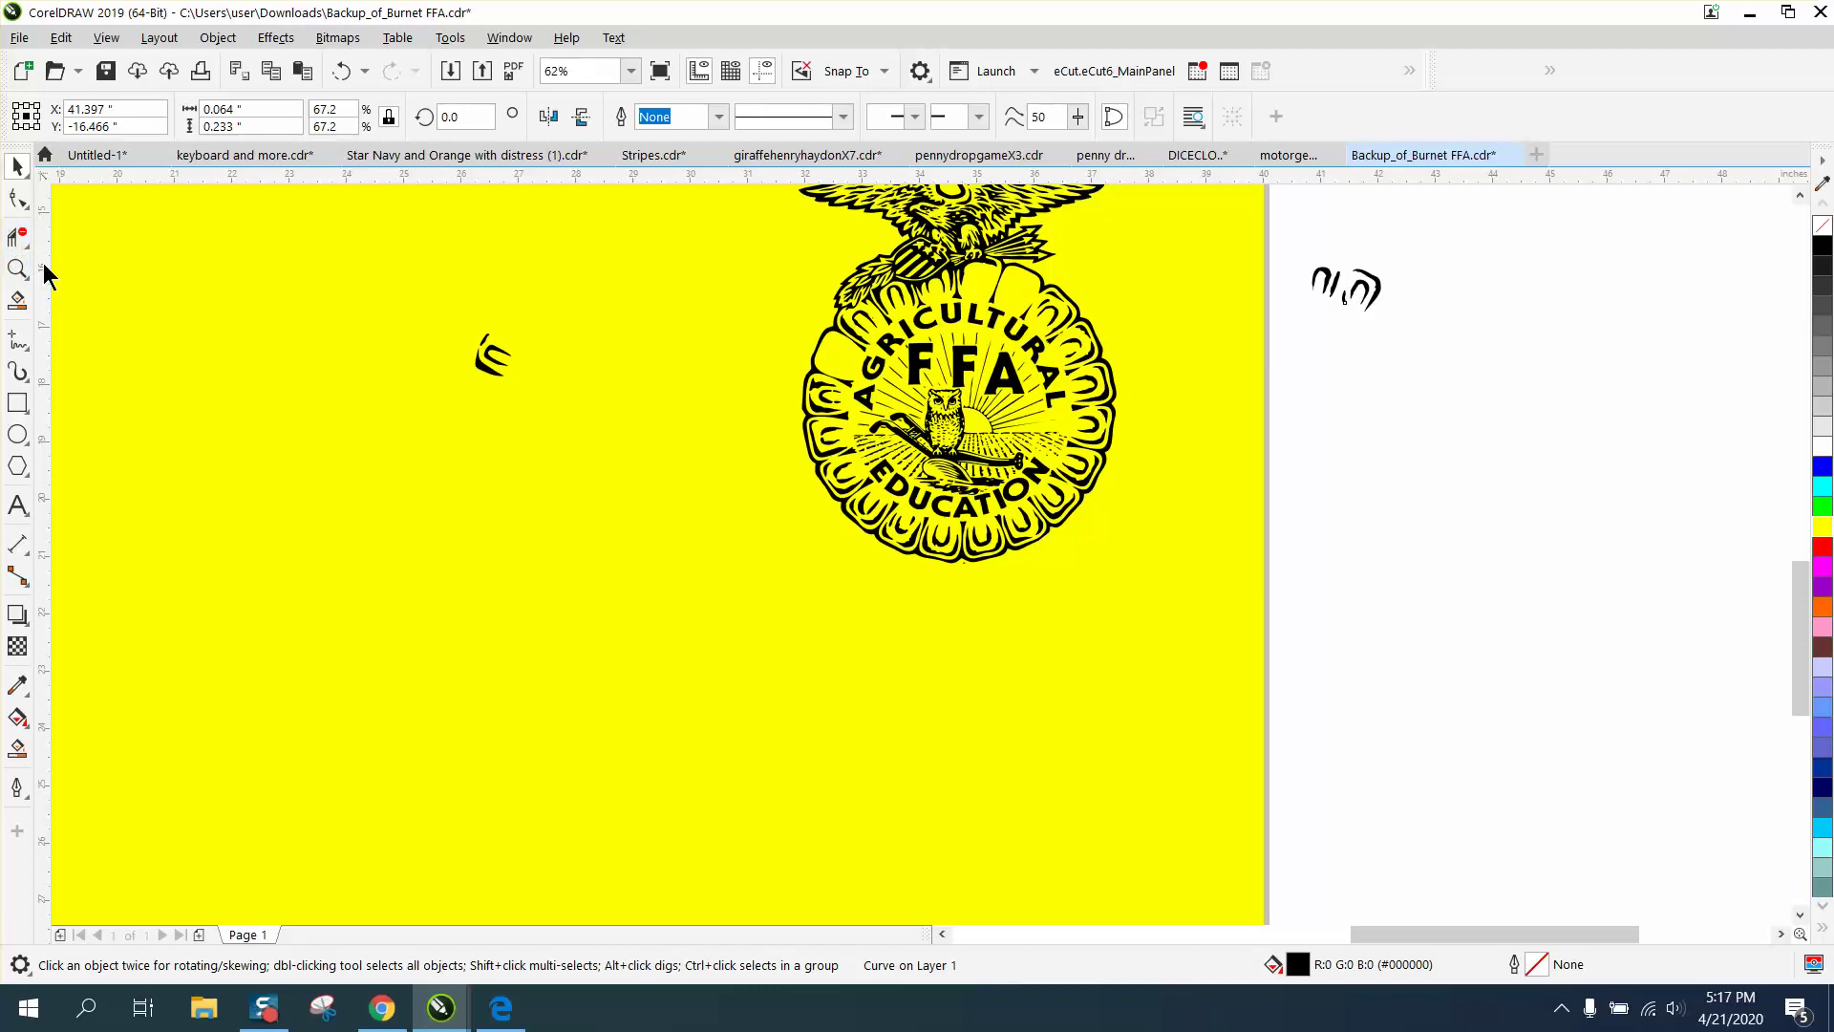
Magnify the emblem's upper right to 195% and shift two more small fragments out of the emblem
left_click(17, 270)
left_click_drag(848, 279, 1347, 532)
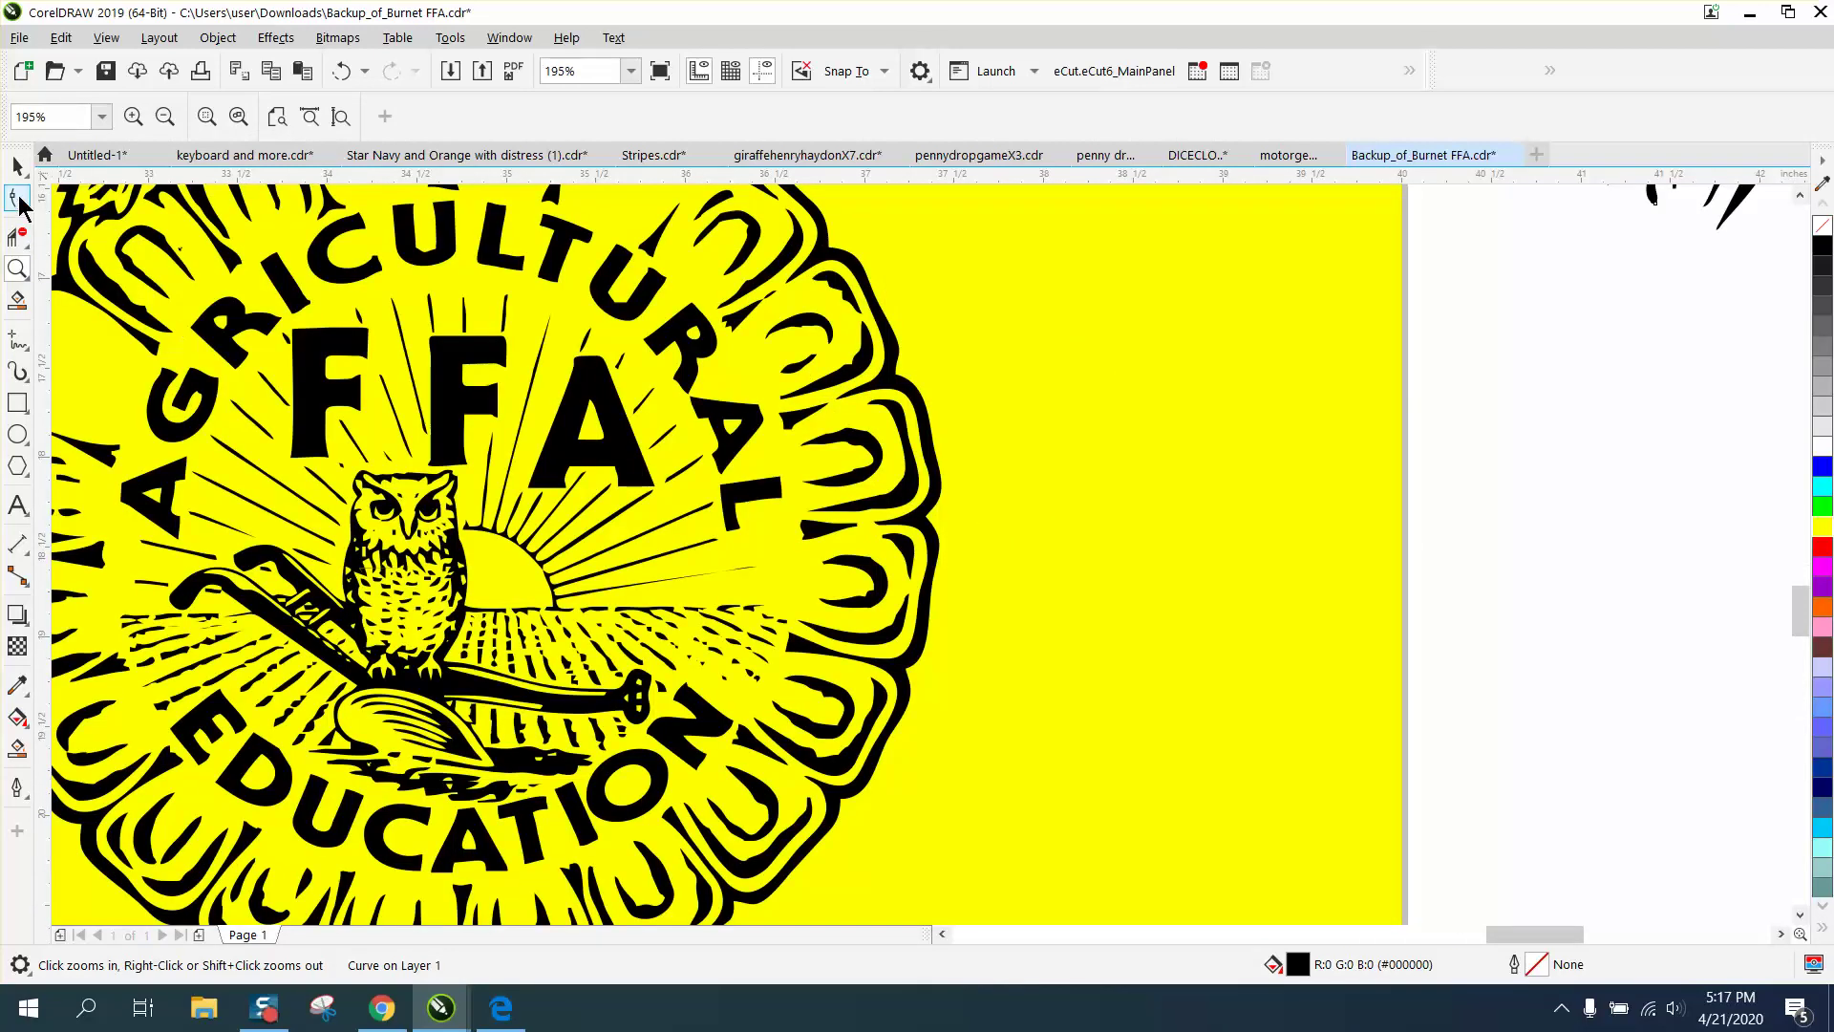
left_click(18, 200)
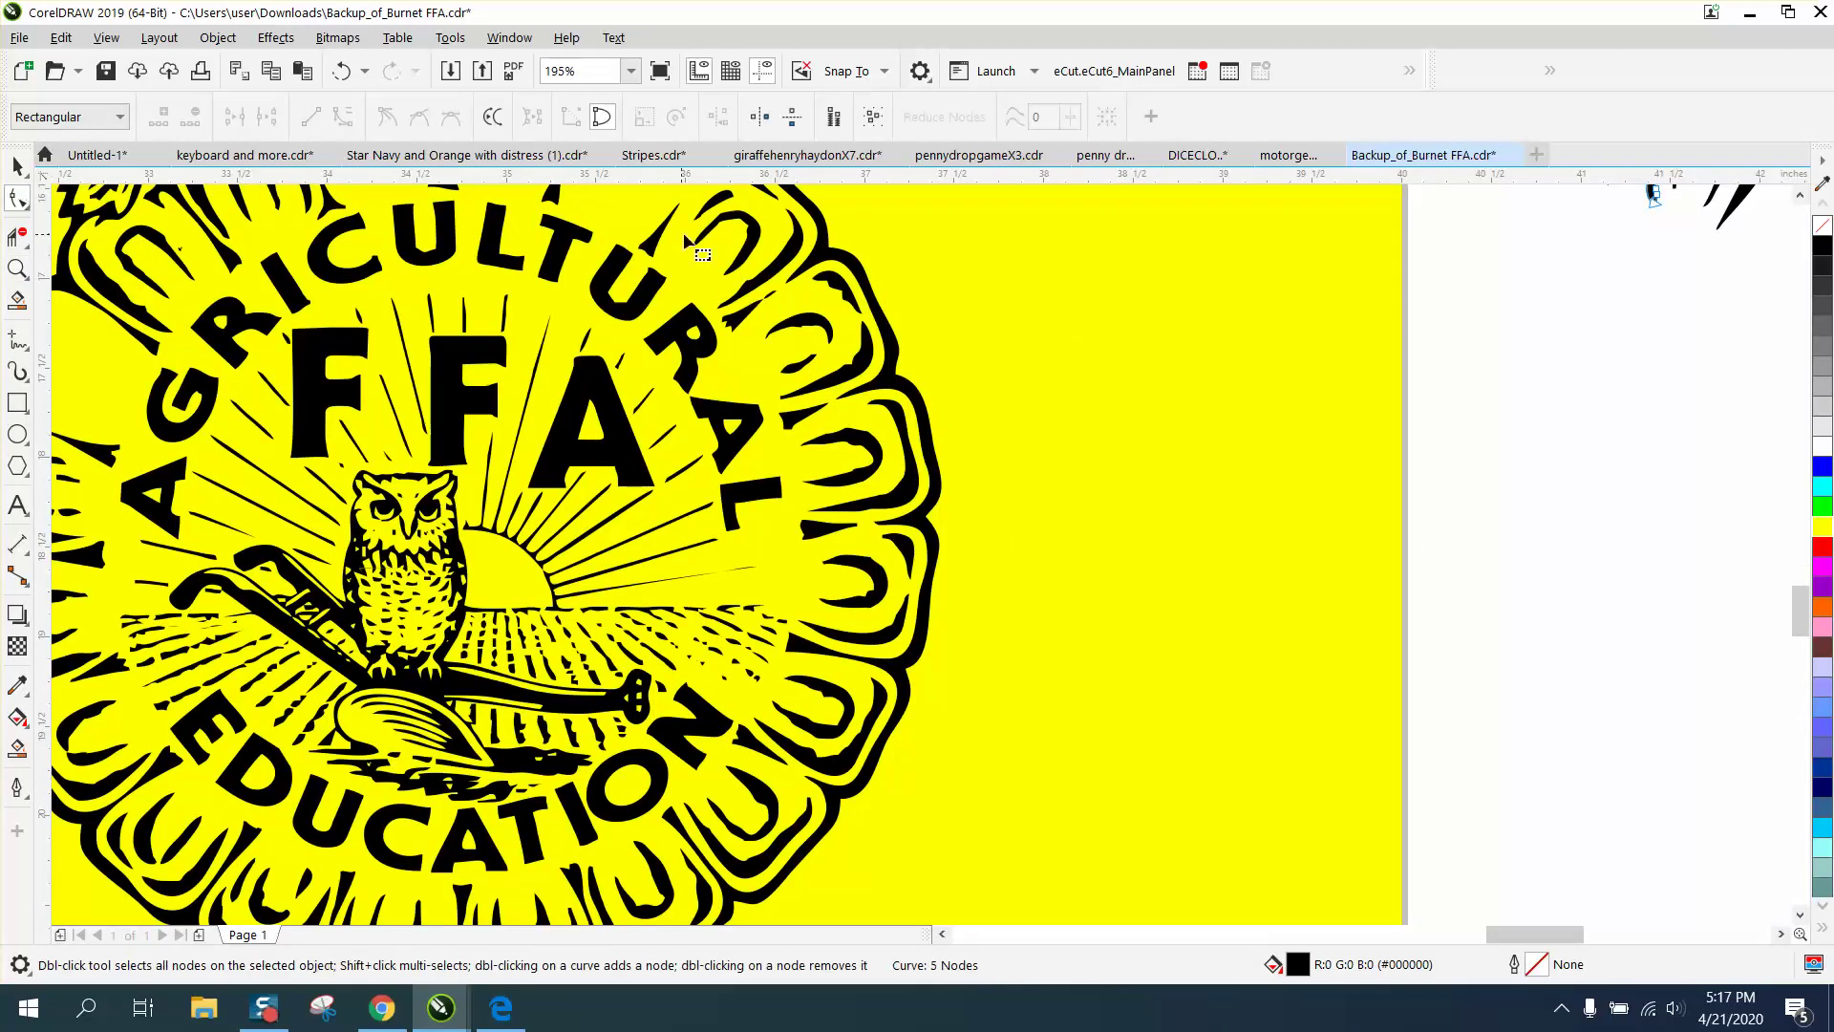
left_click(718, 208)
left_click(17, 166)
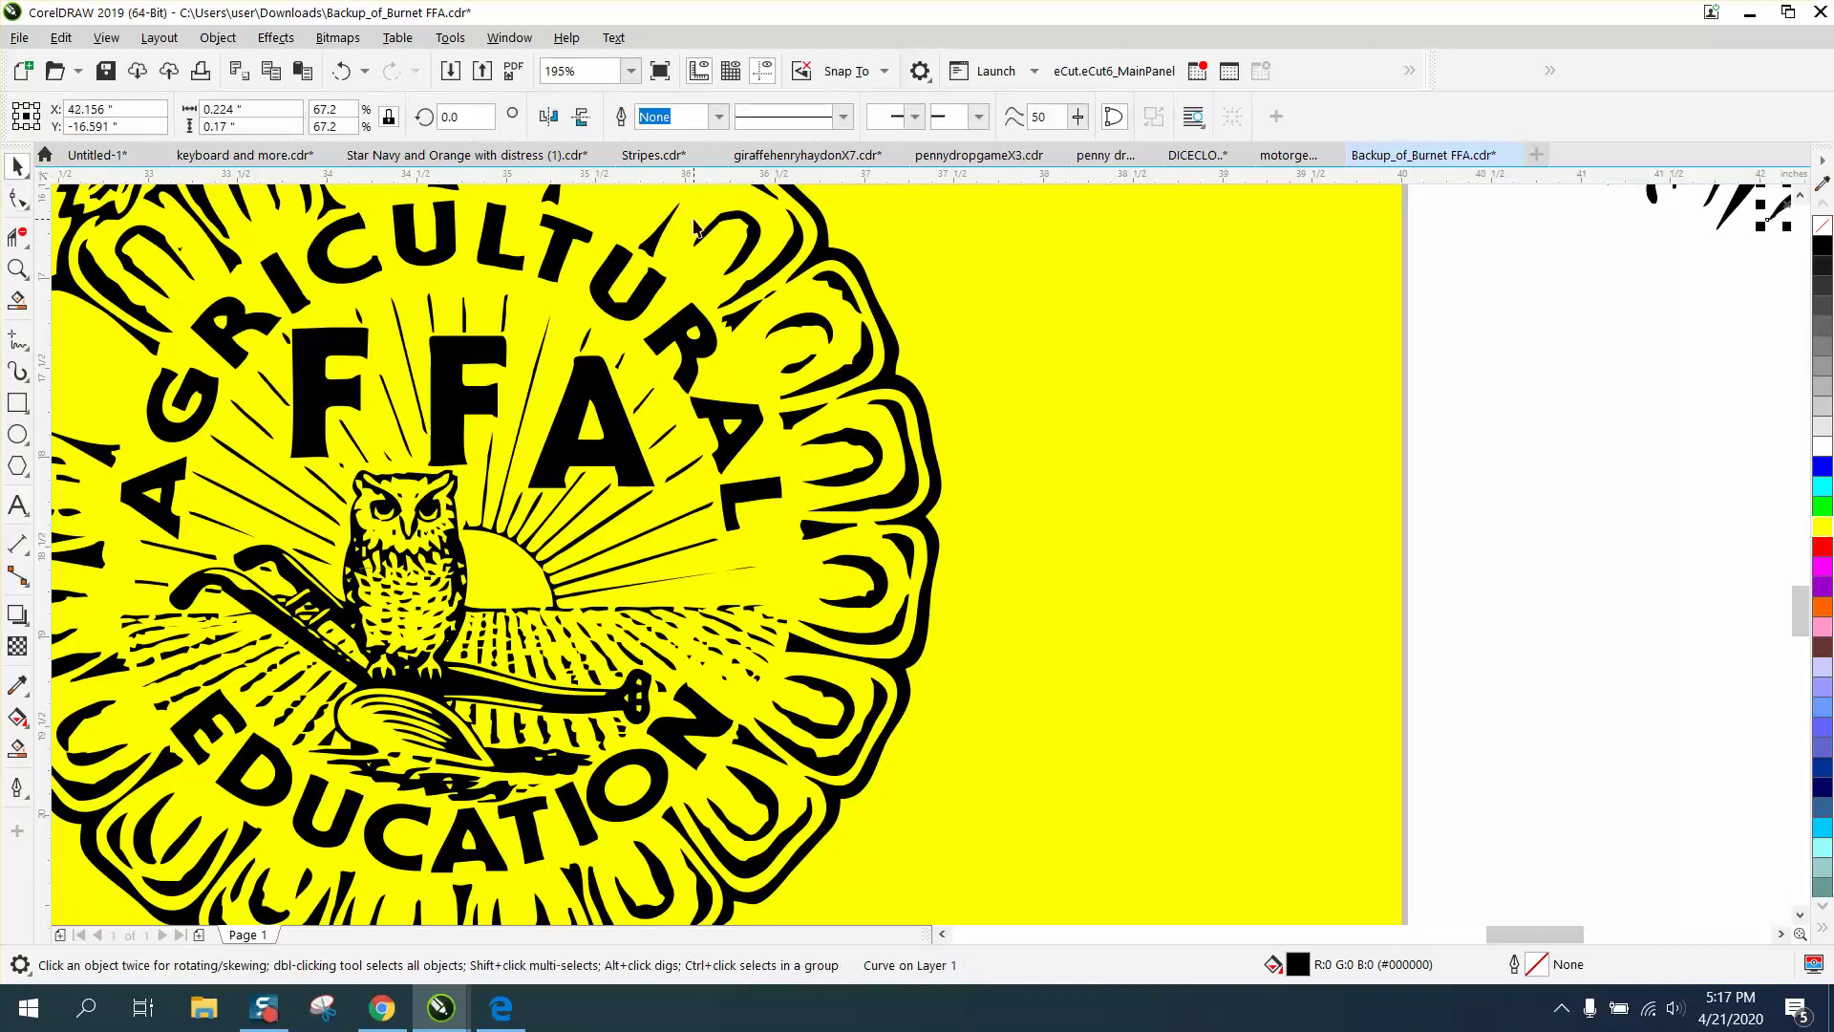
key("ctrl+z")
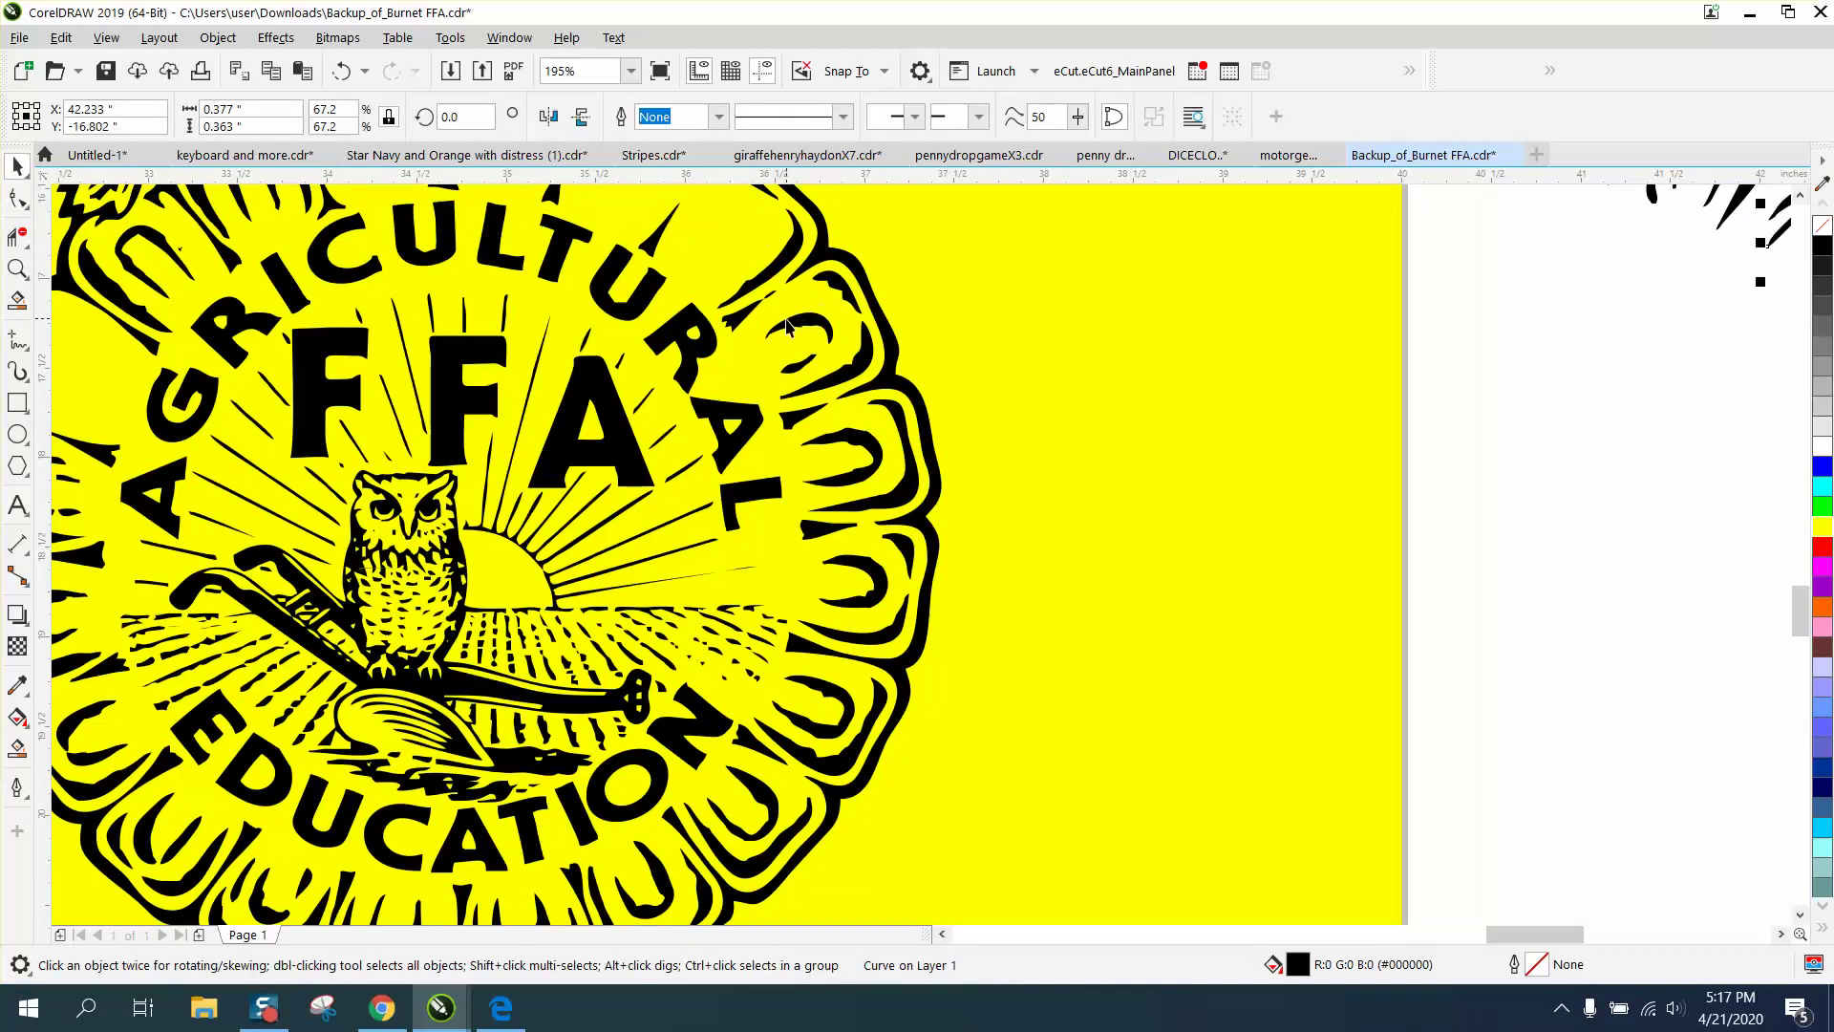
key("ctrl+z")
key("ctrl+z")
key("ctrl+z")
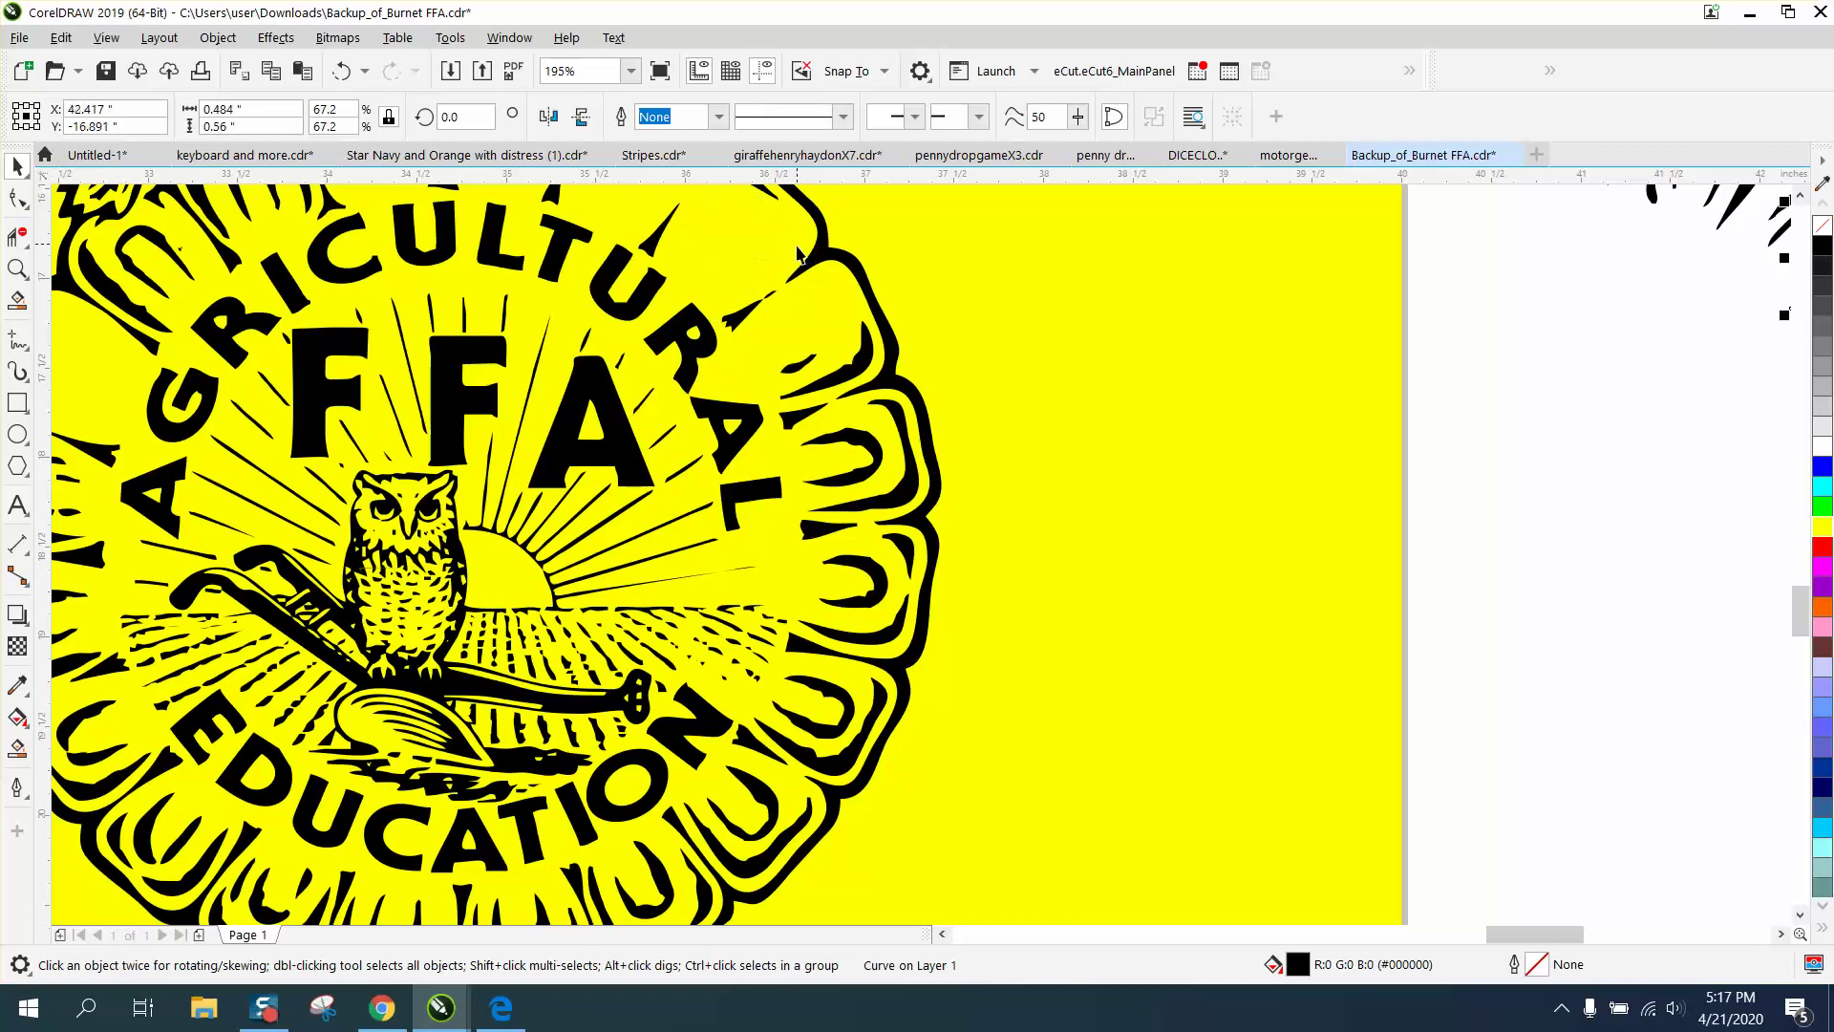
Undo a series of earlier piece moves on the seal
scroll(931, 337, "down", 2)
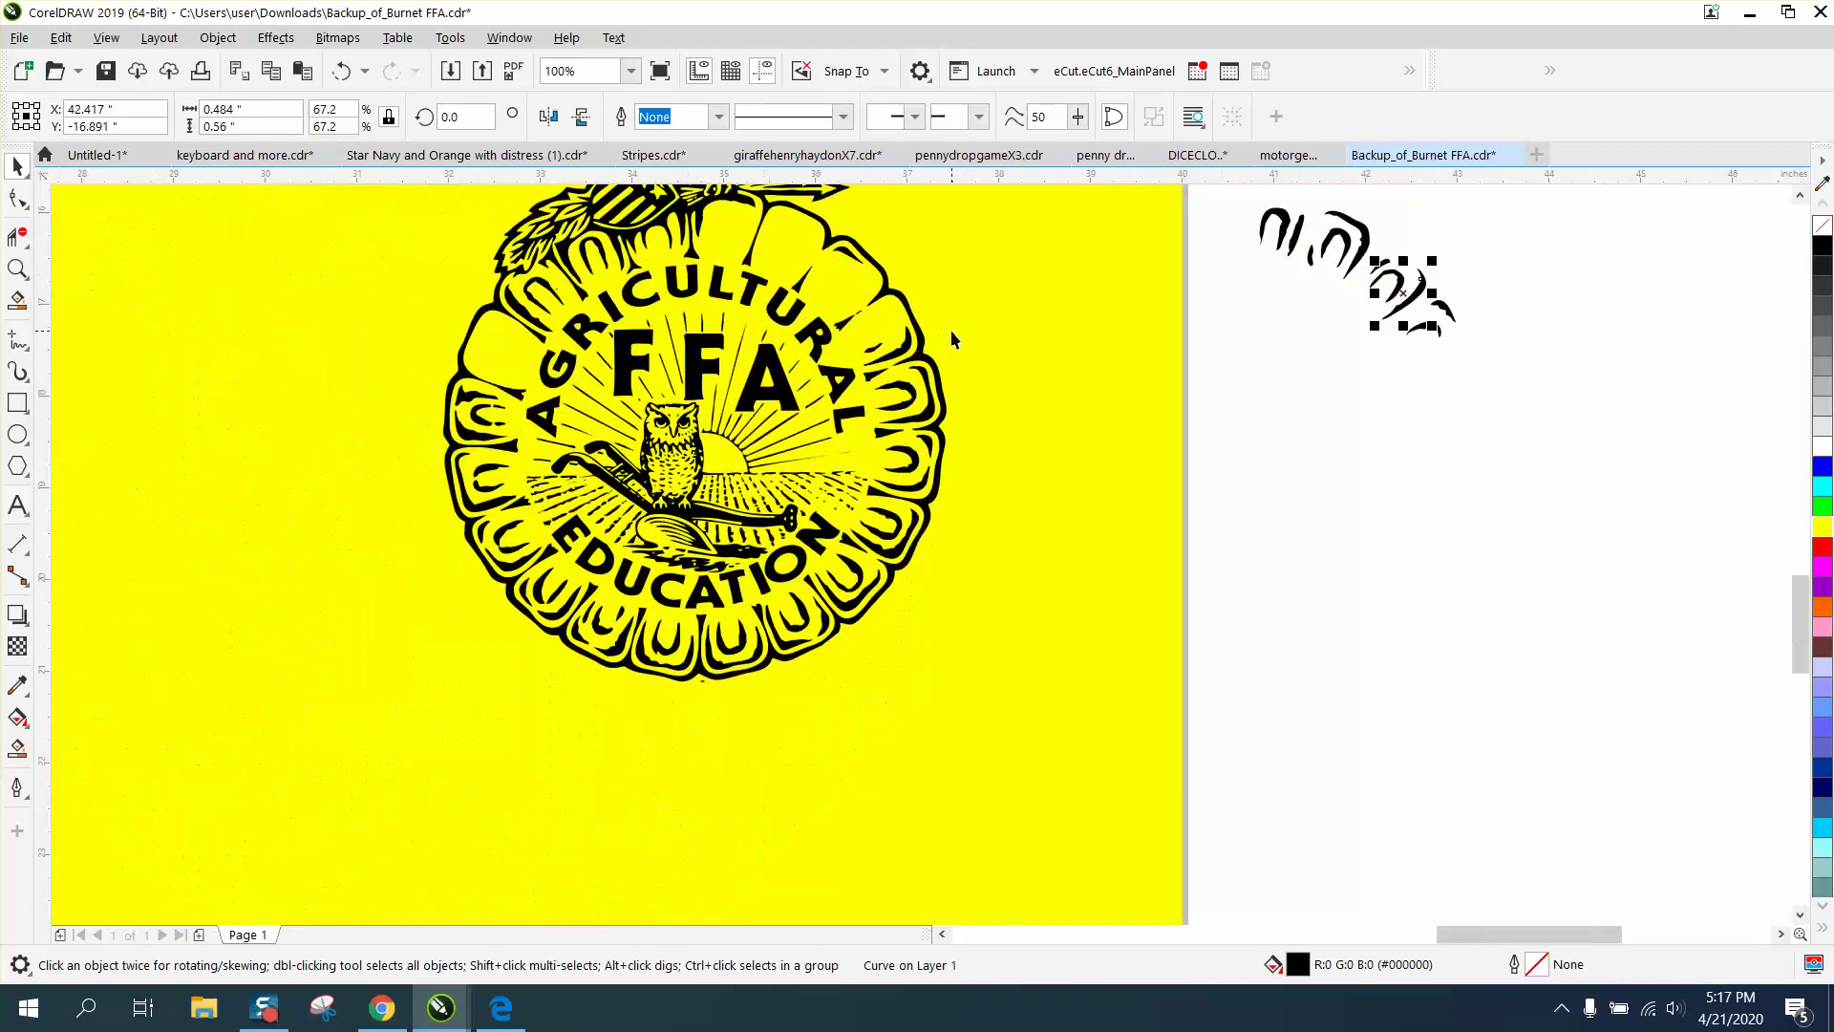
key("ctrl+z")
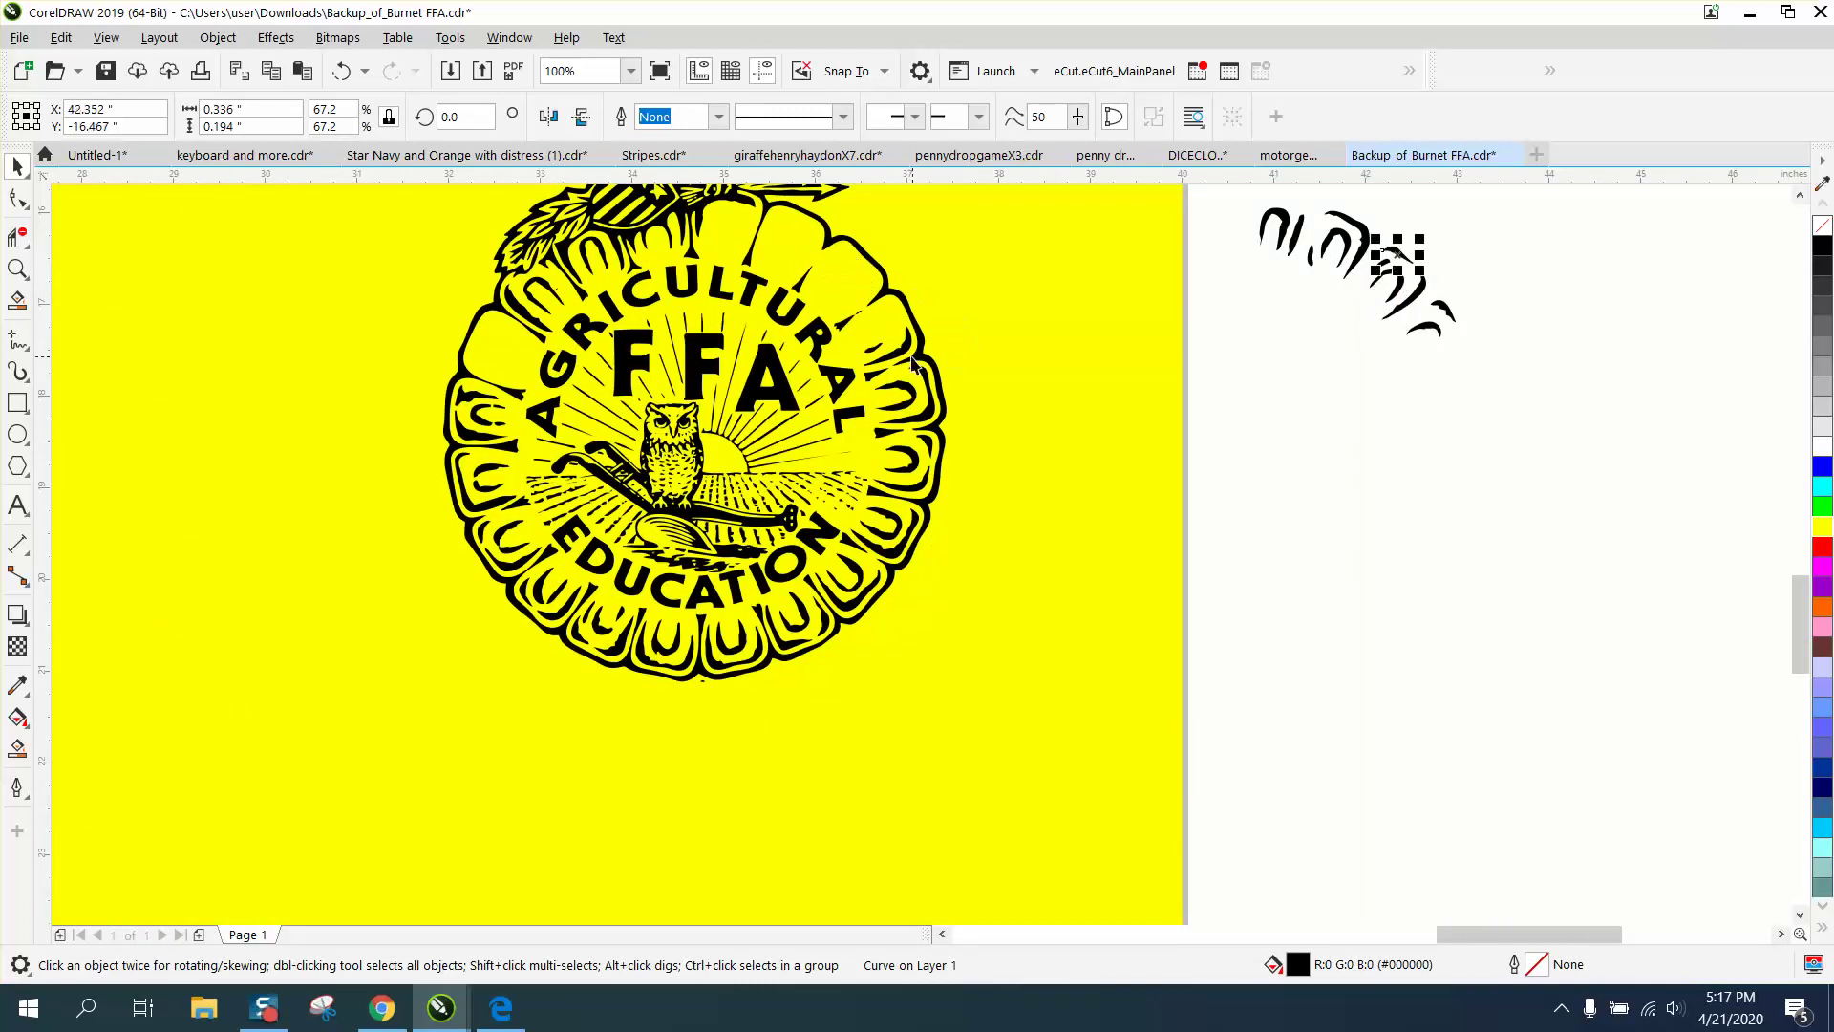
key("ctrl+z")
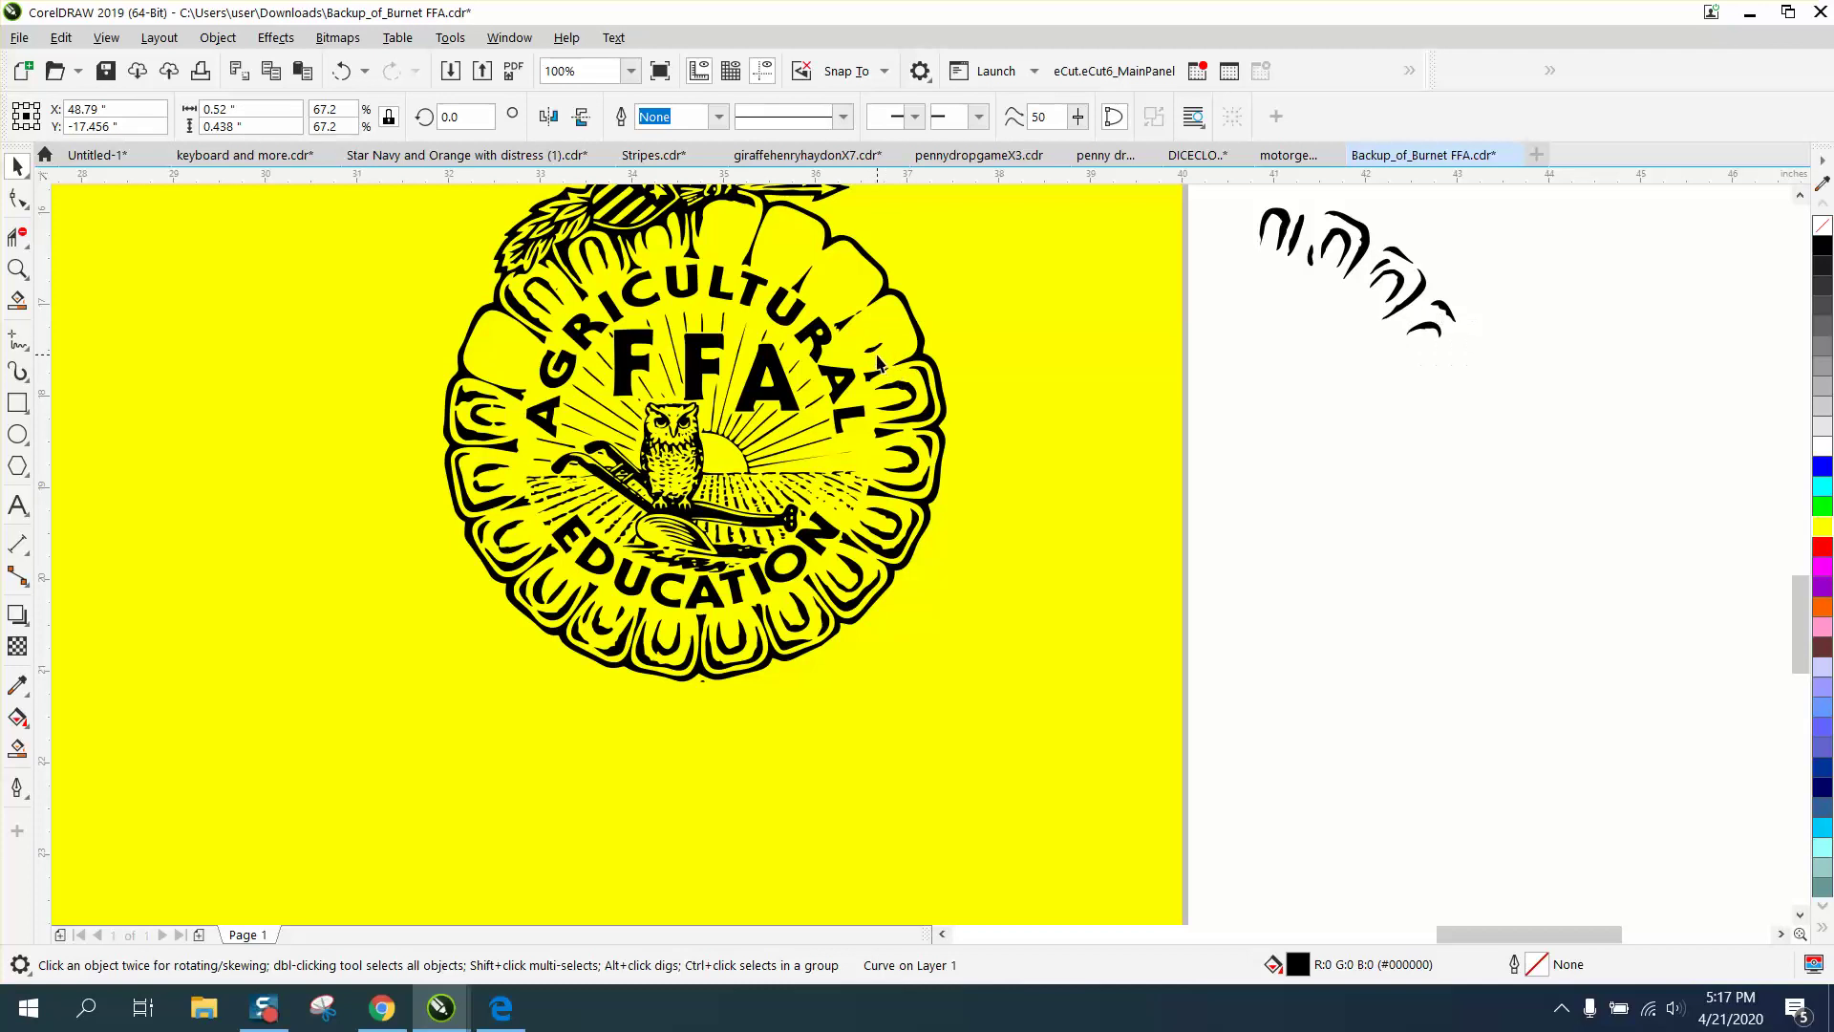
key("ctrl+z")
key("ctrl+z")
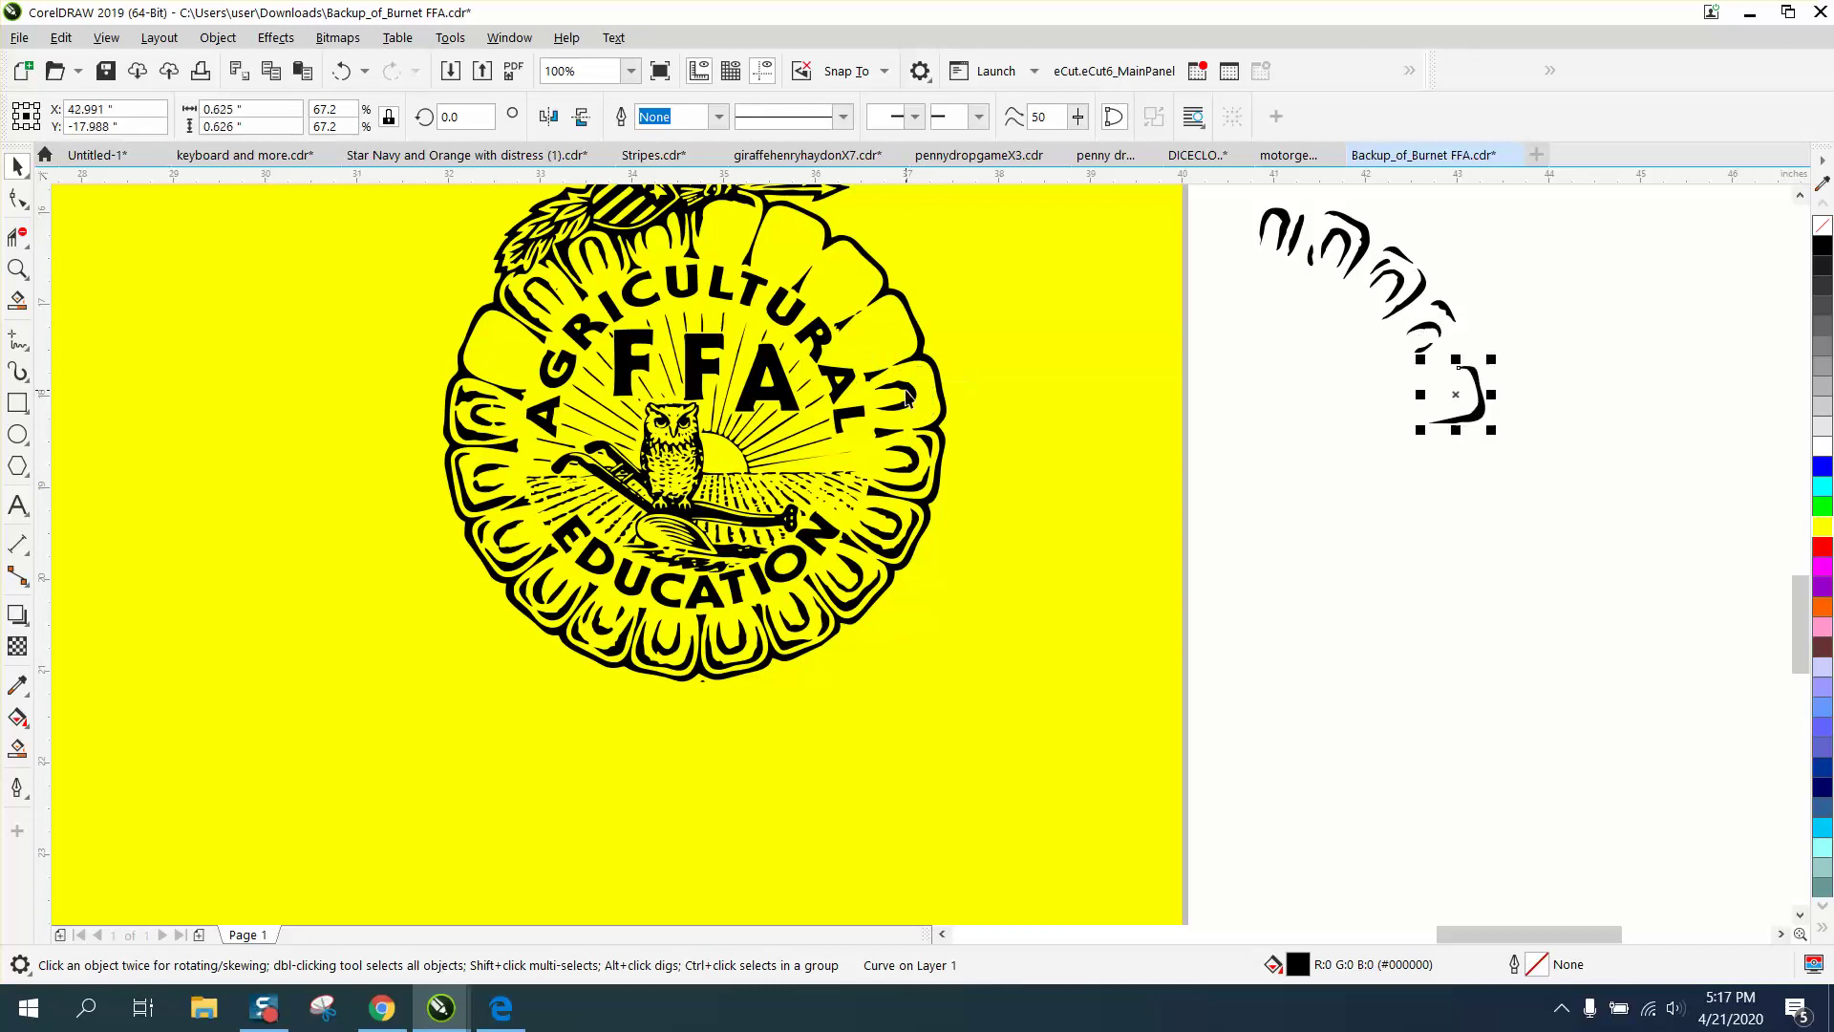
key("ctrl+z")
key("ctrl+z")
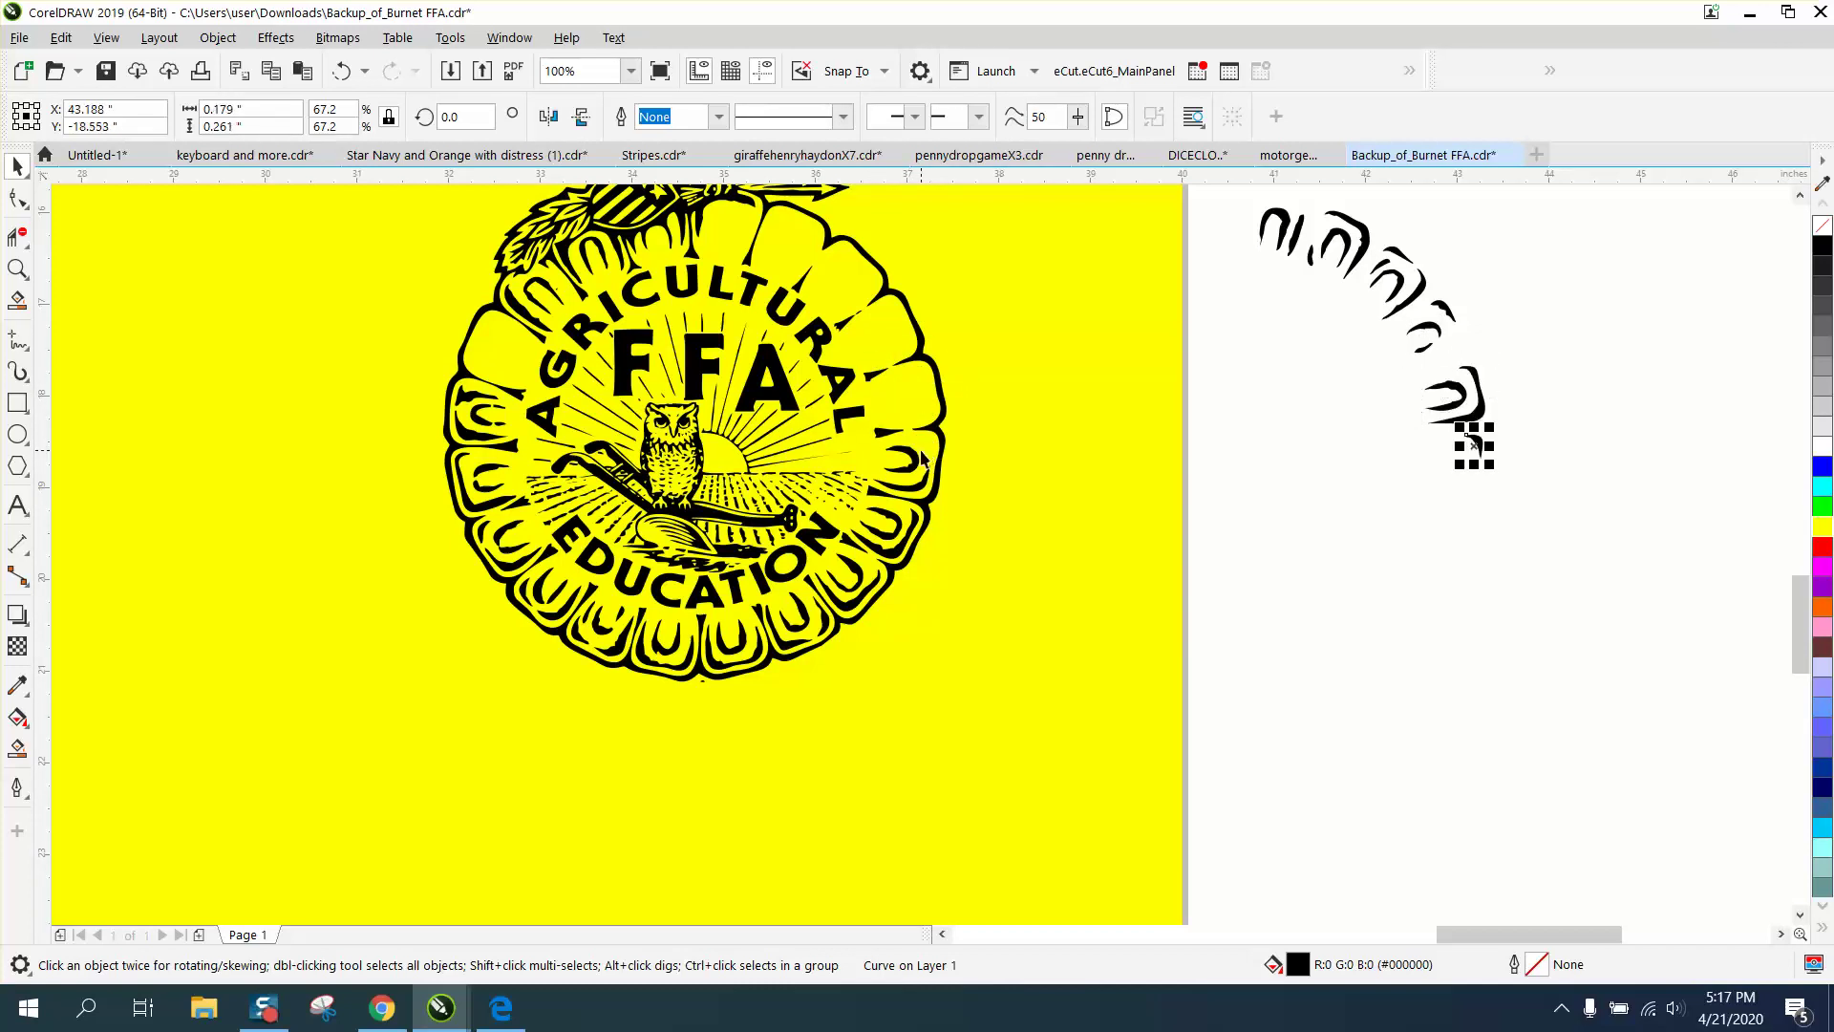
key("ctrl+z")
key("ctrl+z")
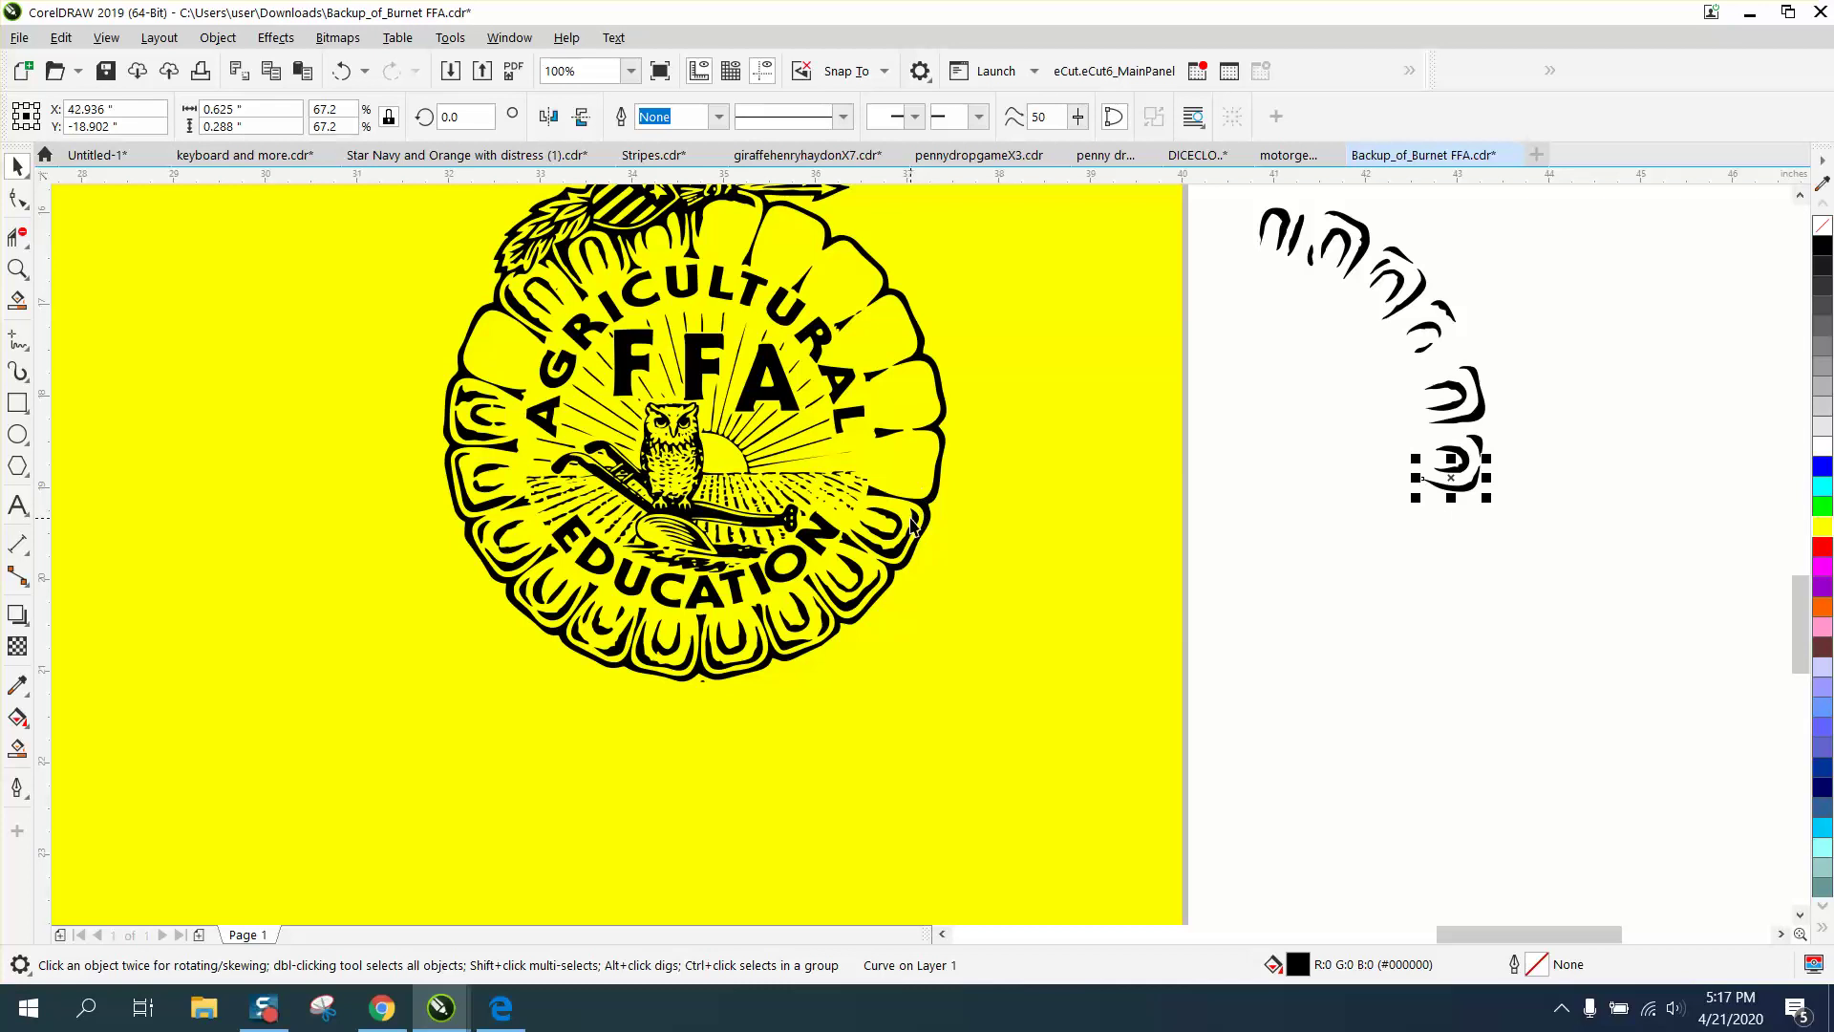
key("ctrl+z")
key("ctrl+z")
key("ctrl+z")
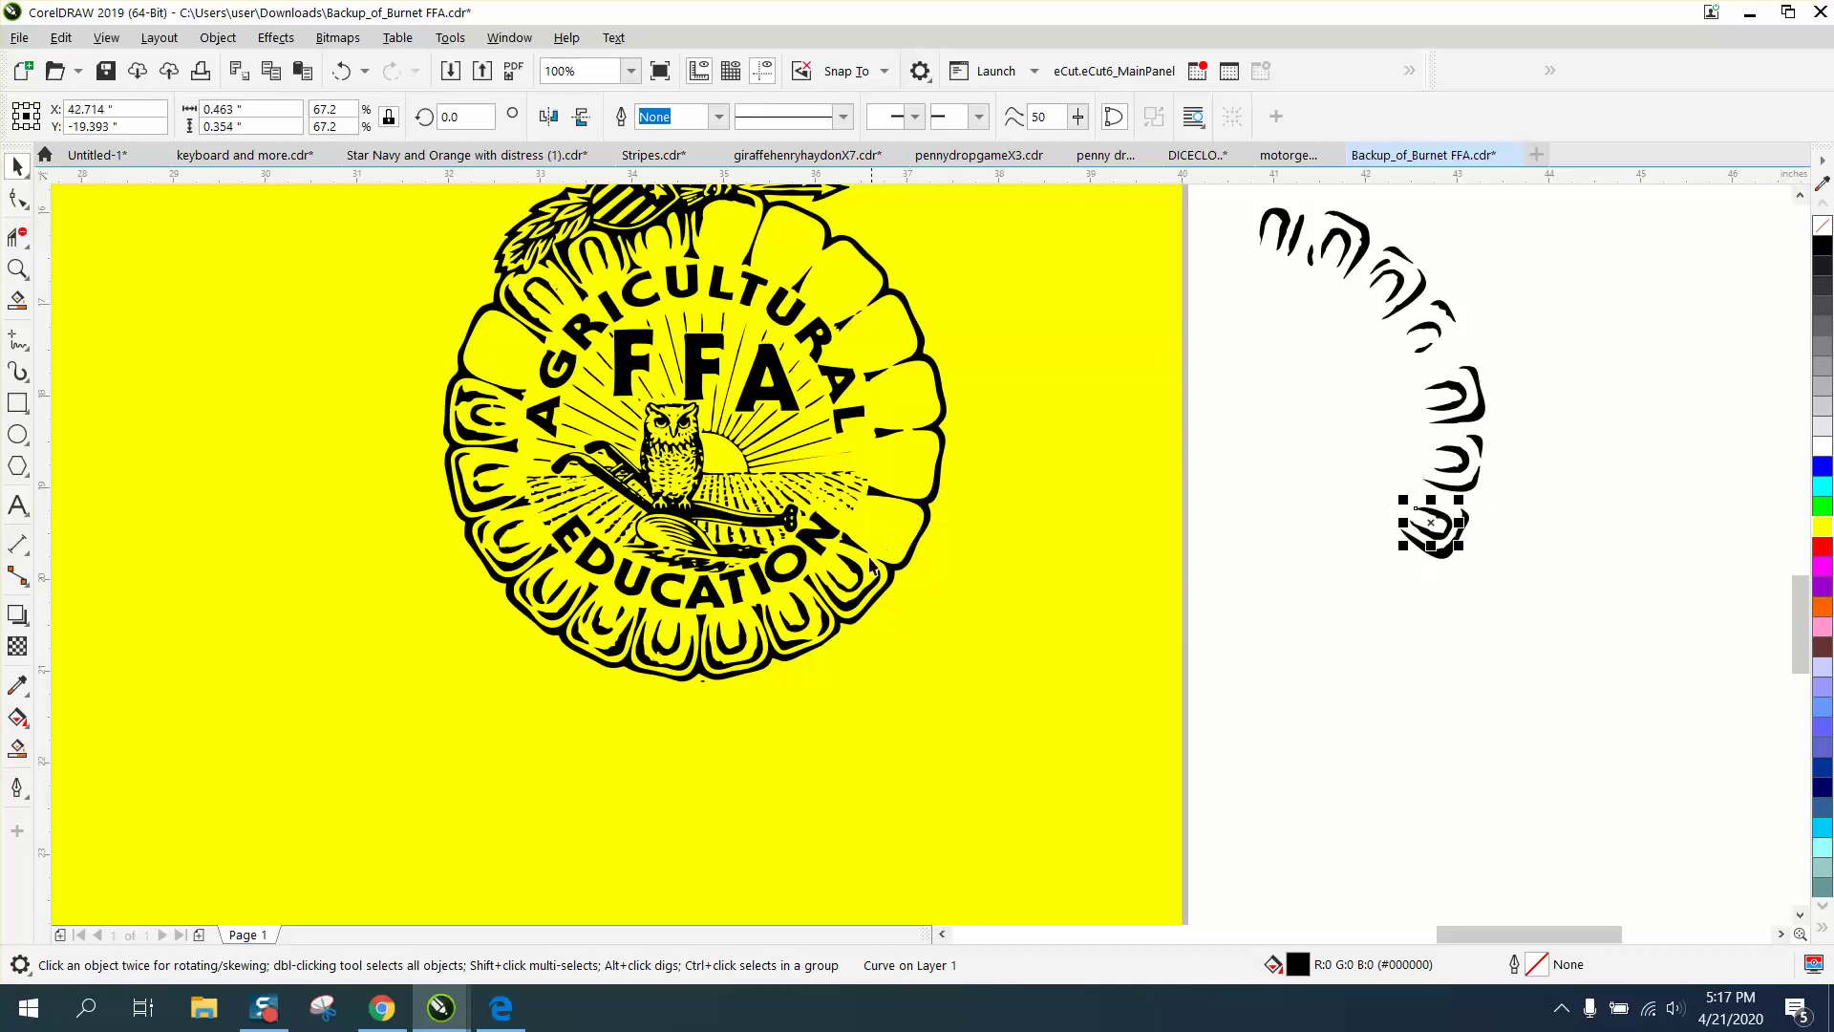
key("ctrl+z")
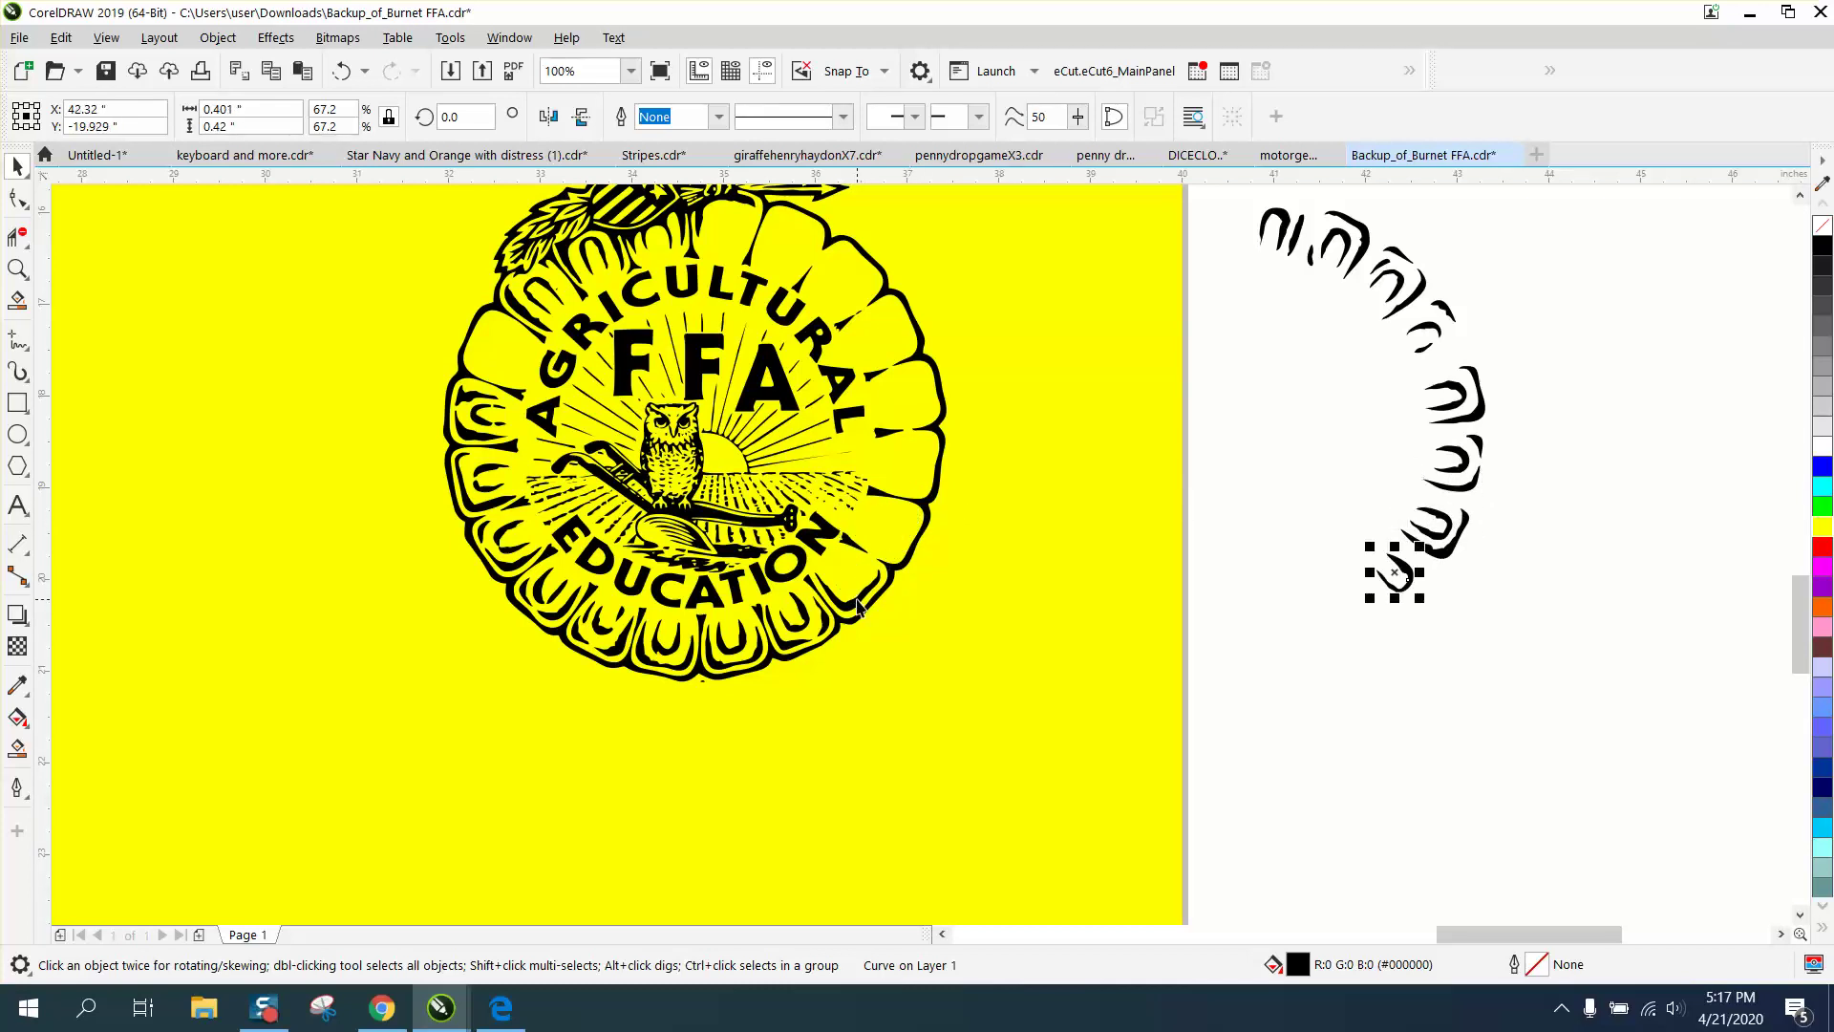
key("ctrl+z")
key("ctrl+z")
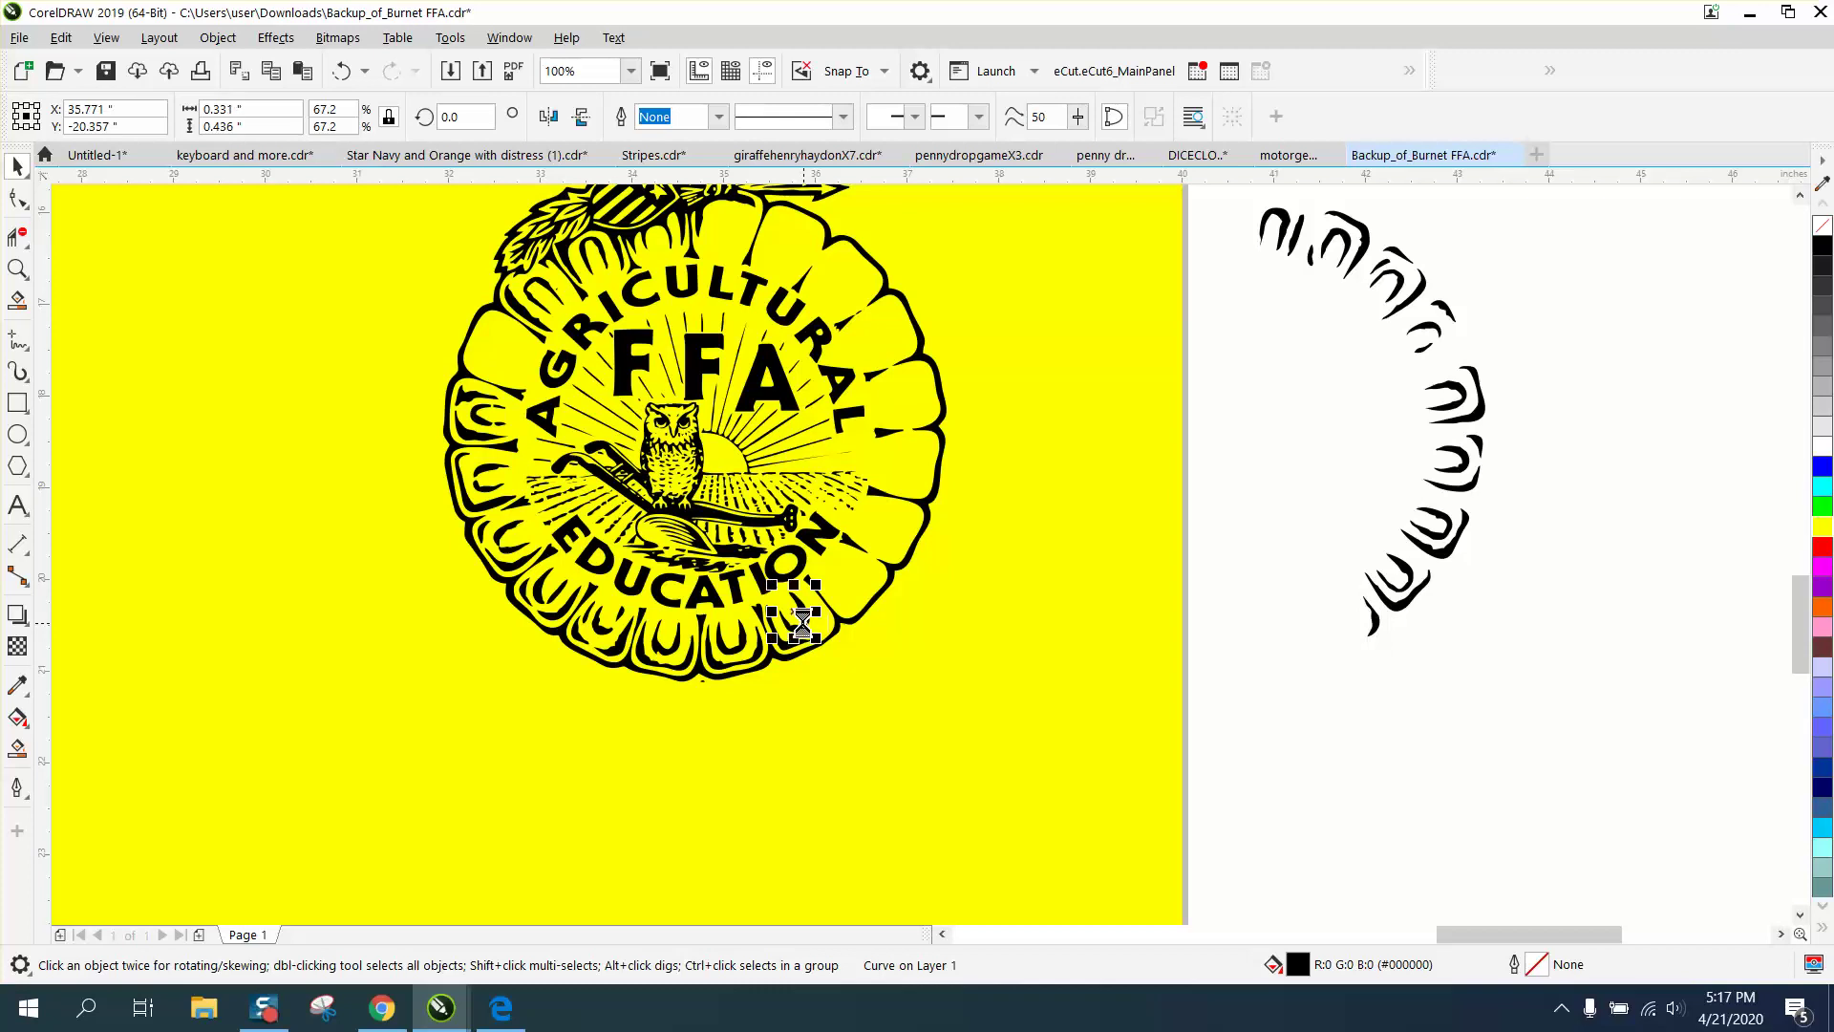
key("ctrl+z")
key("ctrl+z")
key("ctrl+z")
key("ctrl+z")
key("ctrl+z")
key("ctrl+z")
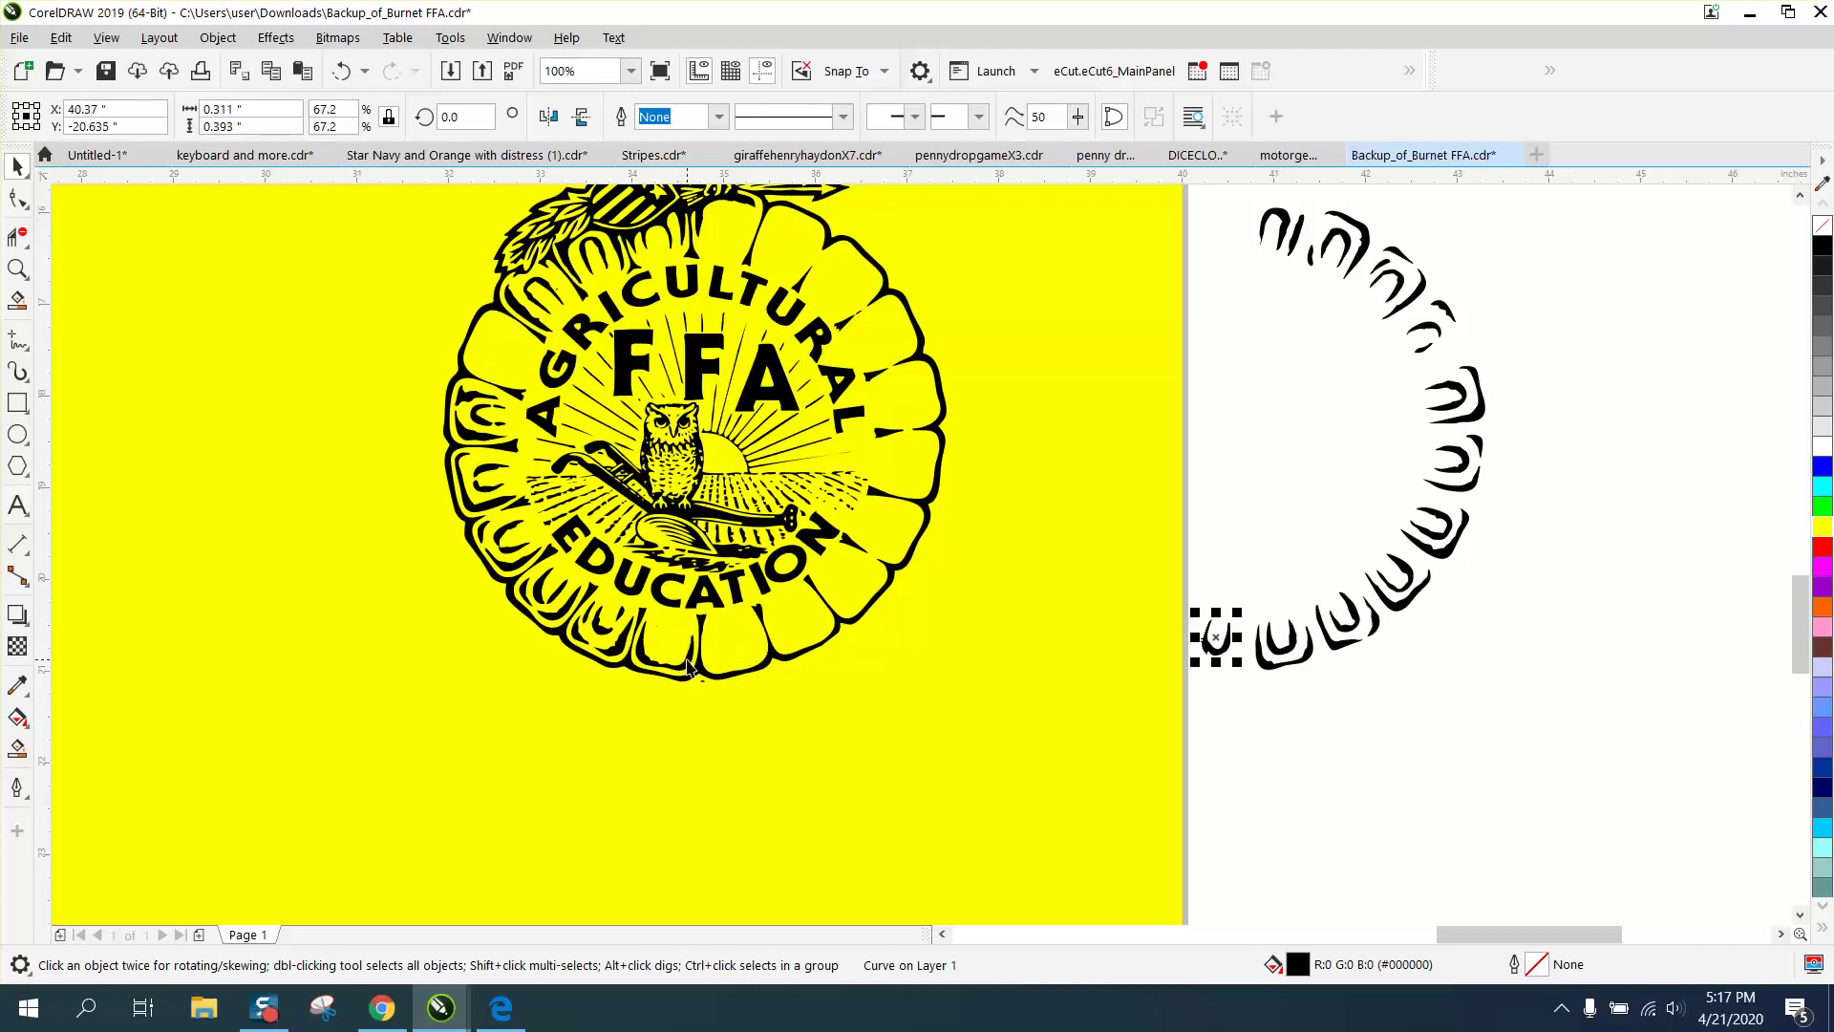
key("ctrl+z")
key("ctrl+z")
key("ctrl+z")
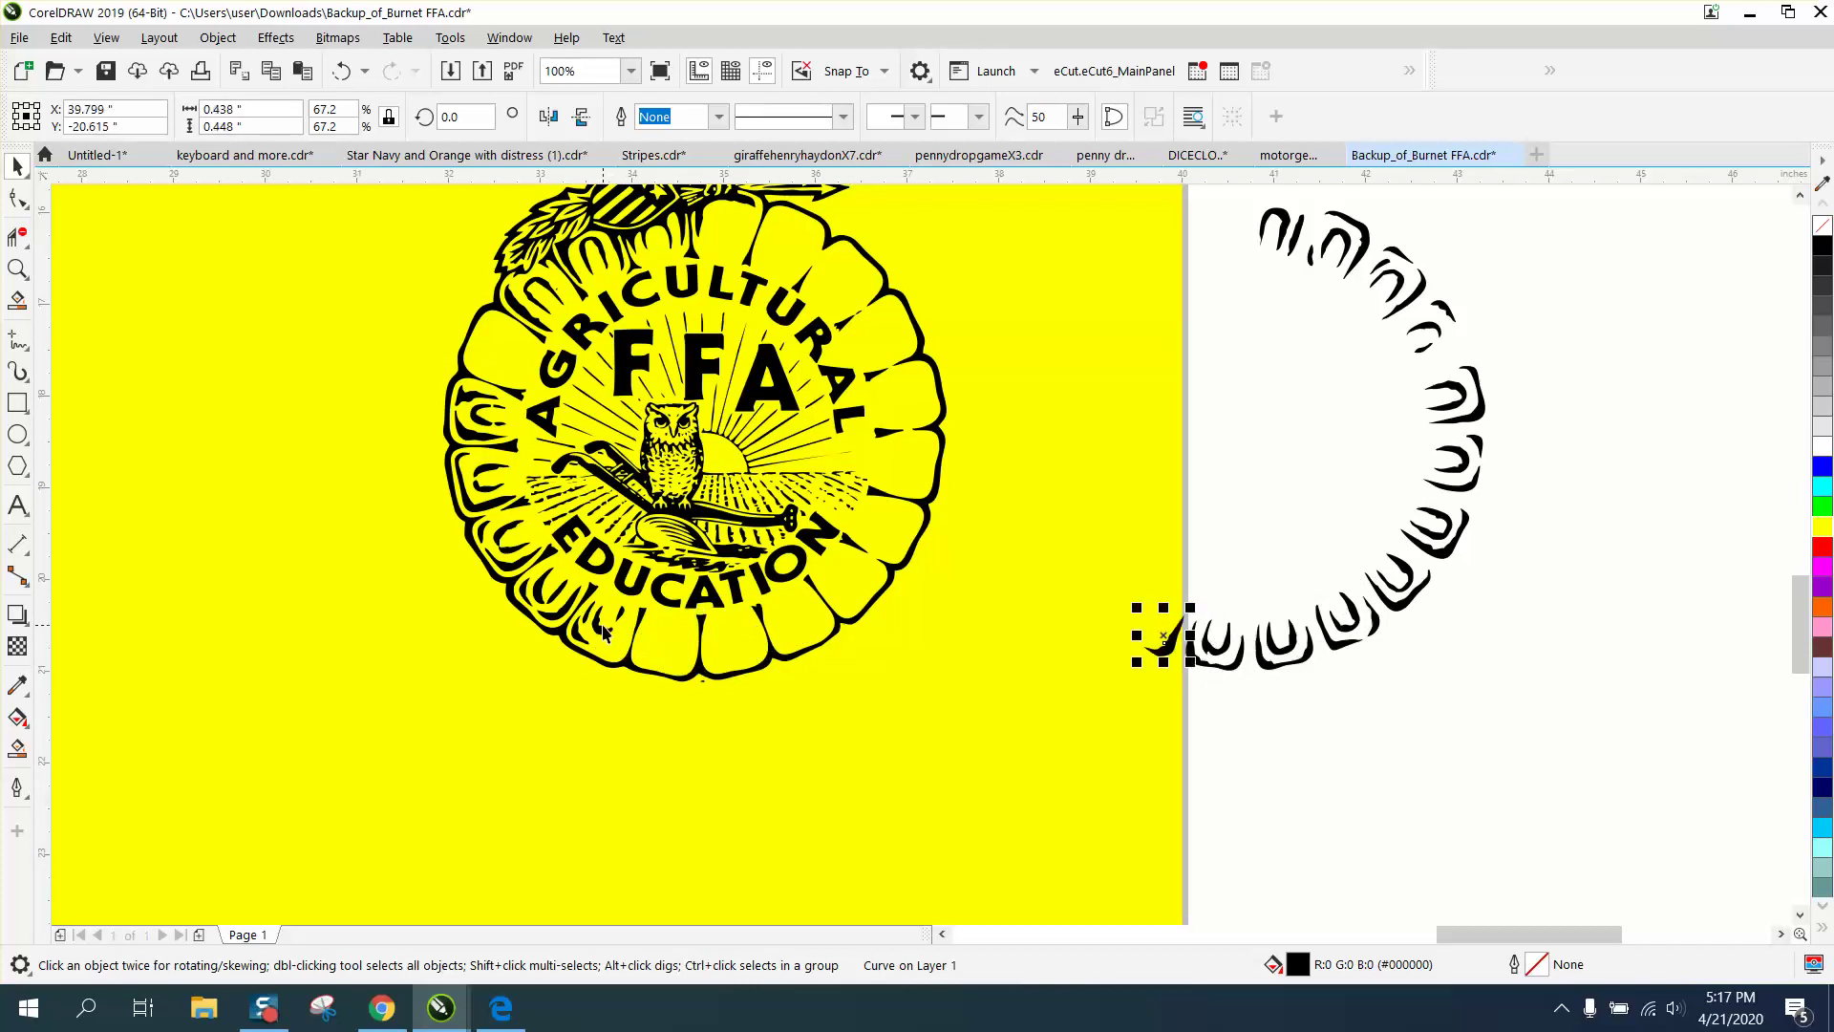
key("ctrl+z")
Place a small curve from the seal's lower left out beside the arc of pieces
left_click(590, 611)
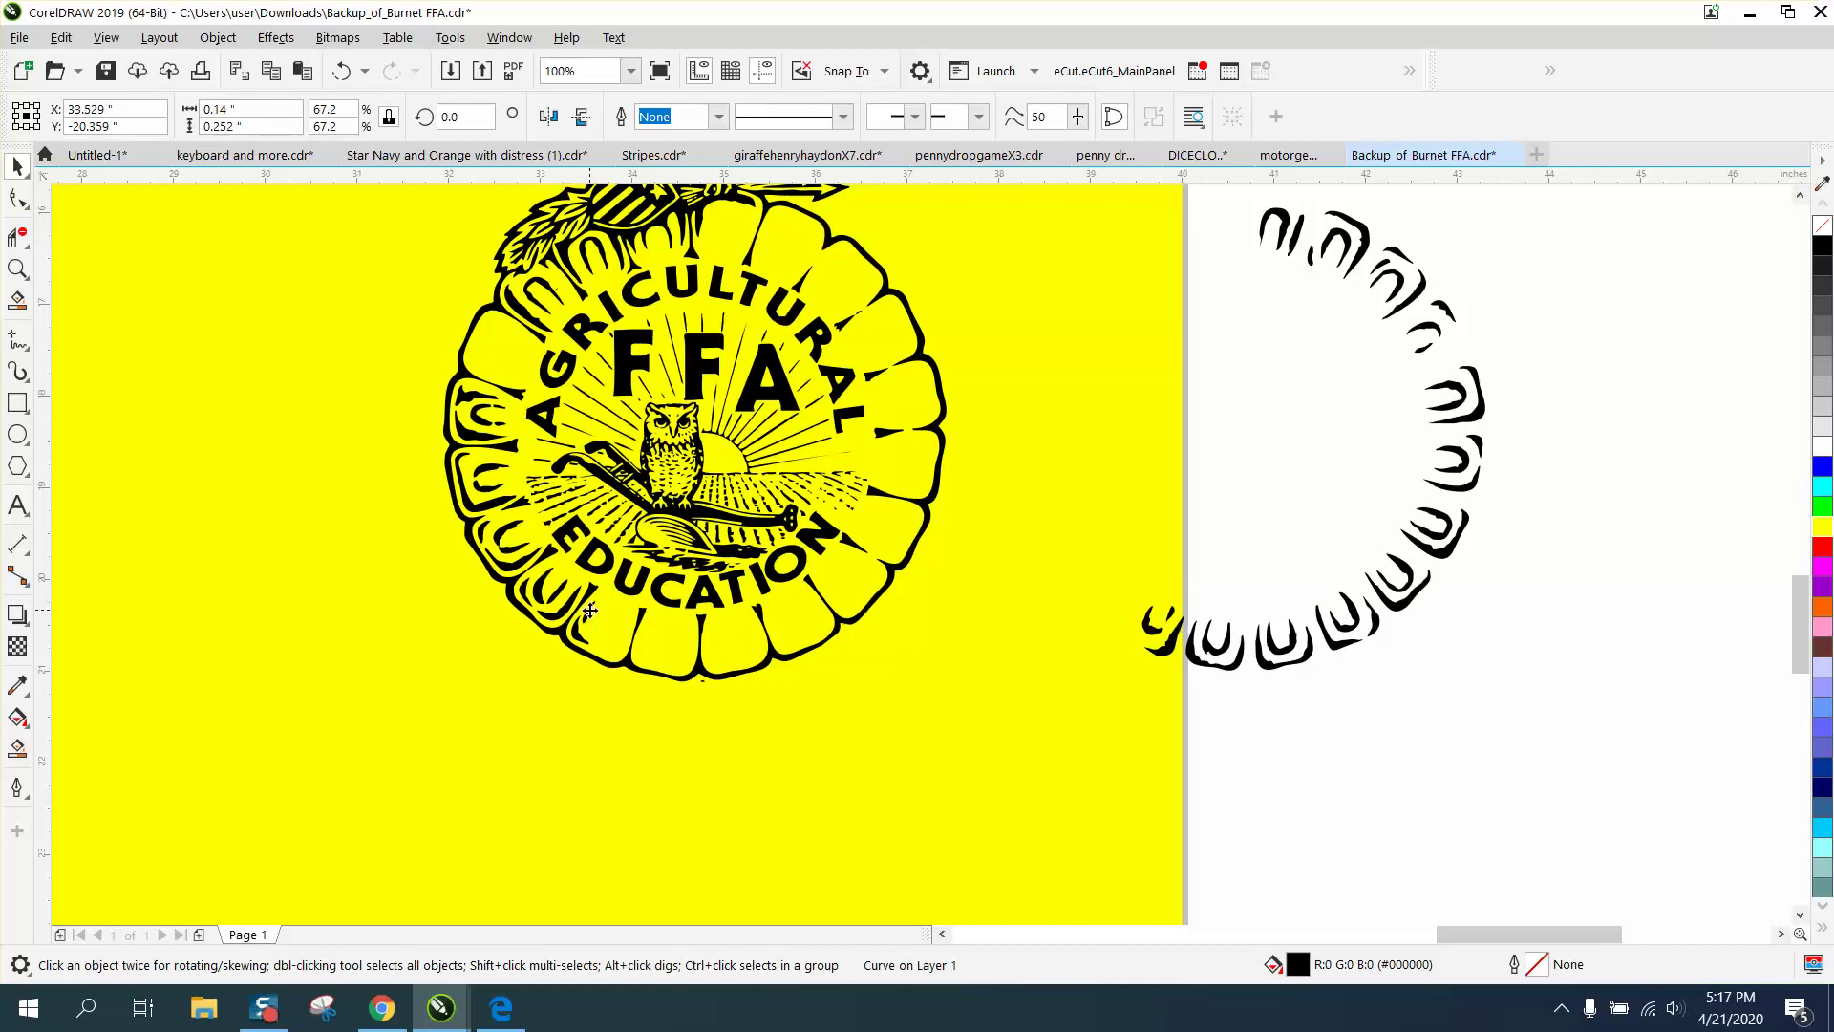
key("ctrl+z")
key("ctrl+z")
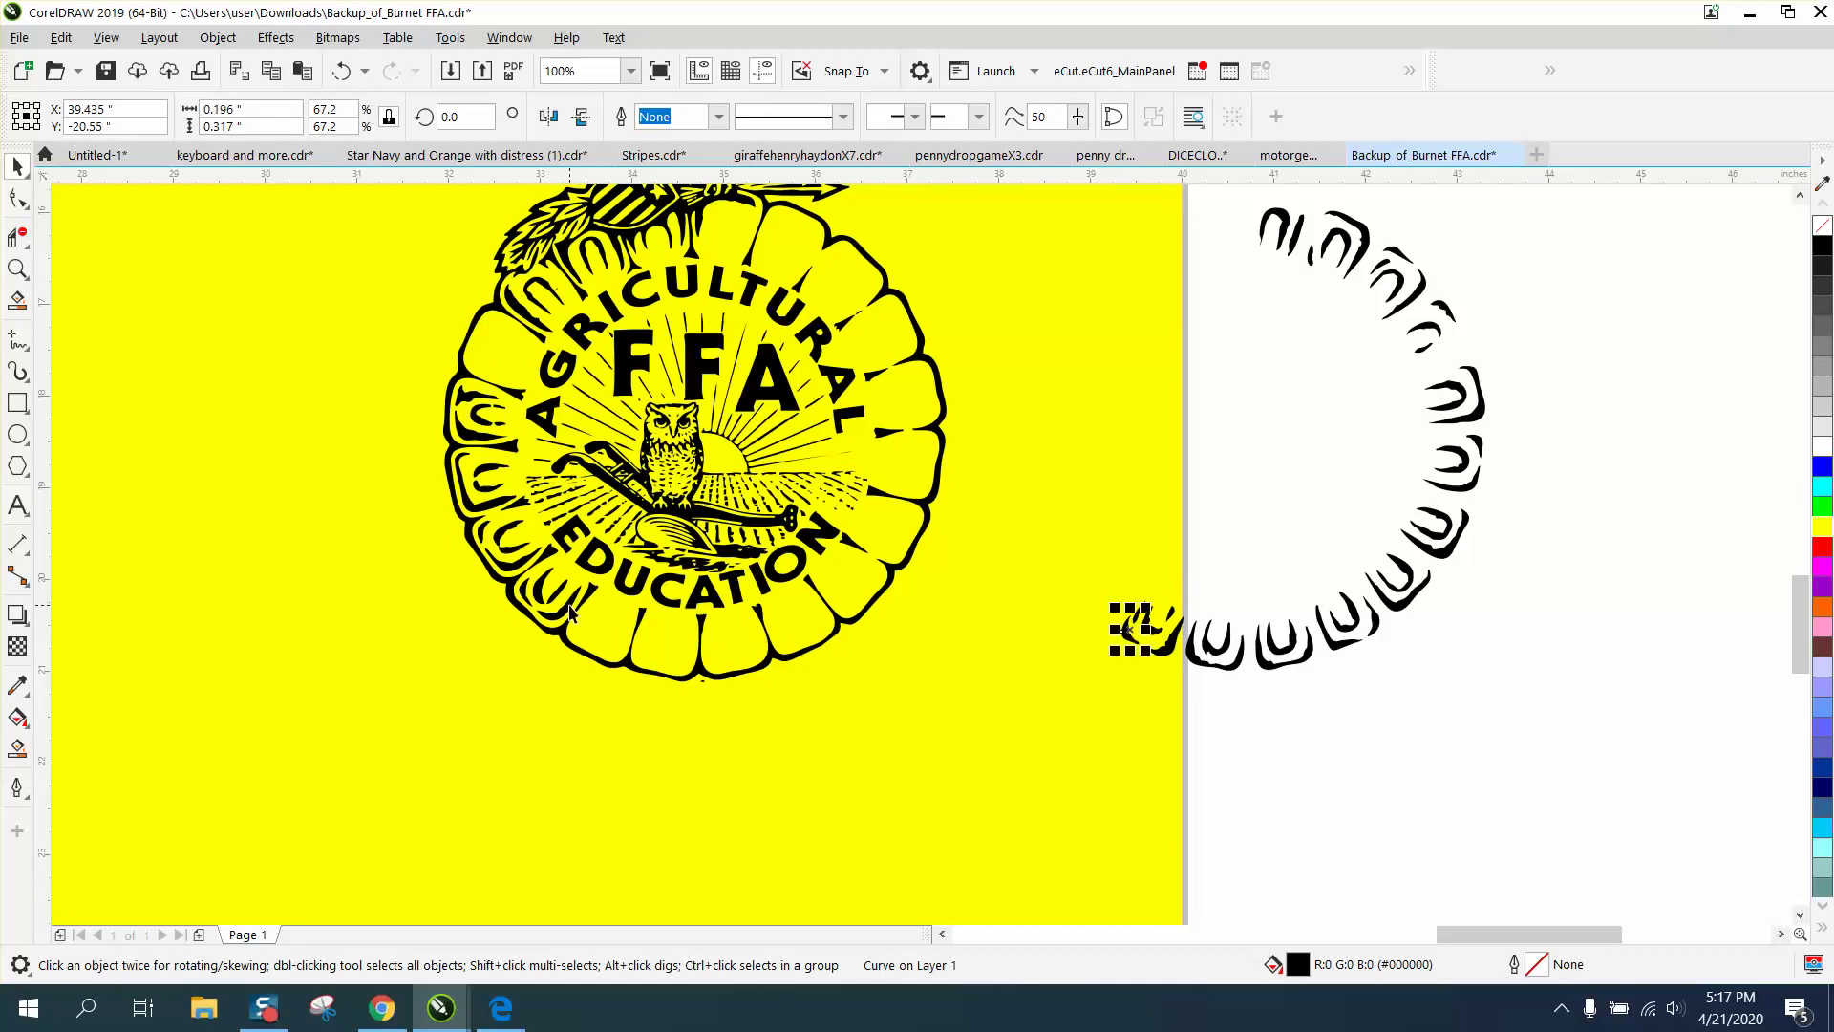
key("ctrl+z")
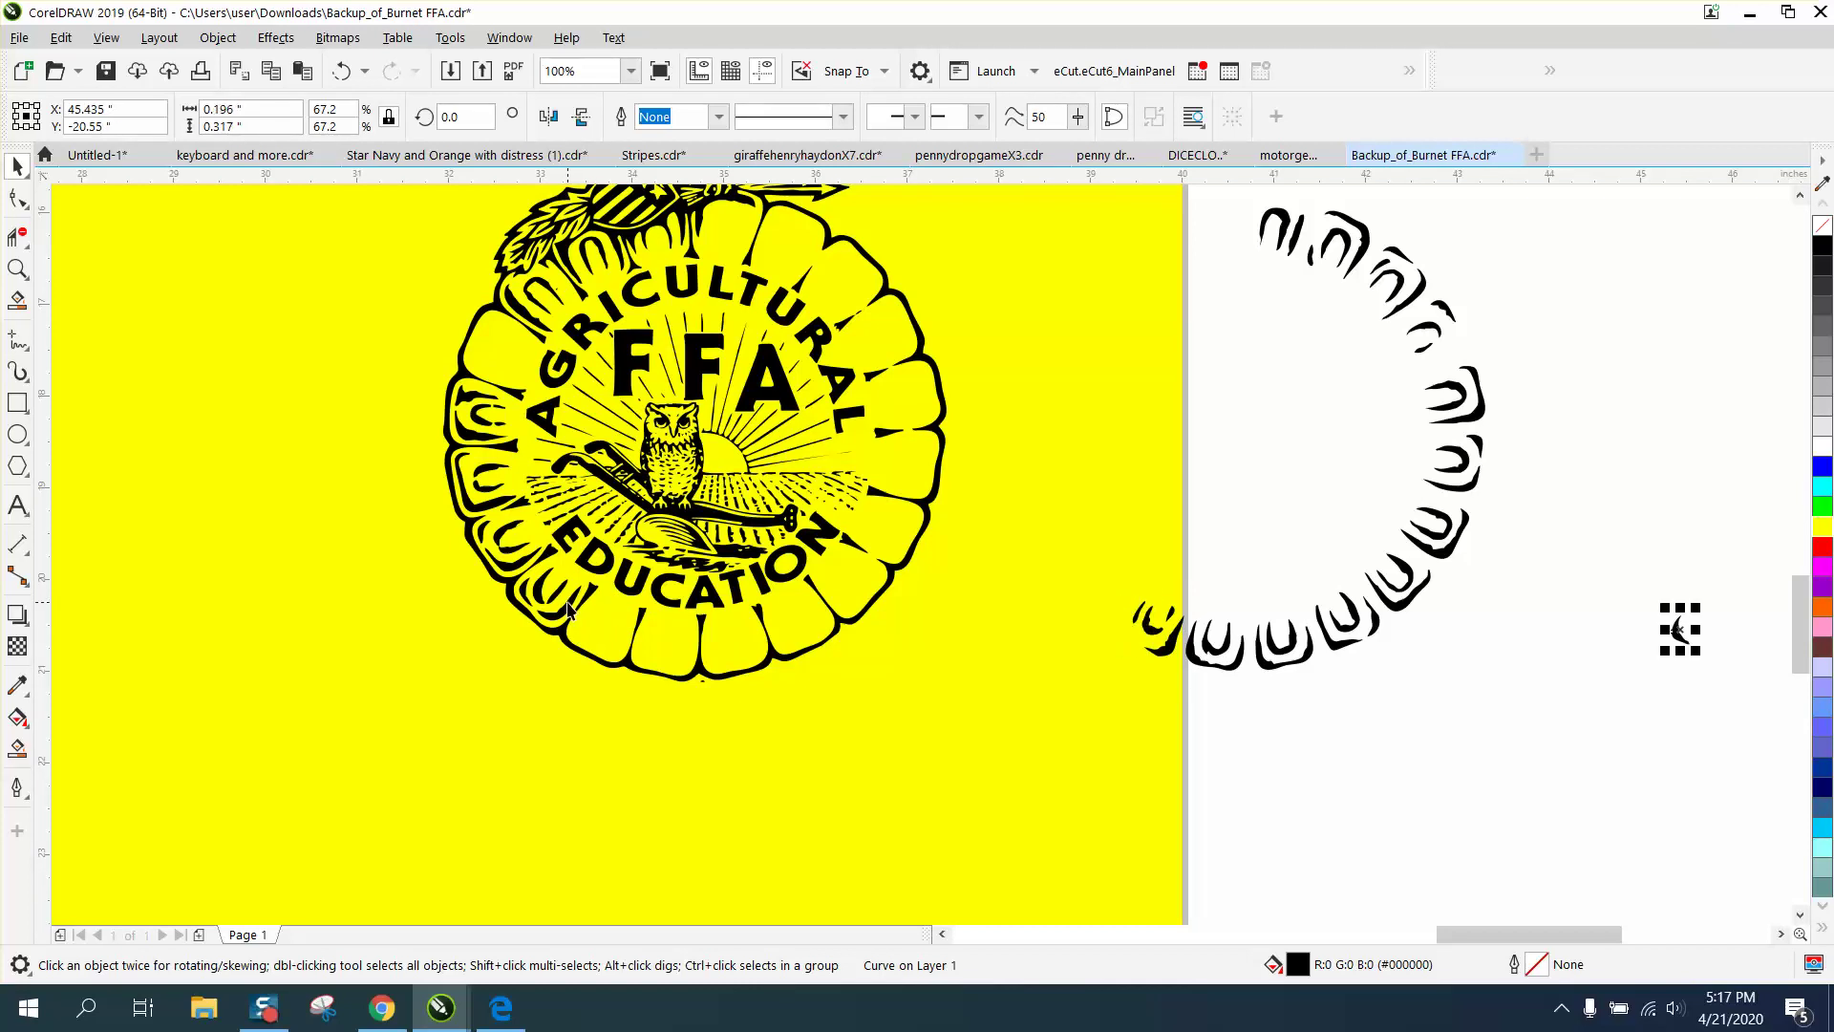
key("ctrl+z")
left_click(559, 609)
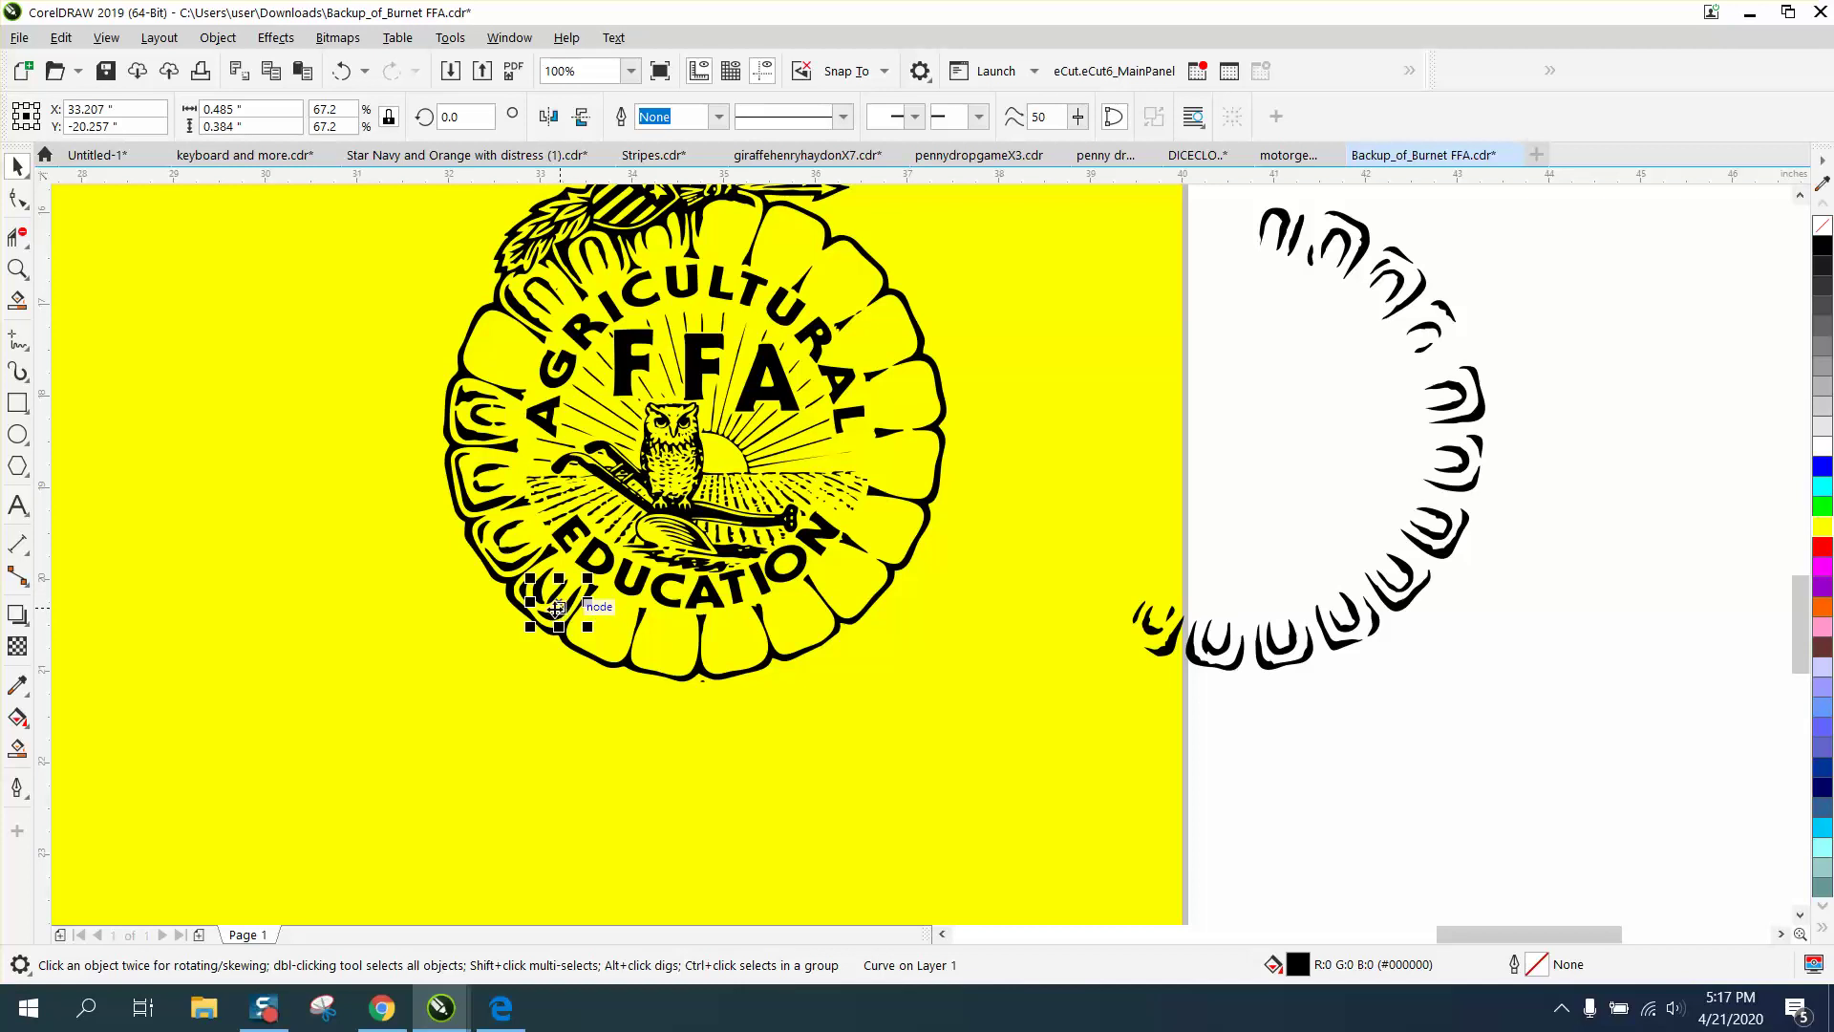
key("ctrl+shift+z")
key("ctrl+z")
key("ctrl+shift+z")
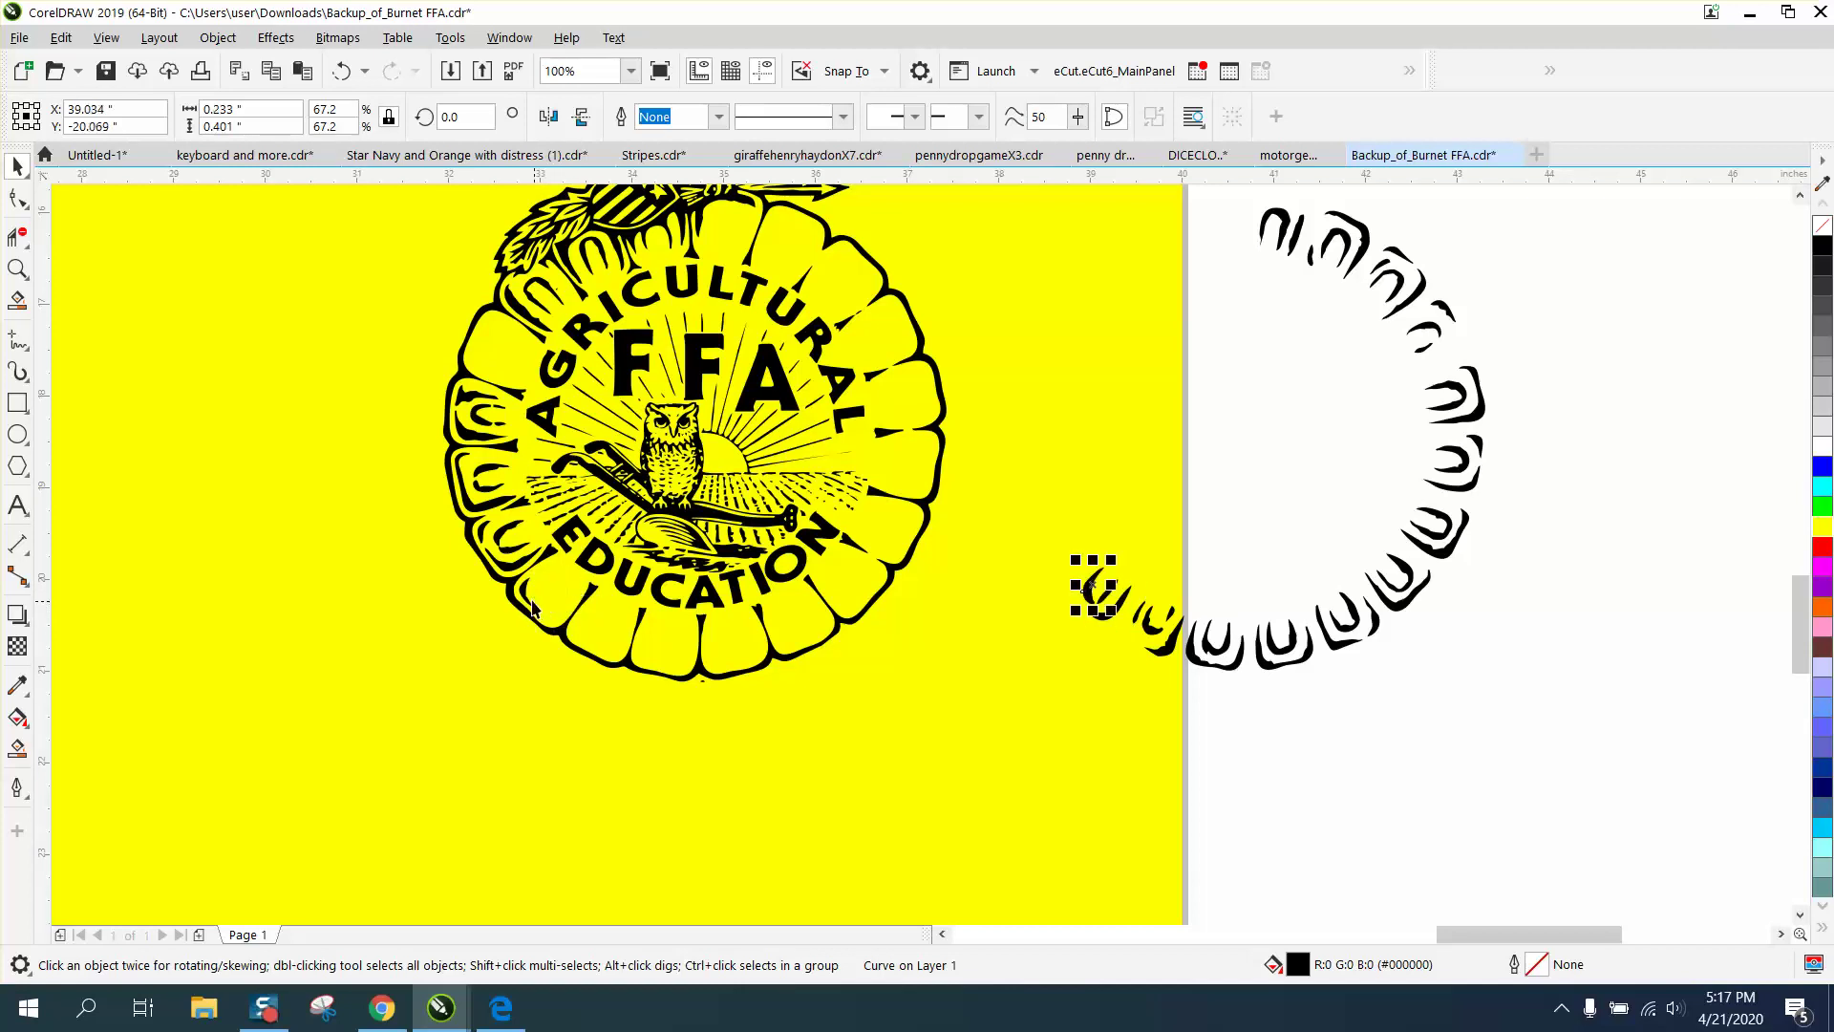
Move several more small curves from the seal's lower left 6 inches right beside the arc
left_click(520, 571)
key("ctrl+r")
left_click(521, 564)
key("ctrl+r")
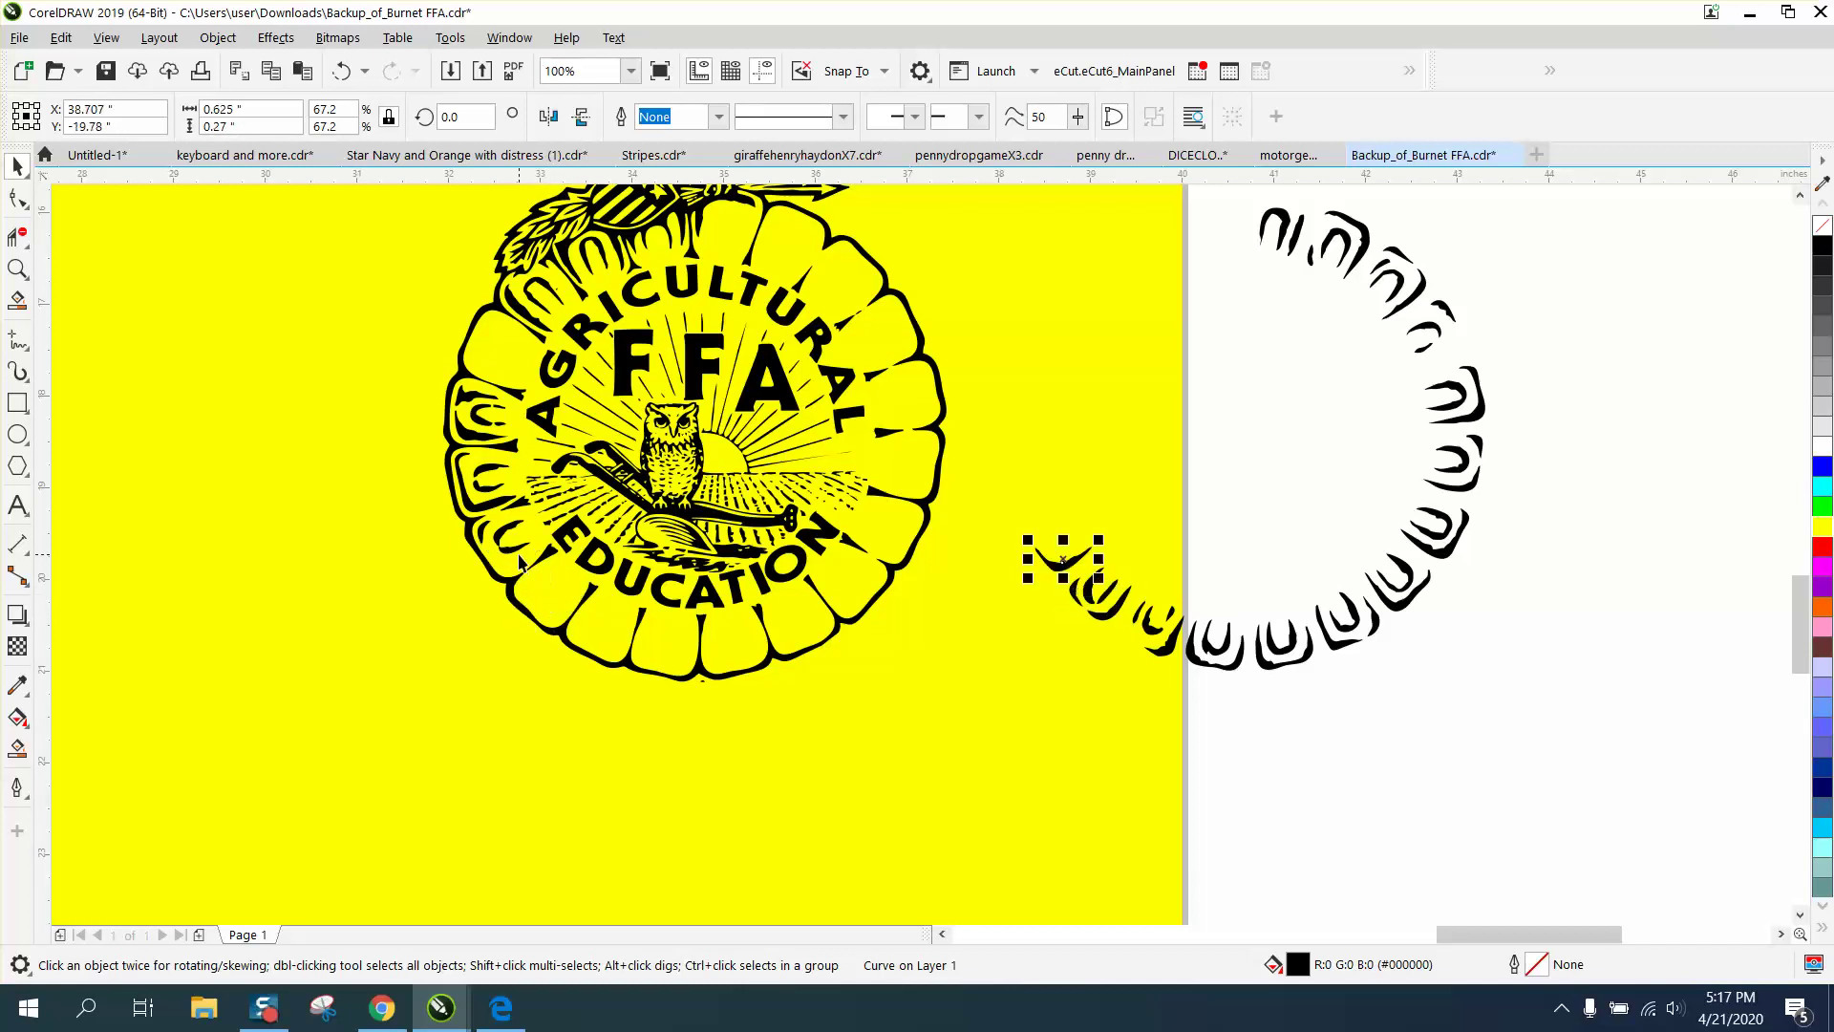
key("ctrl+r")
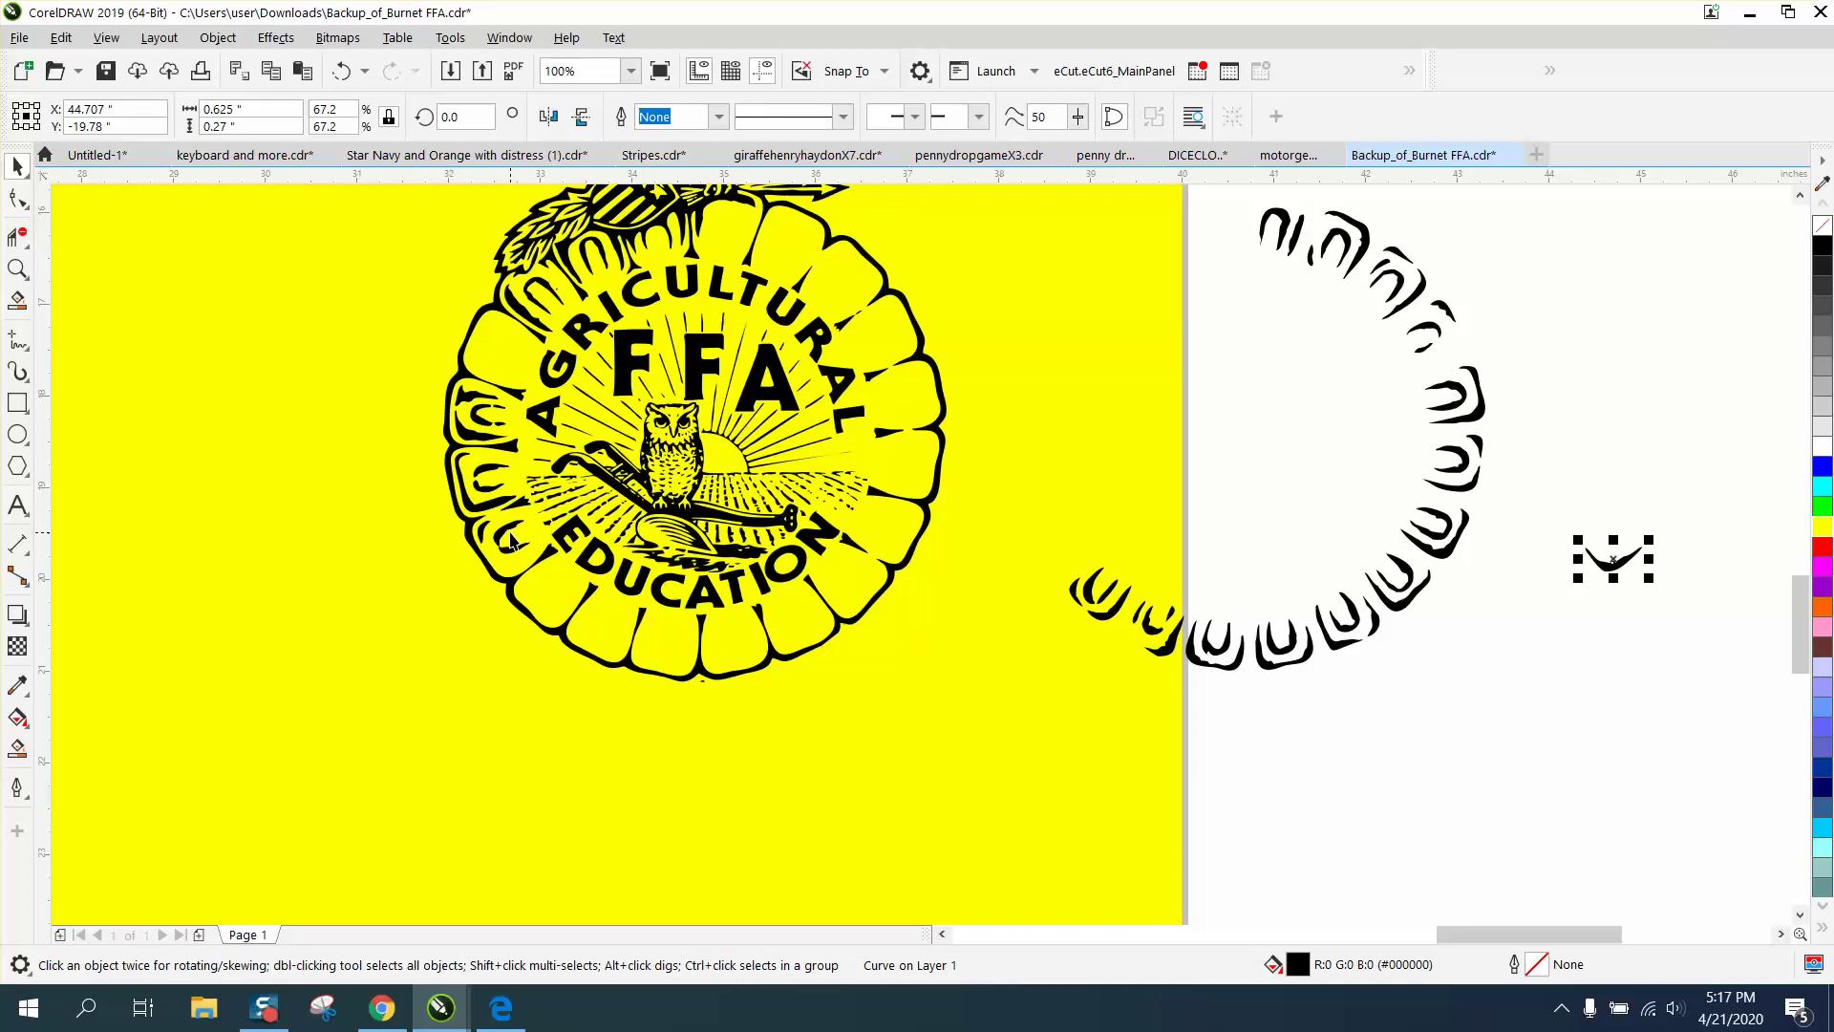
key("ctrl+r")
left_click(515, 546)
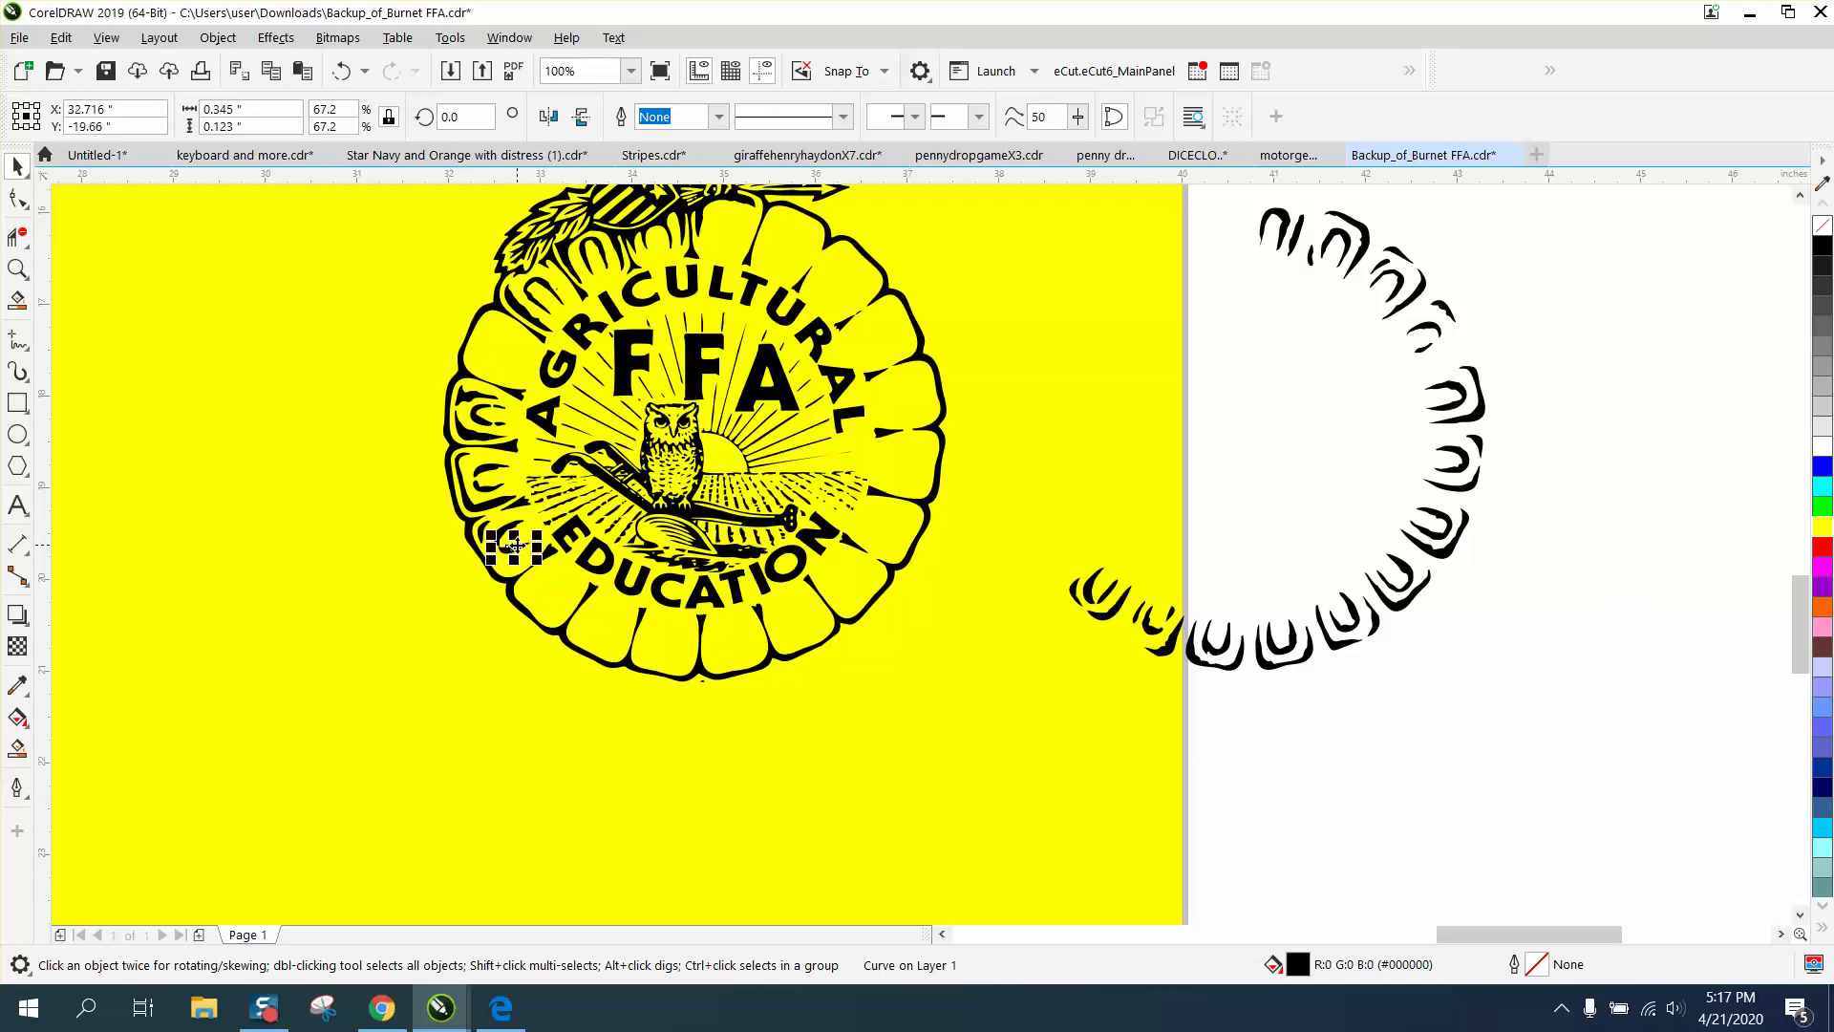
key("ctrl+r")
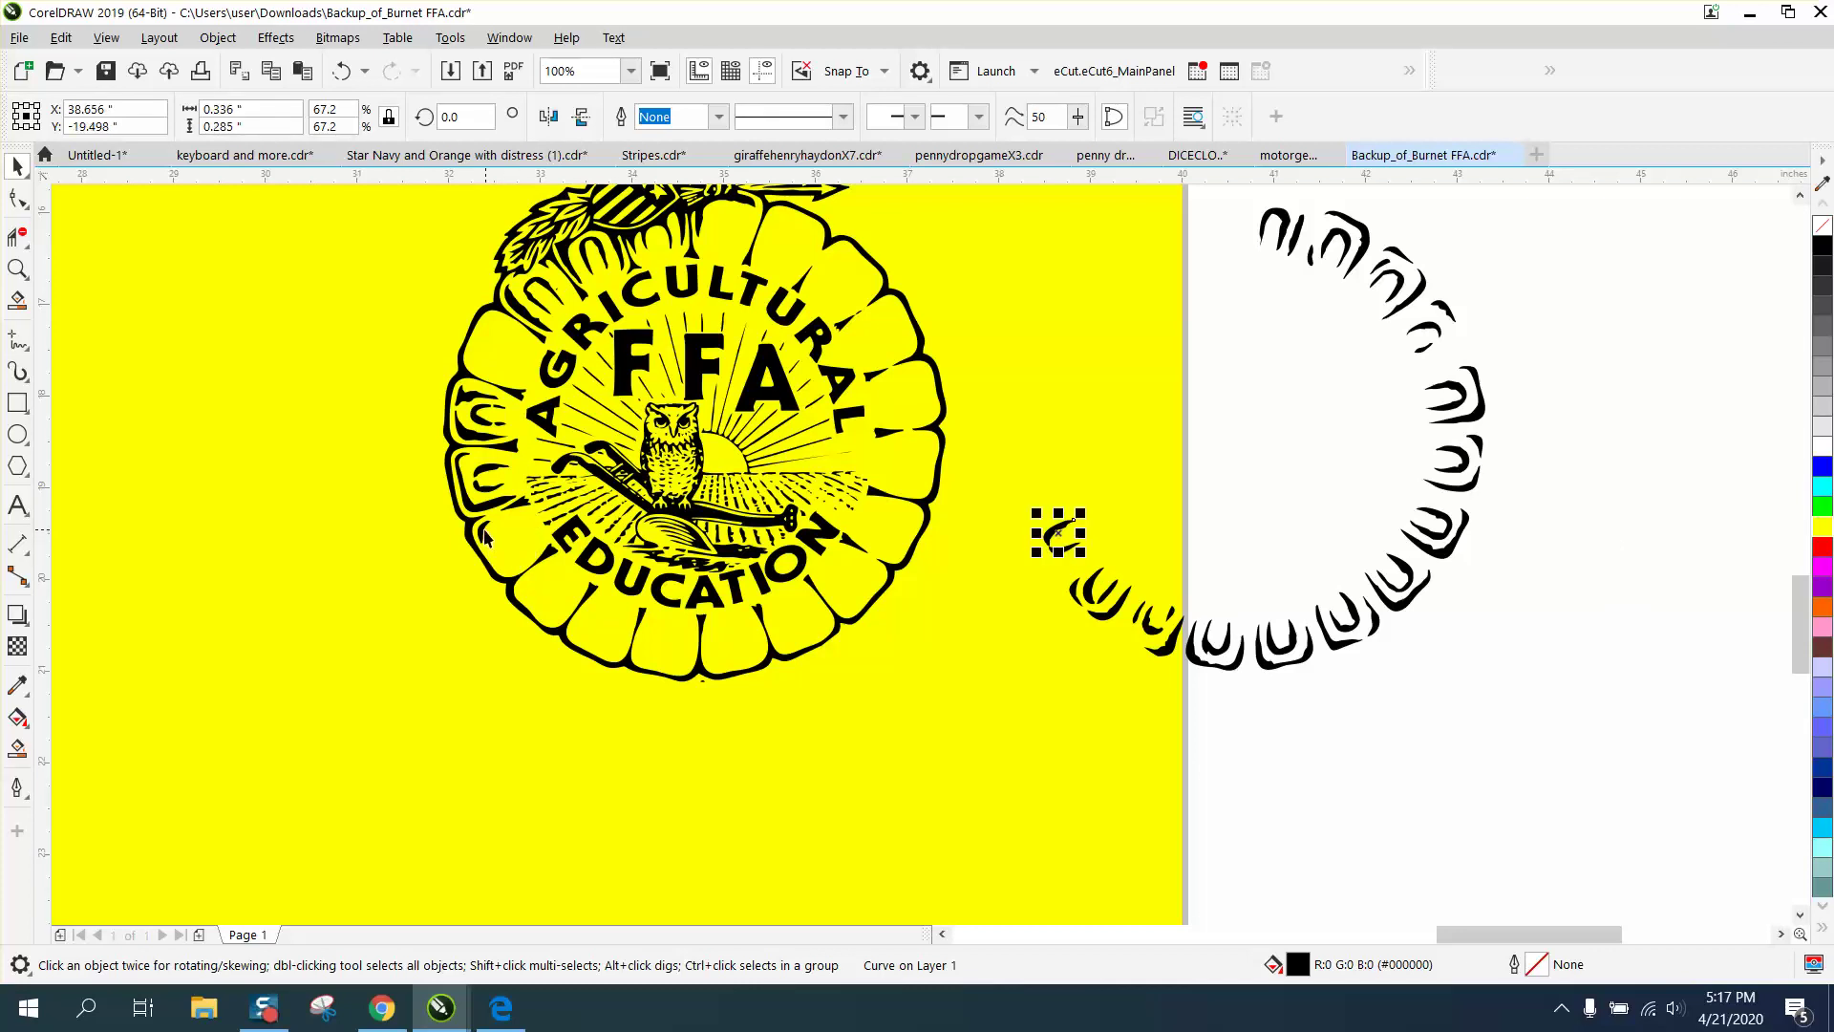
left_click(488, 532)
key("ctrl+r")
left_click(524, 513)
key("ctrl+r")
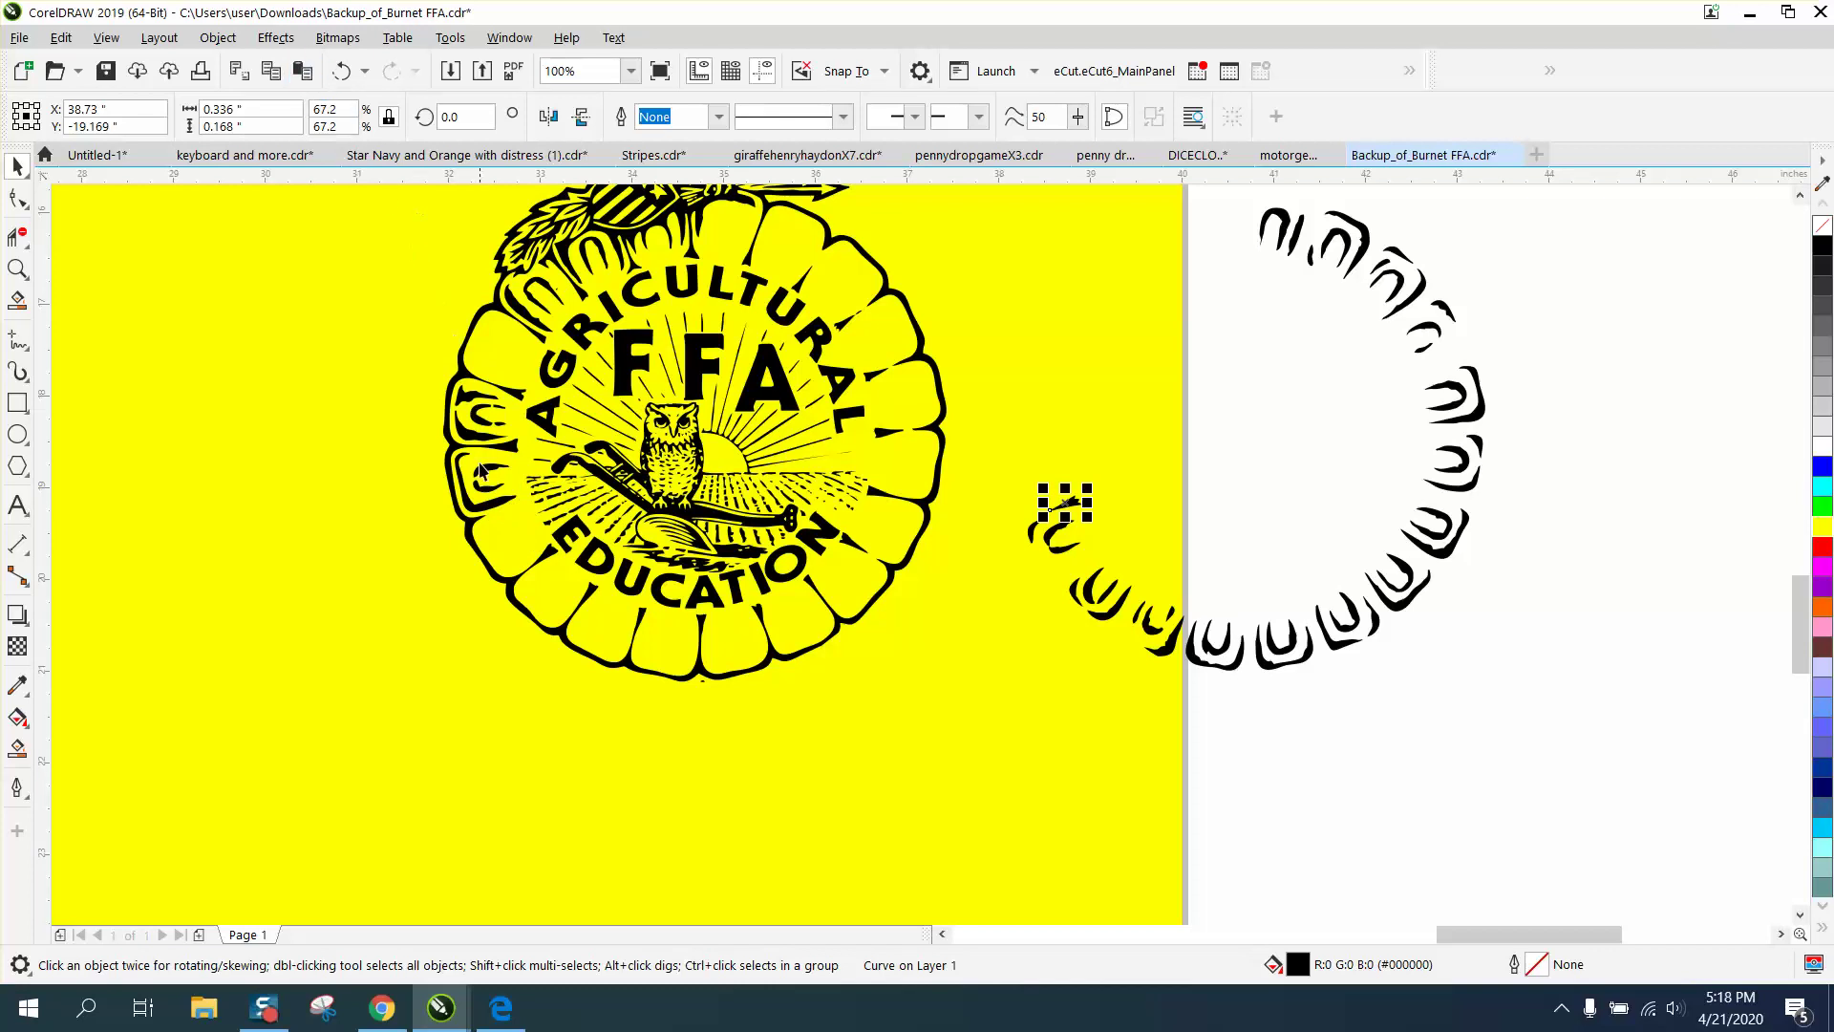
left_click(346, 71)
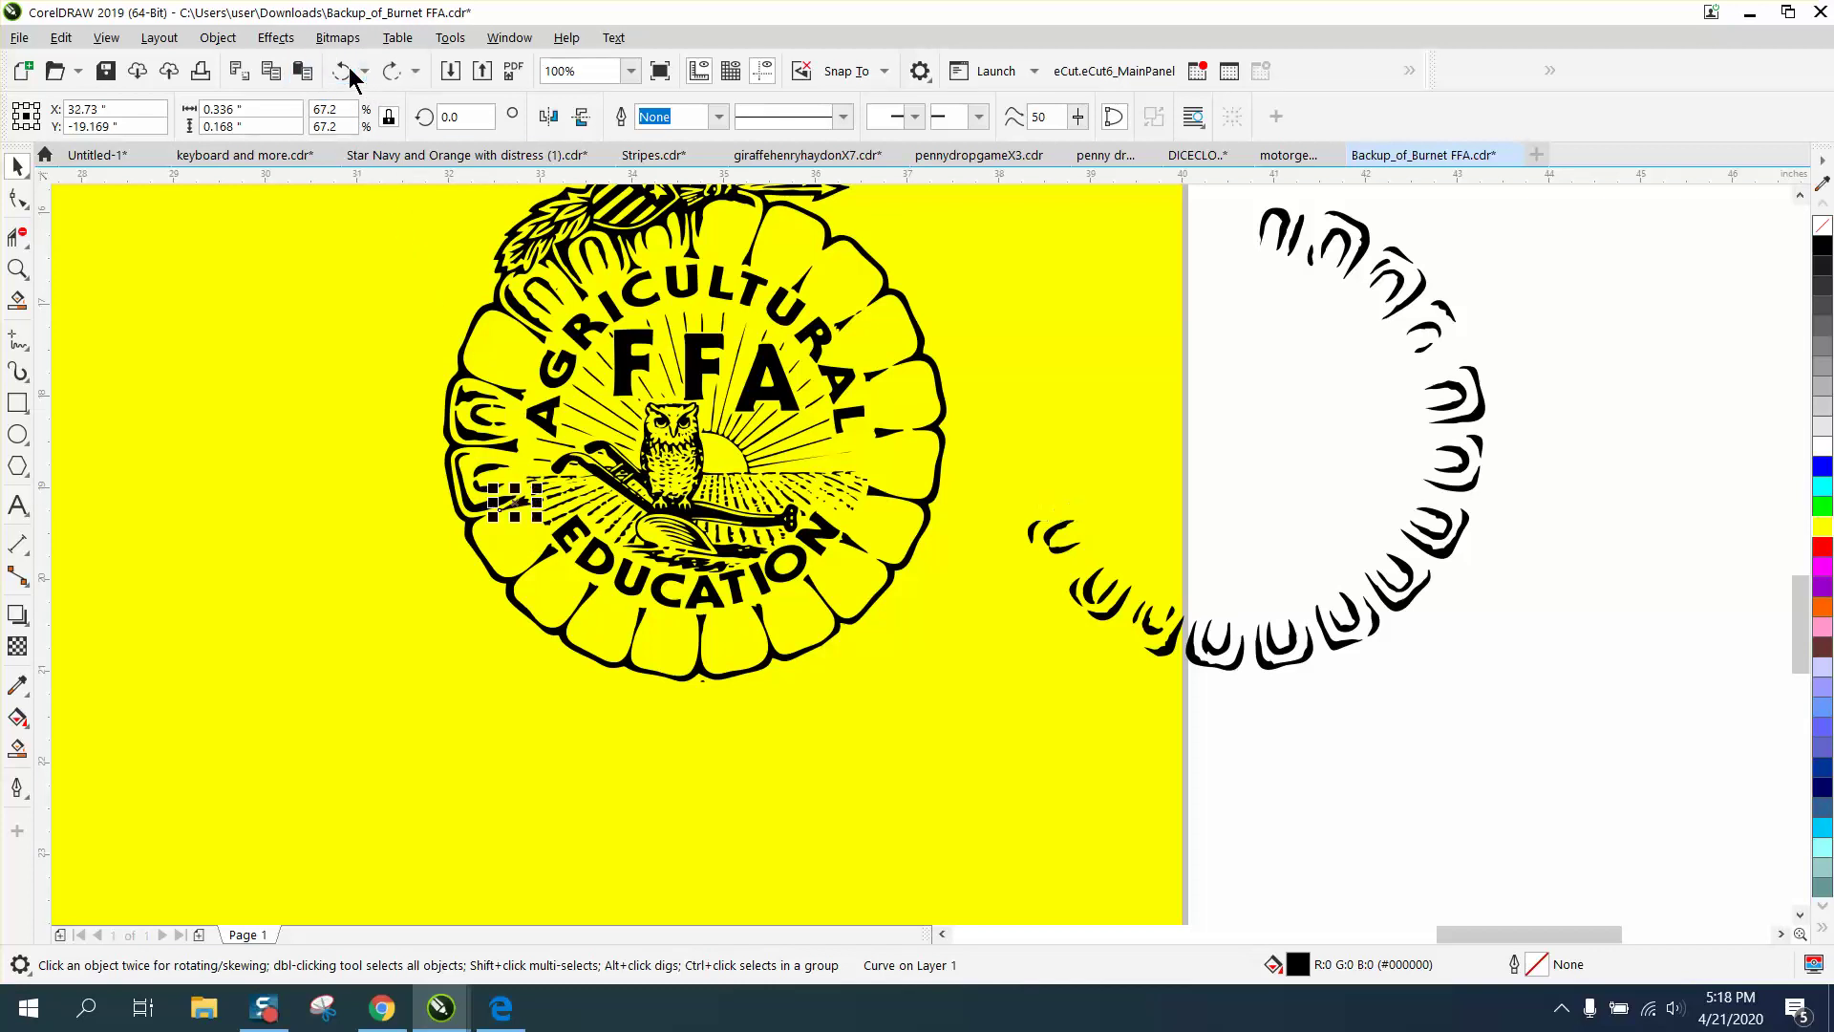
Shift the remaining small fragments from the seal's left and top 6 inches right
left_click(493, 470)
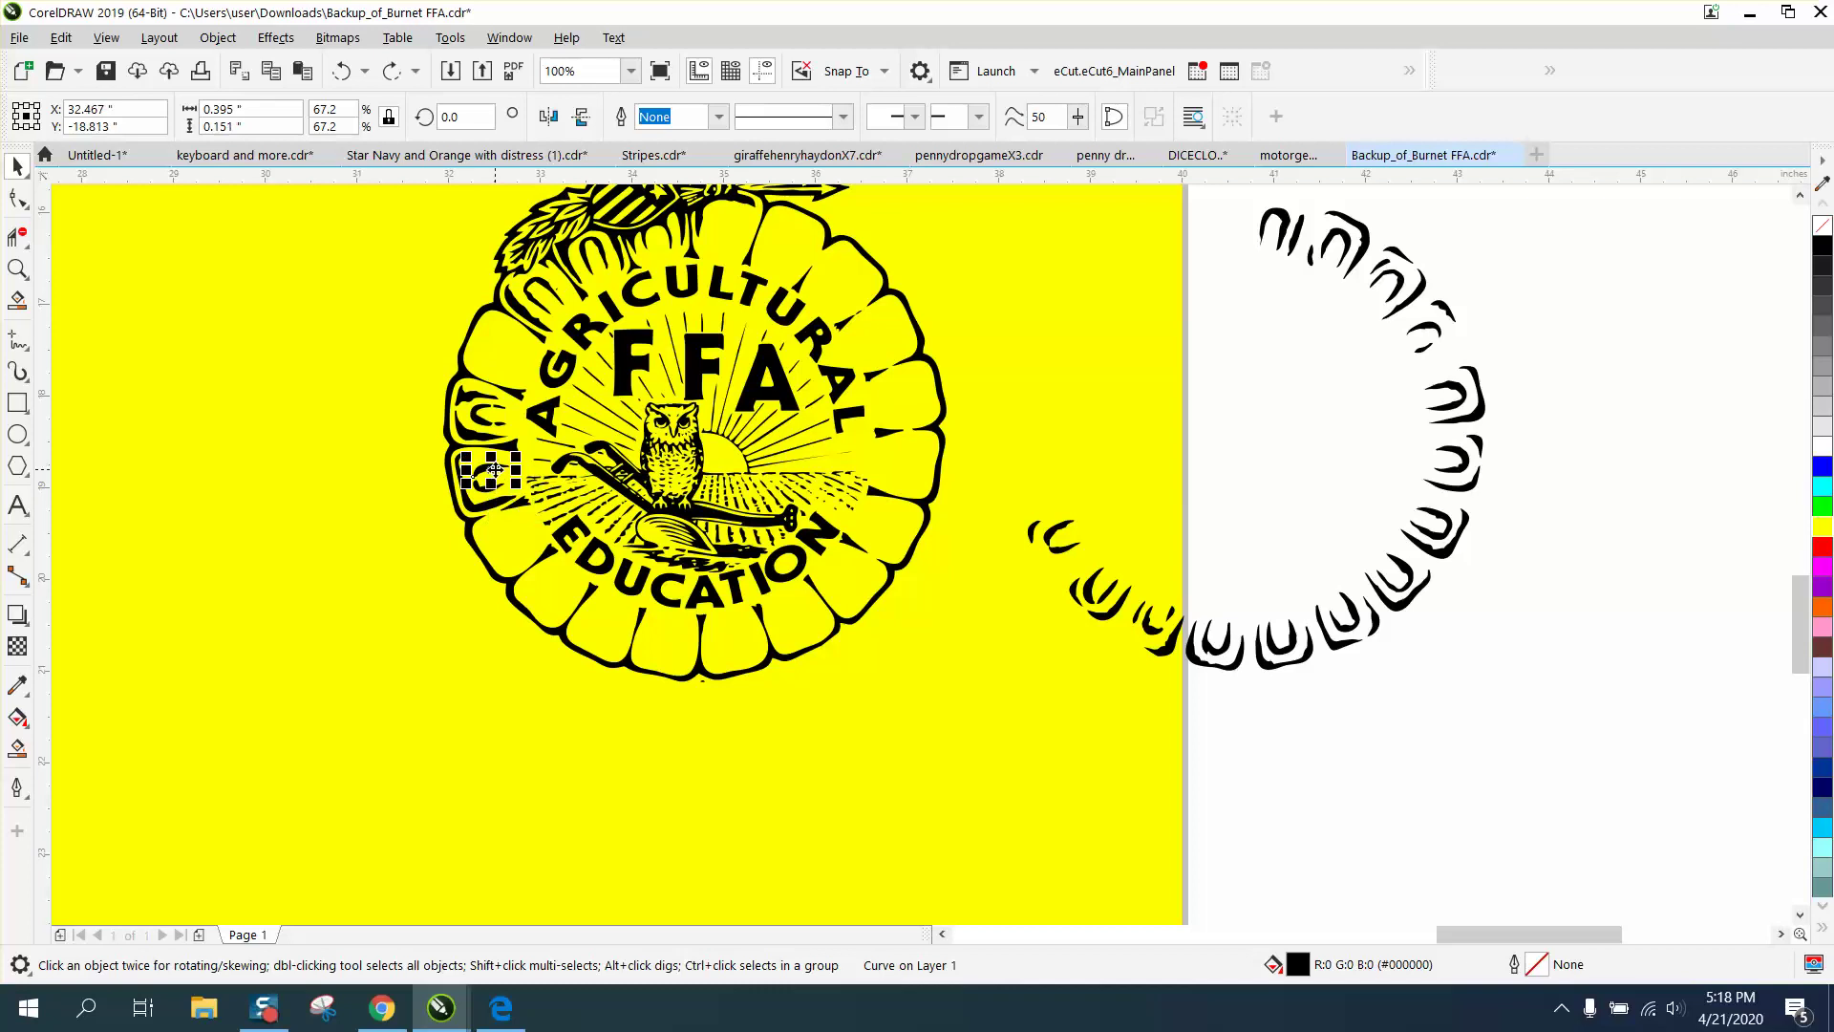
key("ctrl+r")
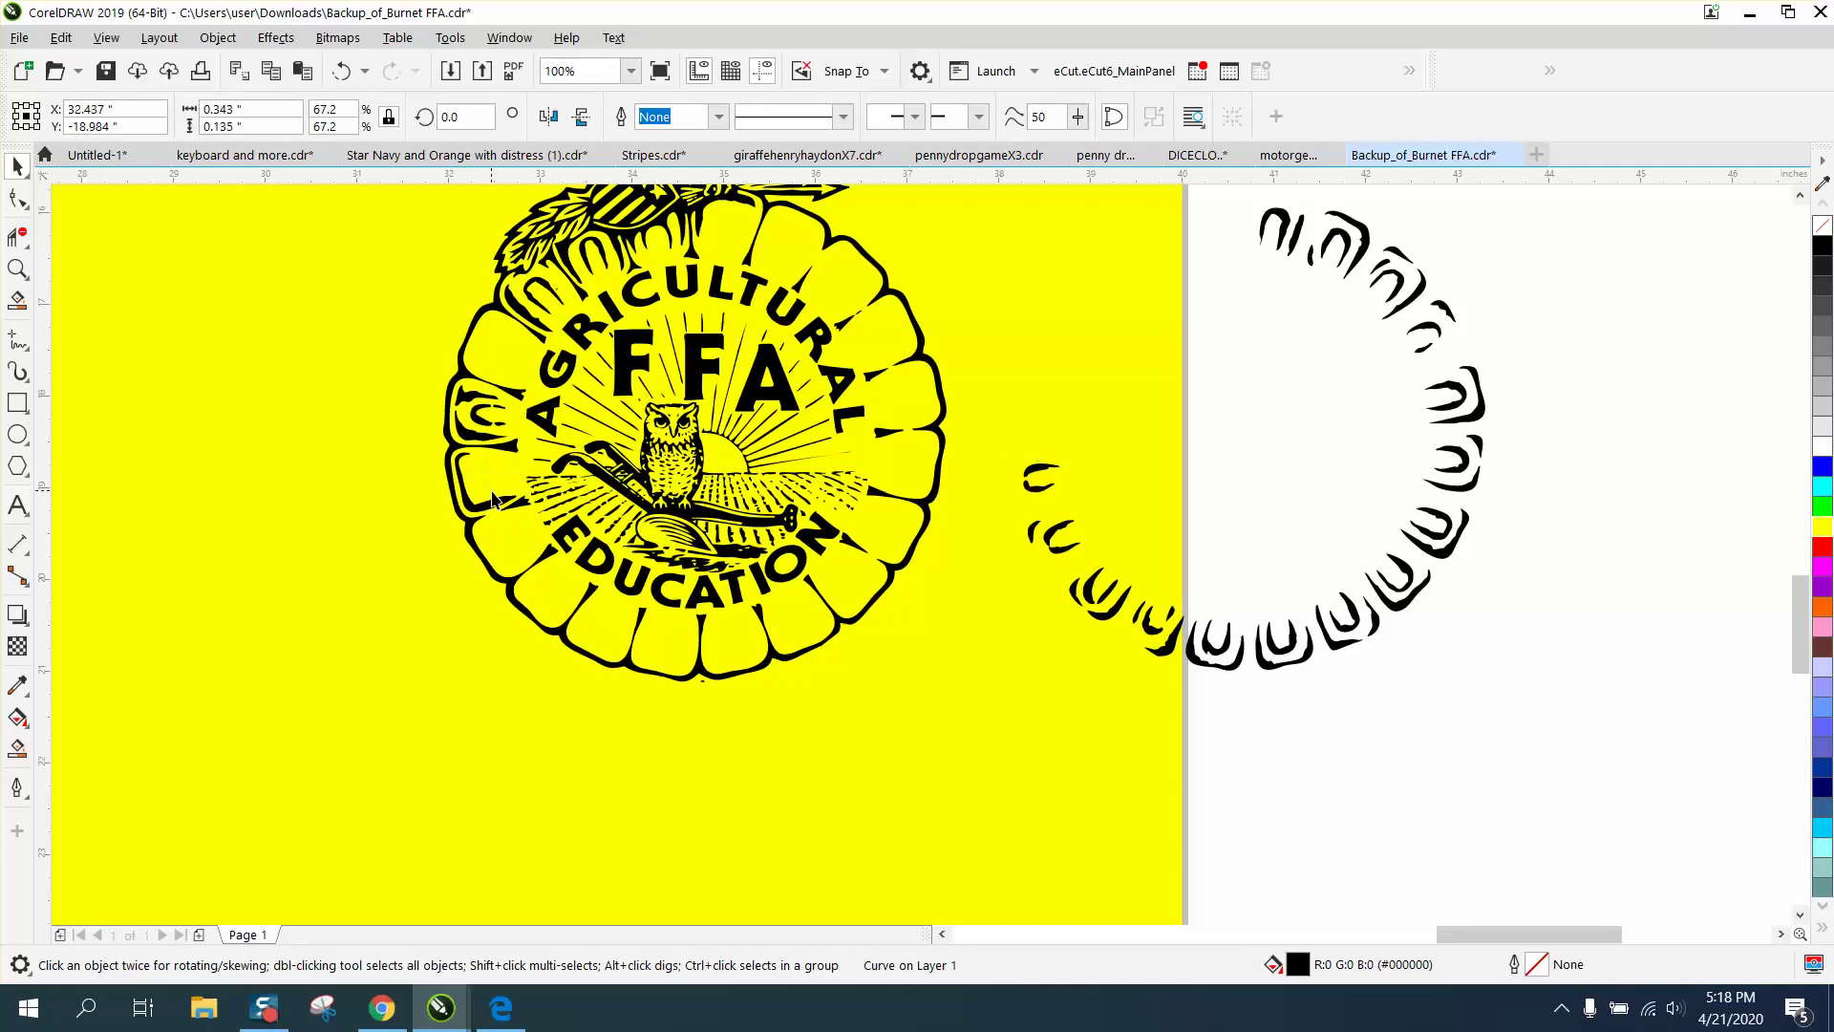
left_click(493, 508)
key("ctrl+r")
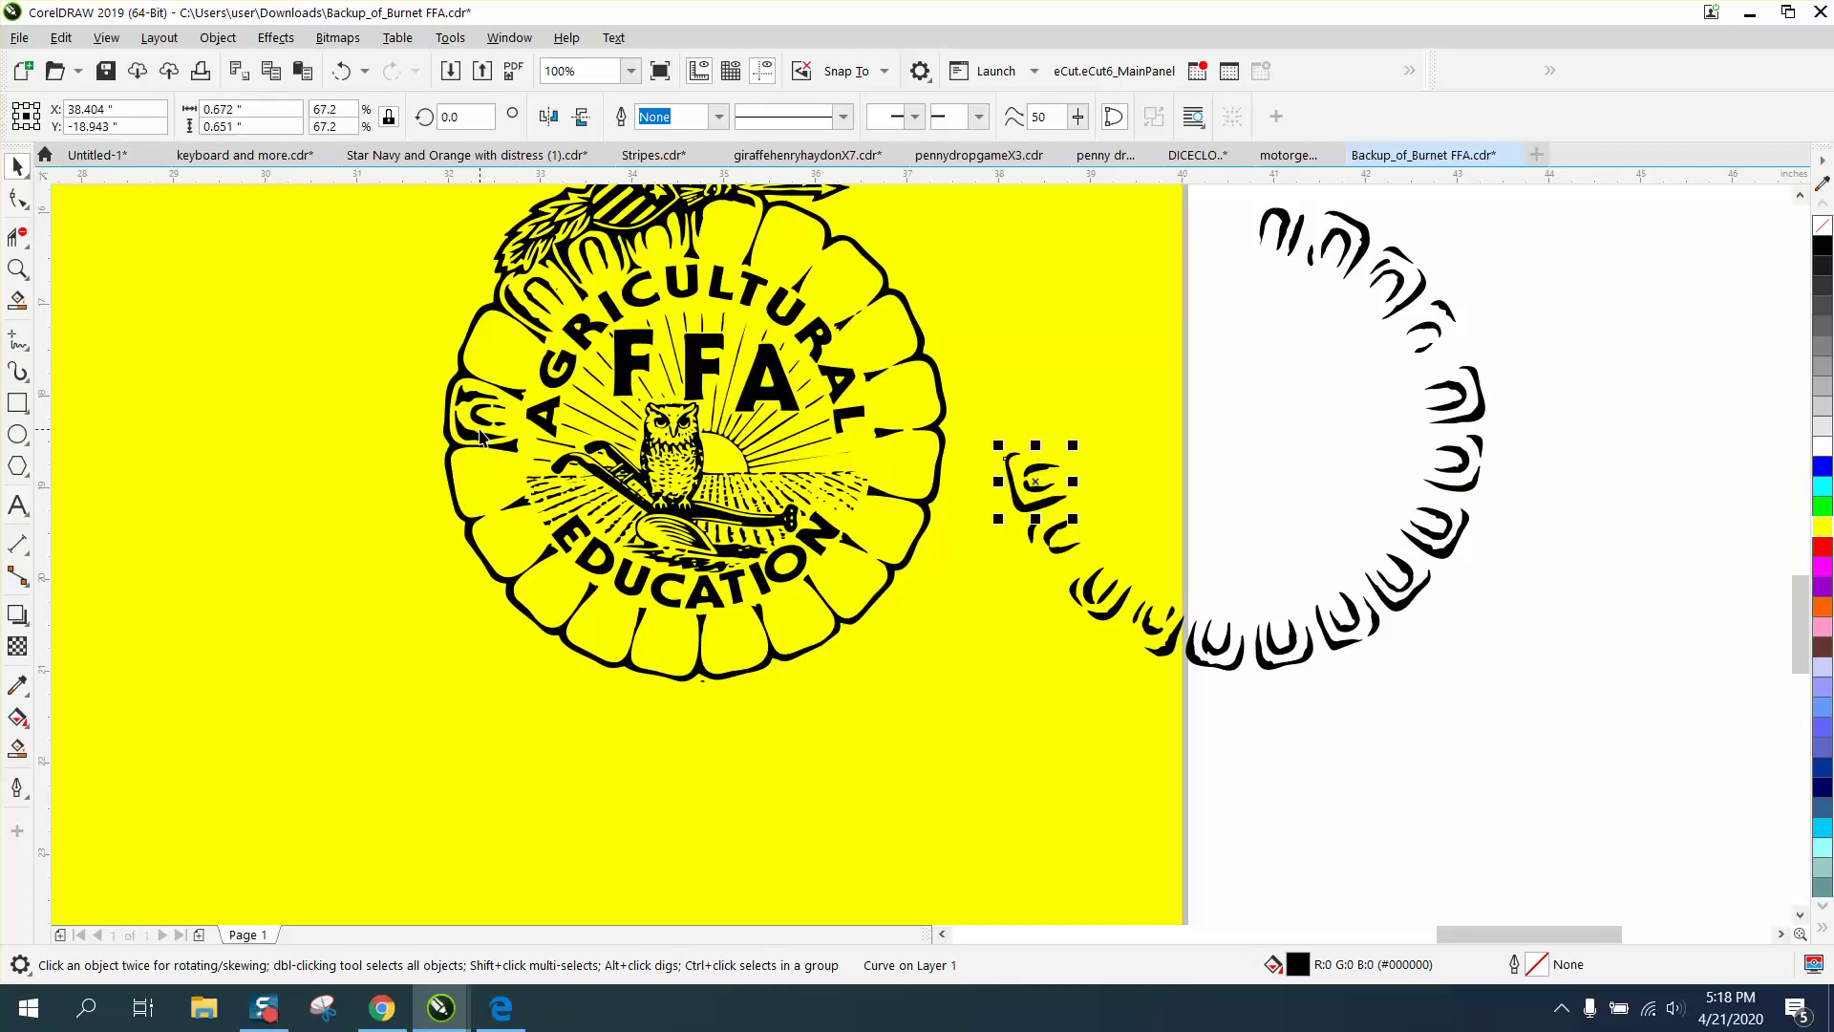
left_click(472, 406)
key("ctrl+r")
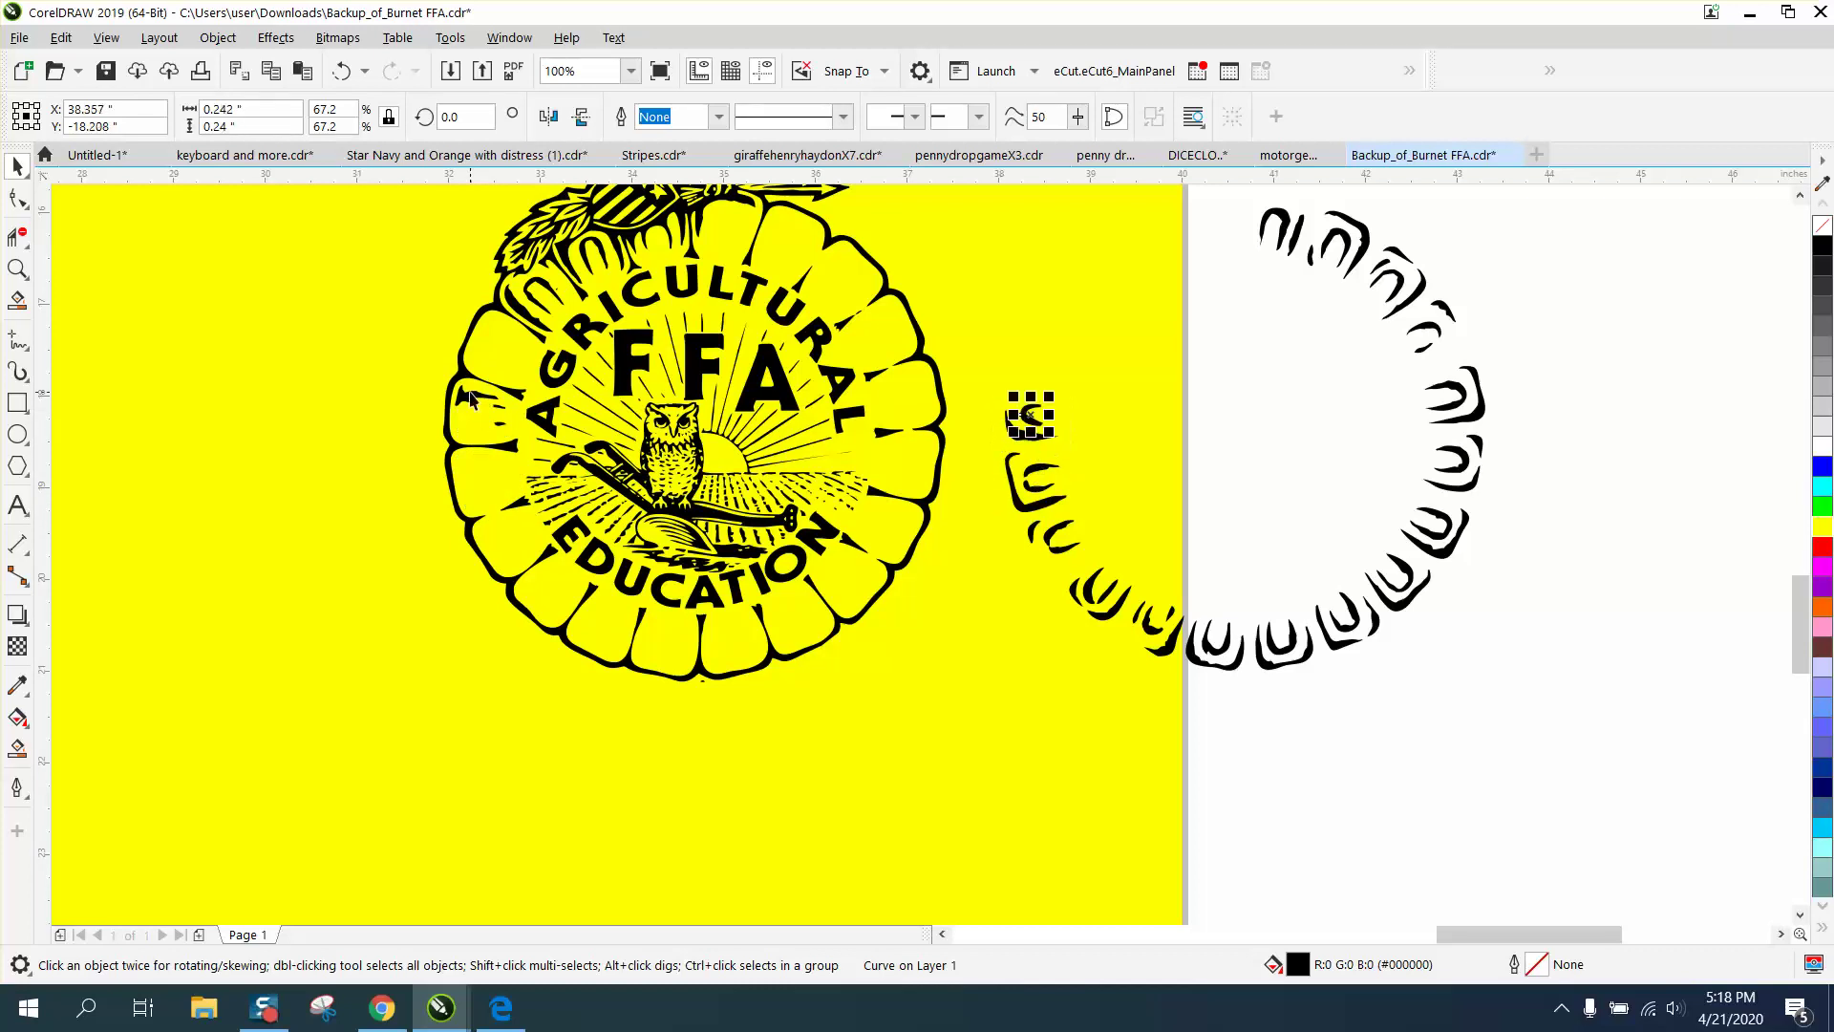
left_click(499, 423)
key("ctrl+r")
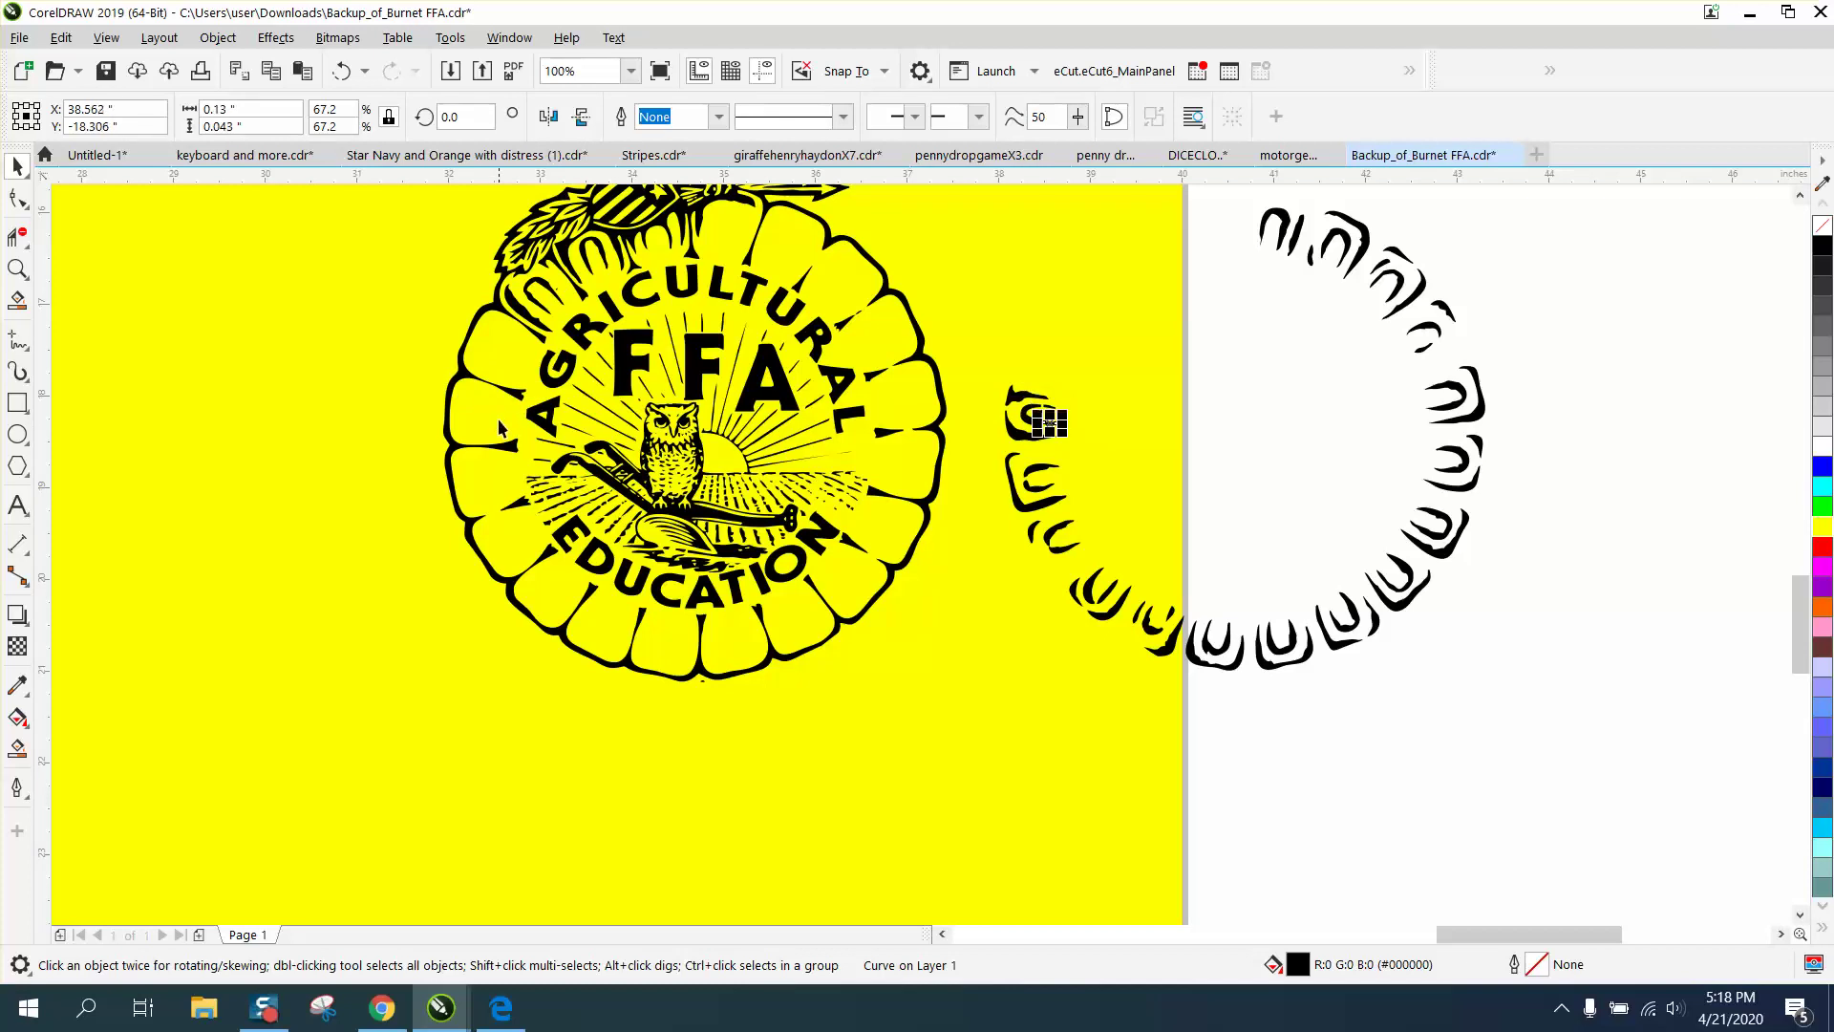
left_click(531, 311)
key("ctrl+r")
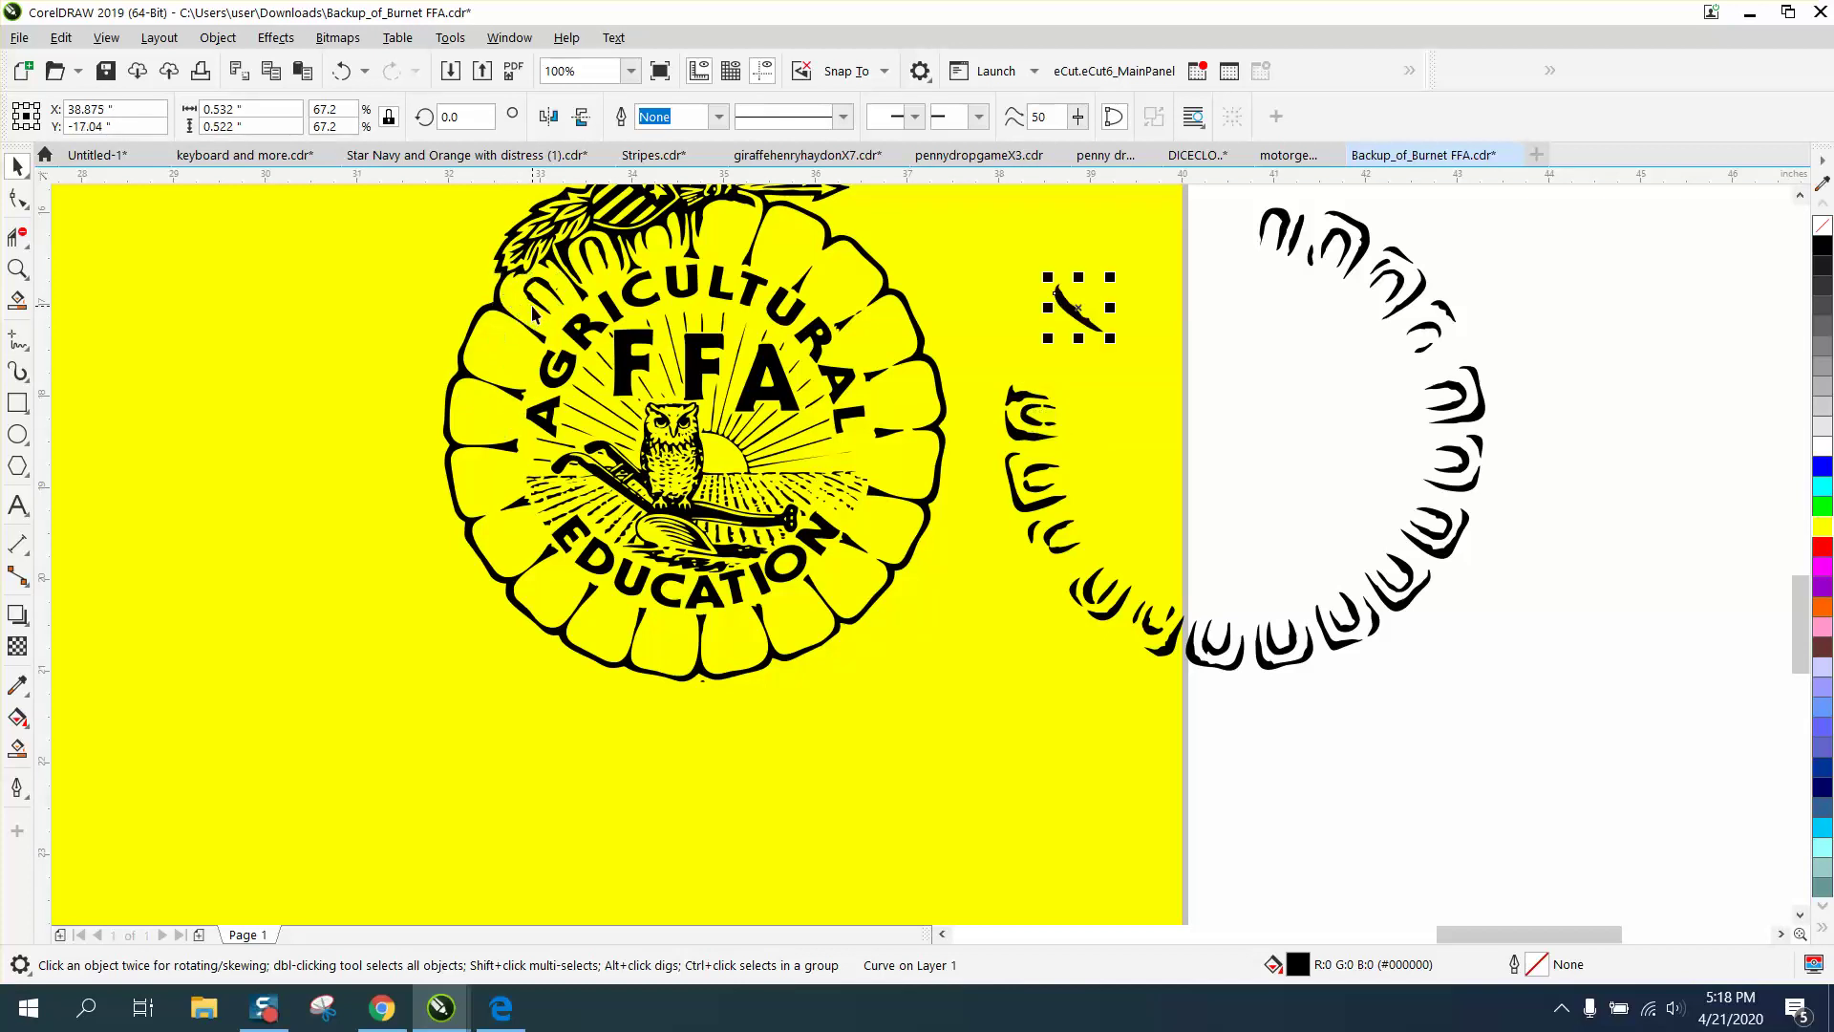
left_click(542, 294)
key("ctrl+r")
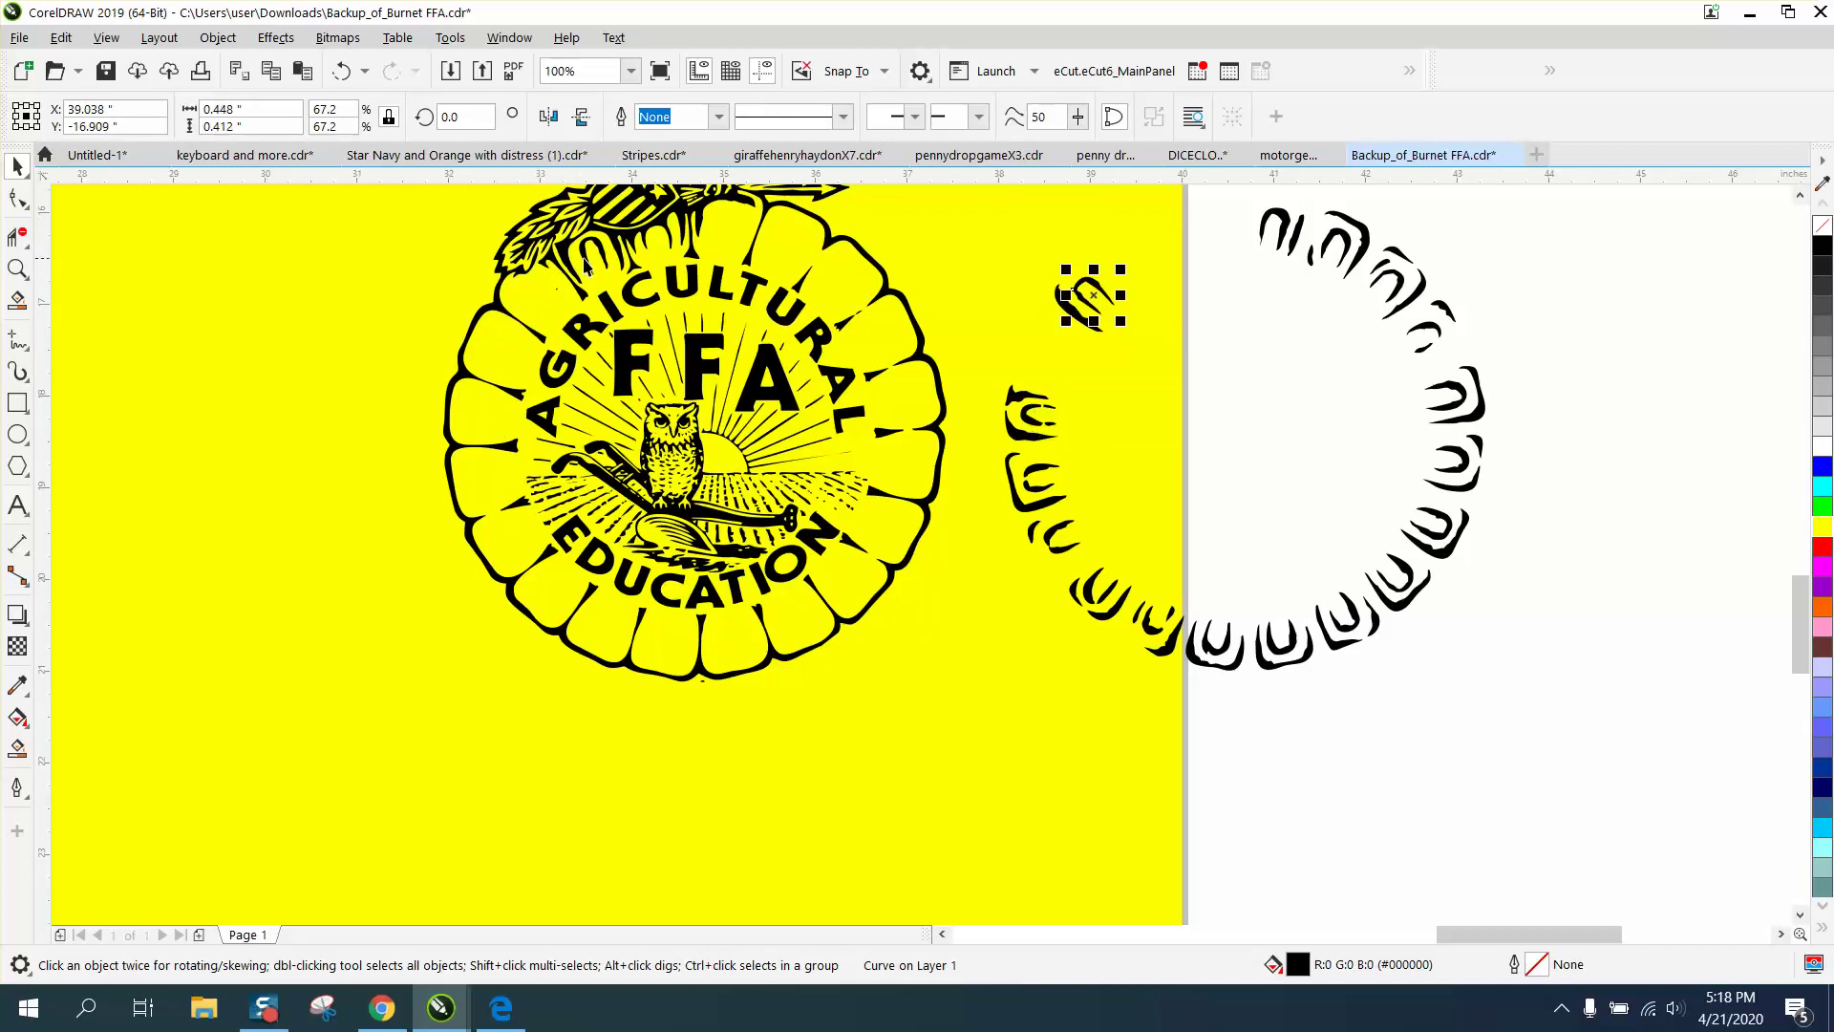
left_click(585, 264)
key("ctrl+r")
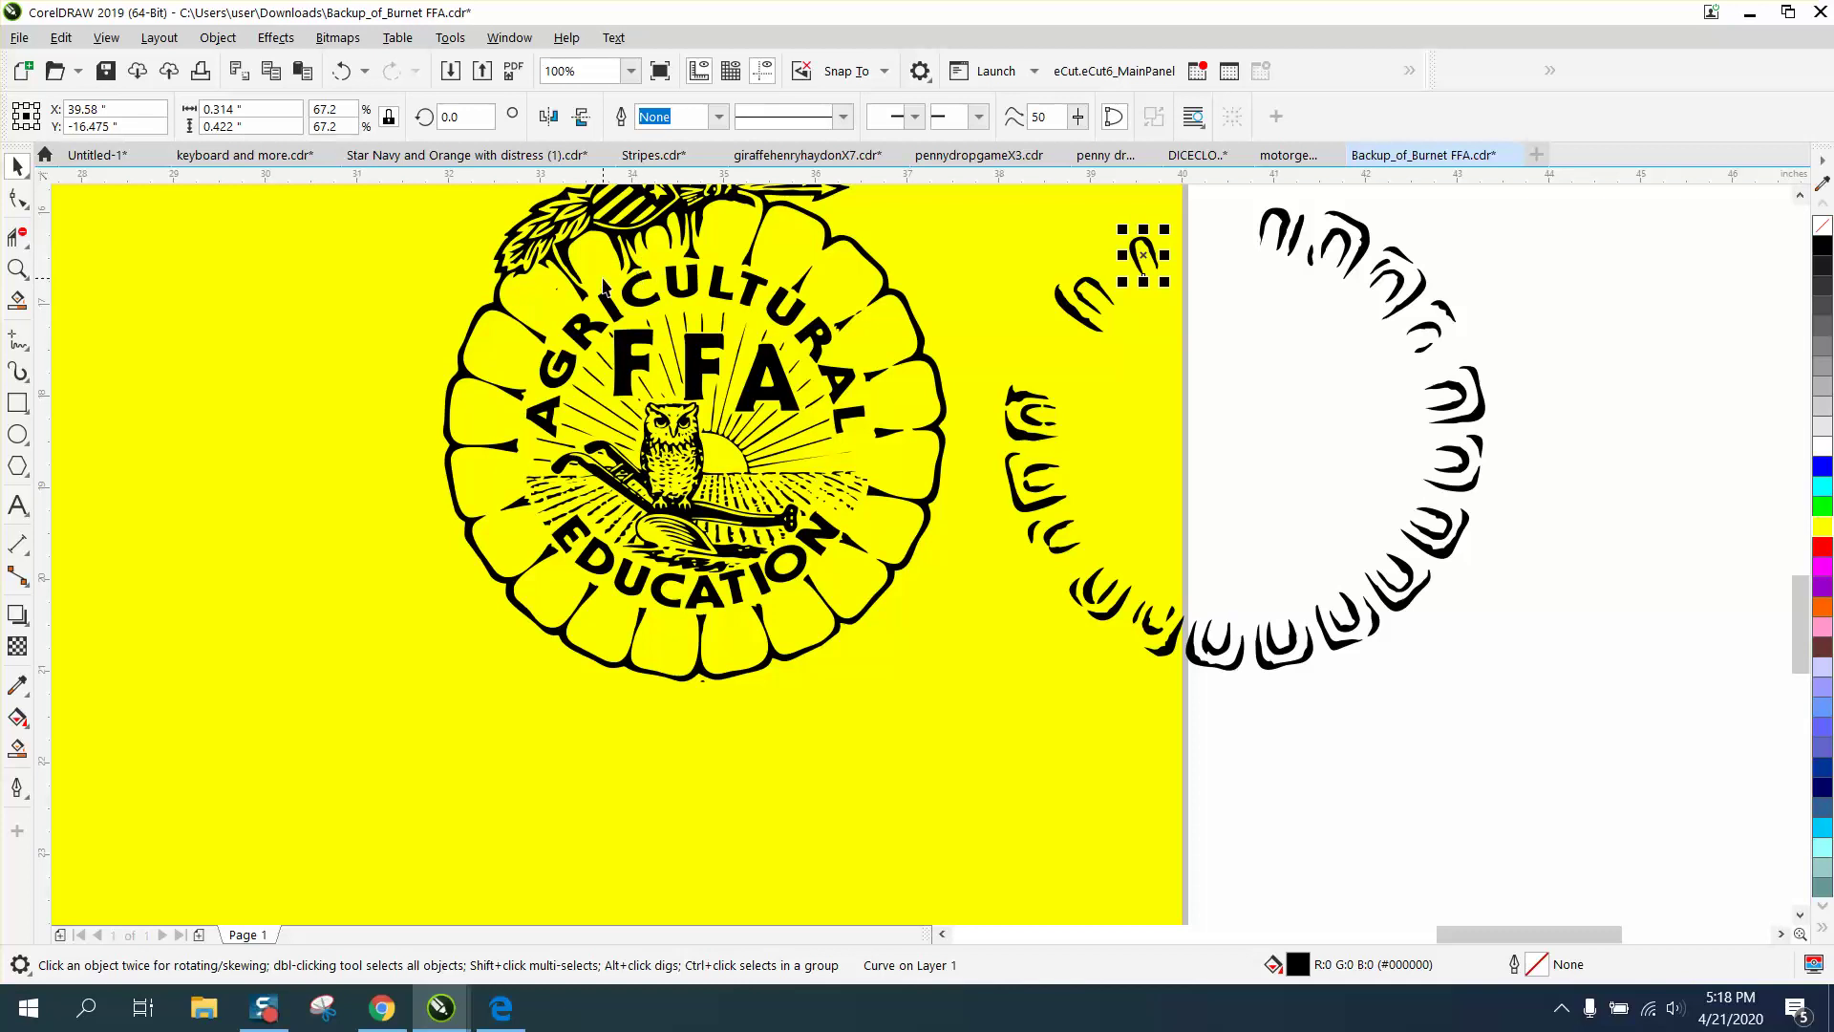
Try no fill with a red hairline on the seal, then undo both to restore solid black
left_click(566, 263)
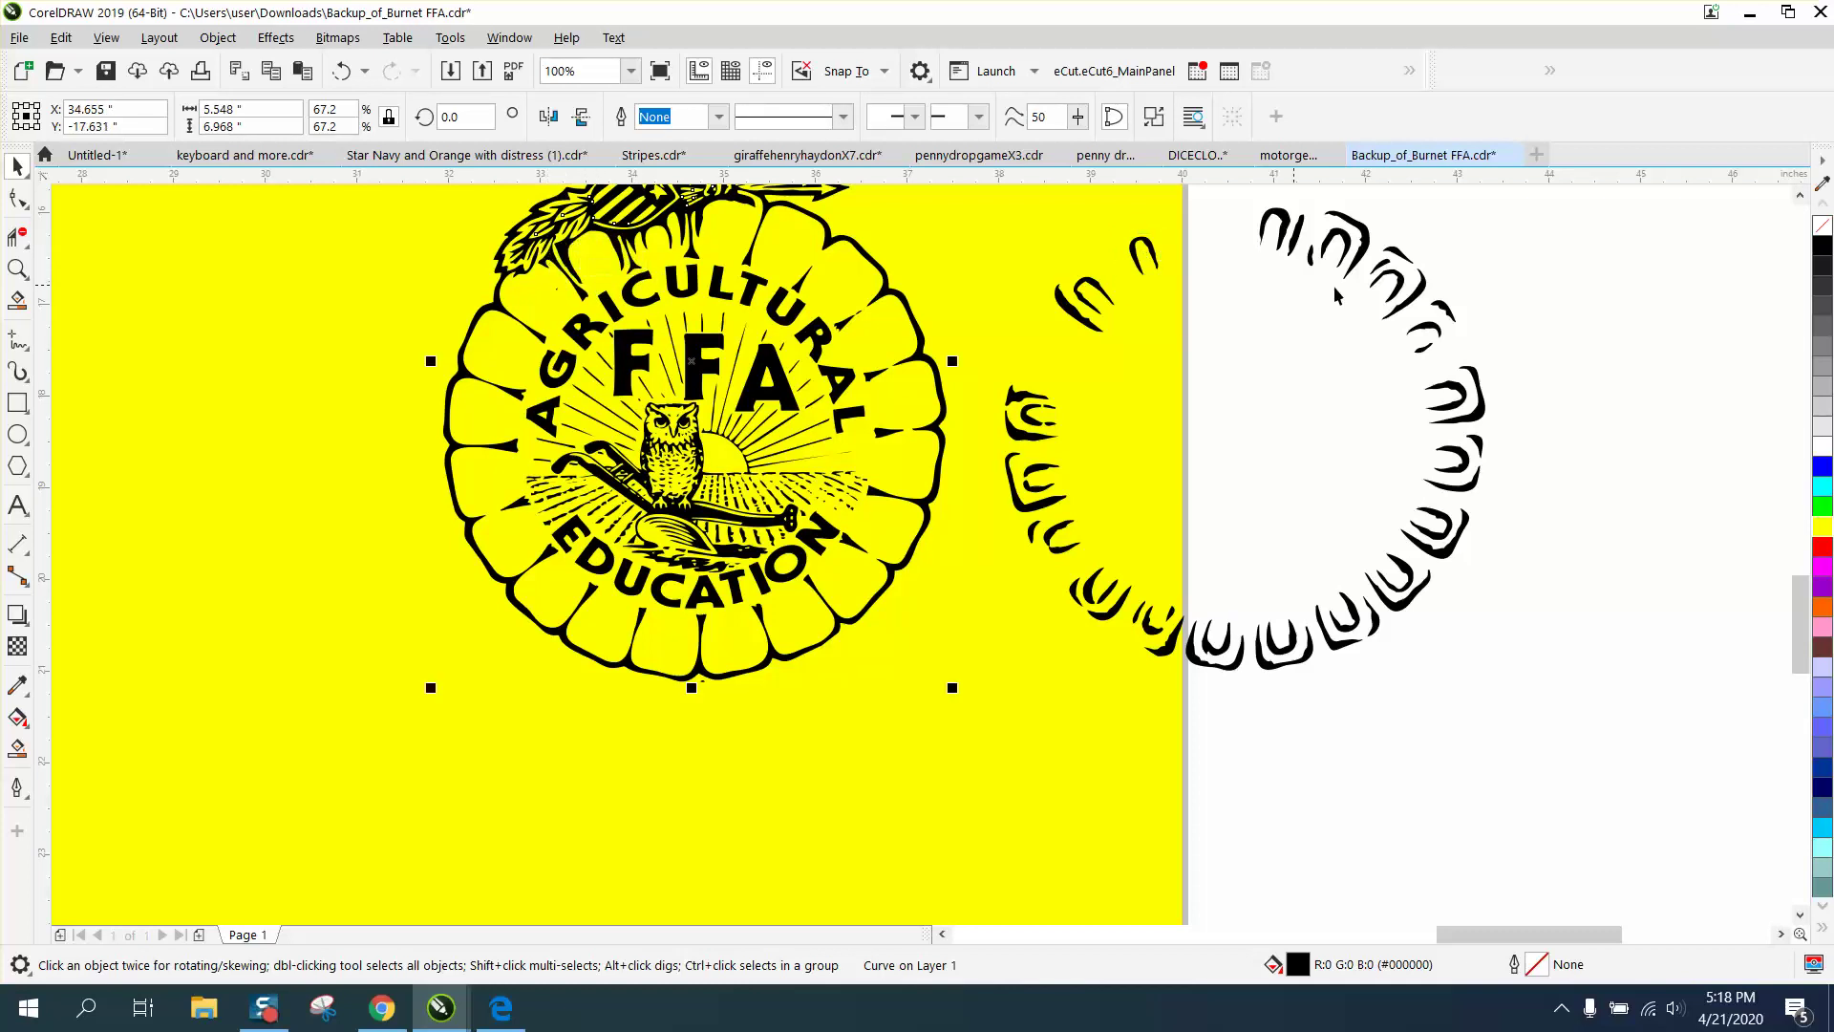
left_click(1822, 225)
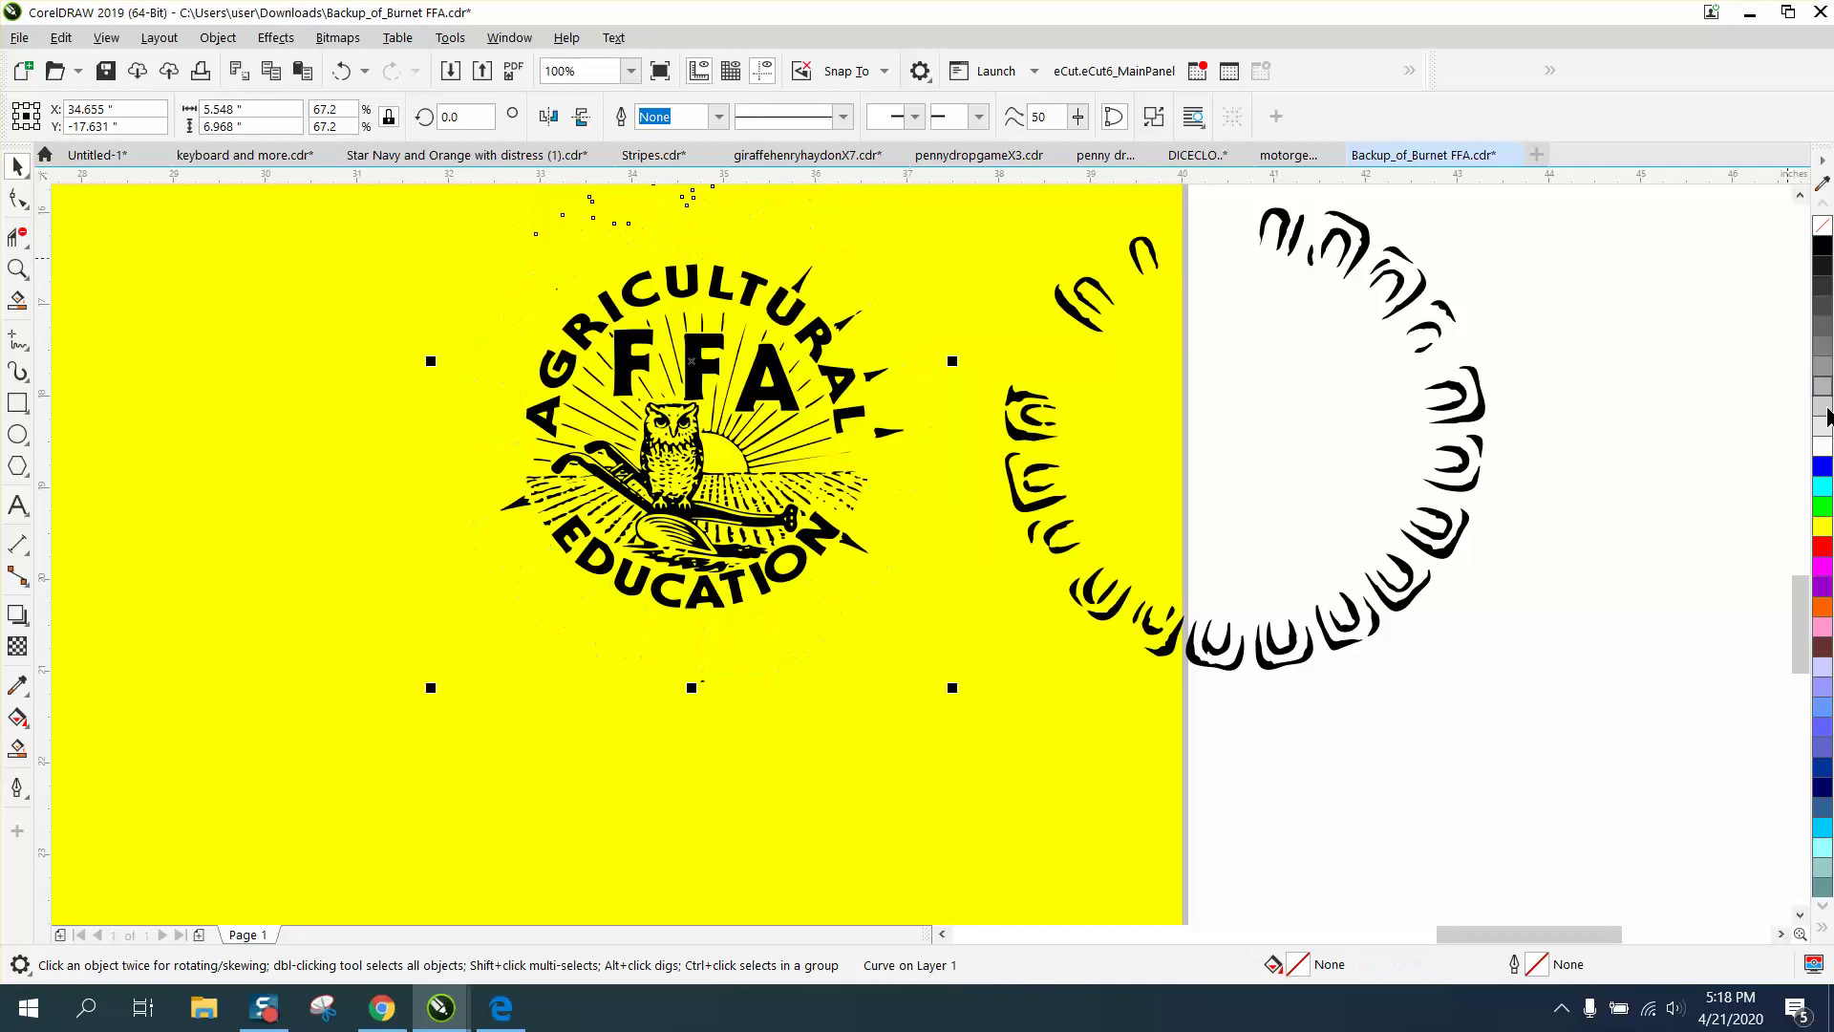
right_click(1822, 547)
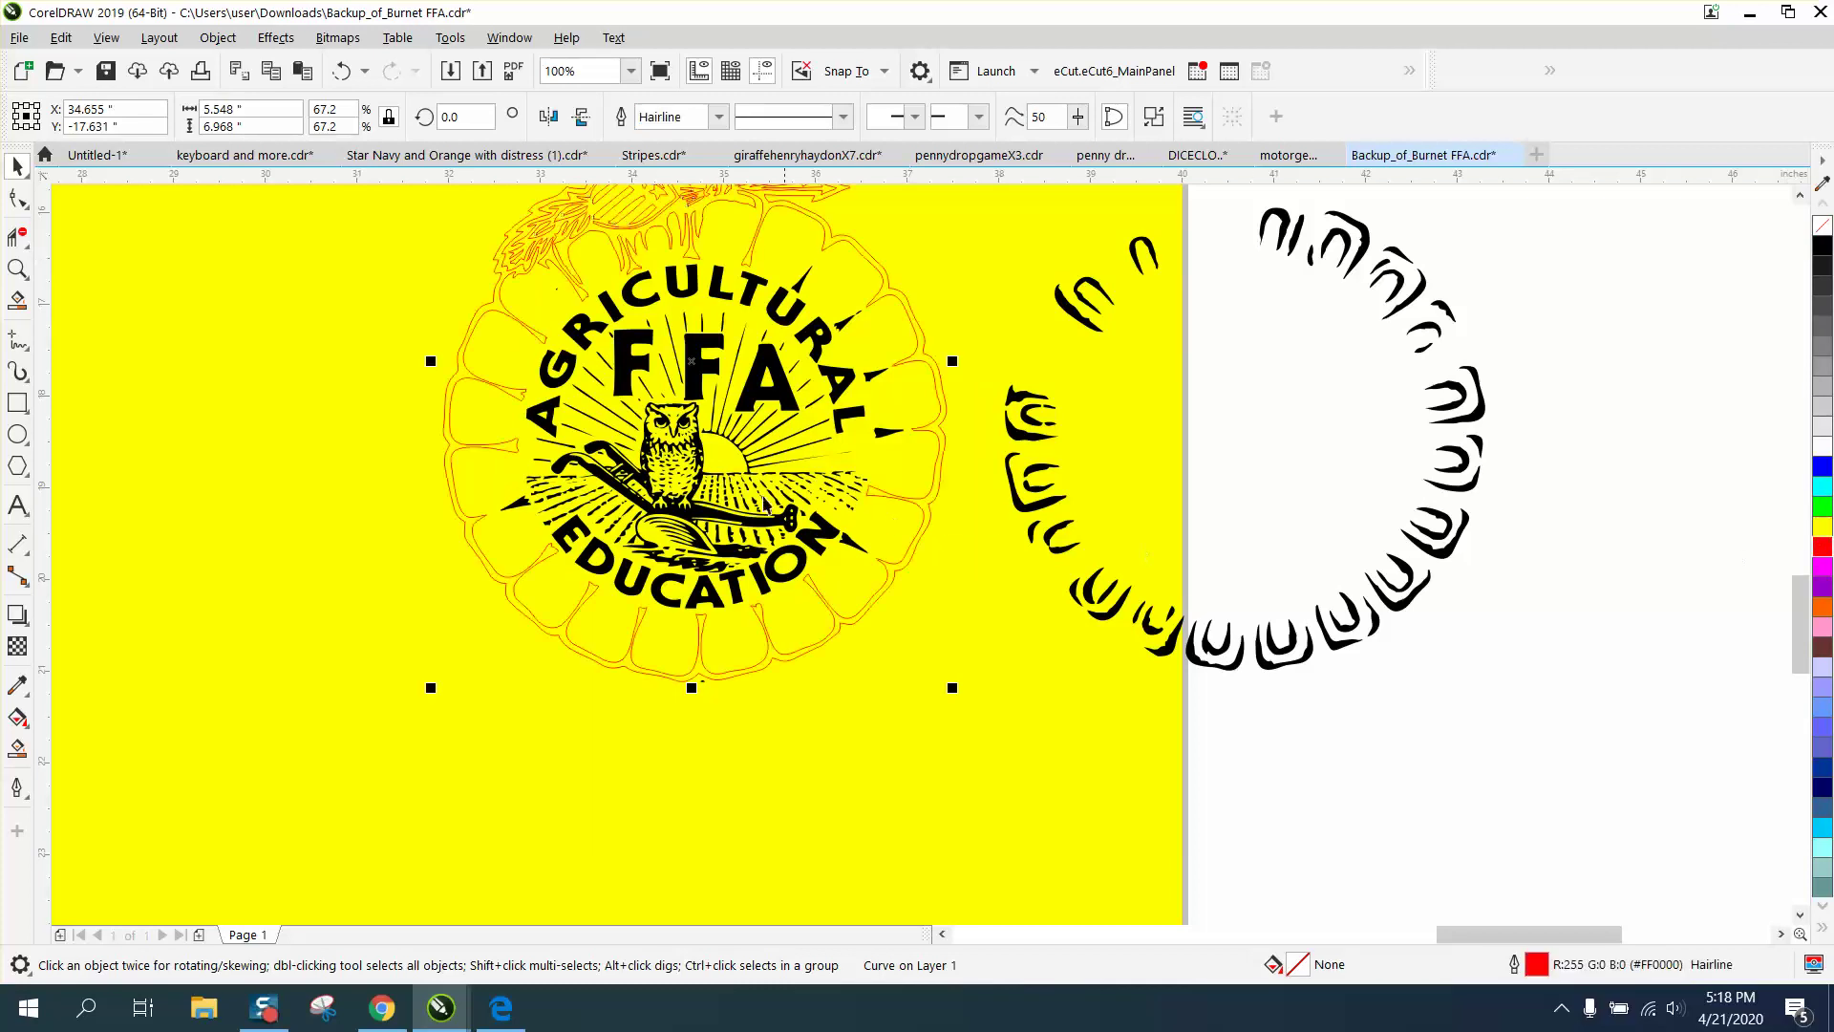
left_click(18, 270)
right_click(764, 334)
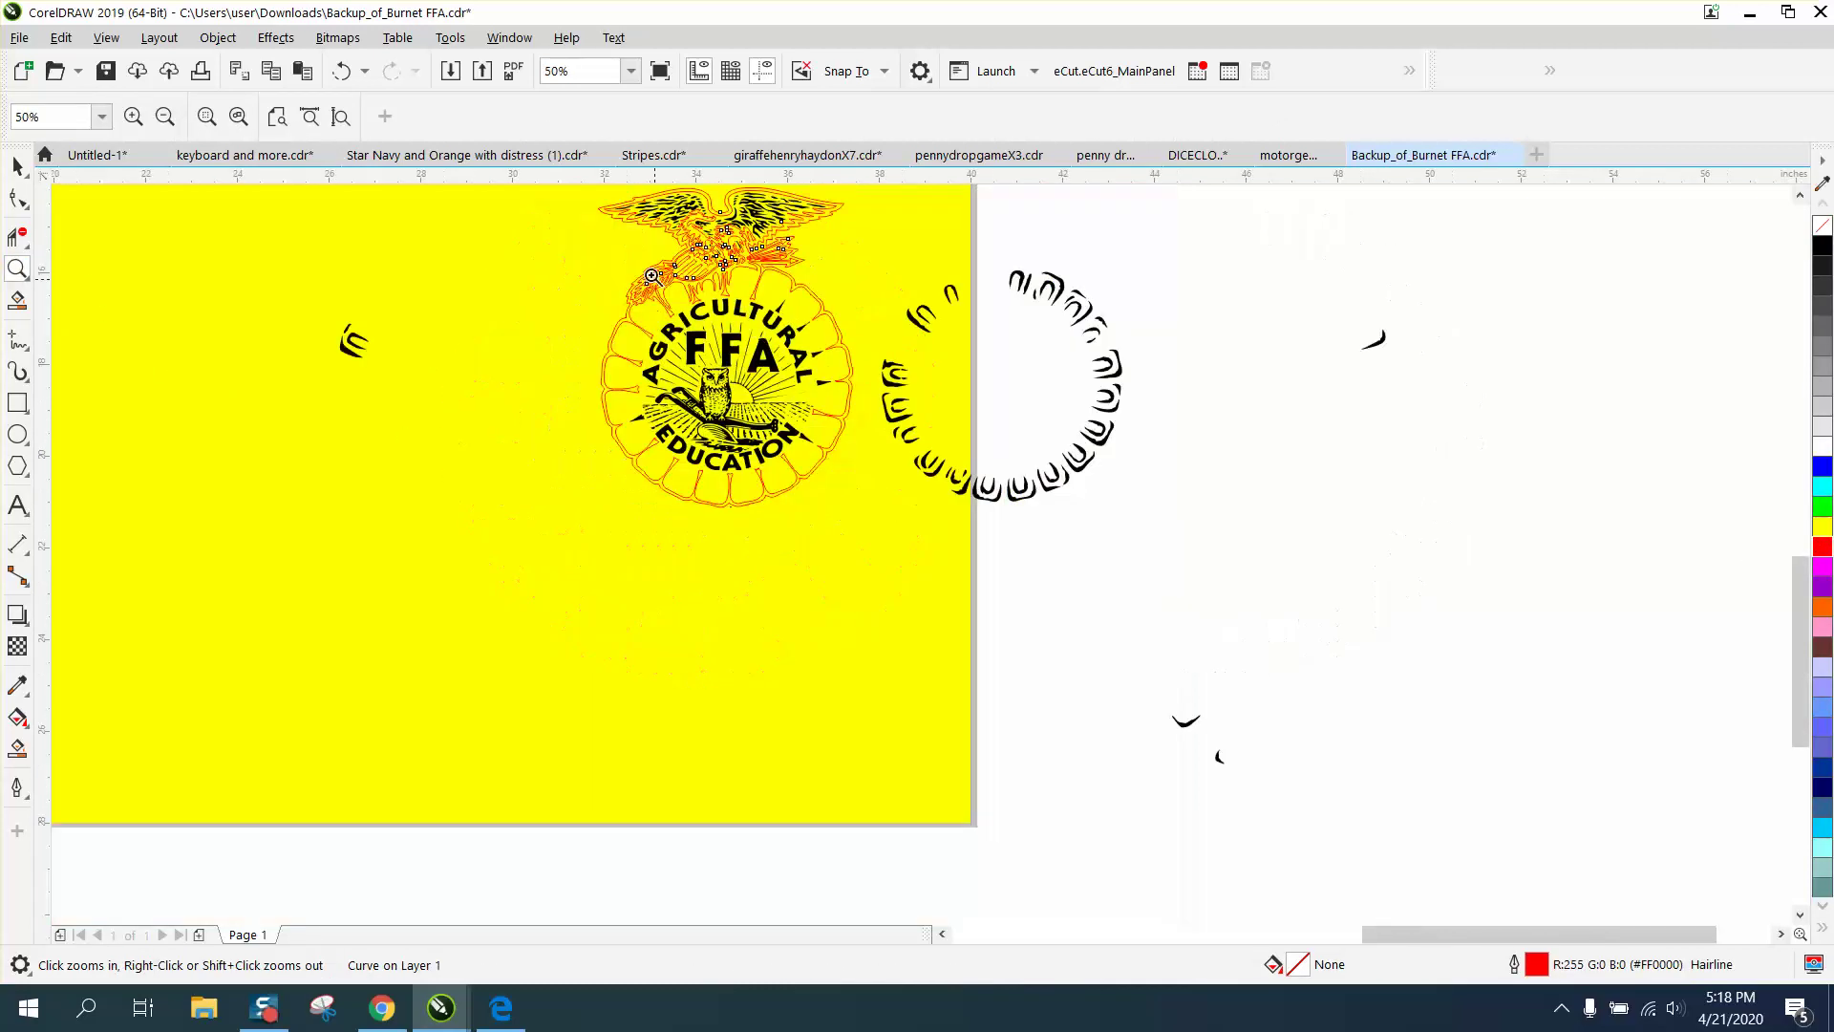
left_click_drag(637, 259, 936, 372)
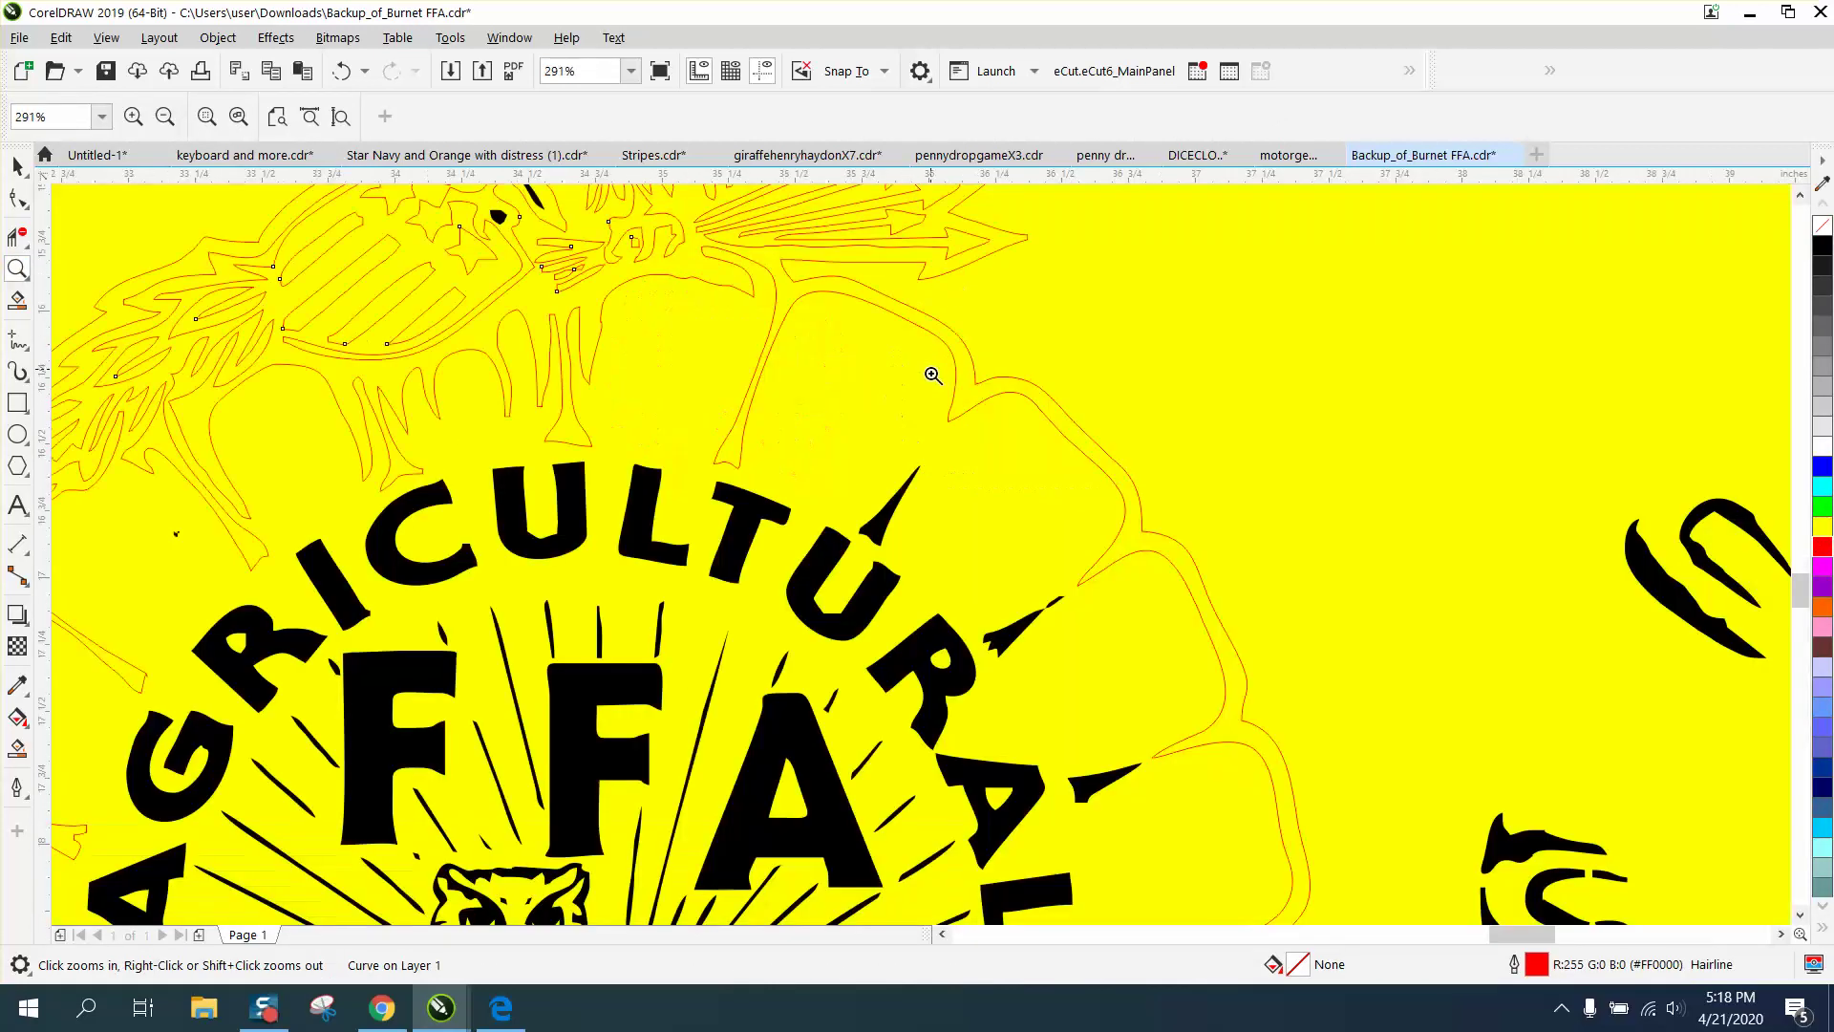
right_click(508, 400)
right_click(507, 400)
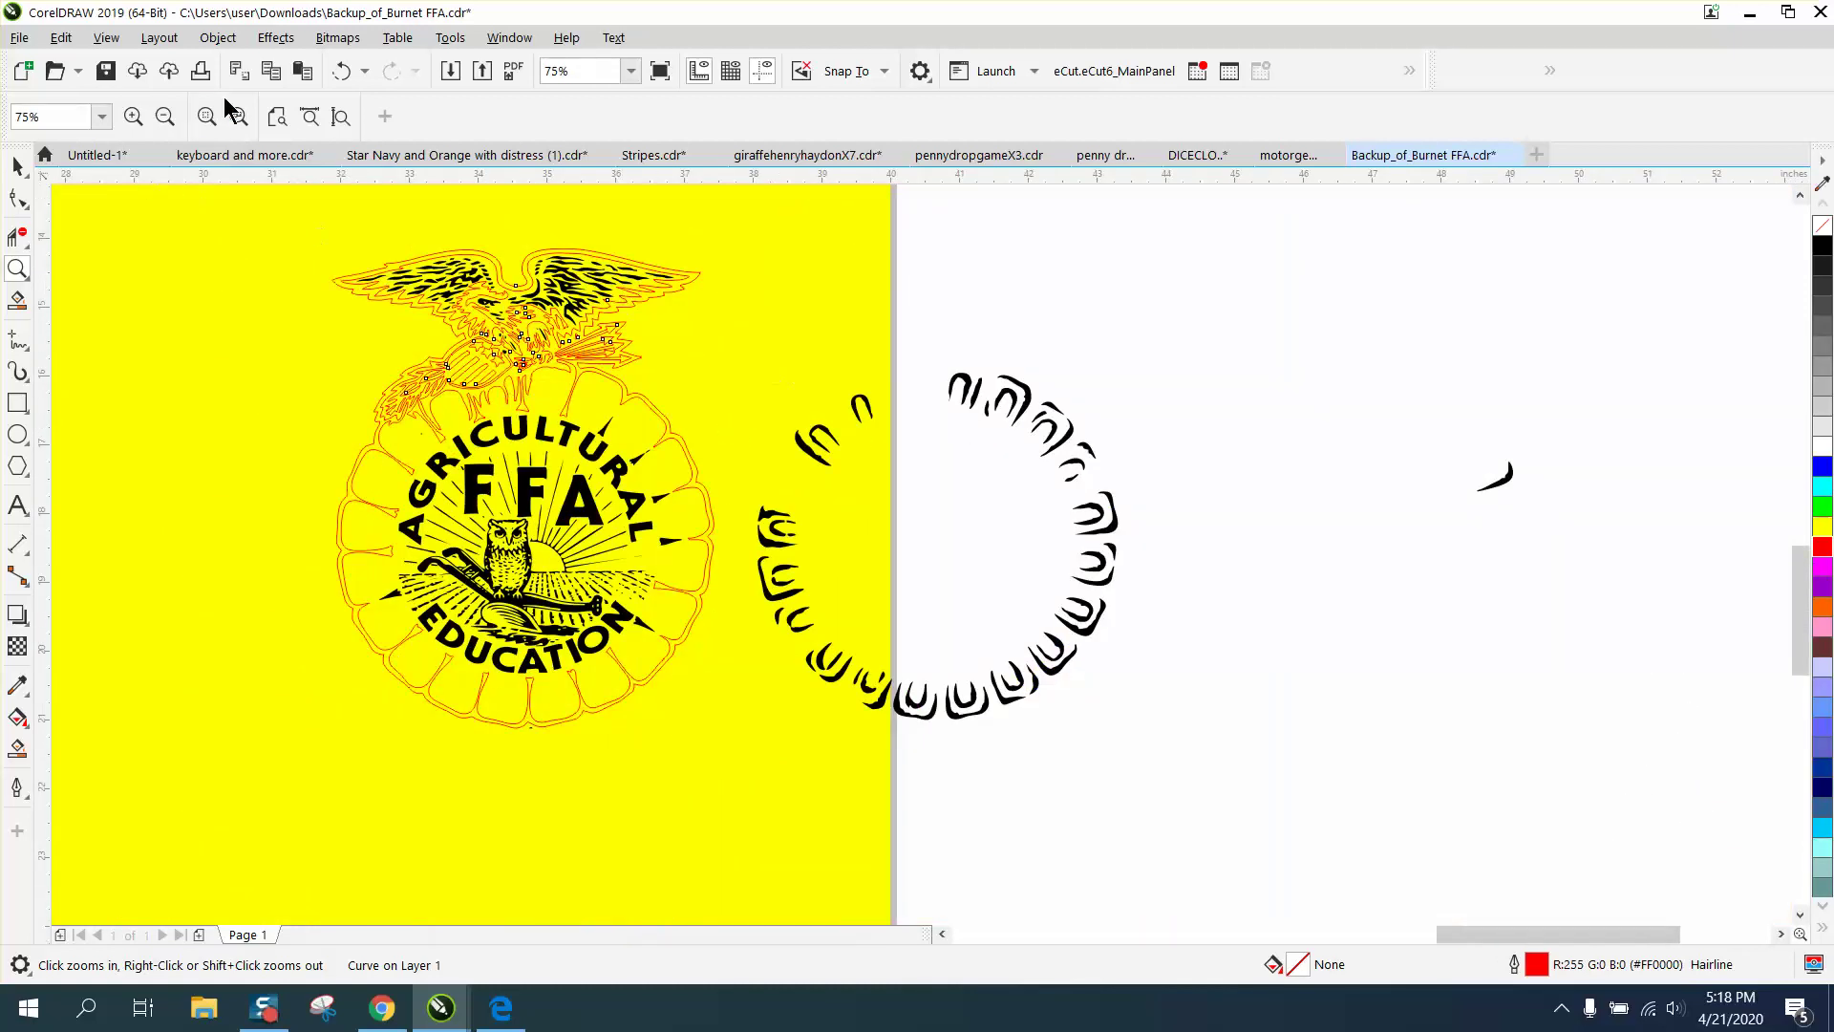
left_click(341, 71)
left_click(341, 72)
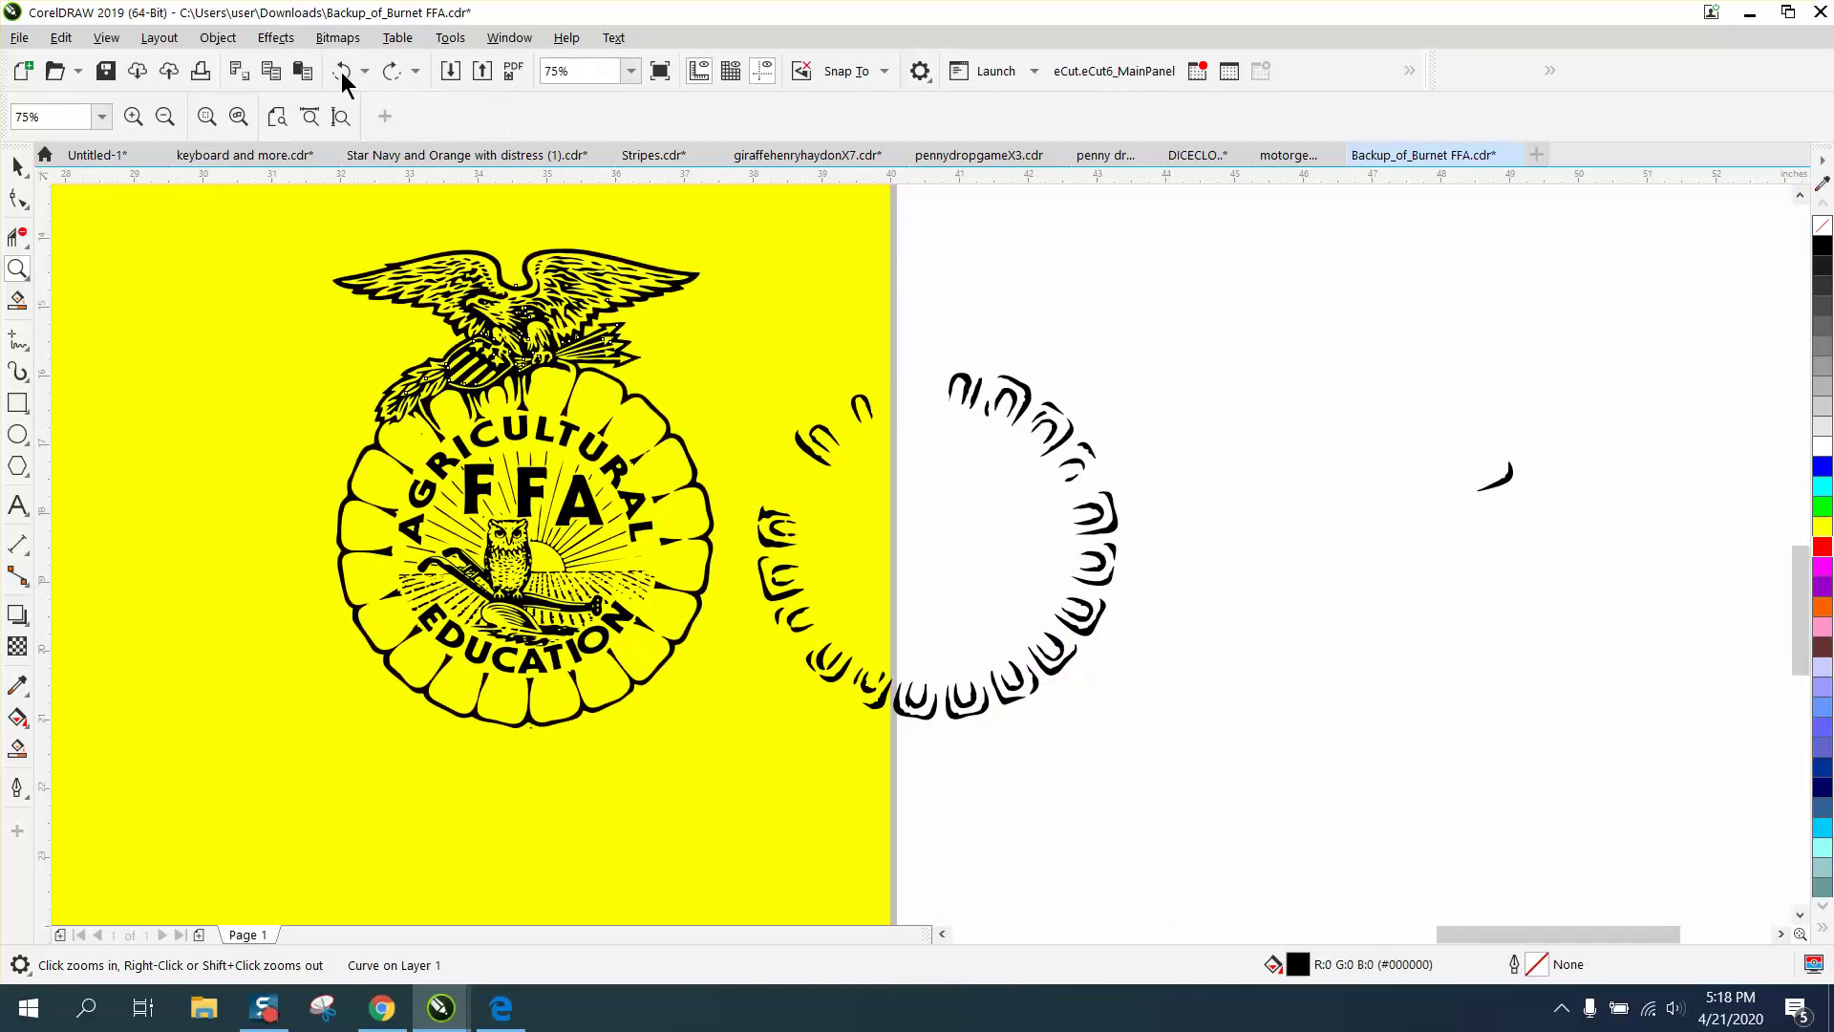
Marquee-select the small three-piece mark and align it onto the seal's left edge
right_click(1050, 545)
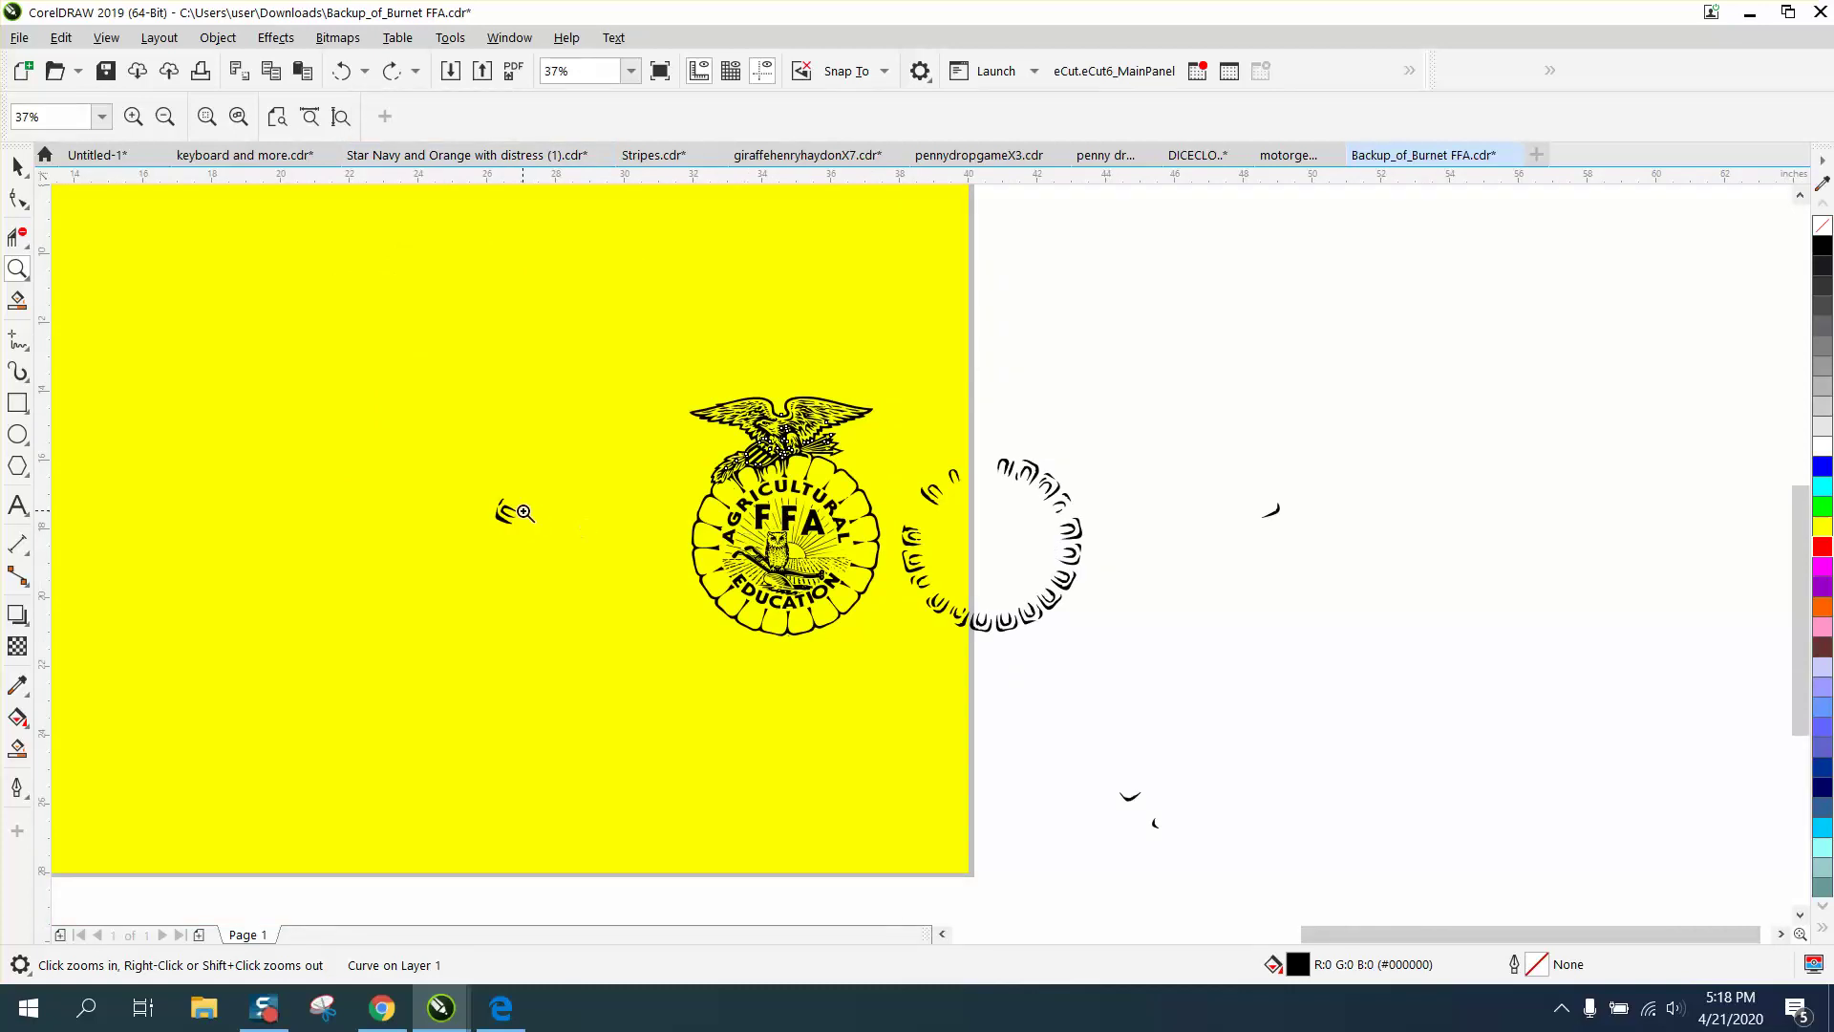
left_click(17, 167)
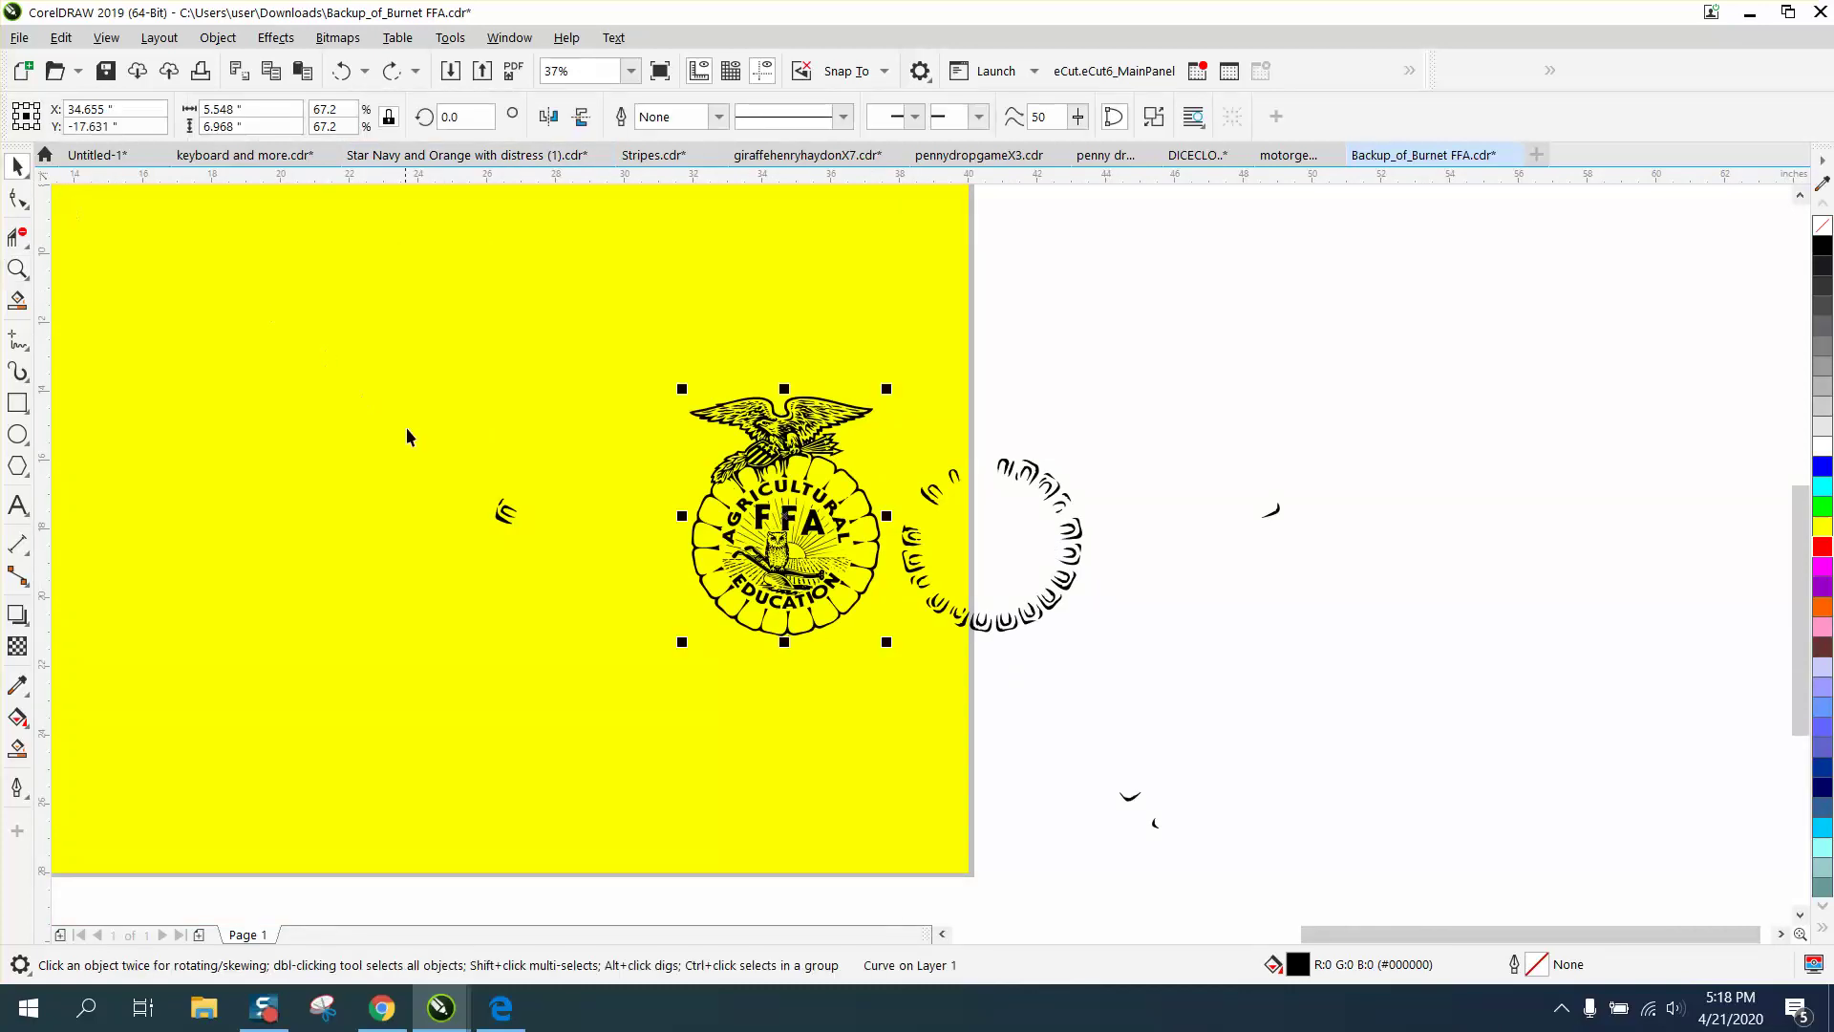
left_click_drag(455, 493, 575, 547)
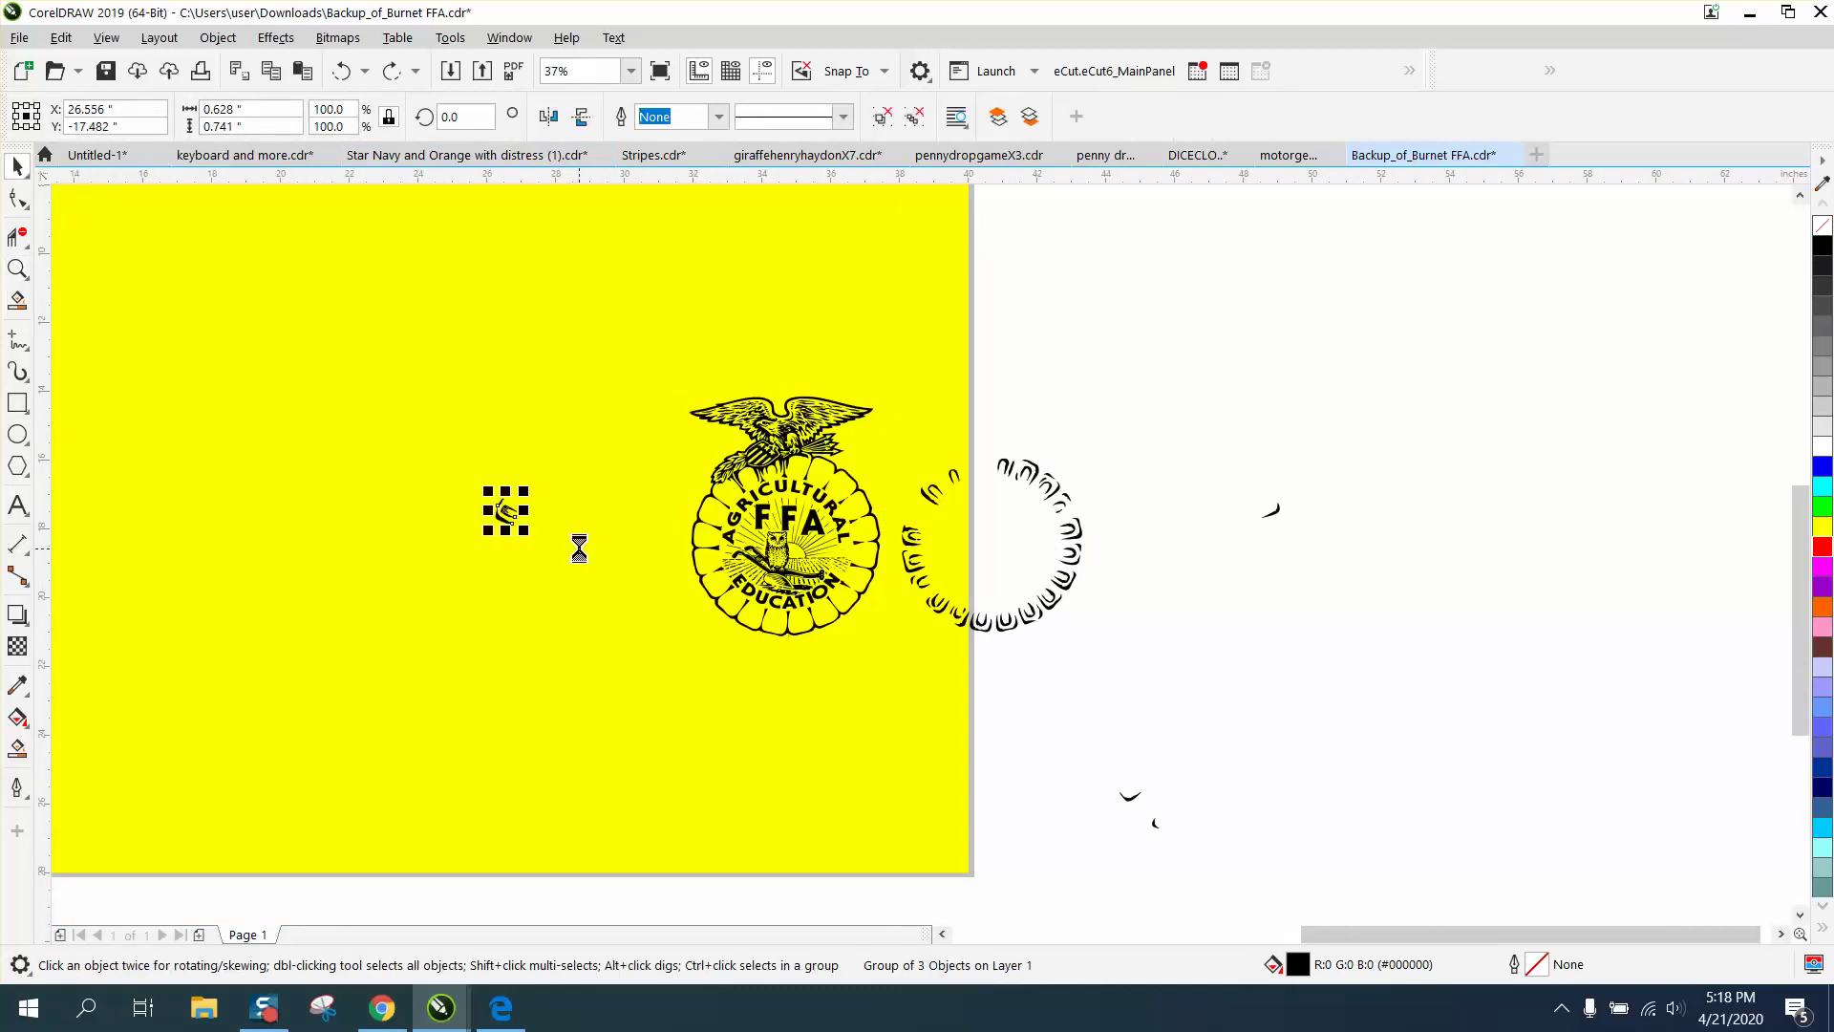
key("l")
left_click(18, 269)
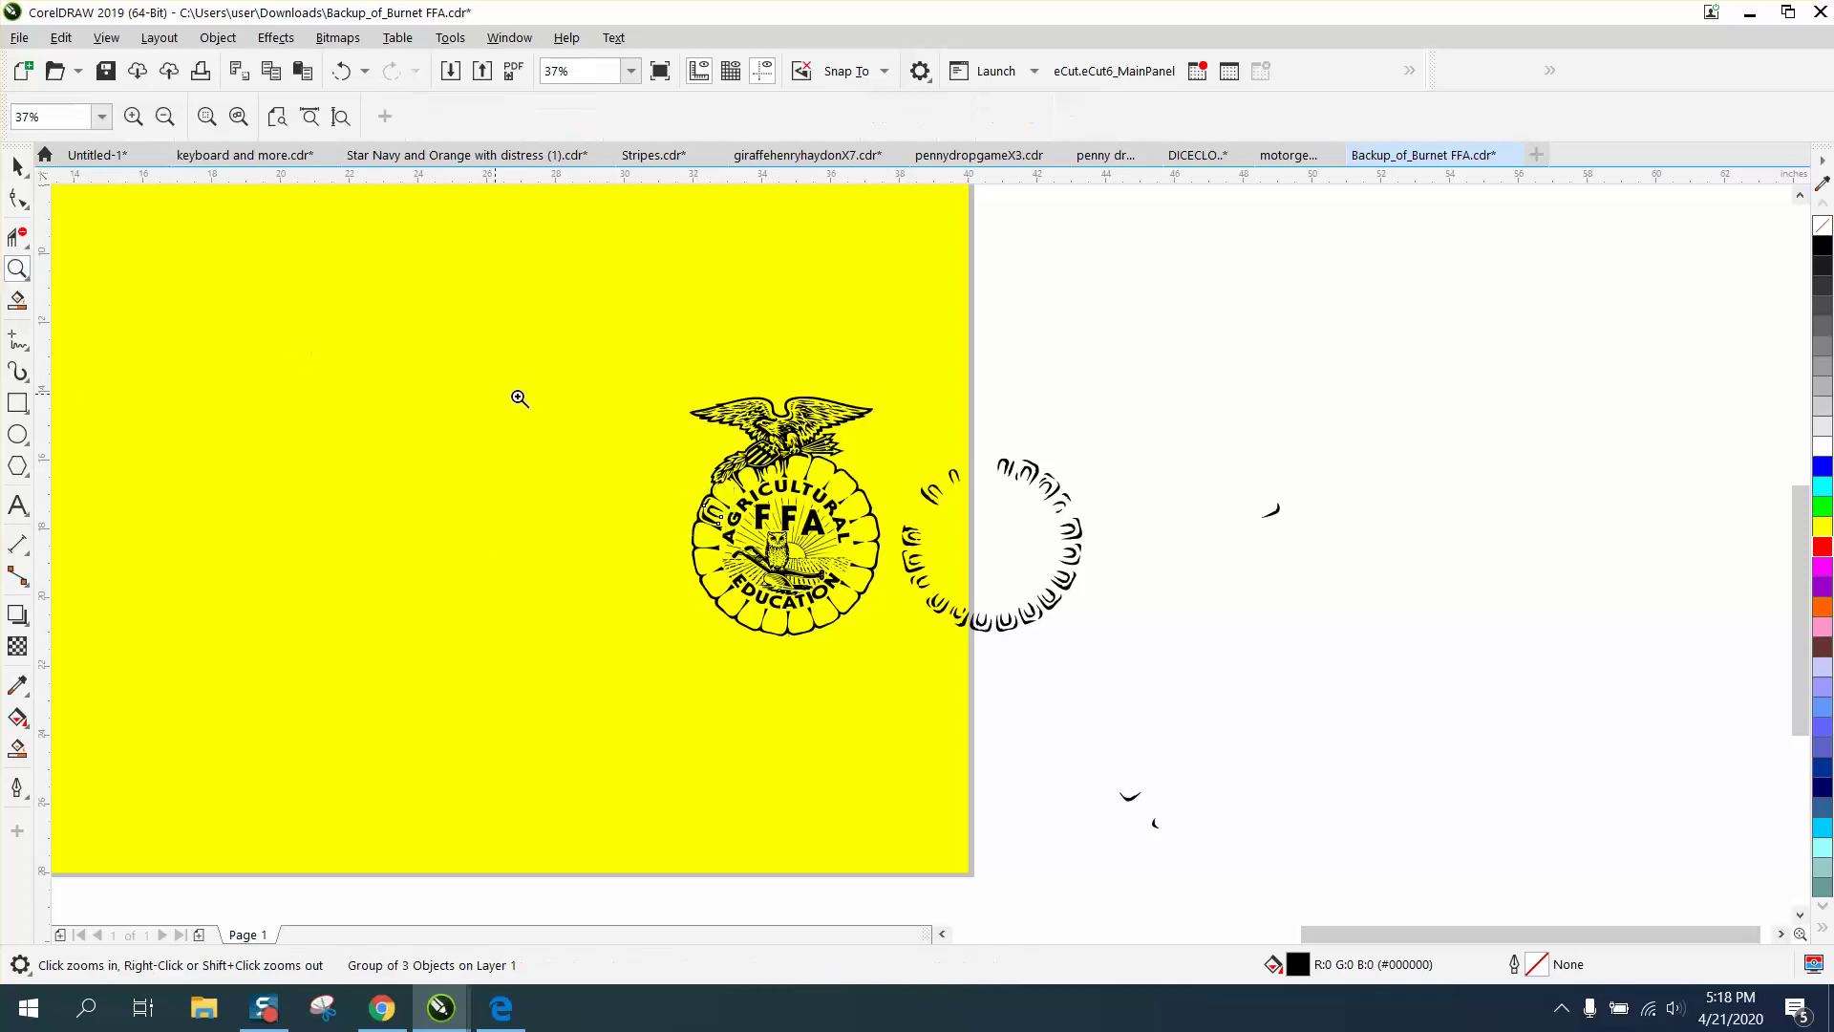
left_click_drag(559, 411, 1156, 676)
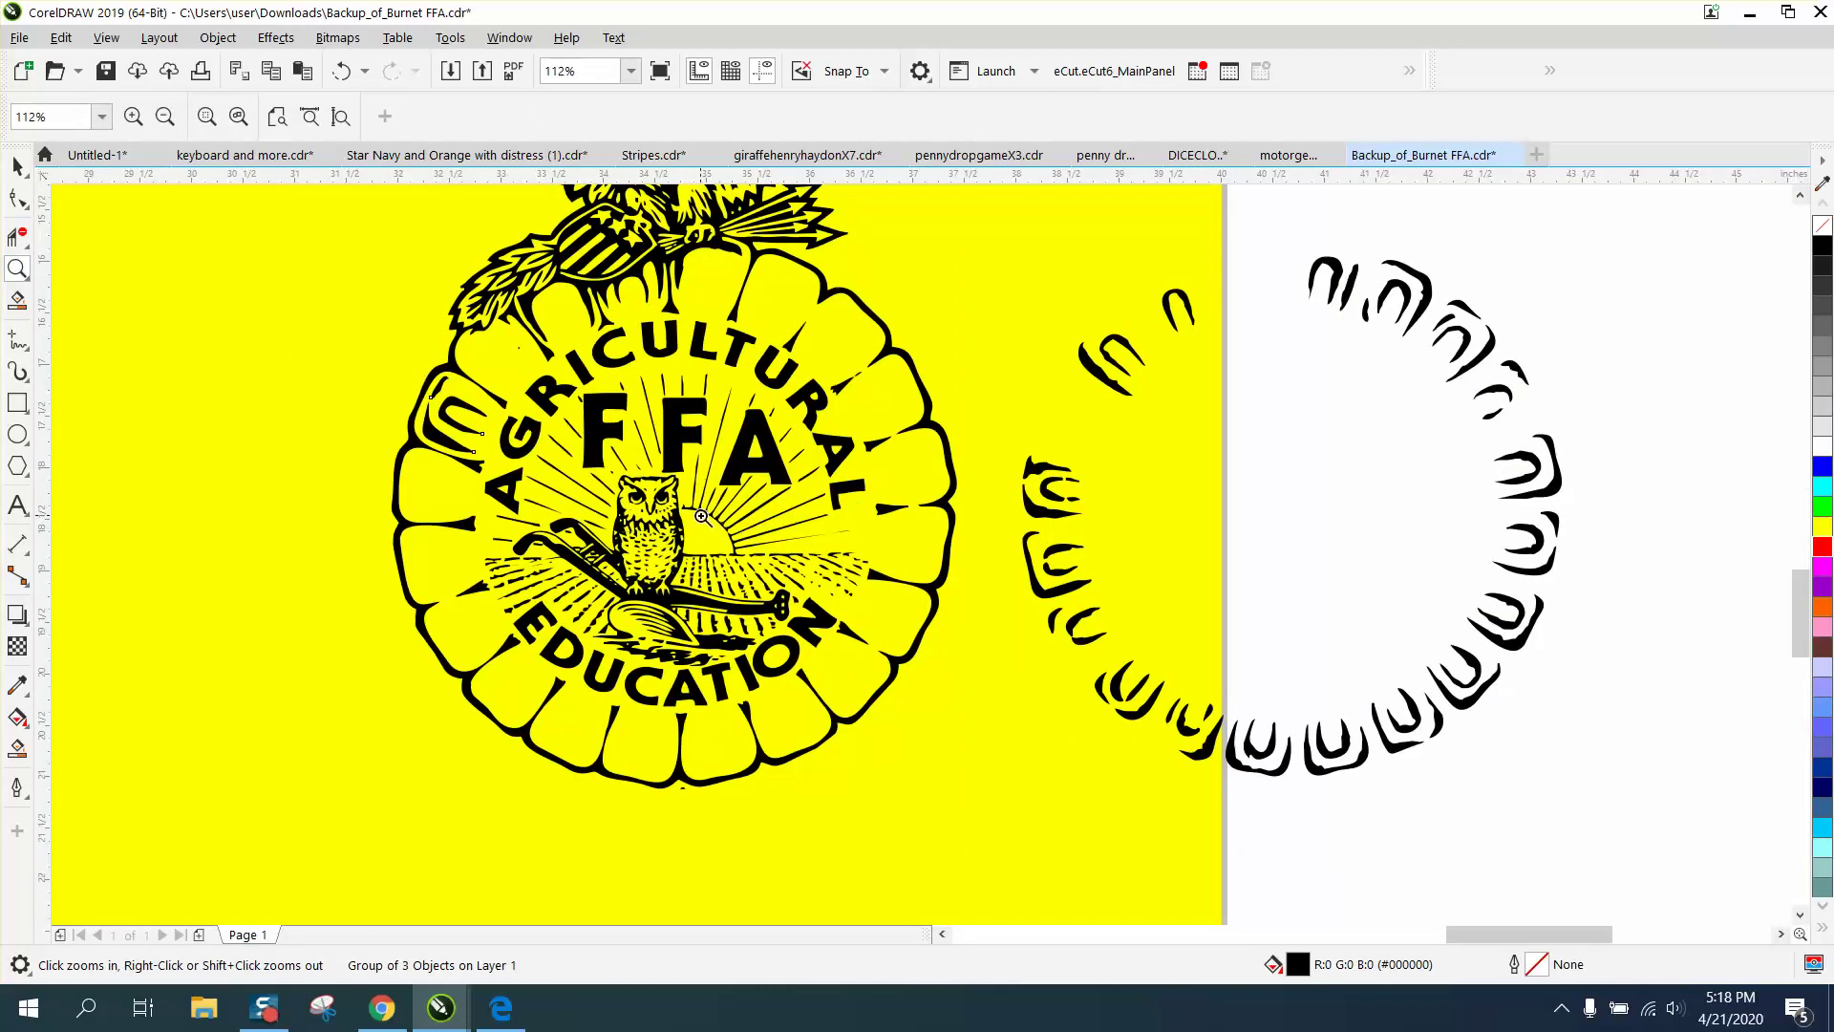
Draw a circle, centre it on the seal and enlarge it to about 5.2 inches
left_click(17, 435)
left_click_drag(432, 297, 137, 757)
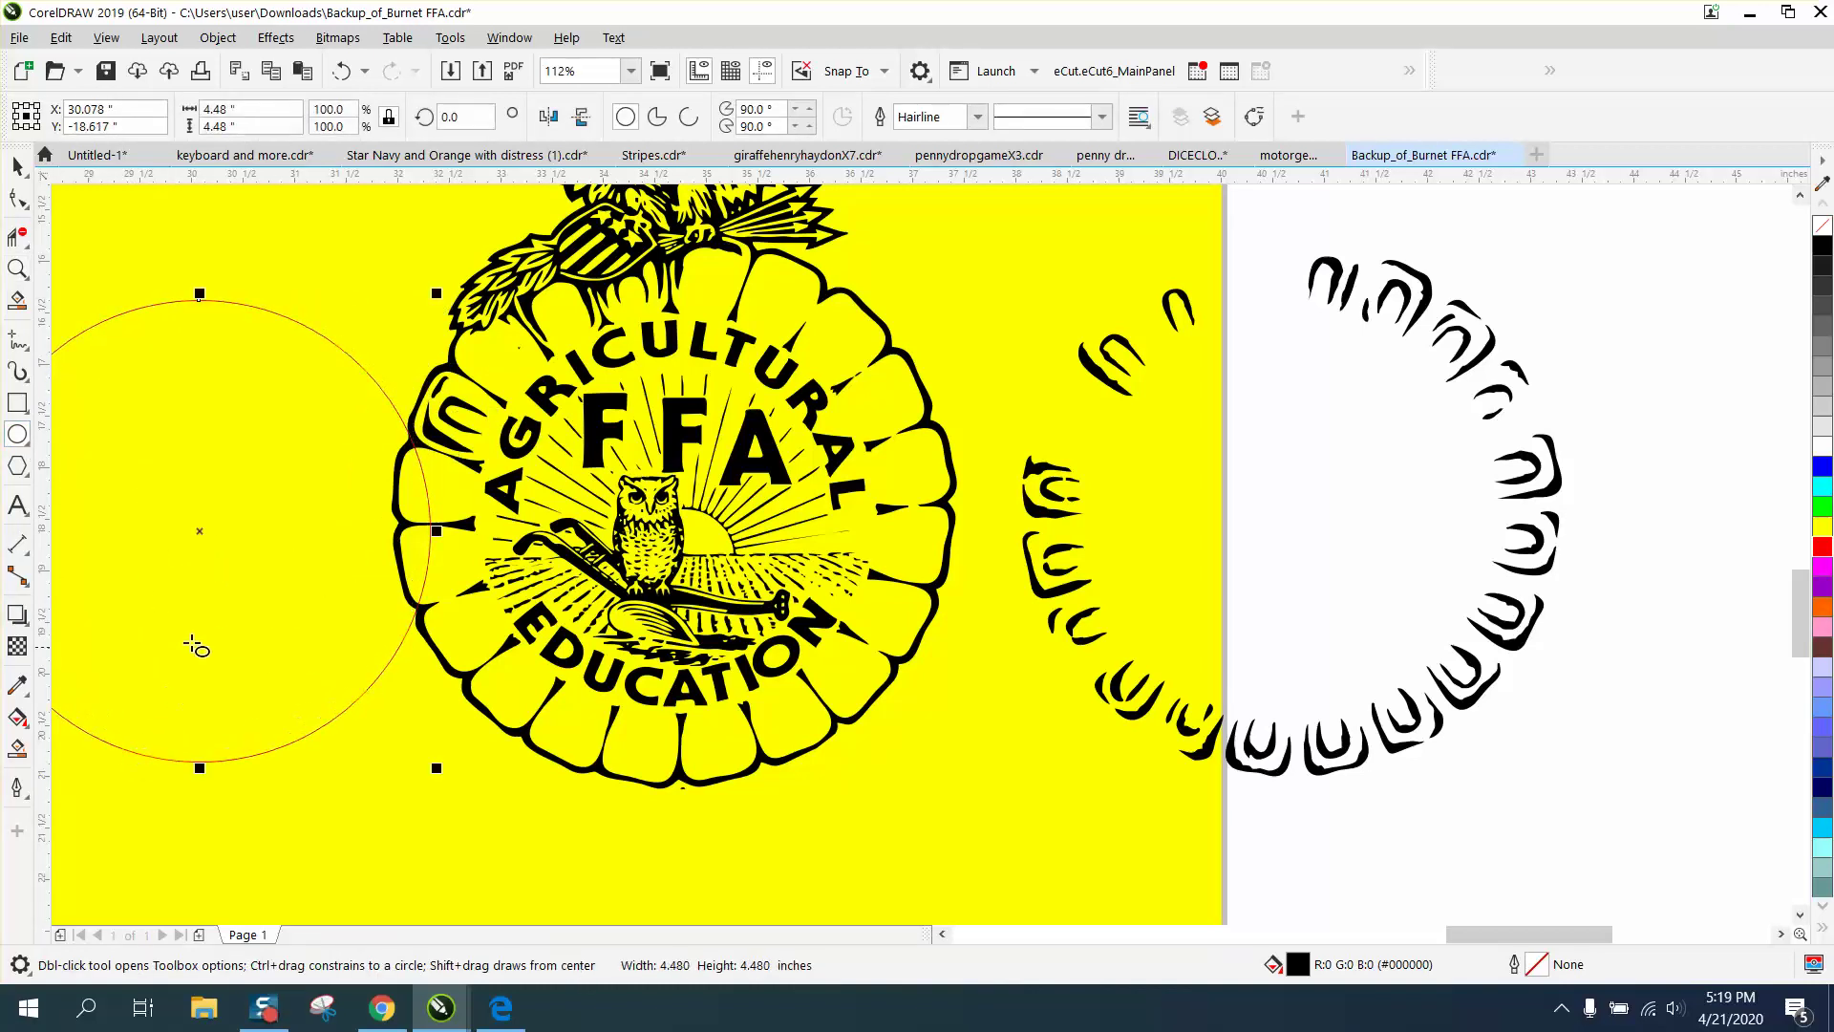
left_click_drag(205, 529, 696, 530)
left_click(21, 169)
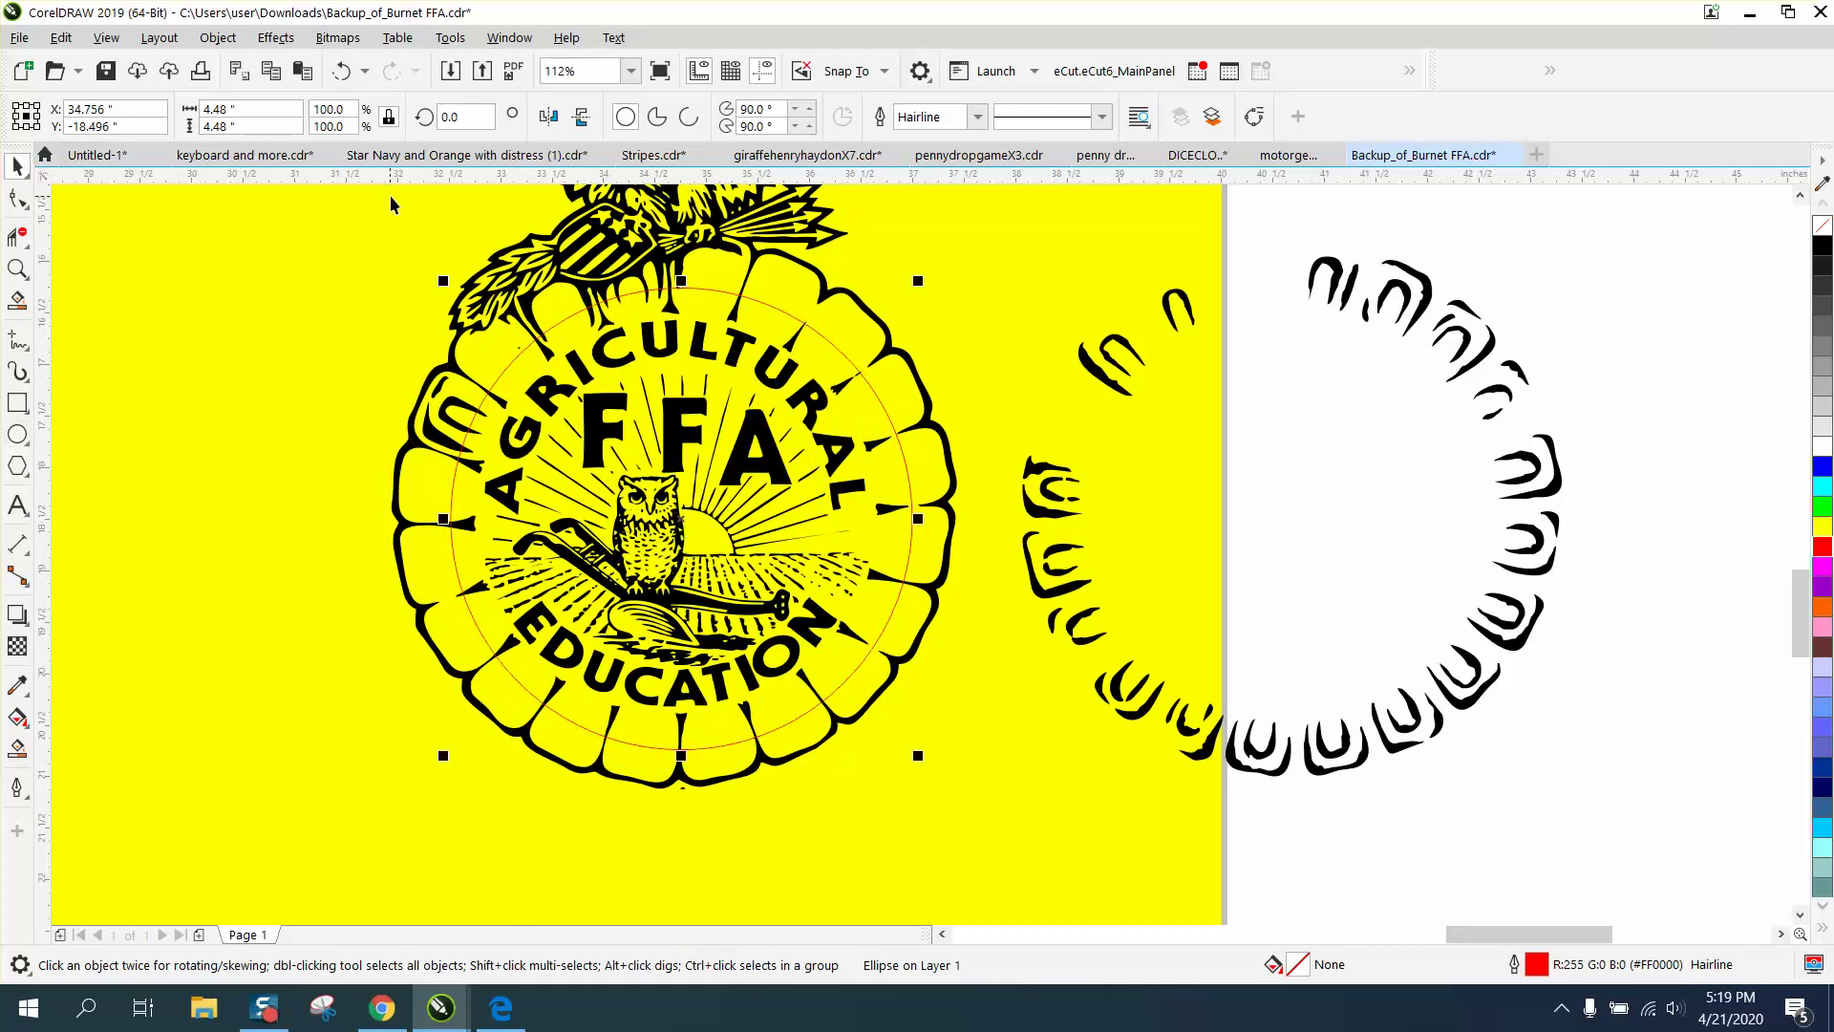
left_click_drag(918, 279, 1000, 247)
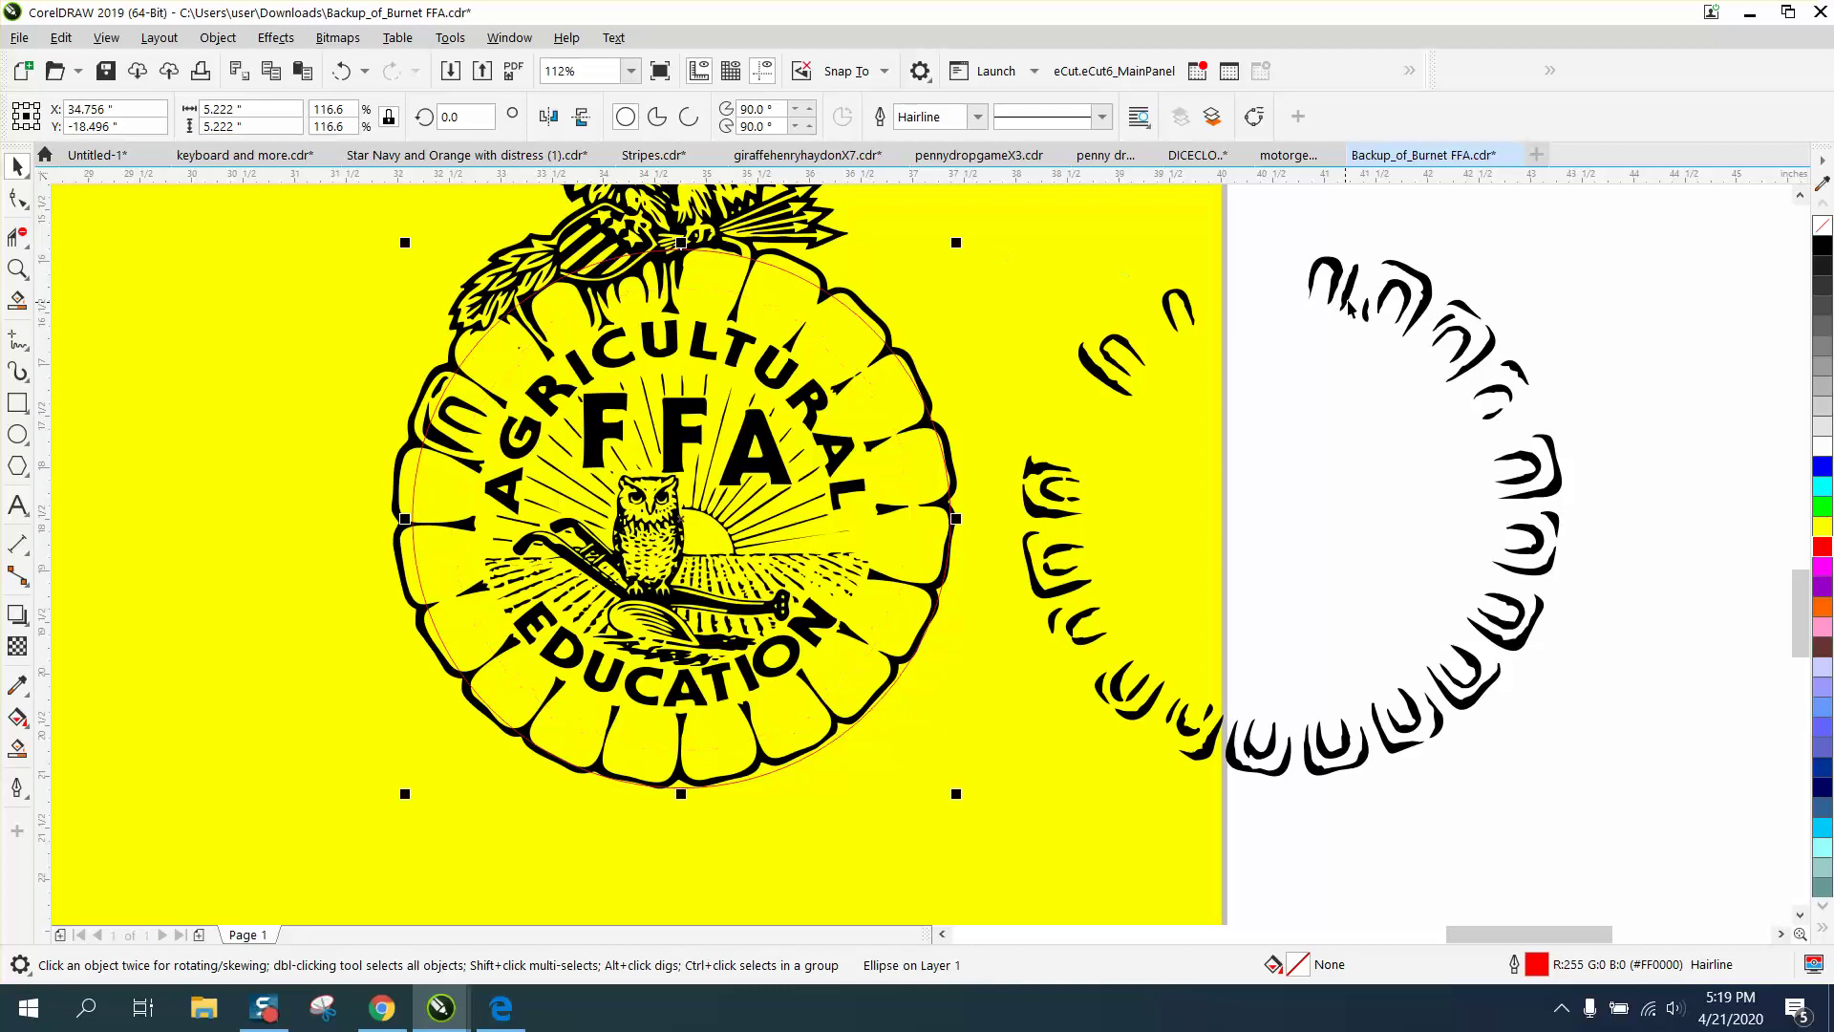
left_click(1110, 272)
Set a small nudge distance, then nudge and rescale the circle to a centred 5.388 inches
left_click(743, 116)
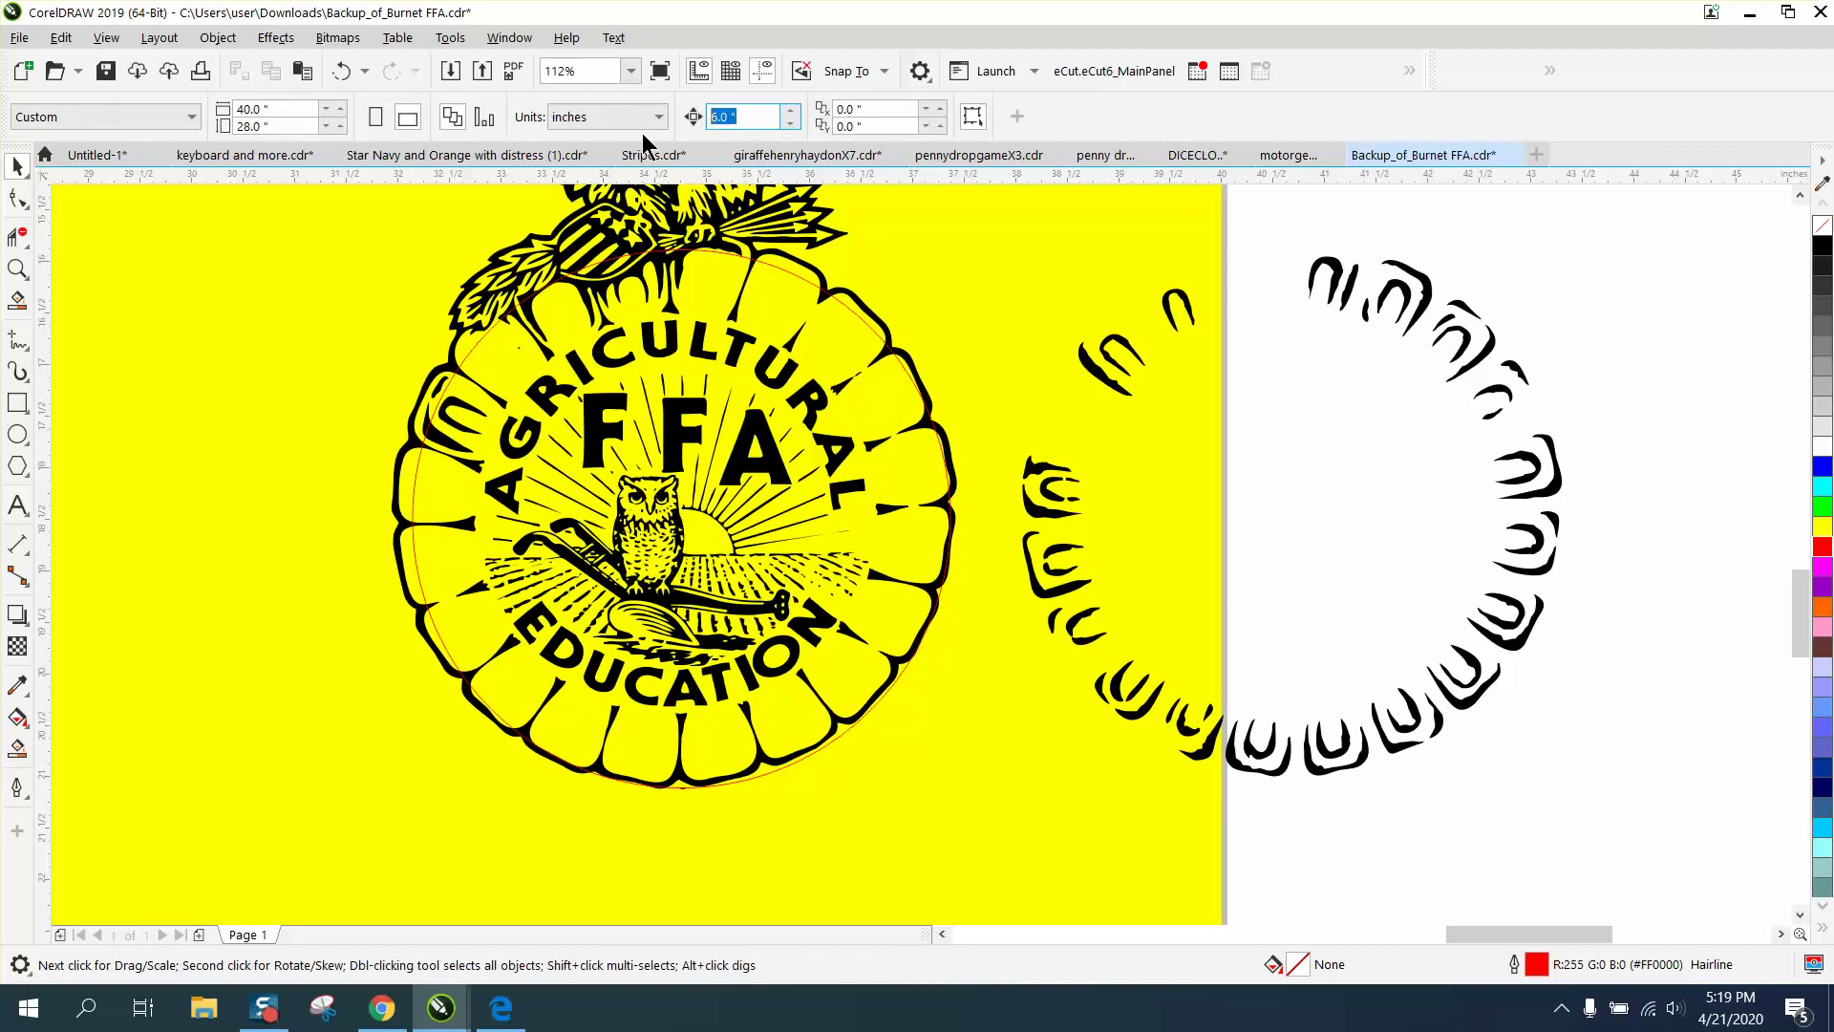
type(".001")
left_click(847, 313)
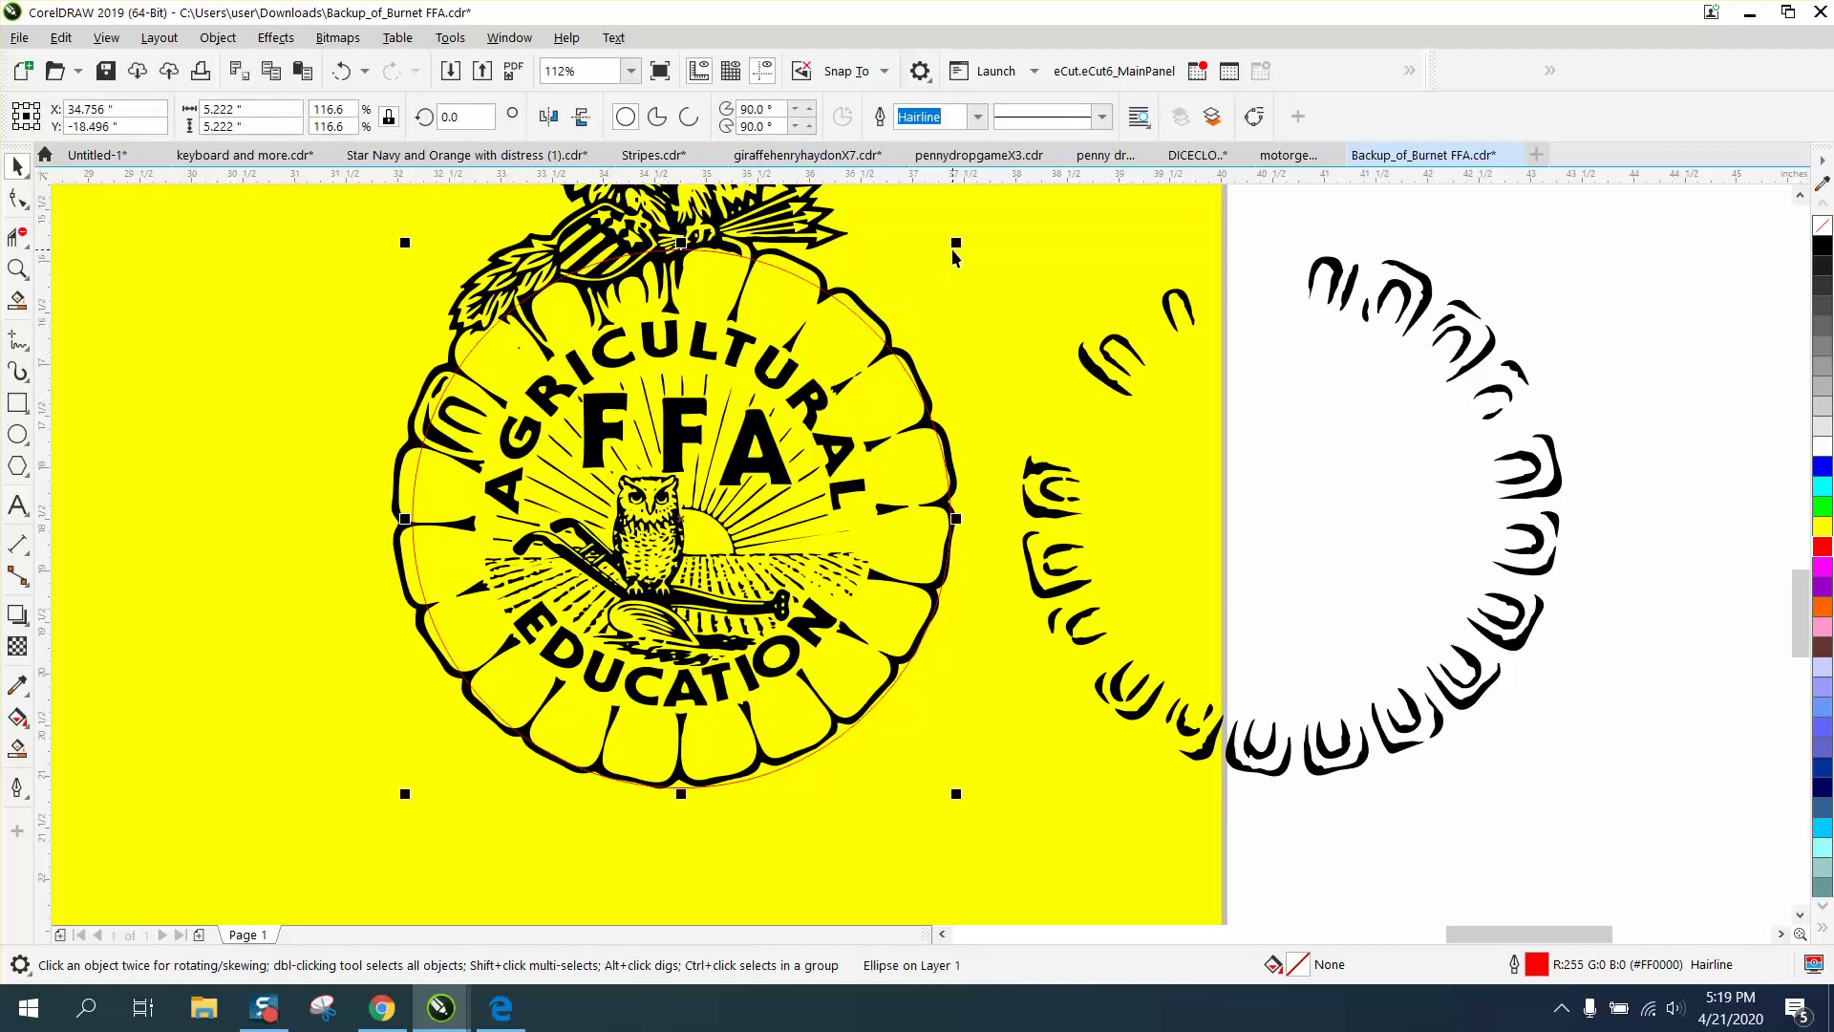
left_click_drag(959, 244, 982, 233)
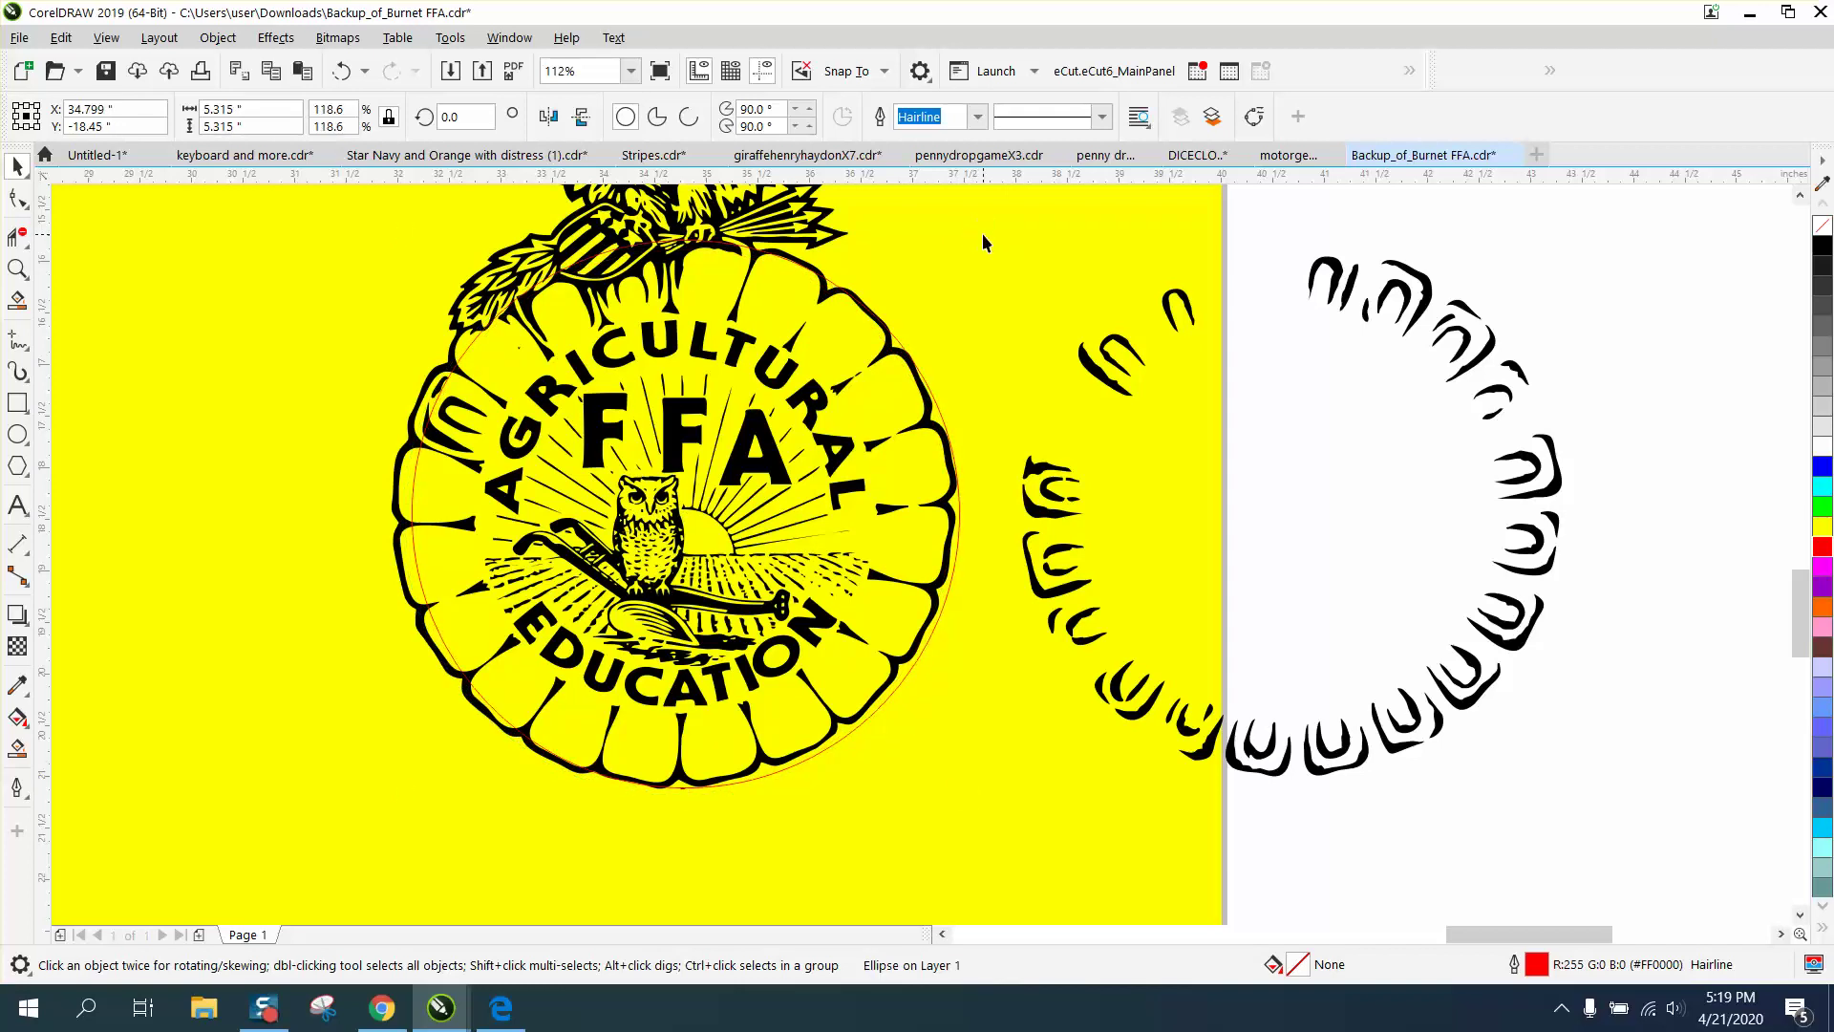
key("Left")
key("Left")
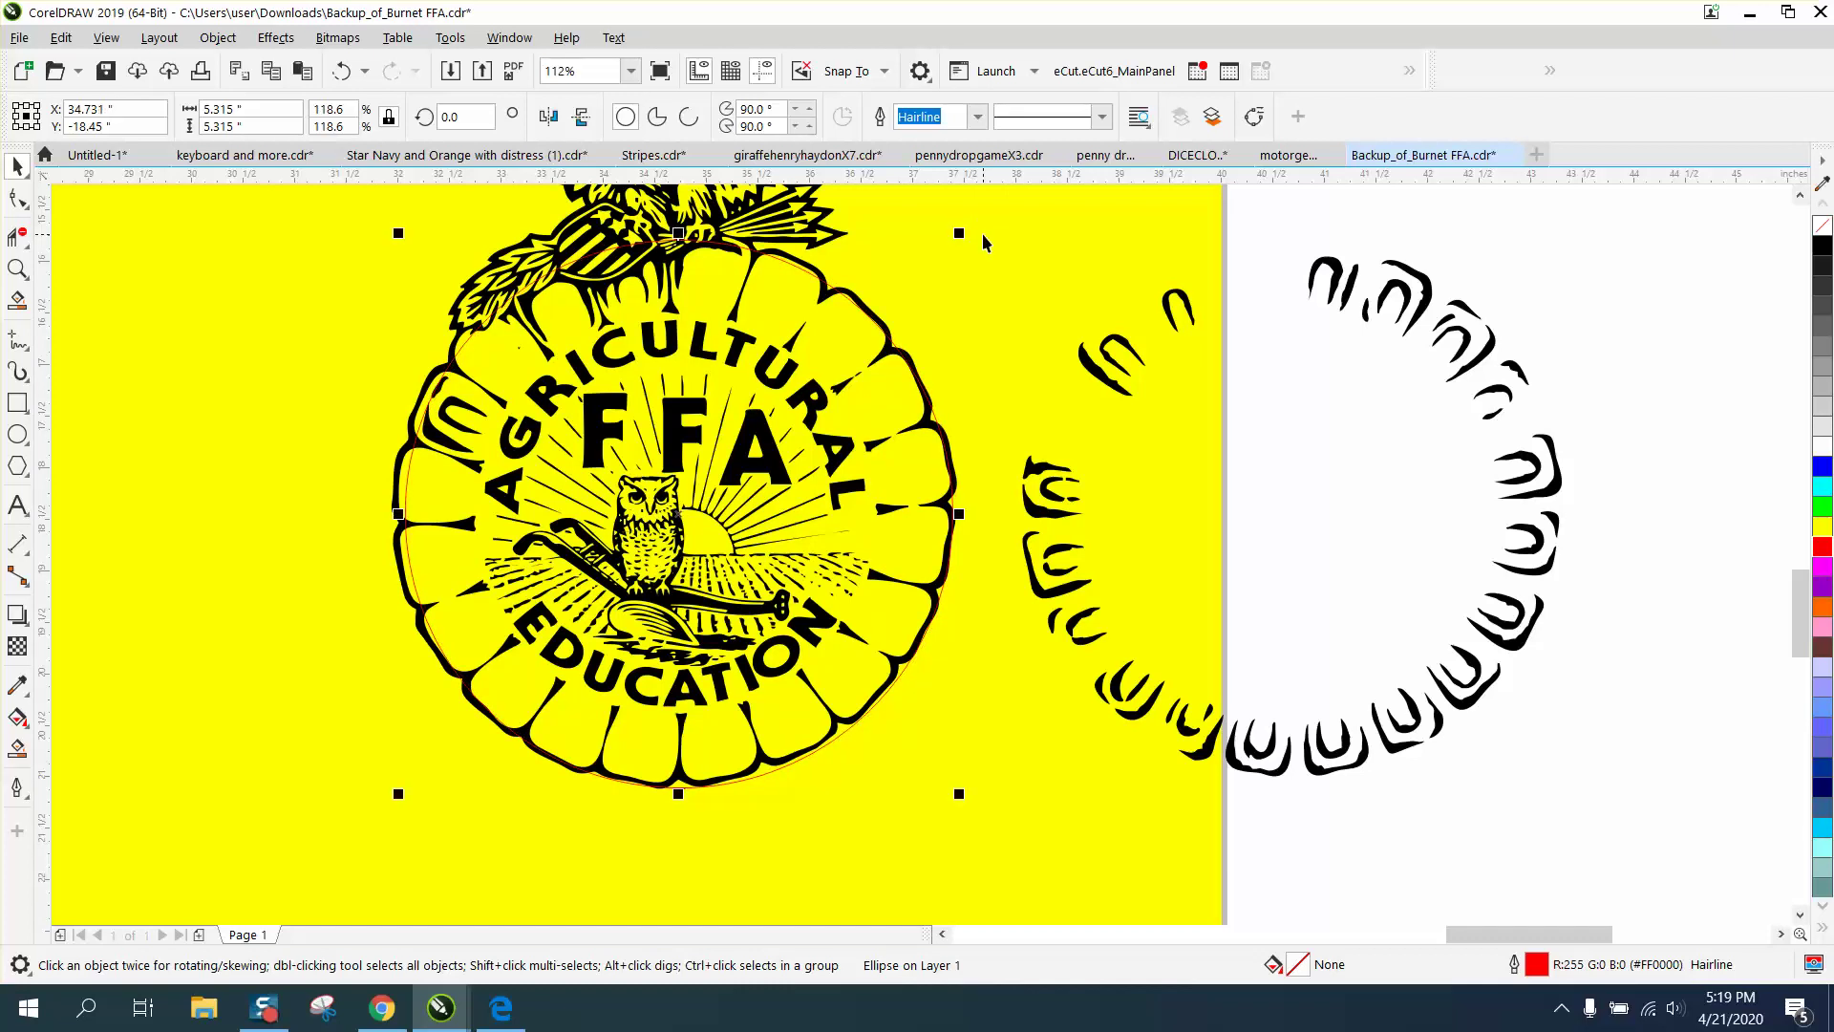
key("Left")
key("Up")
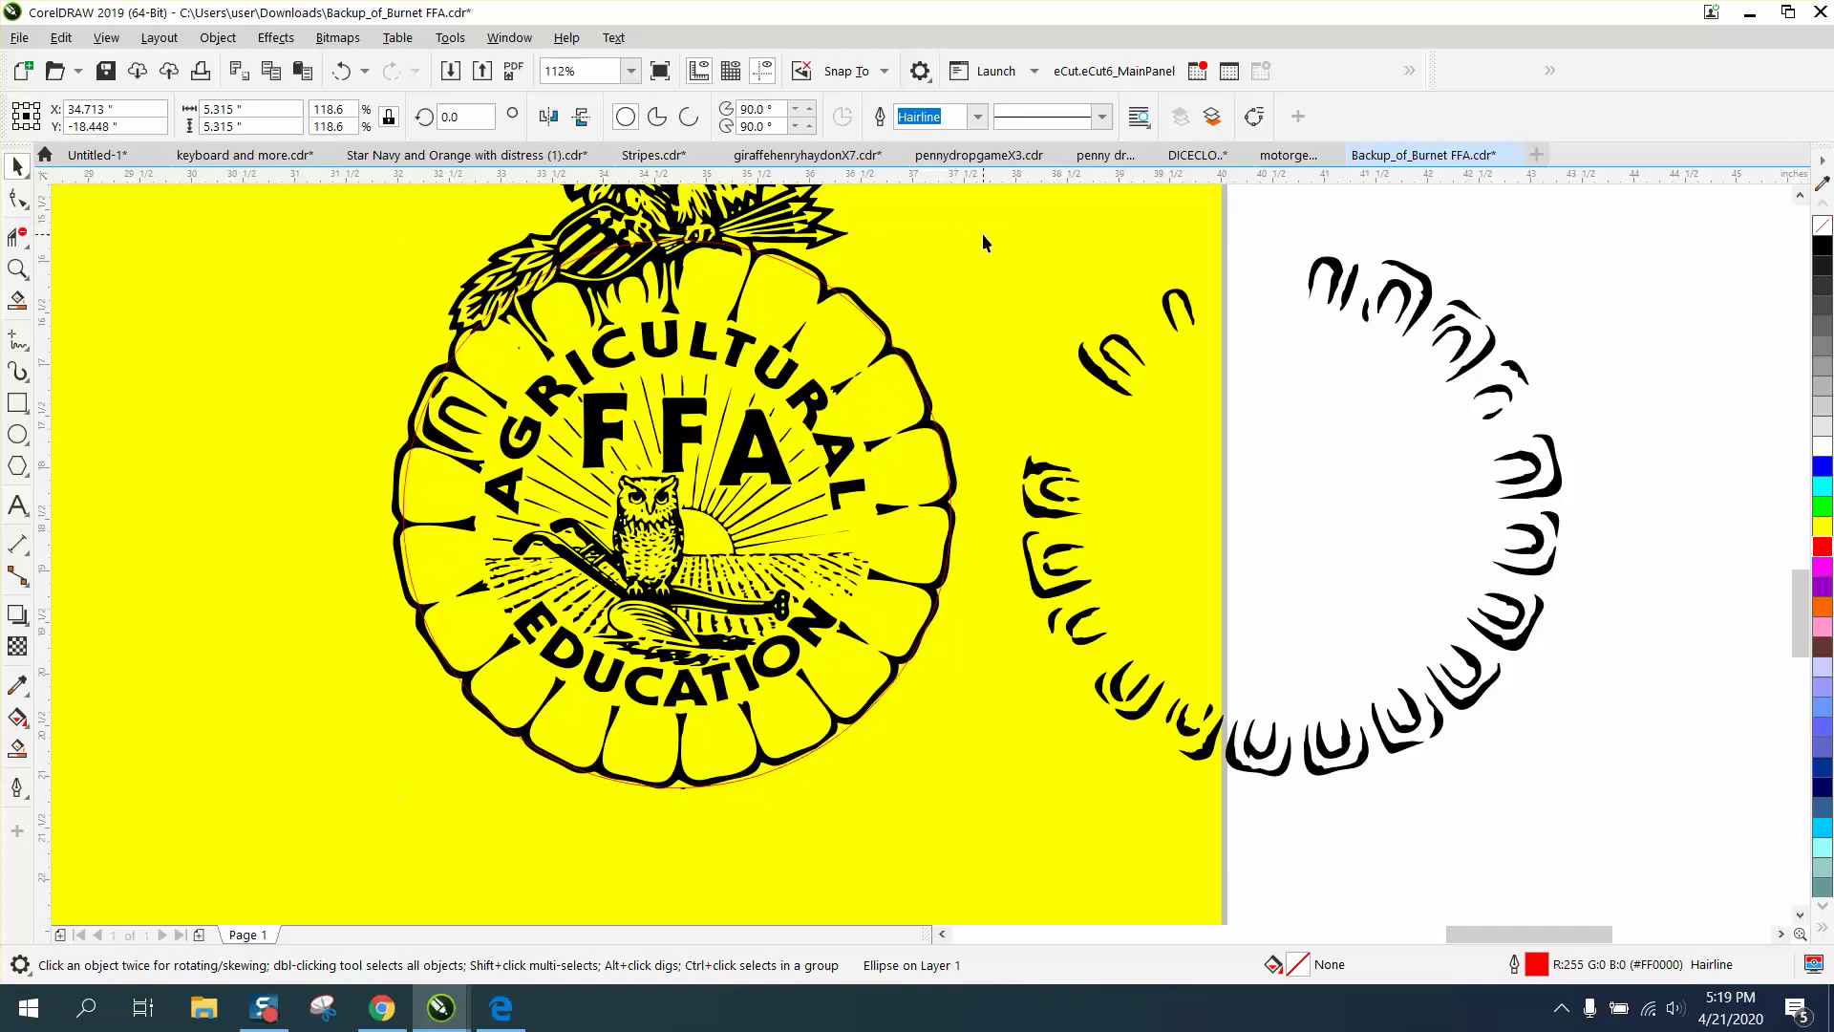
key("Up")
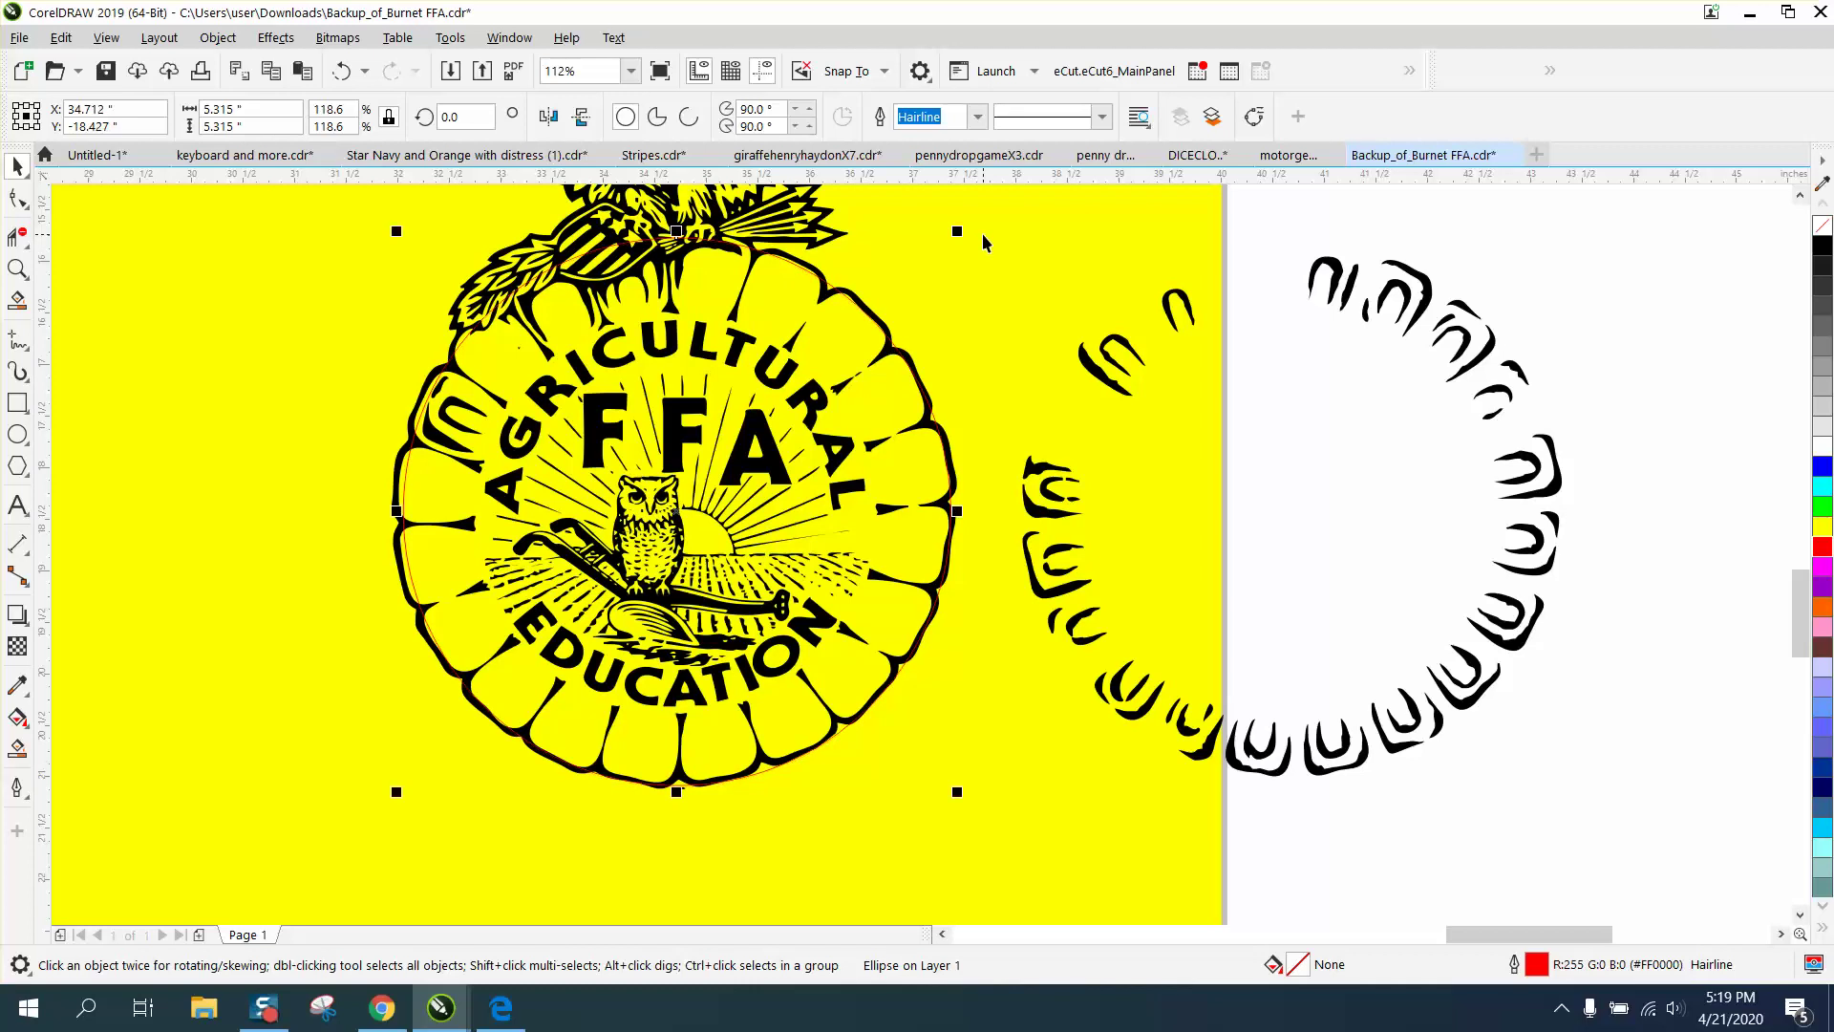
key("Left")
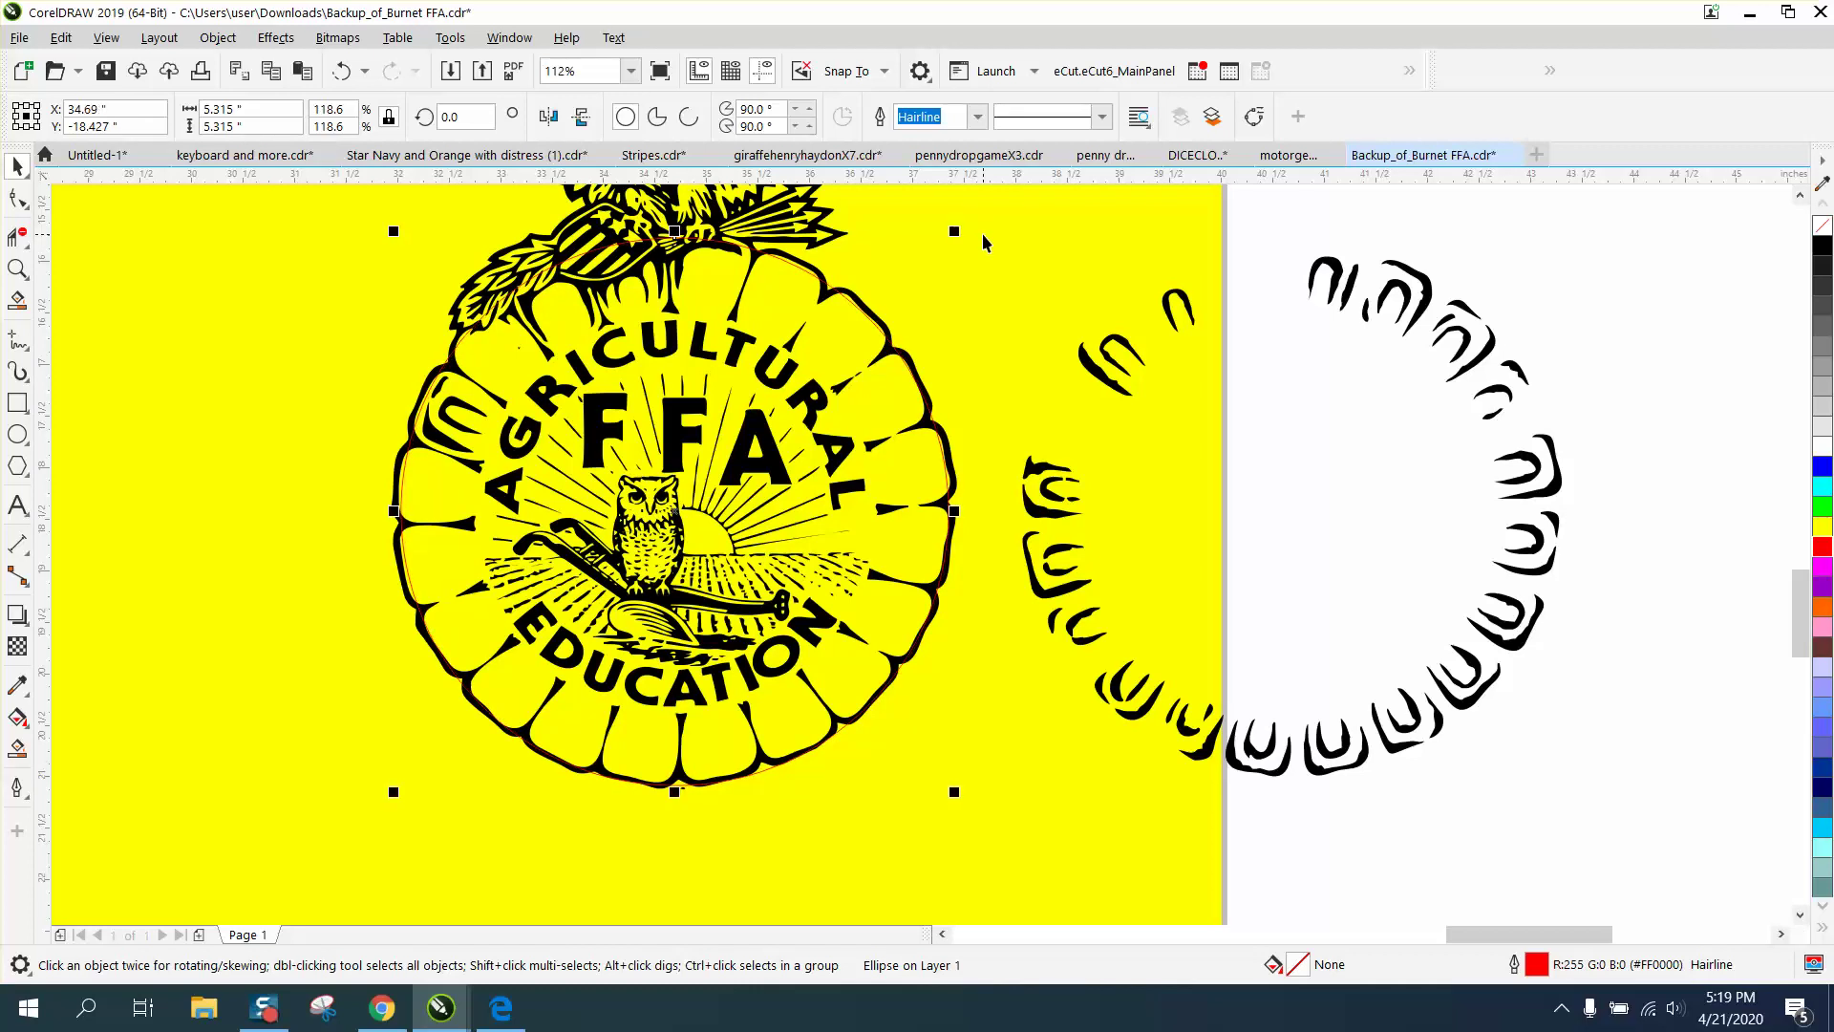
key("Left")
key("Up")
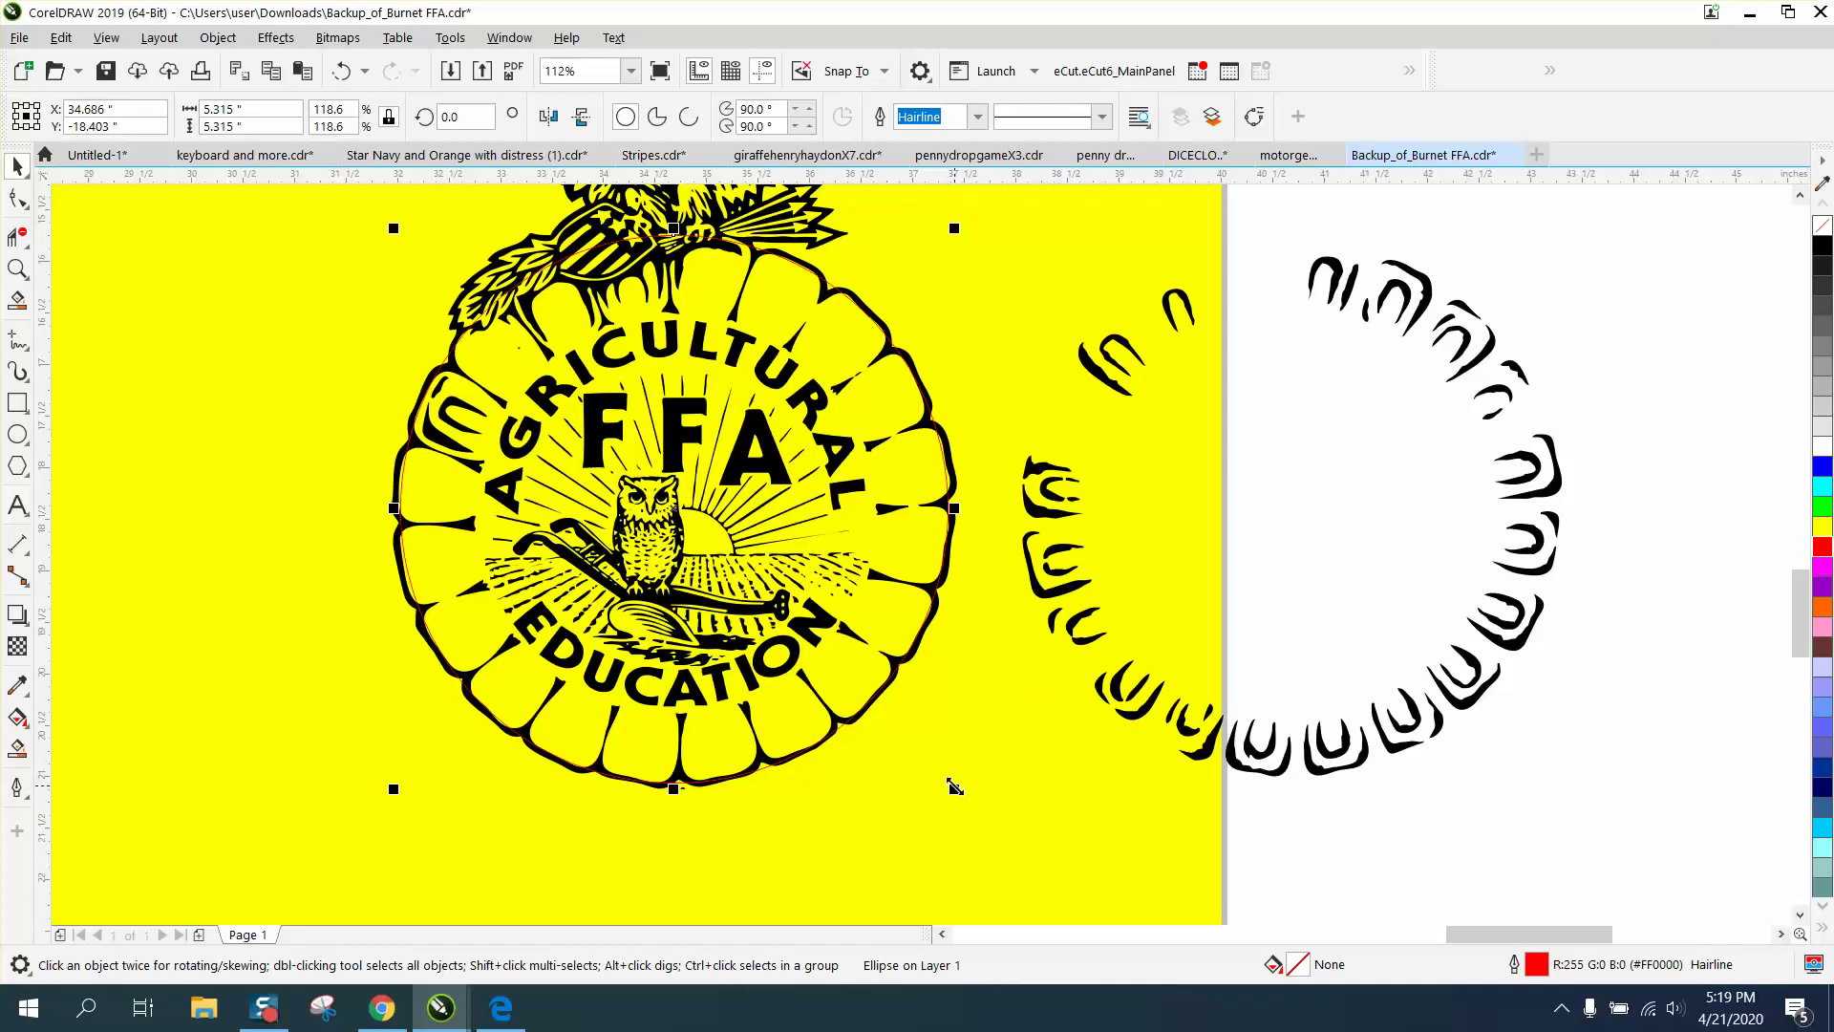
left_click_drag(954, 787, 949, 780)
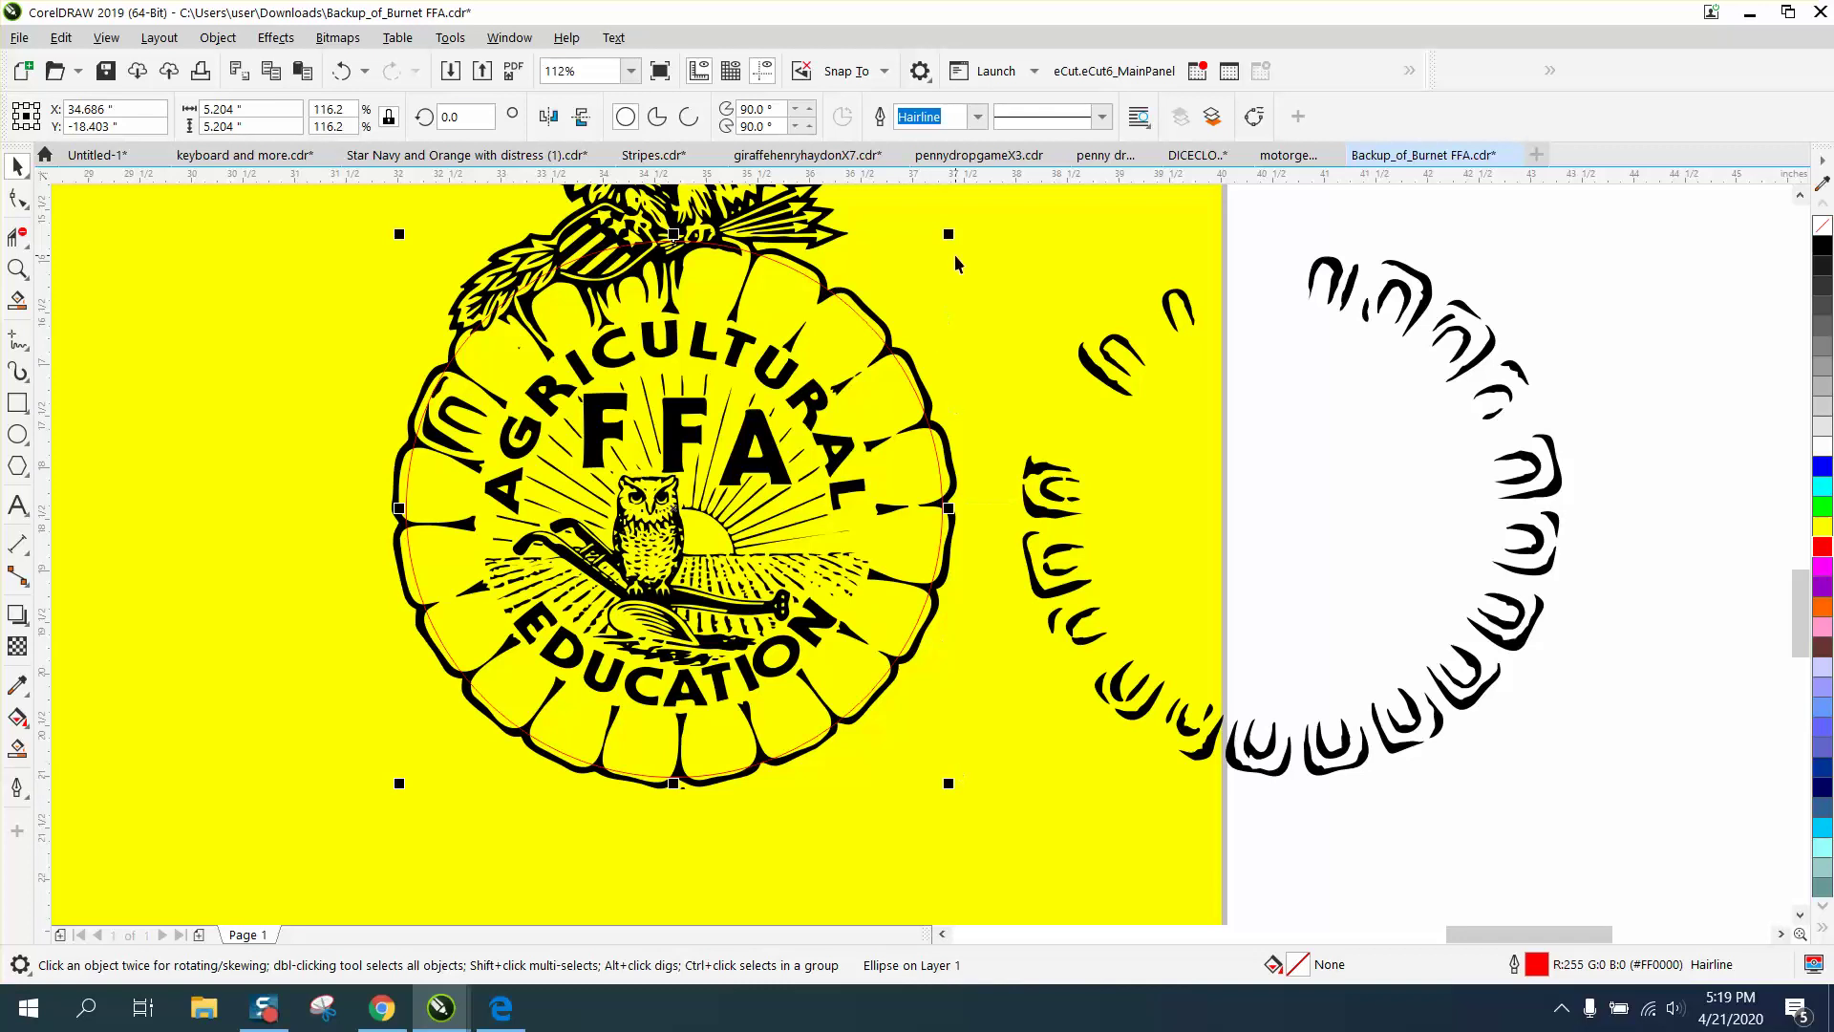
left_click_drag(950, 236, 971, 227)
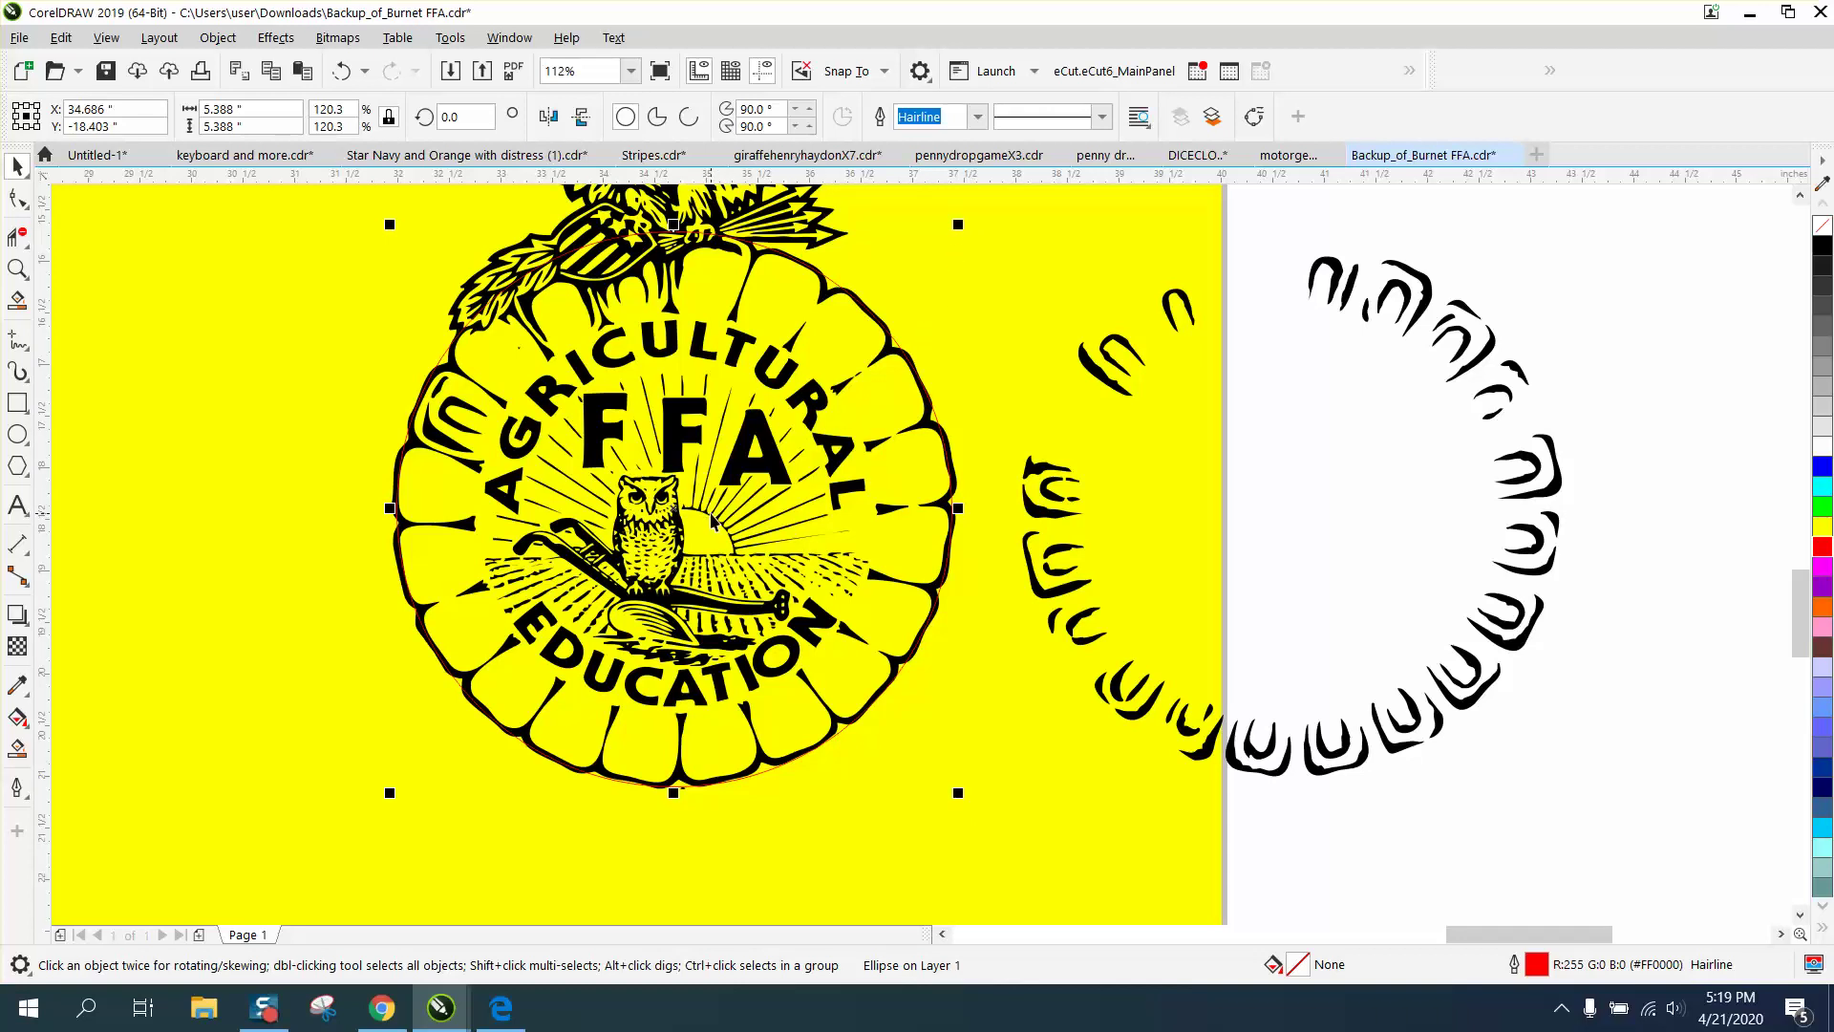
Drag horizontal and vertical guidelines so they cross at the circle's centre
left_click(17, 268)
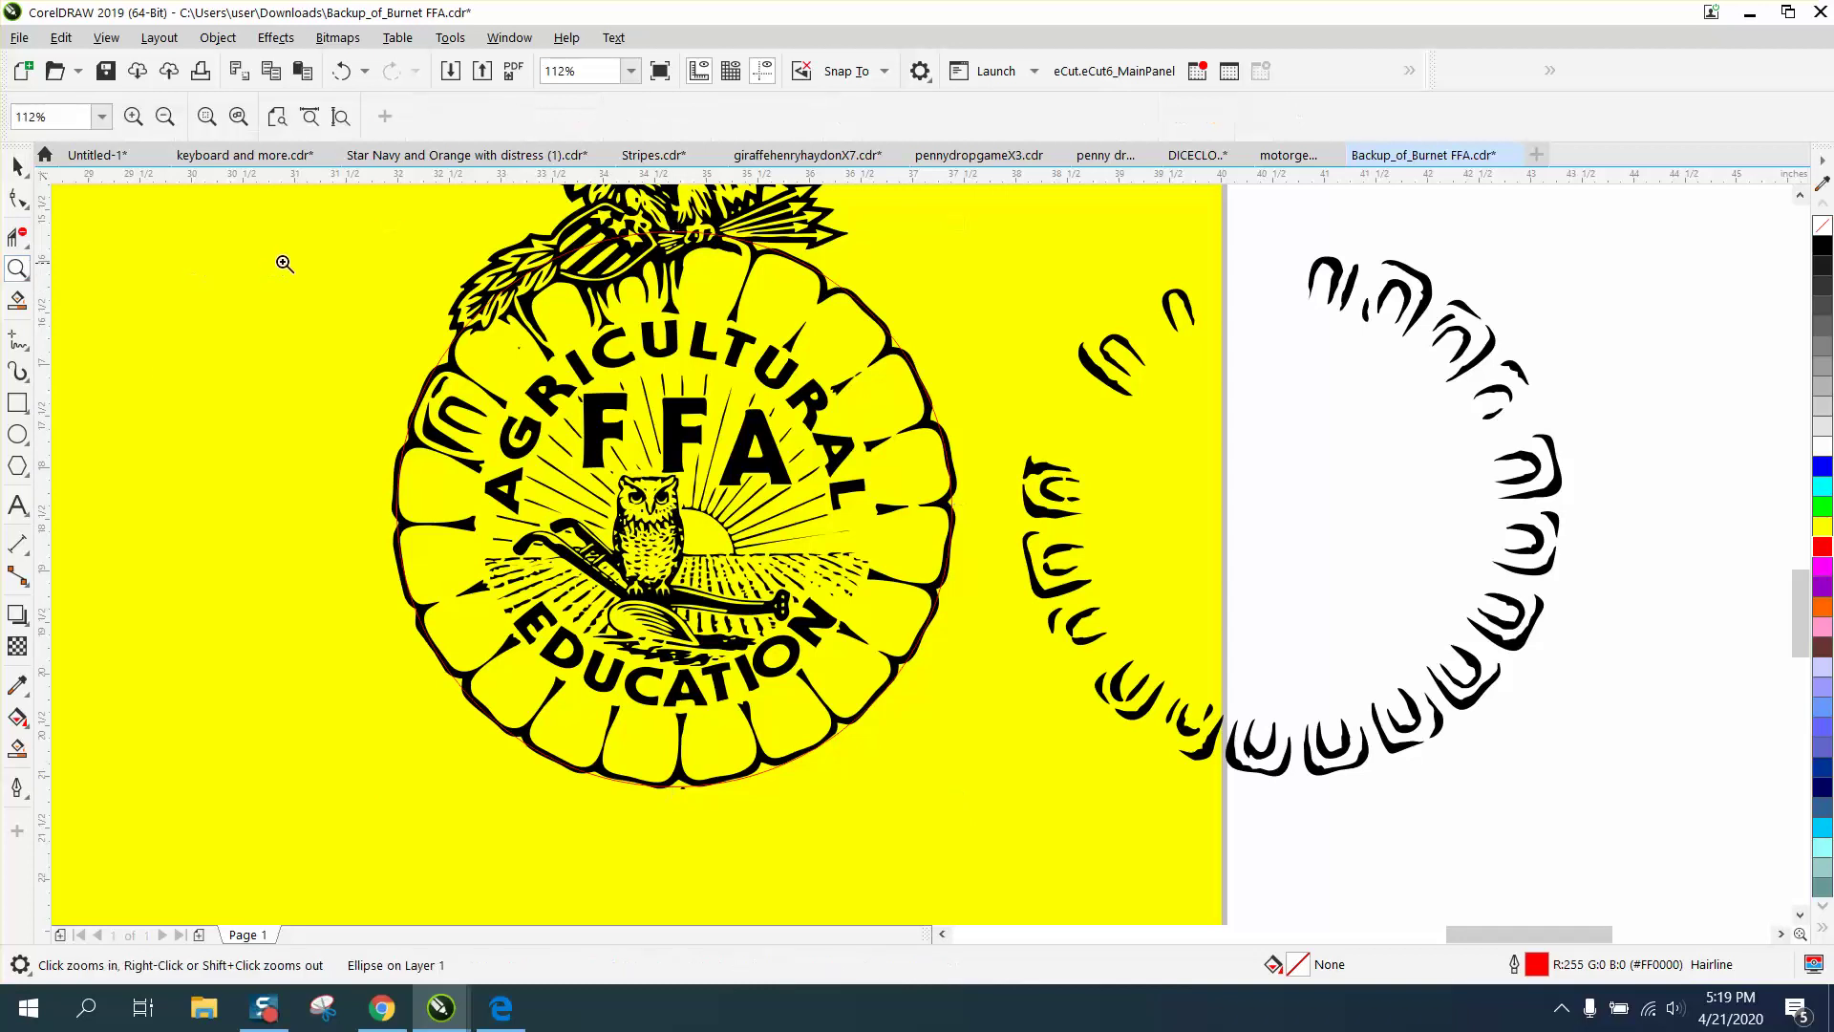
left_click_drag(283, 246, 1057, 821)
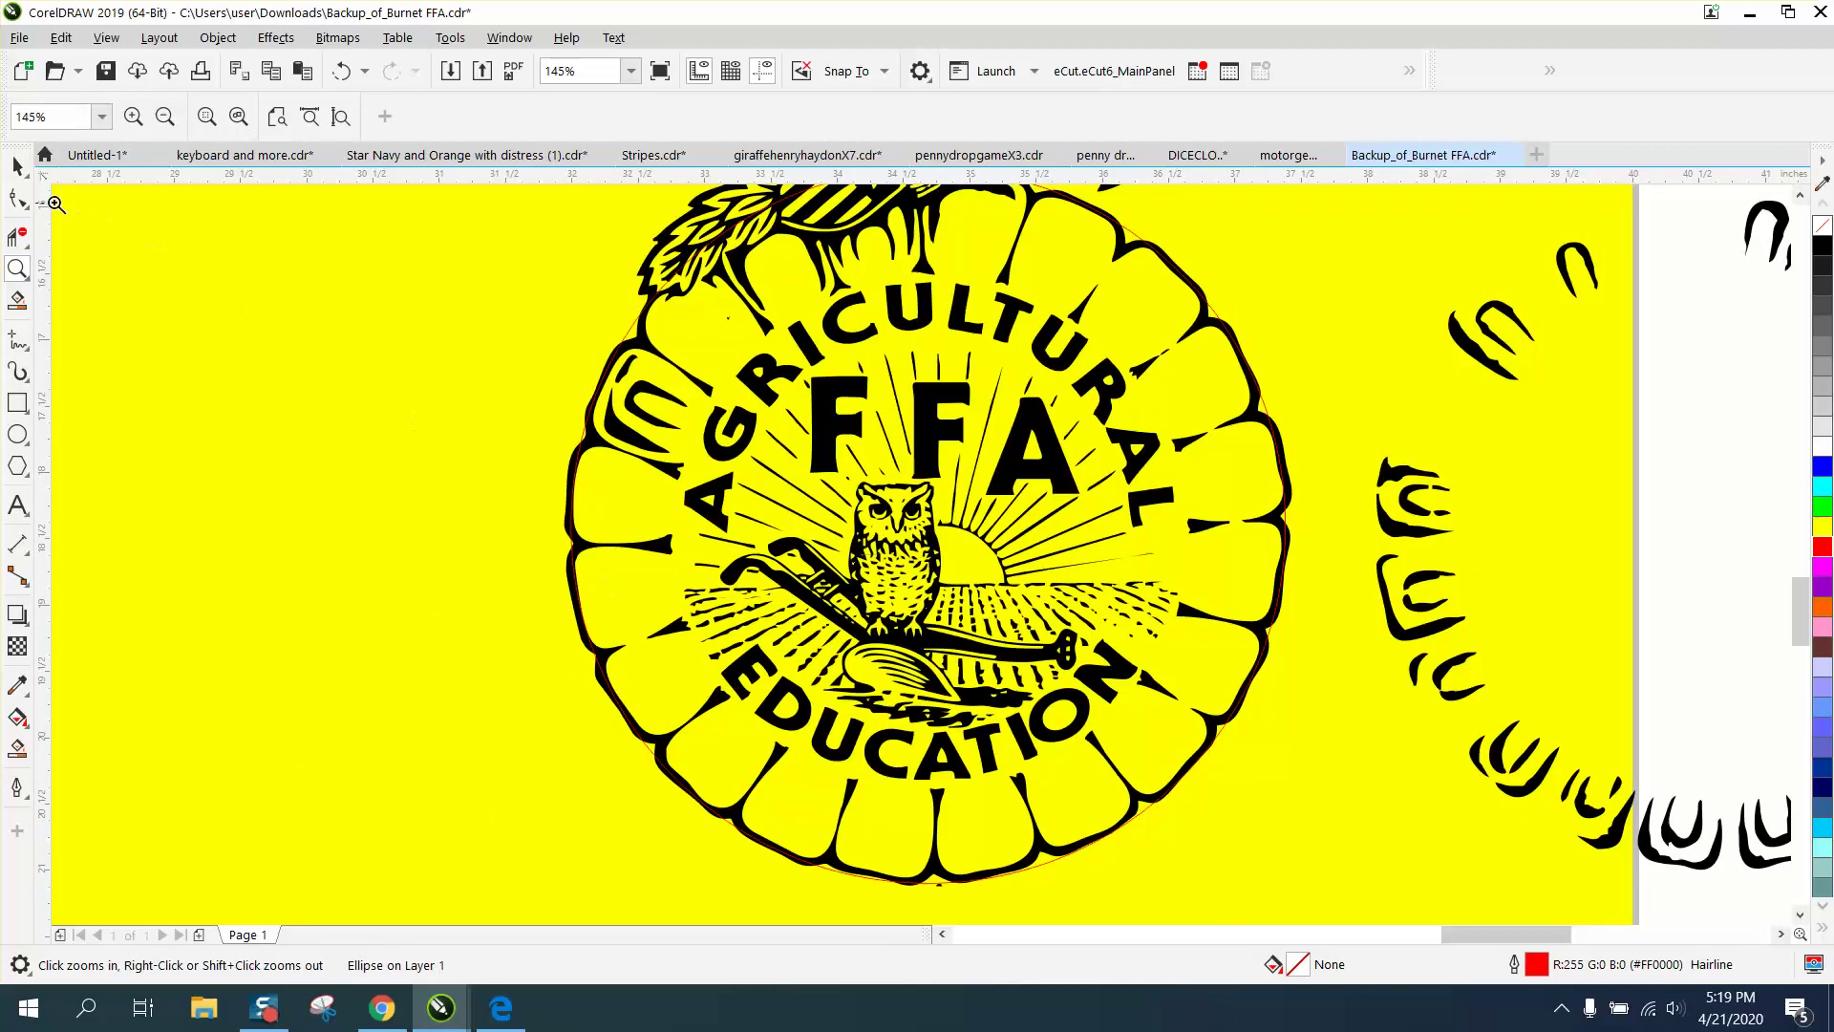
left_click(17, 167)
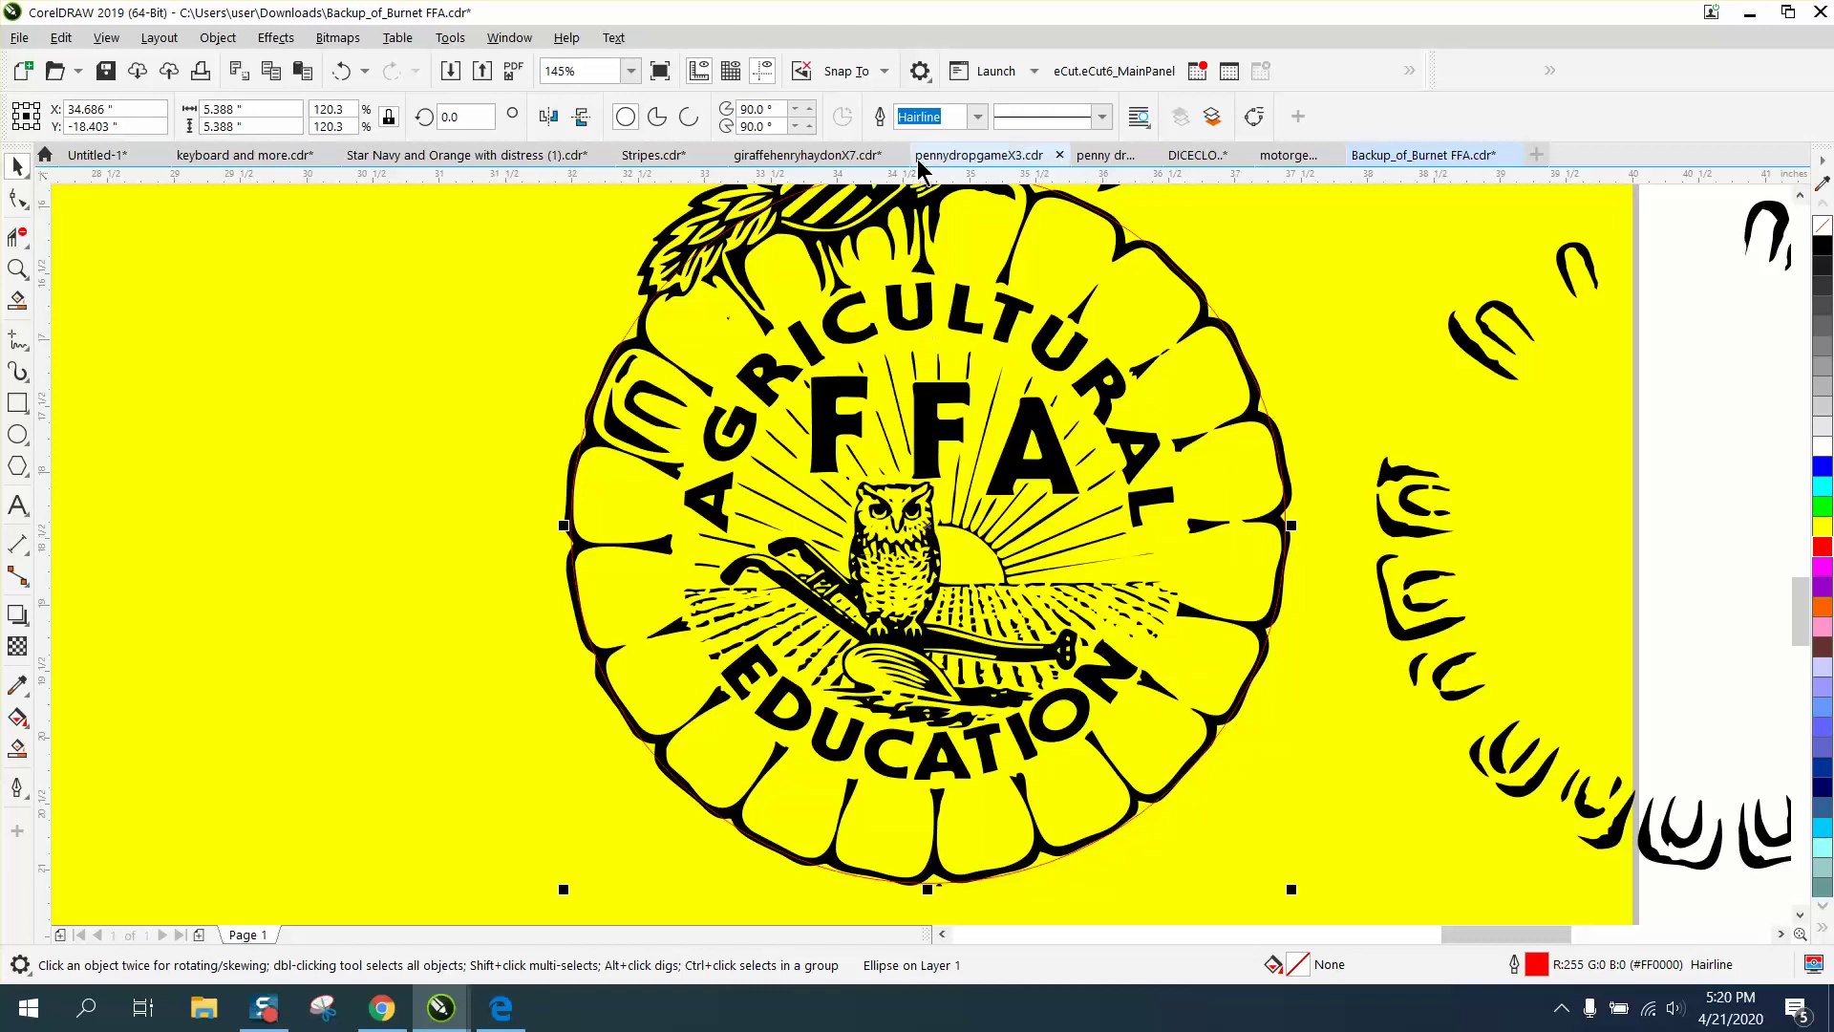
left_click_drag(900, 184, 929, 525)
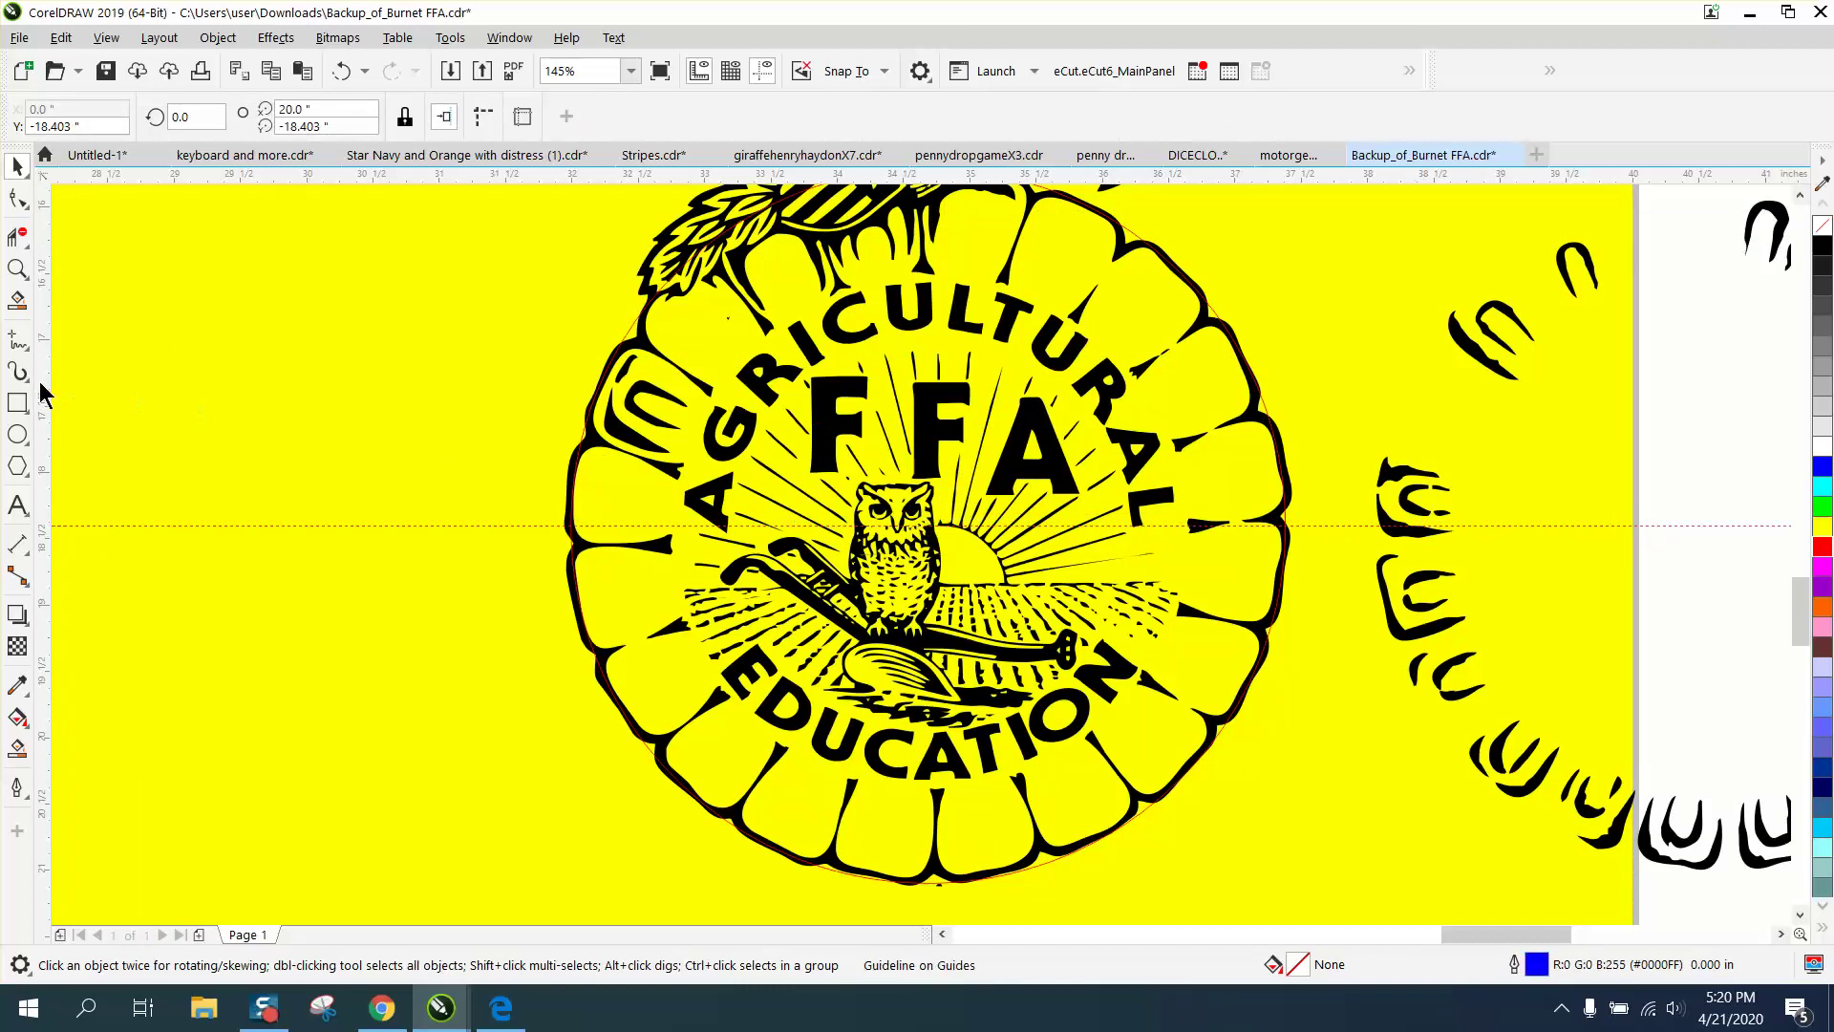
left_click_drag(43, 395, 928, 525)
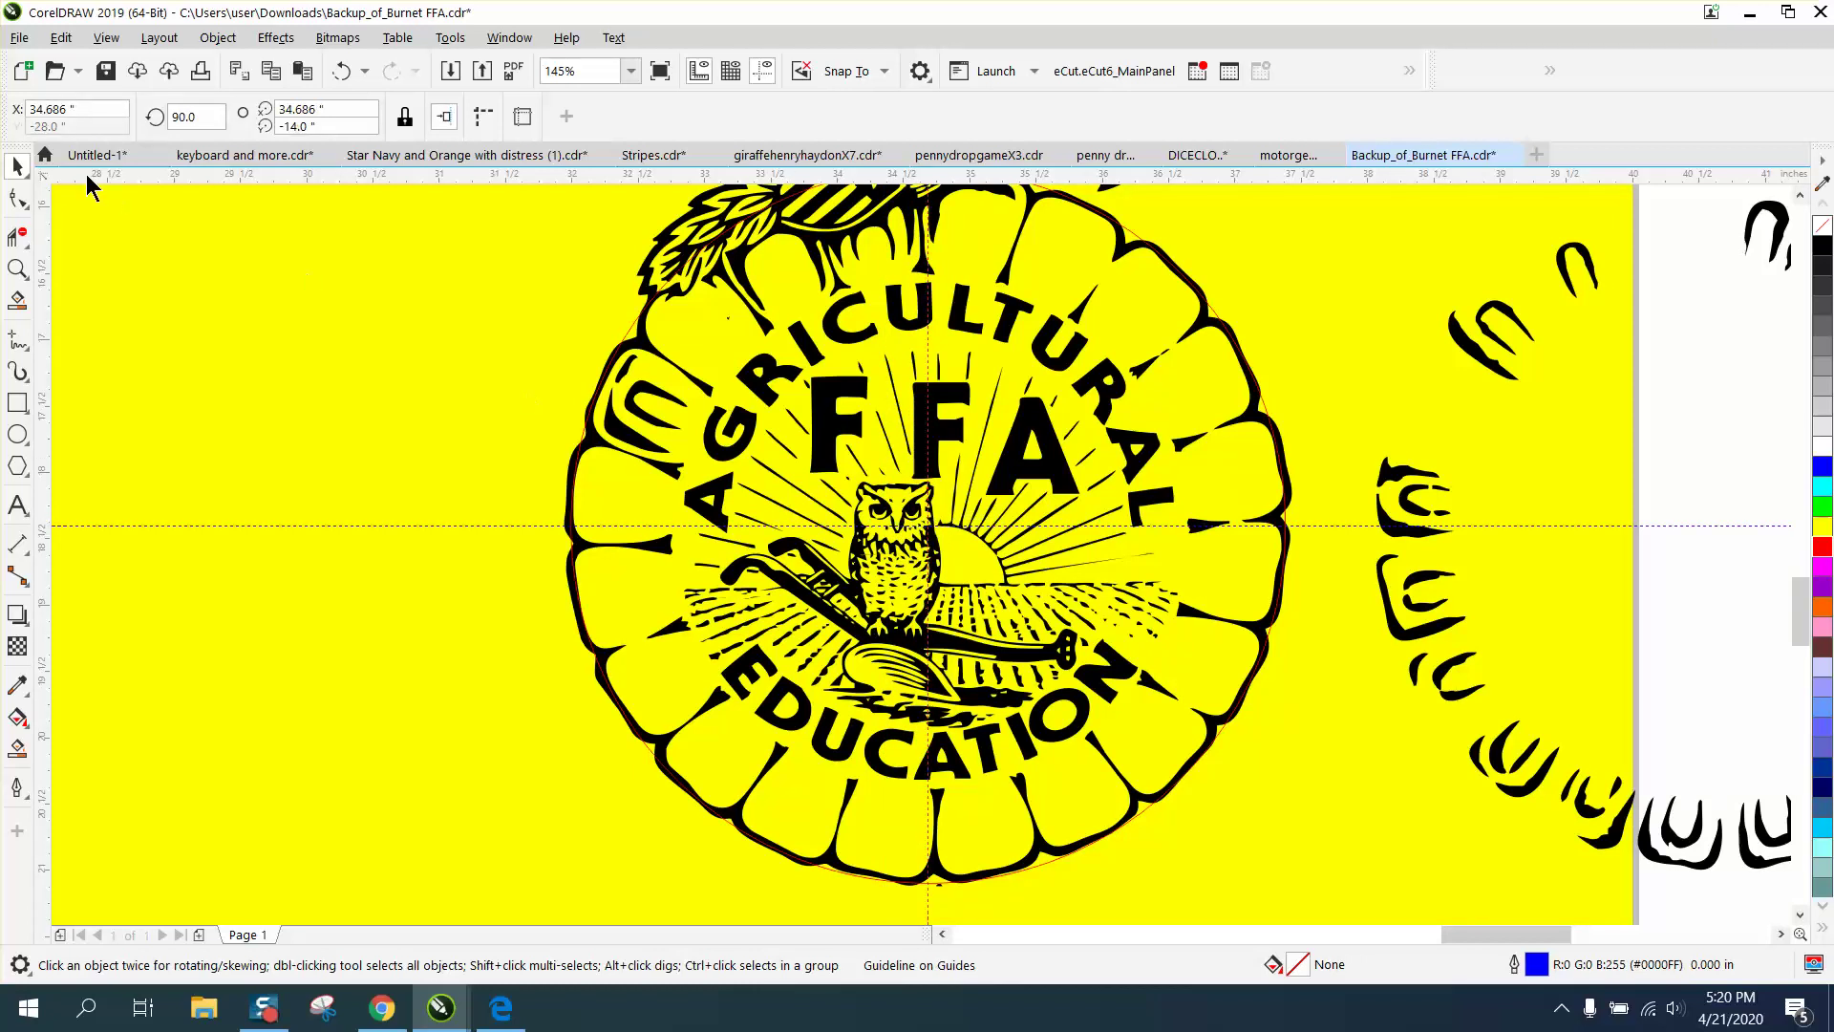
left_click(1215, 319)
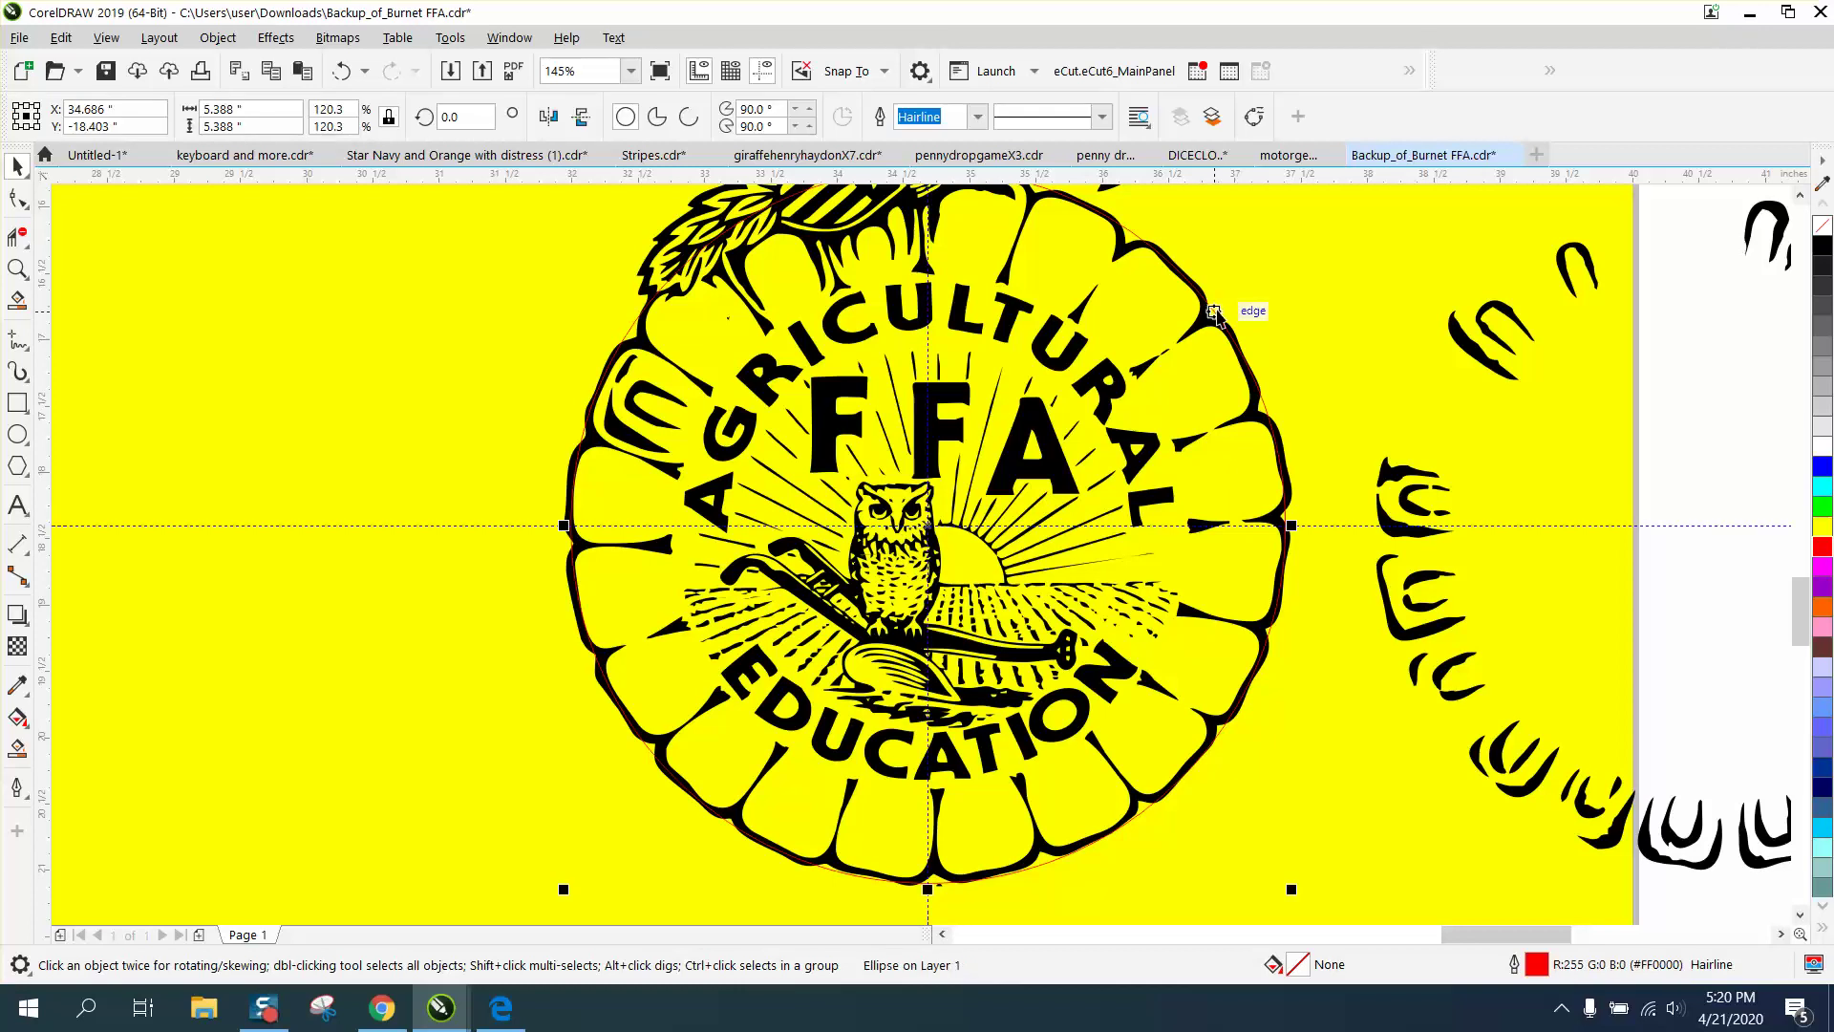
Expose the curl piece's rotation handles and snap its pivot point to a midpoint
left_click(648, 392)
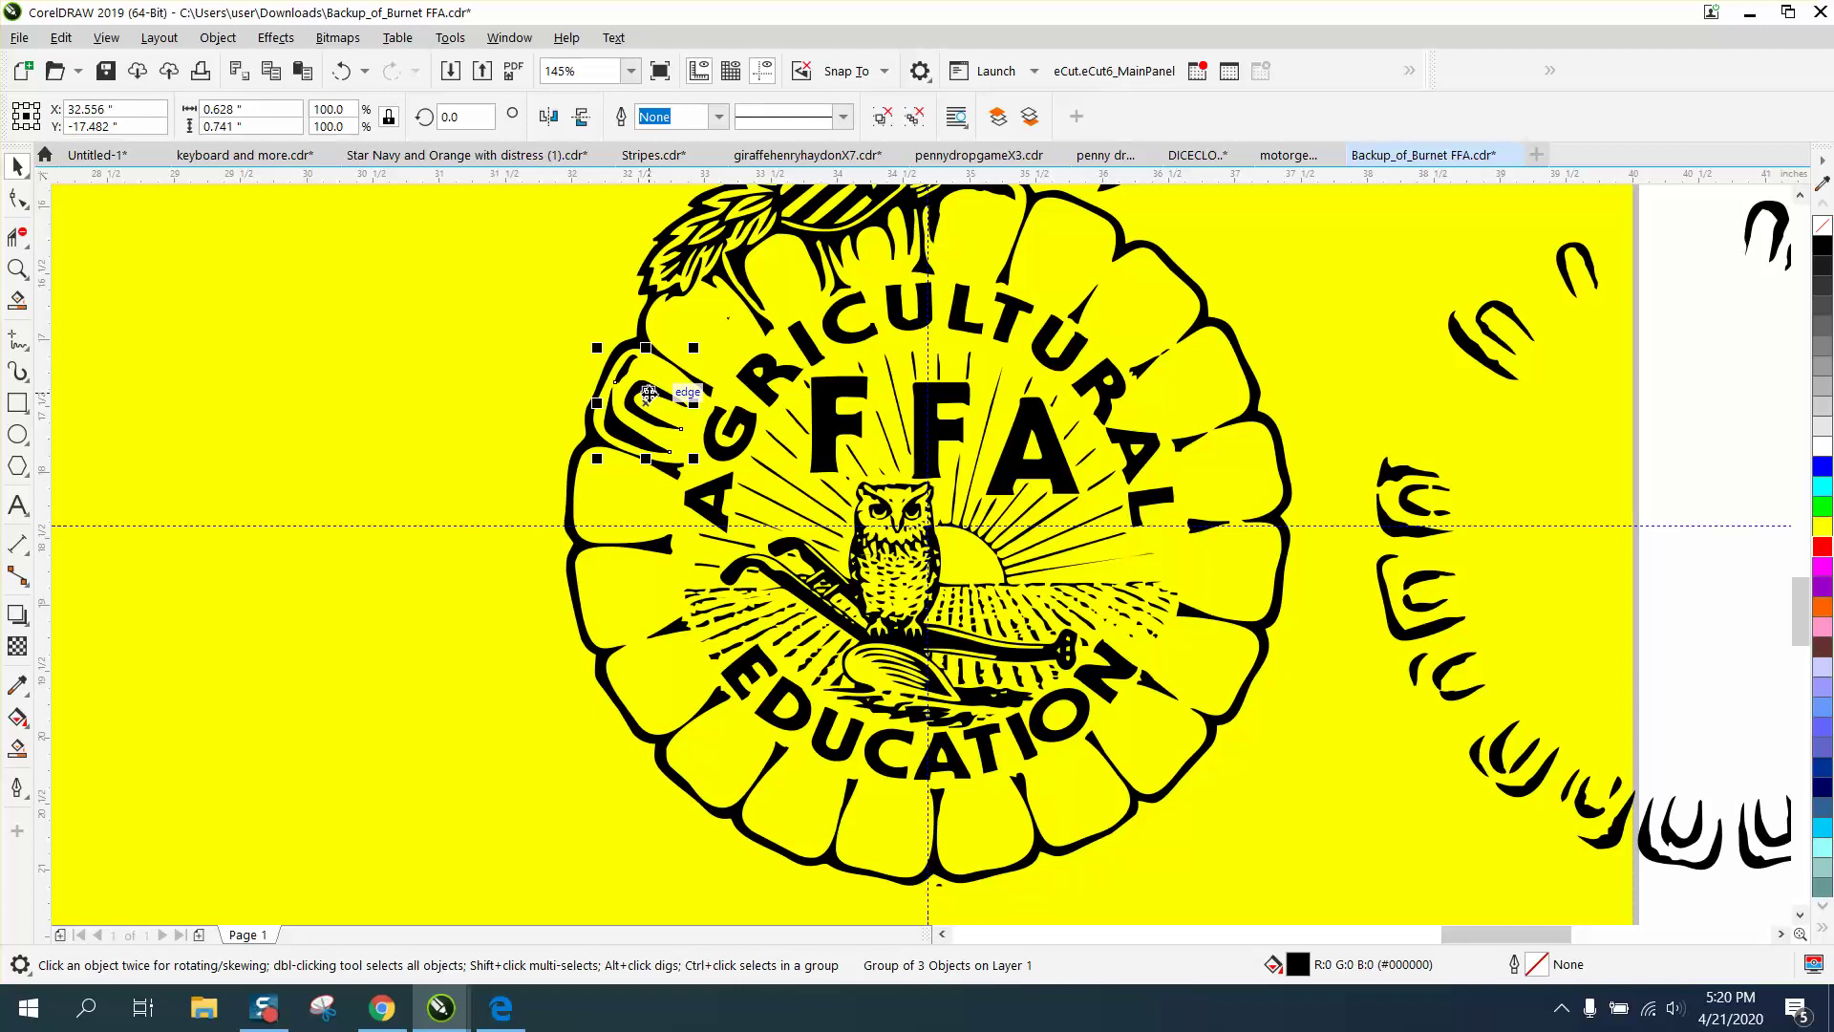
left_click(648, 393)
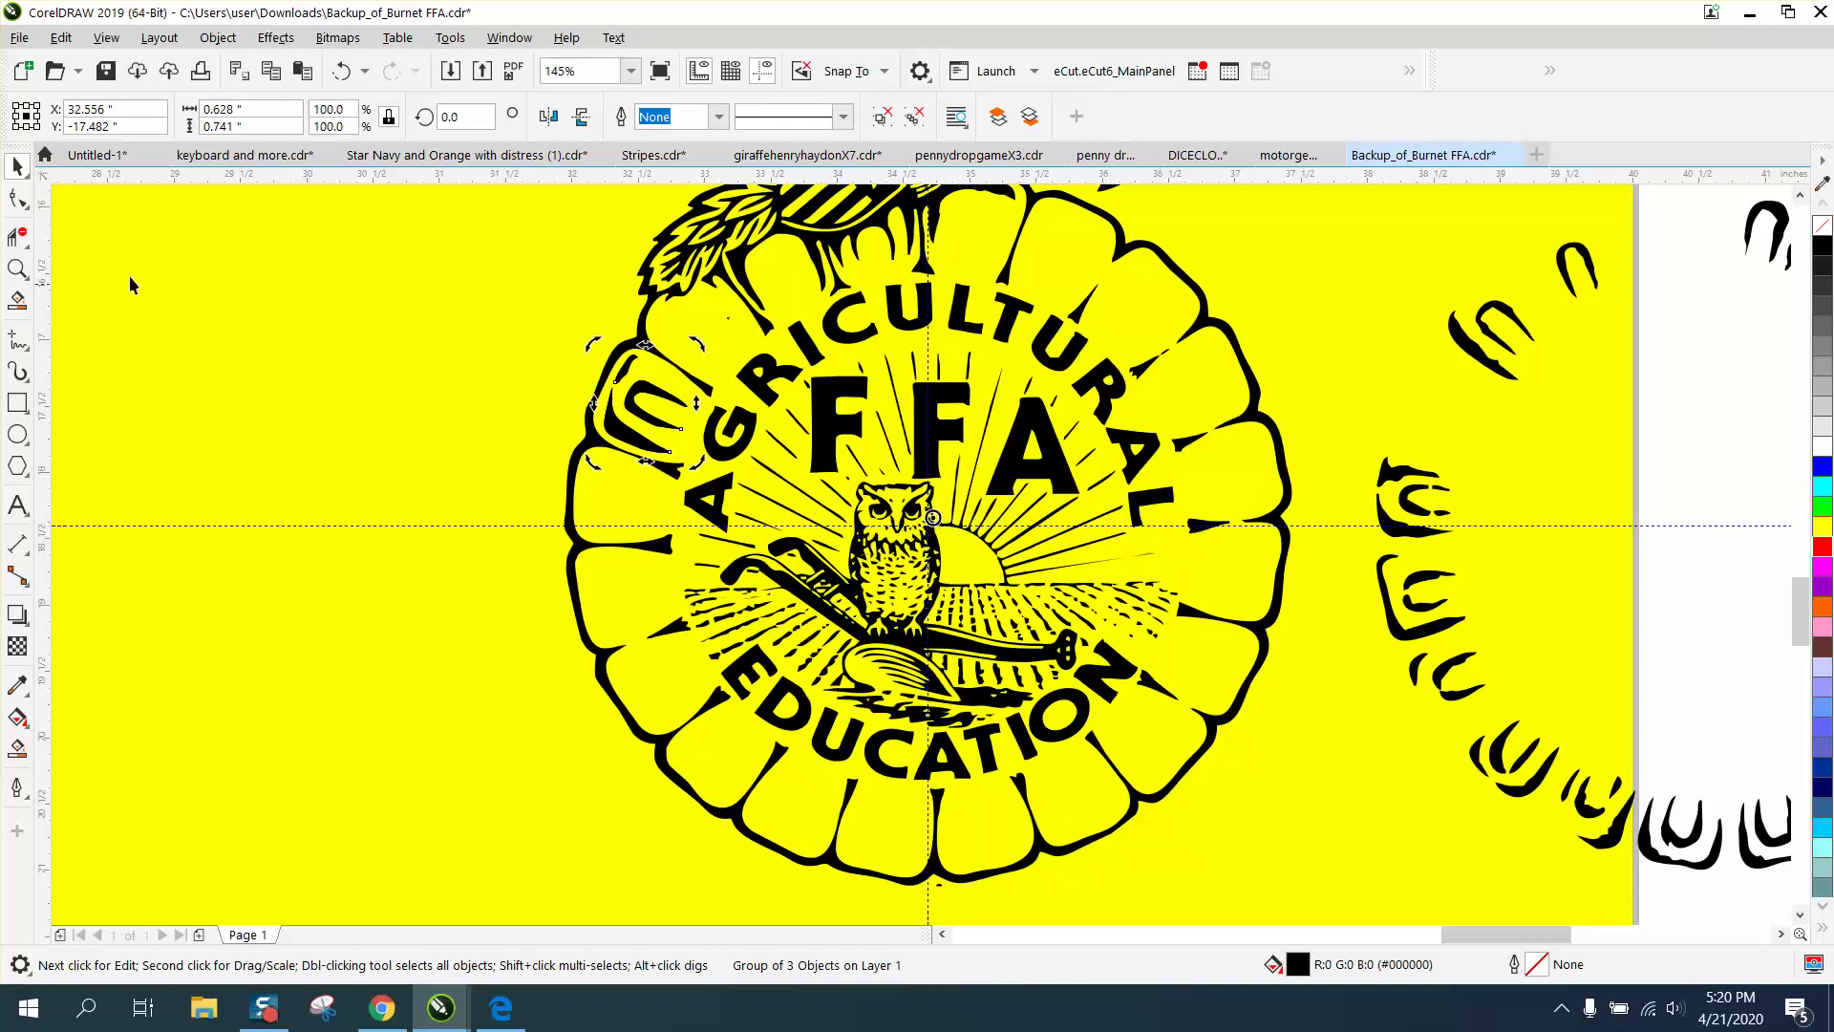
left_click(17, 269)
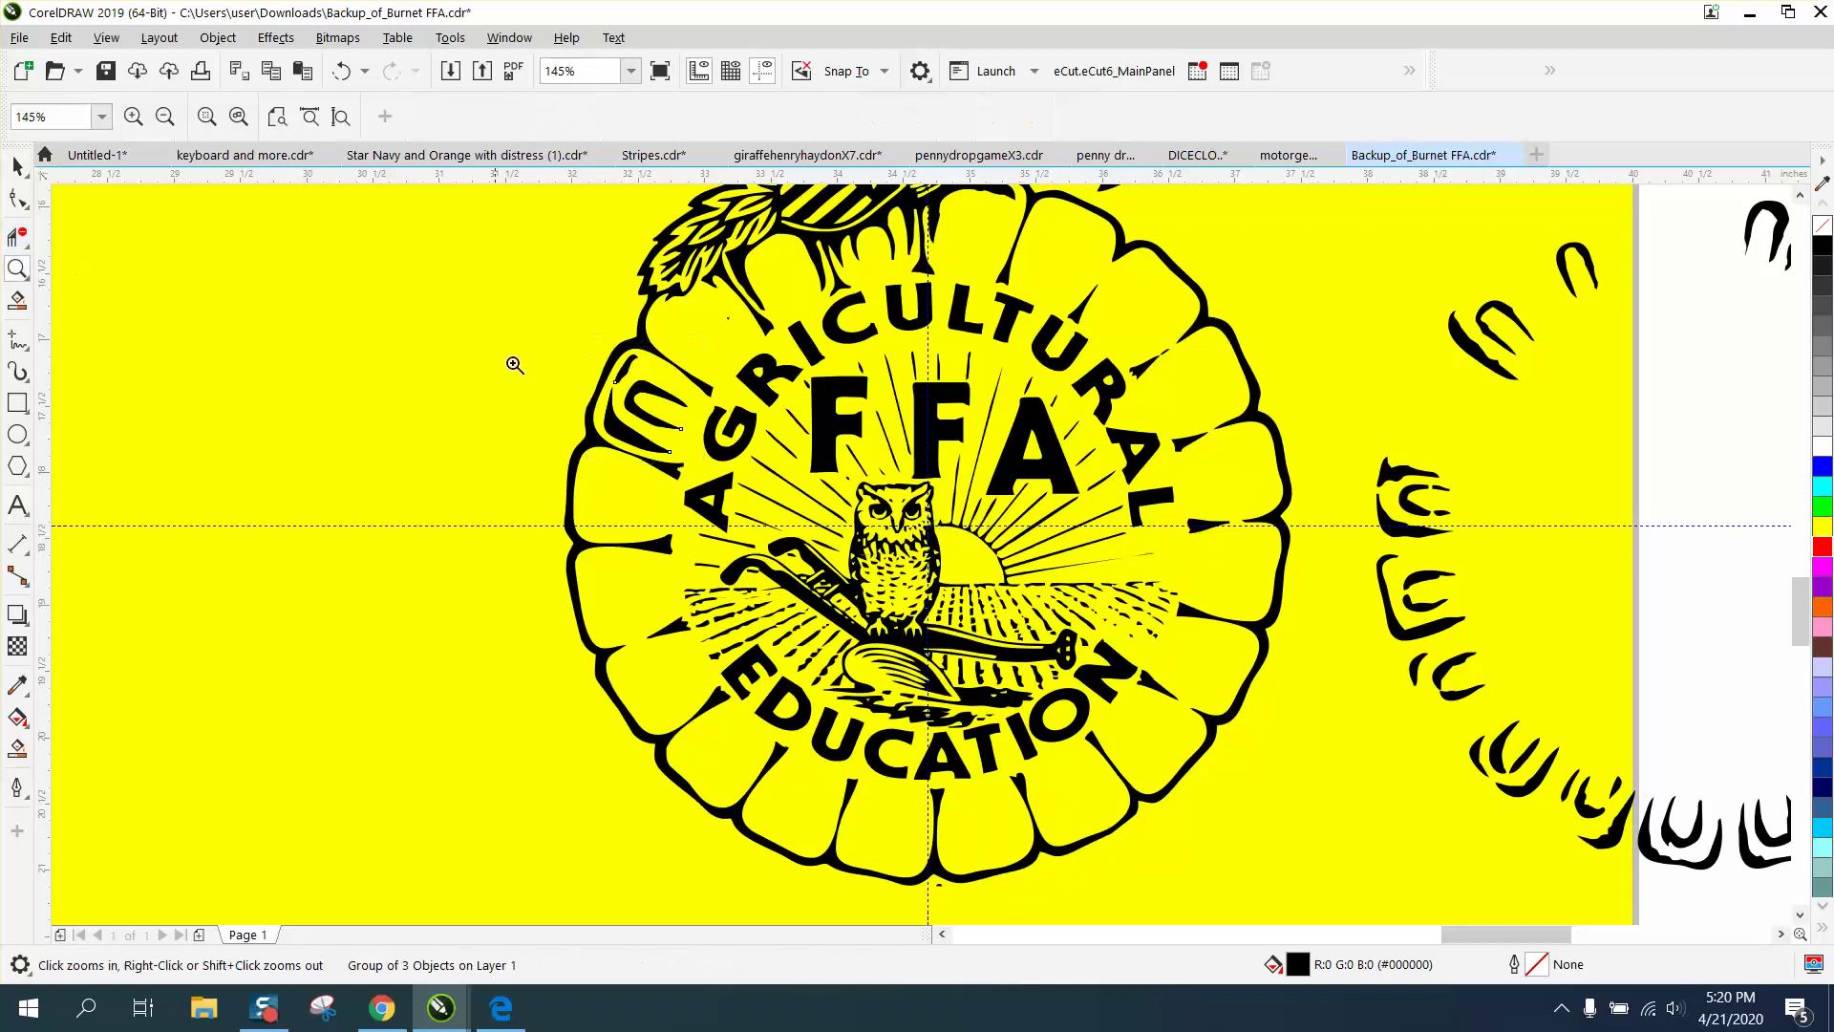
left_click(995, 641)
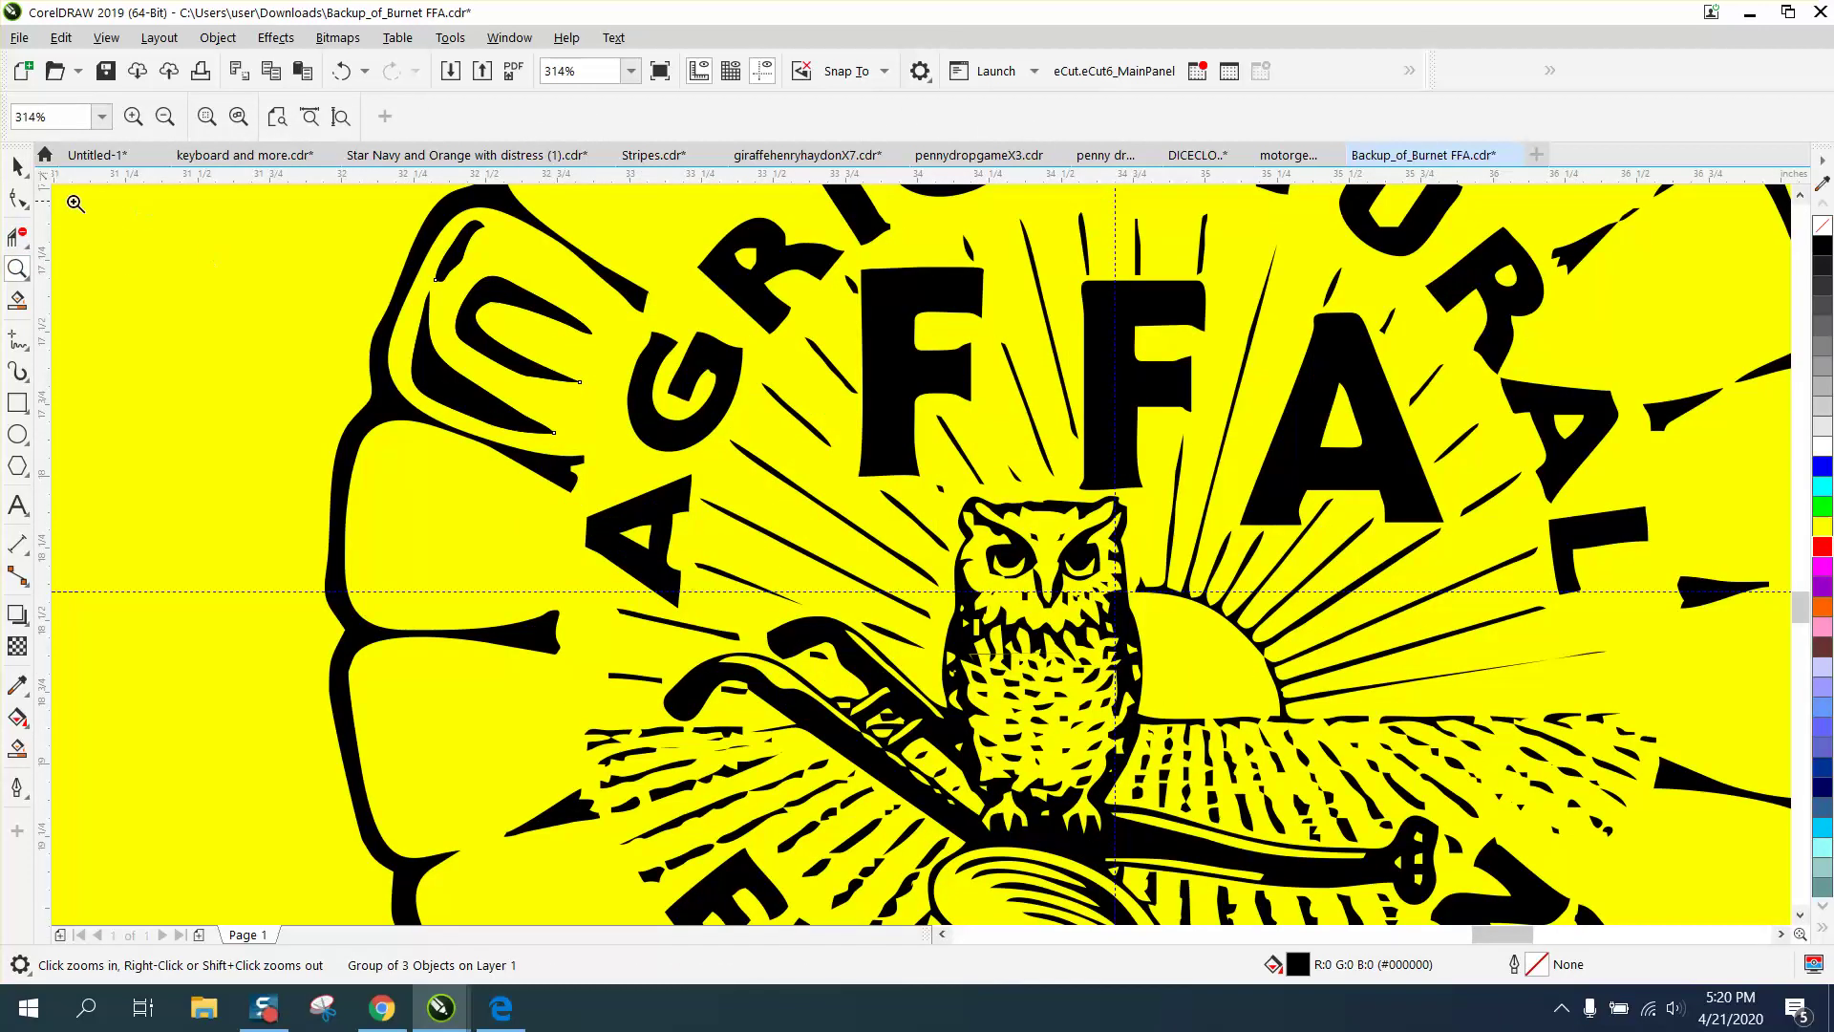
left_click(17, 166)
left_click(491, 296)
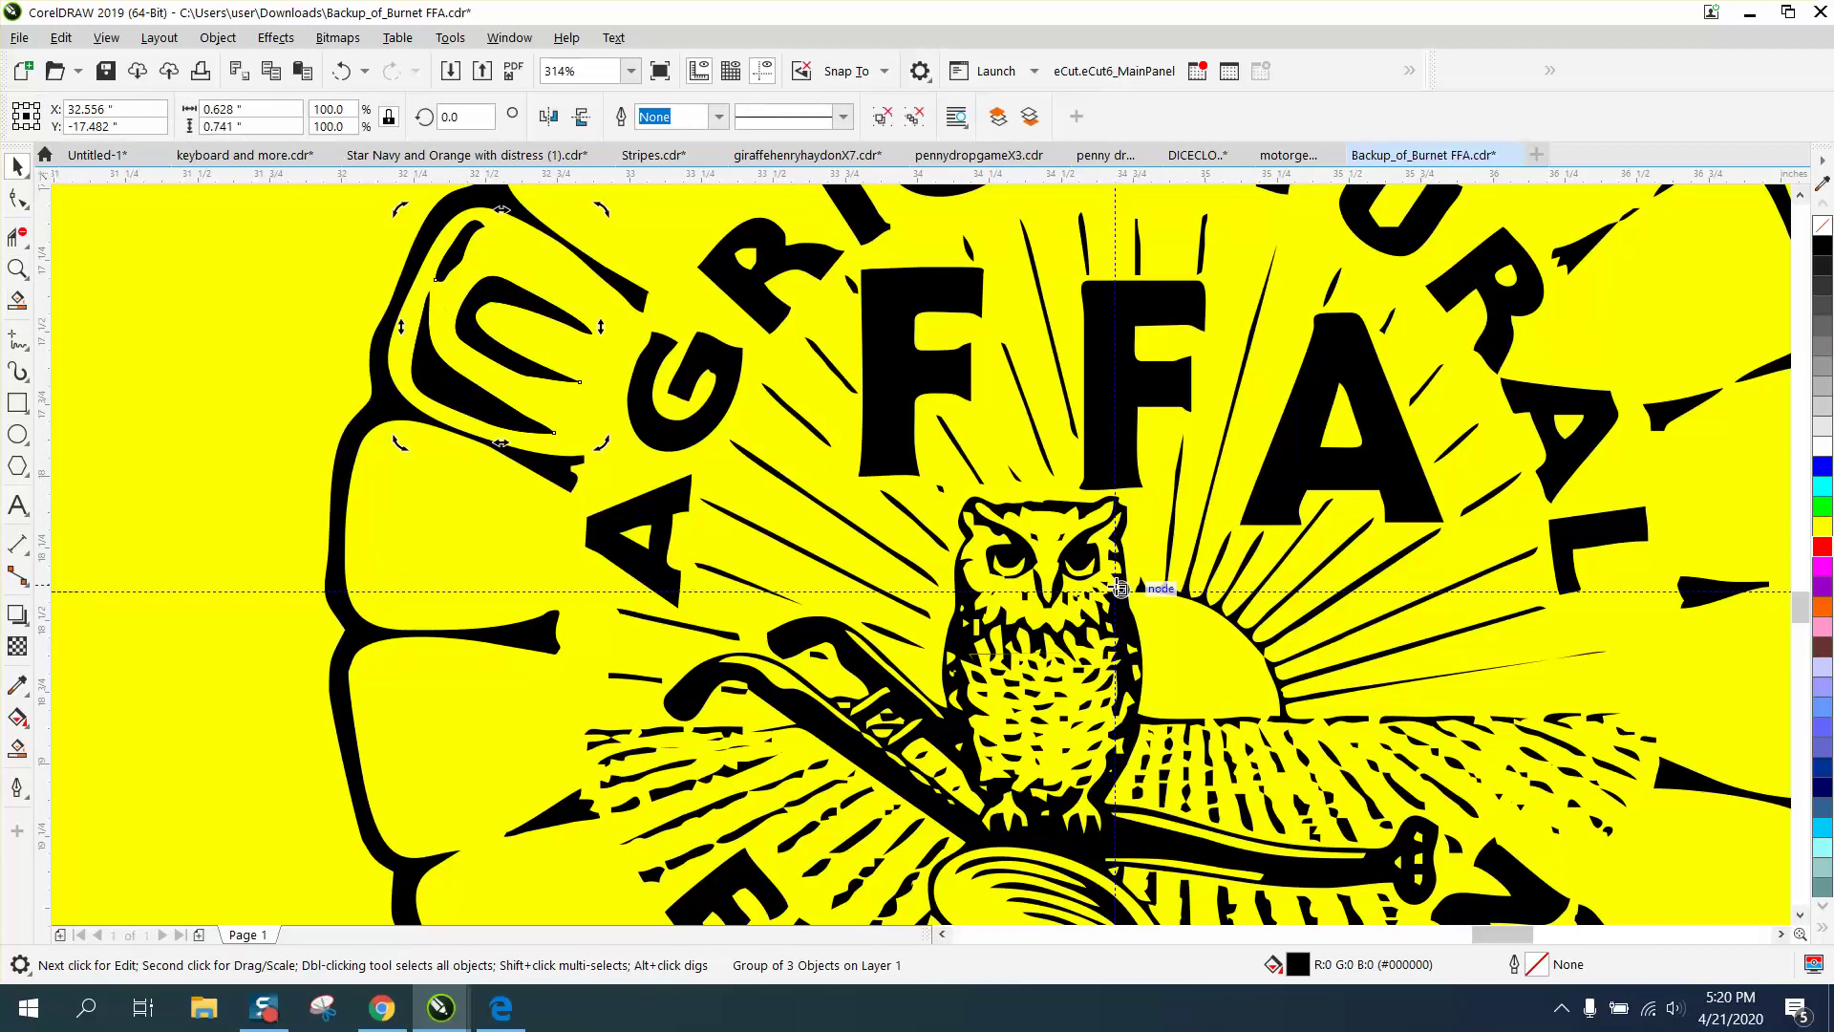
left_click_drag(1113, 589, 1113, 589)
left_click(17, 268)
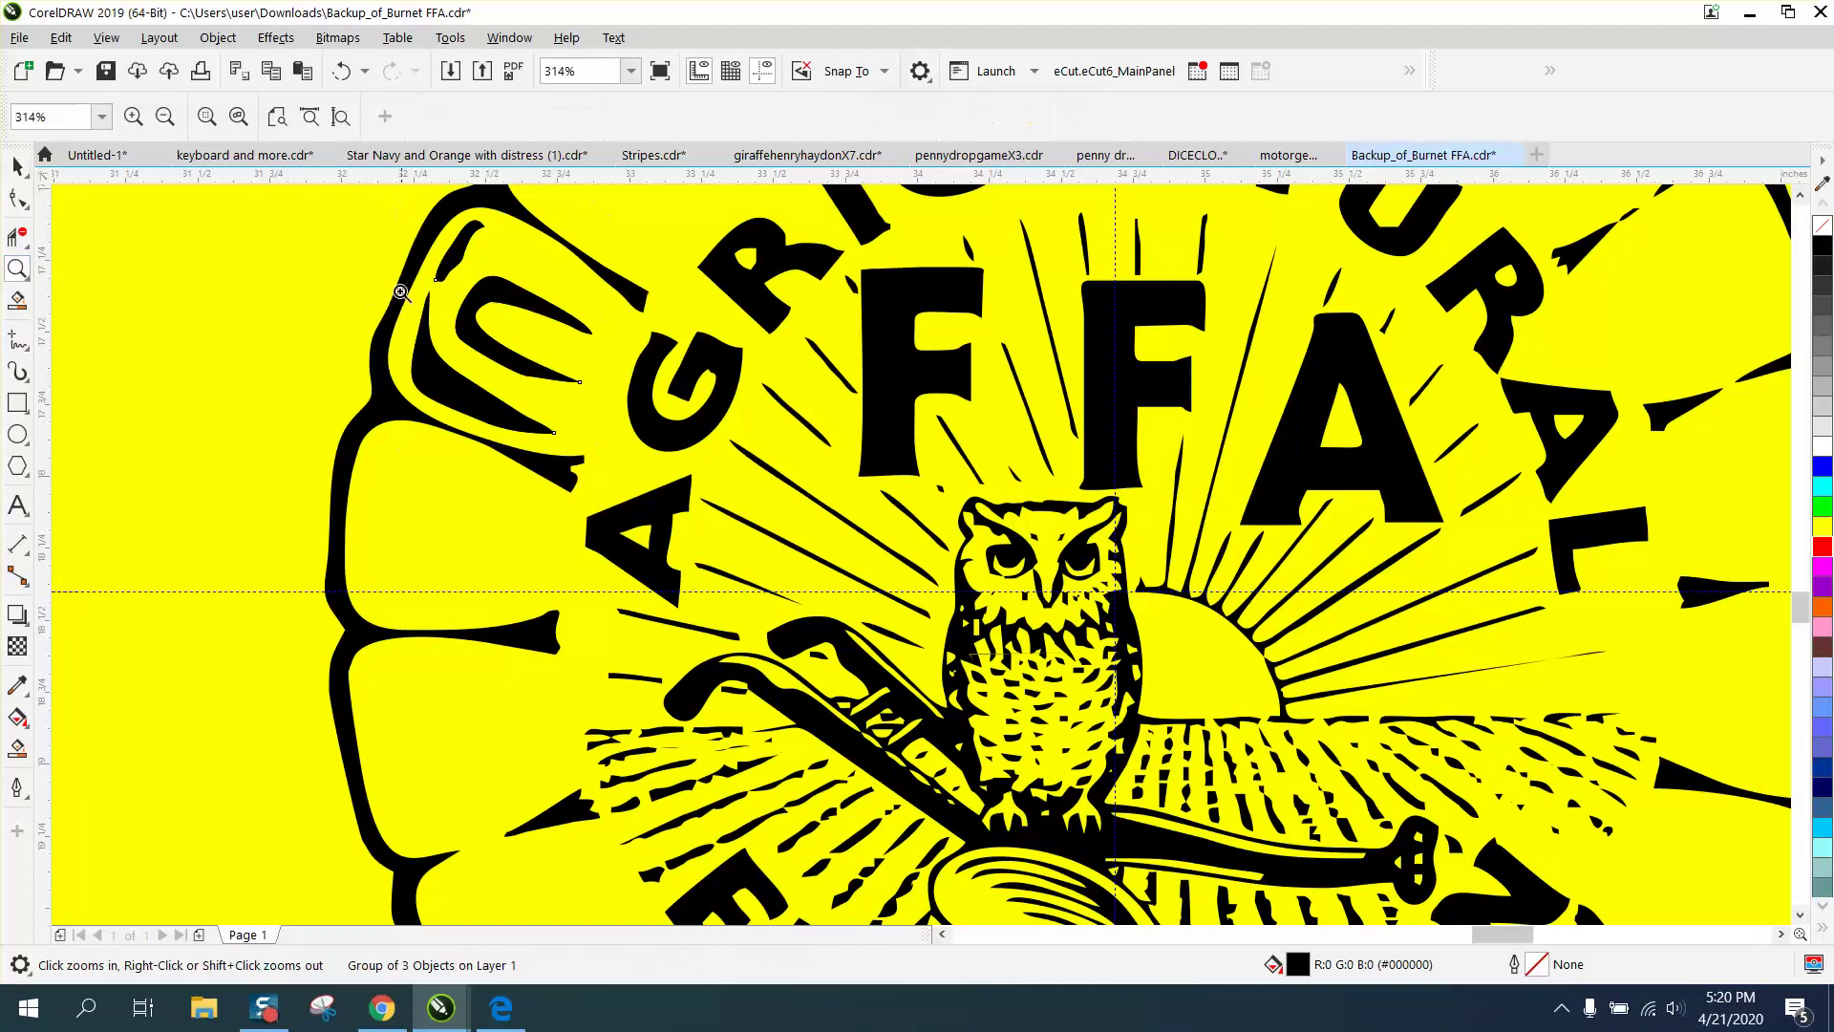
left_click_drag(400, 300, 981, 697)
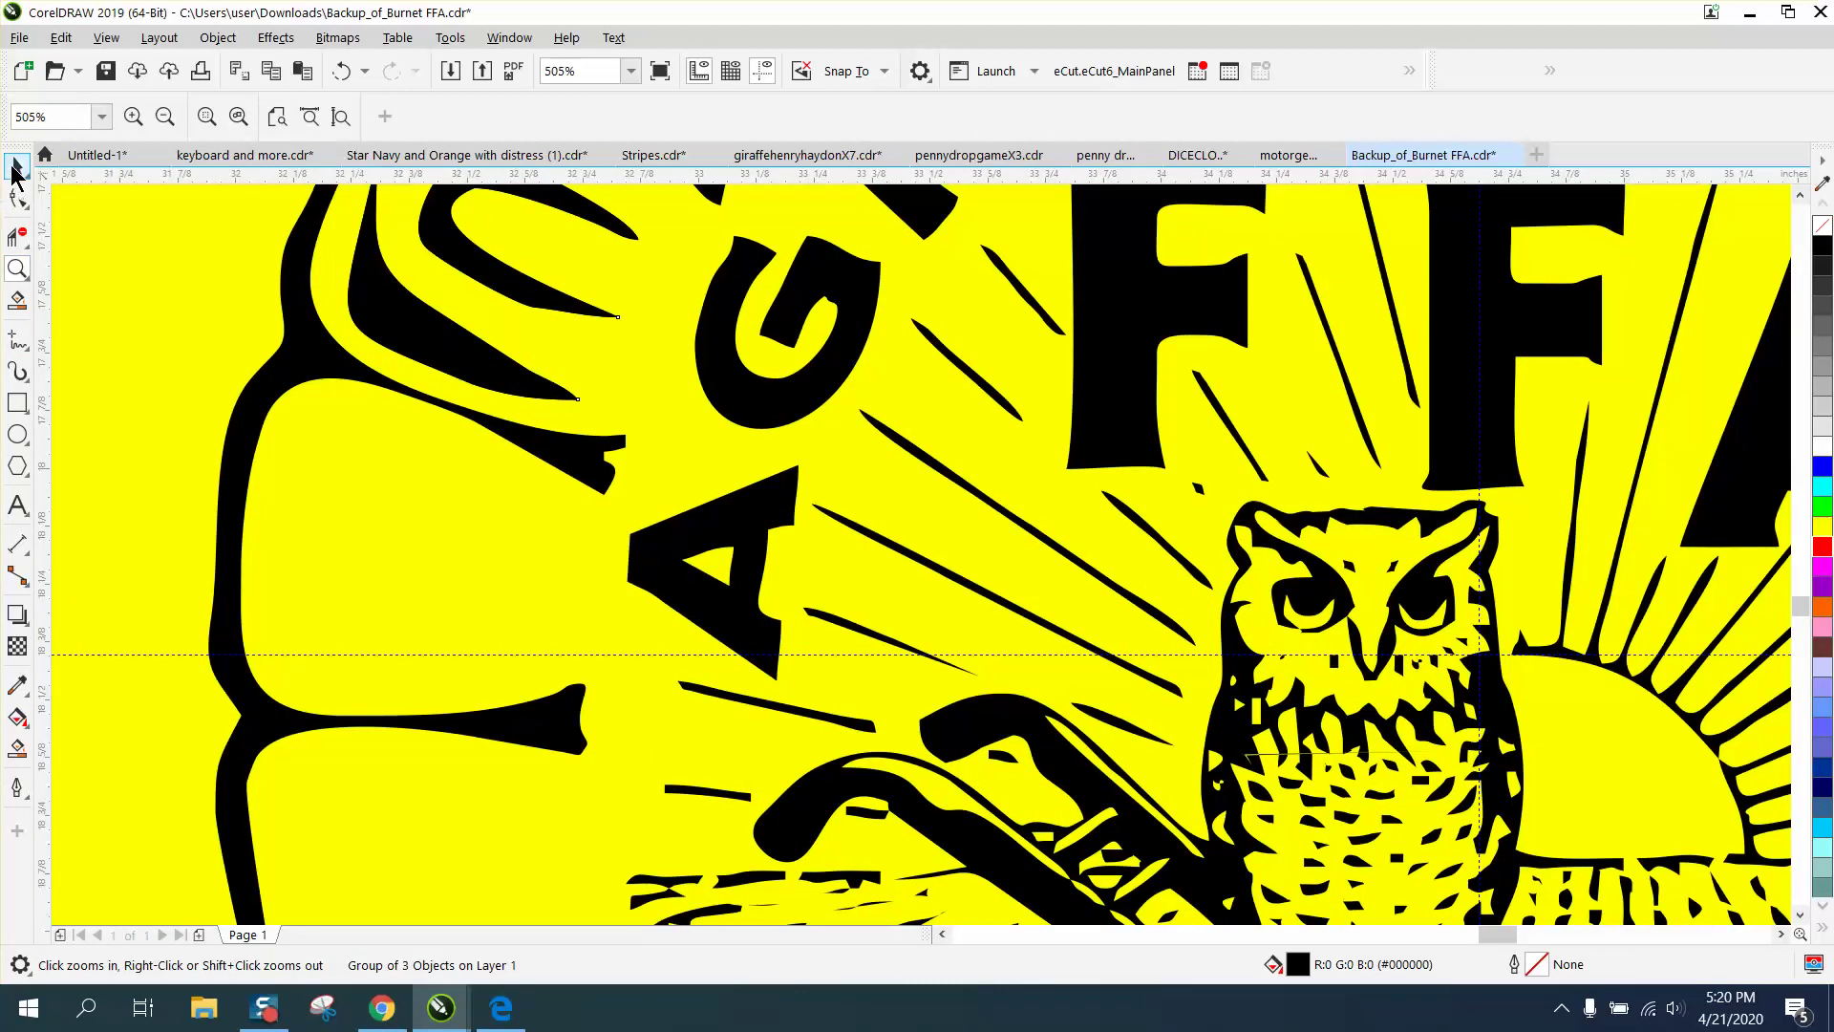
left_click(18, 166)
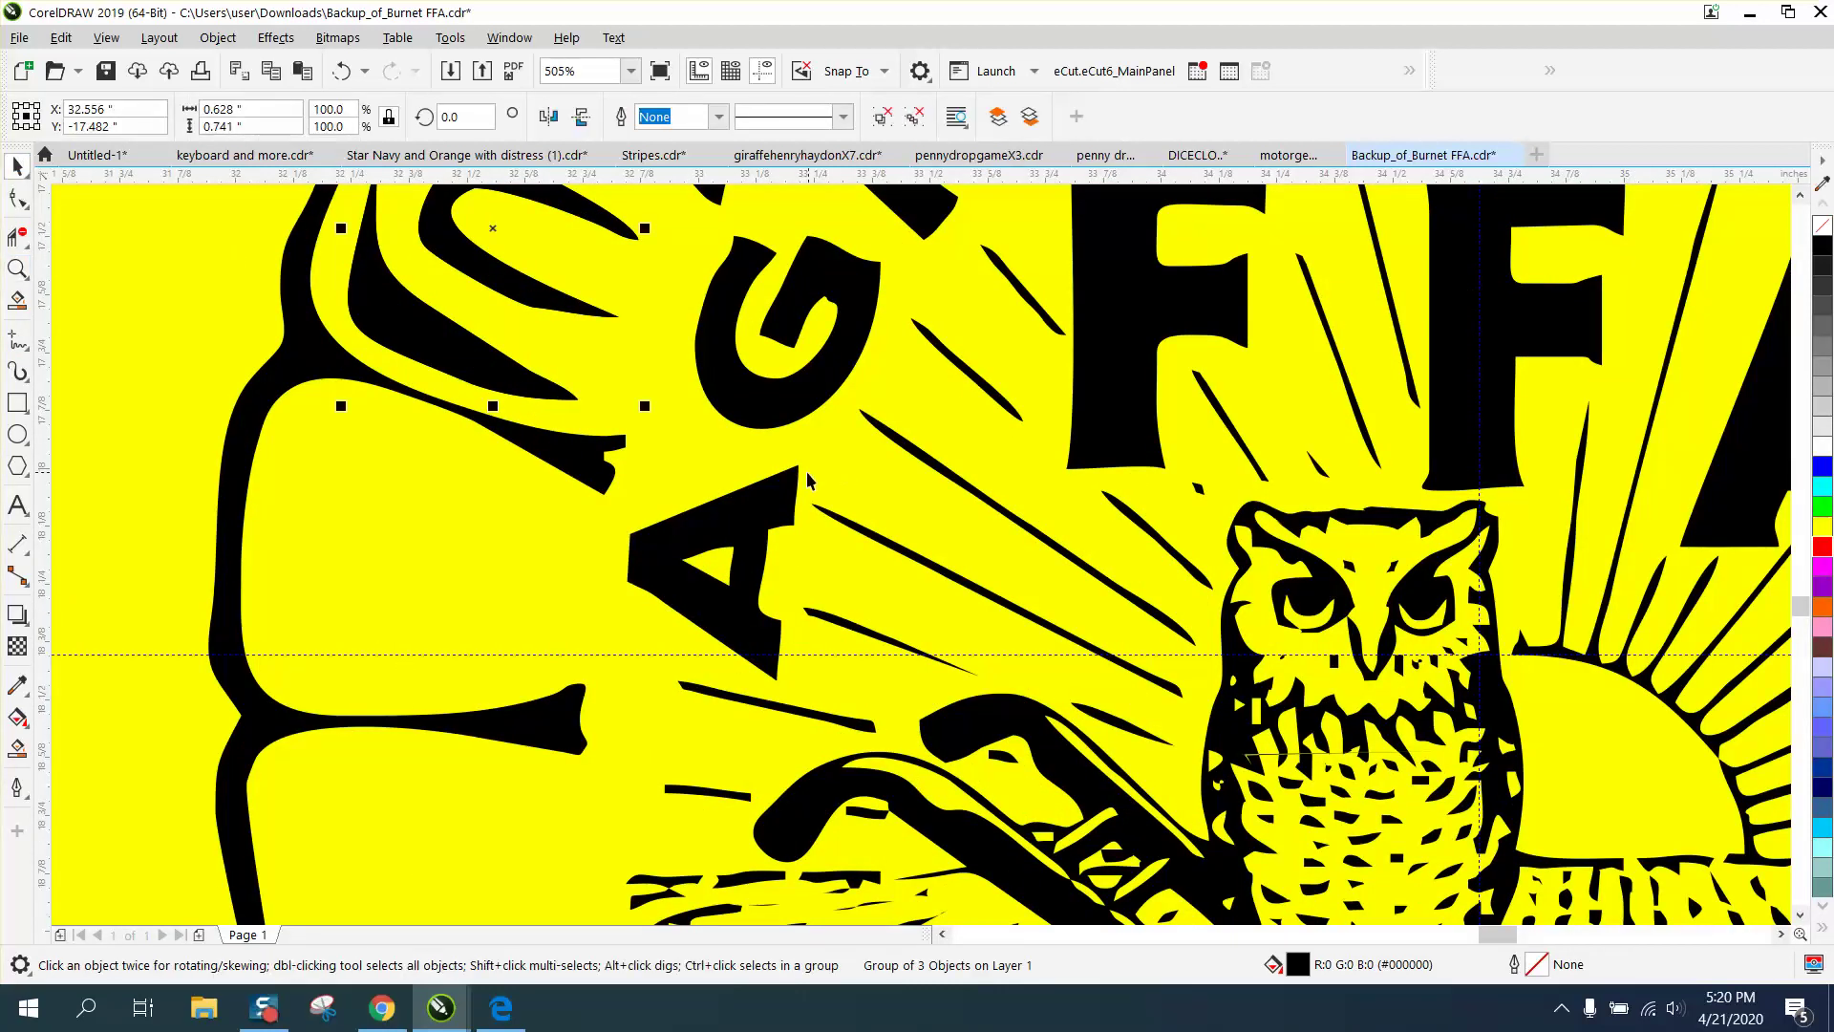
left_click(516, 371)
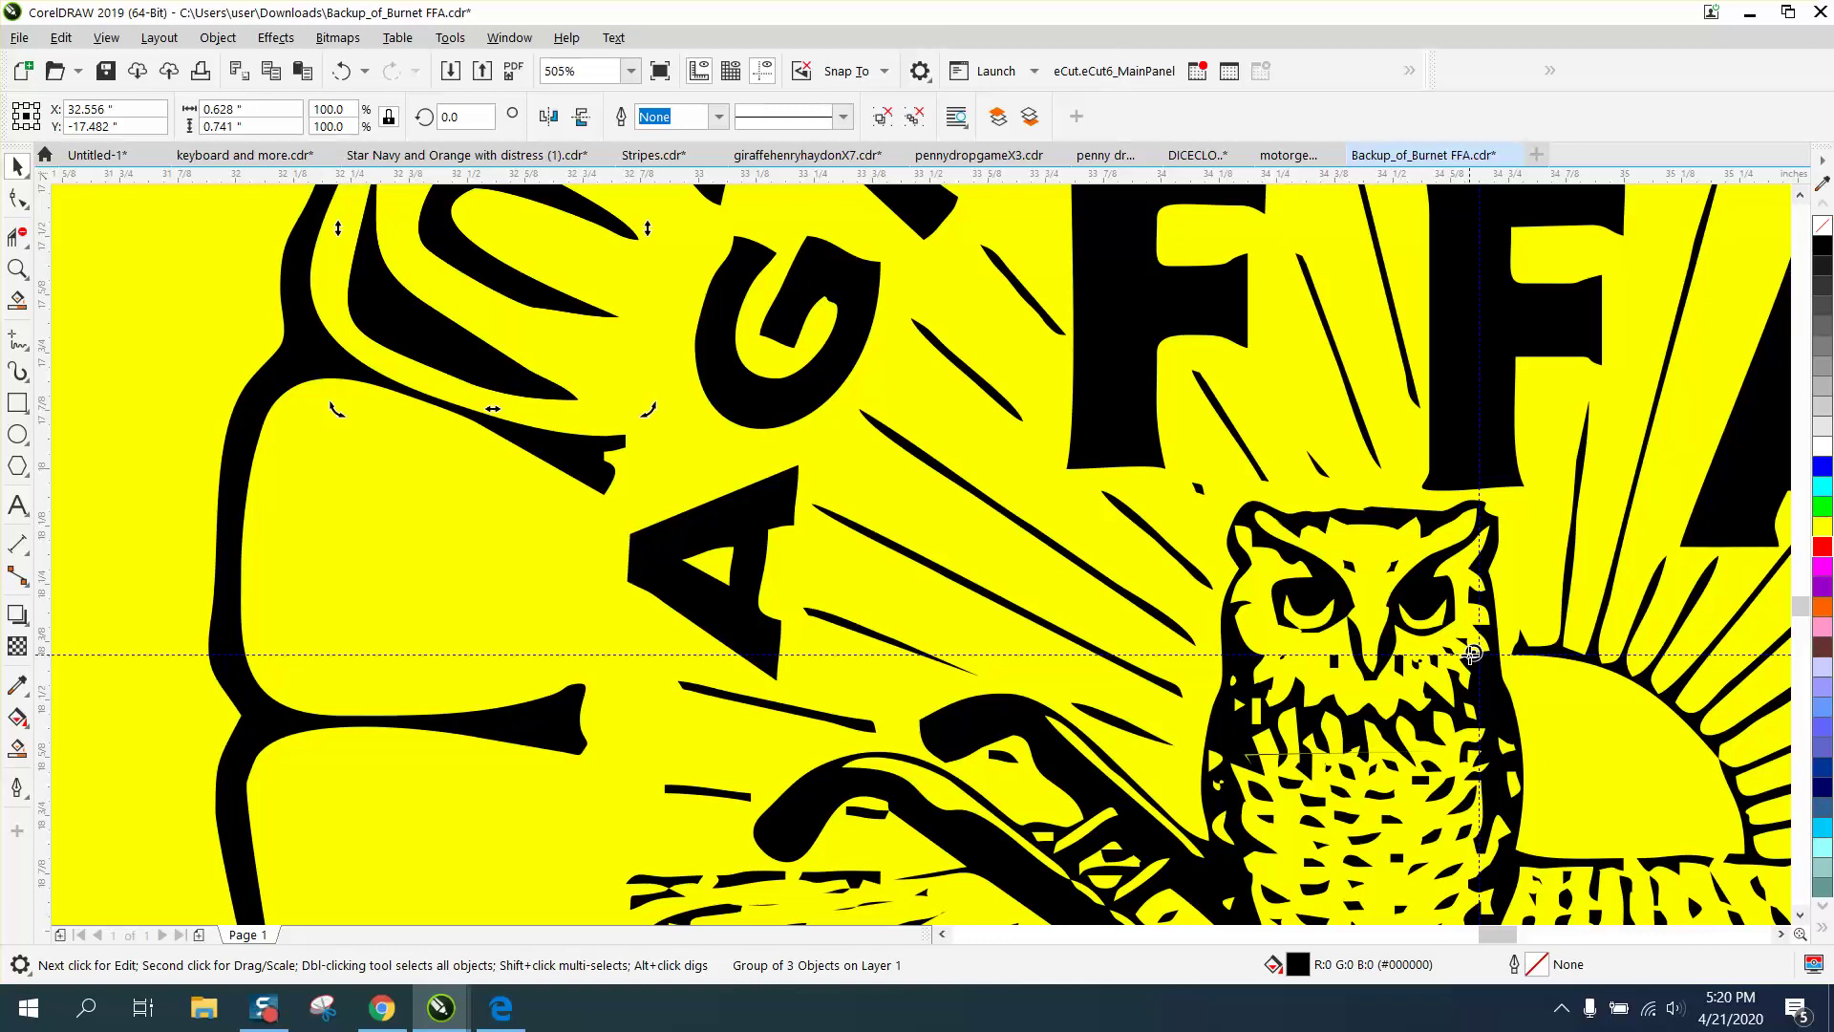
left_click_drag(1471, 653, 1484, 652)
Undo both pivot changes, set the nudge distance to 6", and nudge the circle and curl left
scroll(1242, 630, "down", 5)
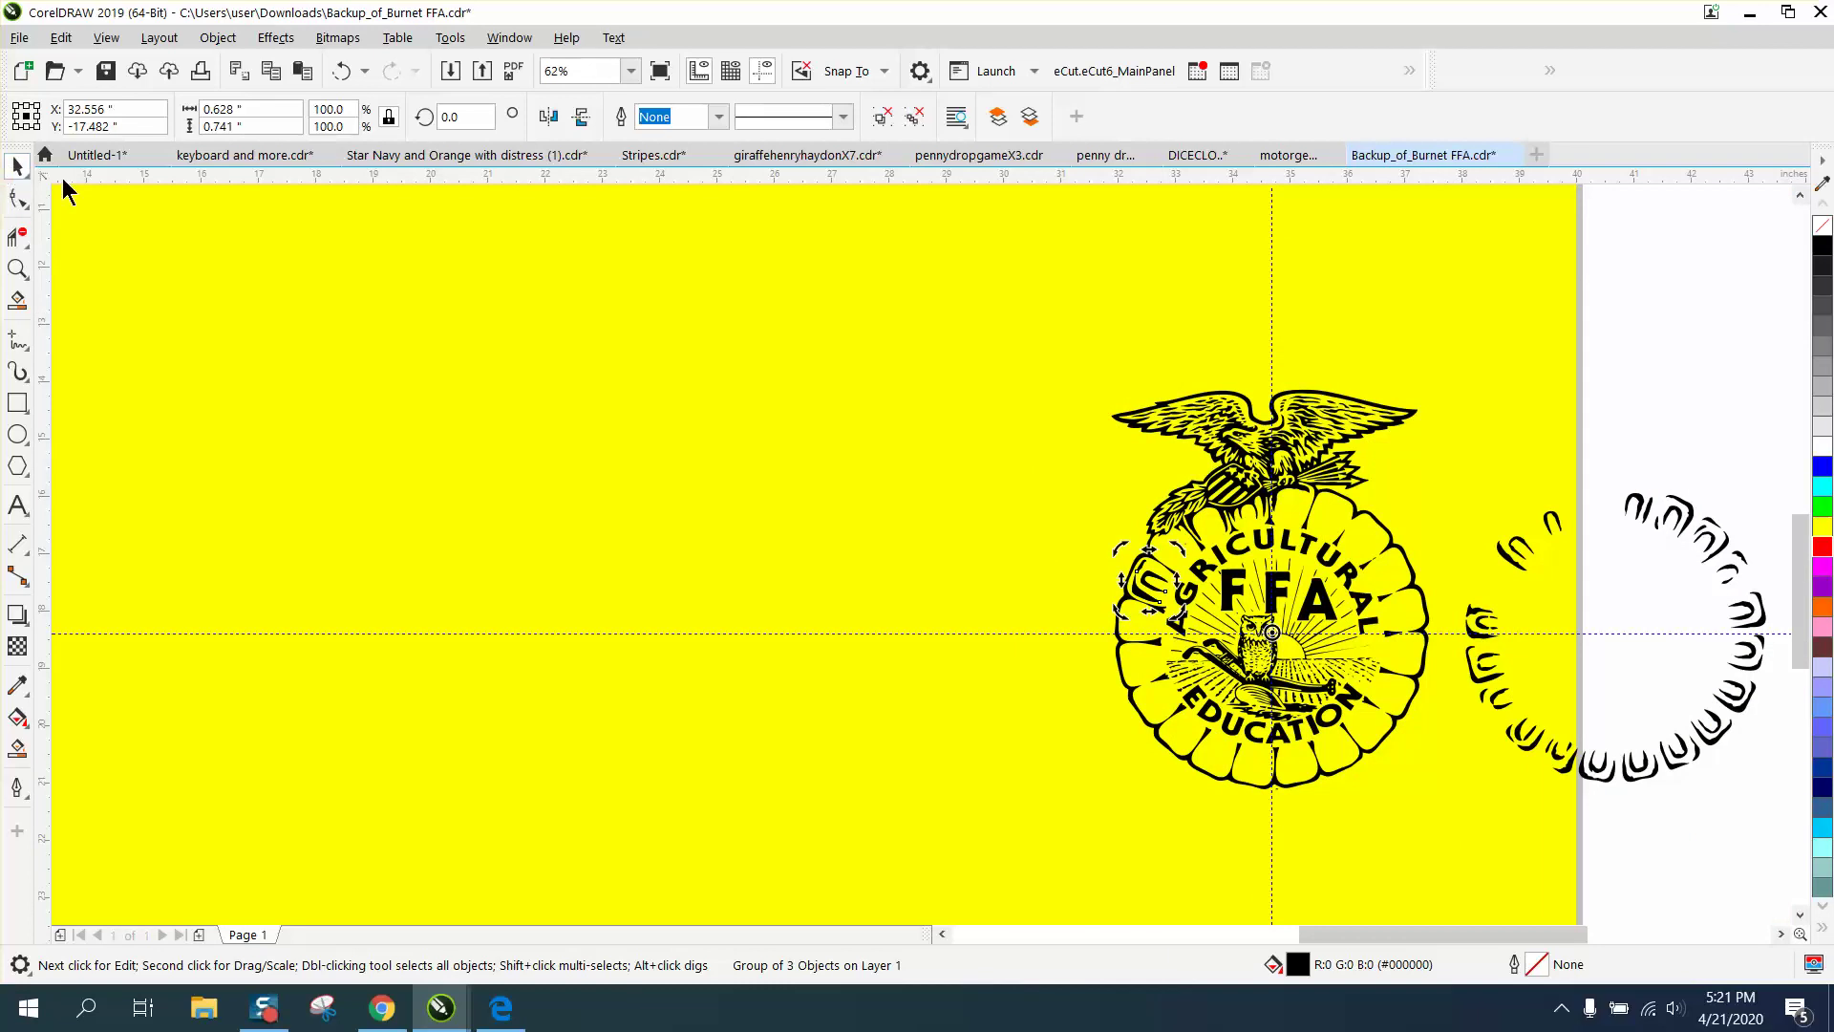
left_click(343, 69)
left_click(343, 71)
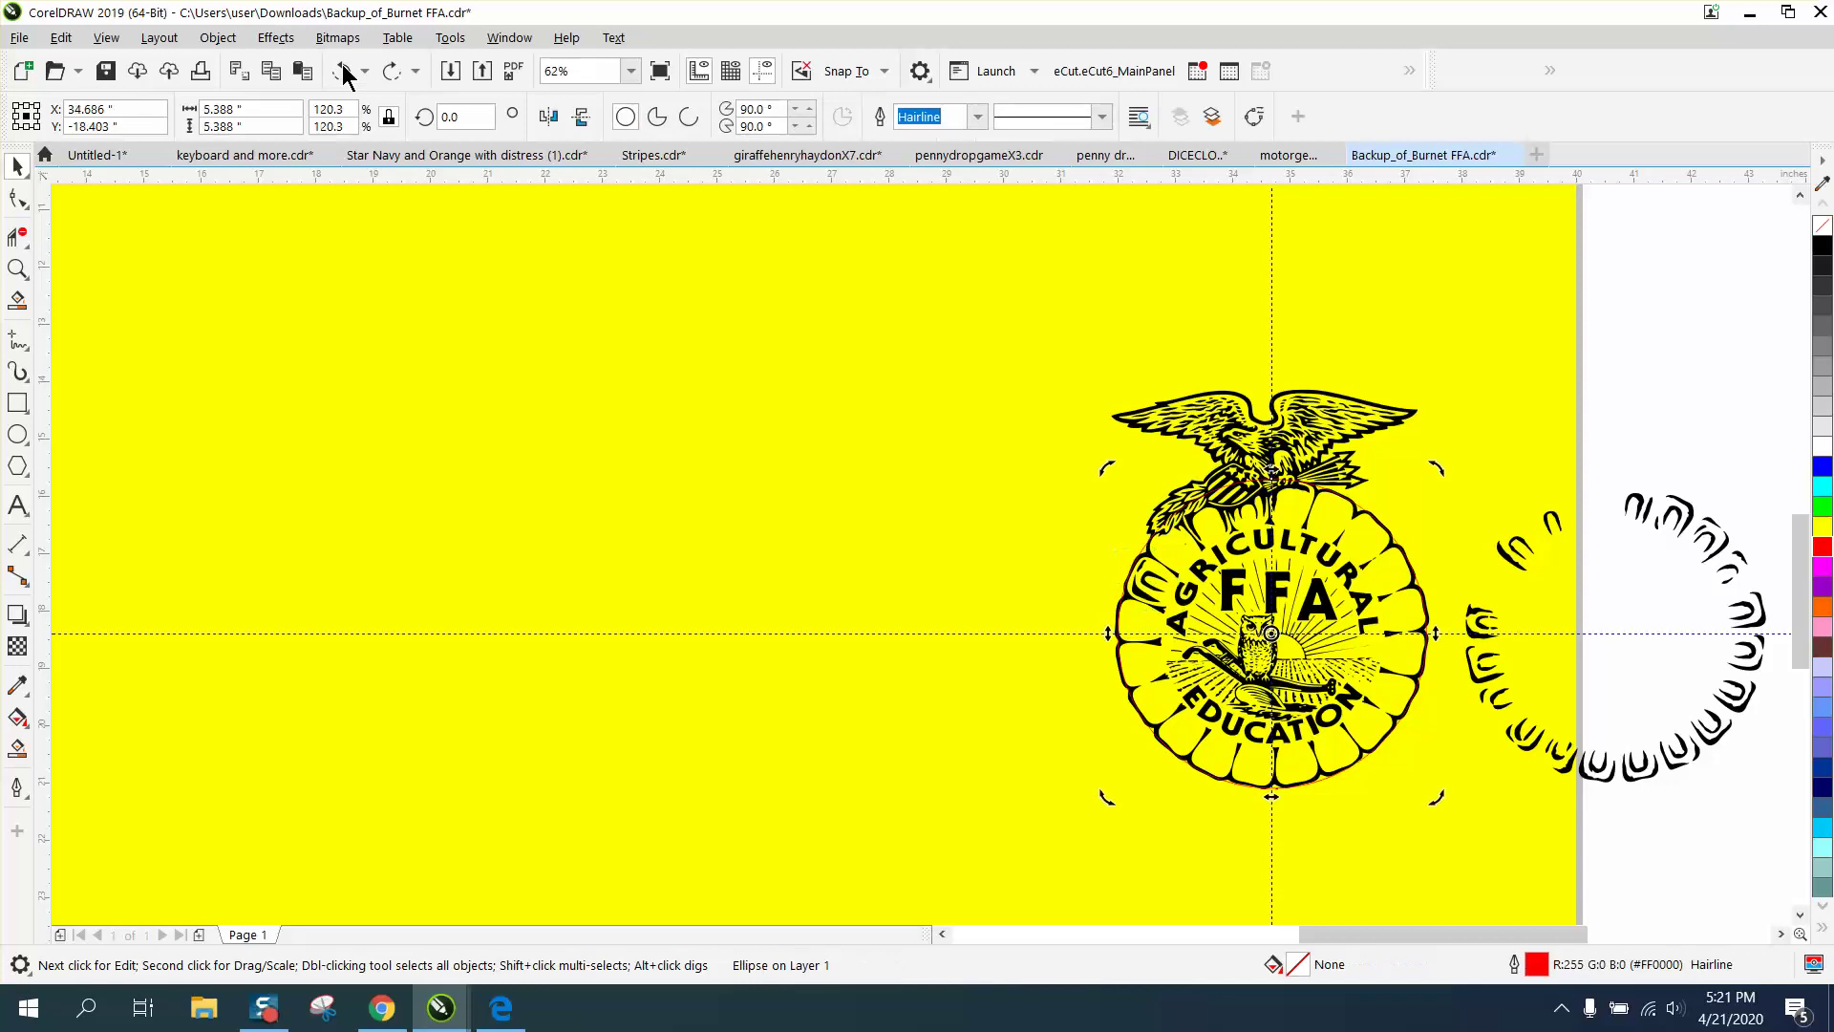
left_click(1550, 244)
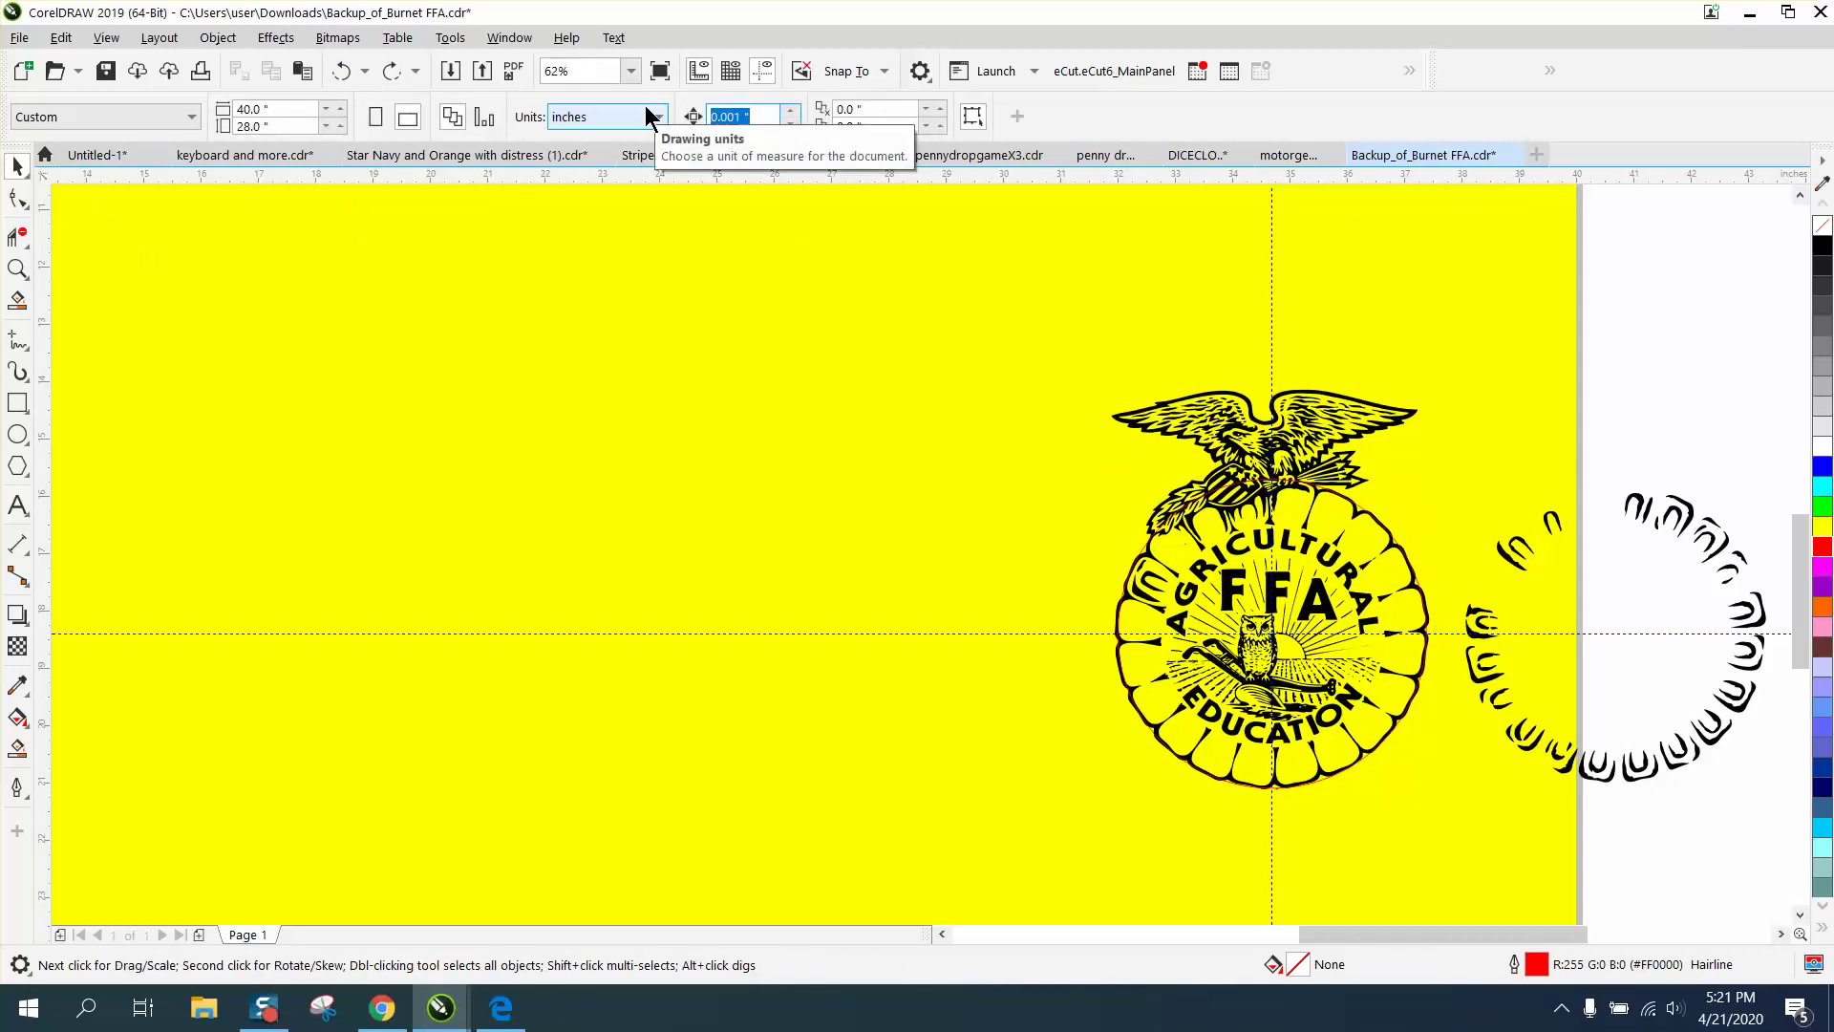
type("6")
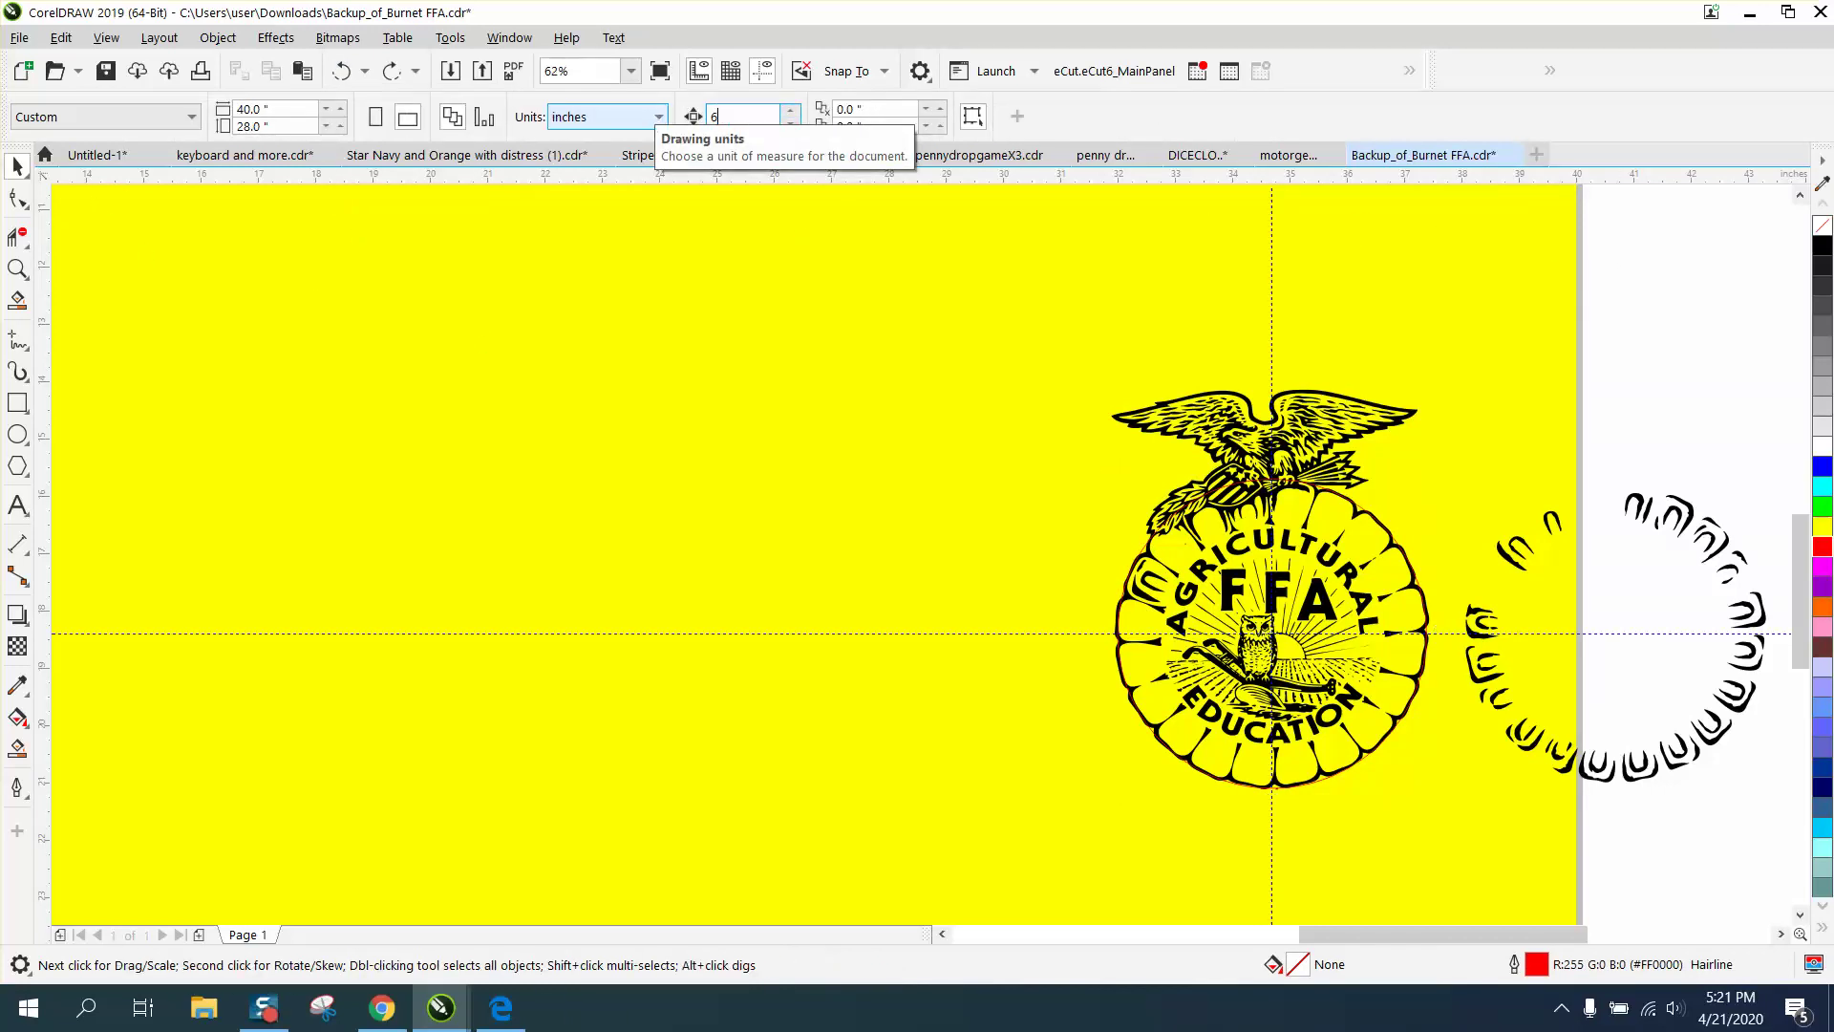
left_click(1363, 511)
key("Left")
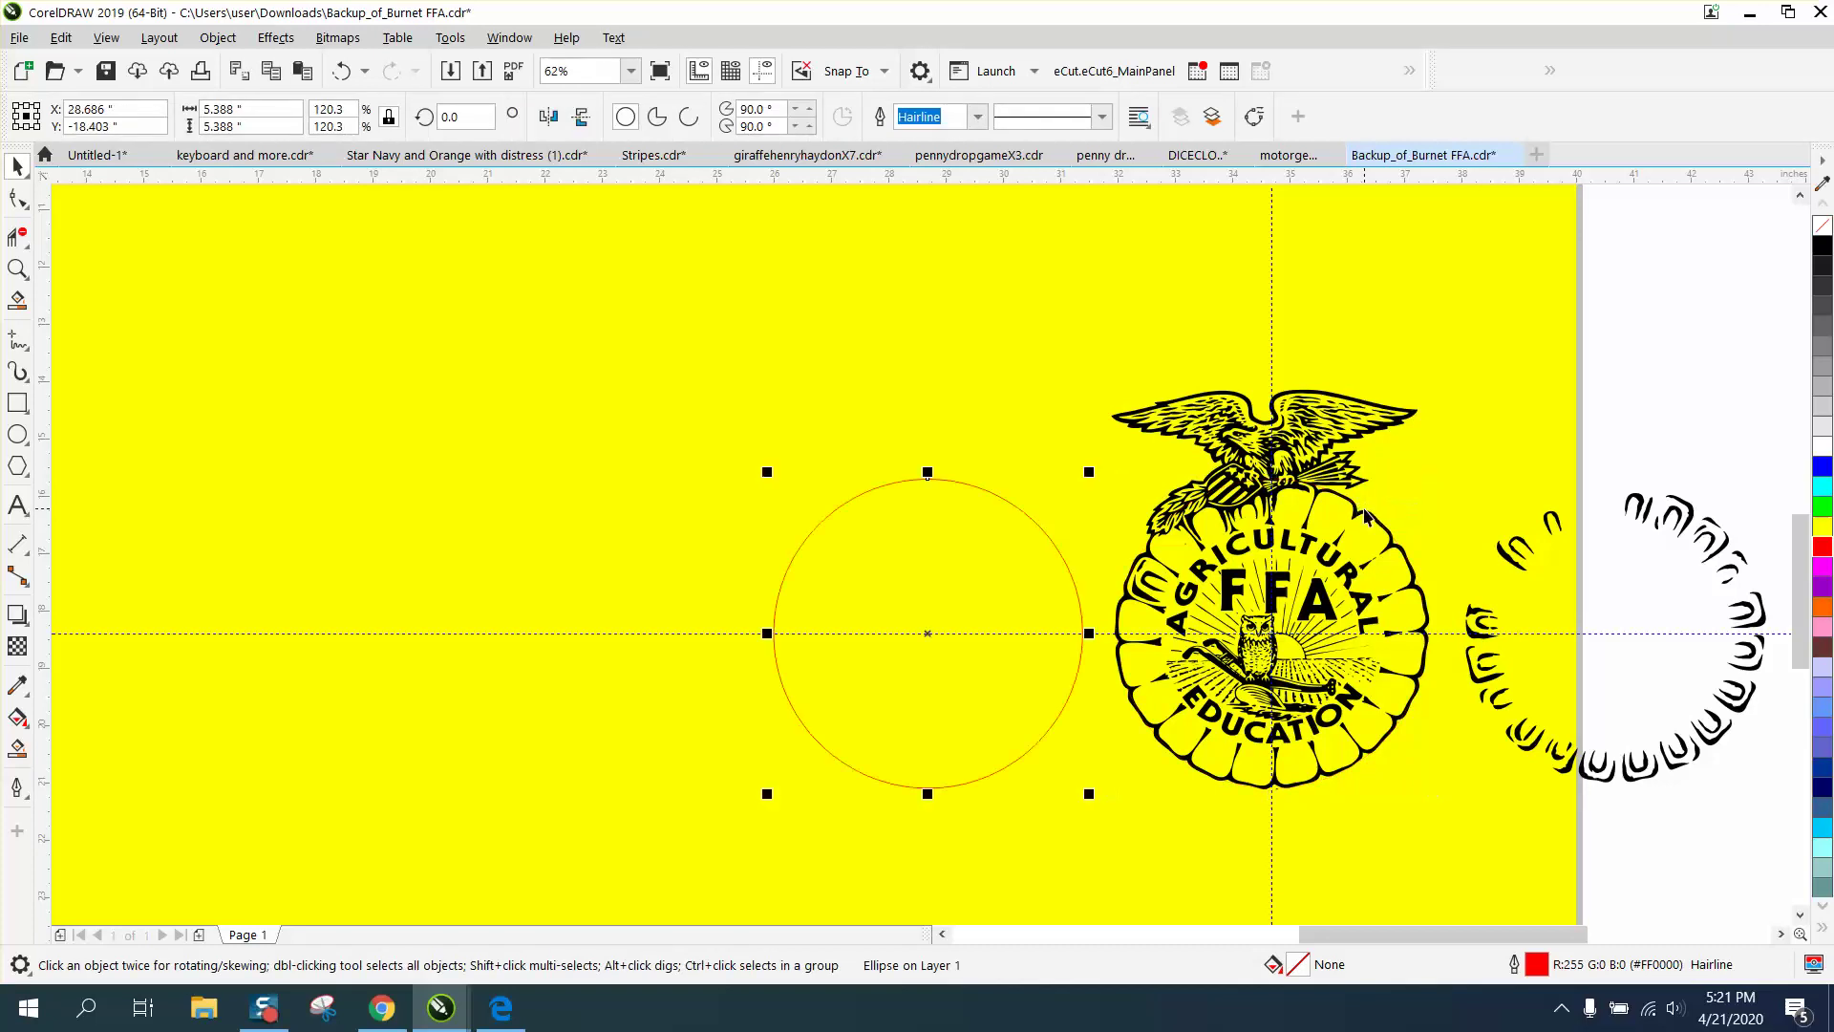
left_click(1156, 577)
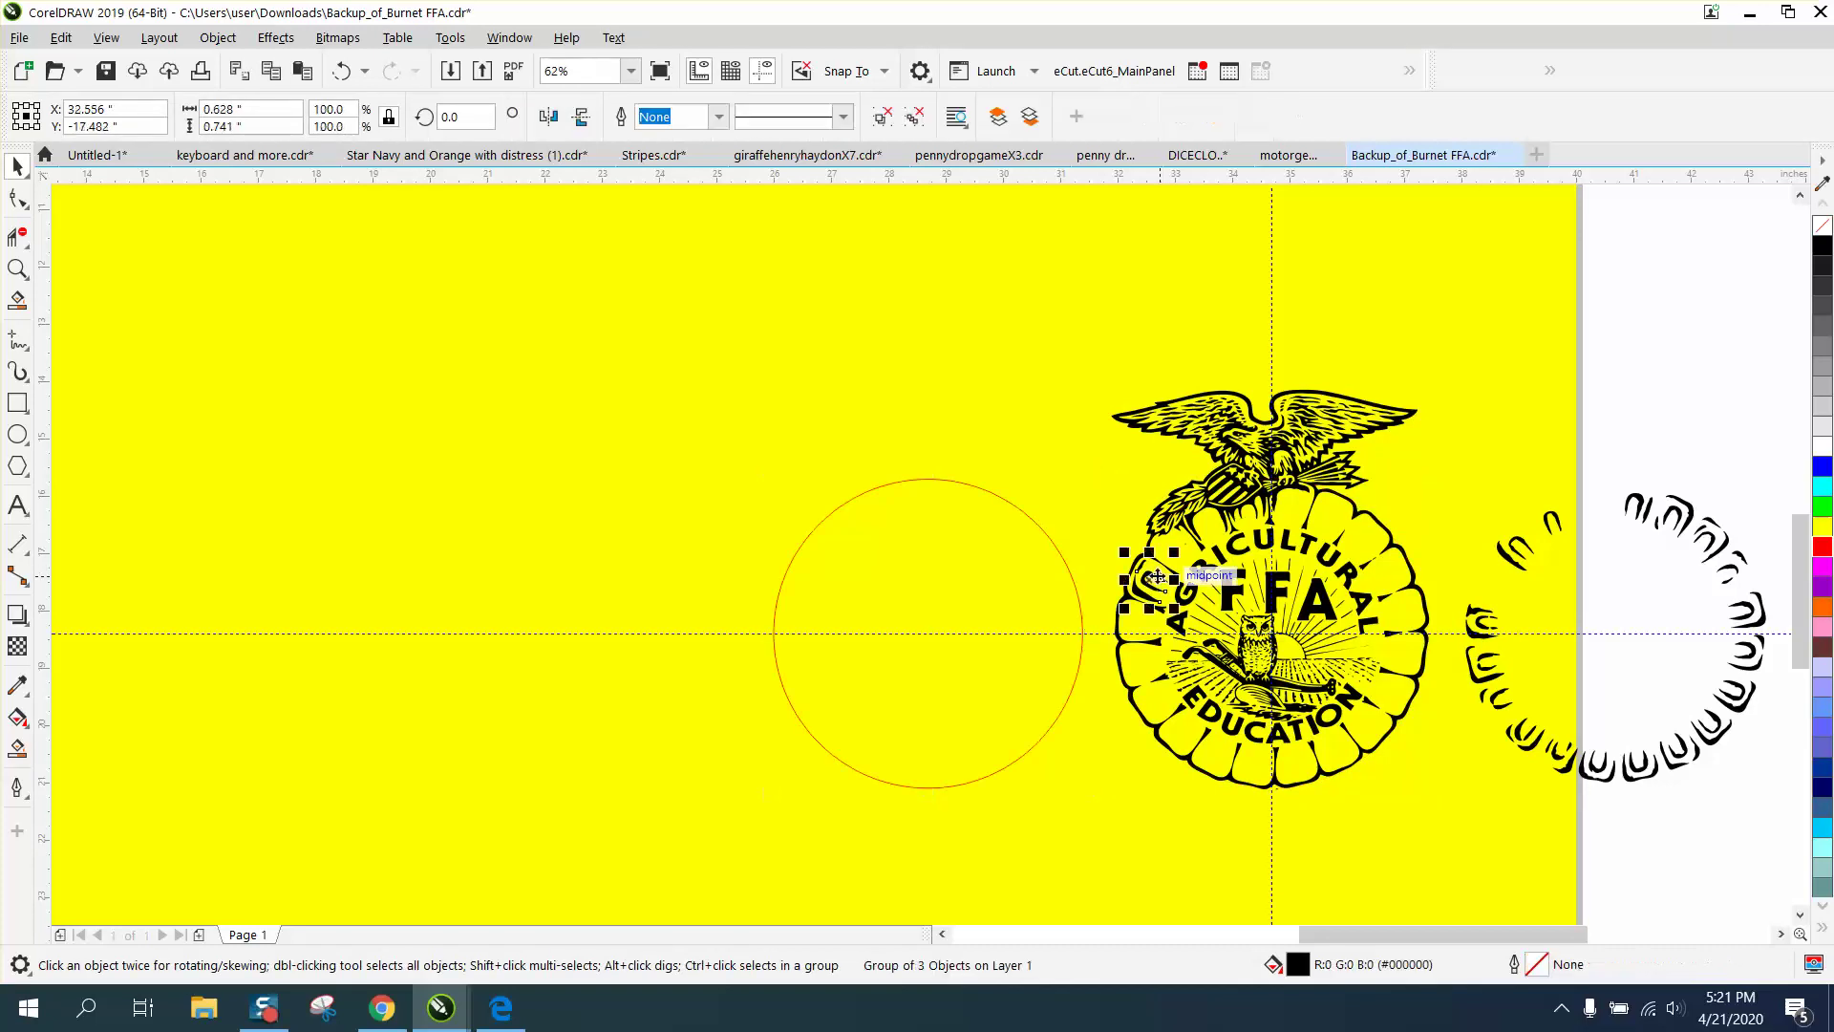
key("Left")
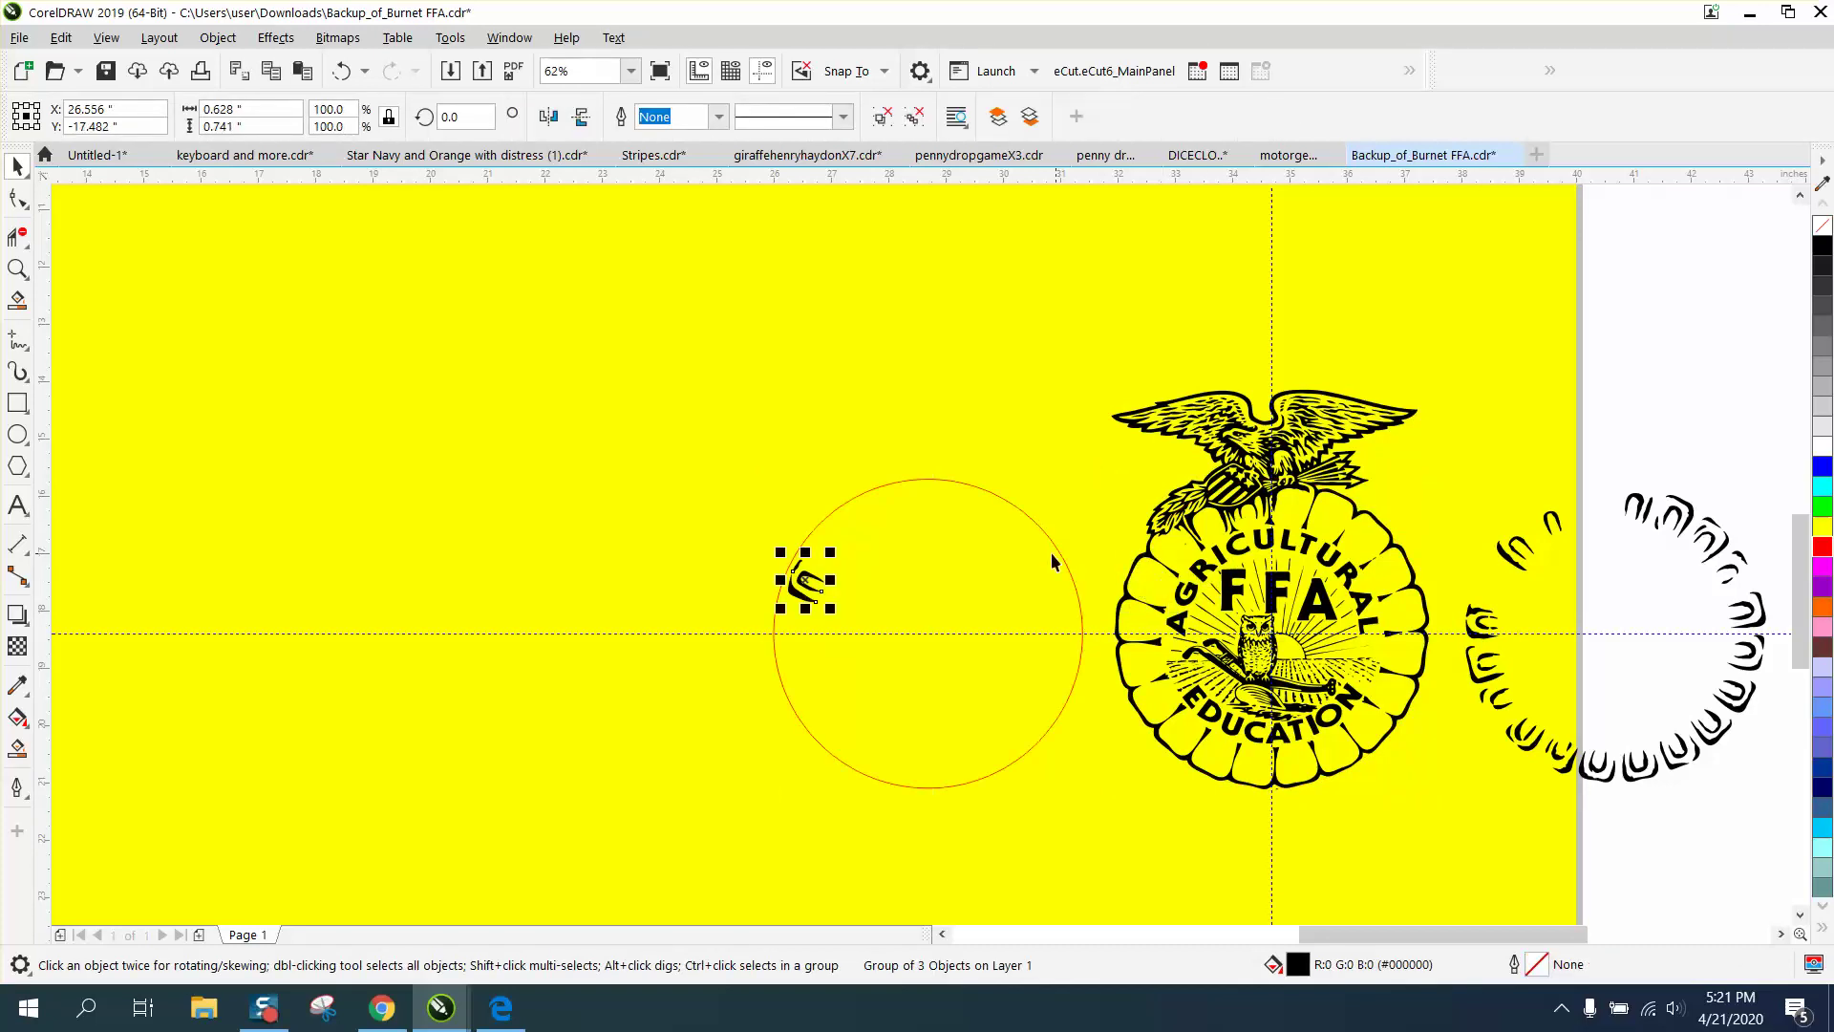
Align the vertical guide with the moved circle and set the curl's pivot at its centre
left_click_drag(1271, 359, 928, 633)
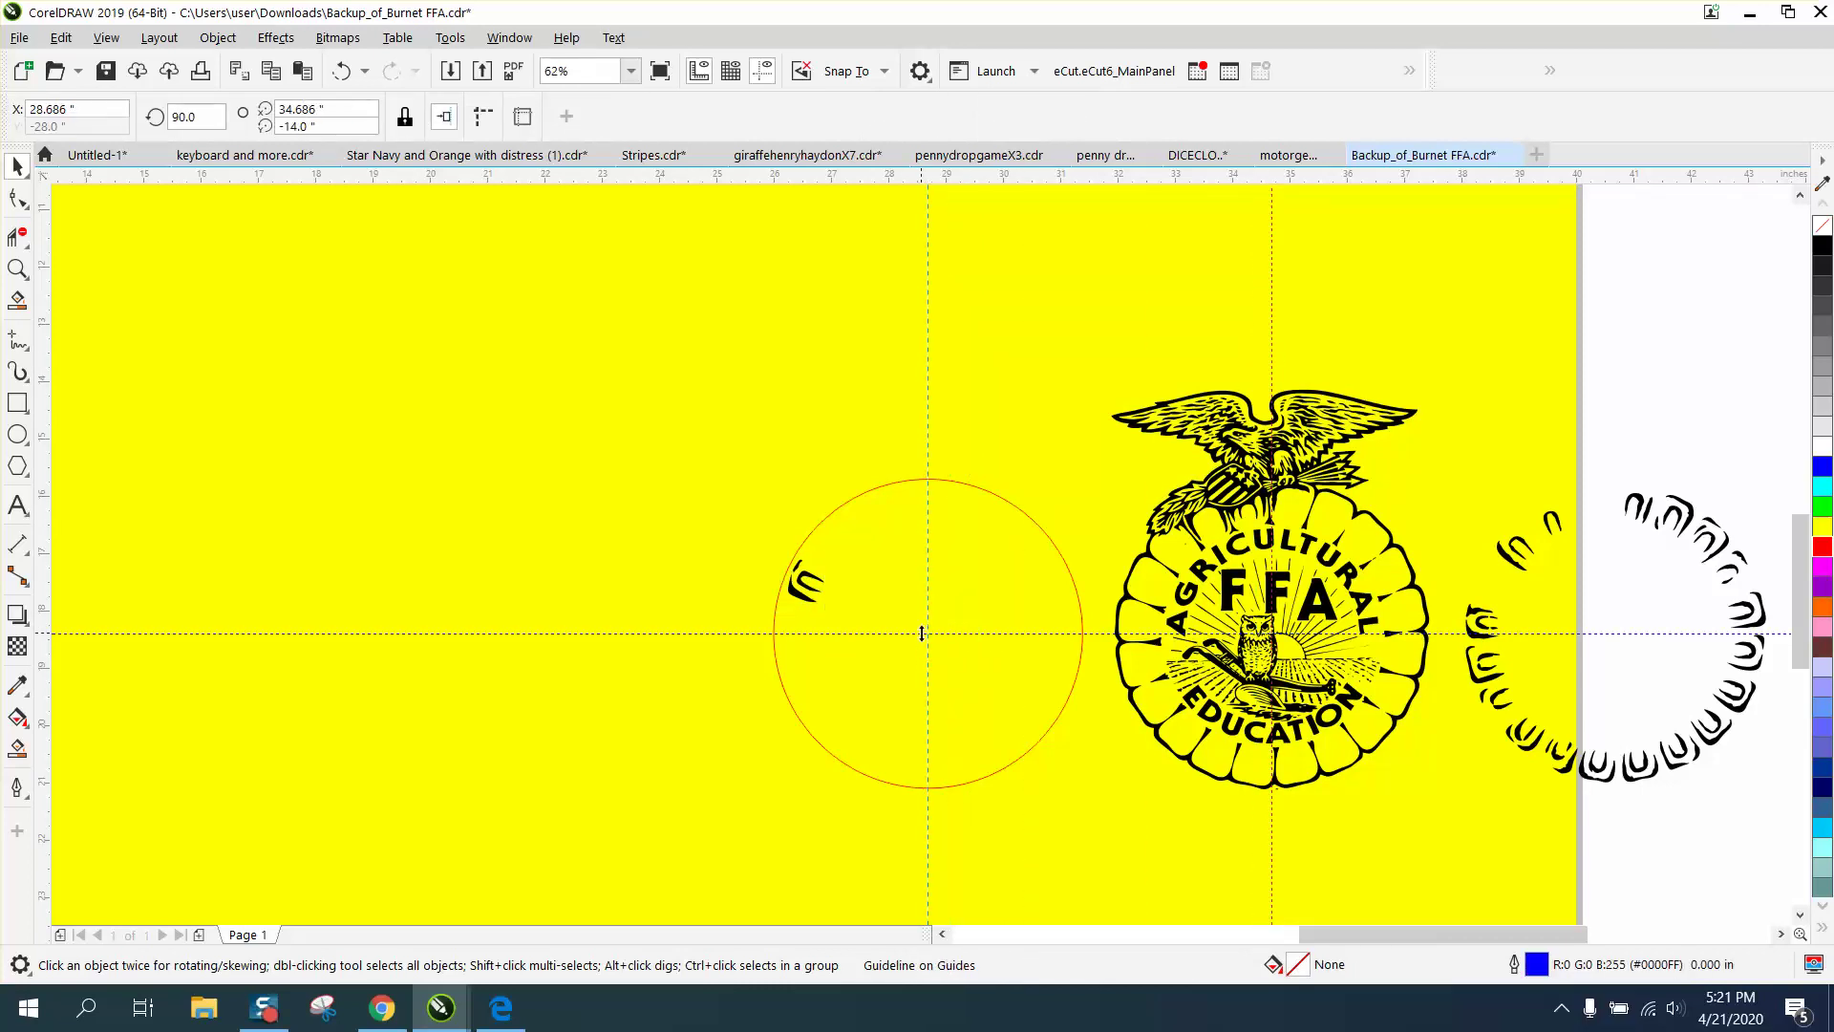
left_click(820, 580)
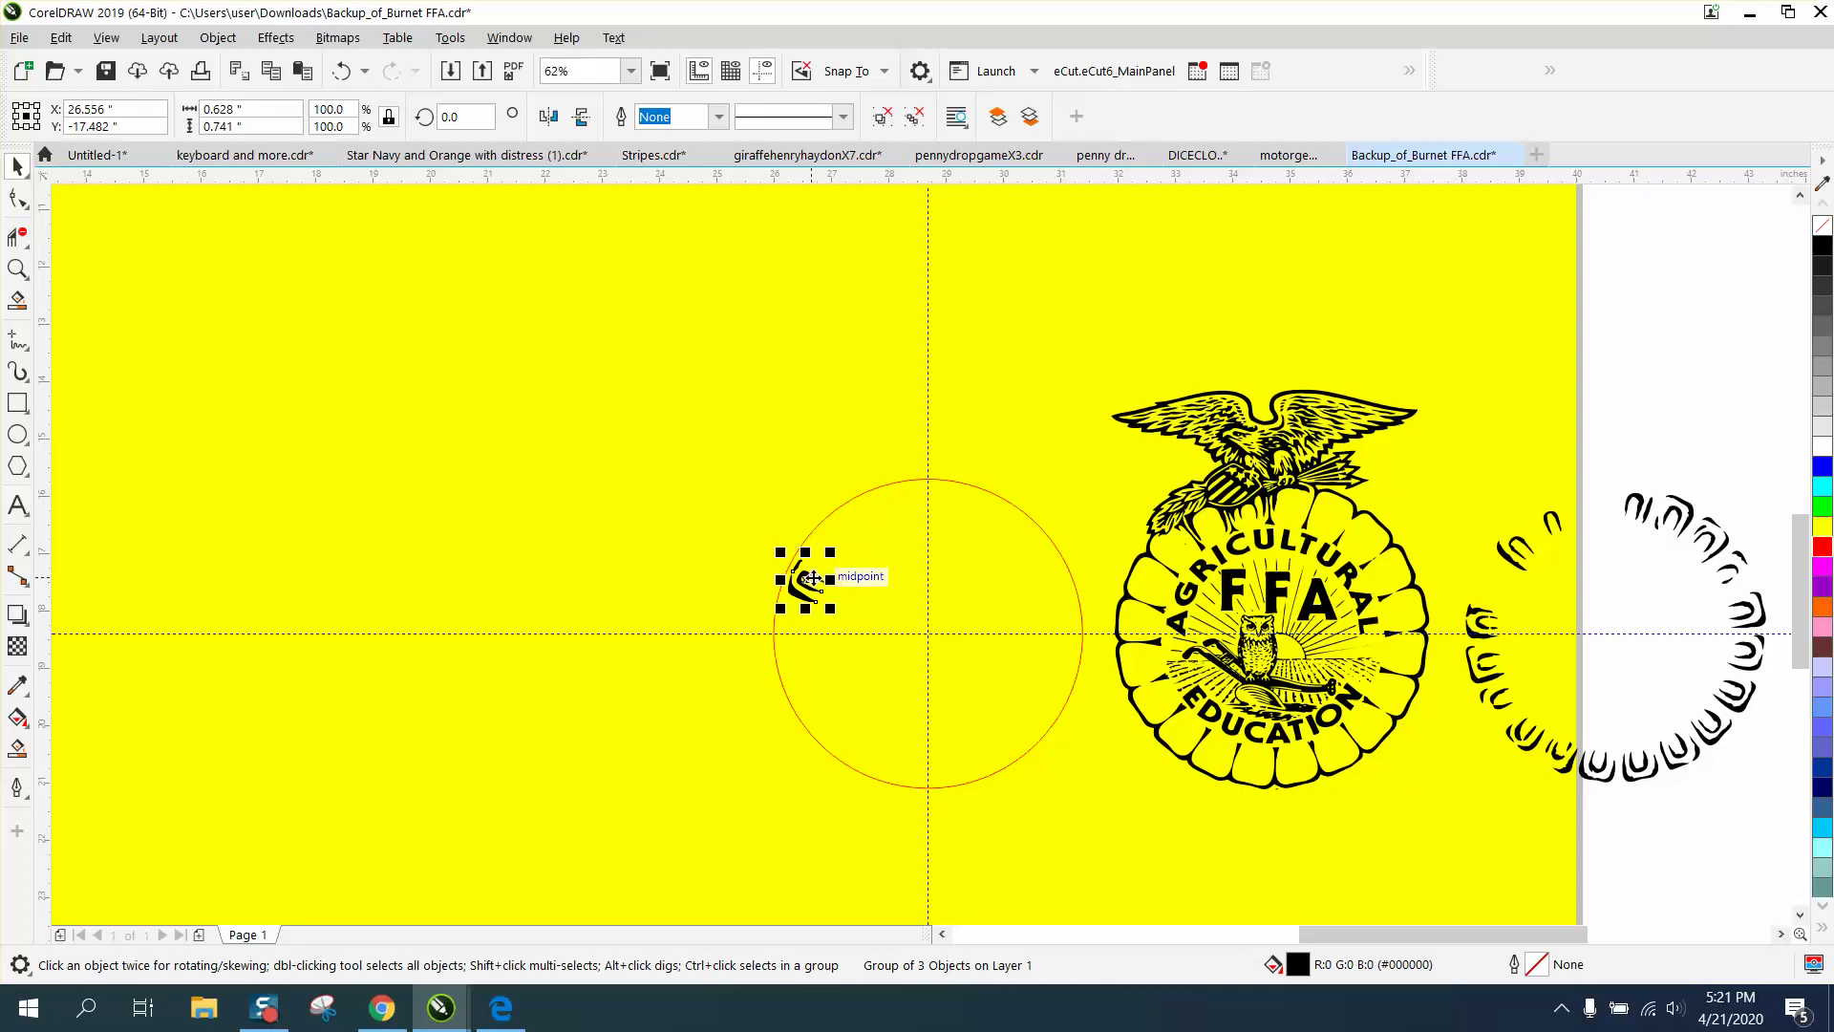
left_click(819, 582)
left_click_drag(806, 580, 928, 633)
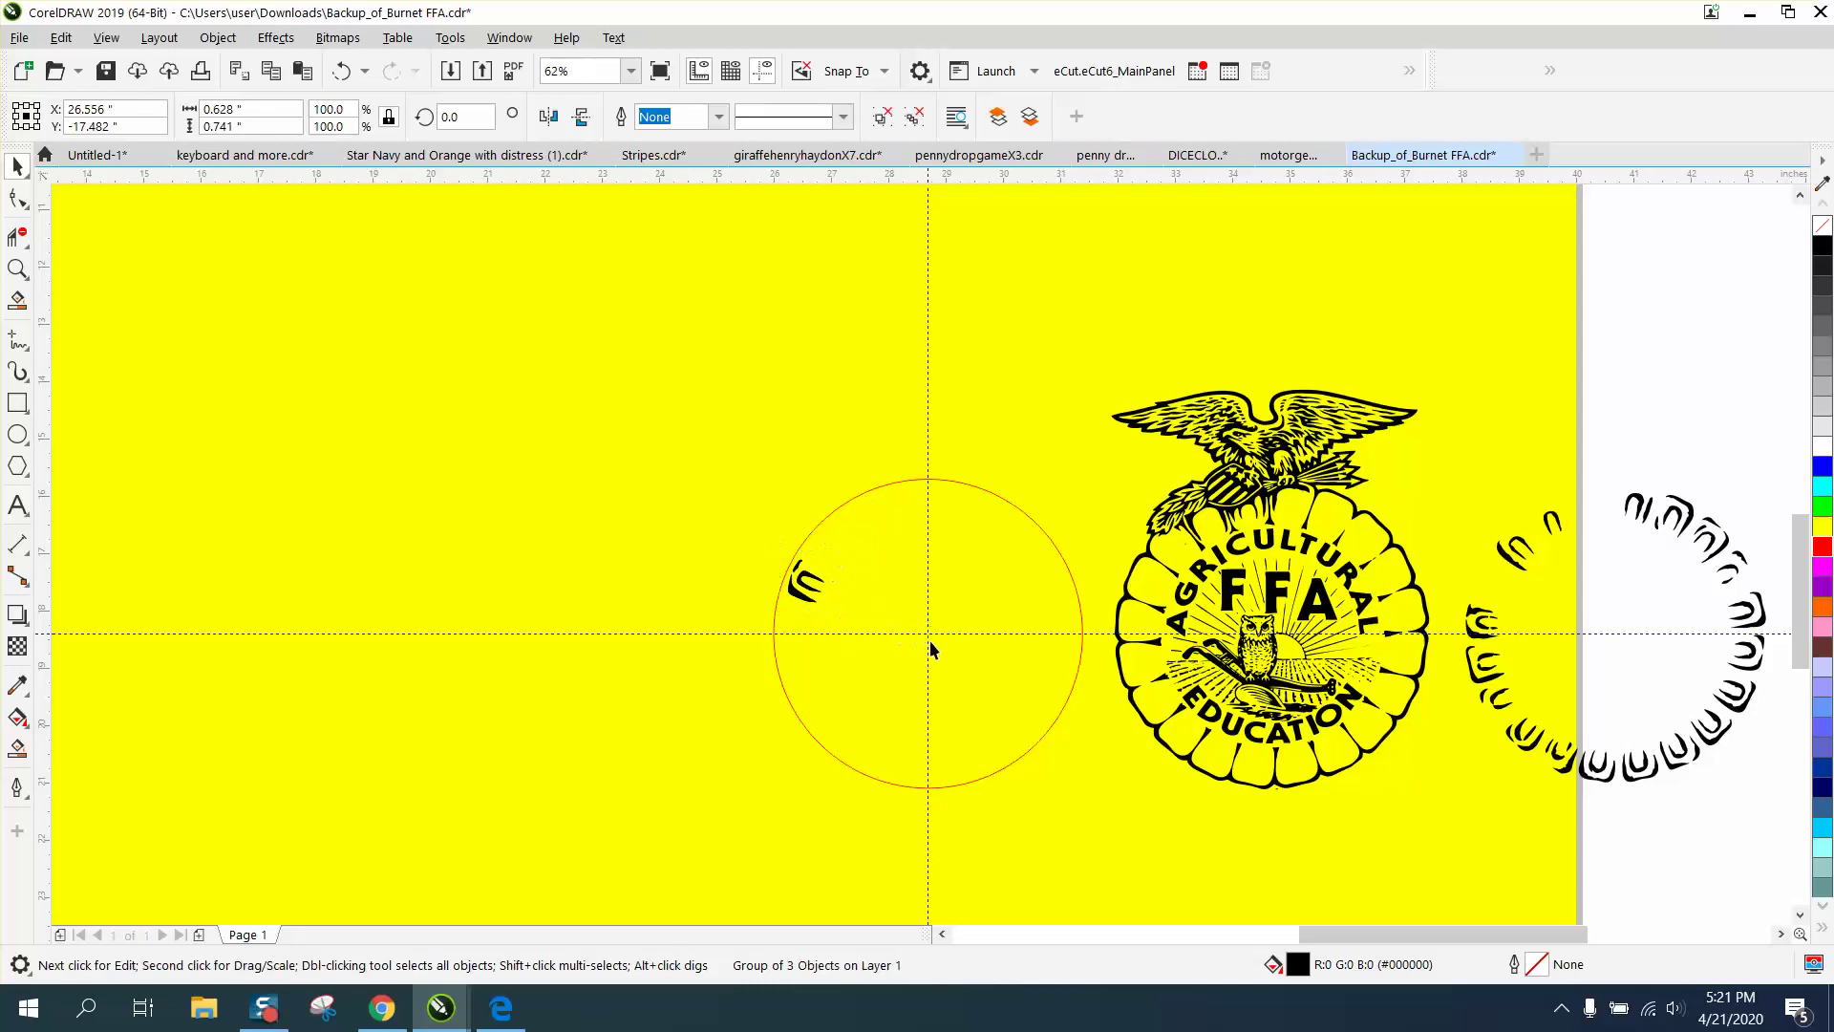
Apply an 18° rotation and repeat it to place rotated curl copies around the whole circle
left_click(478, 117)
type("18")
key("Return")
key("ctrl+r")
key("ctrl+r")
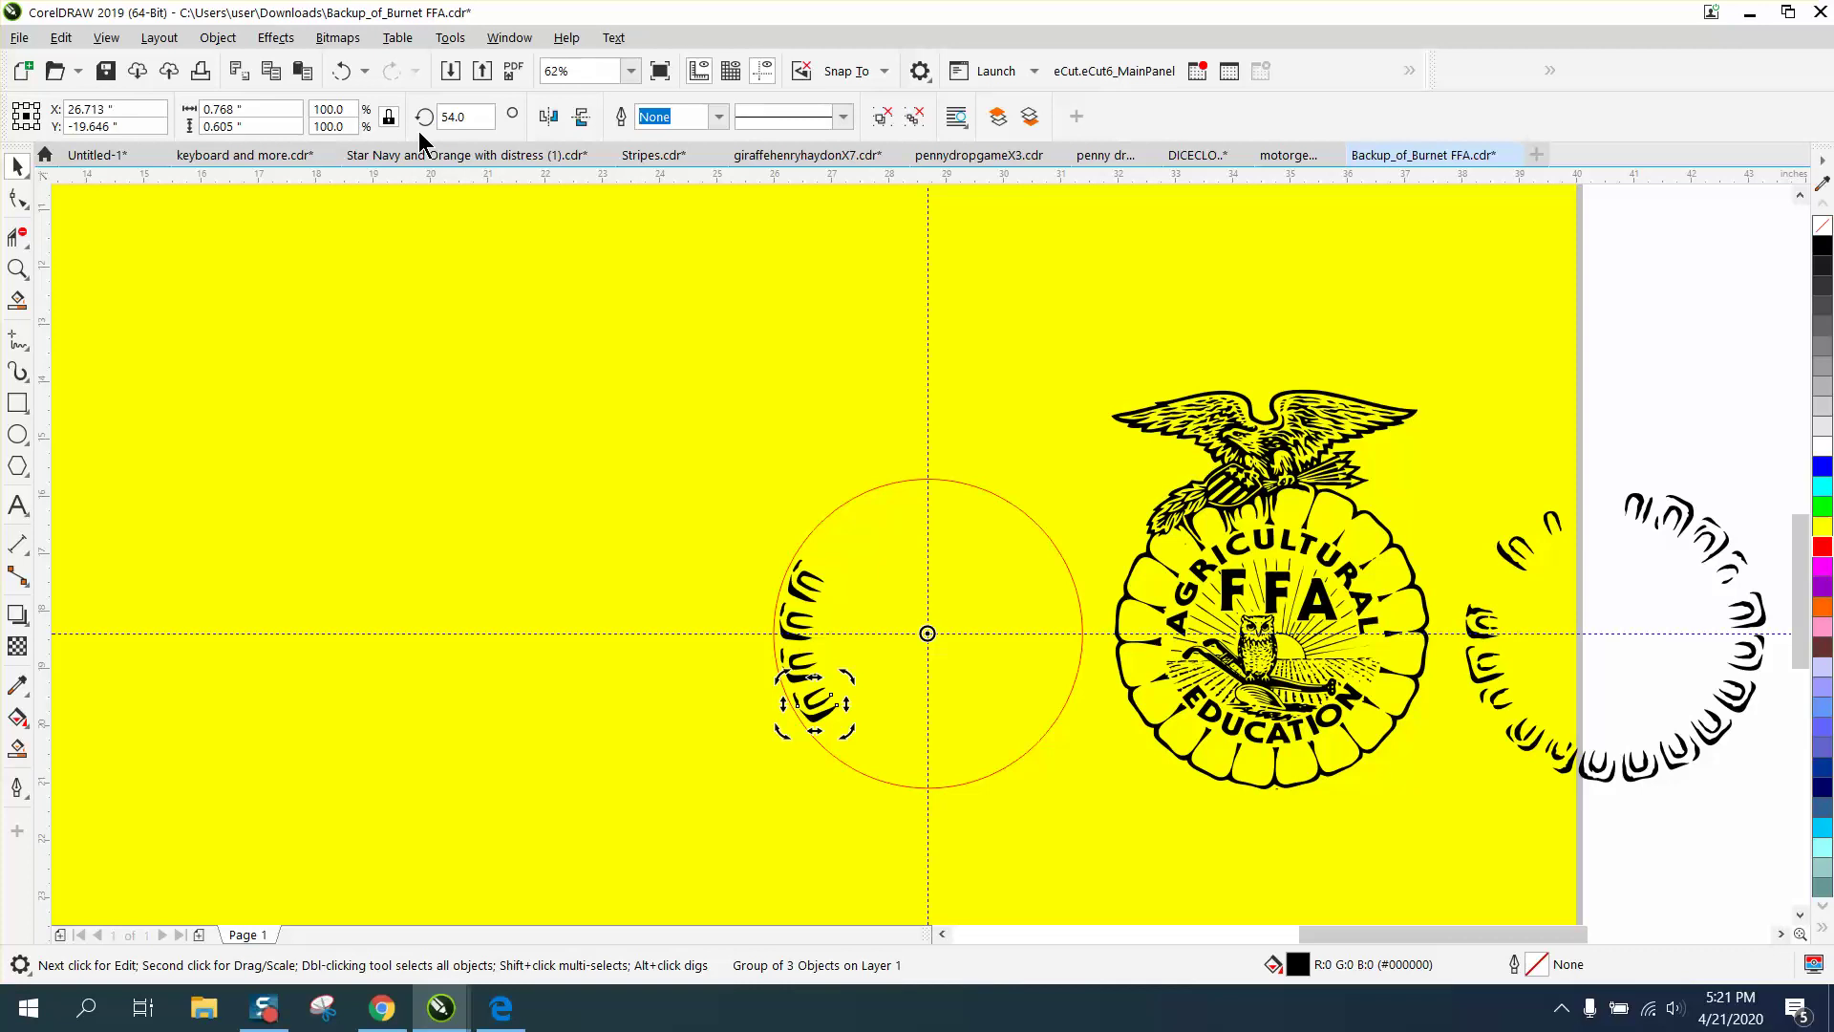
key("ctrl+r")
key("ctrl+r")
key("ctrl+r")
key("ctrl+r")
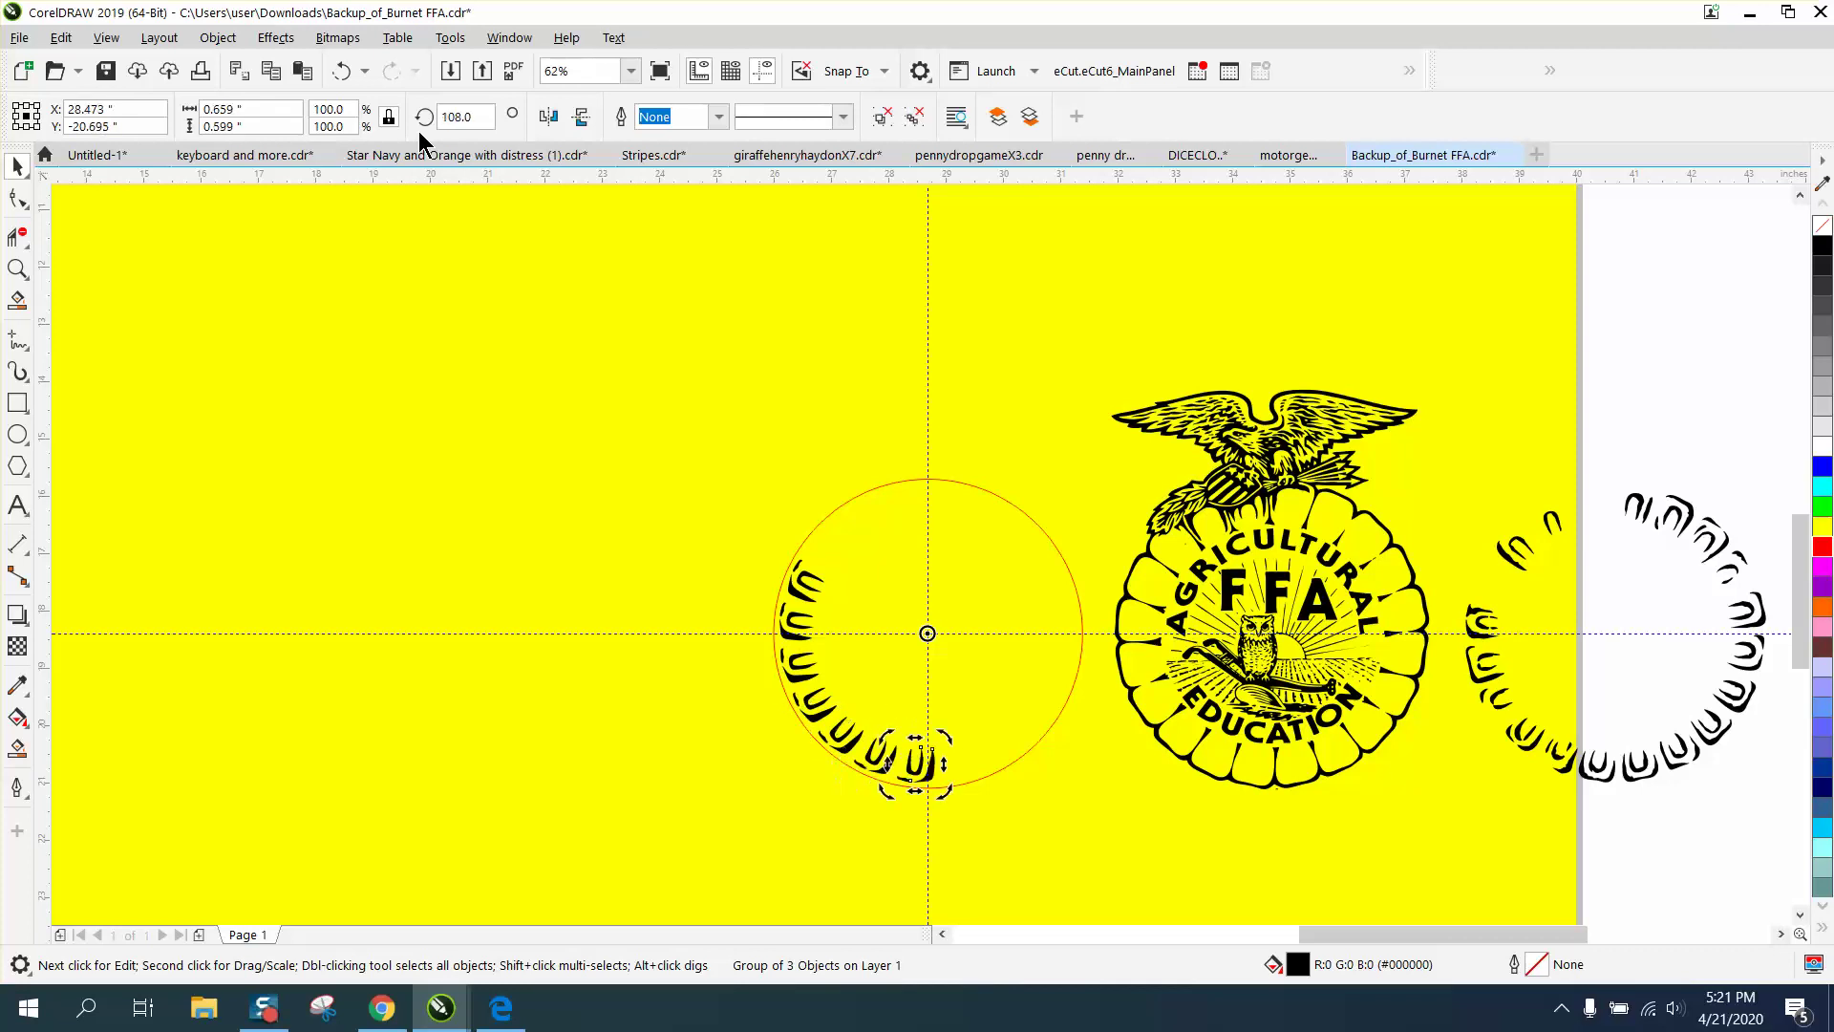
key("ctrl+r")
key("ctrl+r")
key("ctrl+r")
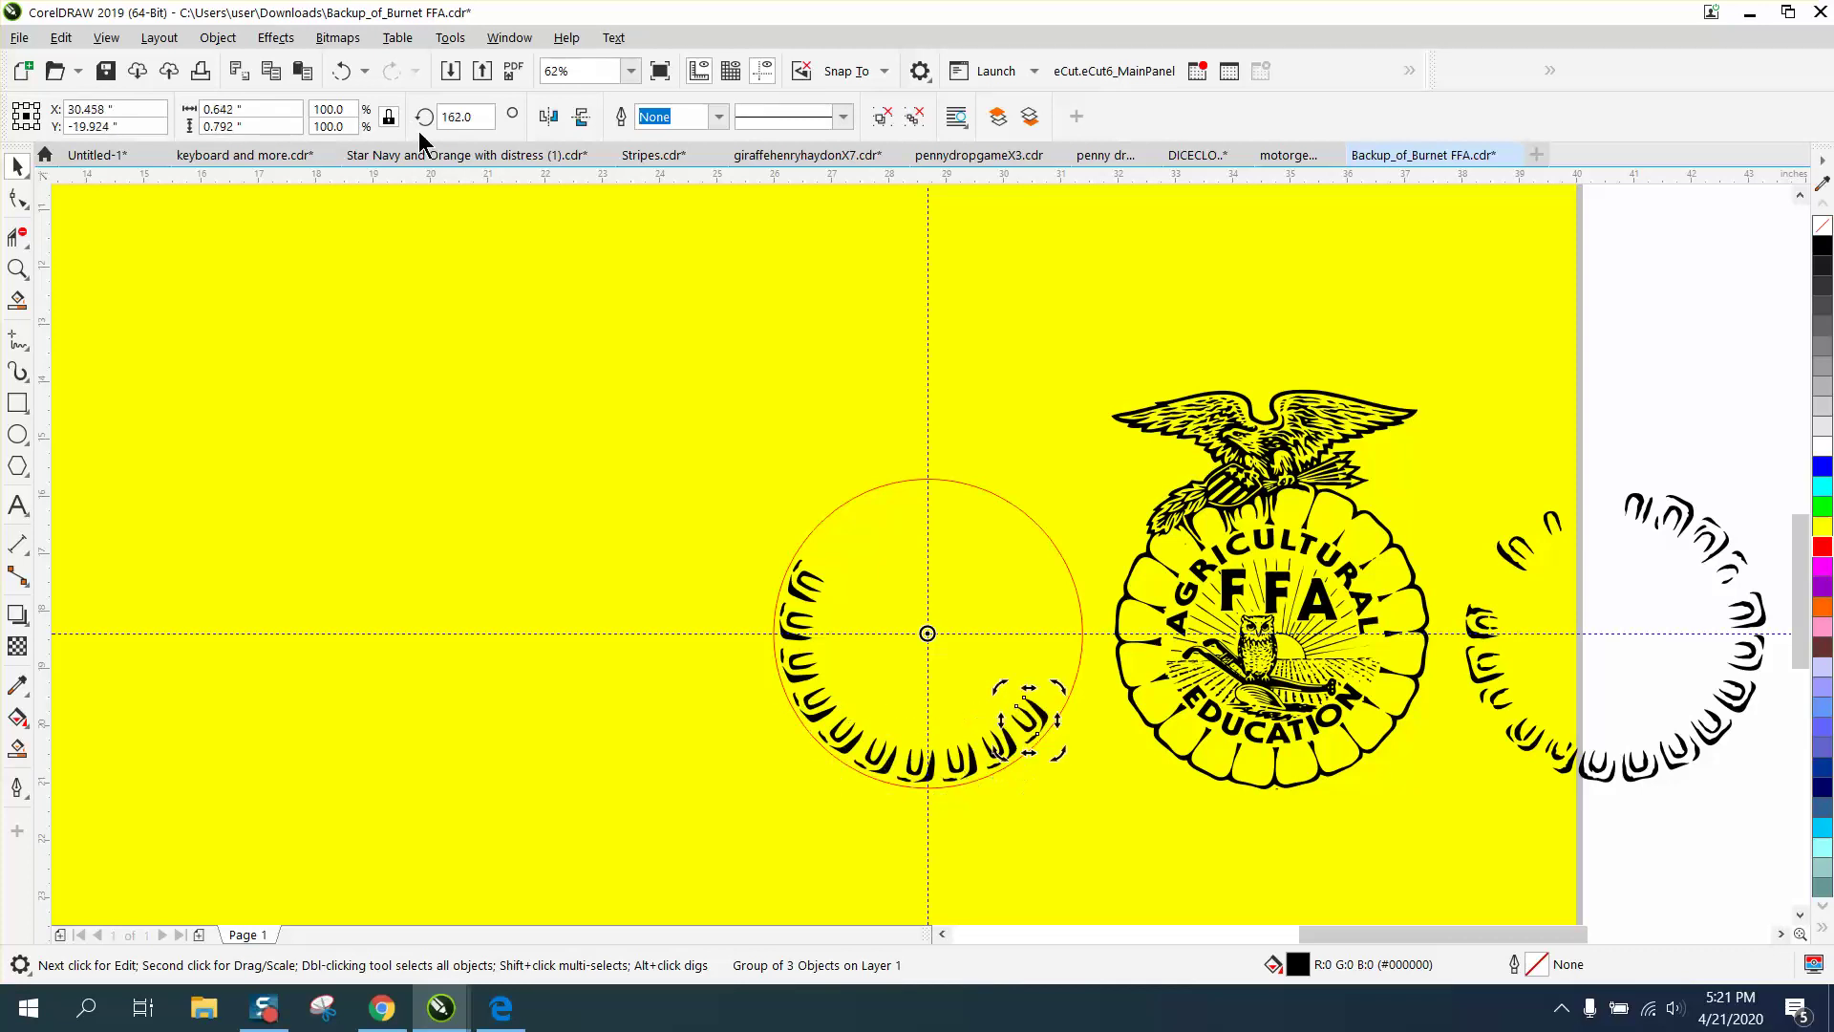
key("ctrl+r")
key("ctrl+r")
key("ctrl+r")
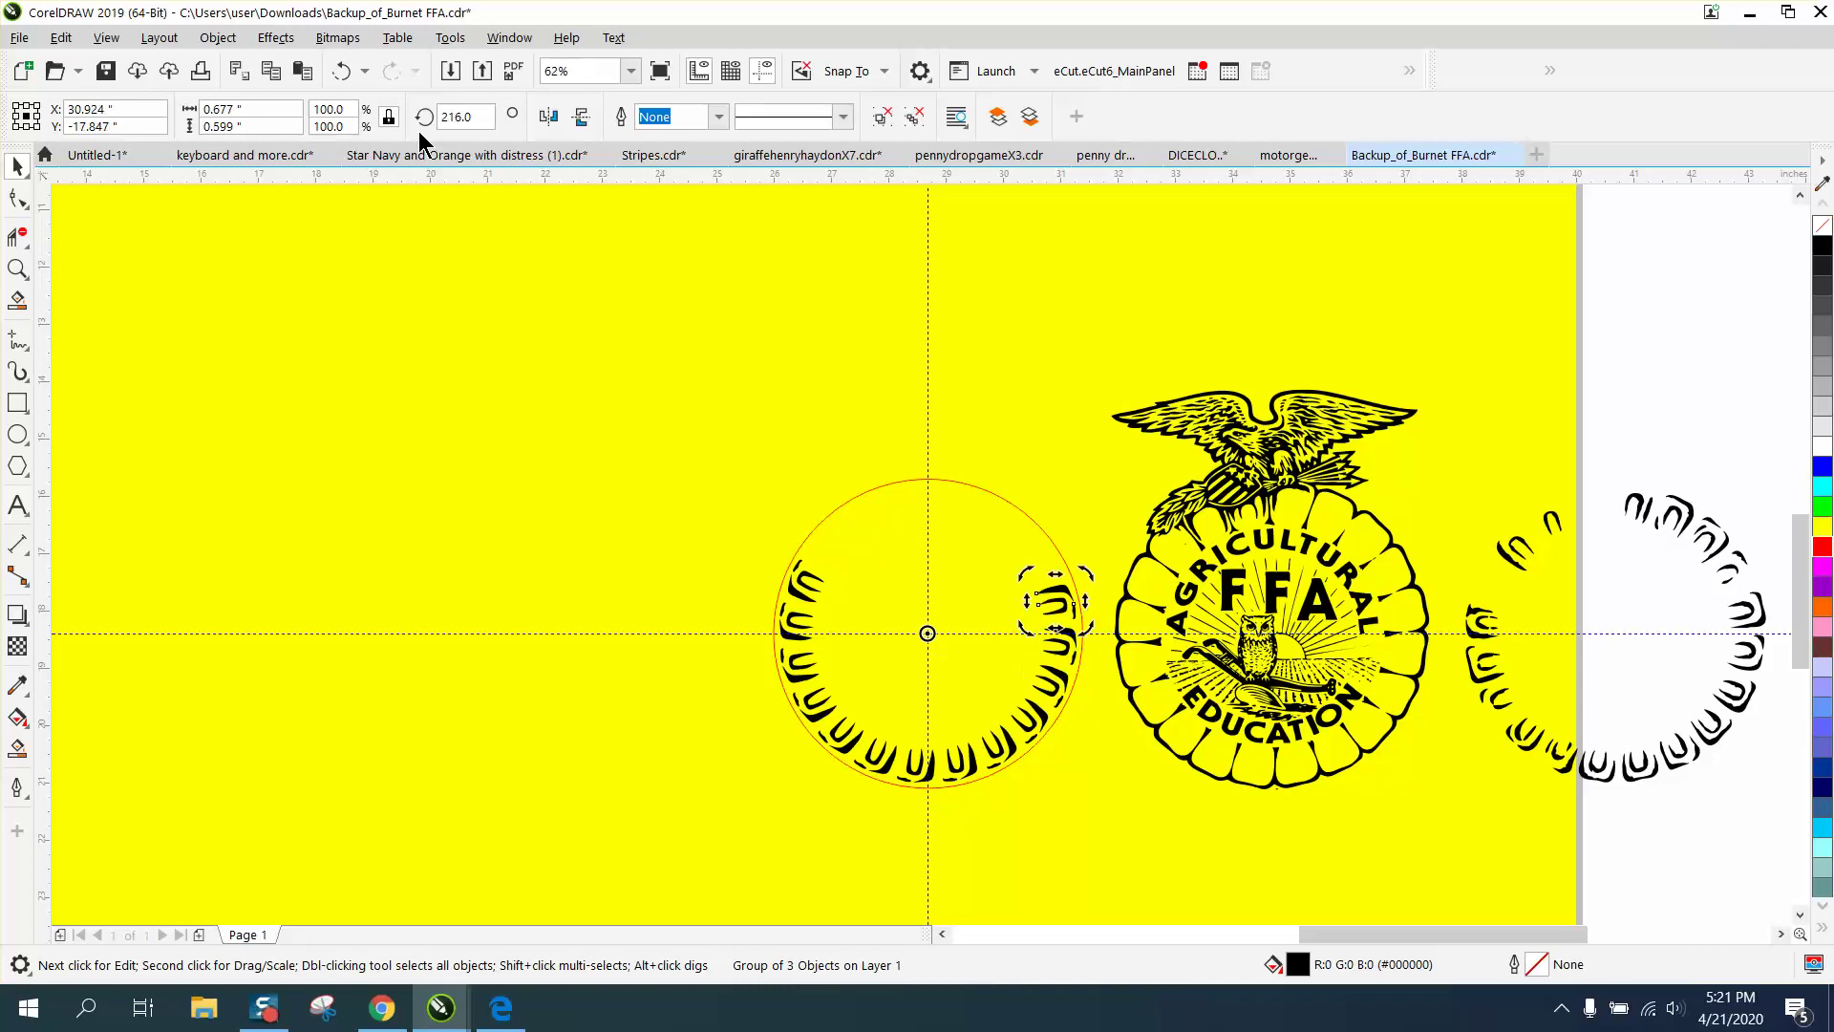
key("ctrl+r")
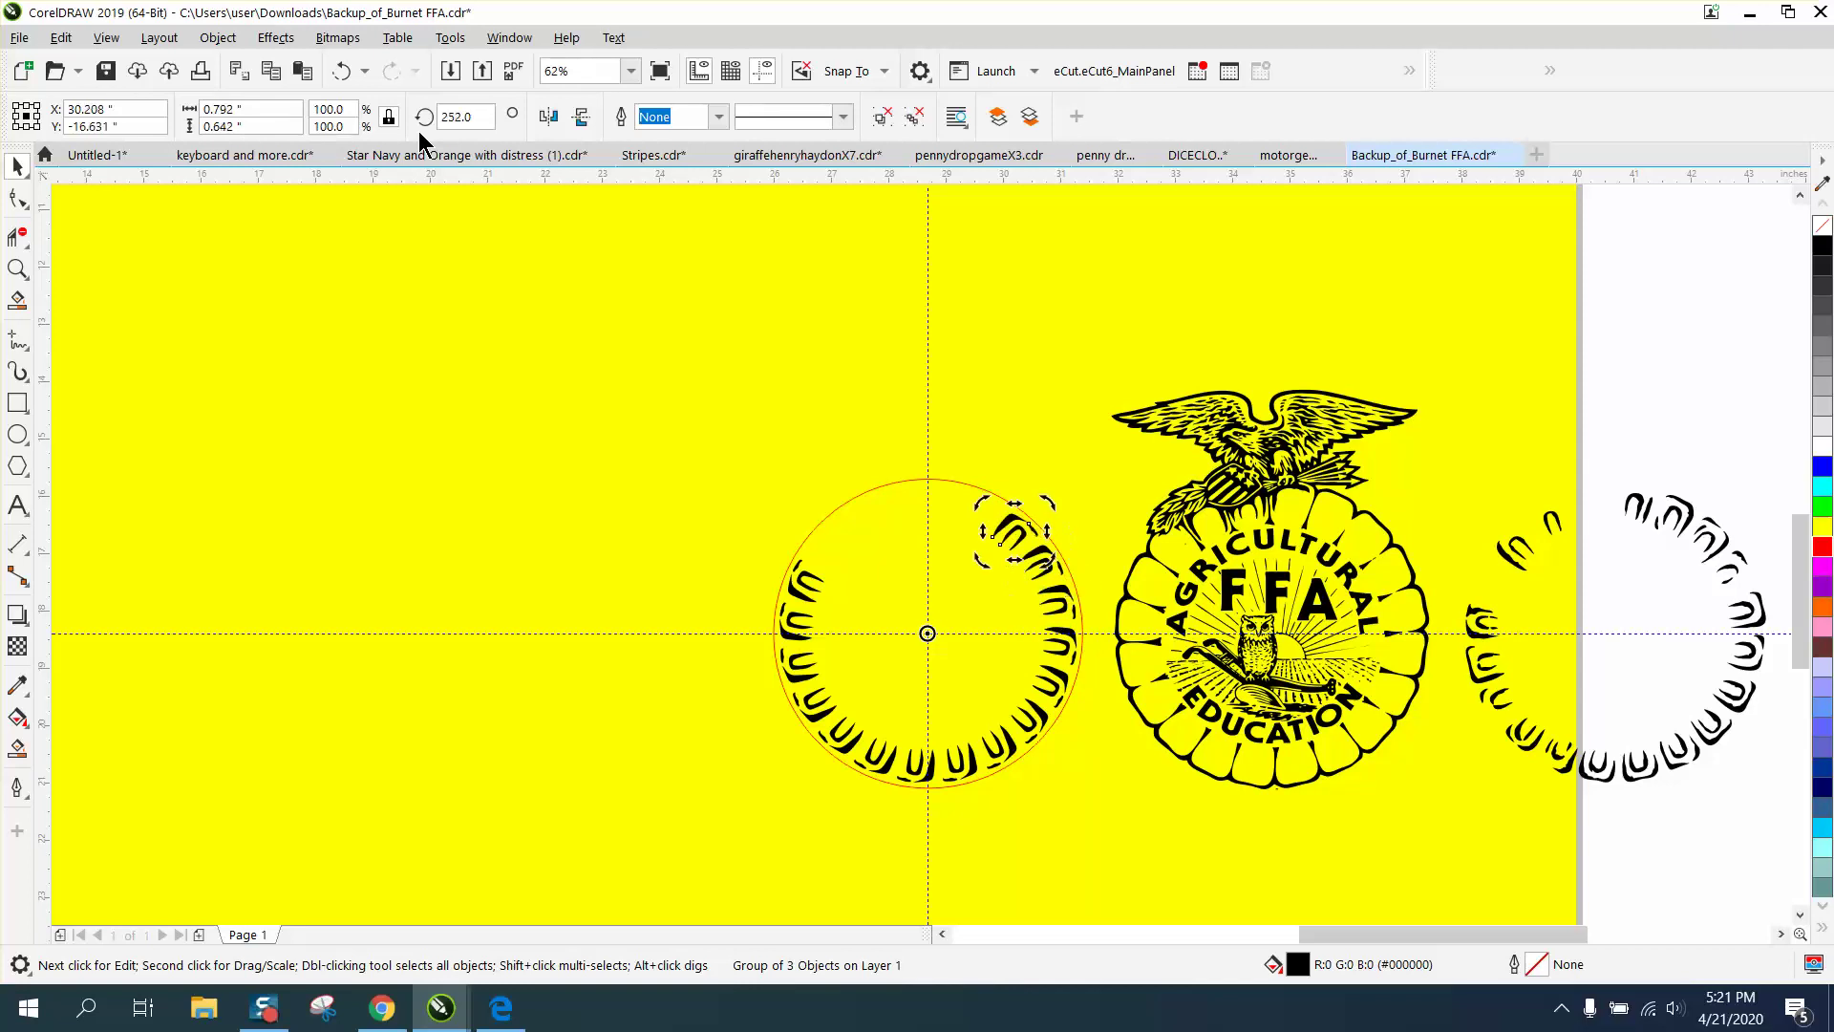
key("ctrl+r")
key("ctrl+r")
key("ctrl+r")
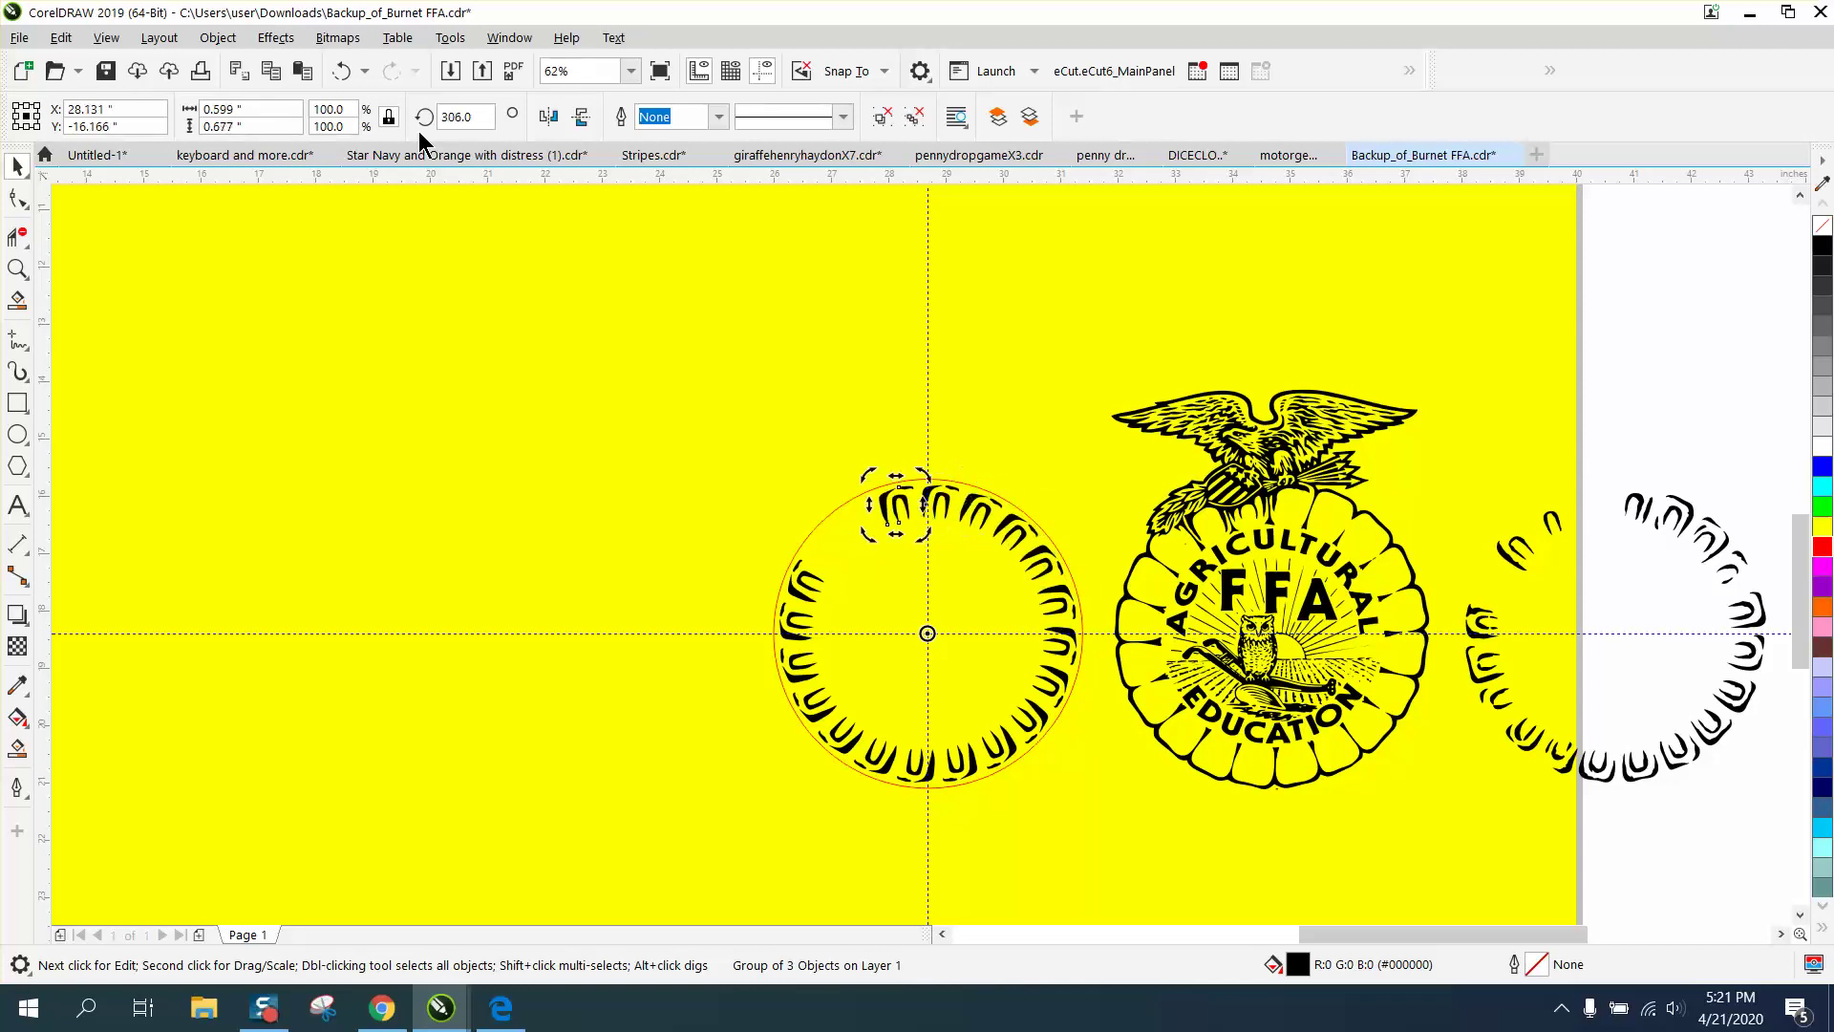
key("ctrl+r")
key("ctrl+r")
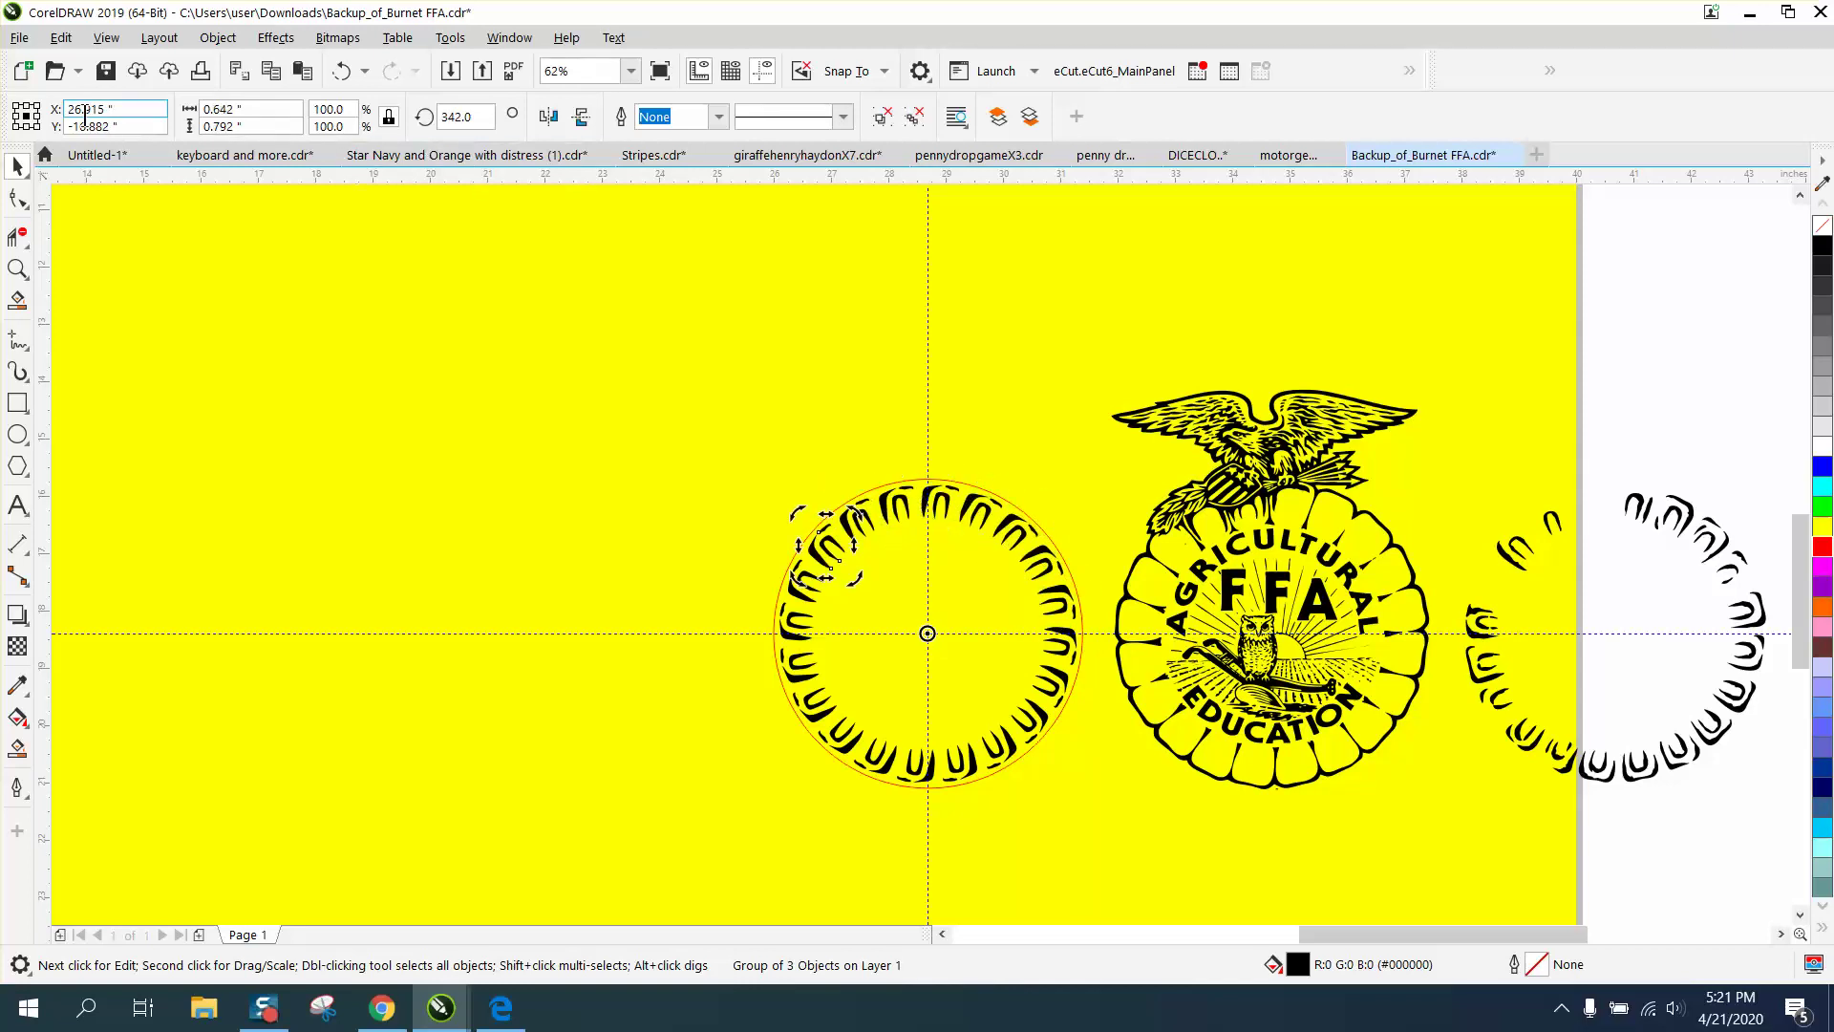
Delete the red guide circle from inside the ring
left_click_drag(674, 449, 1105, 799)
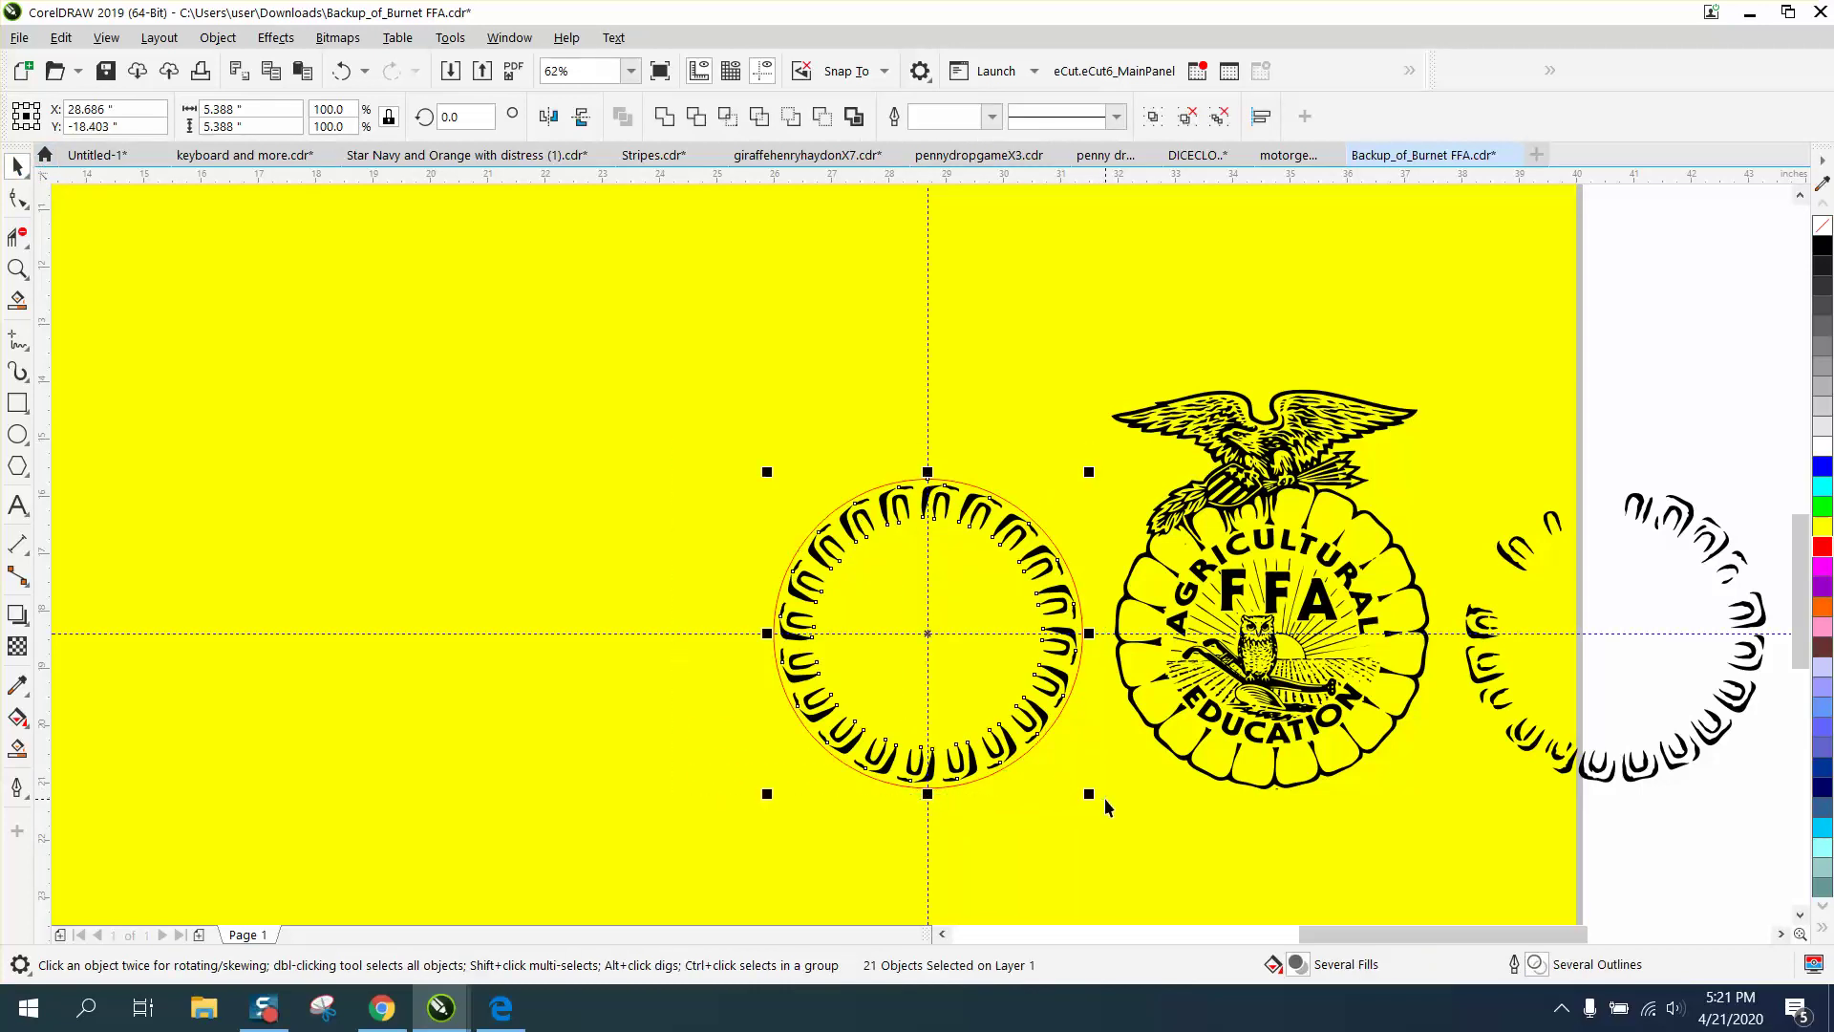
left_click(1056, 548)
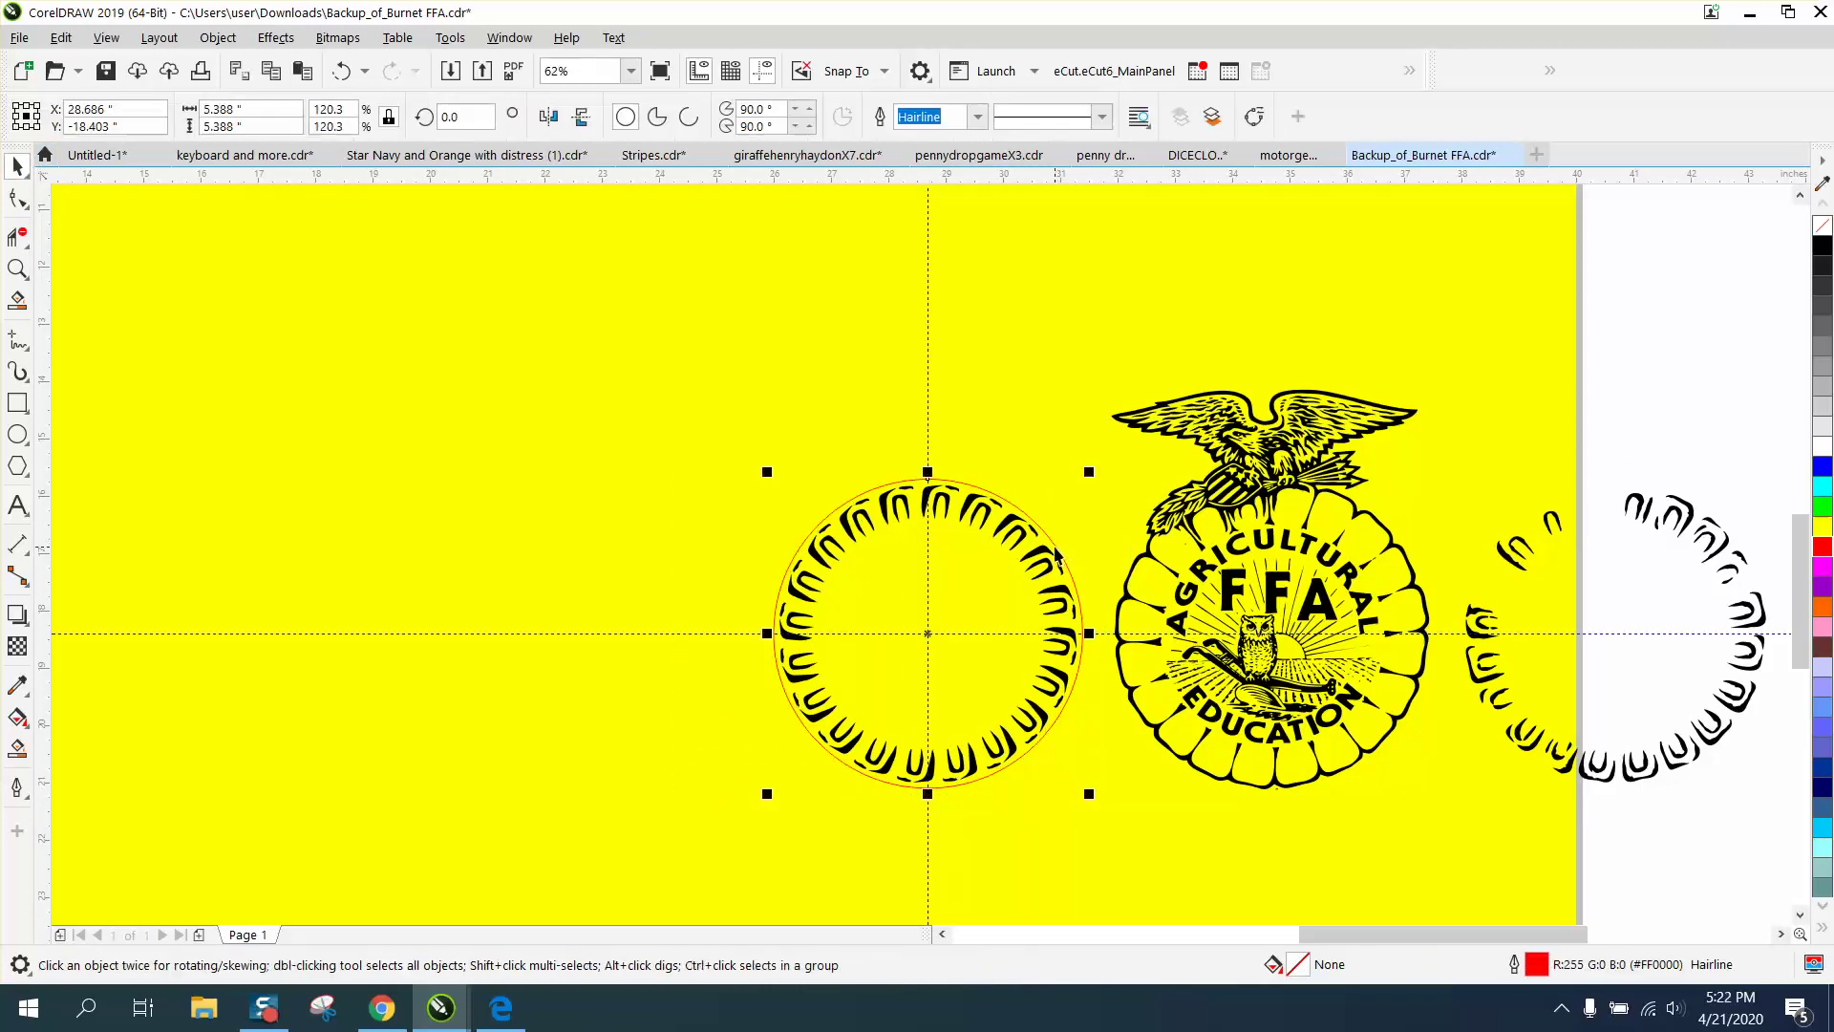
key("Delete")
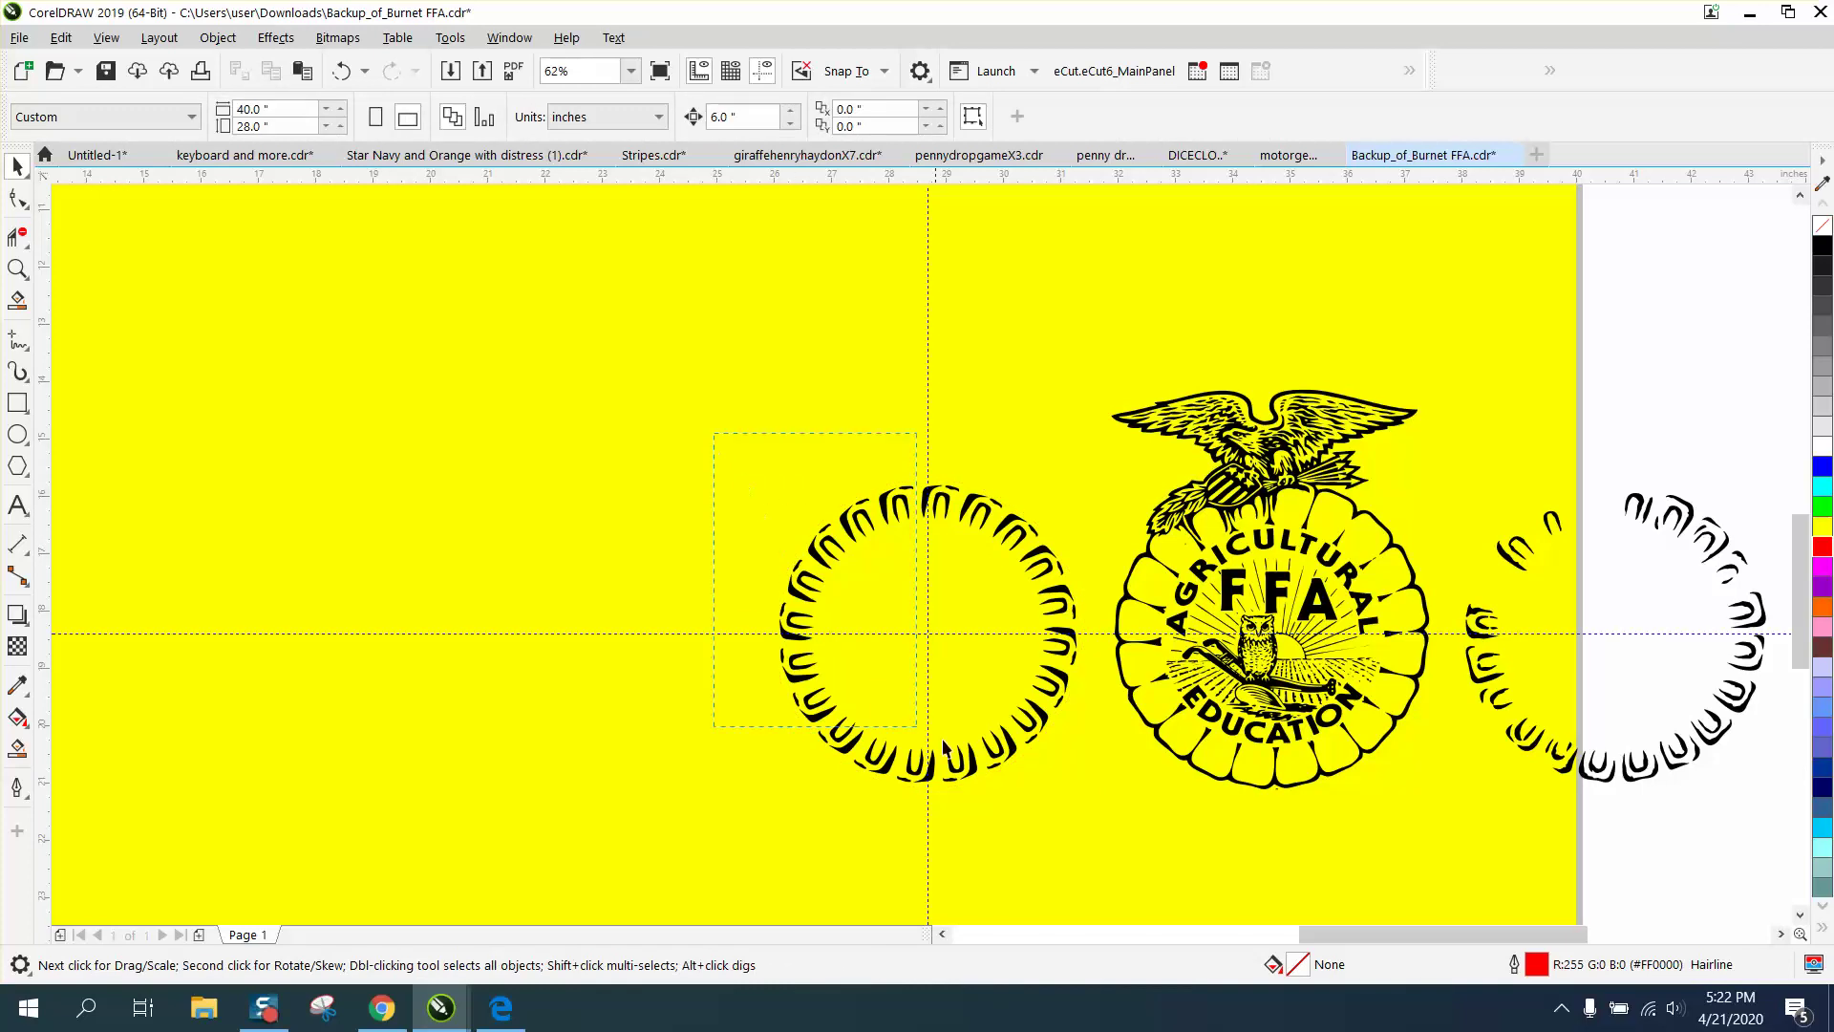
Select all 20 arcs and nudge the ring 6 inches right onto the emblem, checking the fit
left_click_drag(944, 745, 1111, 848)
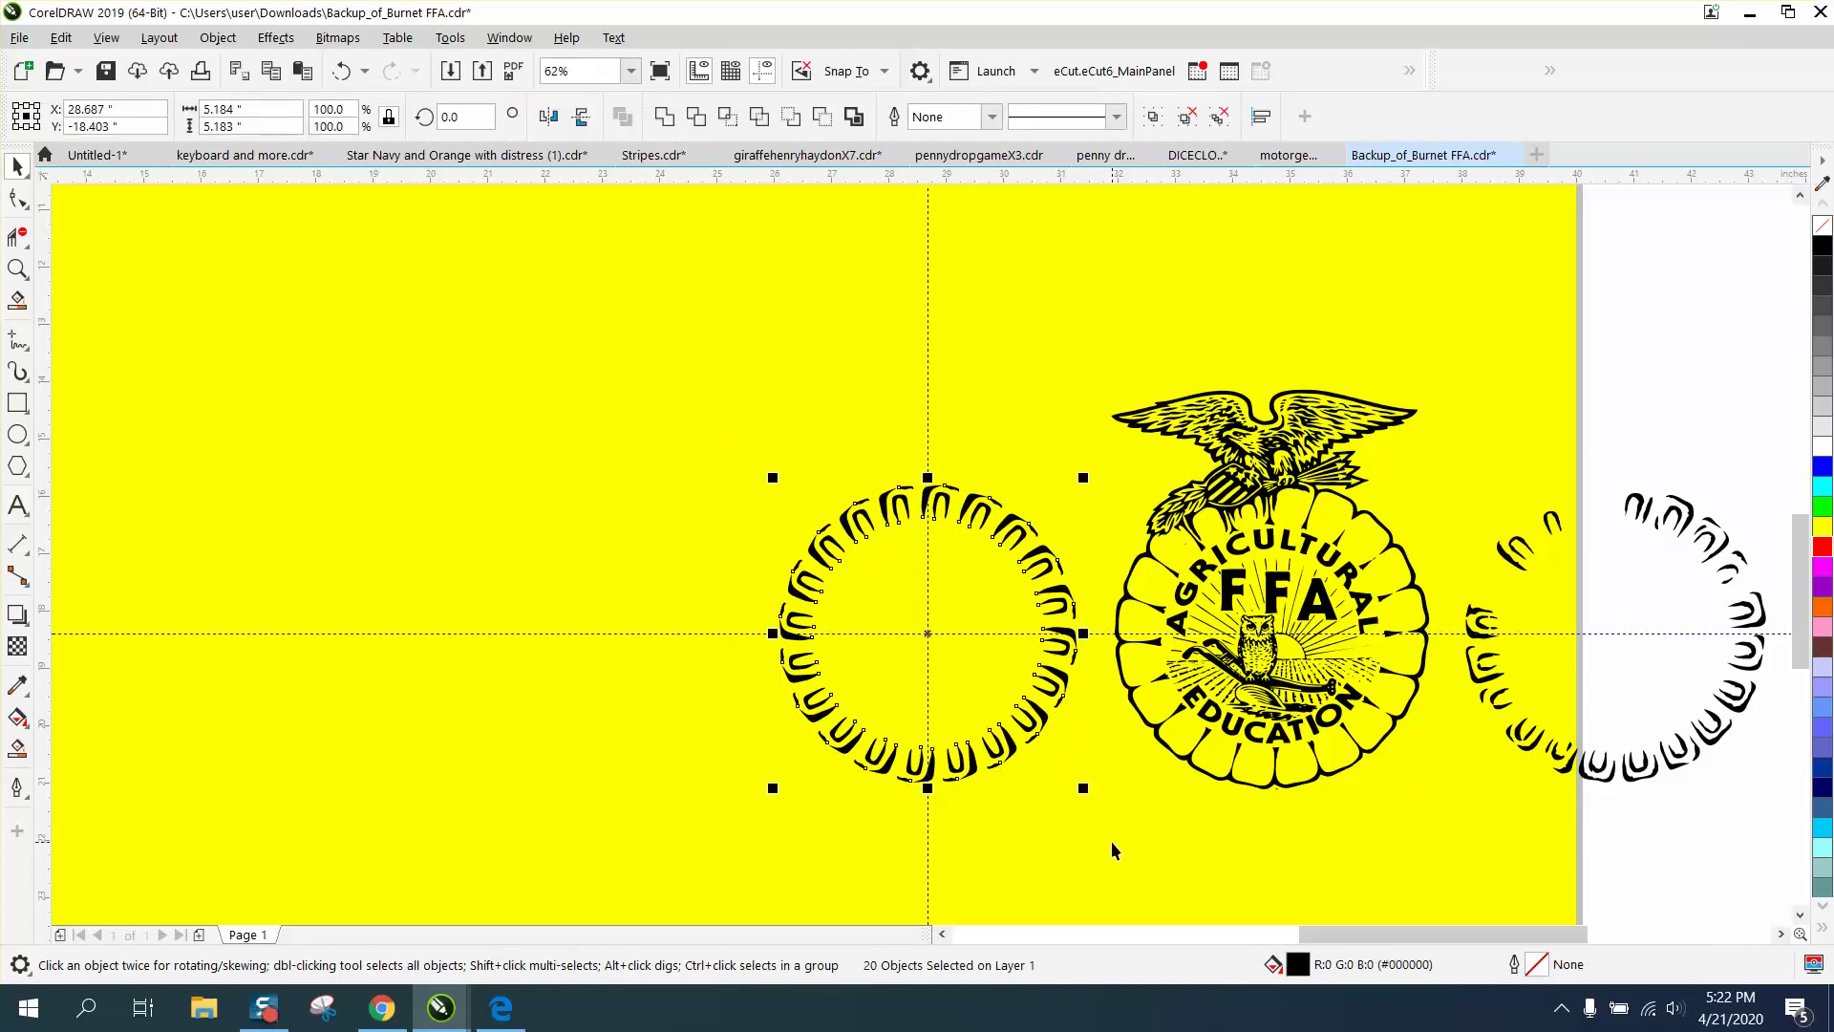
key("Right")
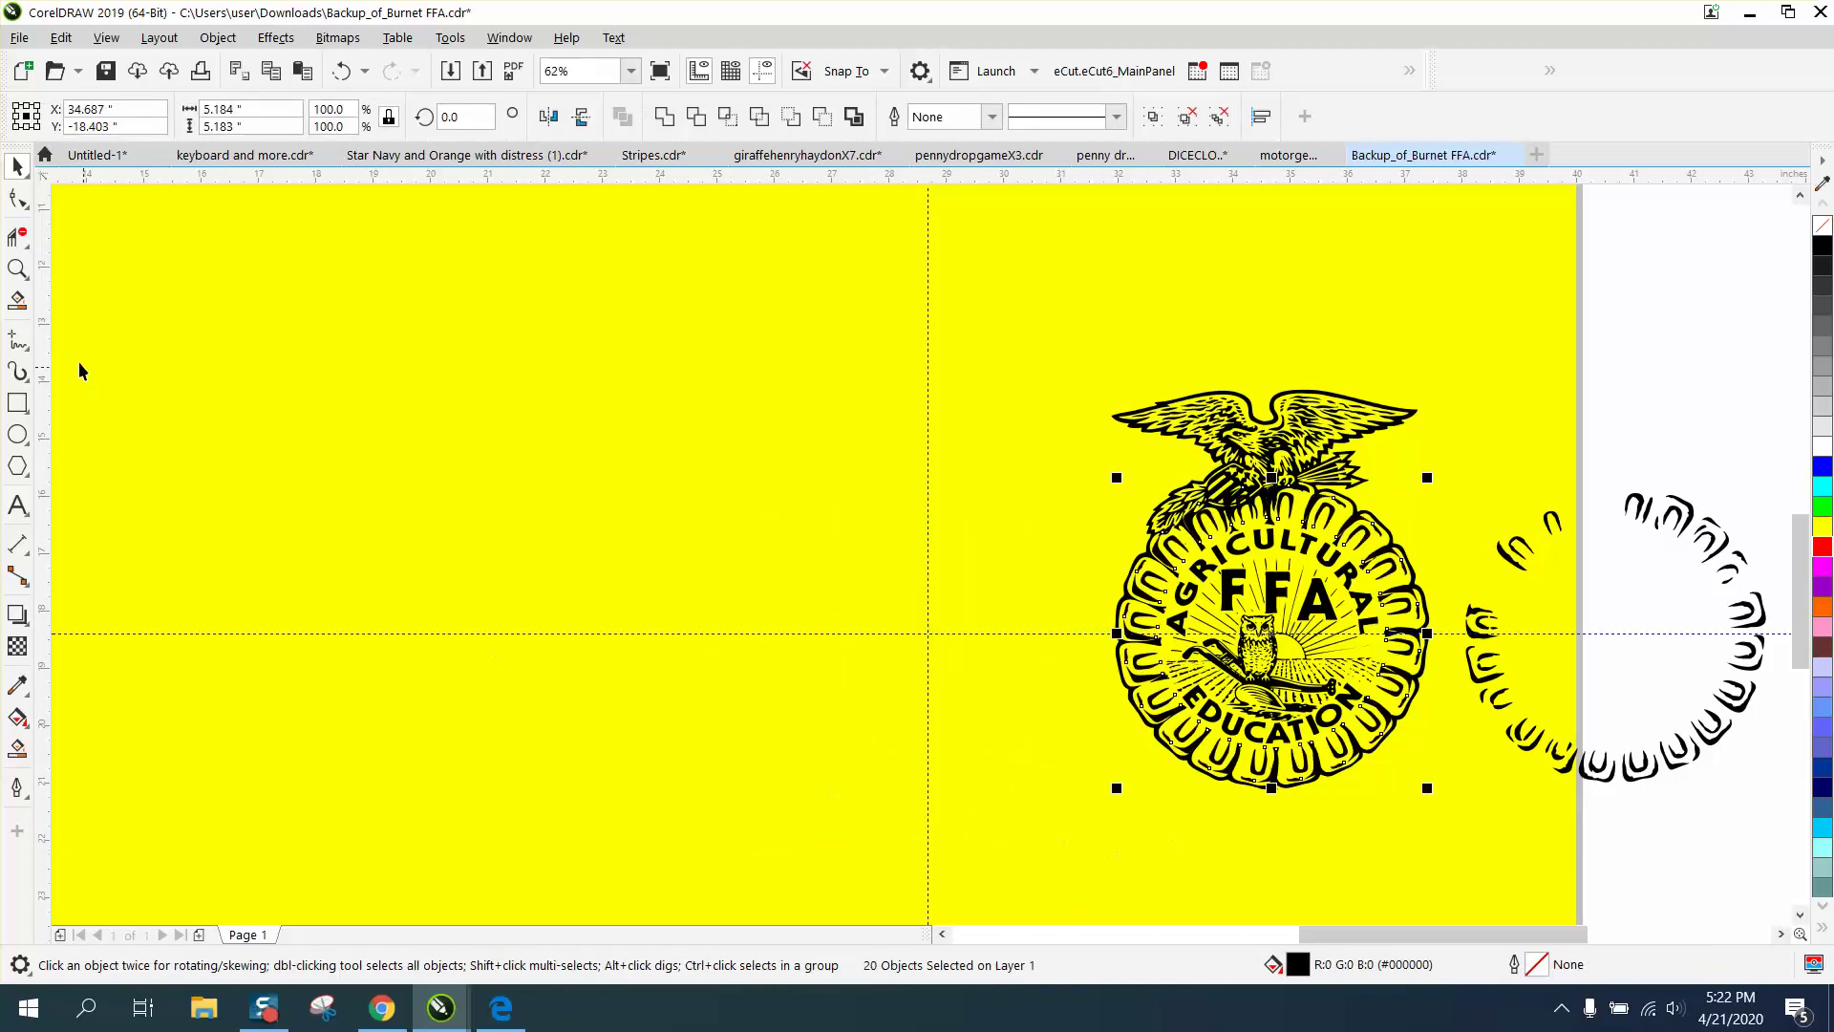
left_click(17, 268)
left_click_drag(1058, 451, 1456, 645)
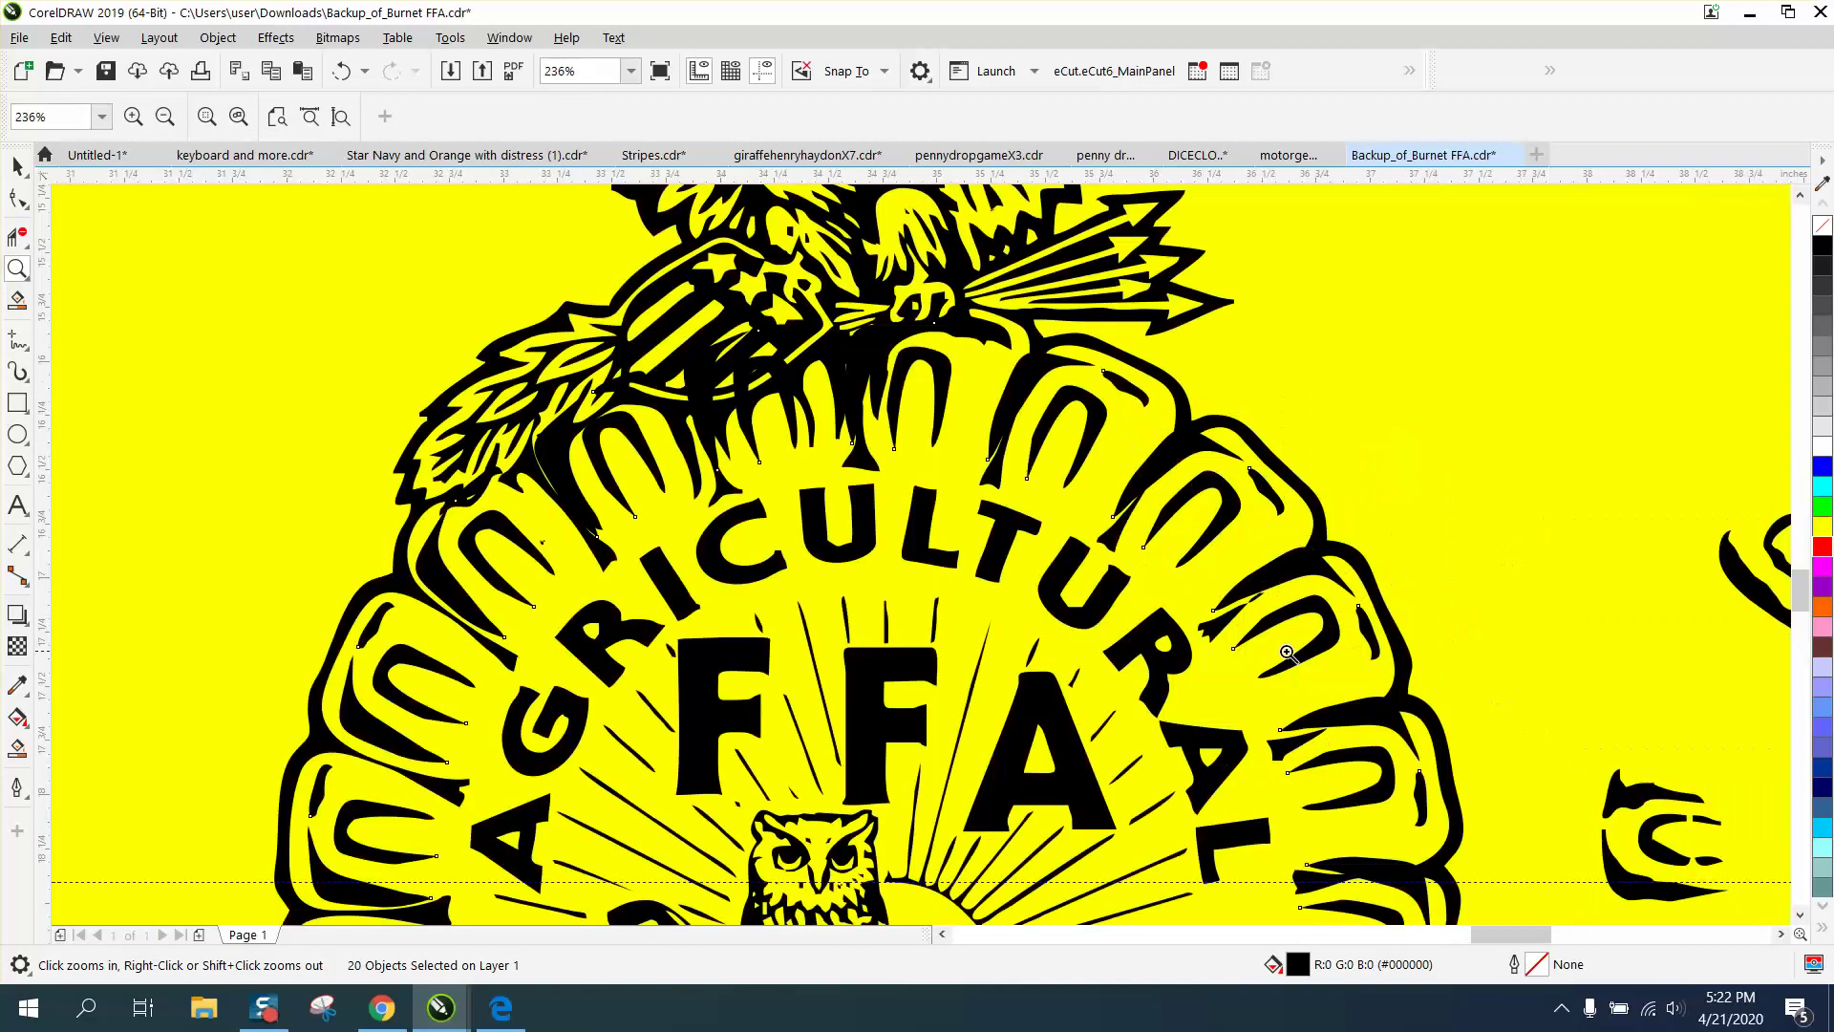
right_click(397, 342)
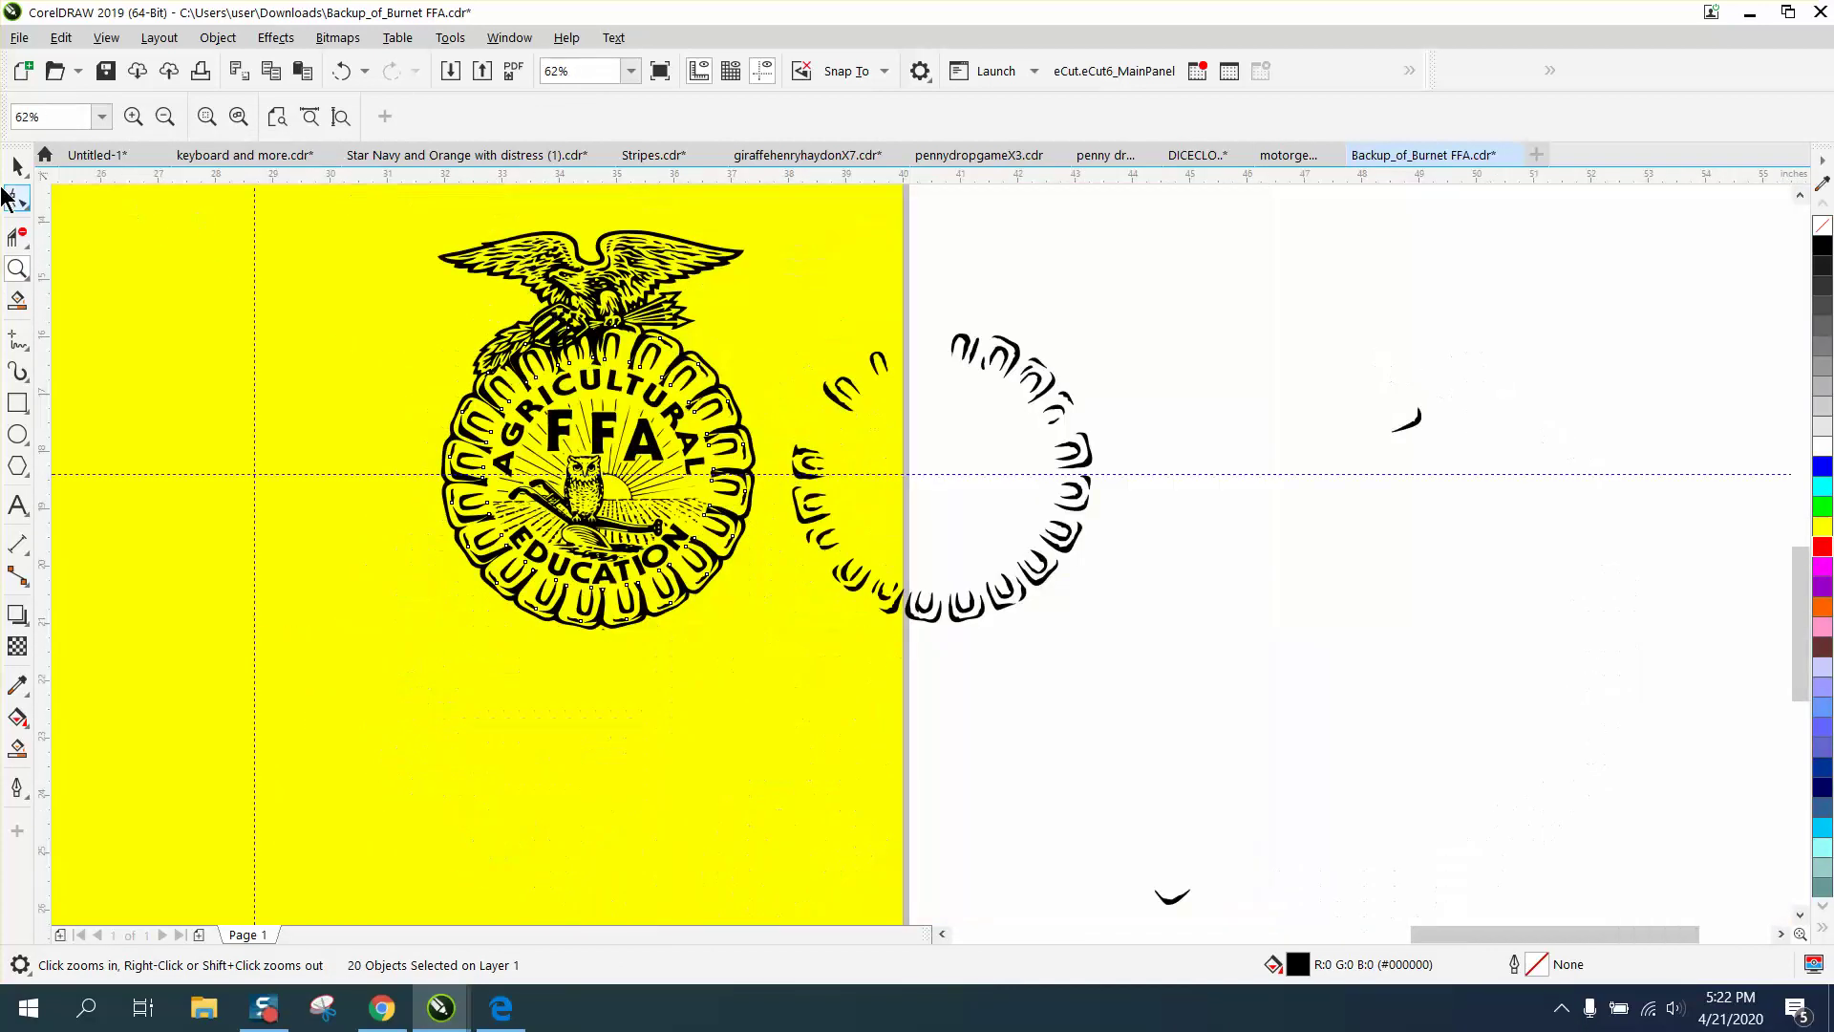
Undo the ring's move twice and delete the two overlapping arc pieces at its top
left_click(17, 167)
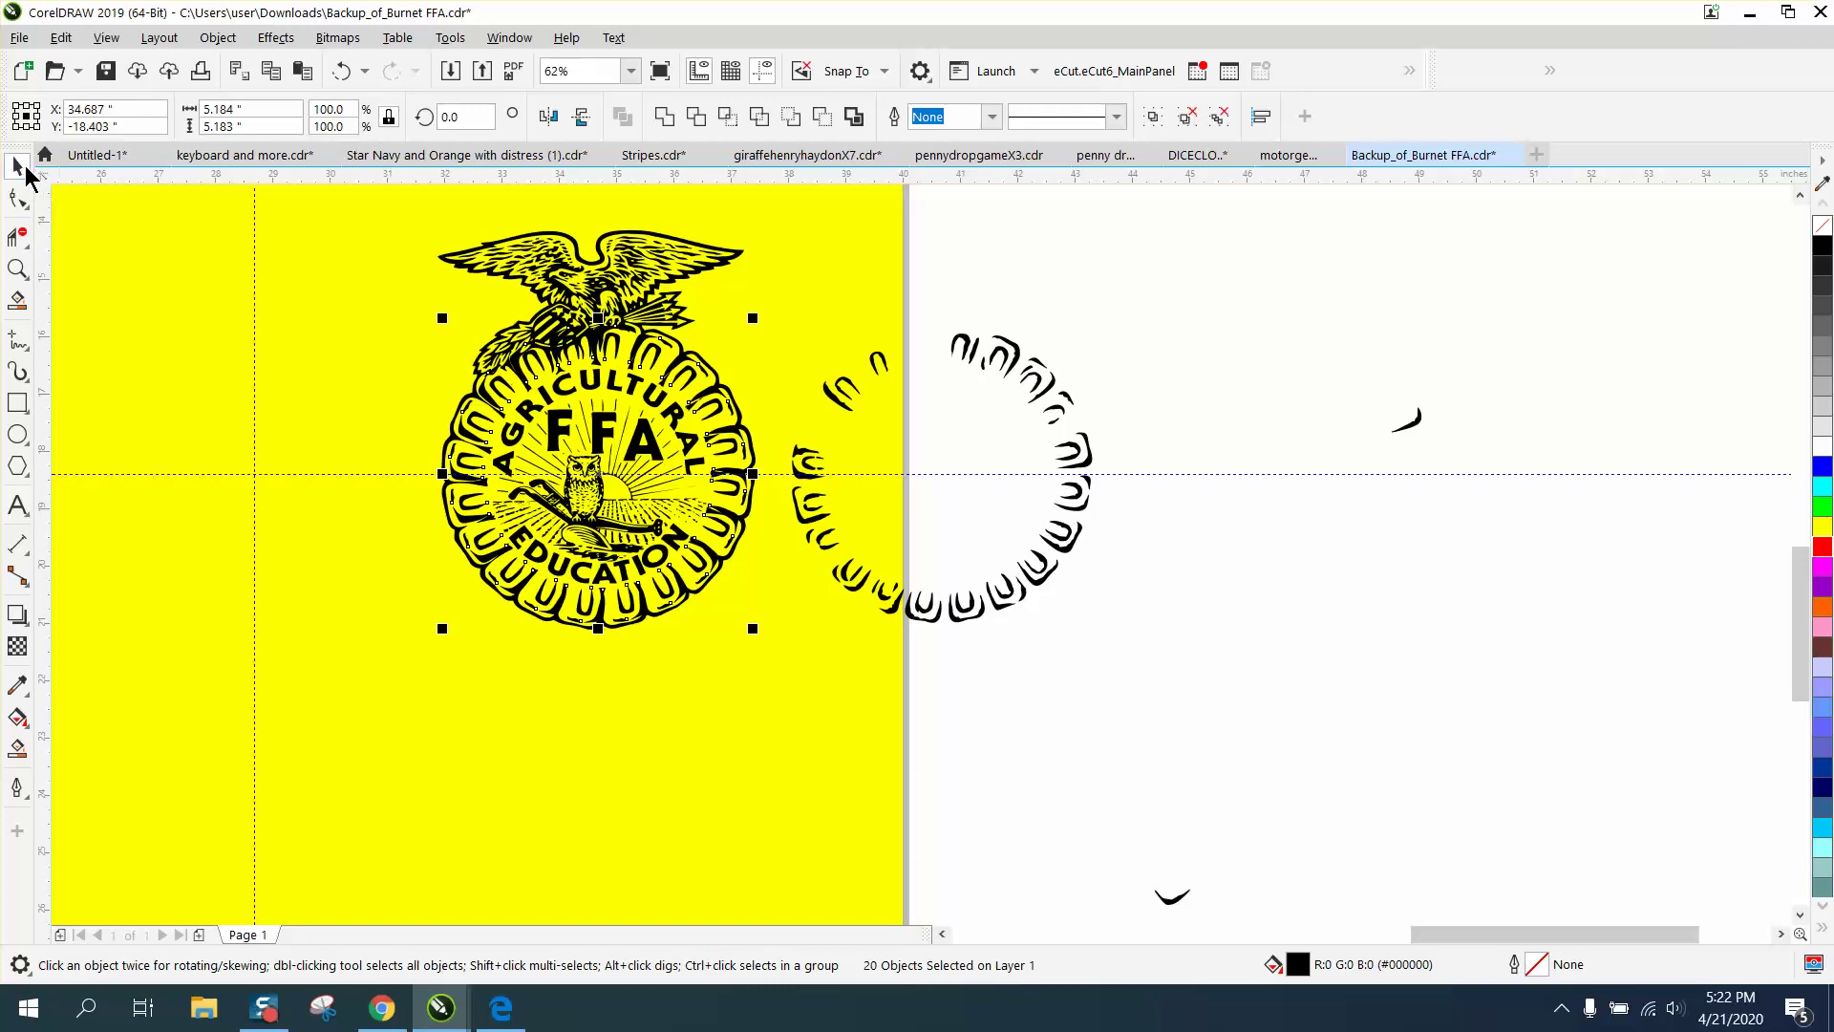
left_click(339, 71)
left_click(1221, 313)
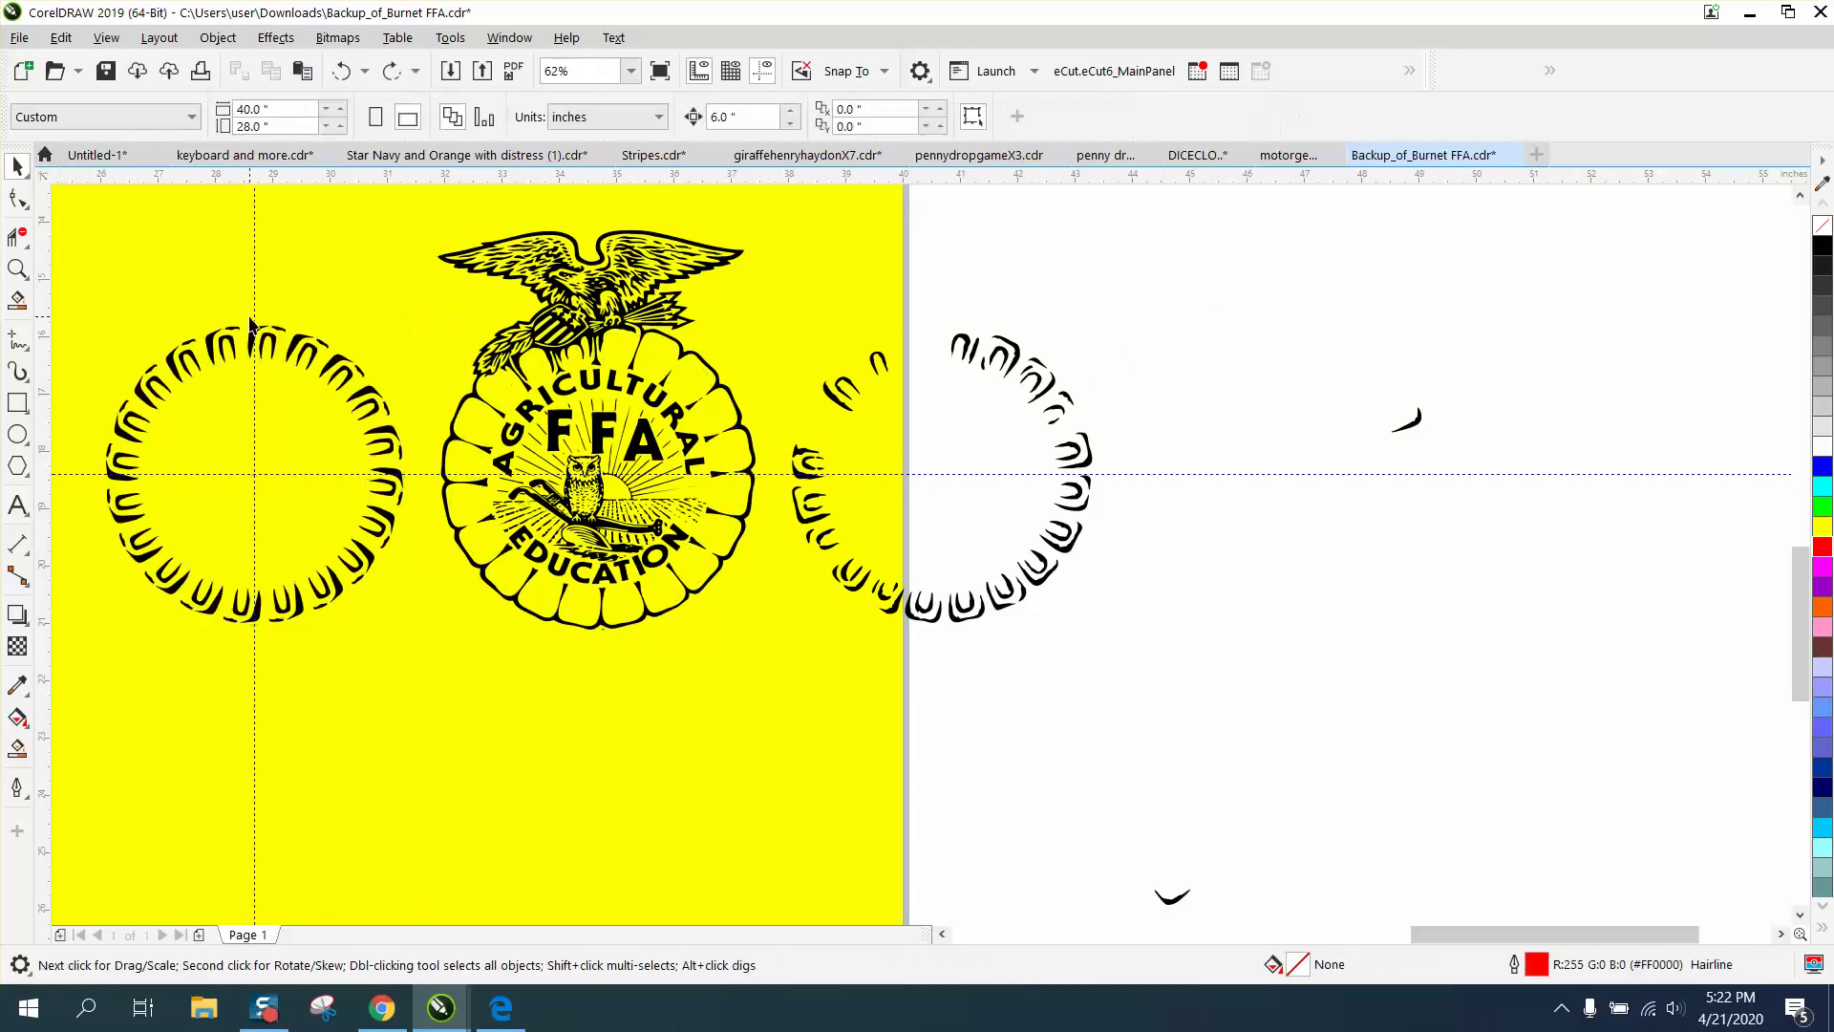
left_click(274, 336)
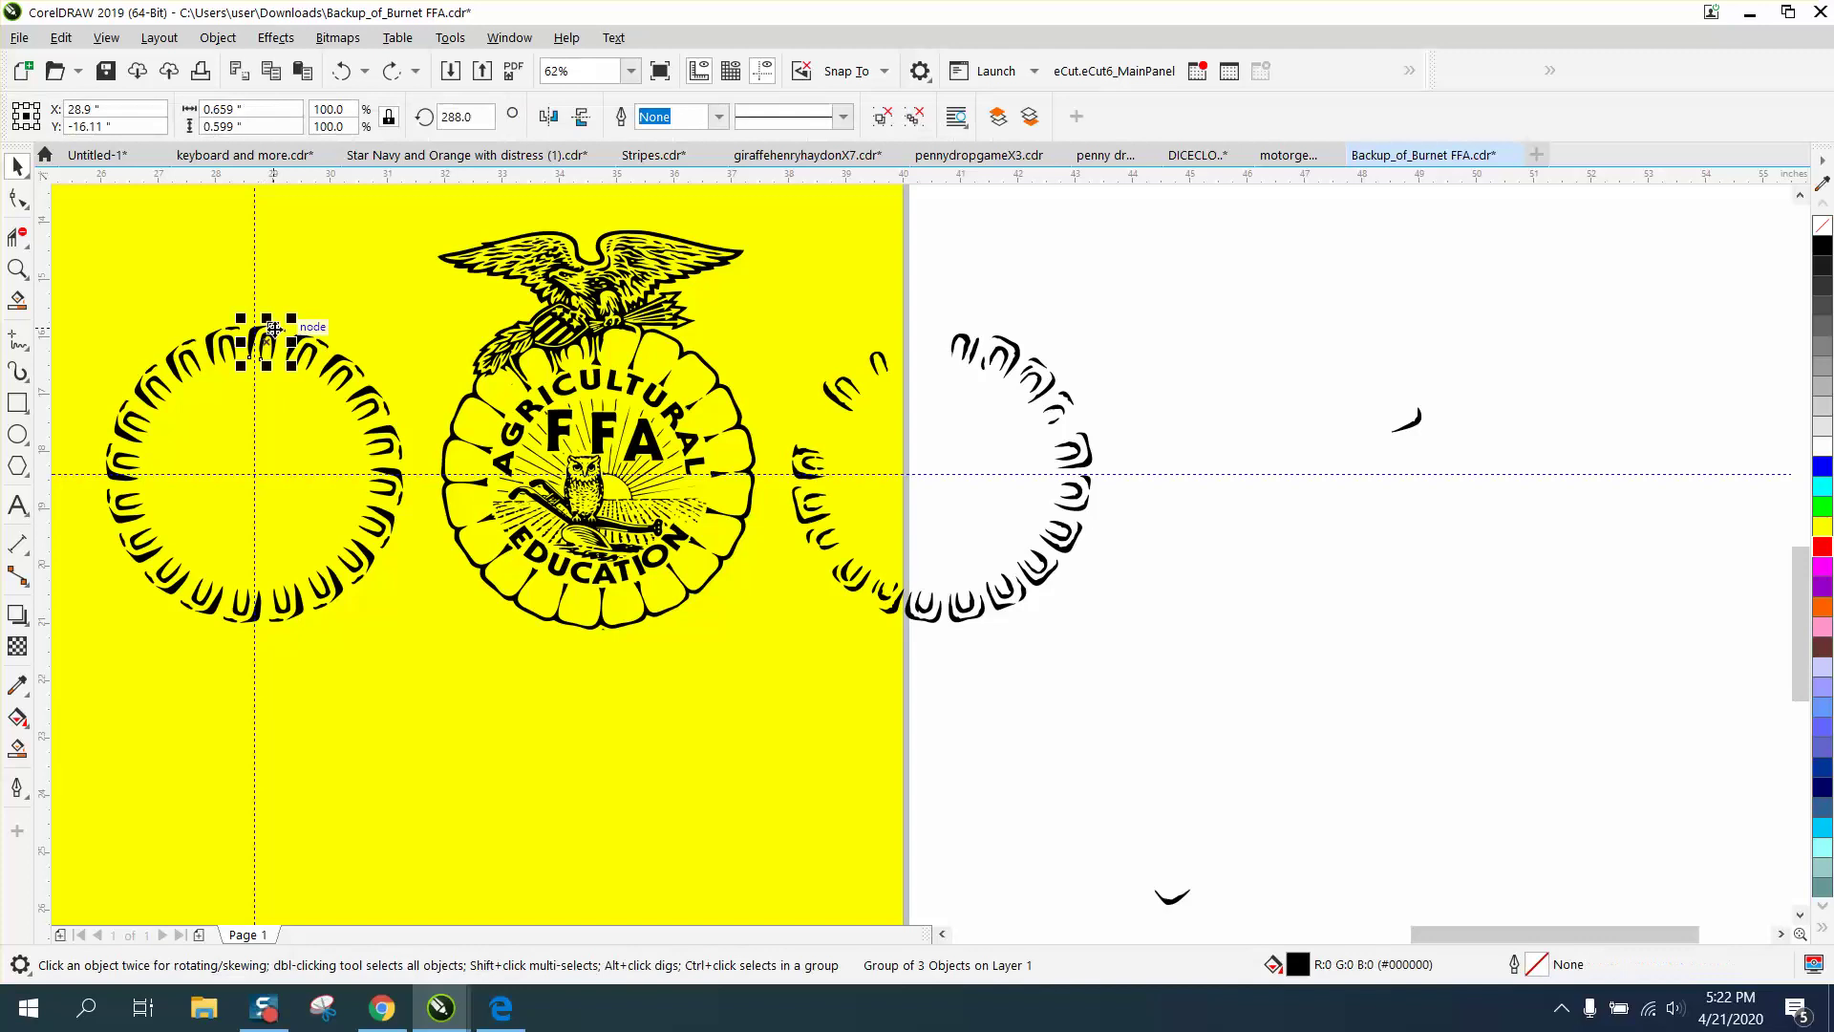
key("Delete")
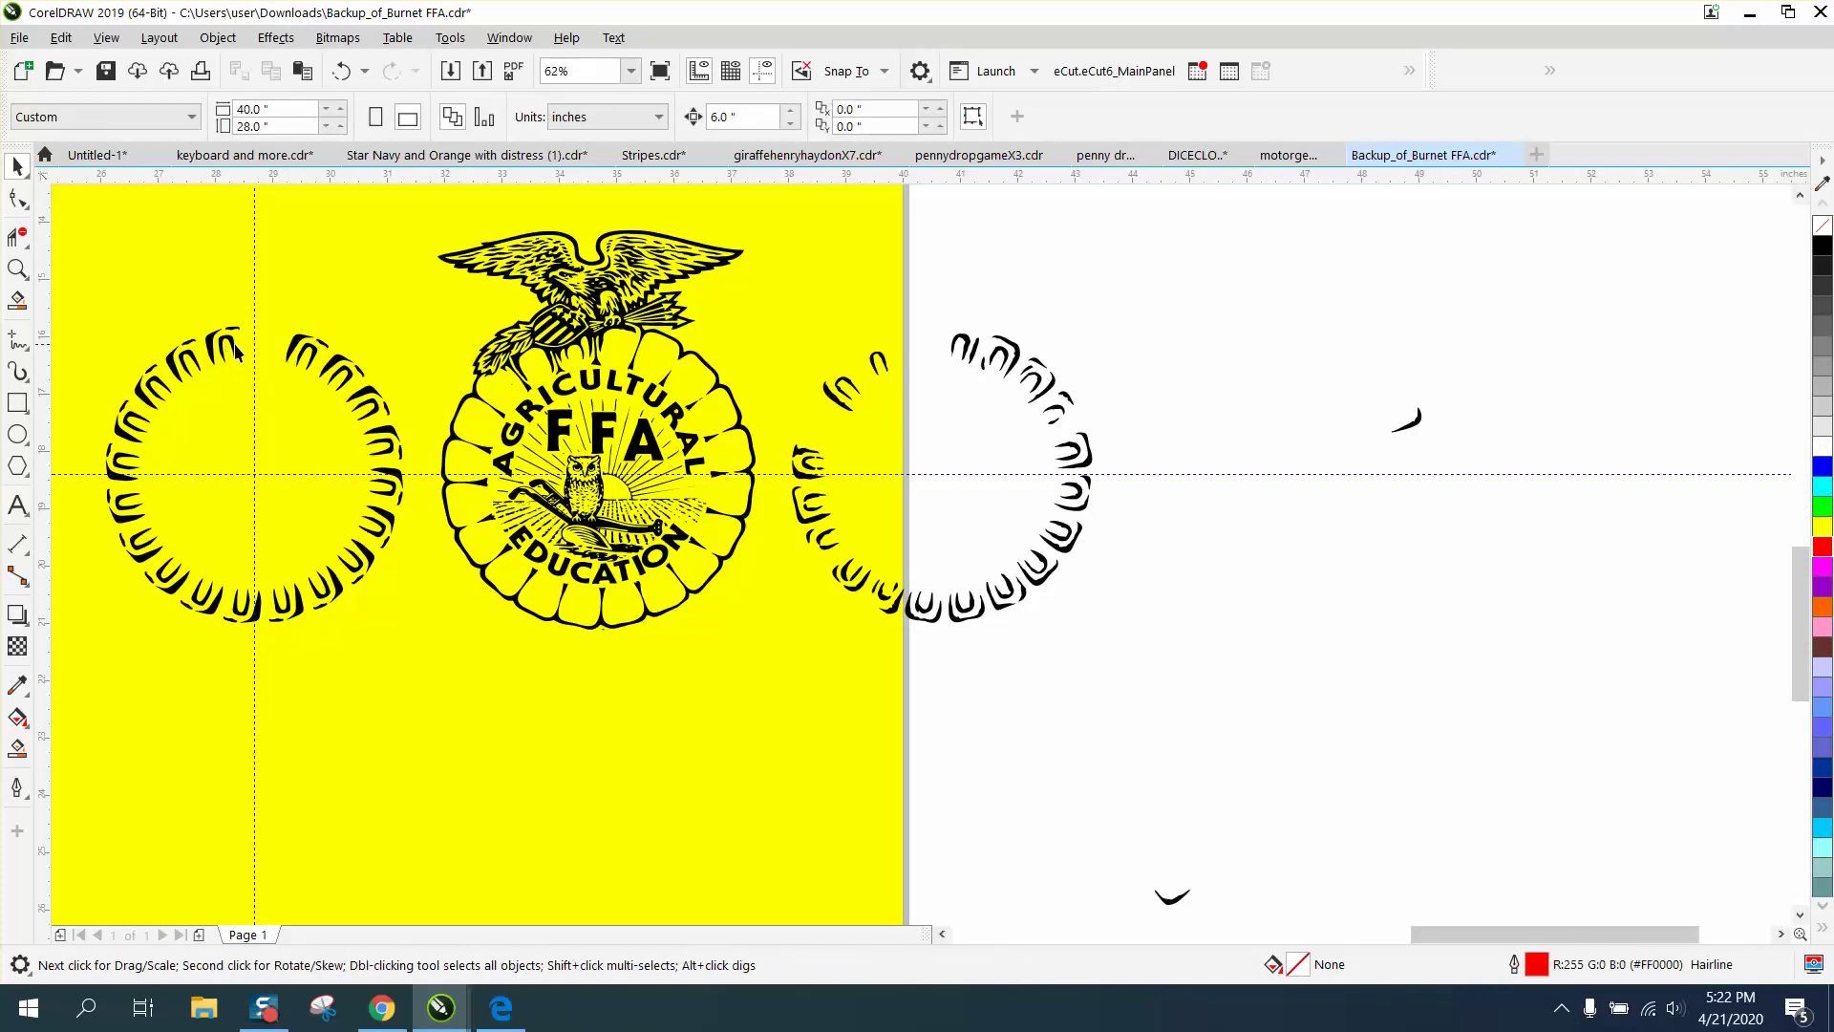
left_click(237, 352)
key("Delete")
Nudge the remaining 17 arcs 6 inches right onto the emblem and zoom in on it
scroll(255, 371, "down", 2)
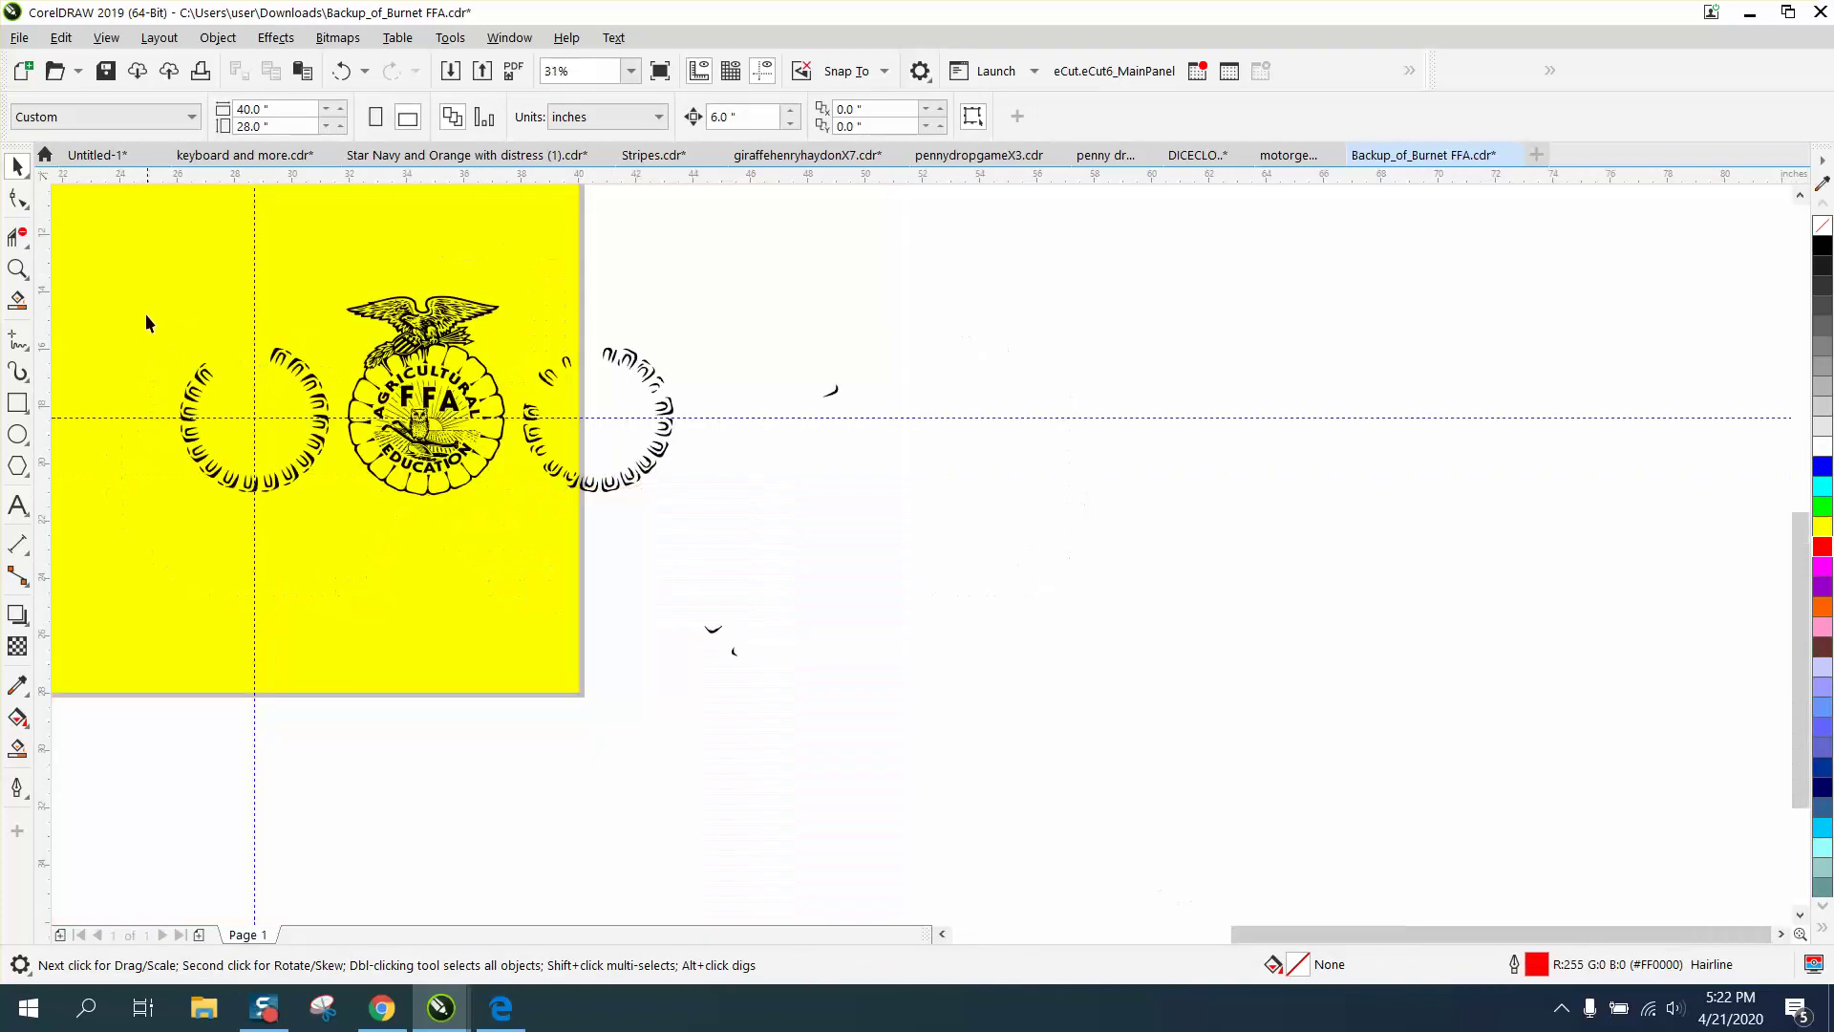
left_click_drag(330, 480, 338, 499)
key("Right")
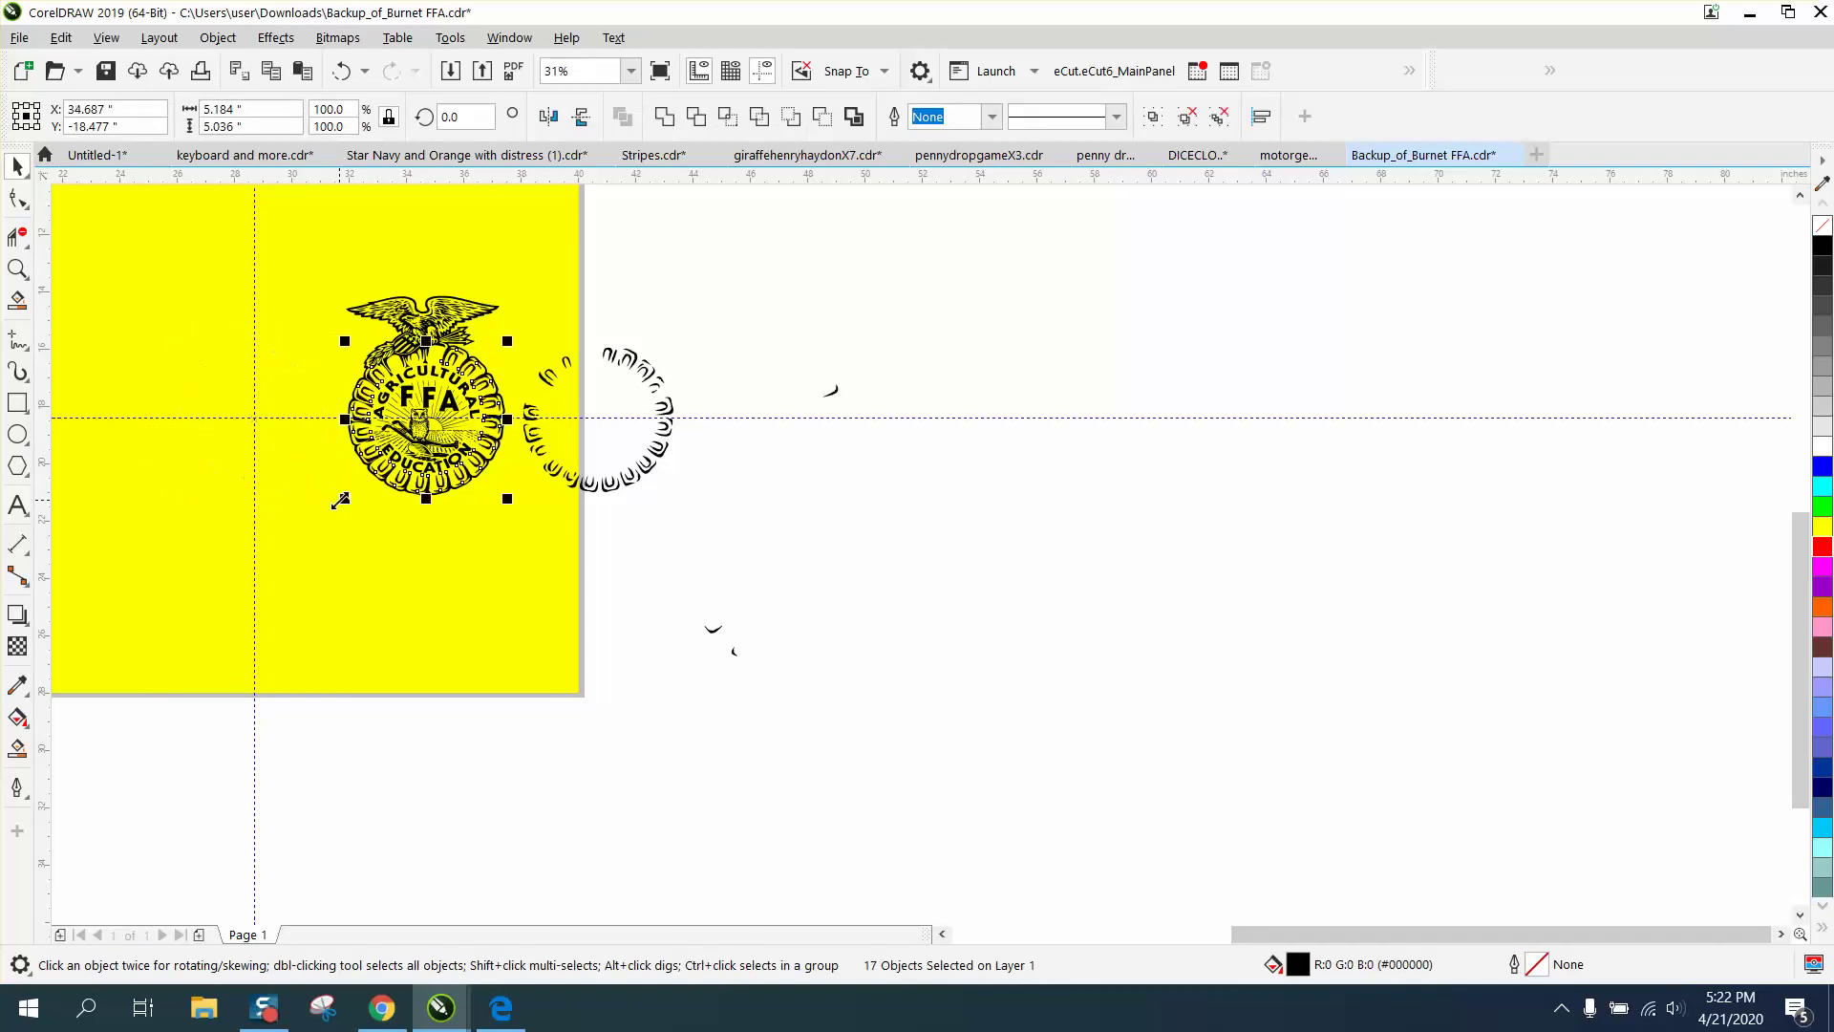
left_click(17, 270)
left_click_drag(287, 299, 675, 566)
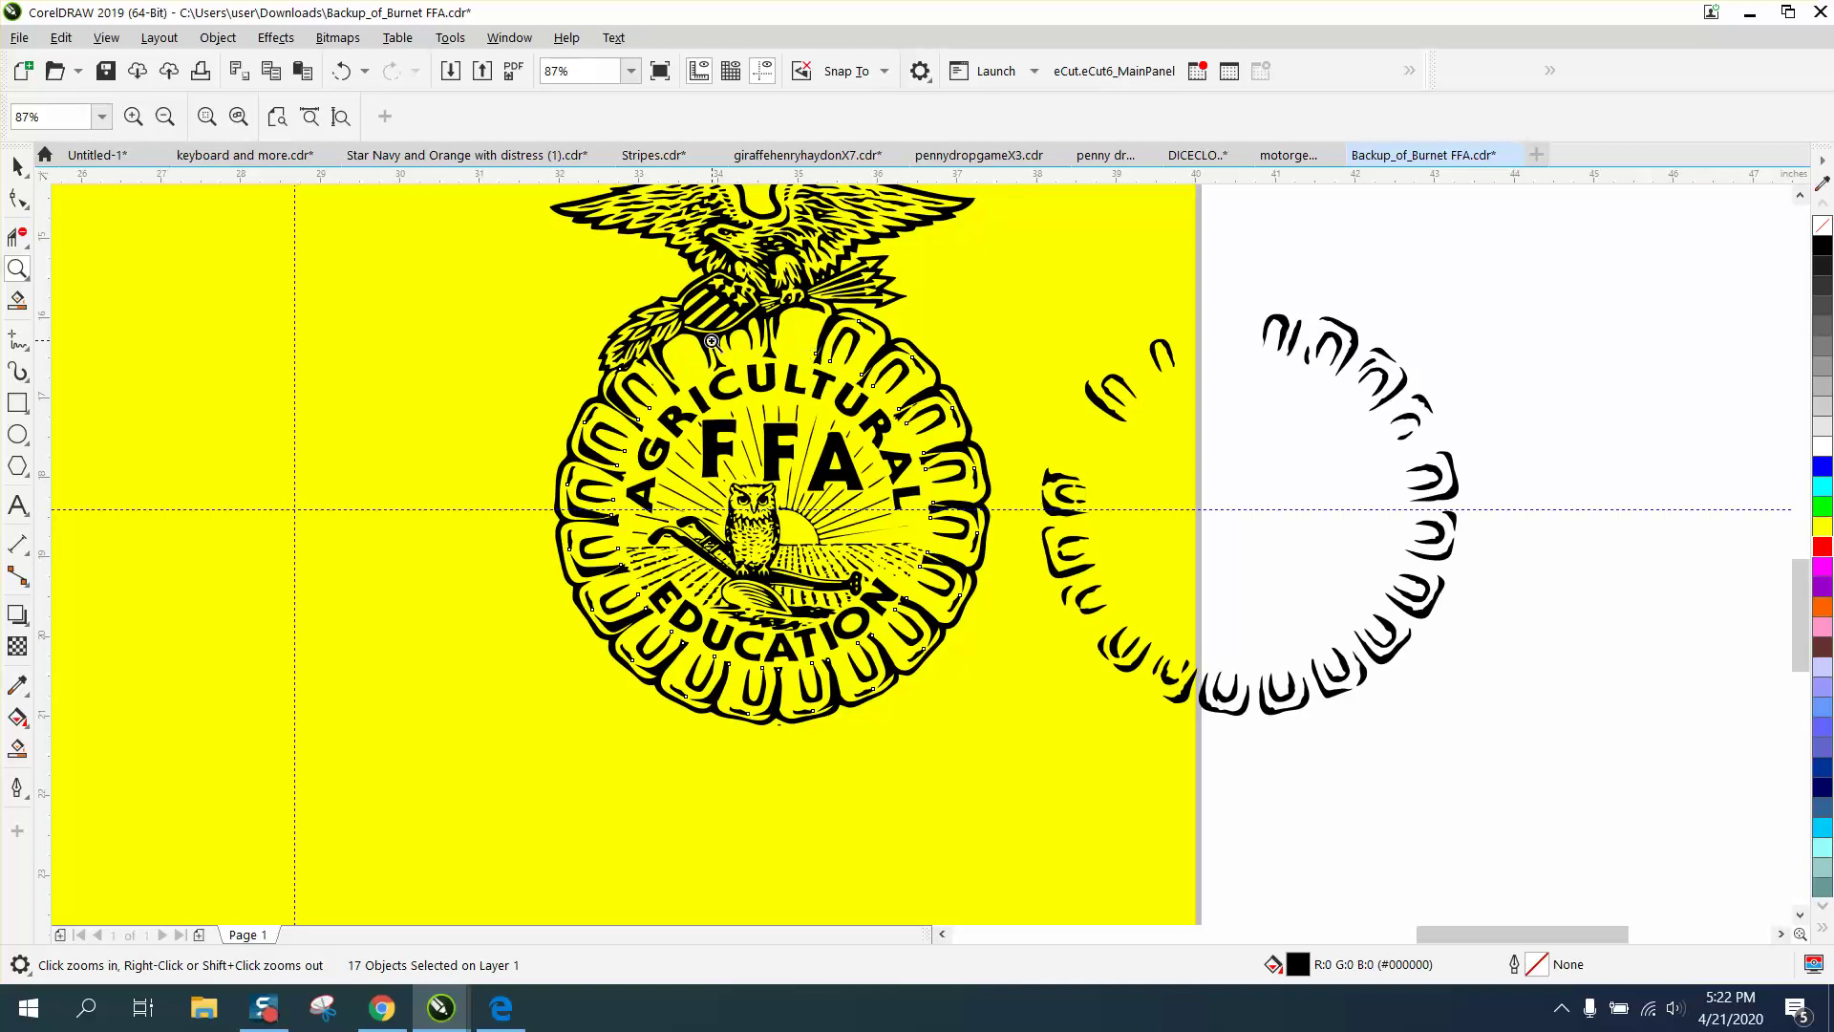
Ungroup the small arc piece sitting above the emblem
left_click(19, 169)
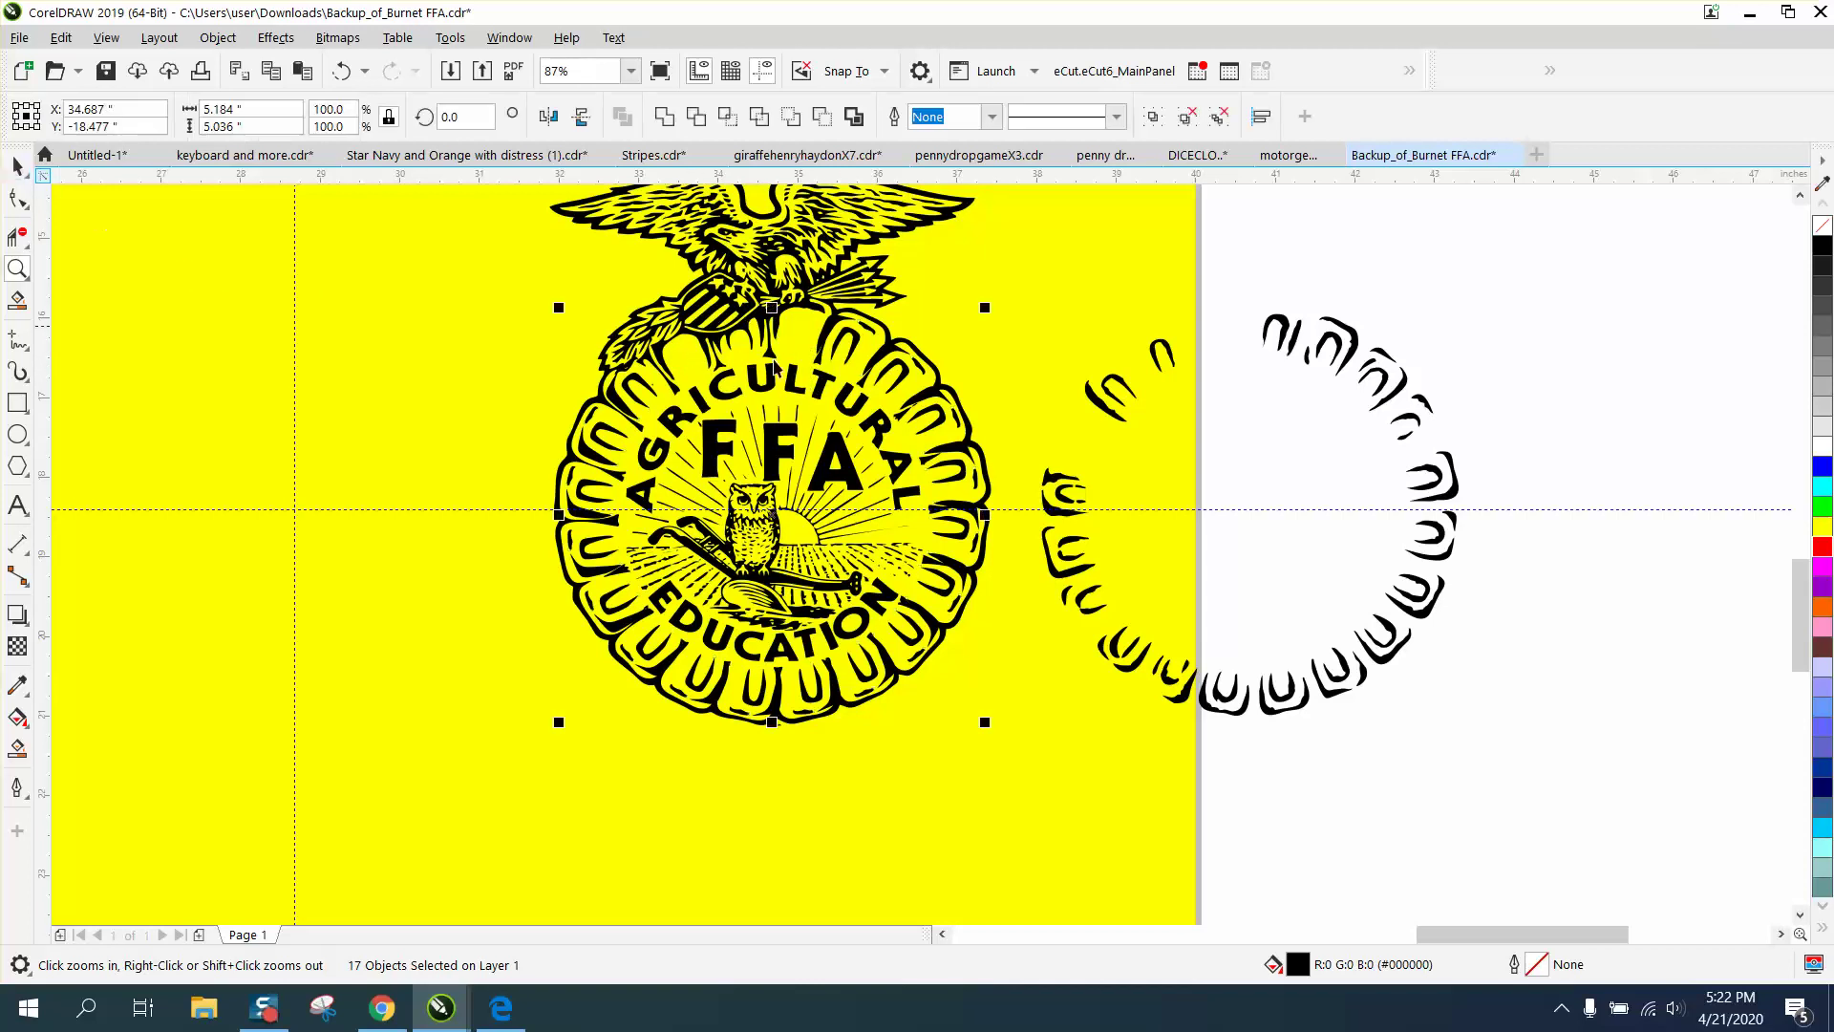
left_click(857, 344)
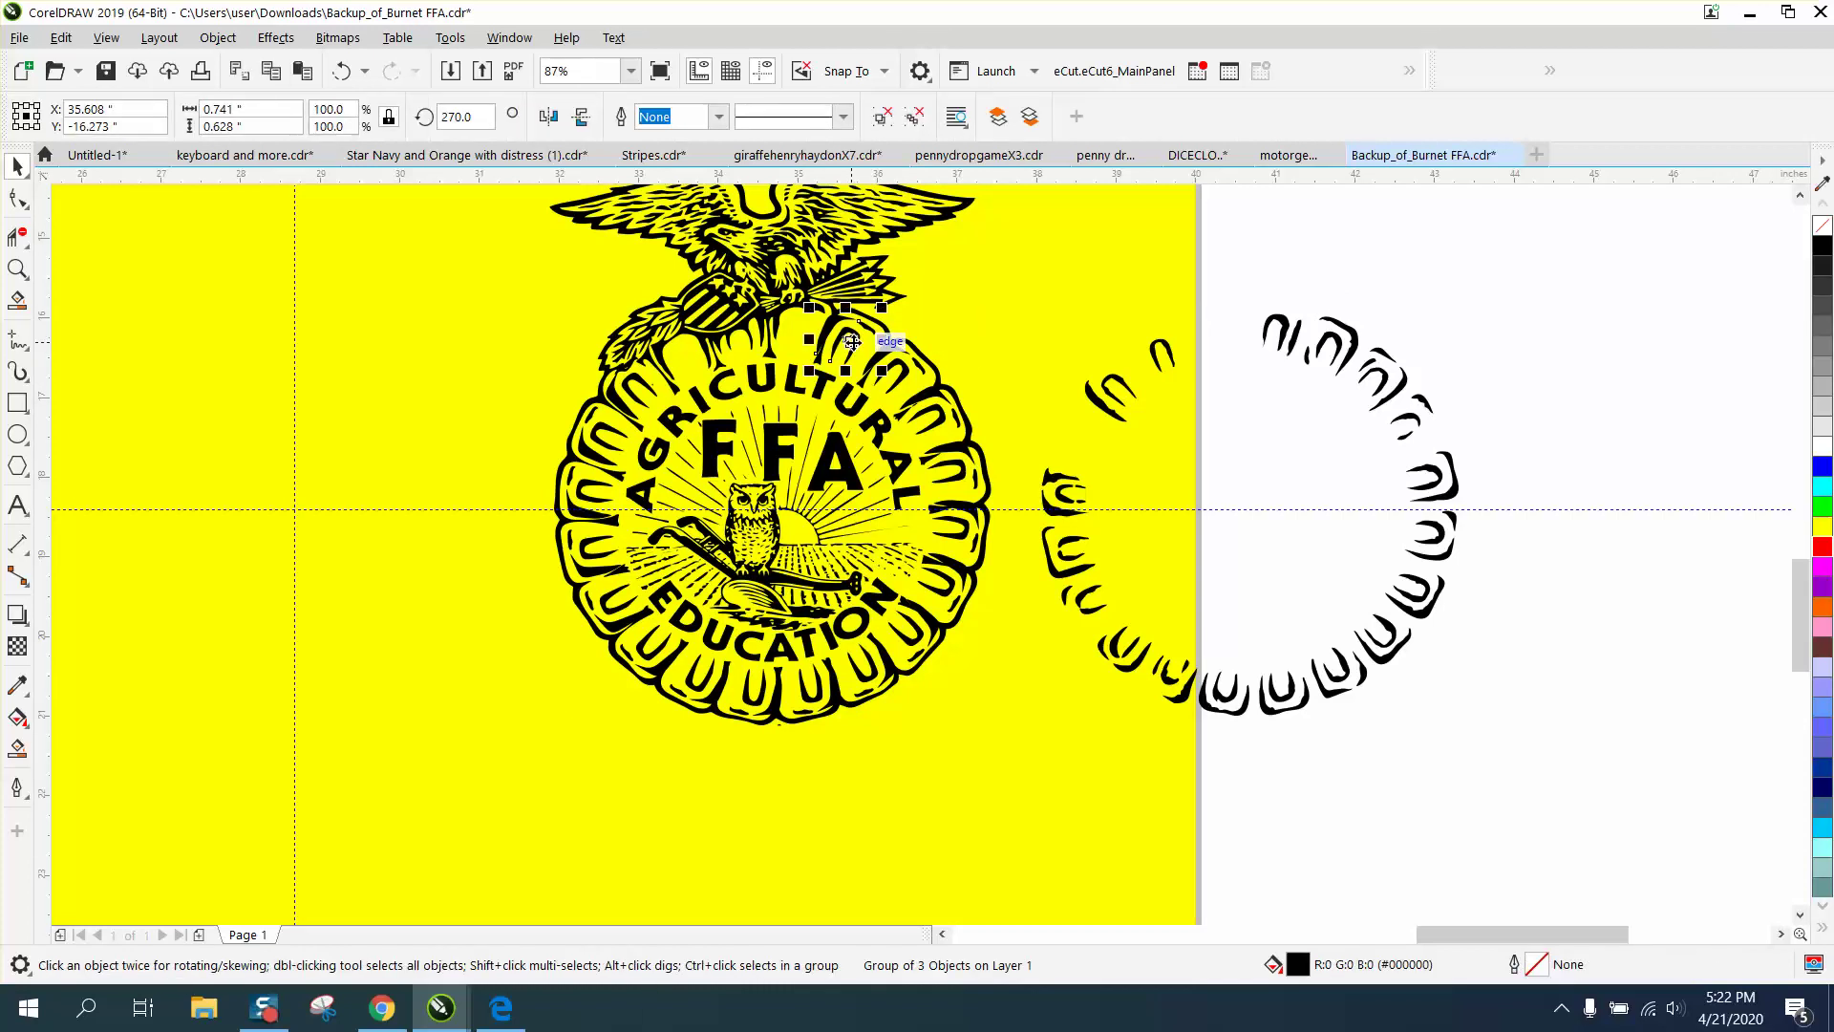
left_click(218, 37)
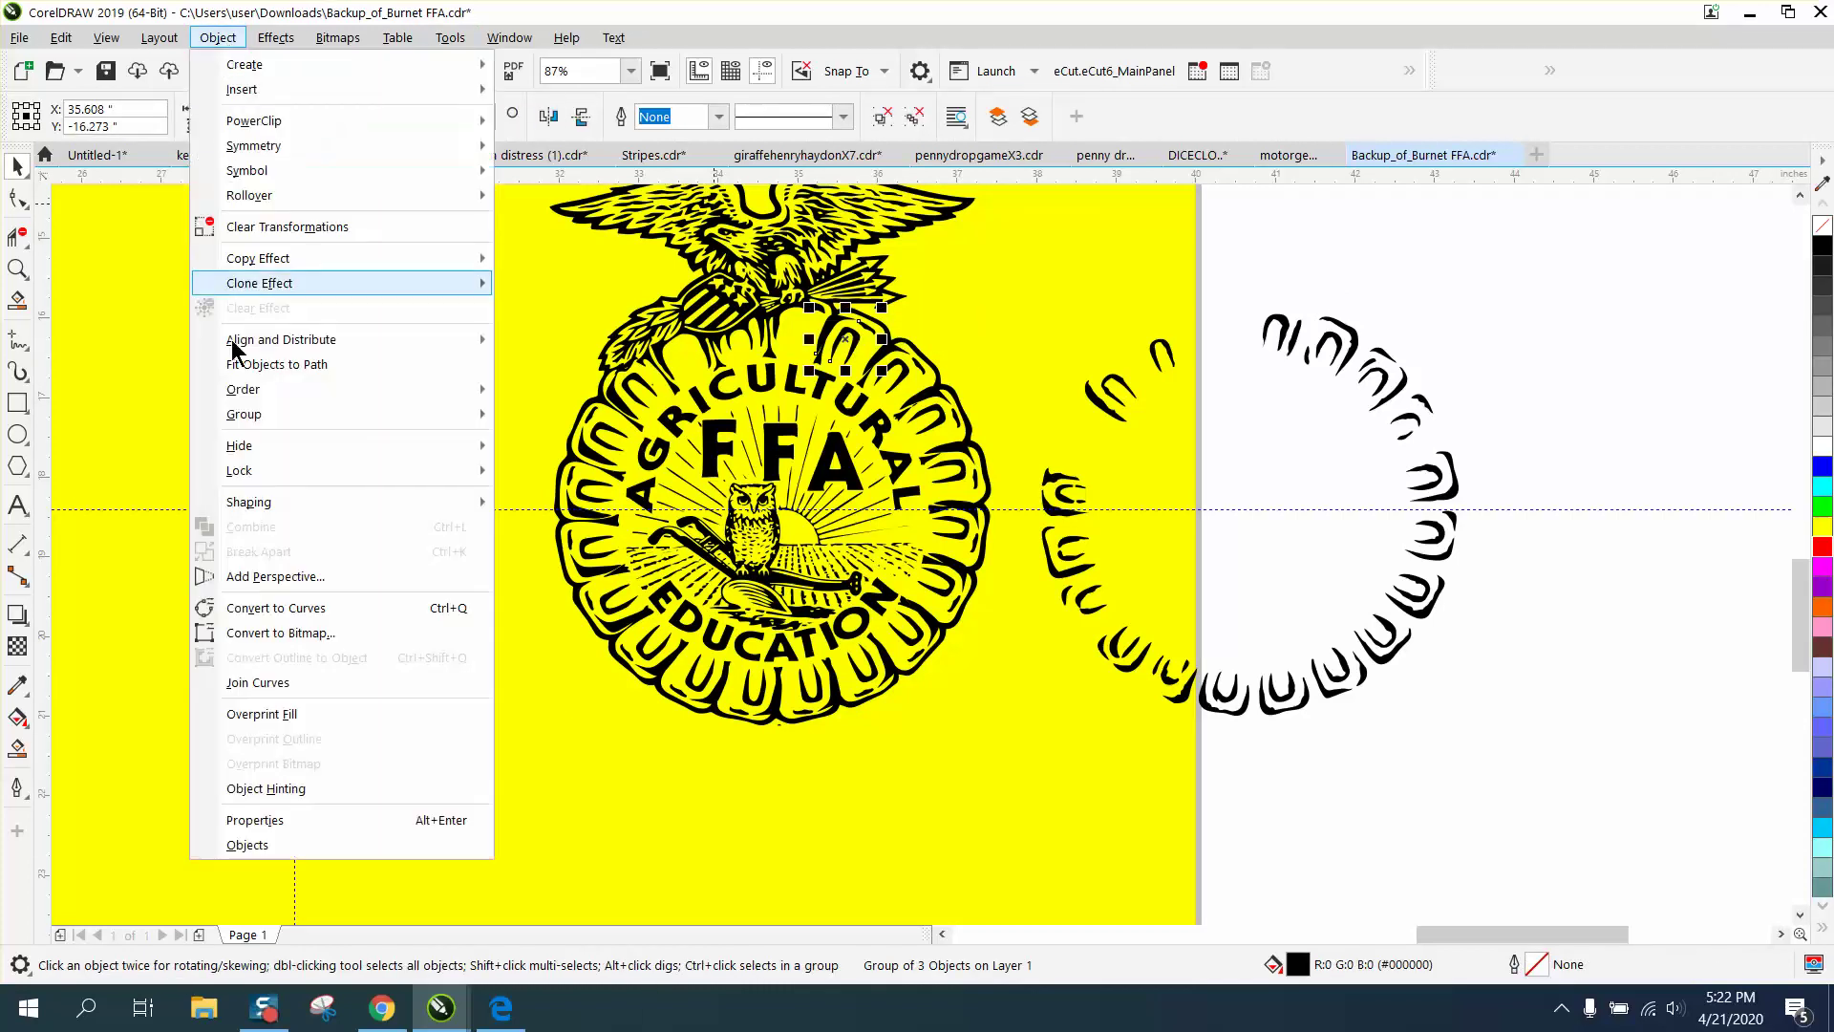
mouse_move(258, 409)
left_click(532, 442)
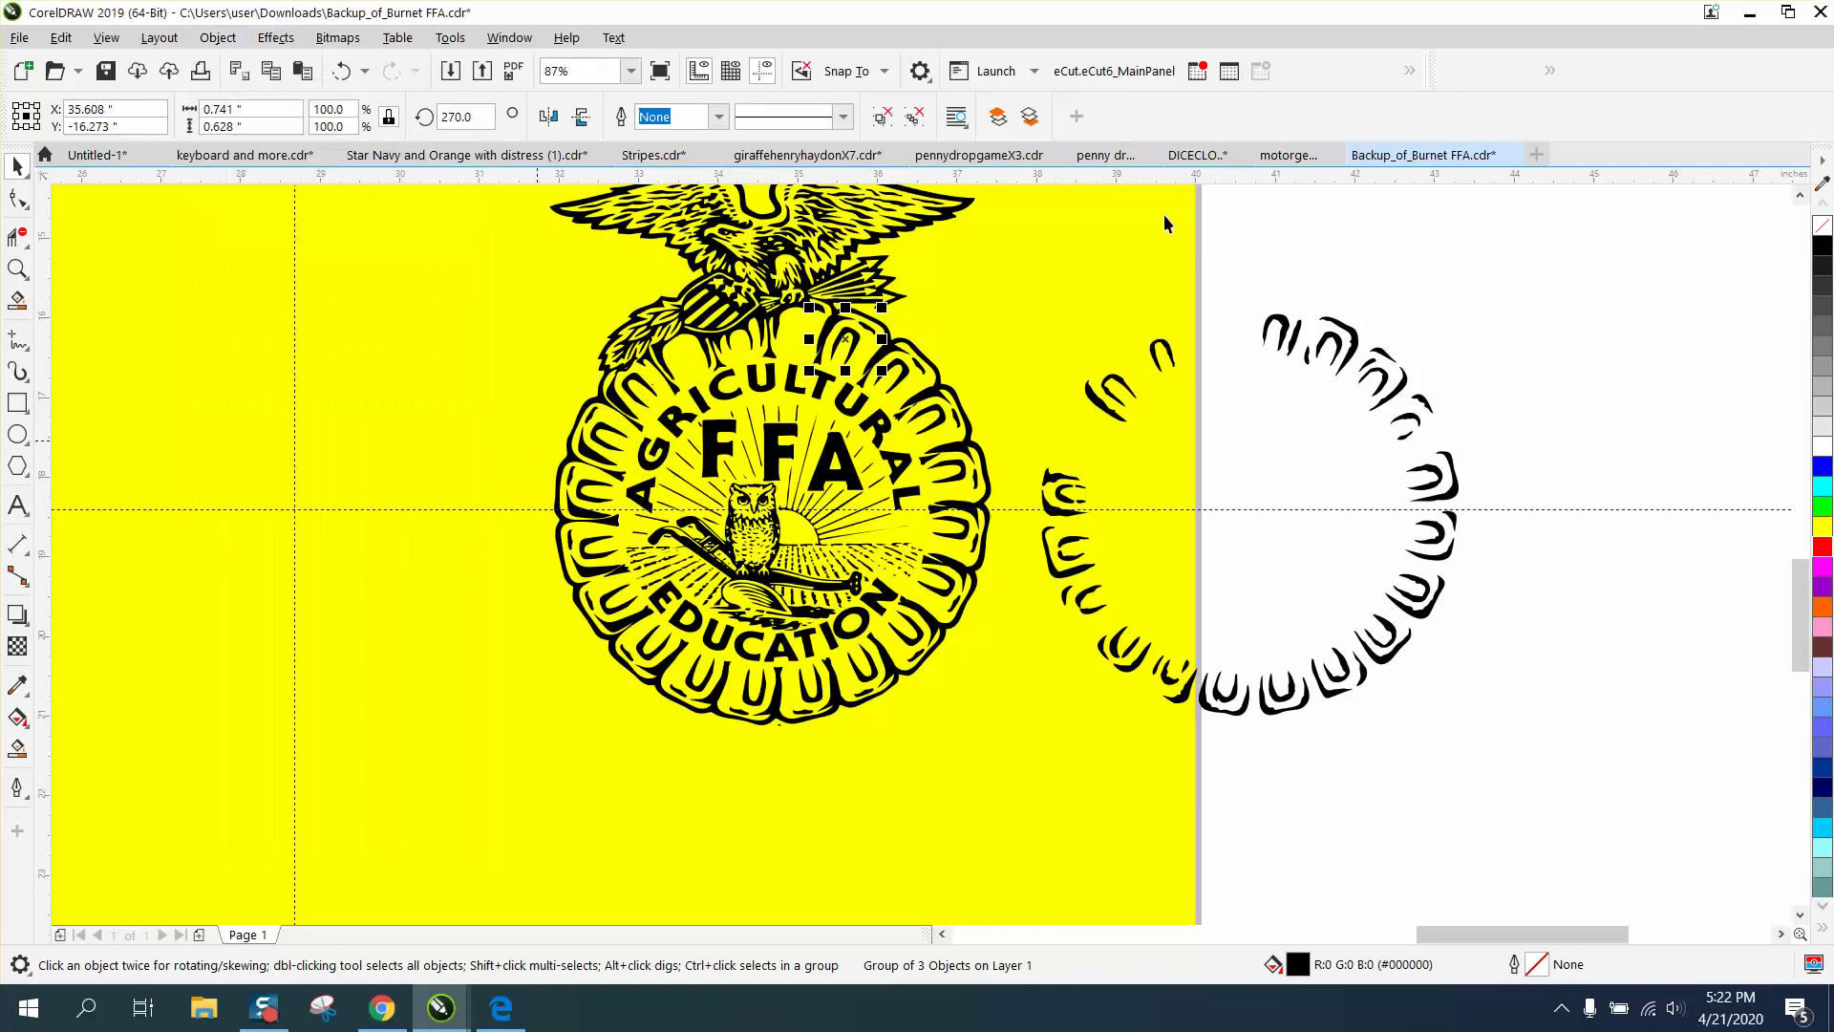
Rotate one of its curves about the emblem's centre to roughly 324°, toward the eagle
left_click(857, 344)
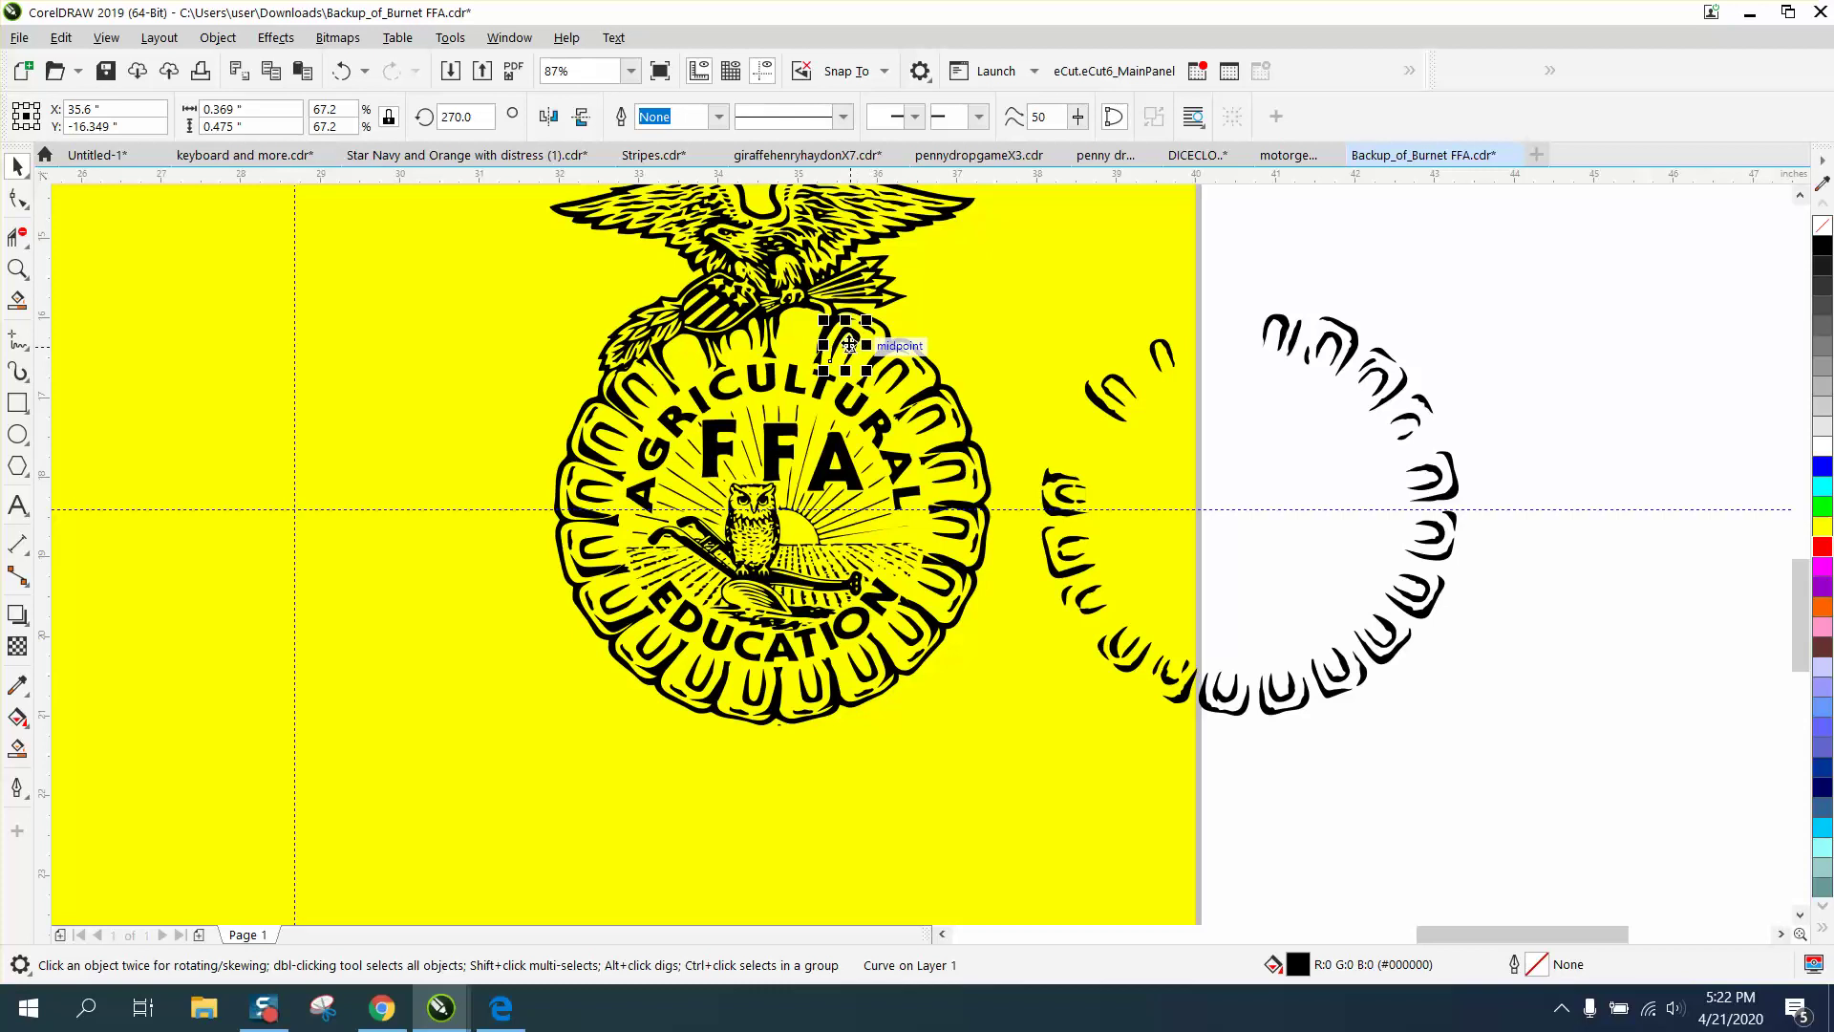
left_click(857, 345)
left_click_drag(811, 475, 781, 508)
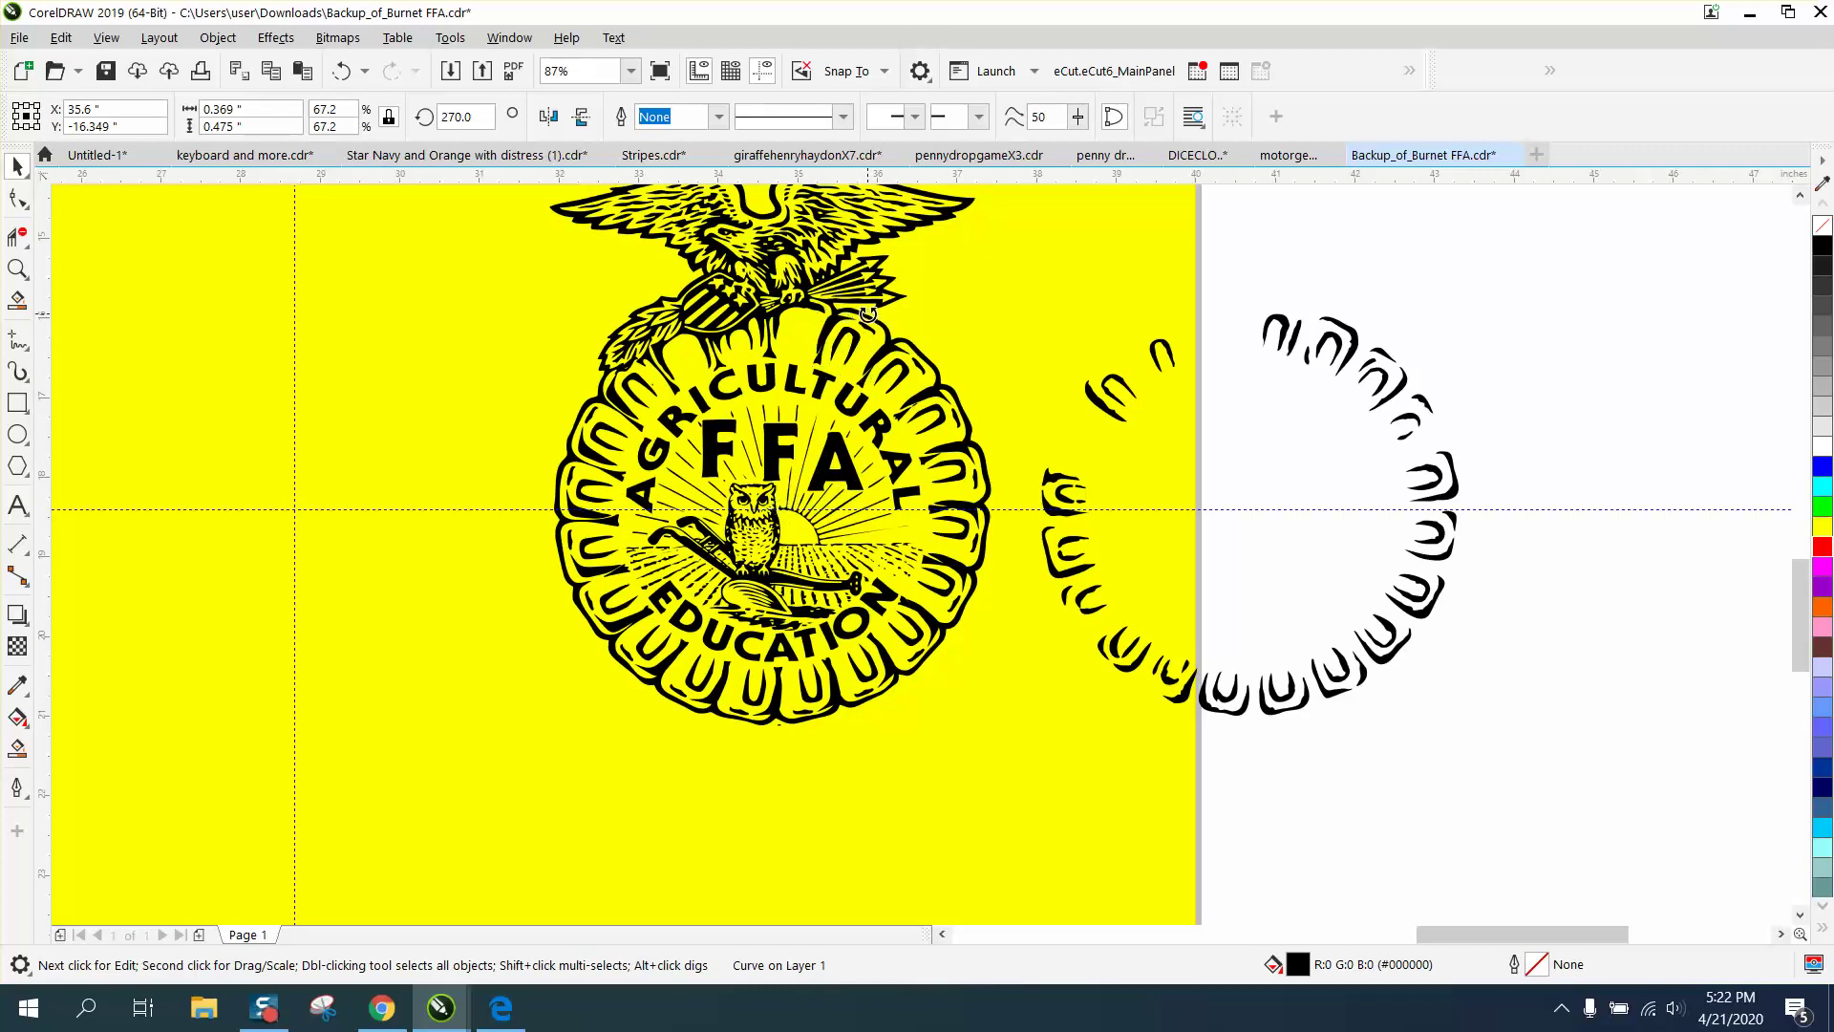
left_click_drag(868, 313, 689, 310)
Zoom in to 300% on the FFA letters and surrounding petals
left_click(1630, 333)
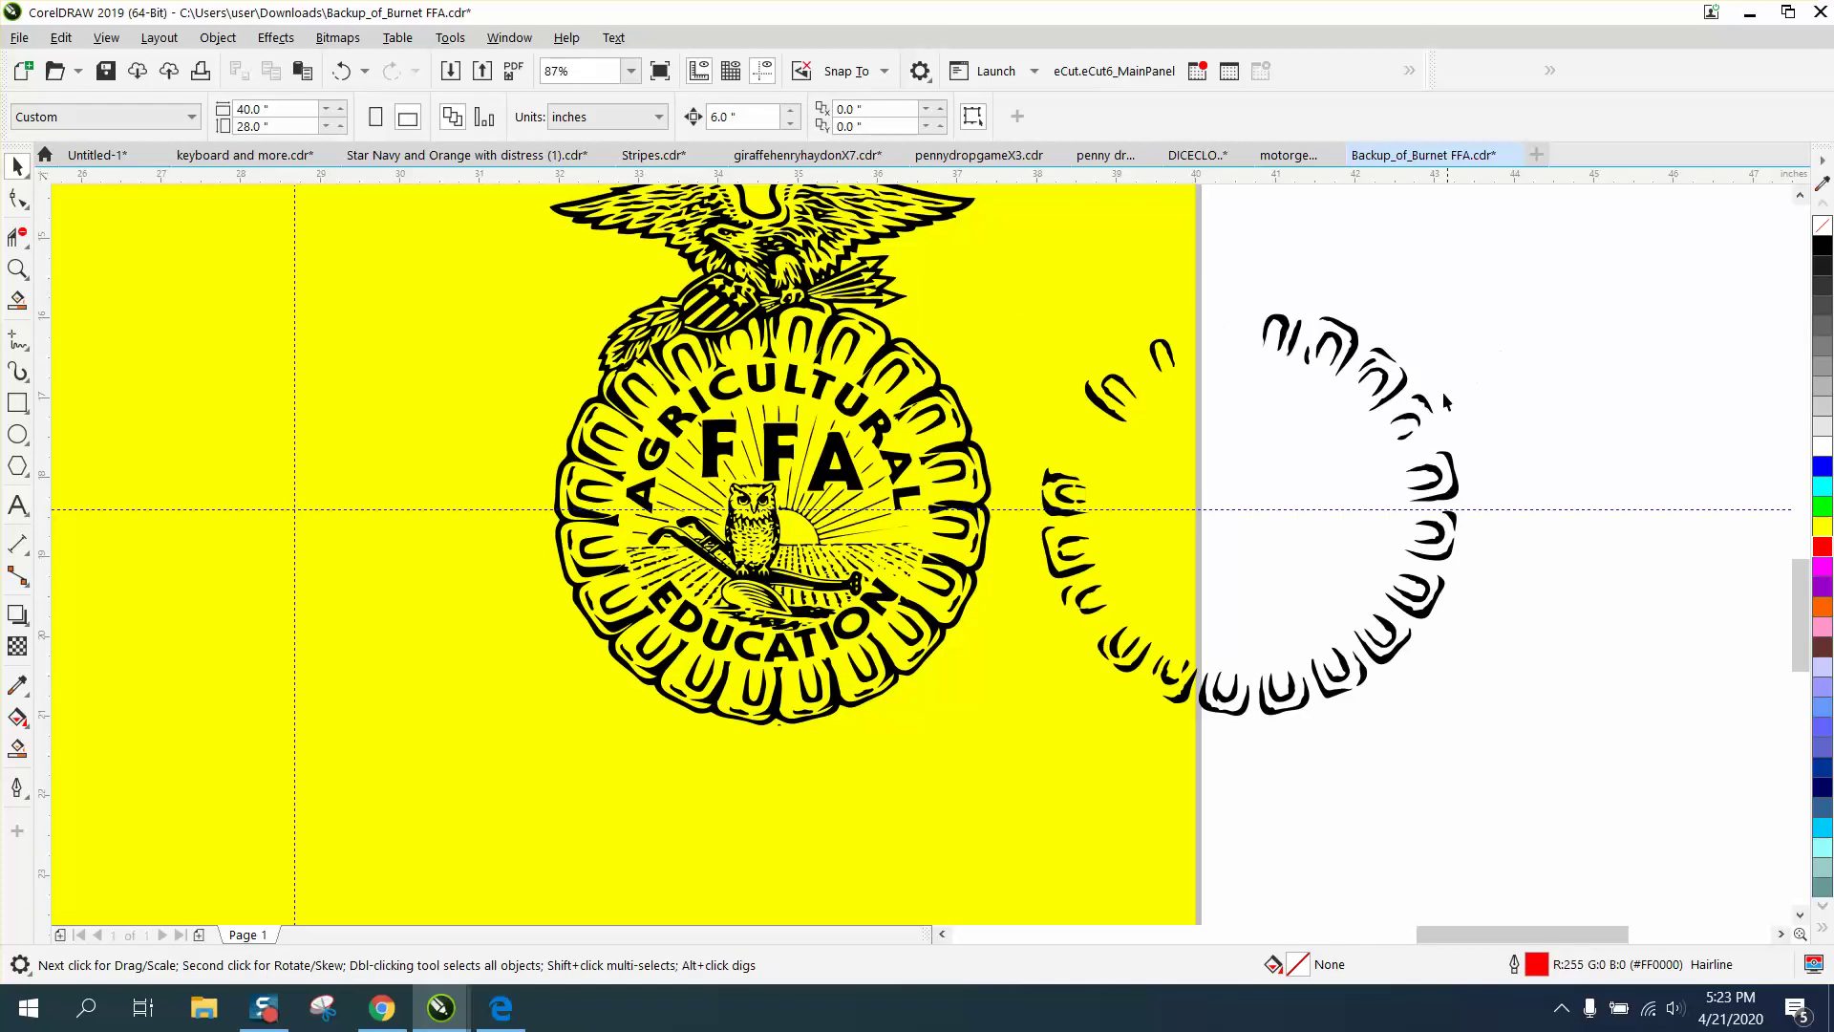
left_click(27, 273)
left_click_drag(627, 313, 966, 514)
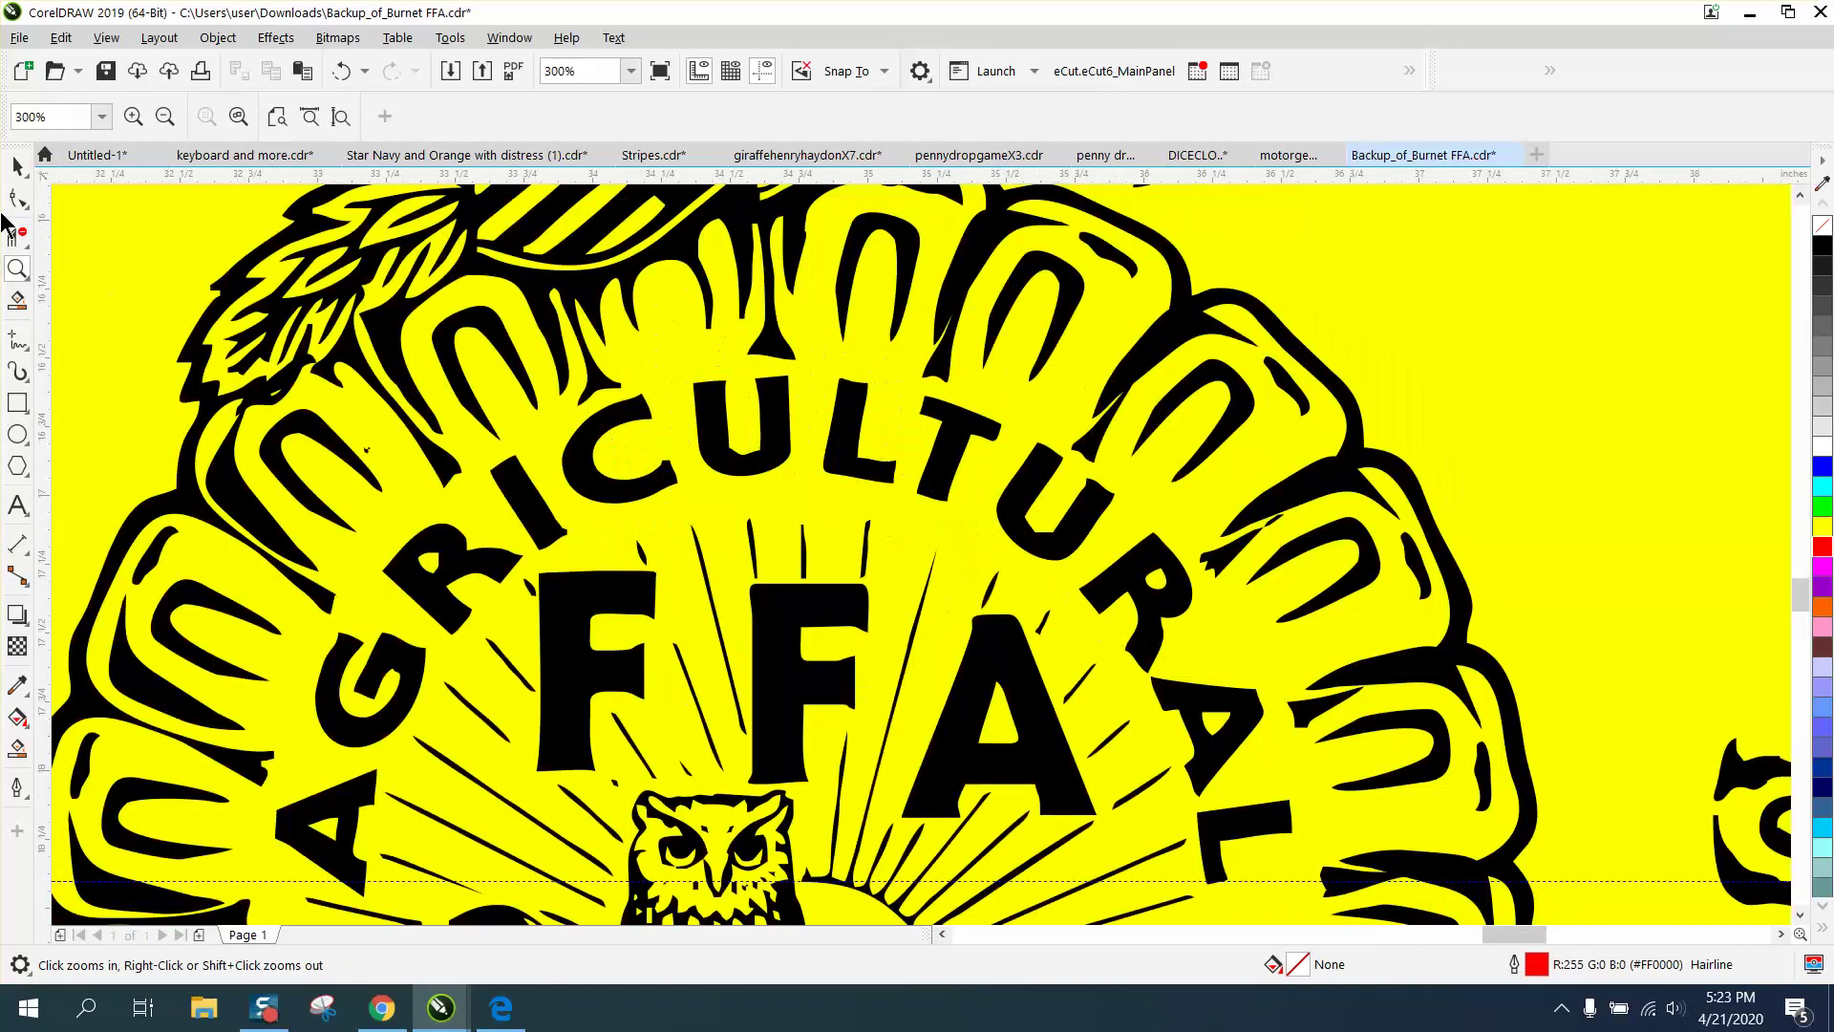
Set the nudge distance to 0.001 inch and nudge the rotated curve slightly into place
left_click(14, 165)
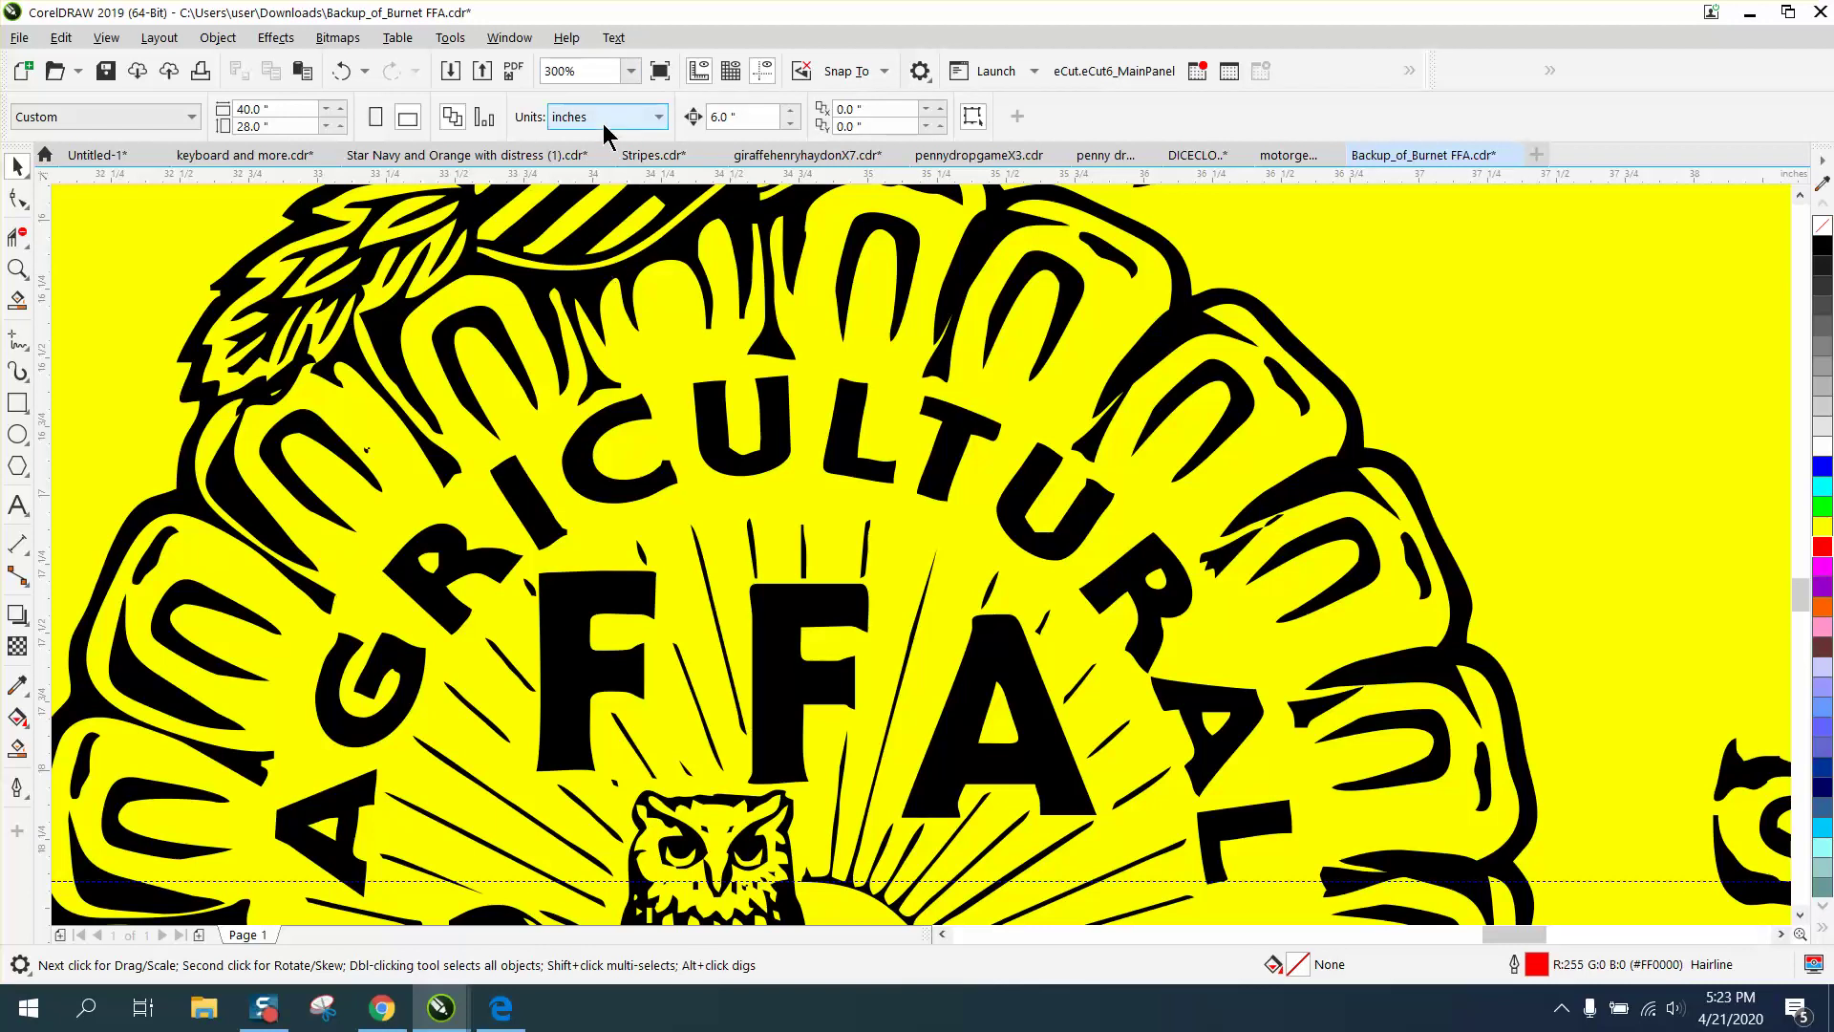
left_click(736, 116)
type(".001")
left_click(493, 334)
left_click_drag(496, 329, 496, 326)
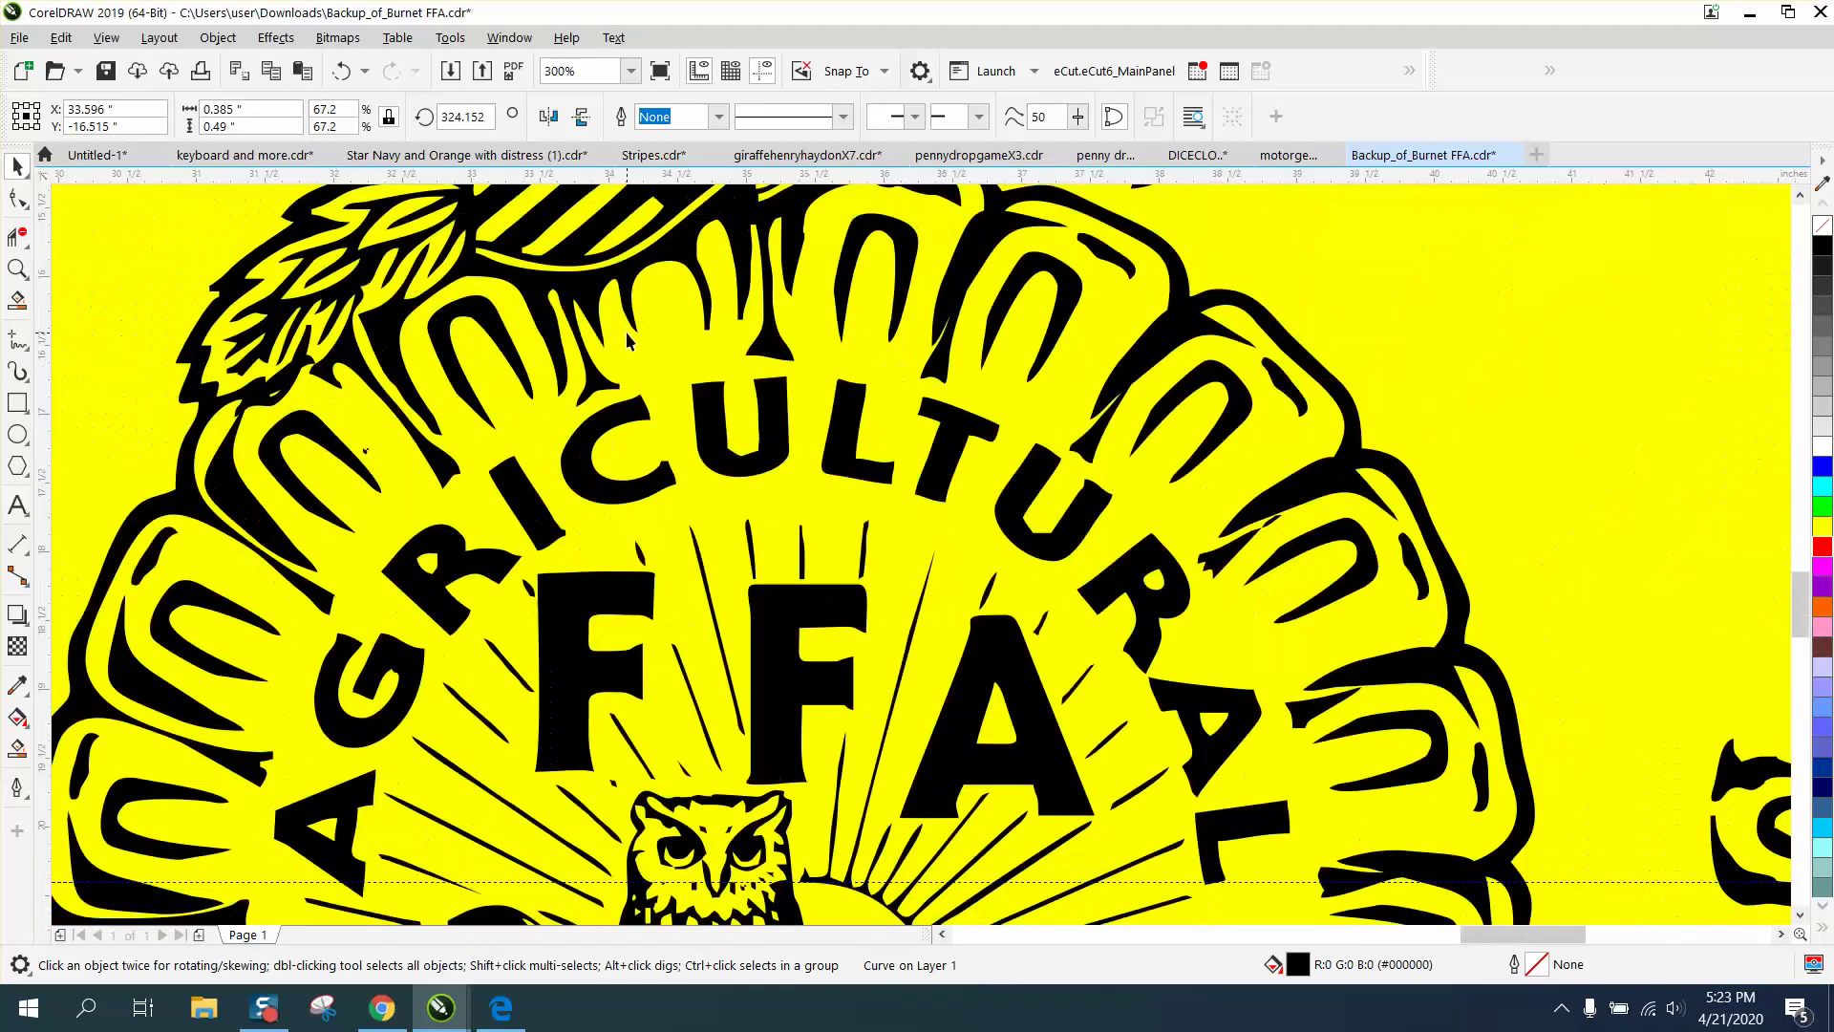
Delete the horizontal guideline crossing the emblem
scroll(628, 339, "down", 2)
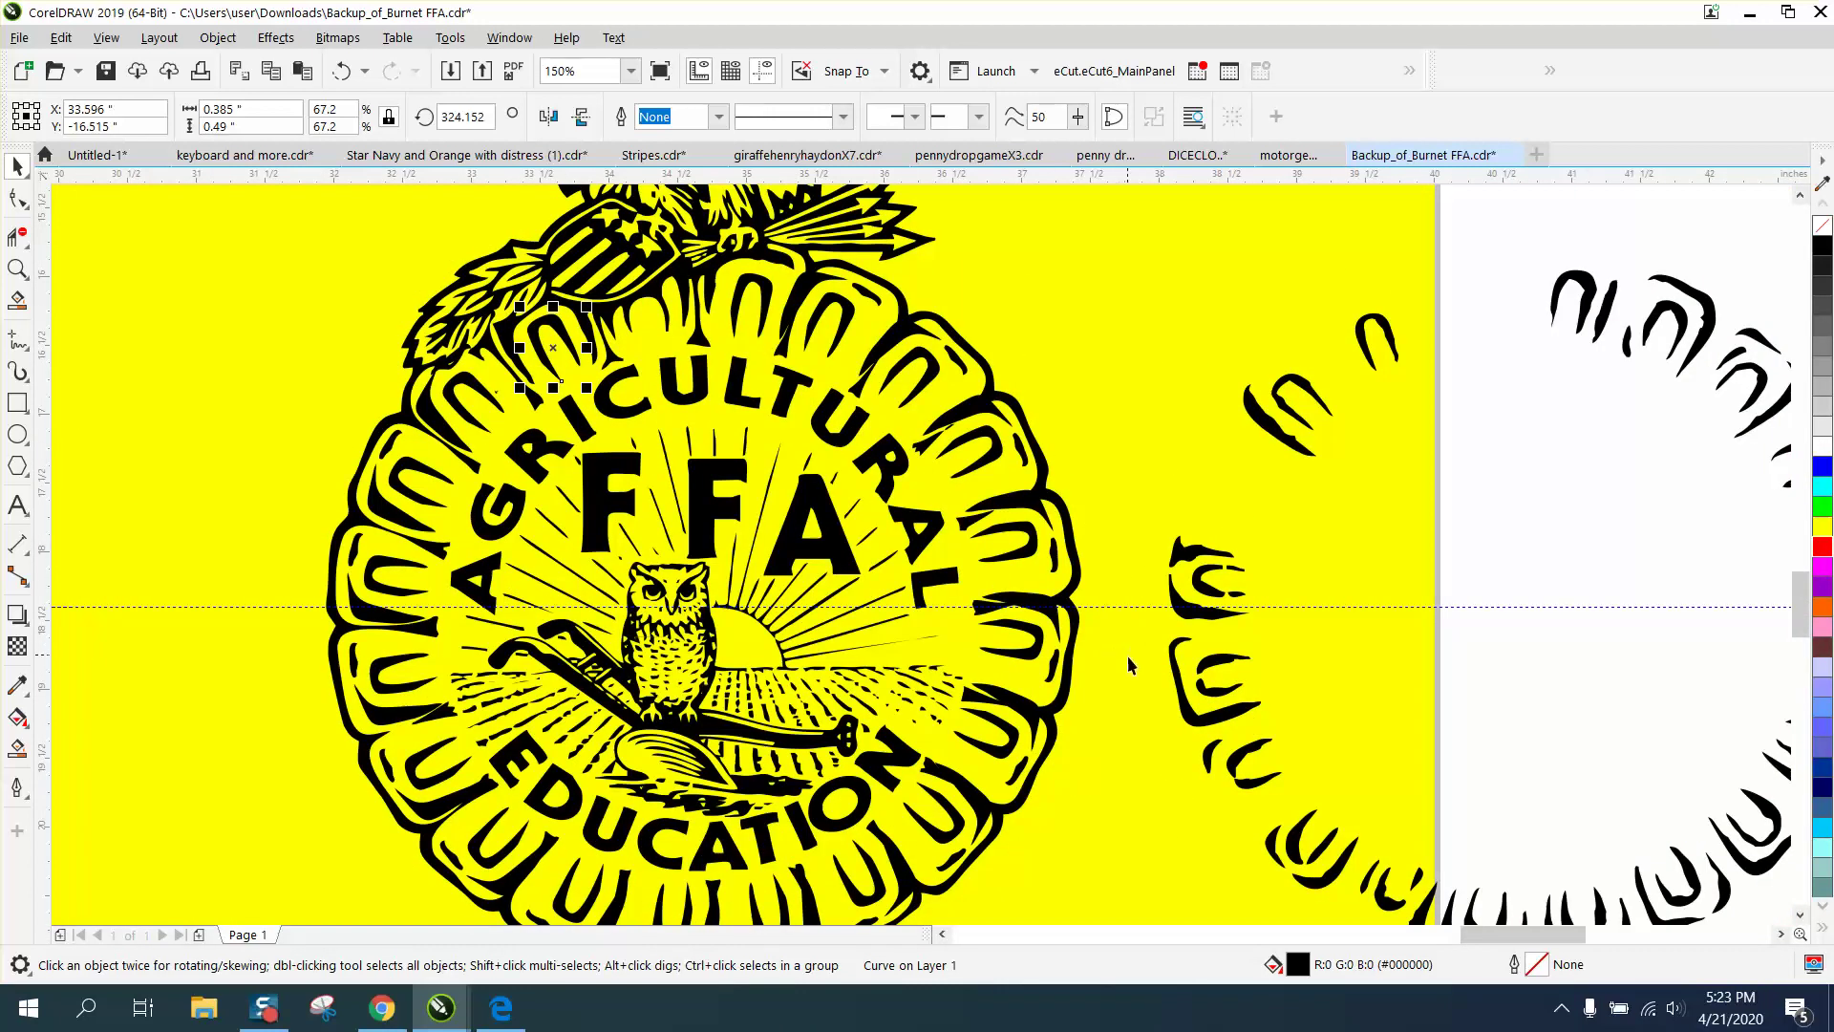
left_click(1128, 608)
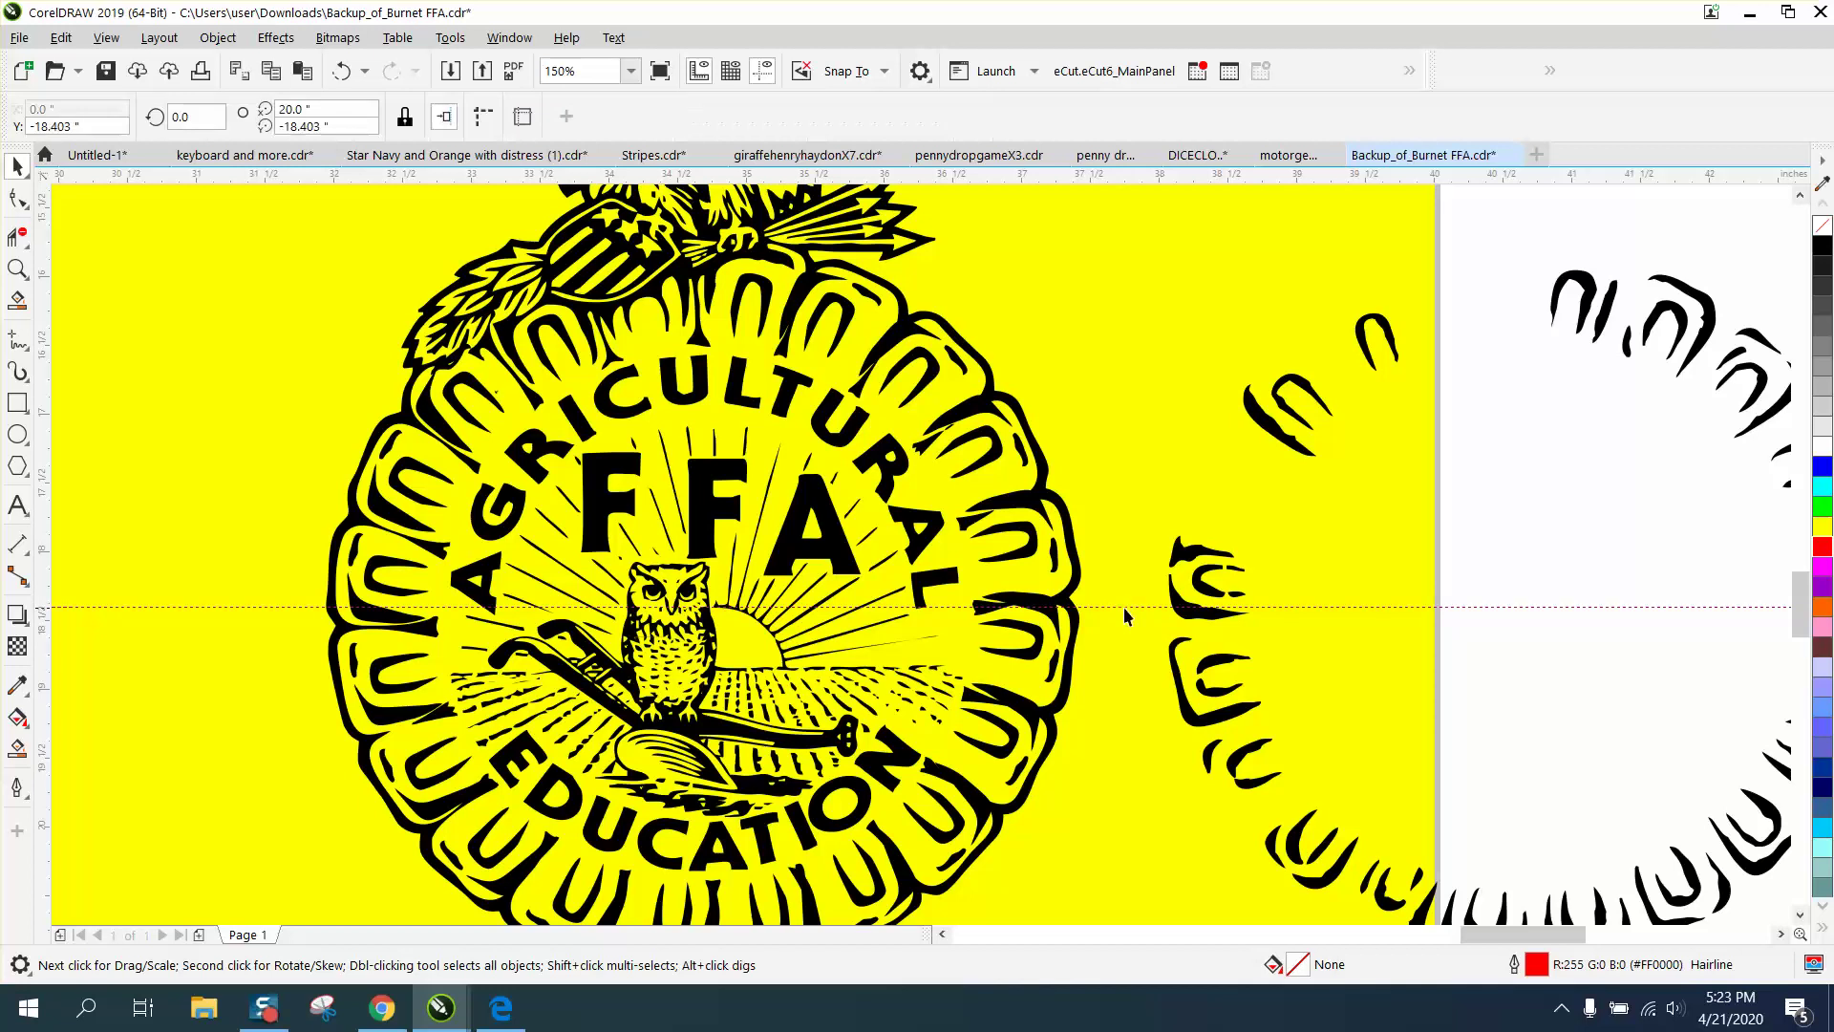
key("Delete")
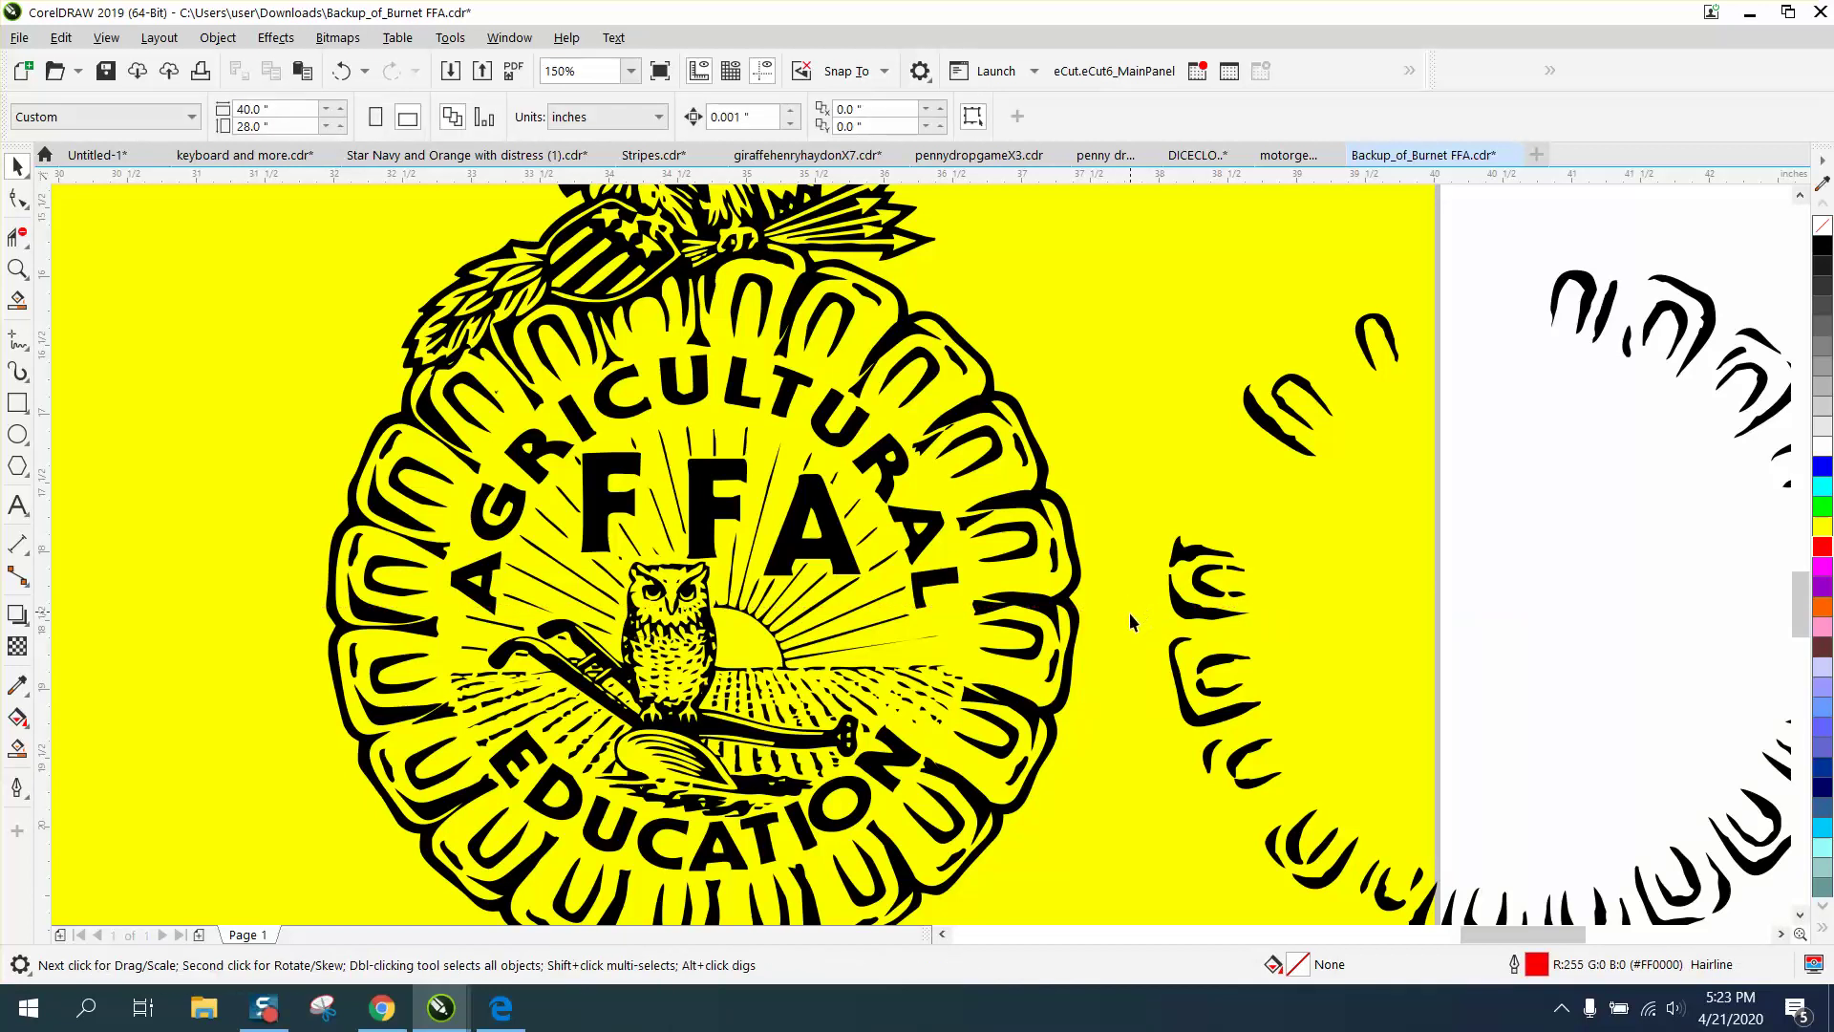
Tilt the two arc inlays on the emblem's right side so each sits inside its petal
left_click(1053, 619)
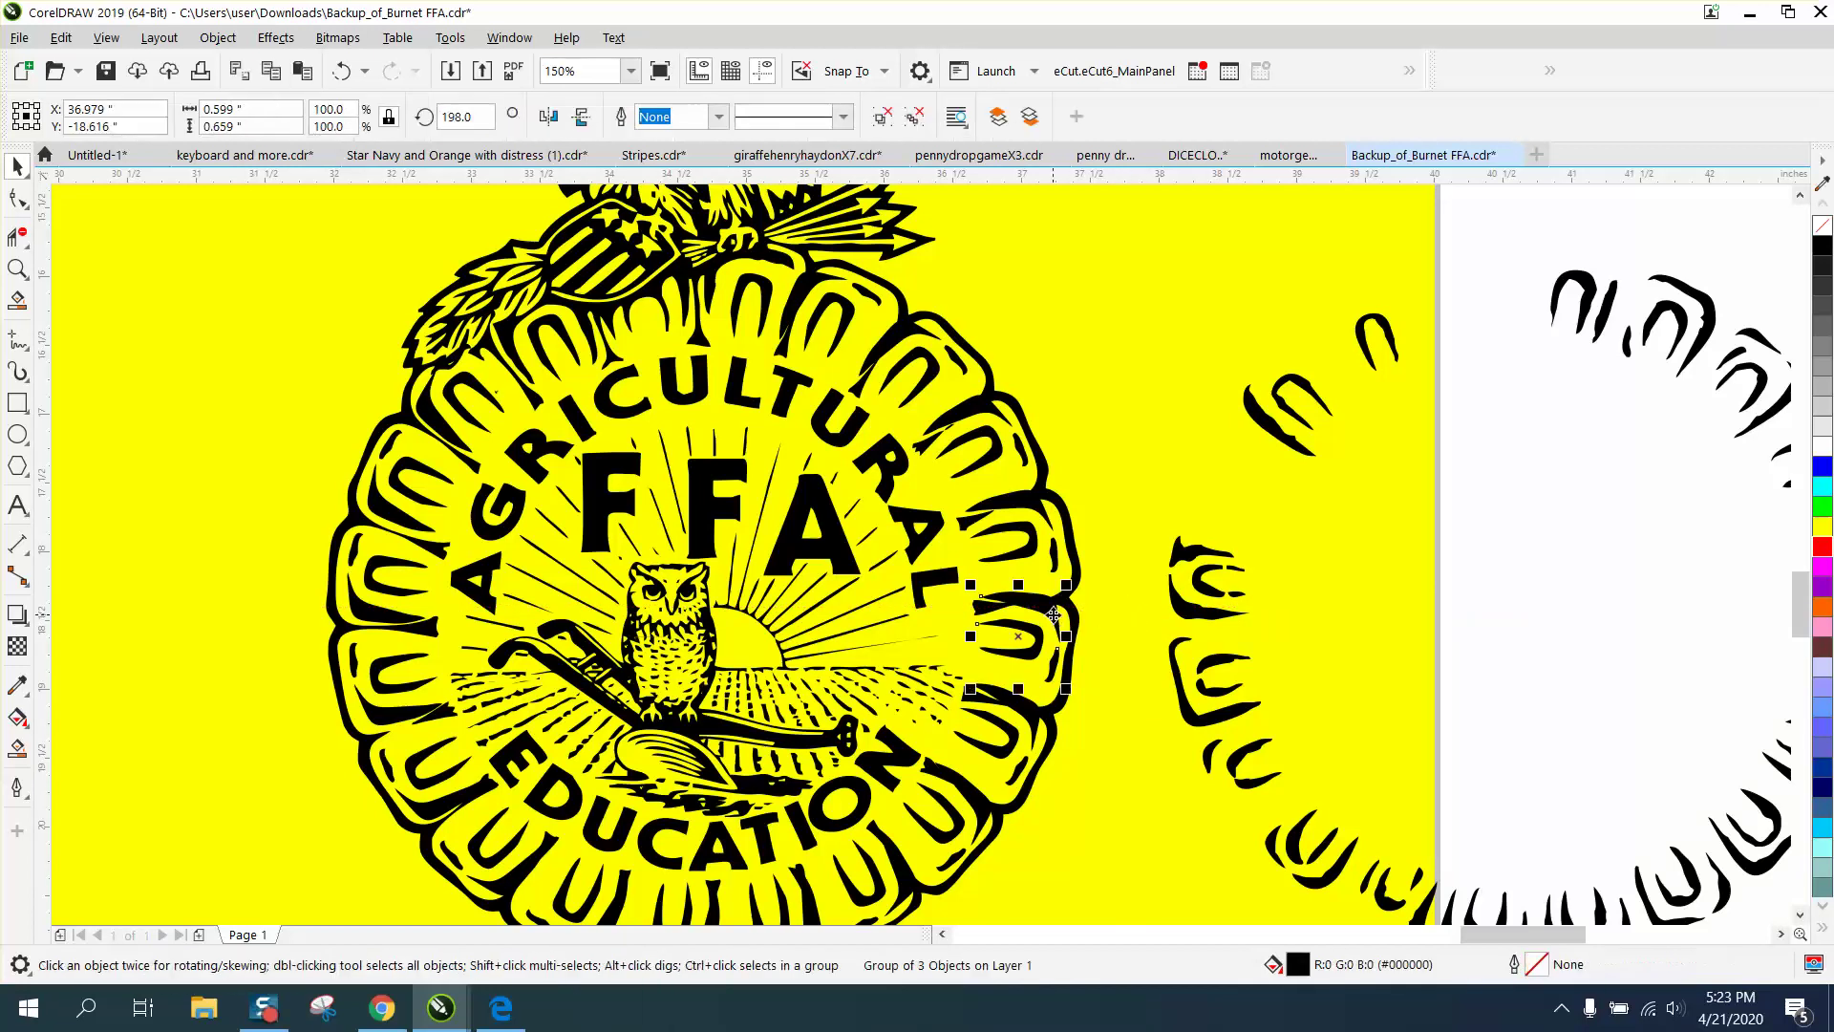
left_click(1054, 616)
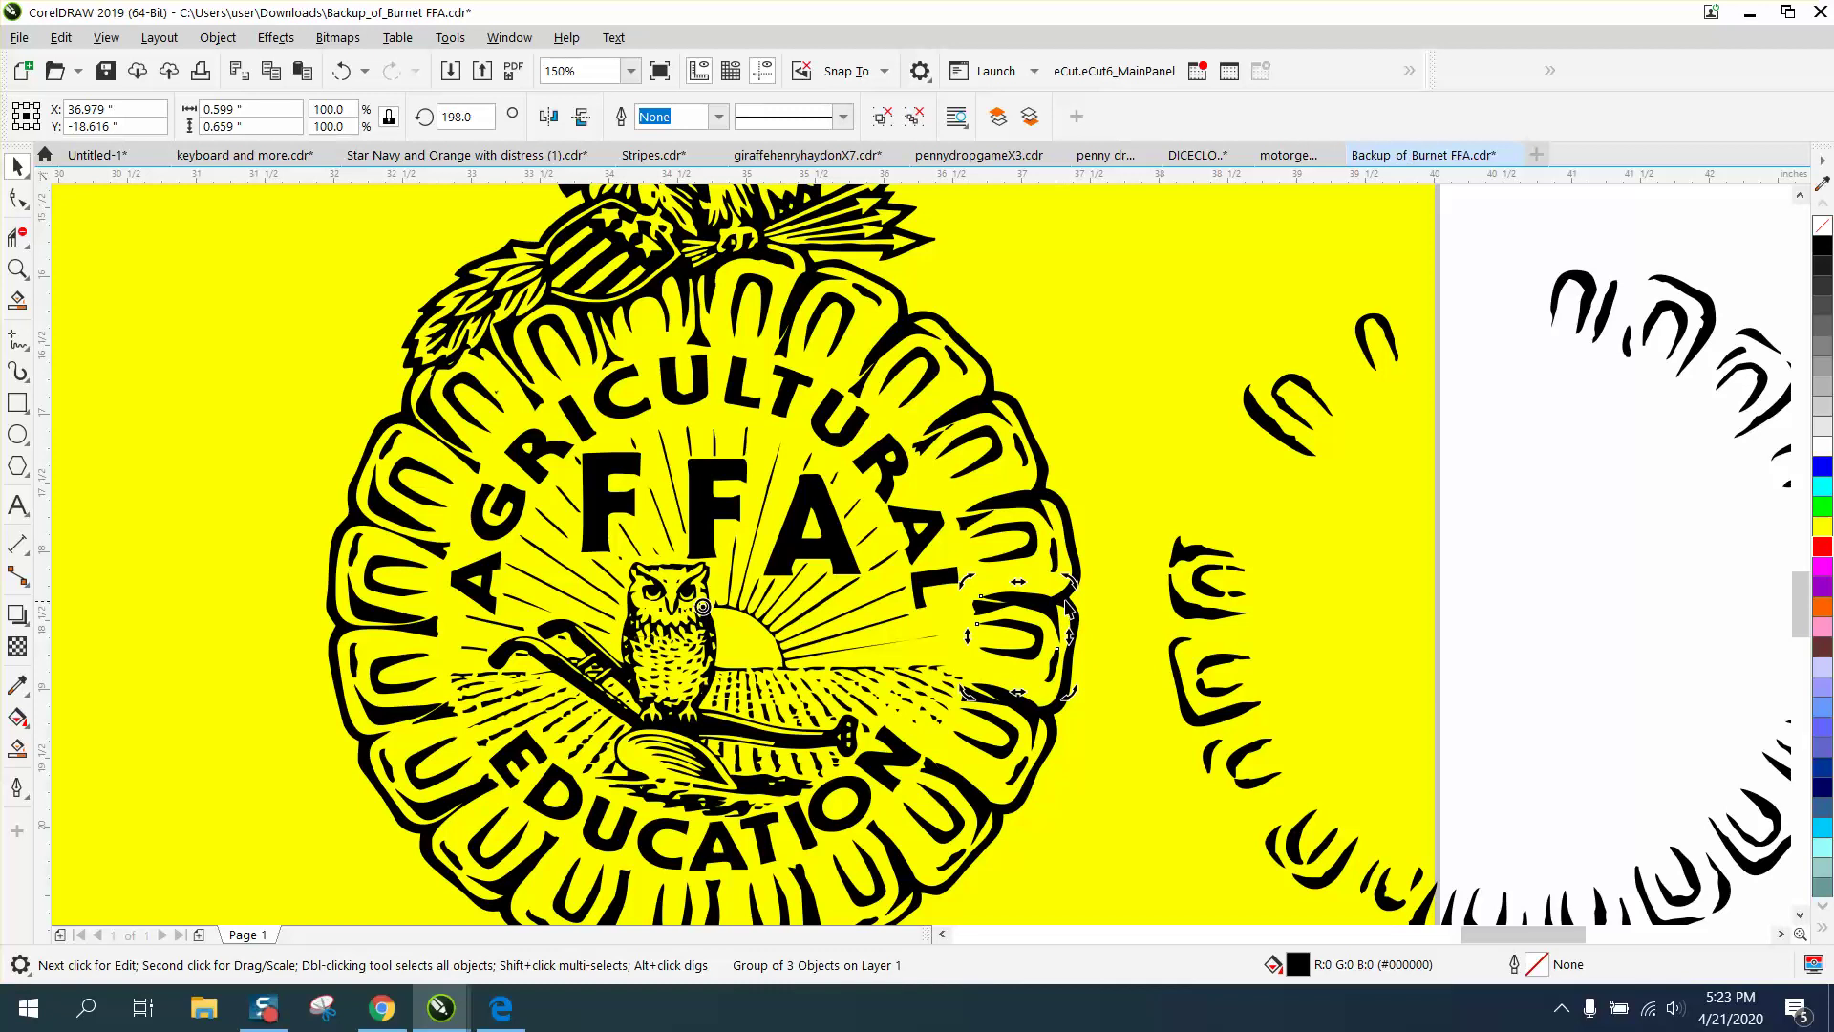
left_click_drag(1070, 582, 1074, 600)
left_click(1015, 737)
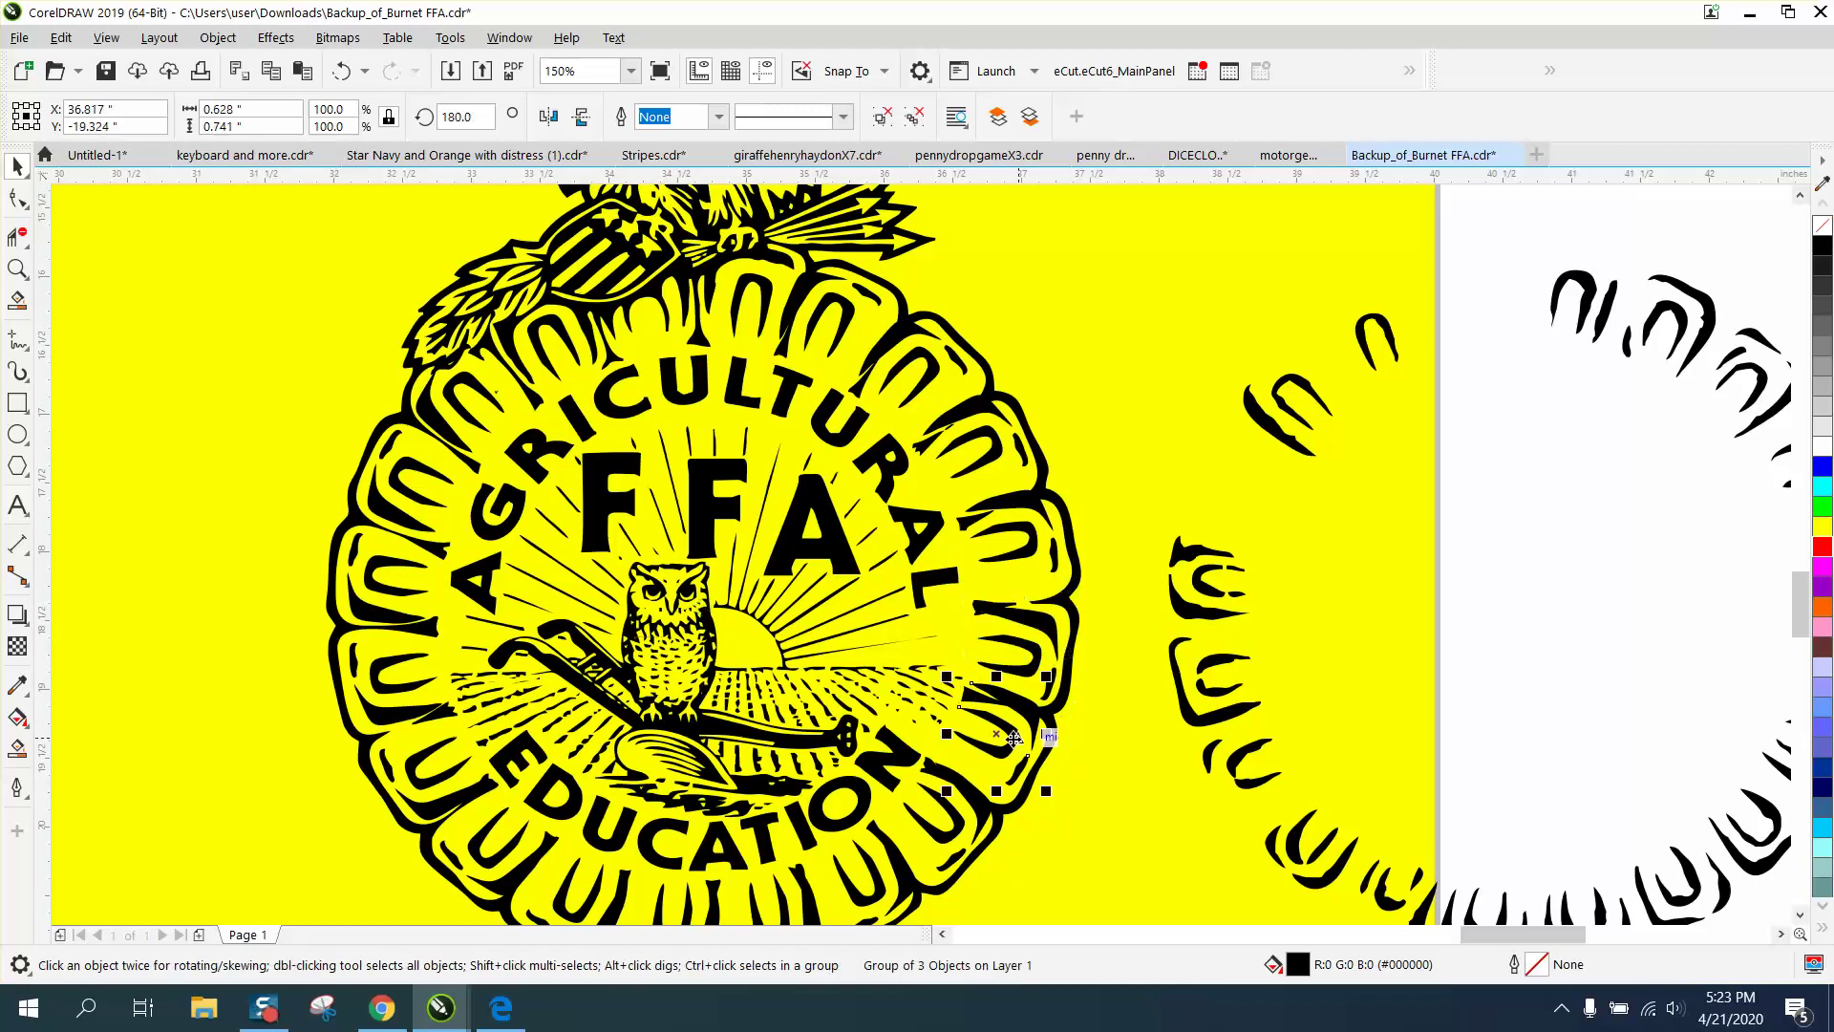
left_click(1015, 738)
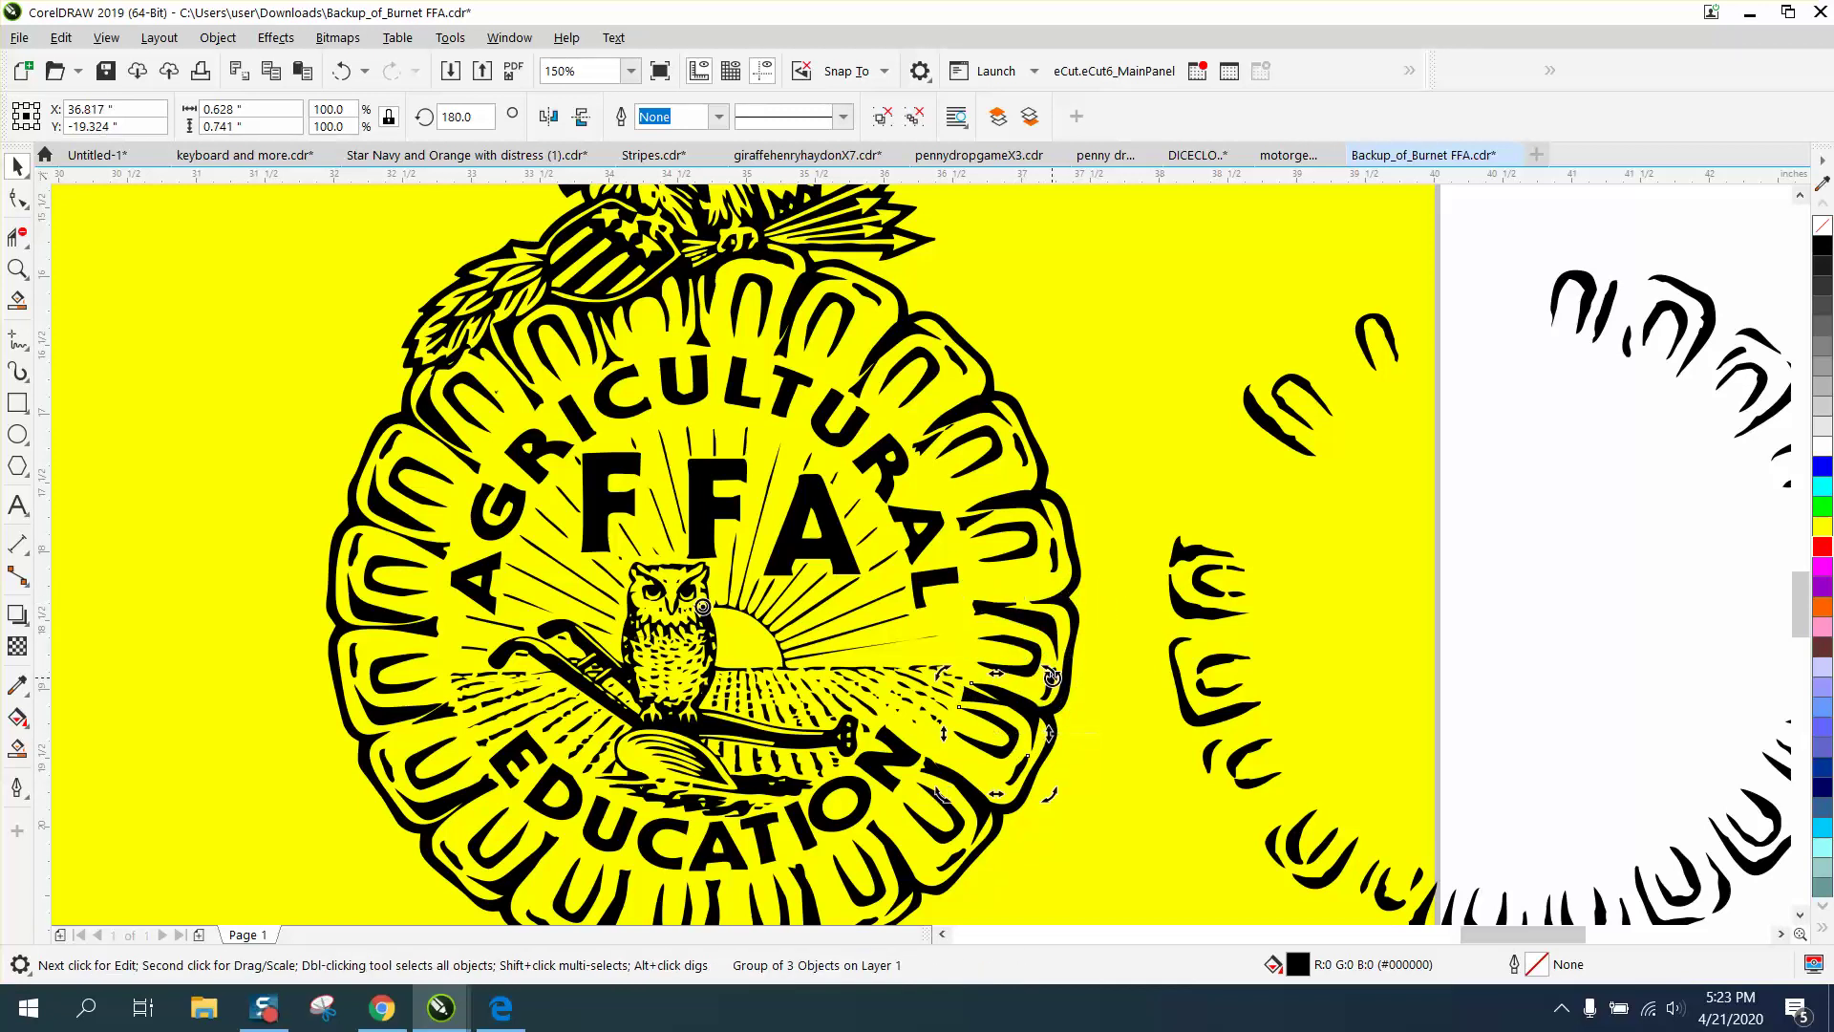
left_click_drag(1052, 676, 1091, 690)
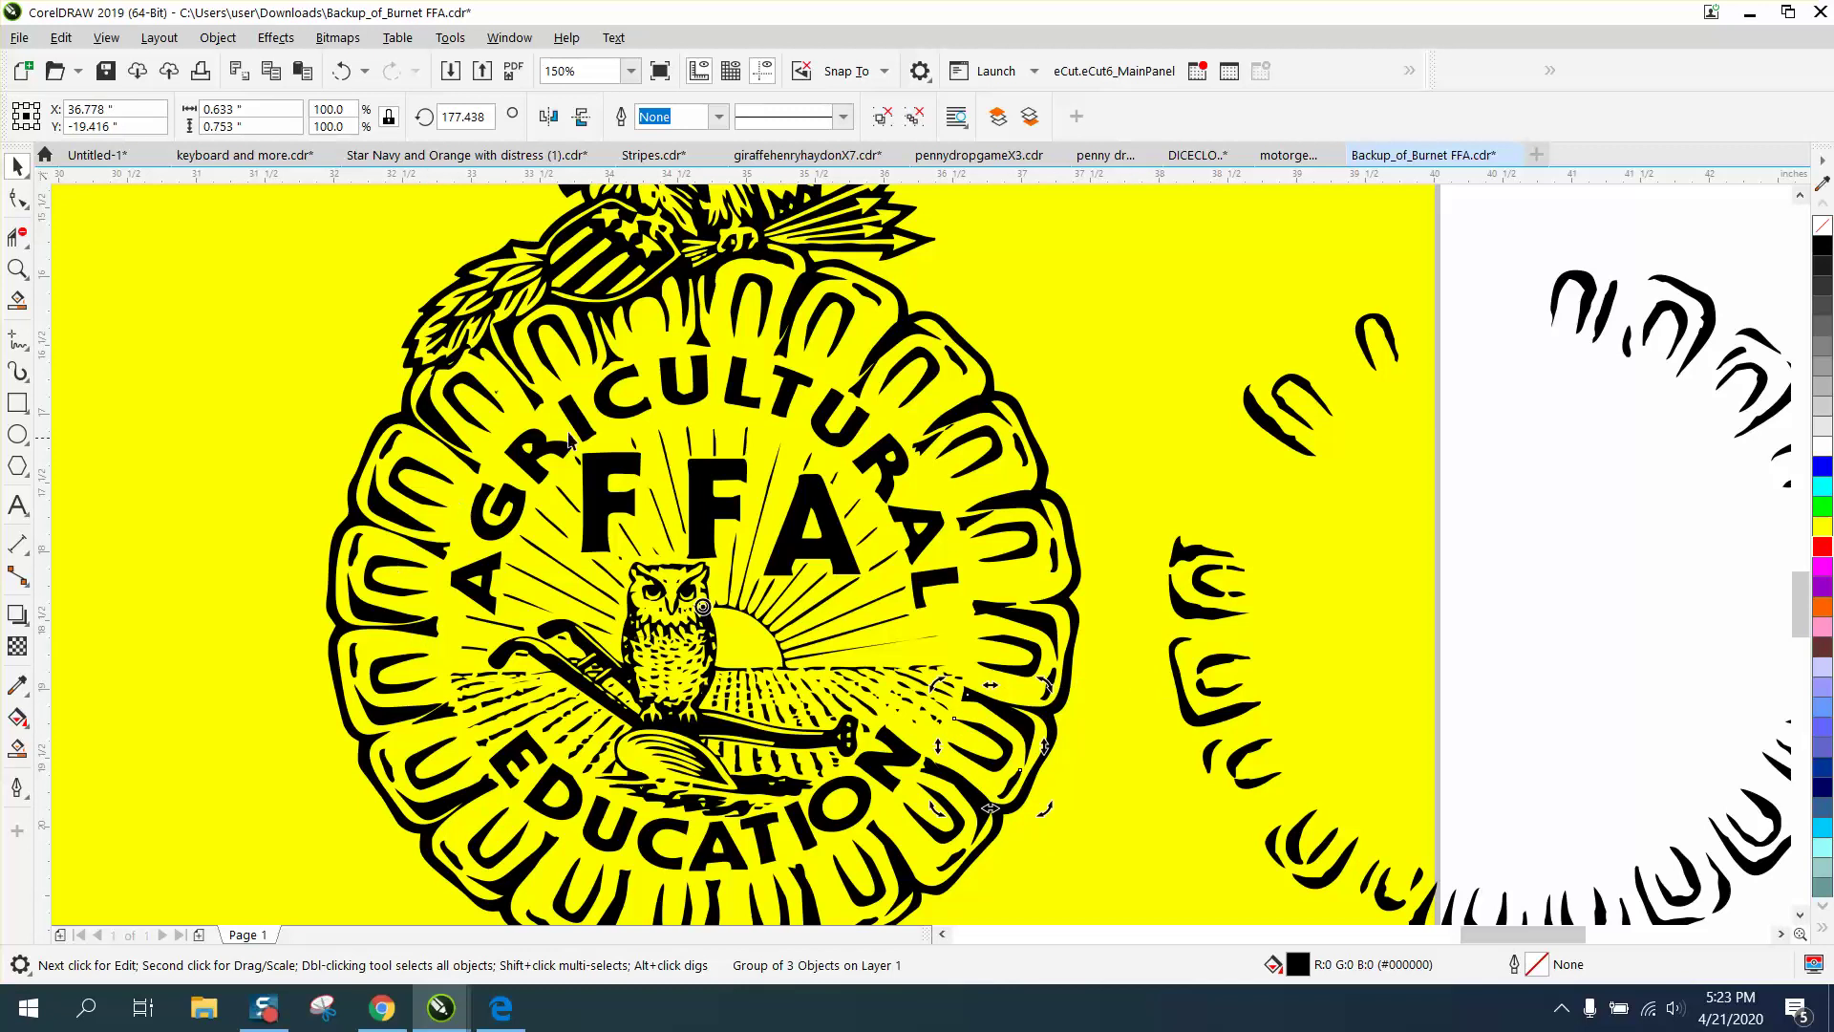
Work out an angle on the calculator, then rotate the U-shaped inlay beside the AL letters to fit its petal
left_click(856, 394)
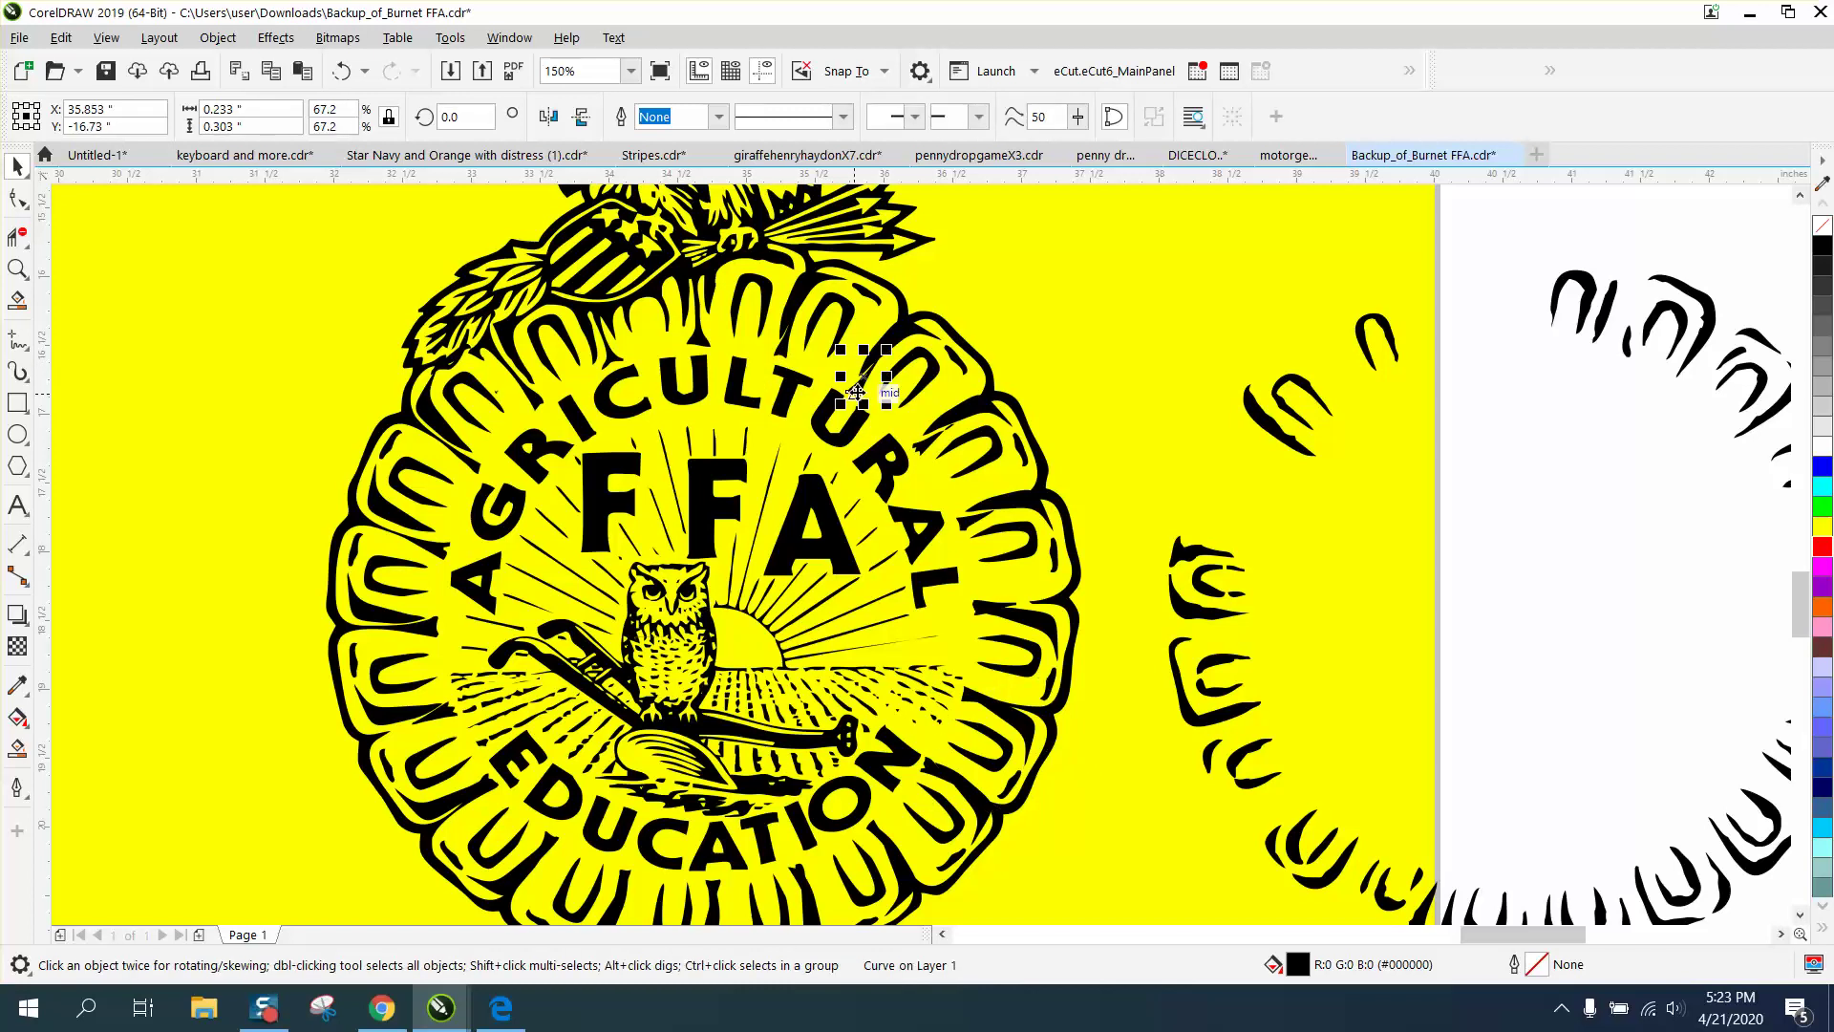
key("XF86Calculator")
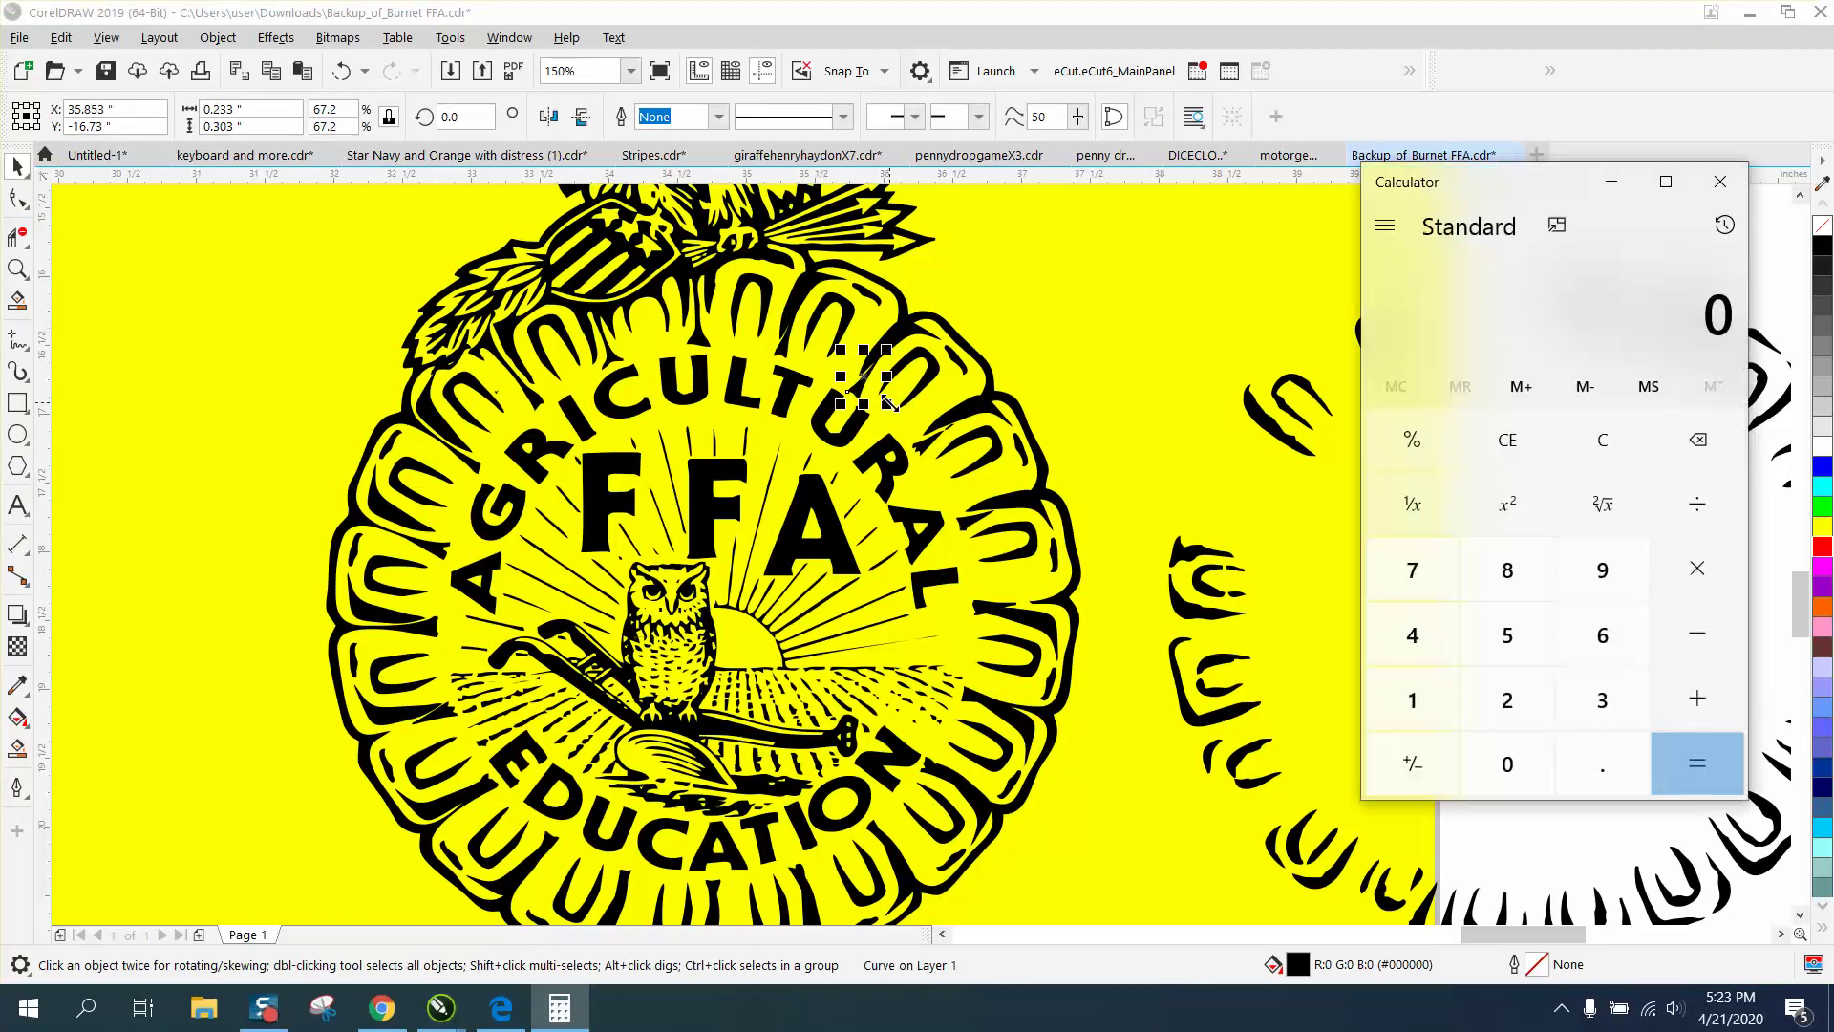
left_click(1720, 181)
left_click(1701, 187)
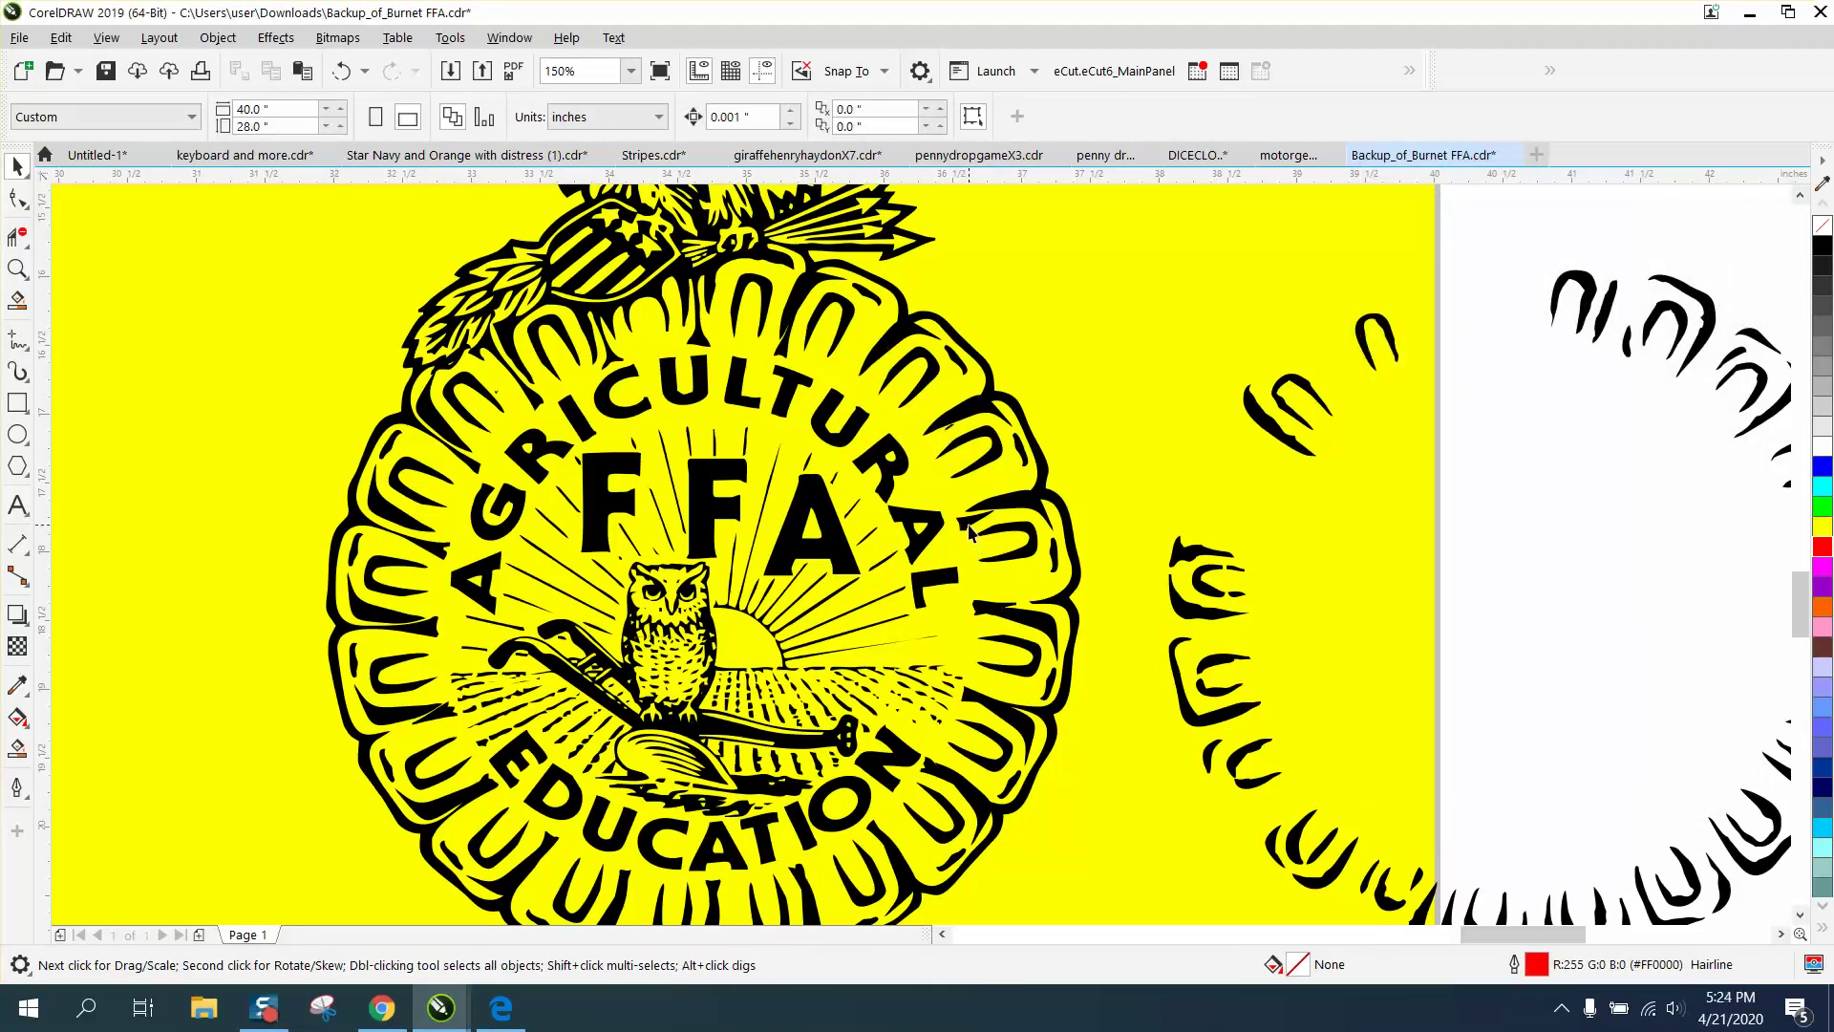
left_click(1050, 508)
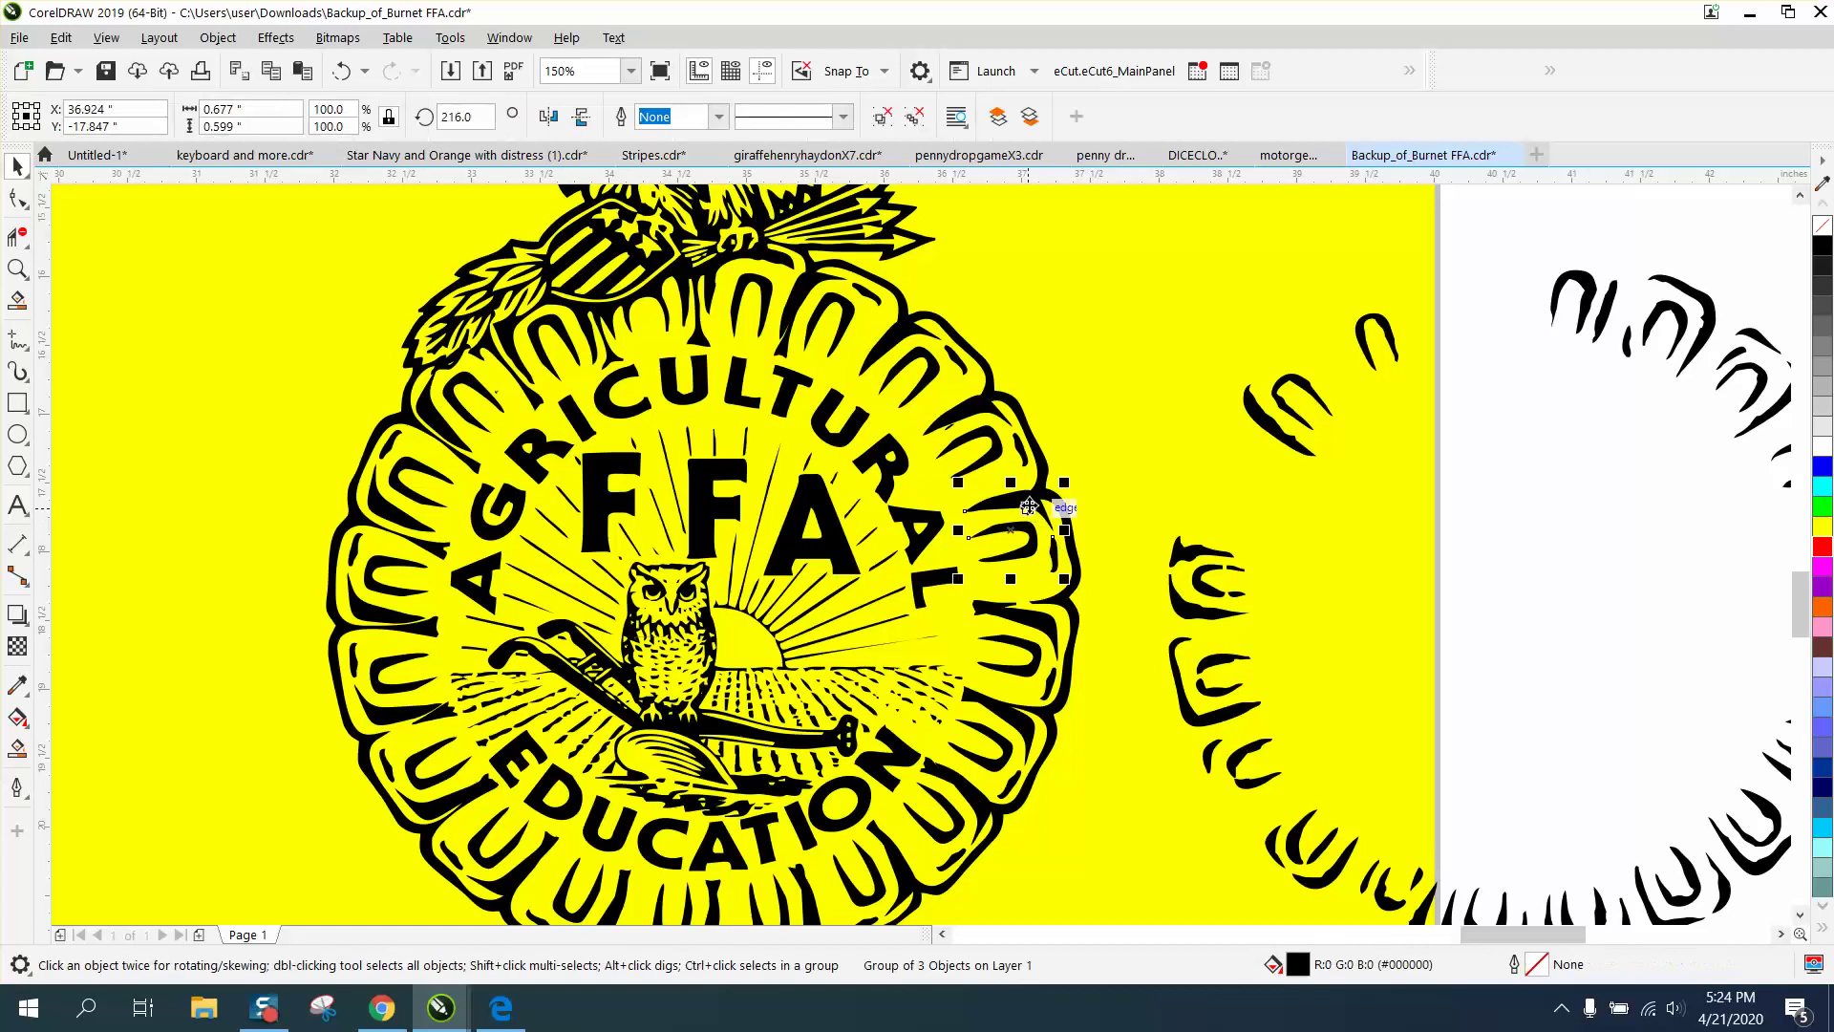
left_click(1062, 495)
left_click_drag(1074, 484, 1043, 391)
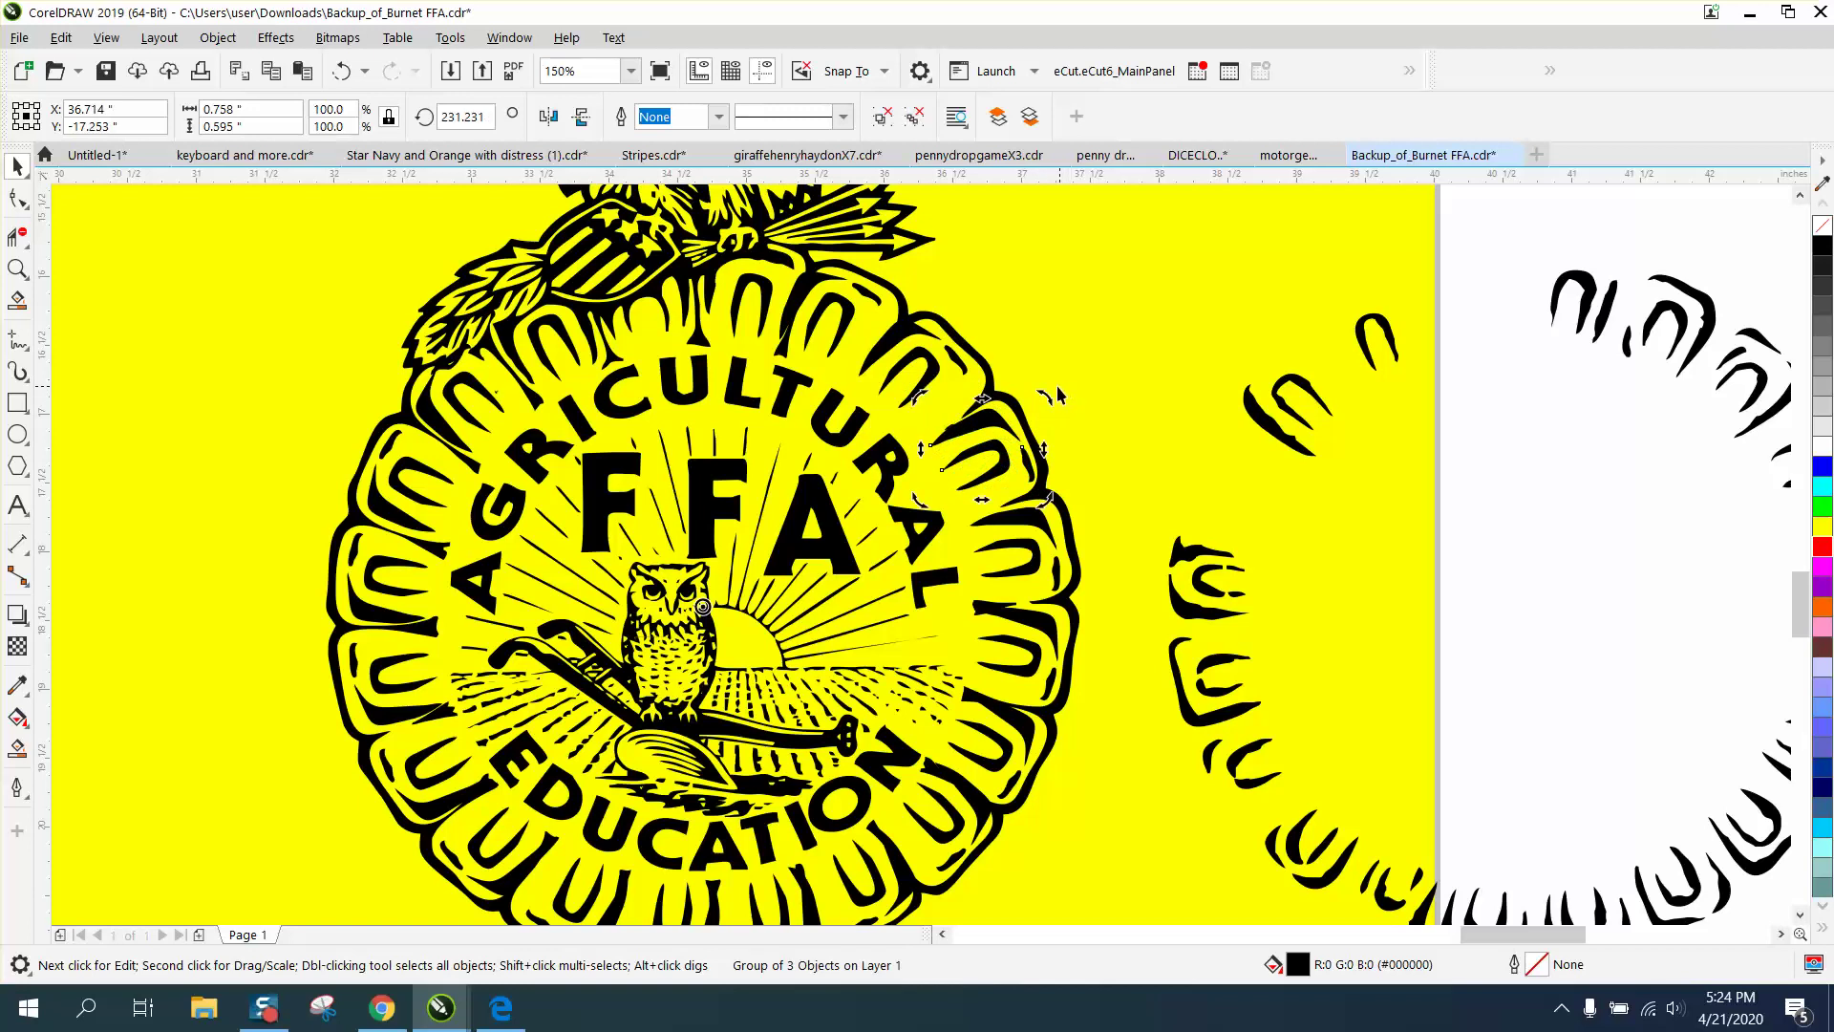
left_click(444, 547)
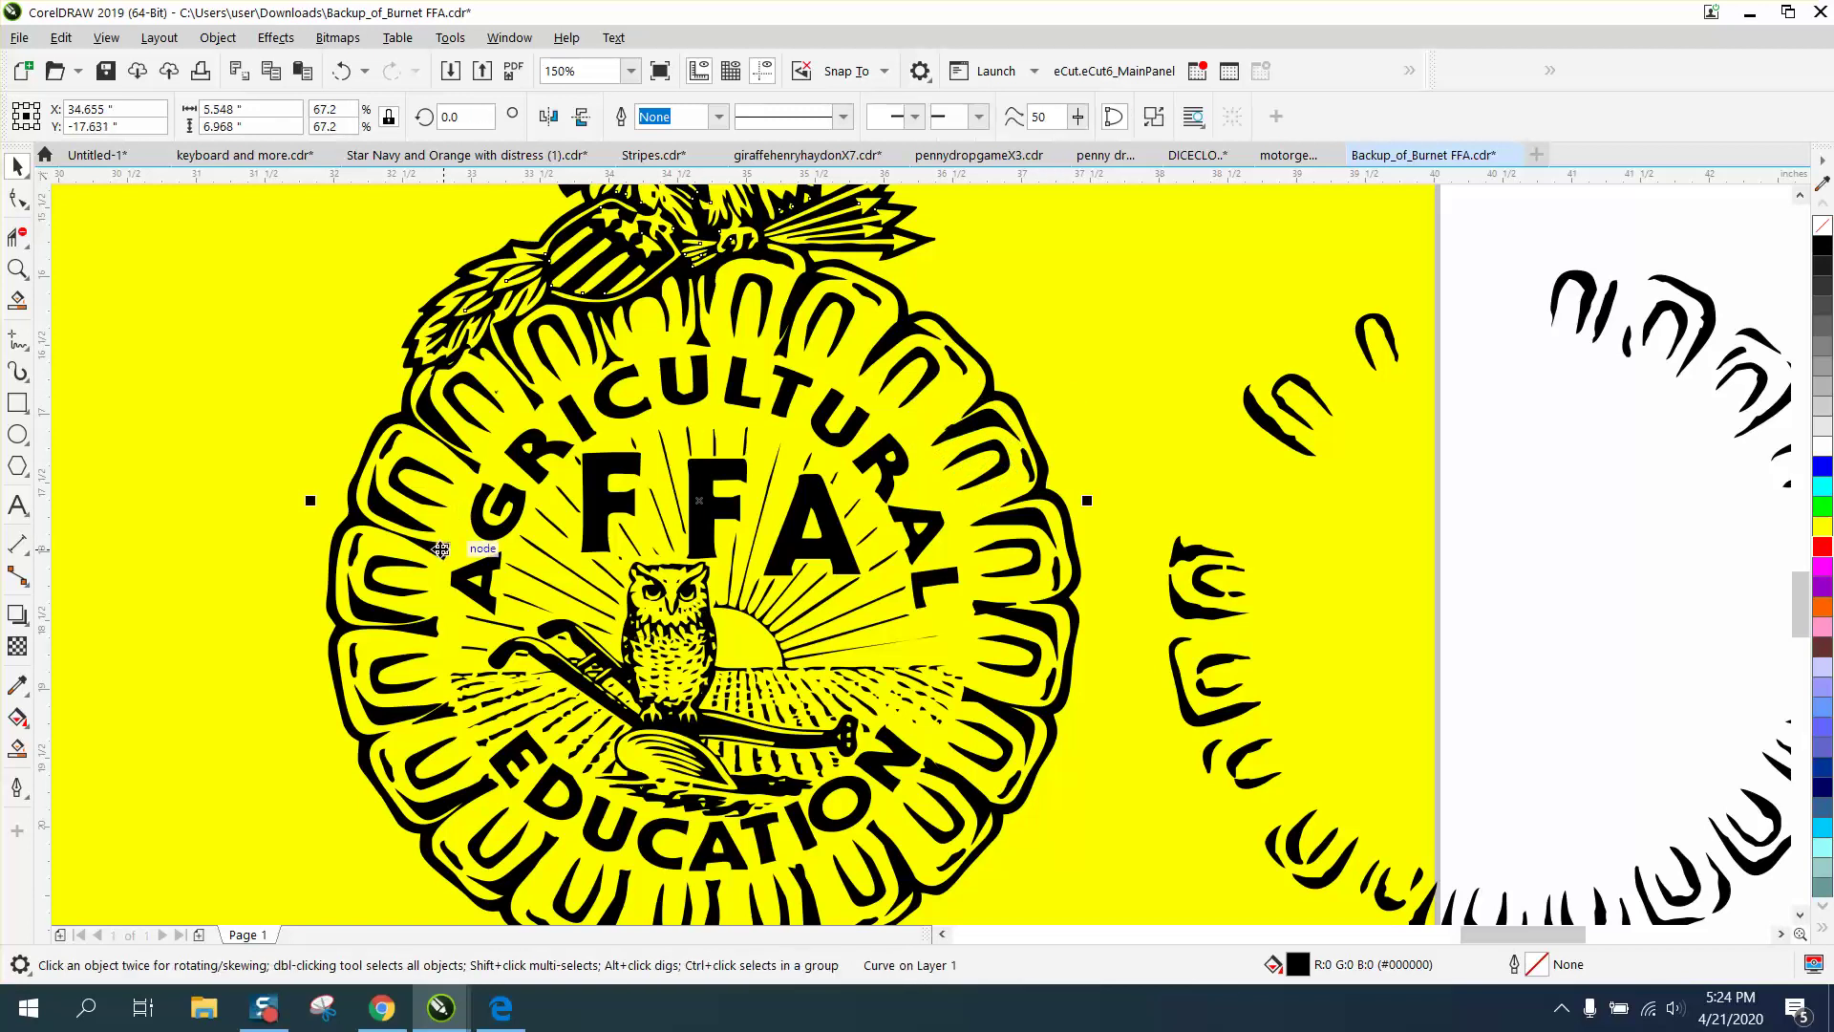
scroll(704, 494, "down", 2)
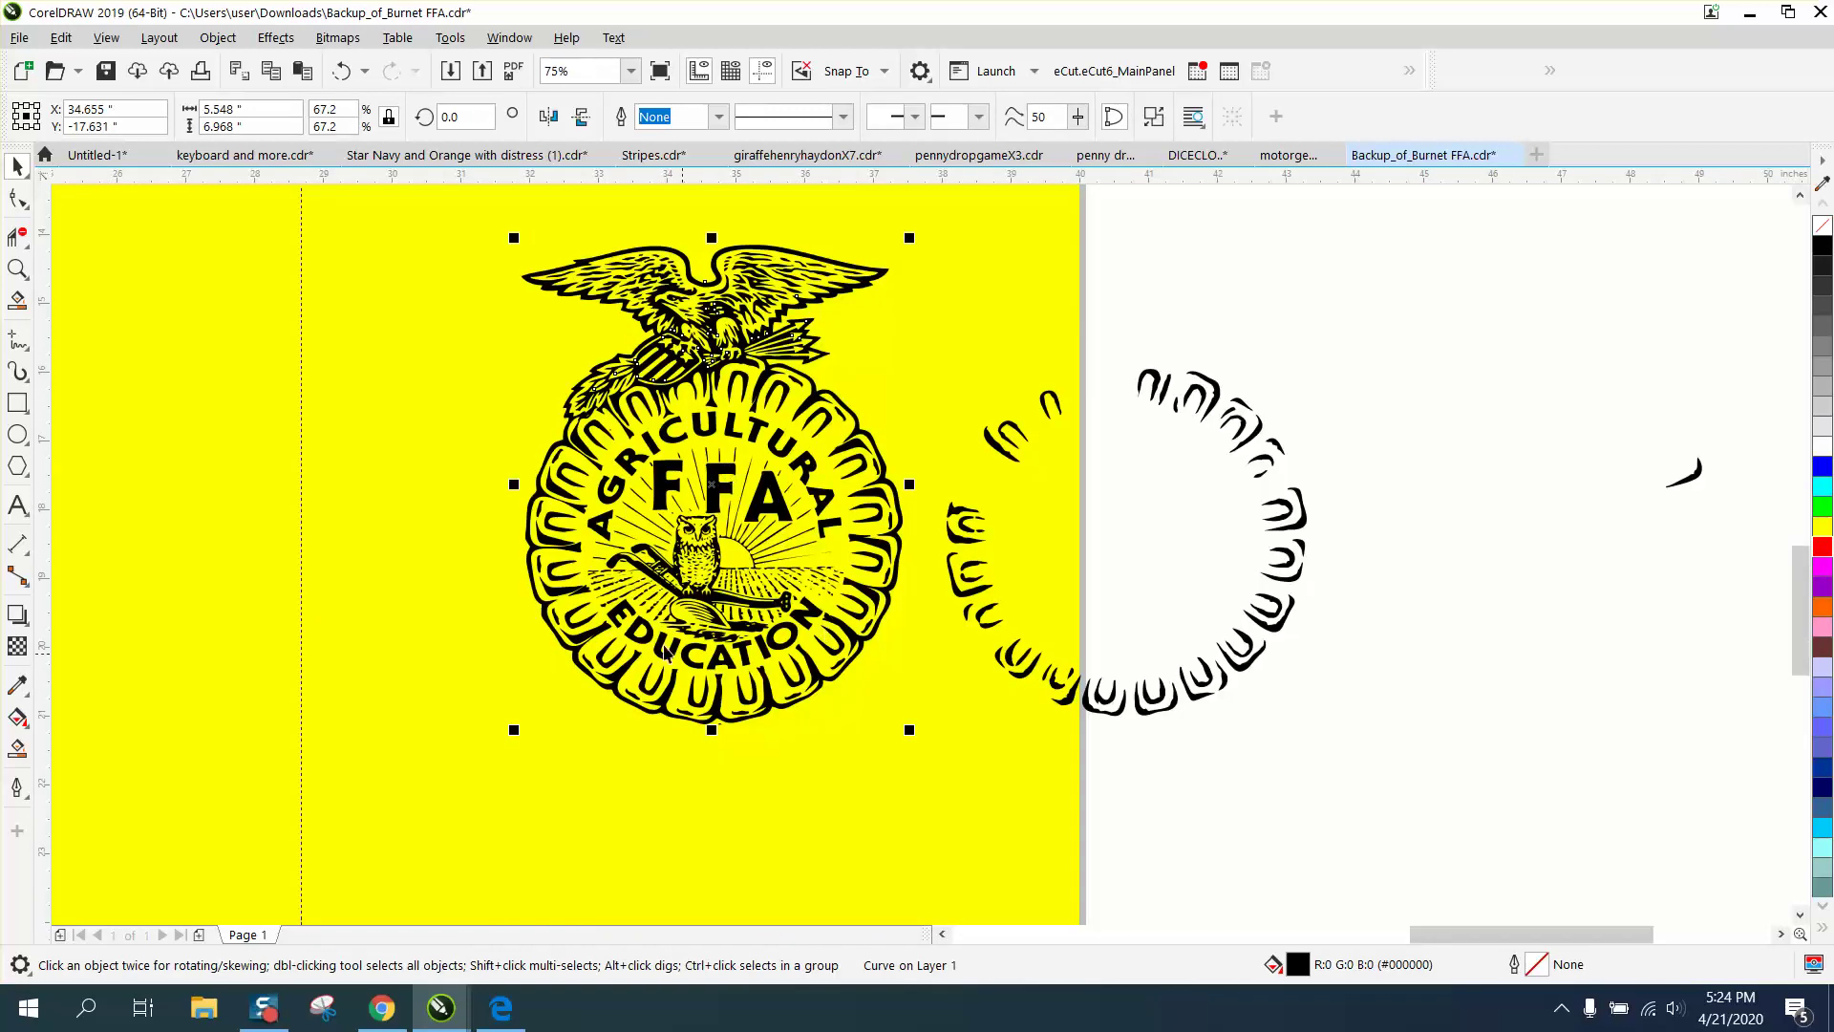
left_click(18, 269)
left_click_drag(482, 451, 1056, 740)
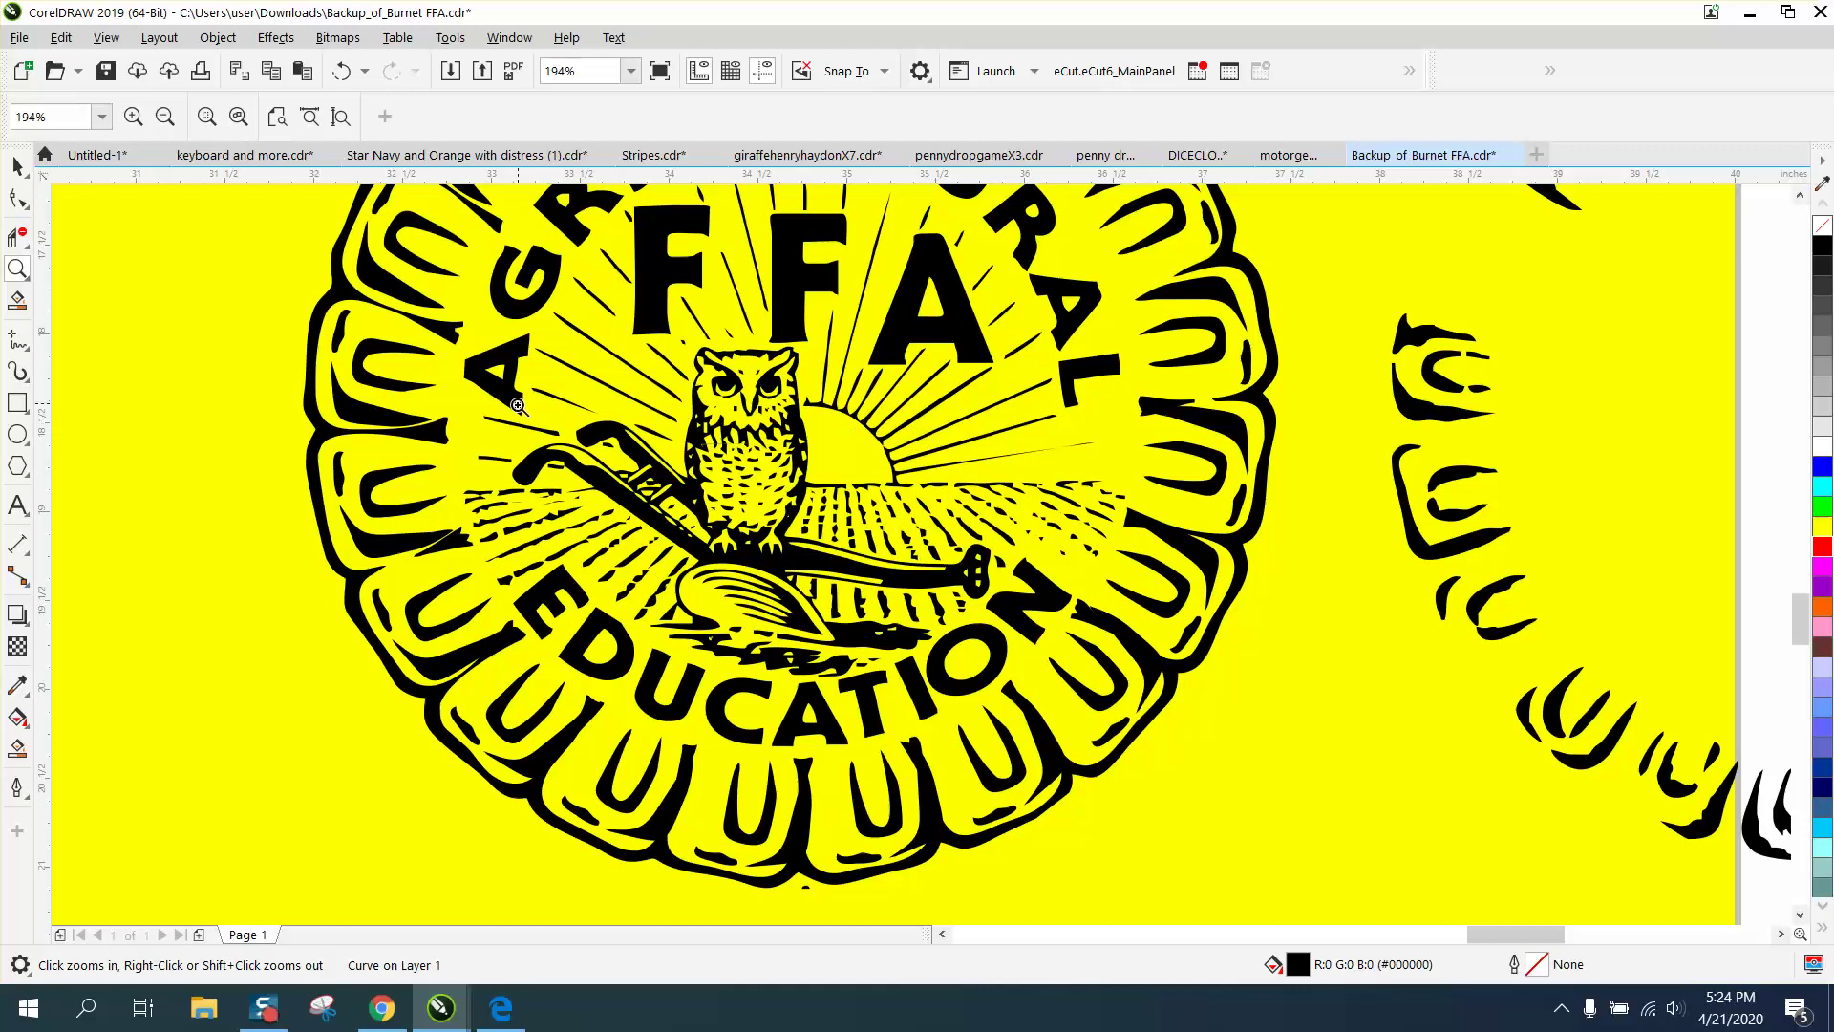
left_click(18, 197)
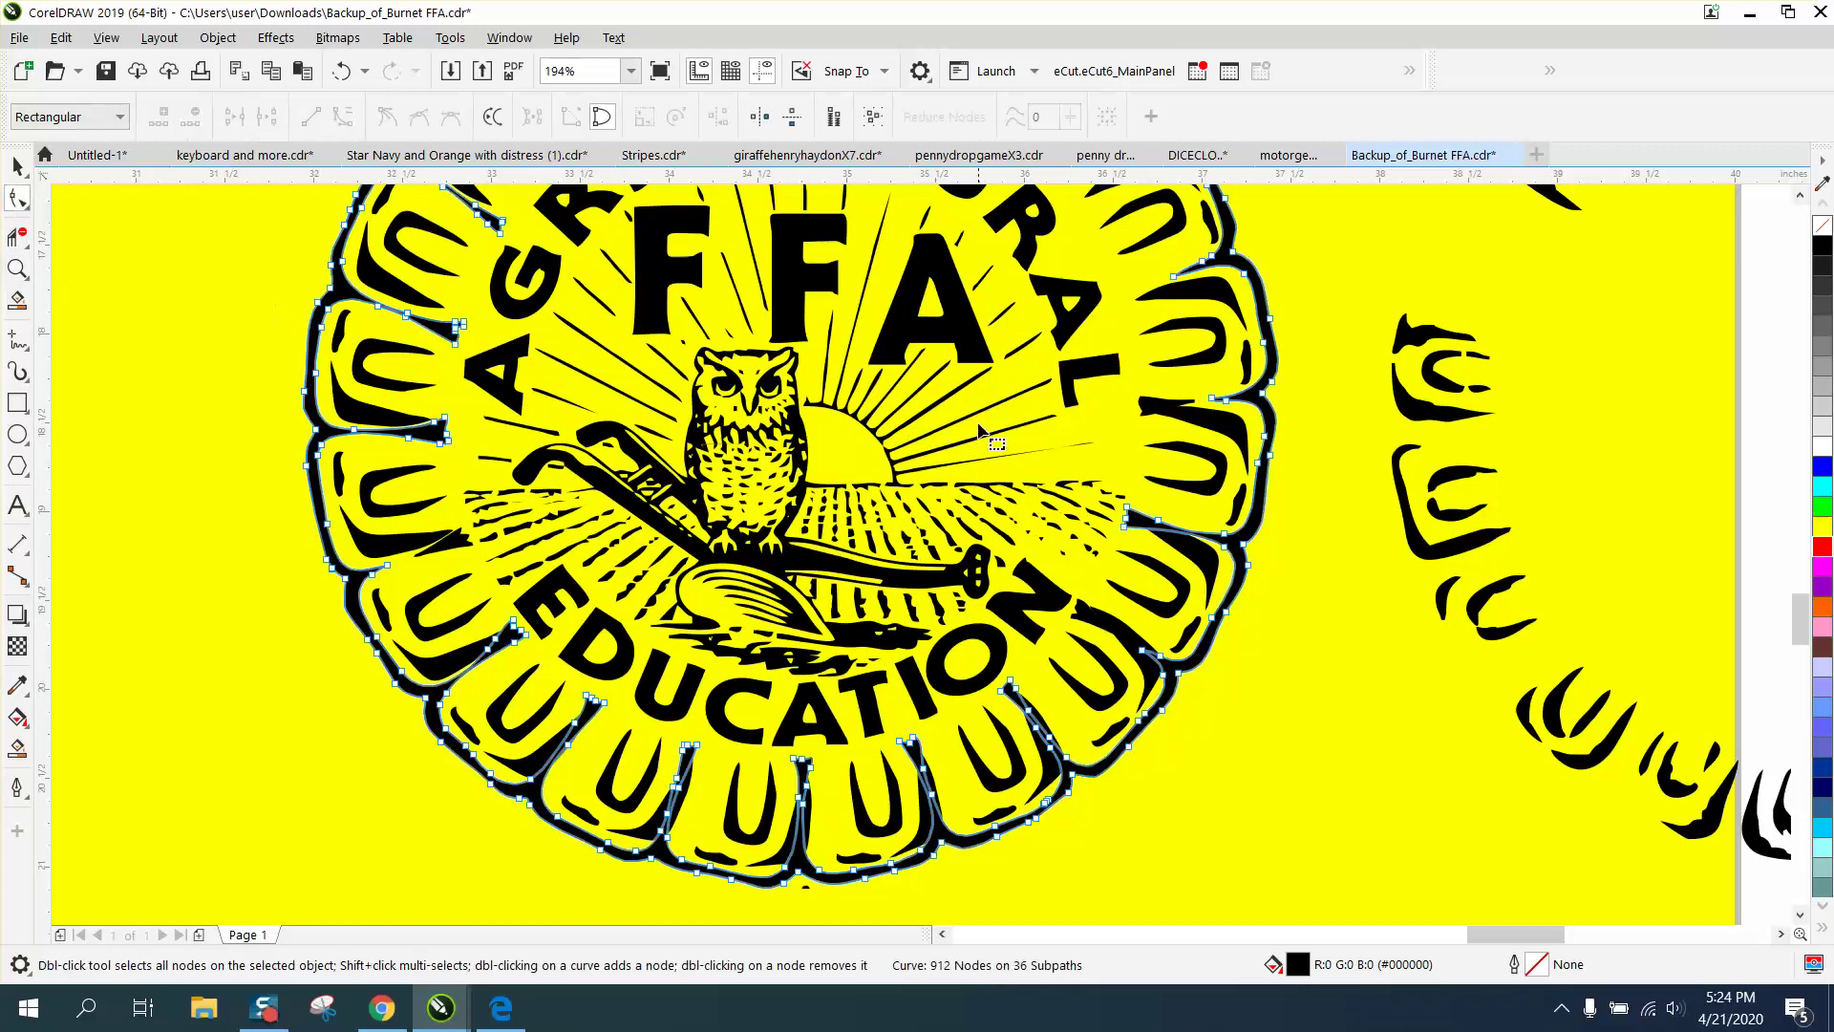
left_click(1016, 354)
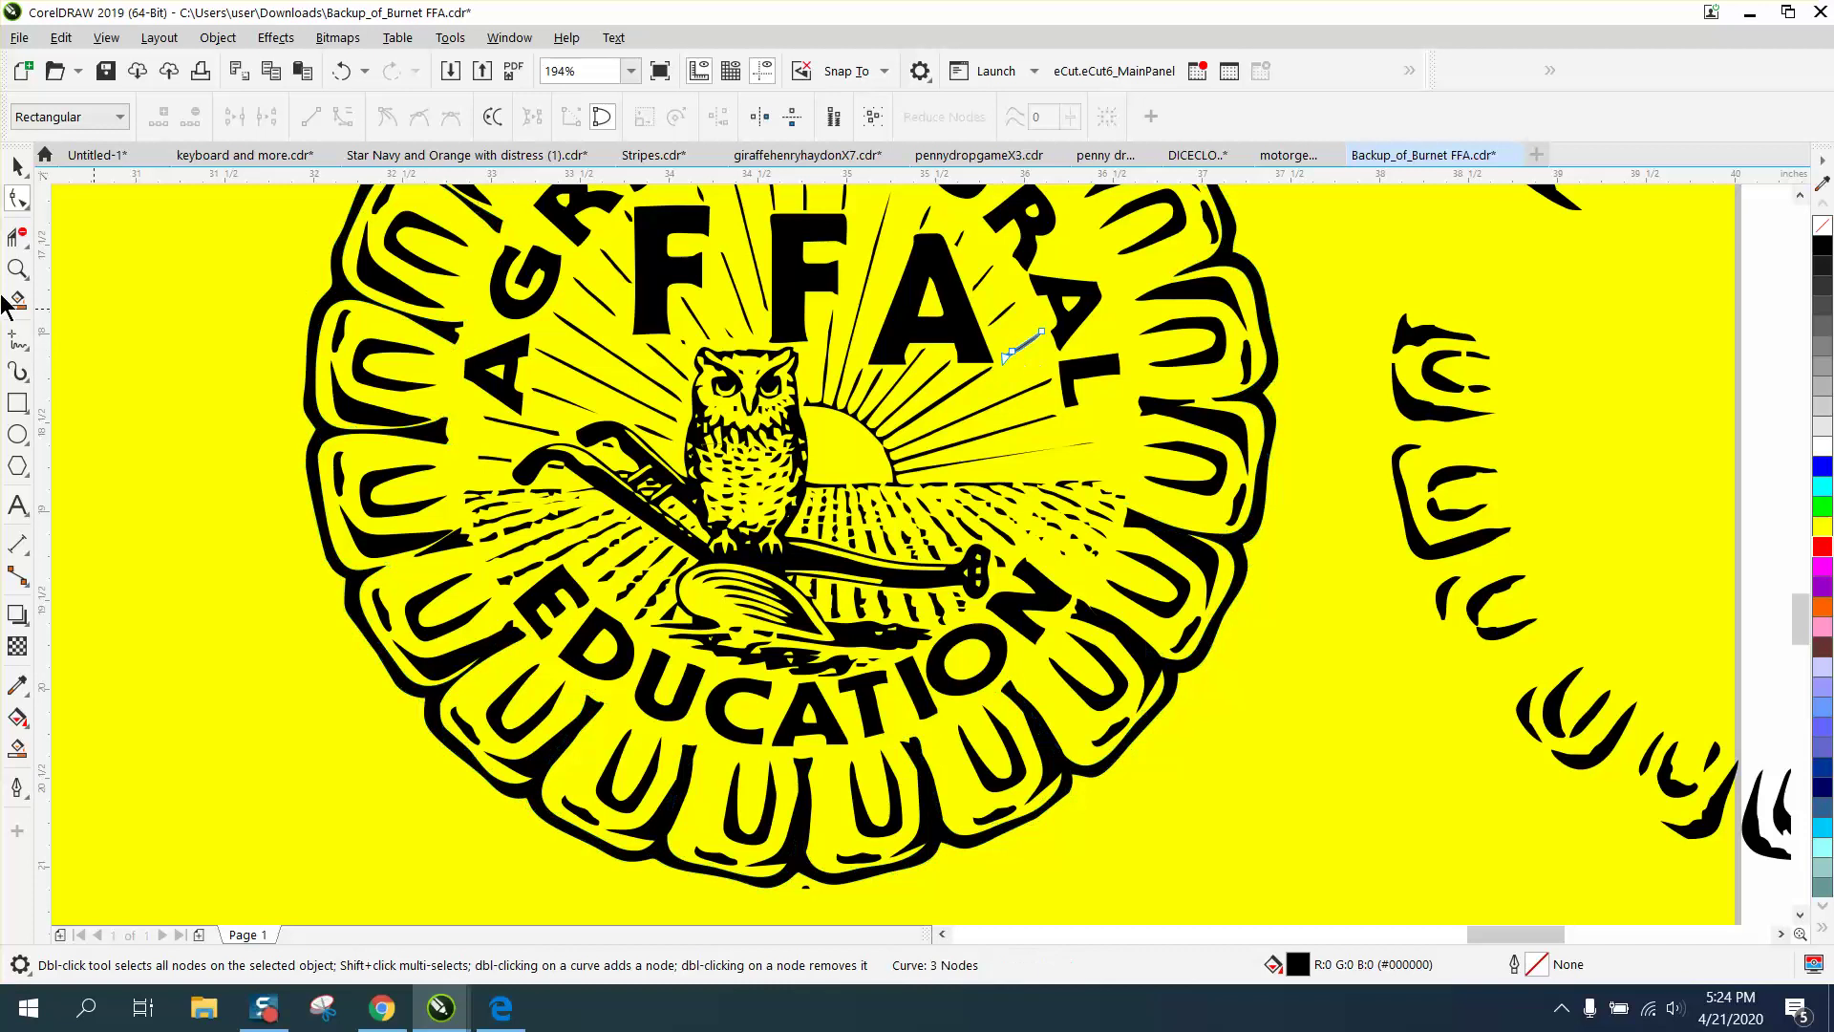
left_click(17, 269)
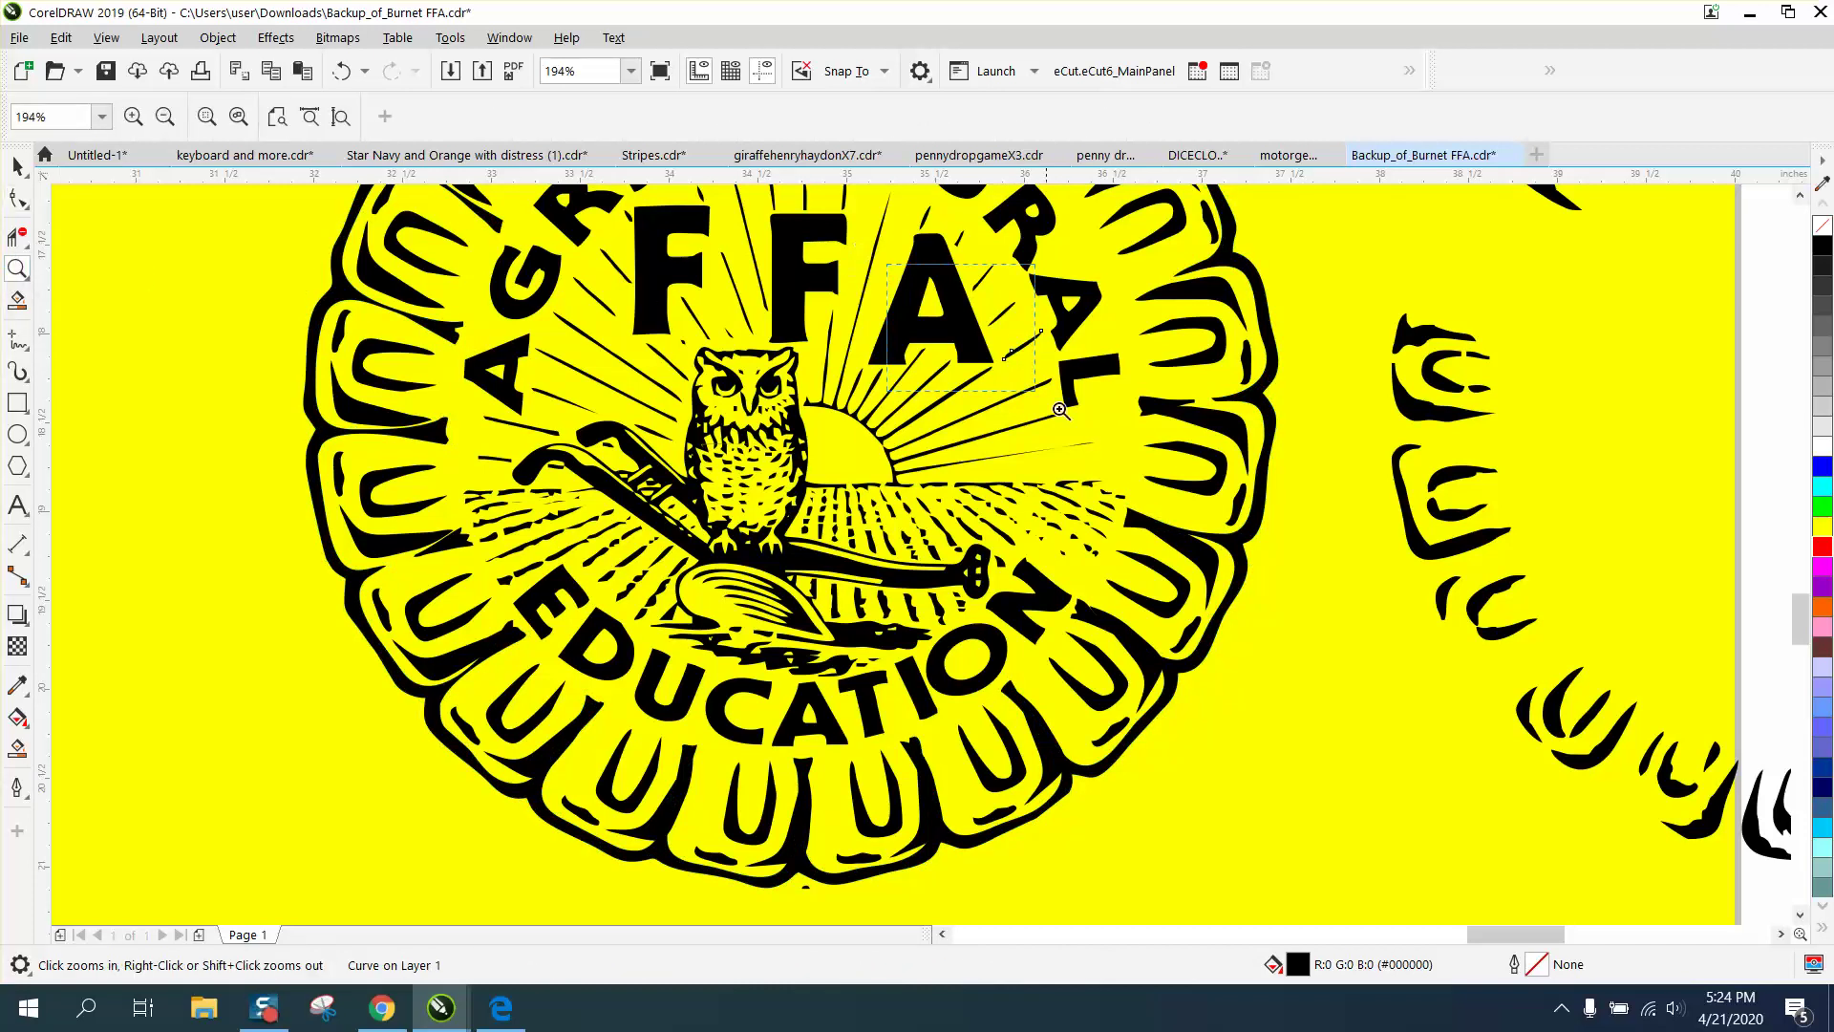
left_click(1063, 409)
left_click(18, 198)
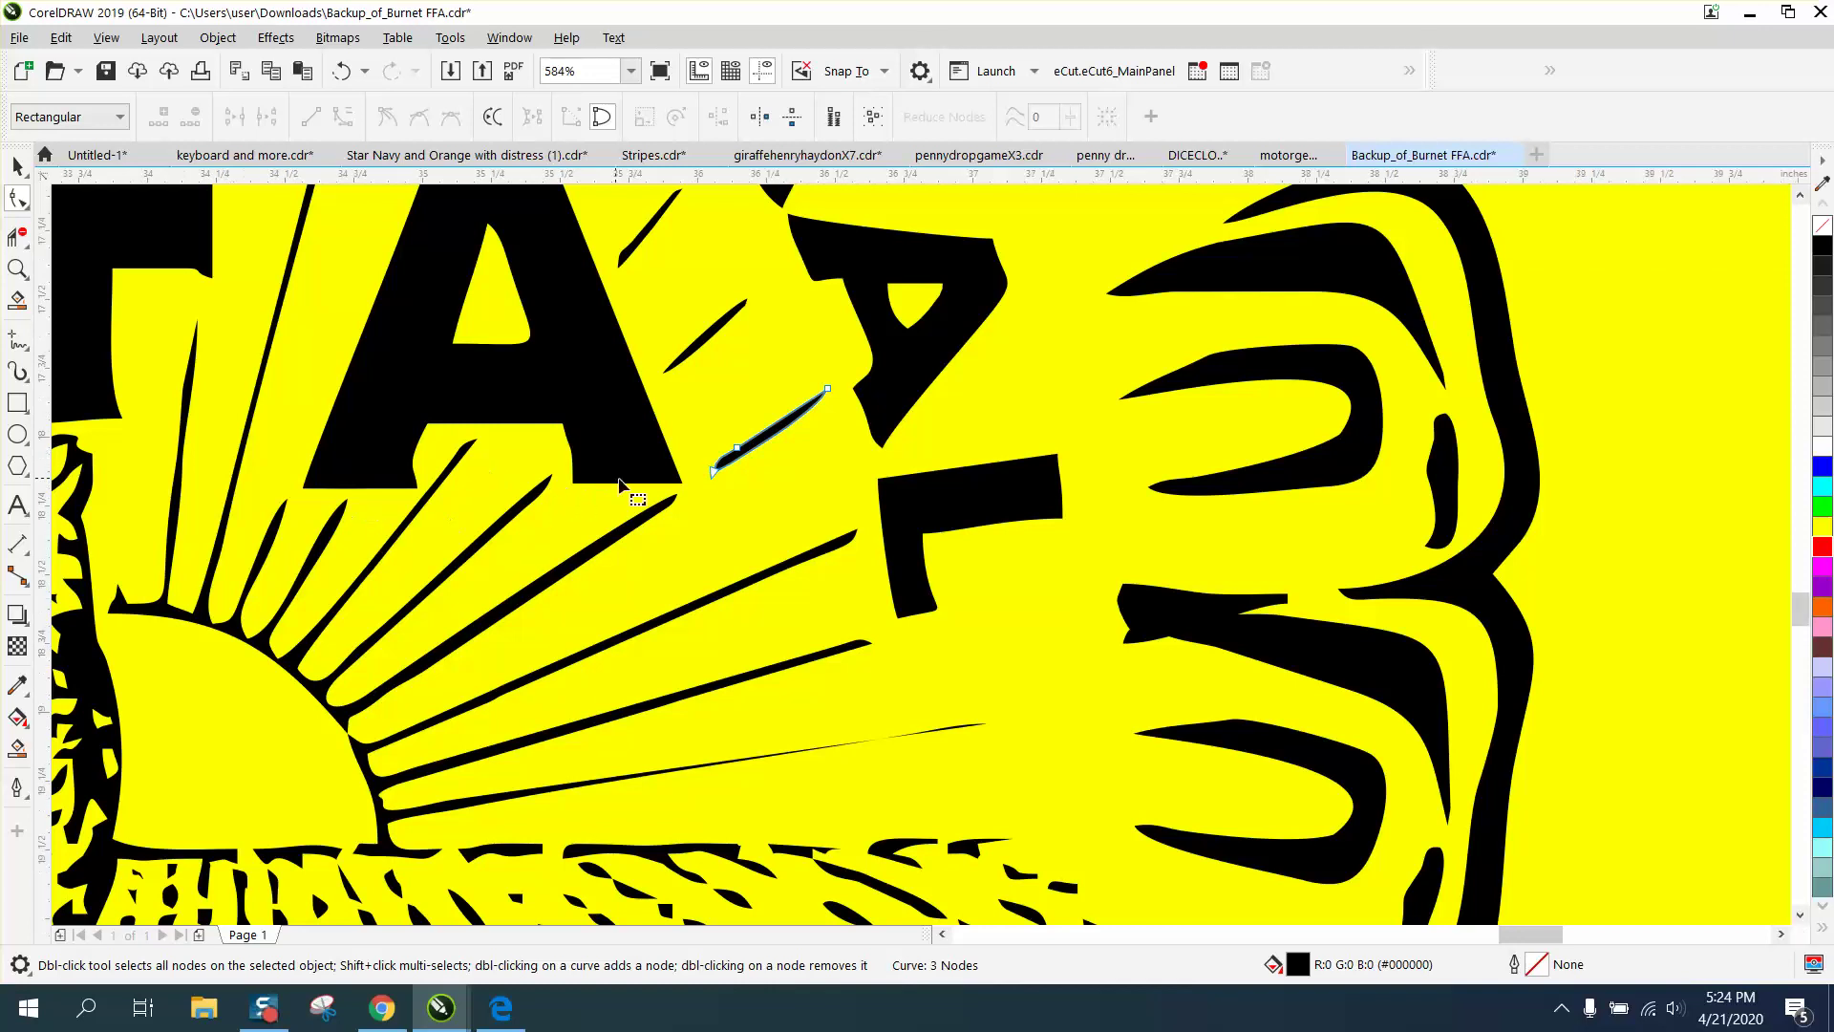
scroll(630, 482, "down", 2)
scroll(639, 481, "down", 1)
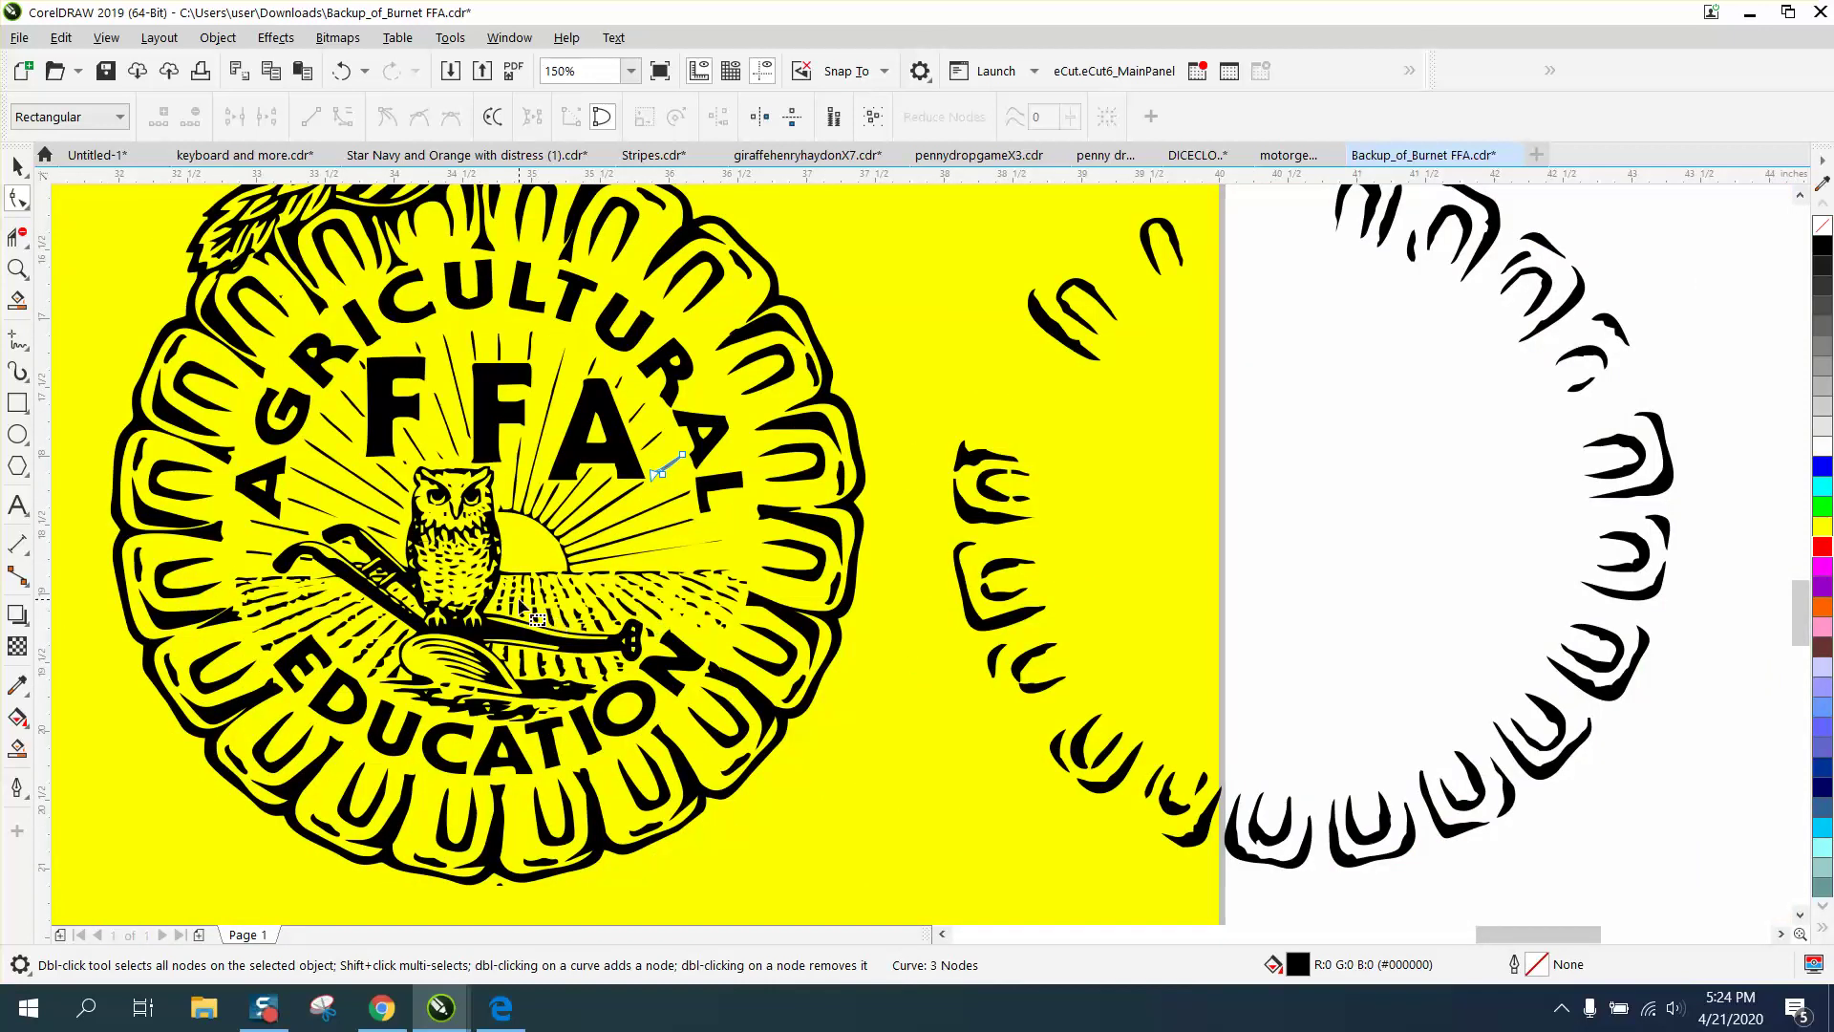
scroll(586, 601, "down", 1)
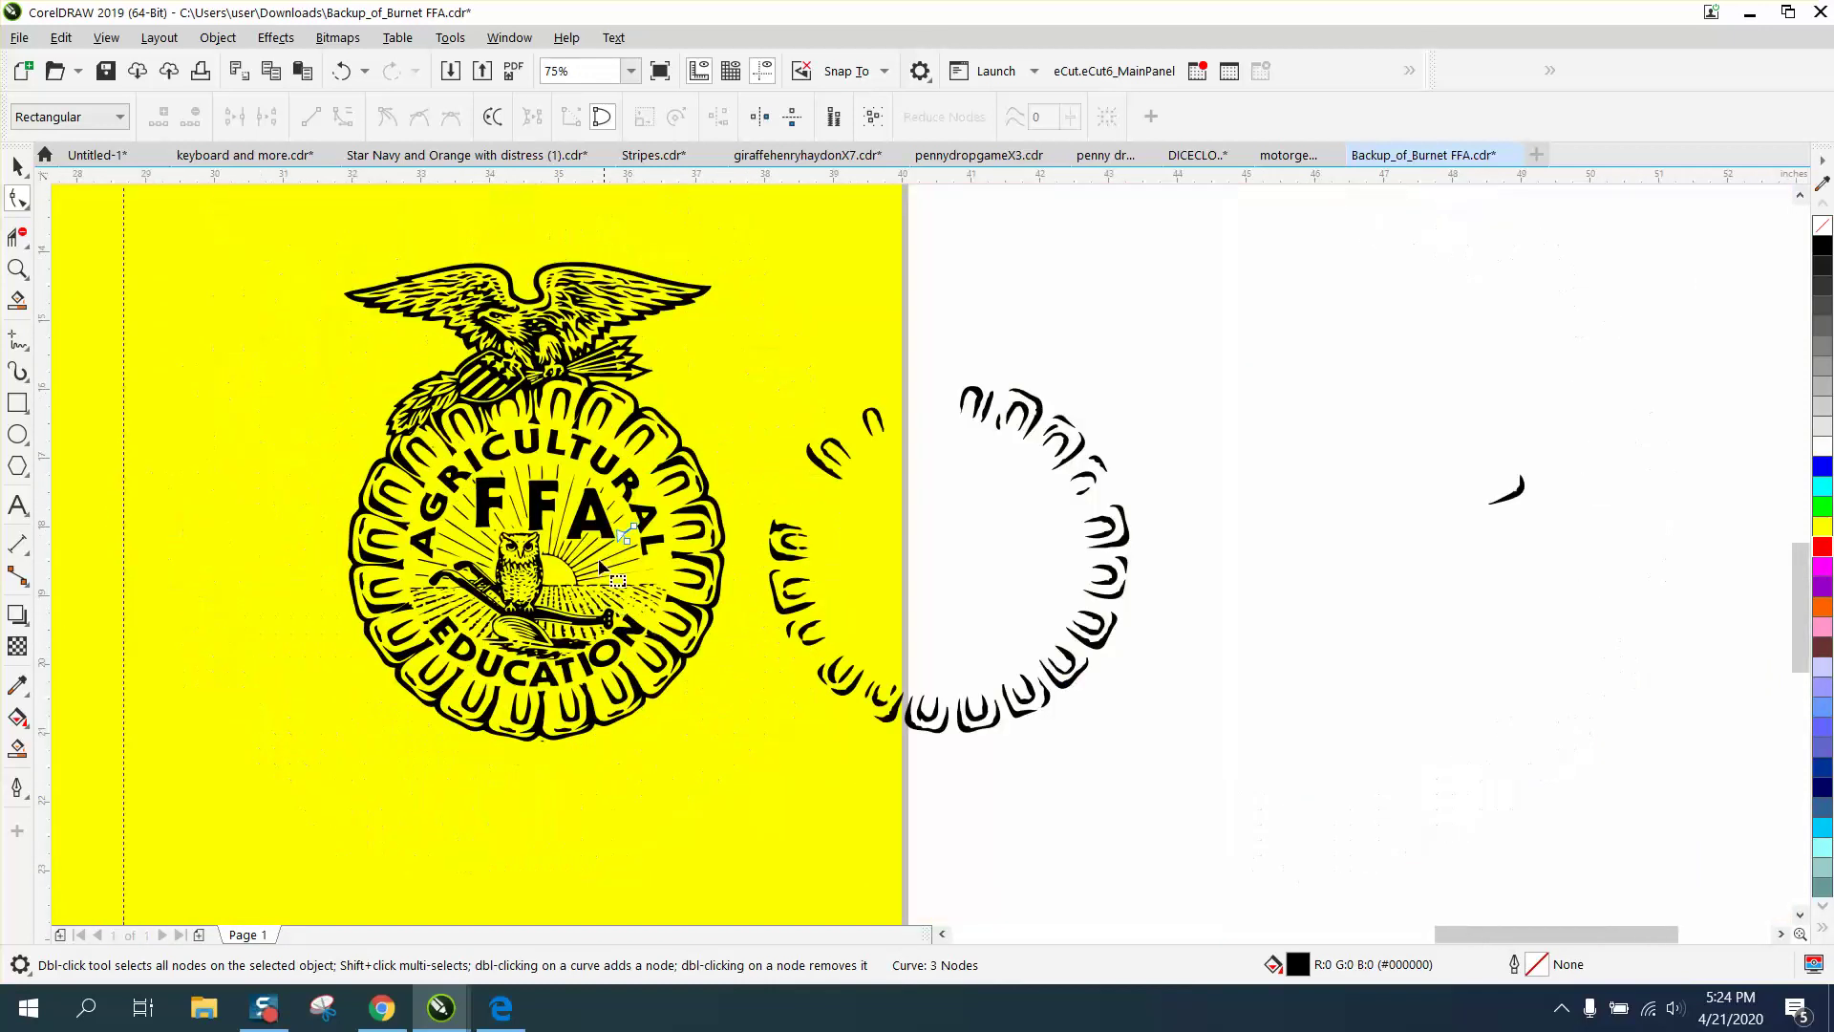
left_click(17, 236)
Zoom in to inspect the eagle, then zoom back out to the whole page
left_click(18, 268)
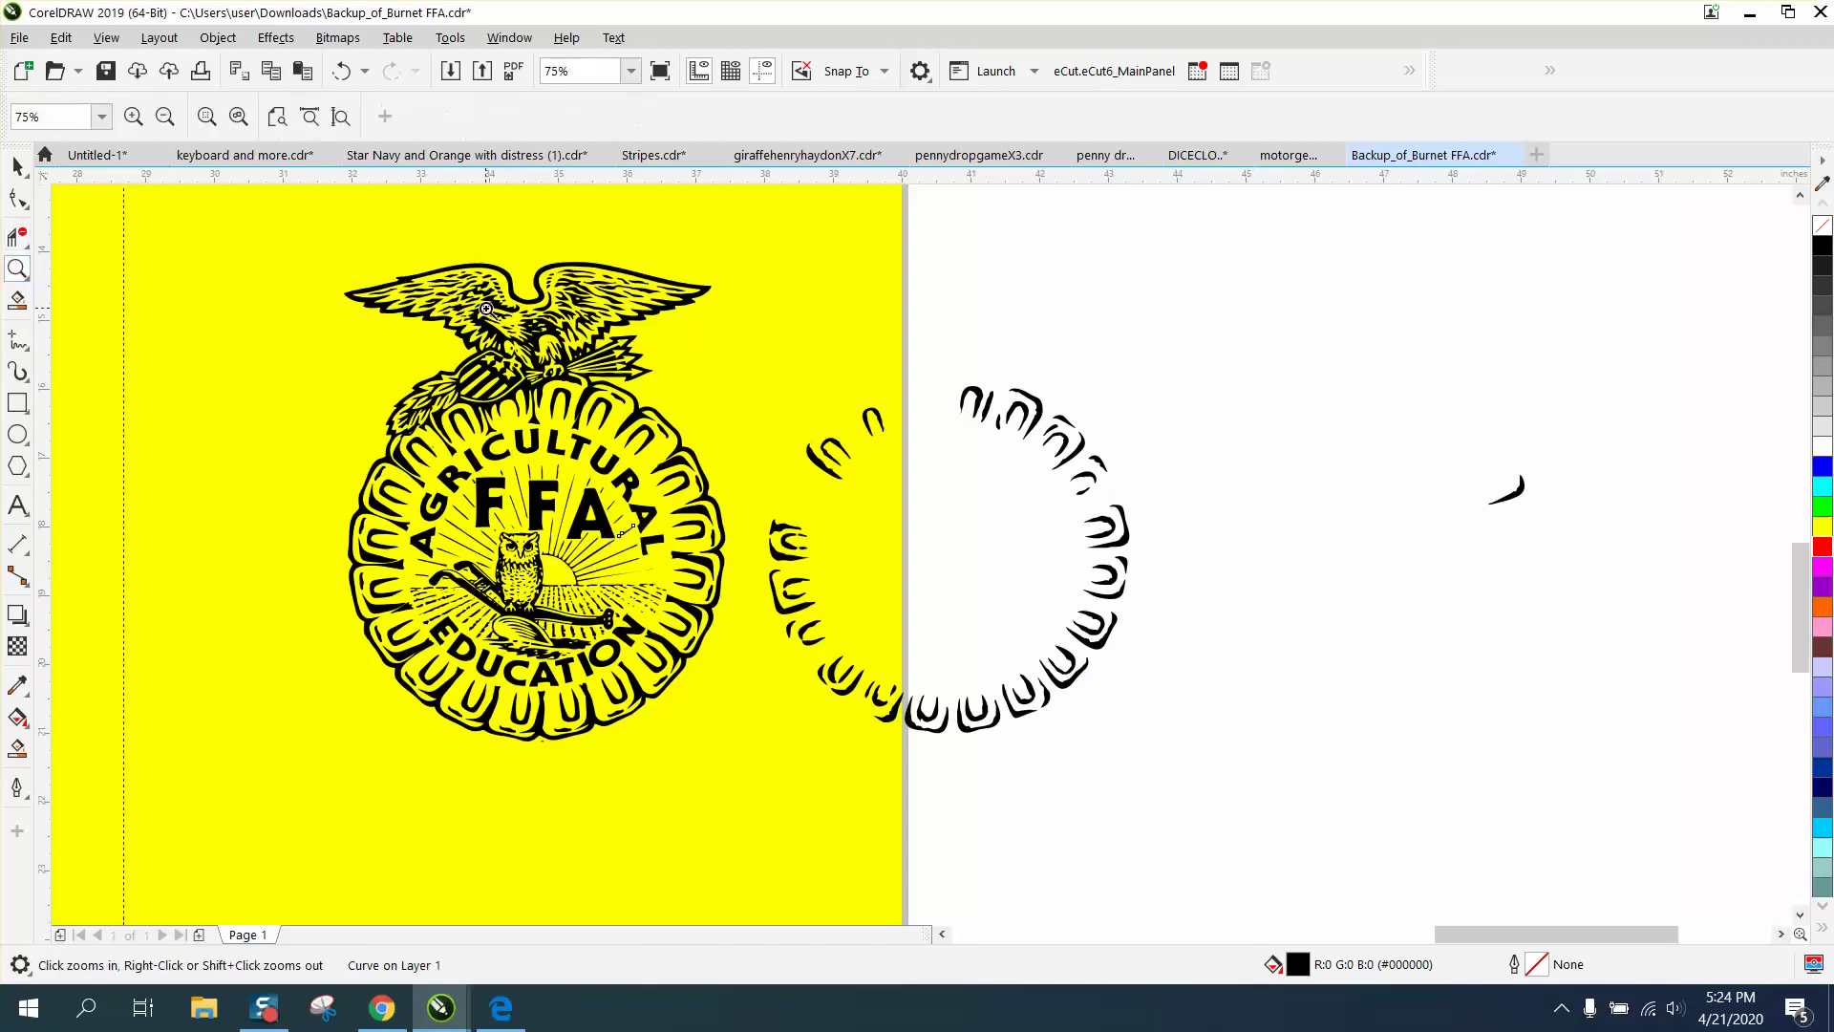
left_click_drag(419, 324, 769, 428)
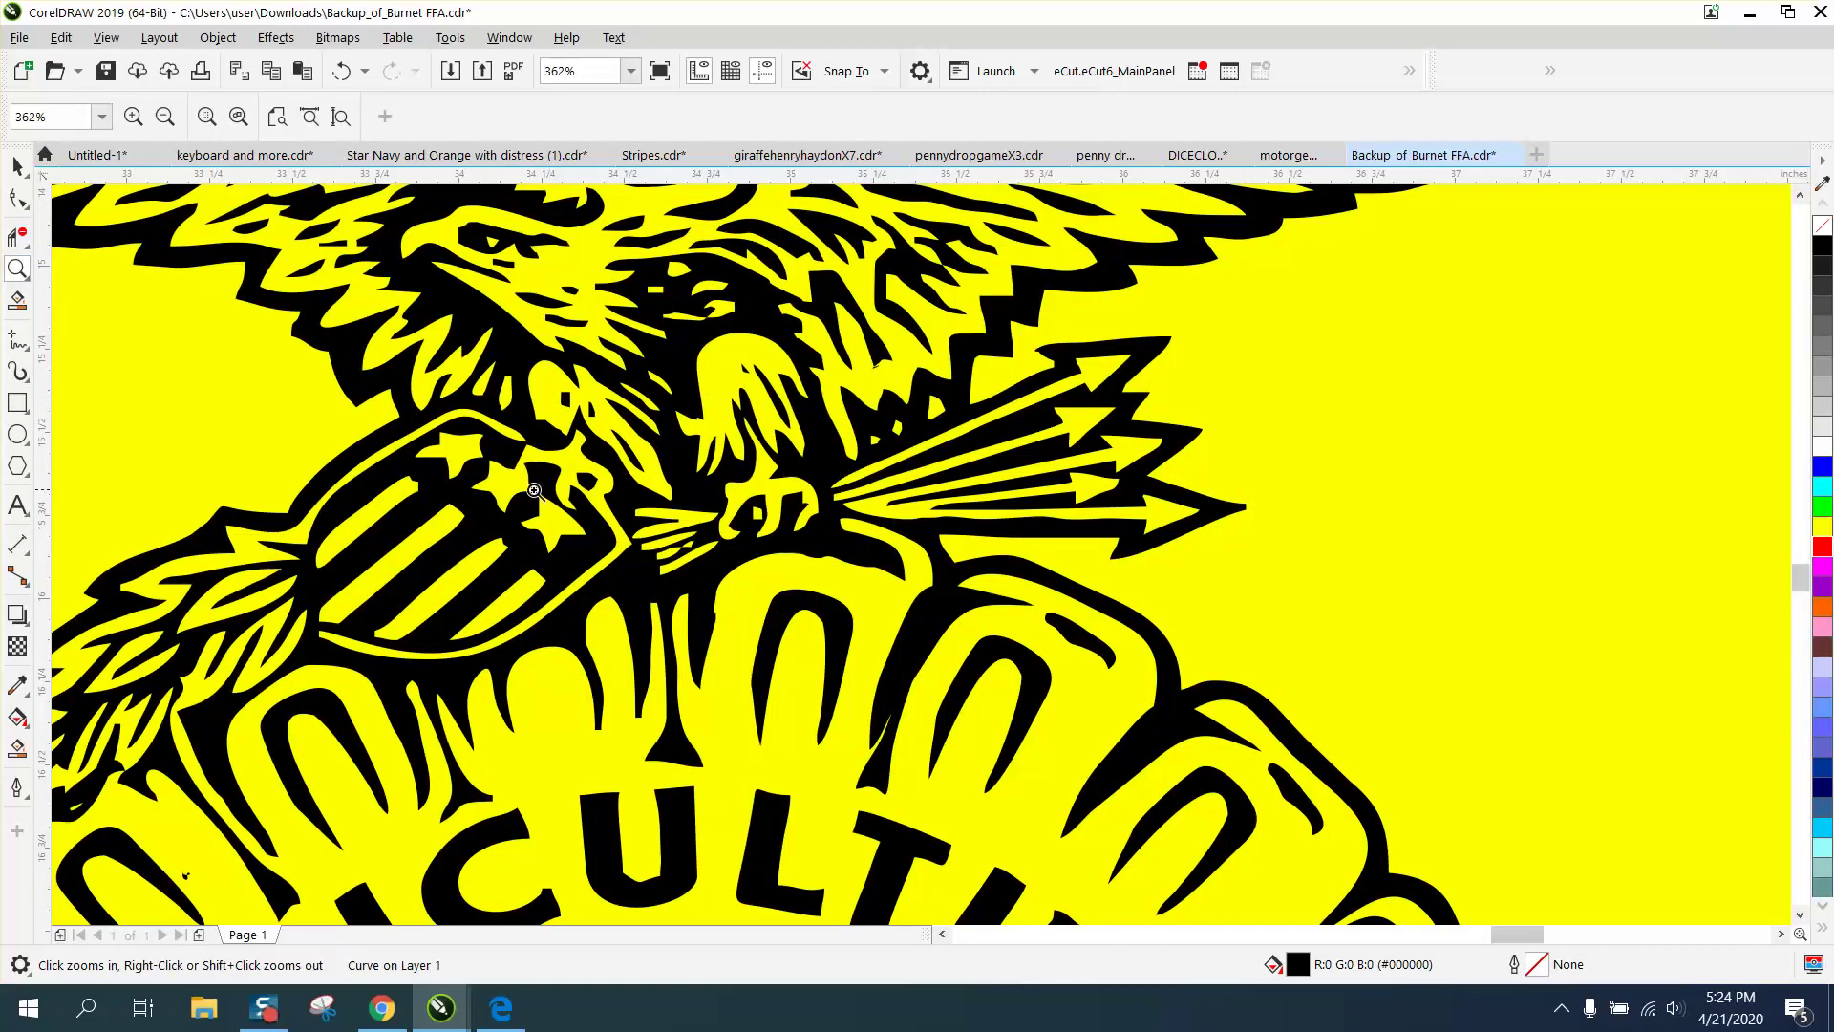
right_click(585, 521)
right_click(608, 502)
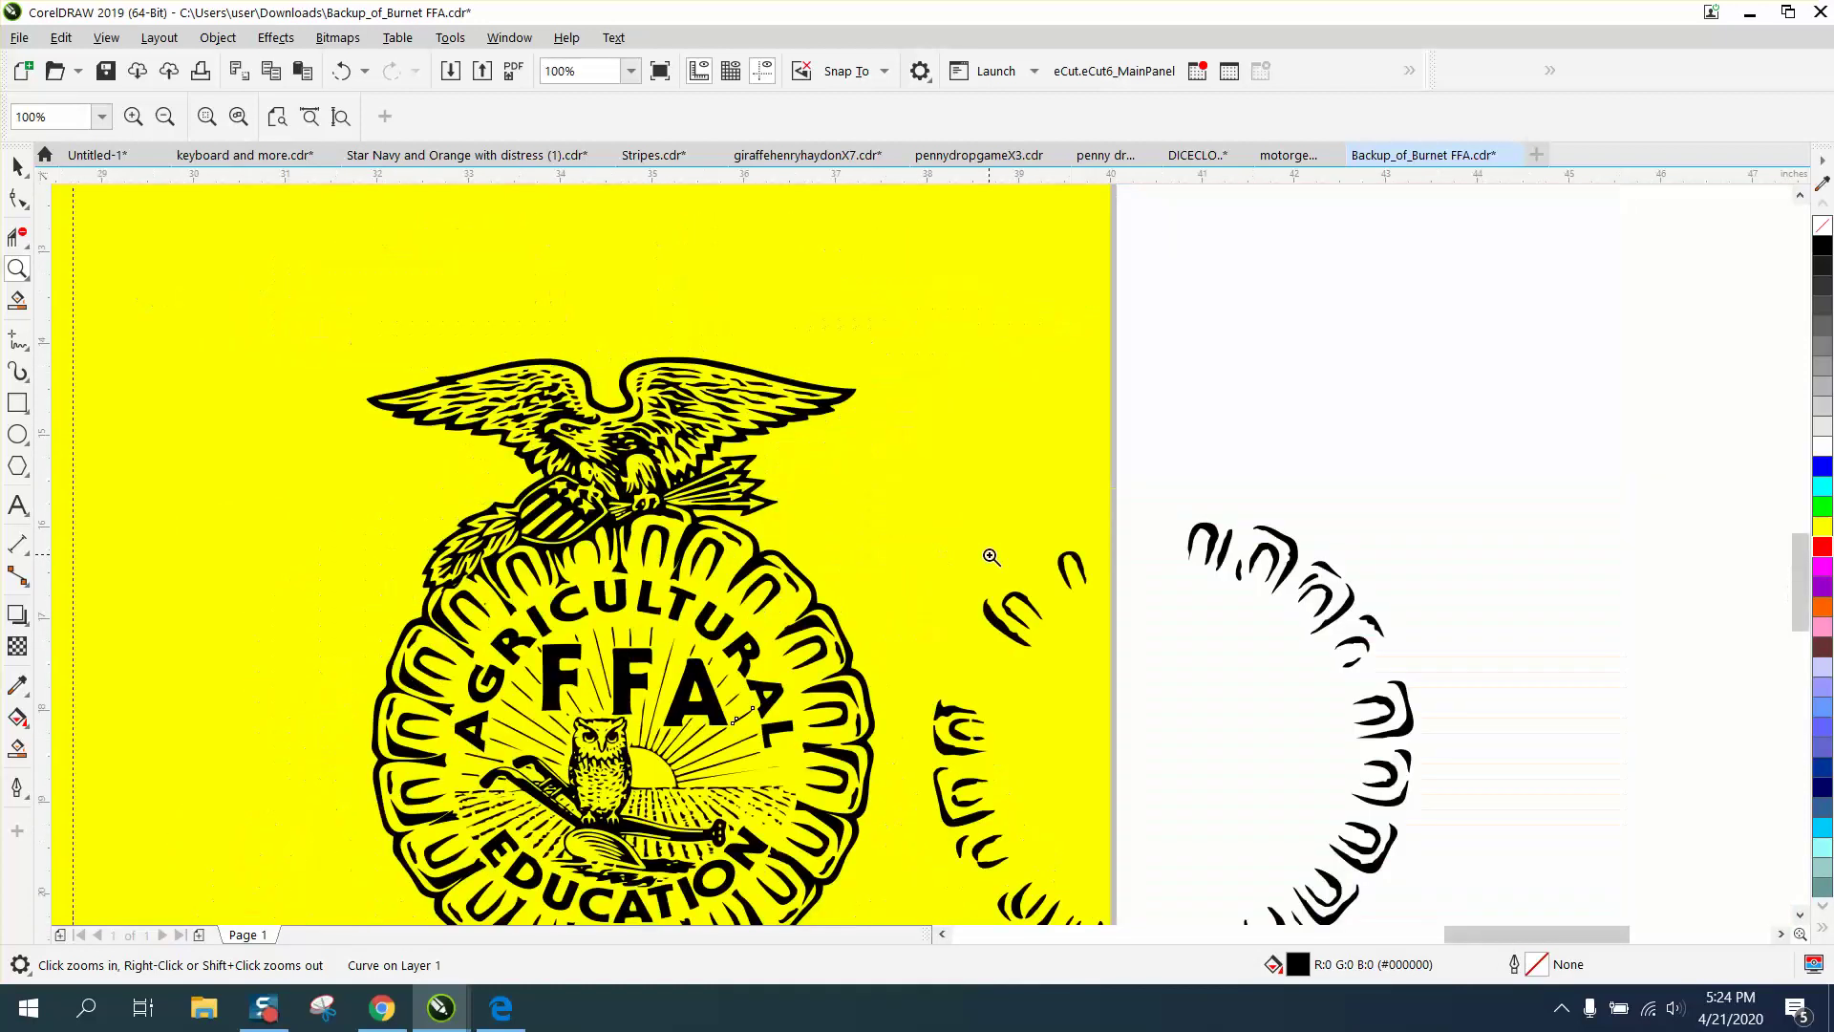
right_click(962, 554)
Delete the off-page ring of leftover fragments and the stray curl to its right
left_click(18, 167)
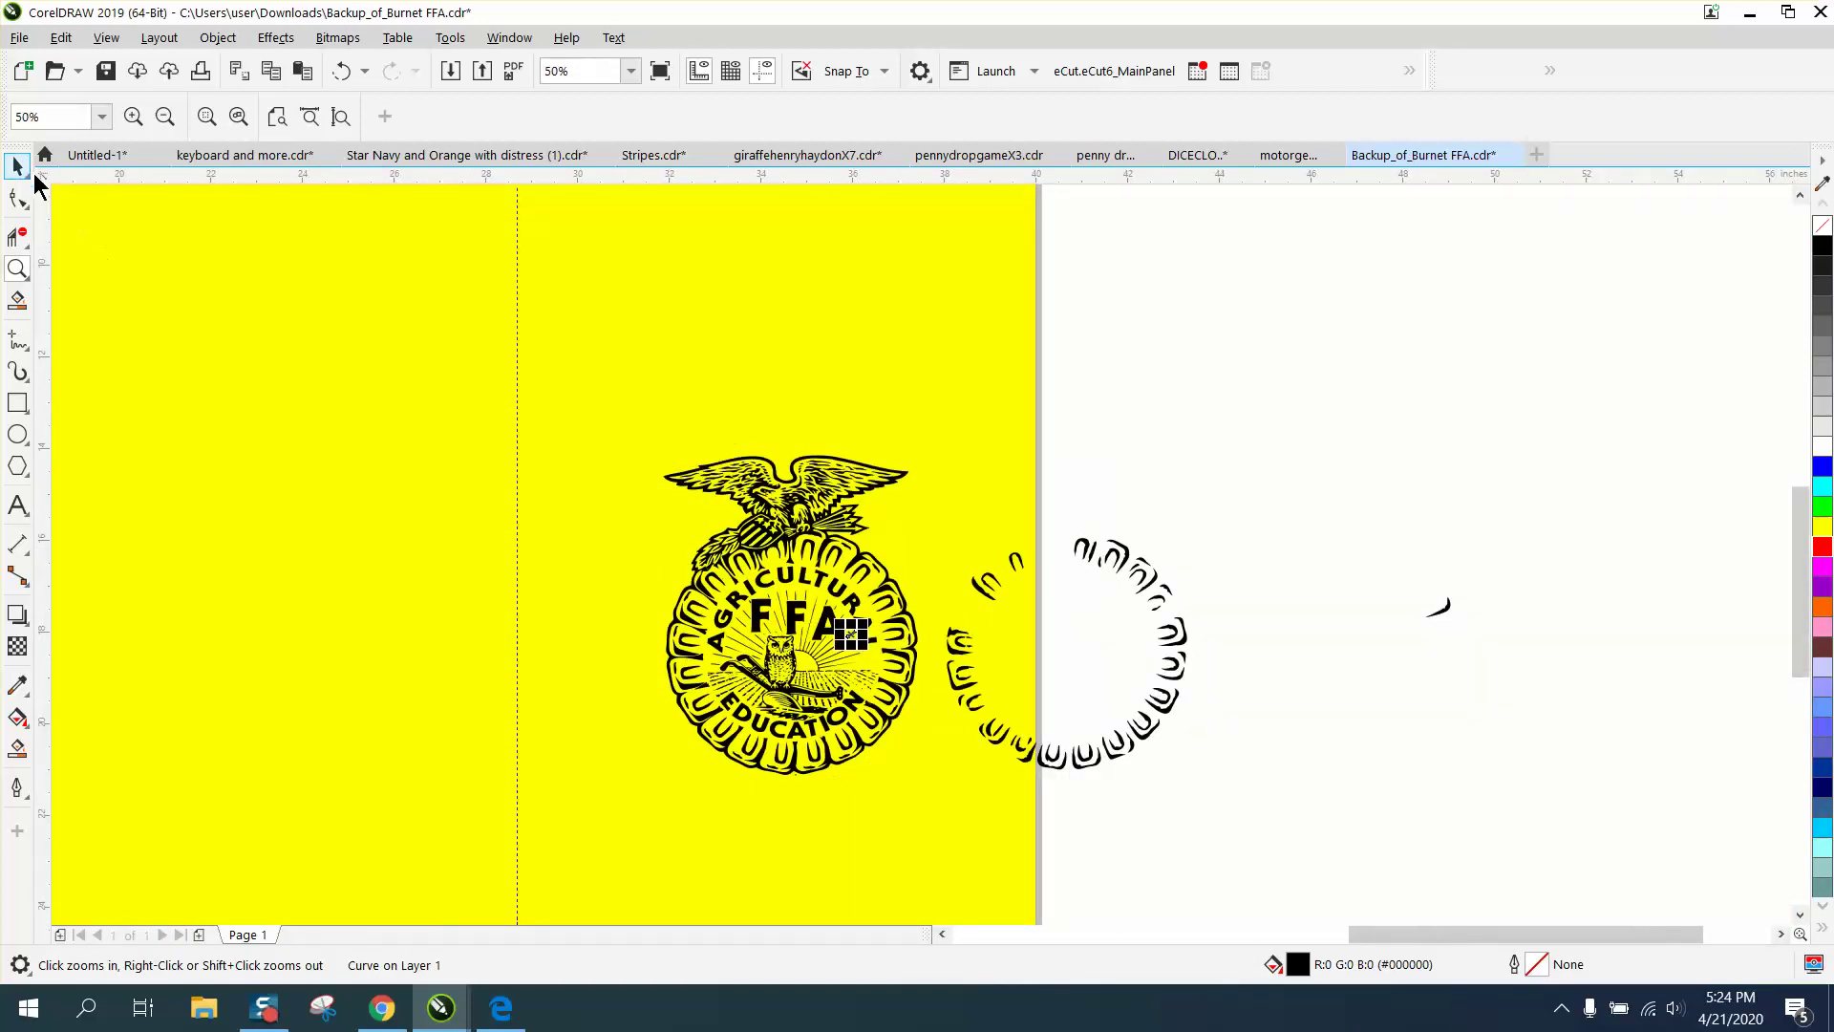
left_click_drag(1232, 507, 945, 766)
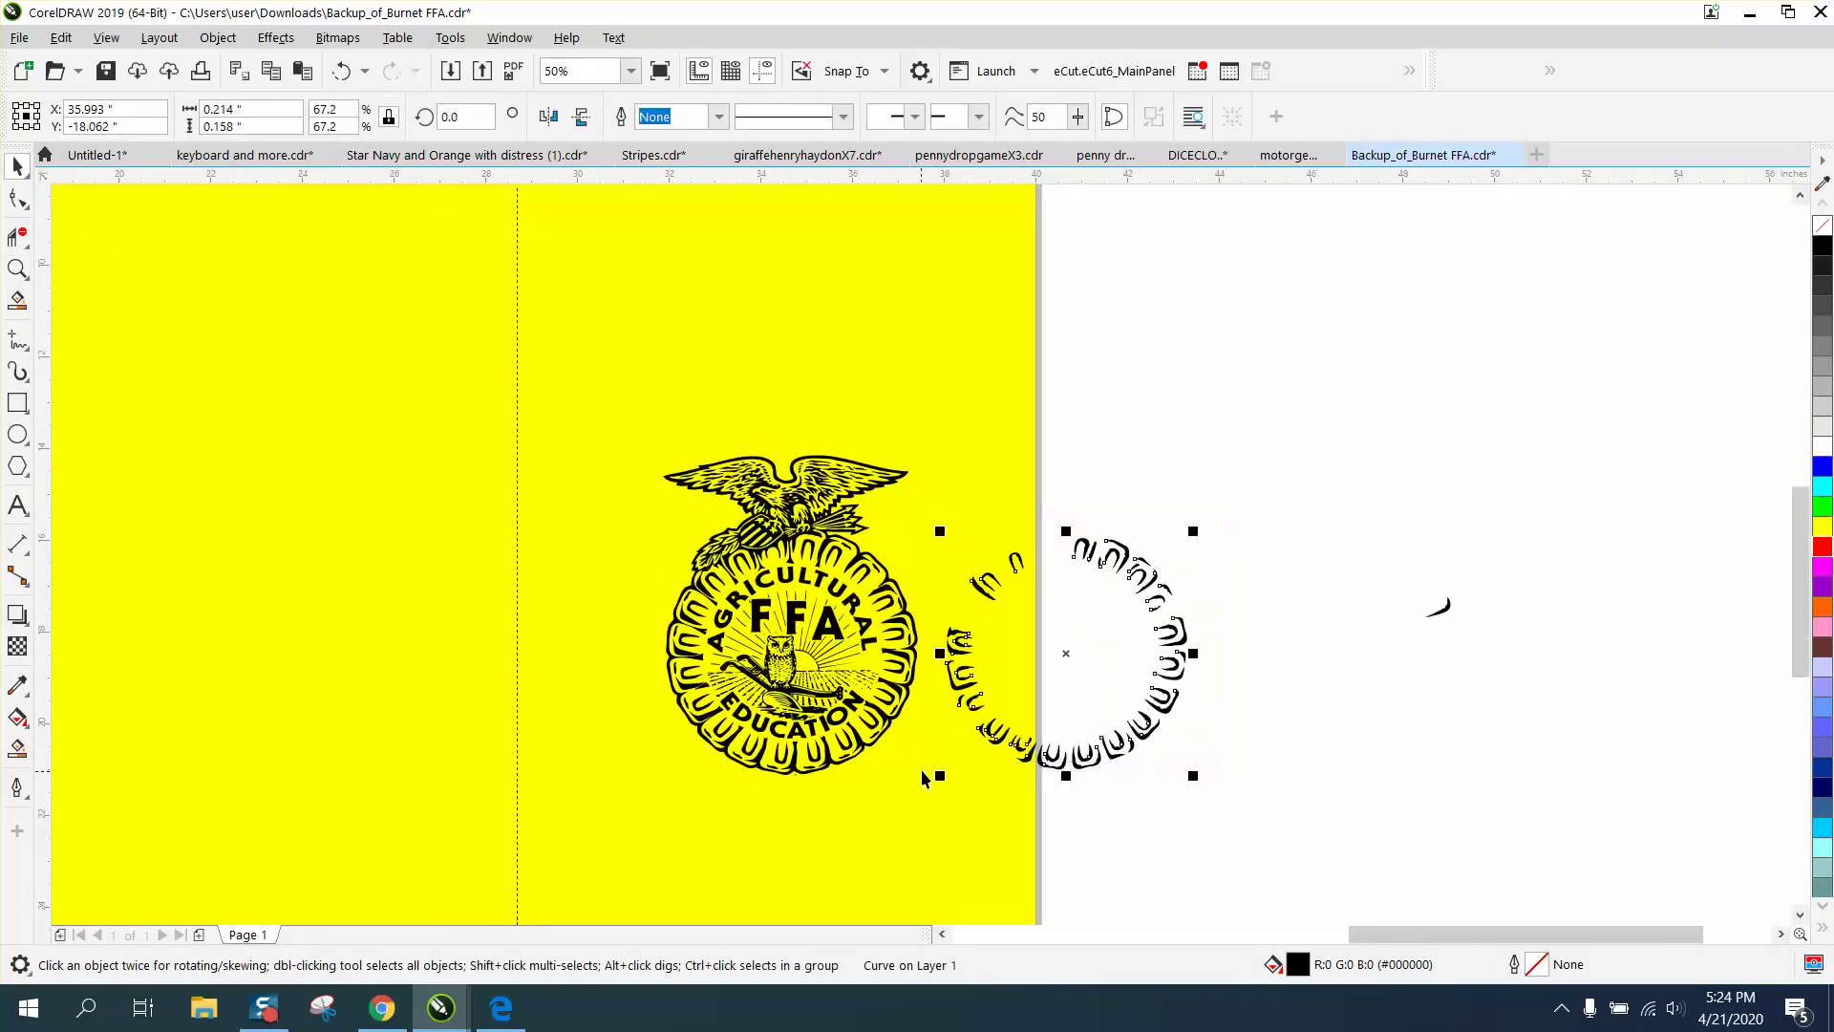
key("Delete")
left_click_drag(1326, 561, 1532, 675)
key("Delete")
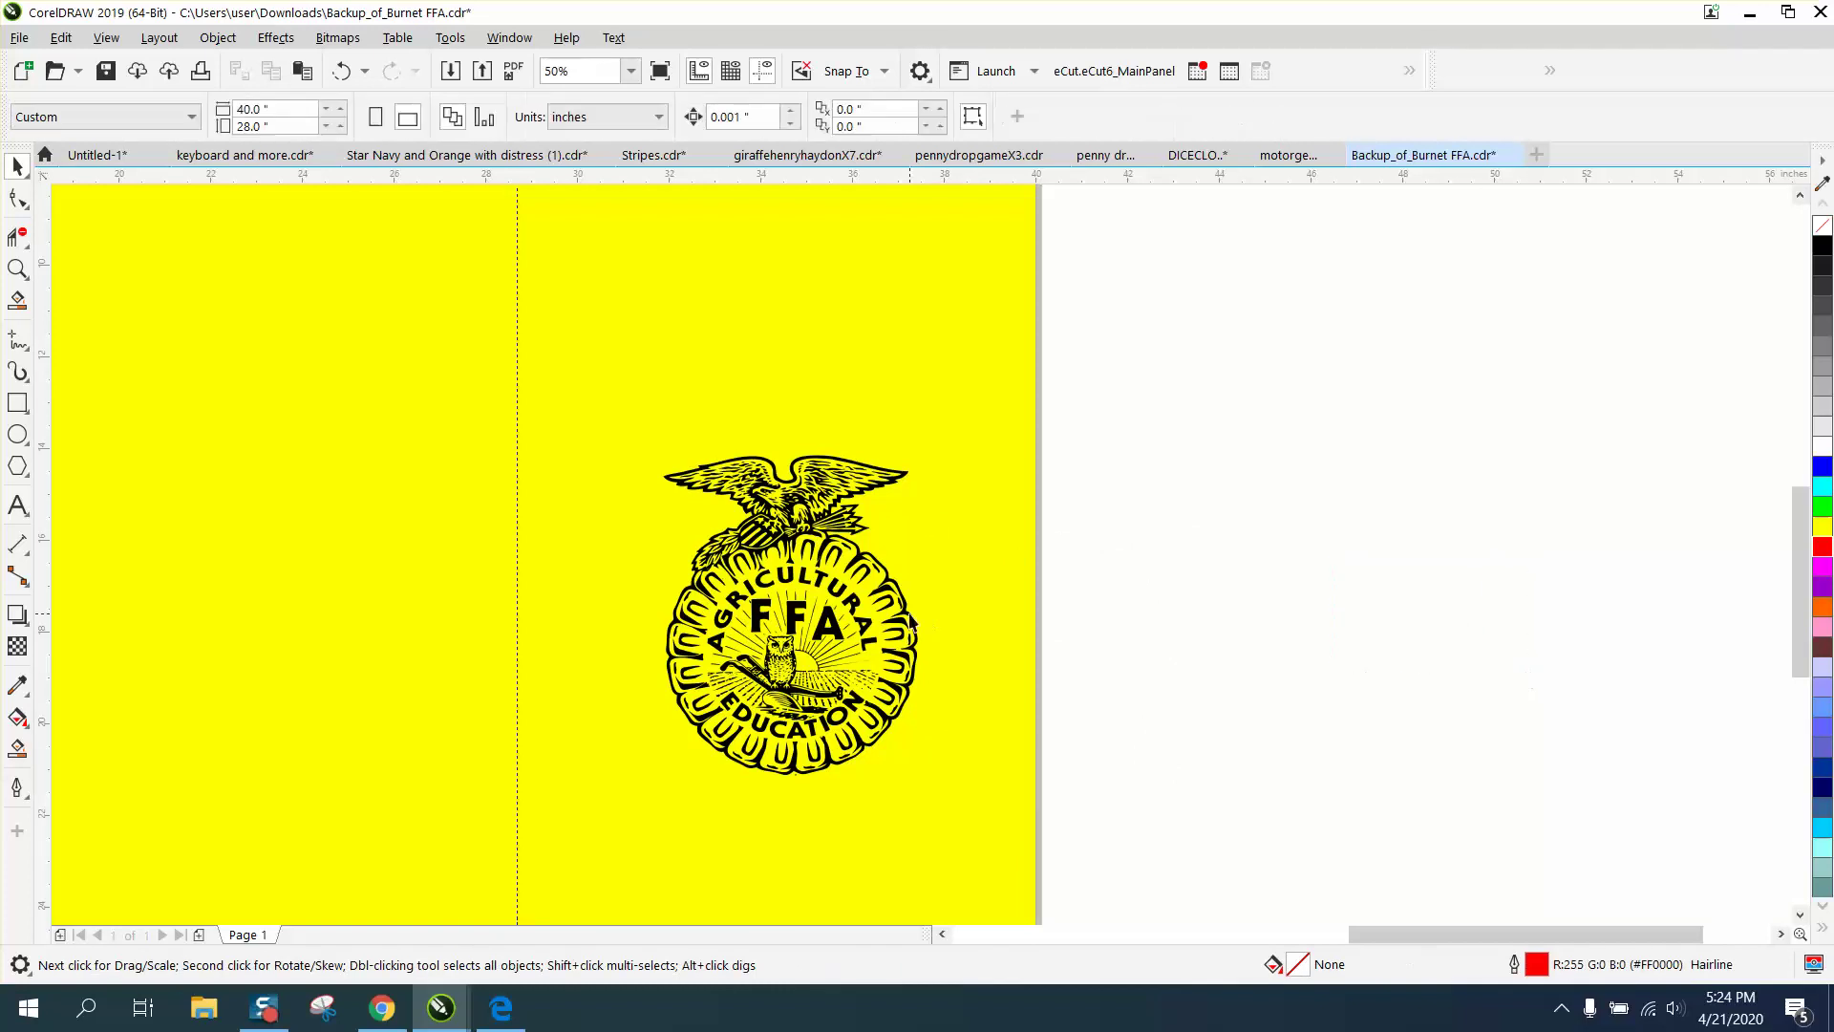
Zoom in on the FFA lettering to check the finished emblem
left_click(17, 270)
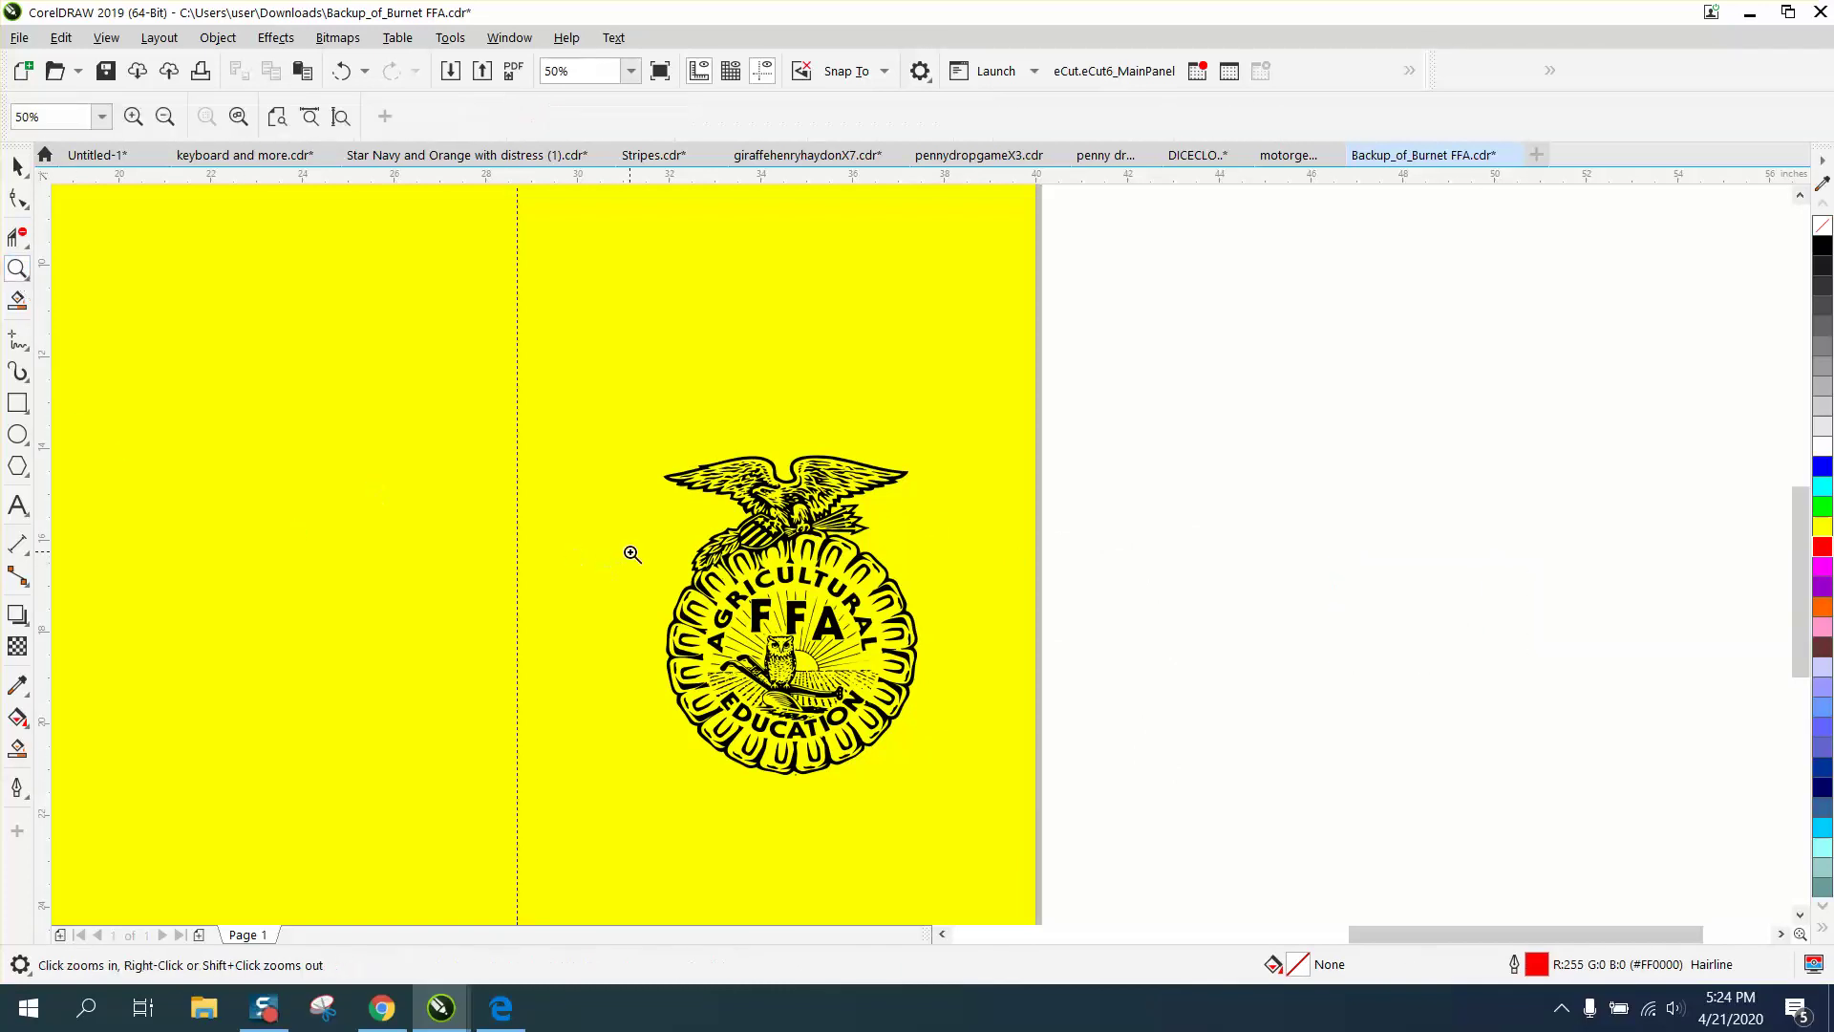
left_click_drag(634, 552, 998, 664)
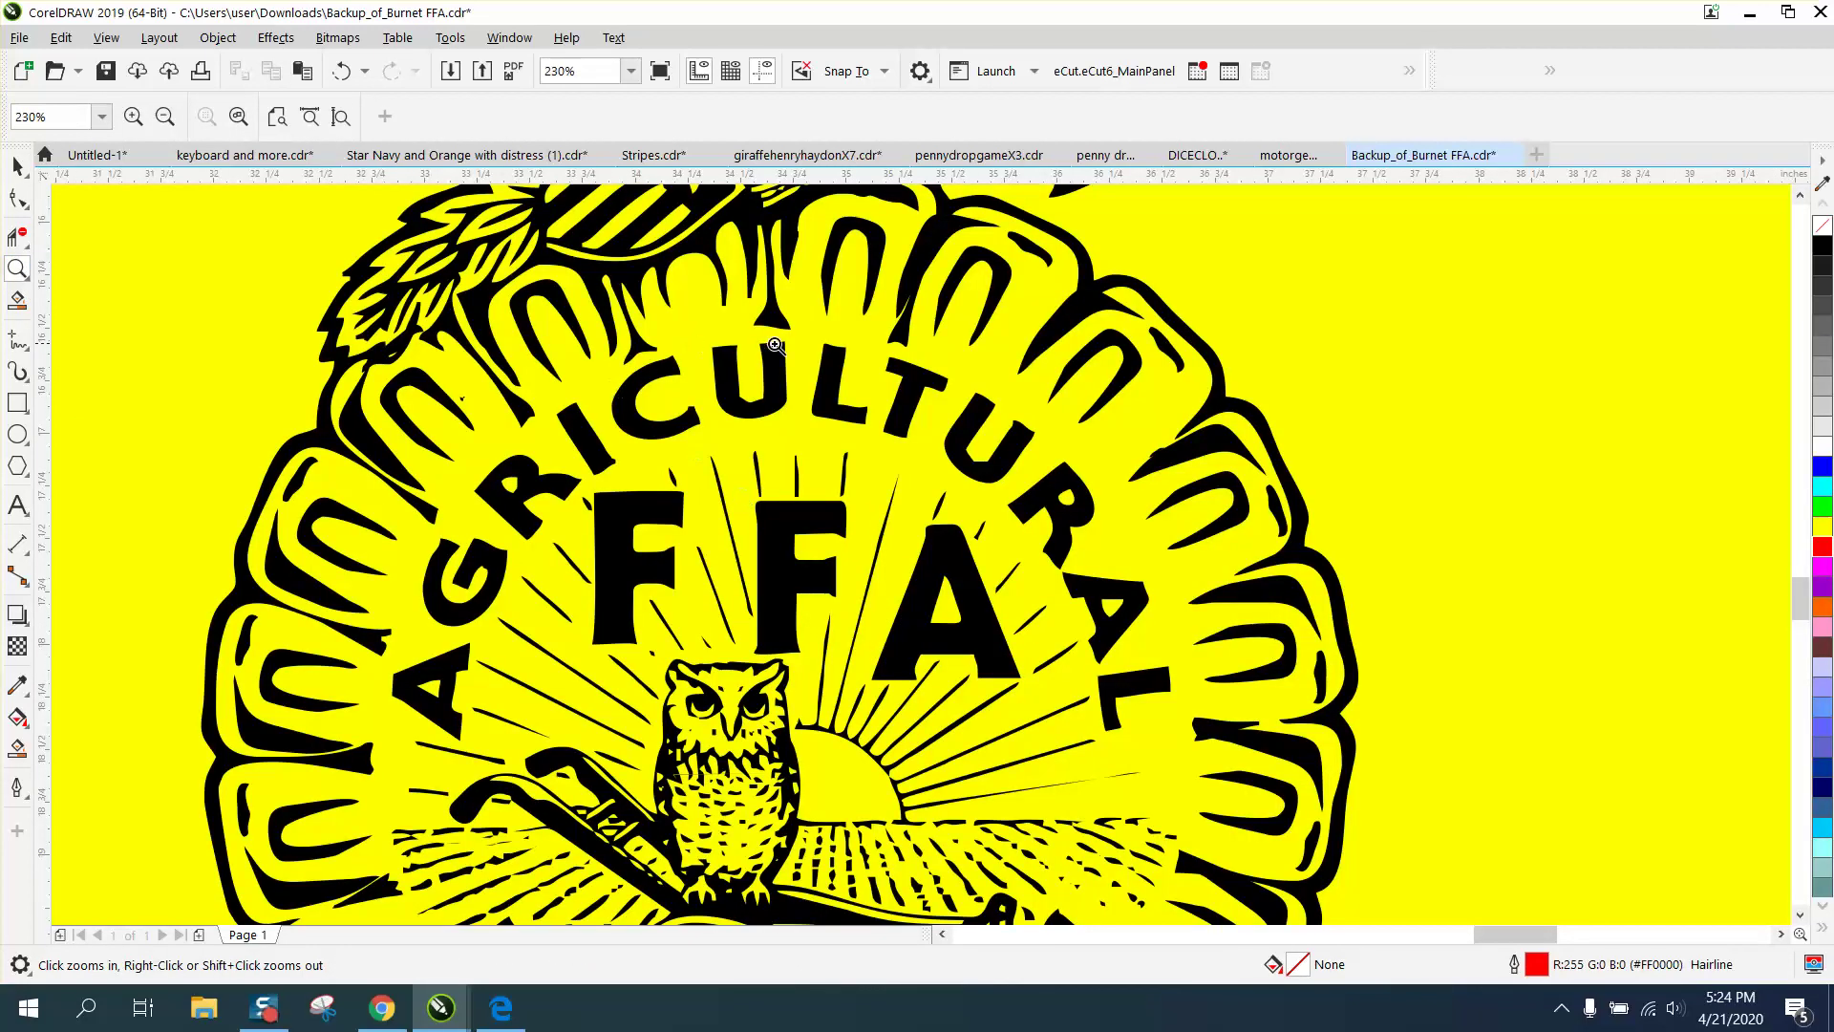
scroll(859, 358, "down", 3)
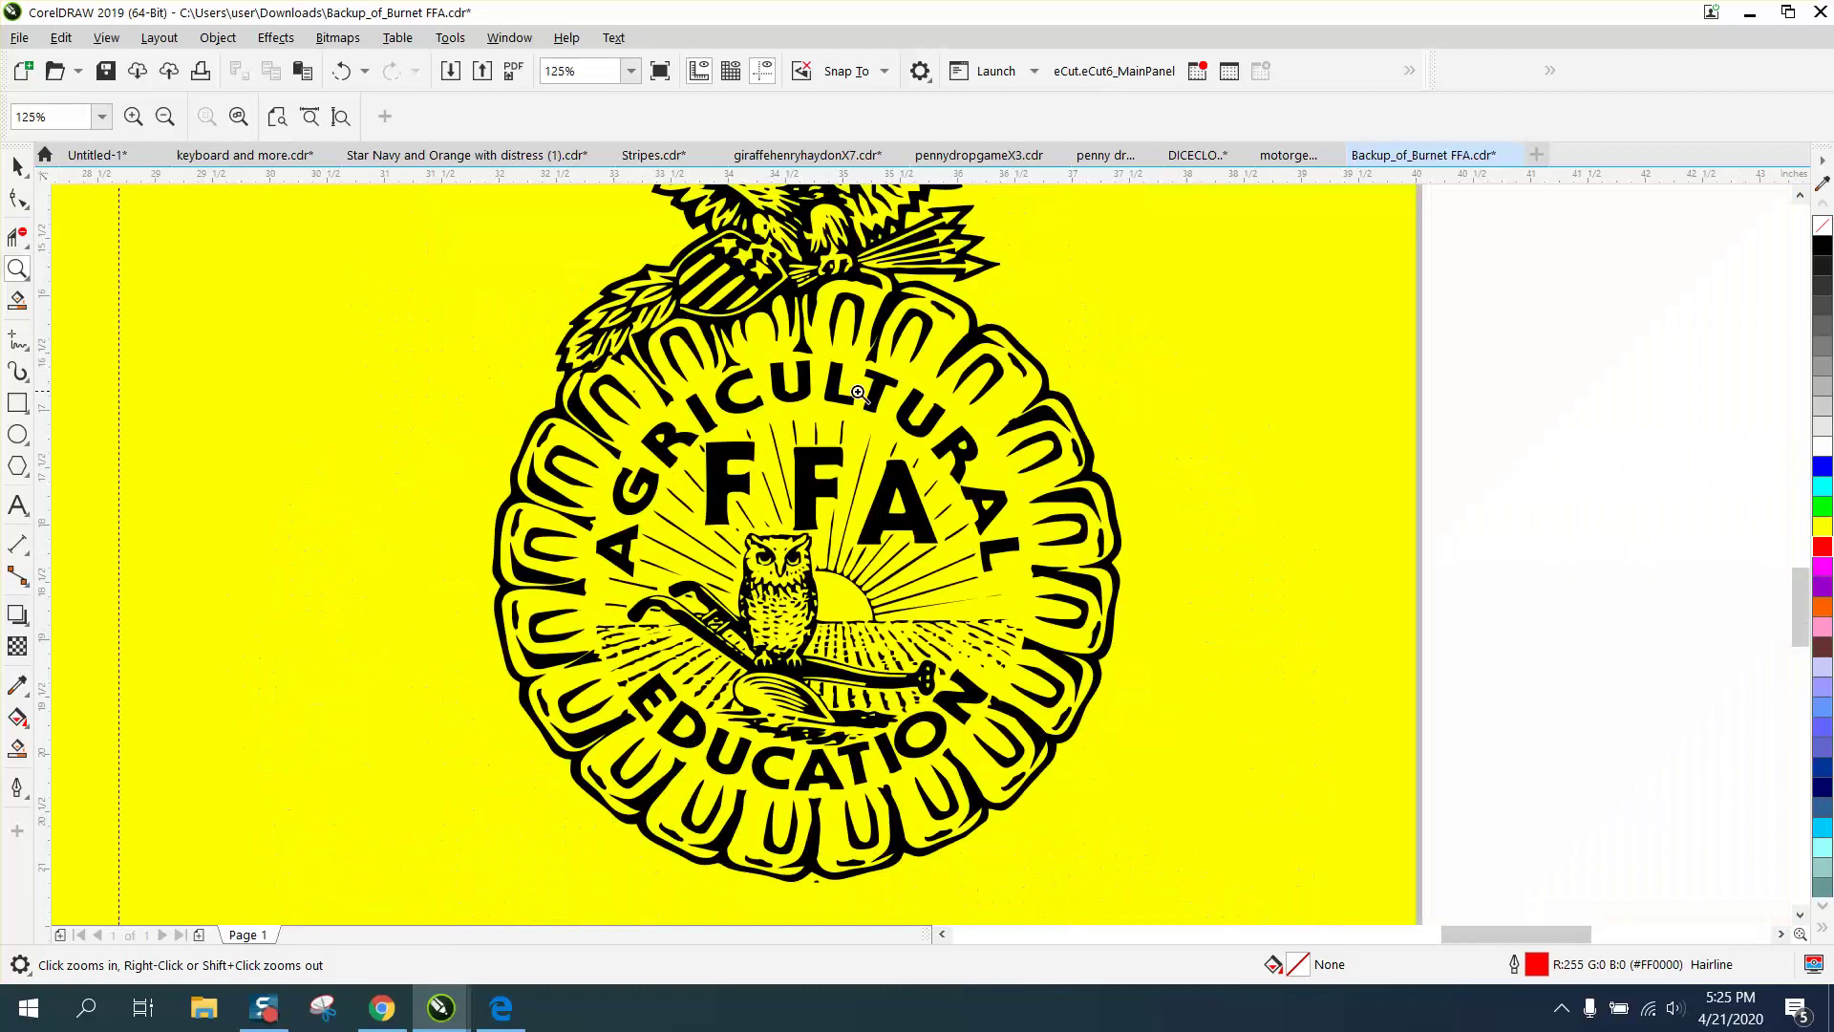